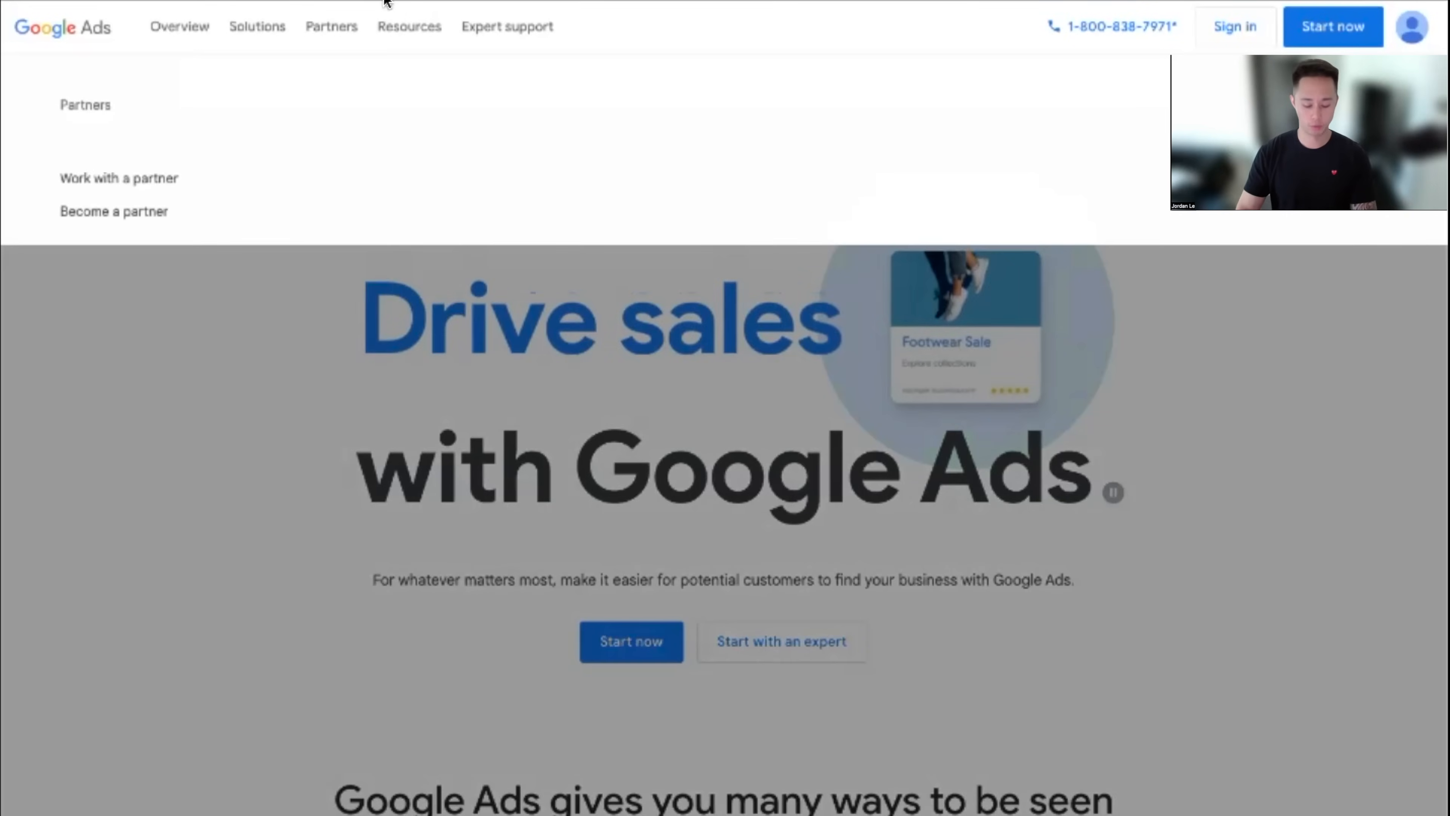
Load ads.google.com in the browser
{"action": "left_click", "coordinate": [388, 3]}
{"action": "type", "text": "ads.google.com"}
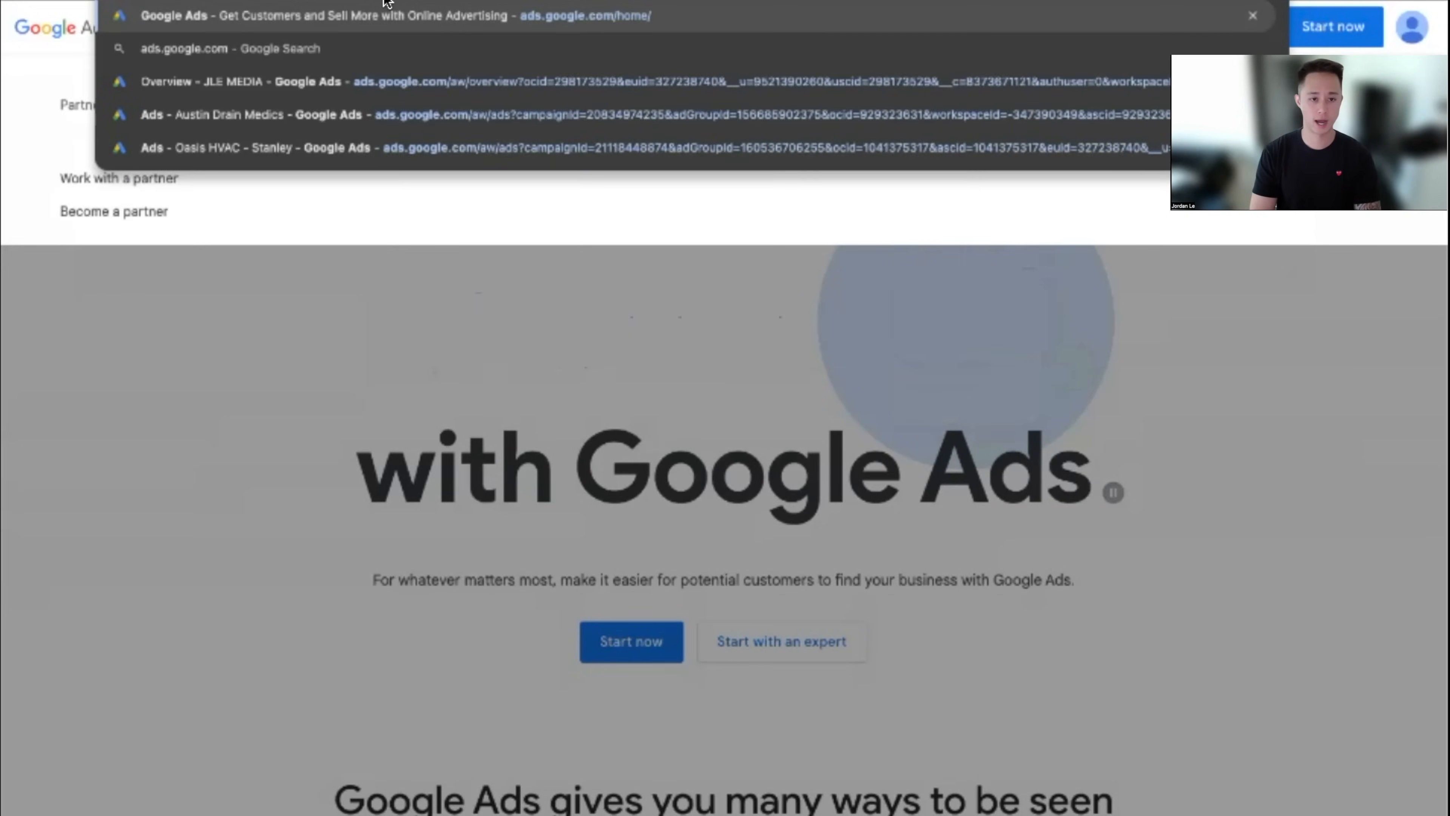
{"action": "key", "text": "Return"}
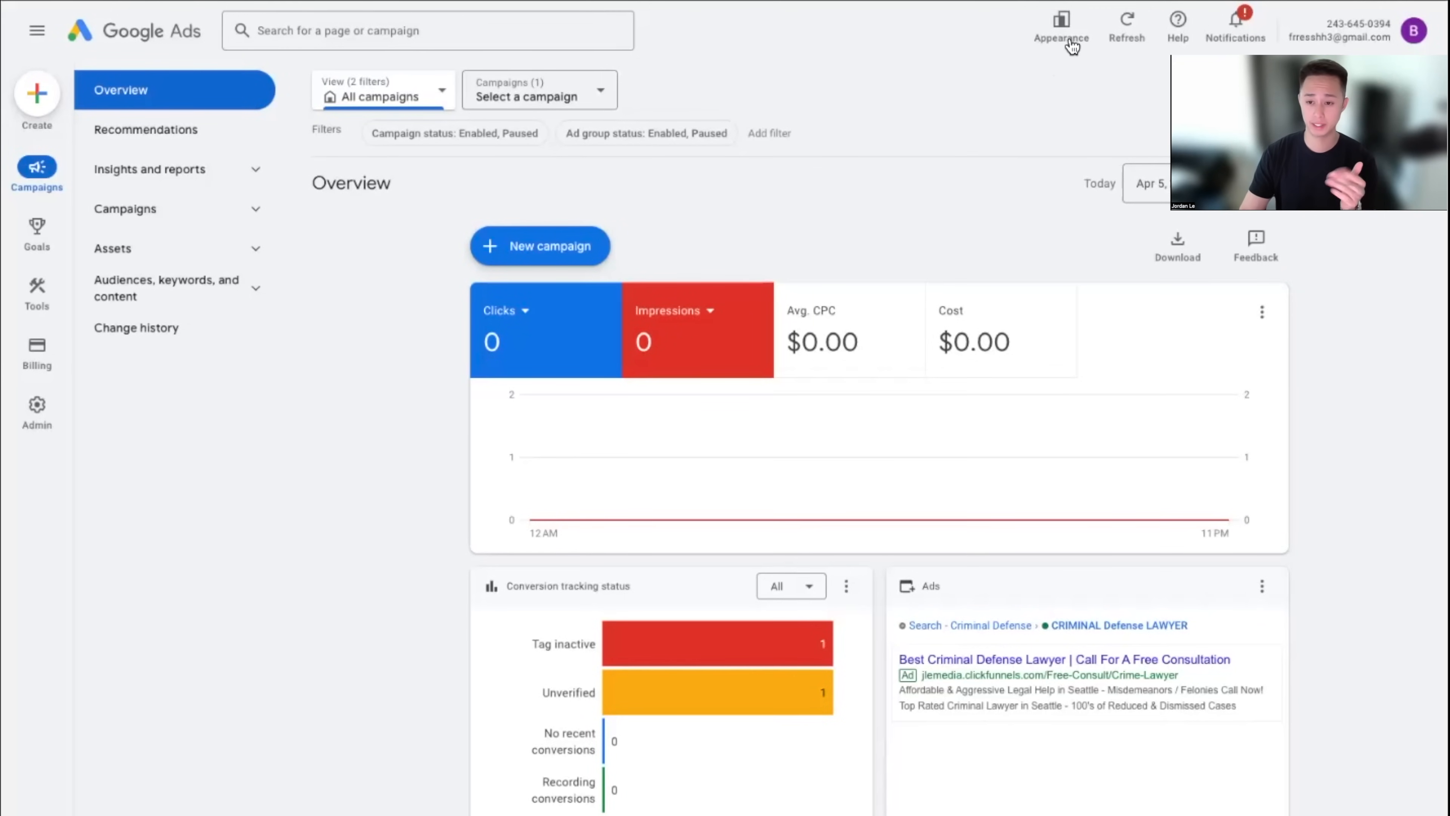
Switch back to the previous design, giving disliking the new look as the reason
{"action": "left_click", "coordinate": [1062, 25]}
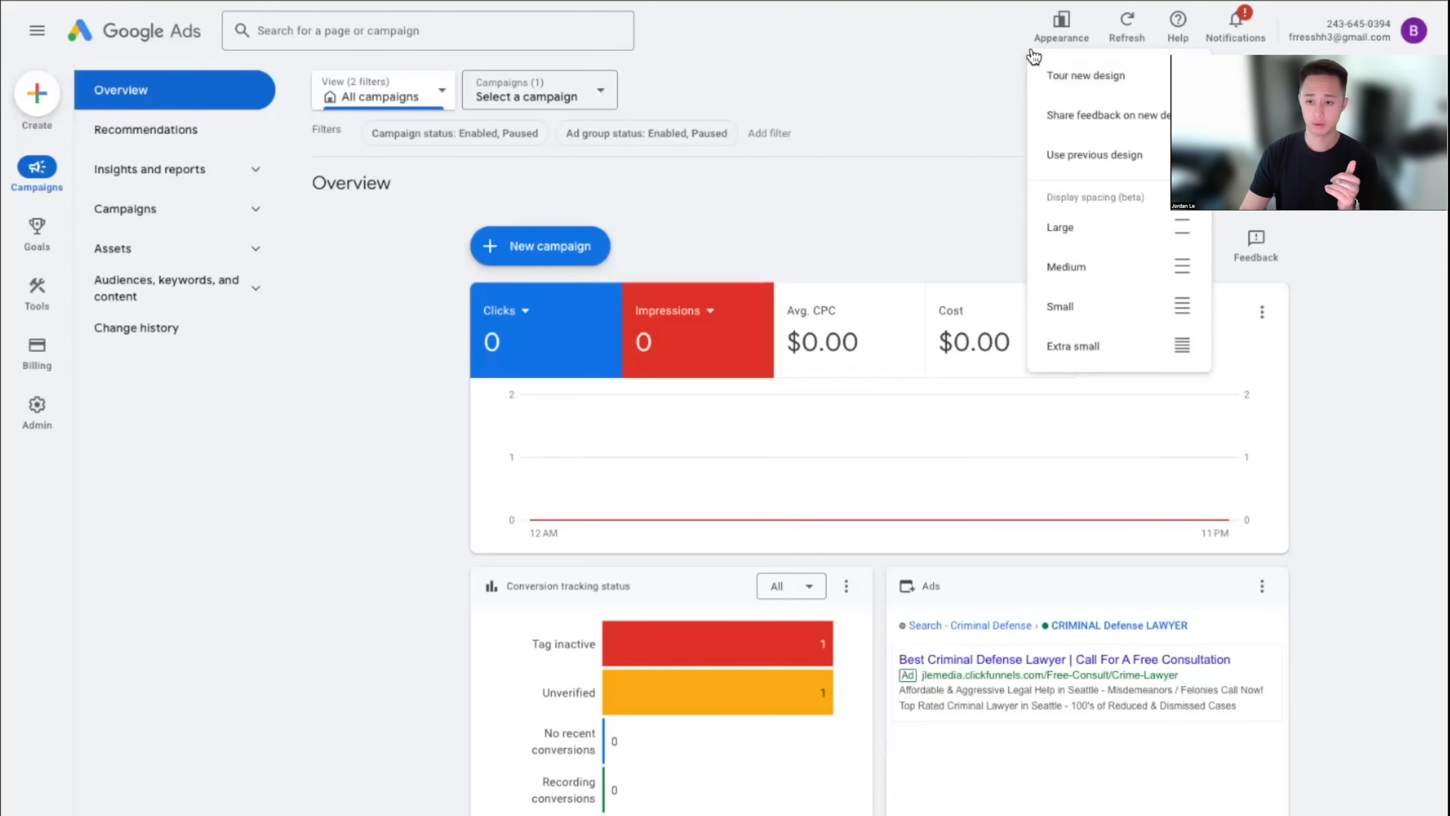
{"action": "left_click", "coordinate": [1110, 156]}
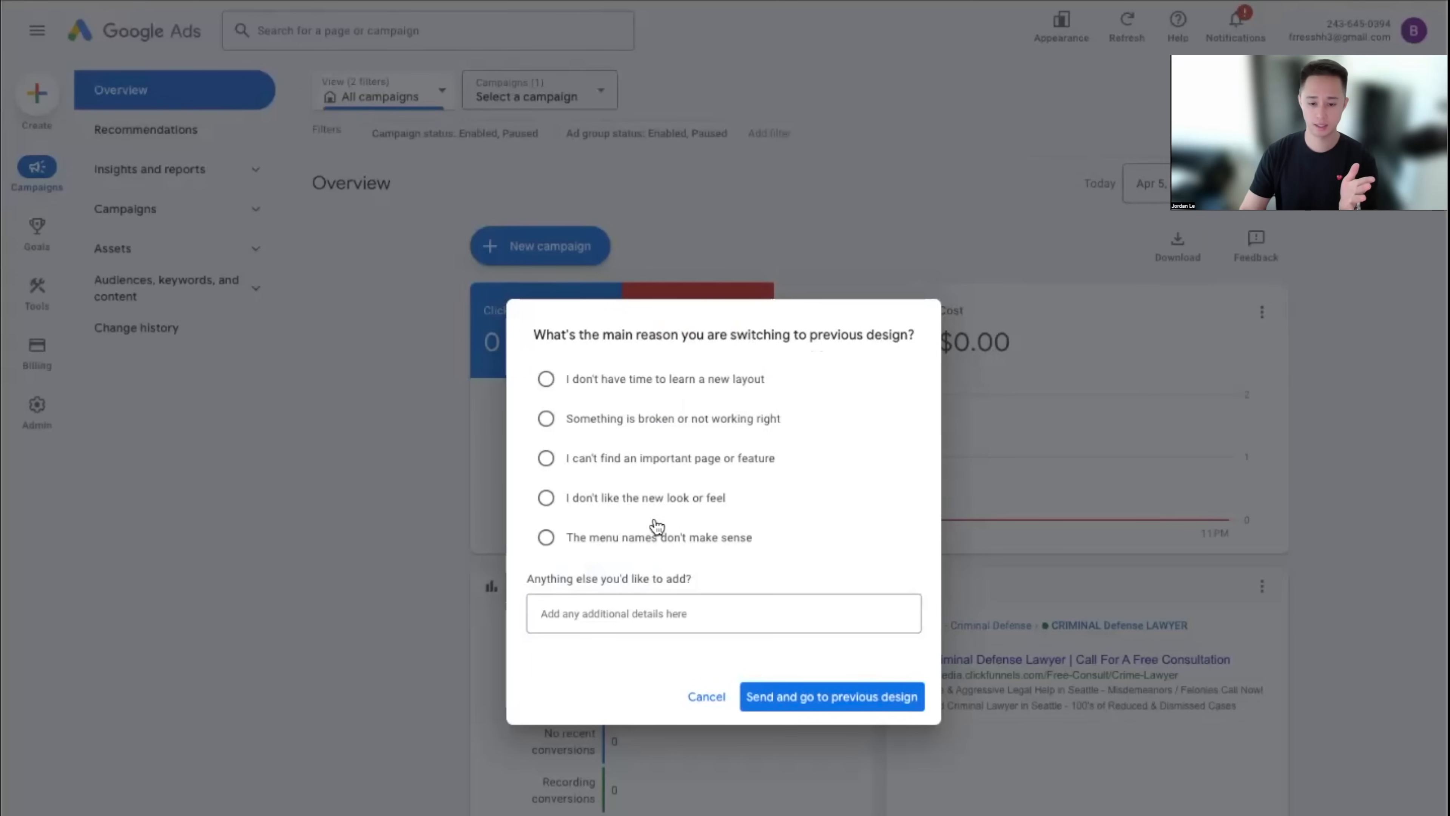
{"action": "left_click", "coordinate": [642, 501]}
{"action": "left_click", "coordinate": [822, 697]}
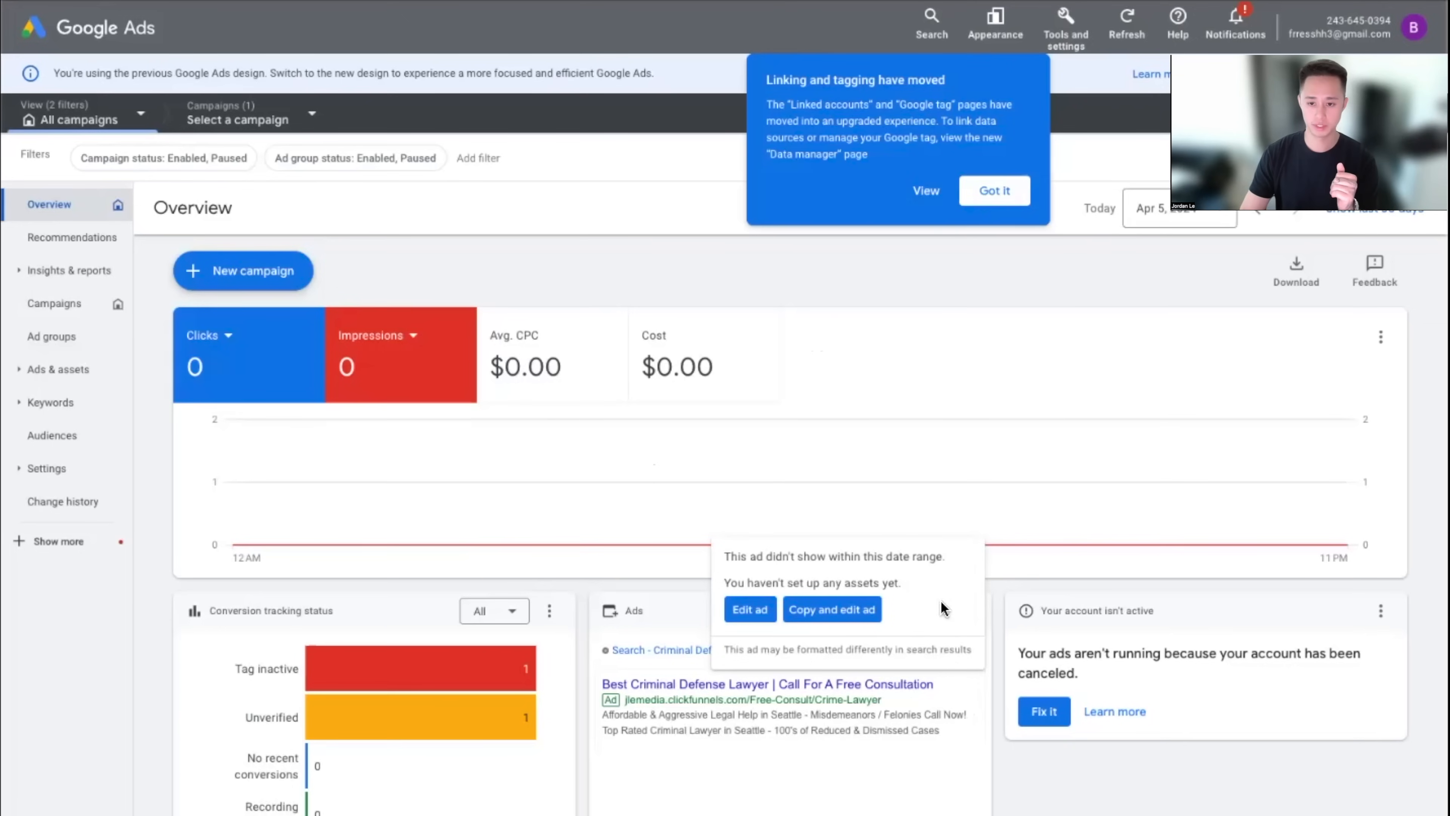
Dismiss the linking-and-tagging notice and leave the insights and reports tour
{"action": "left_click", "coordinate": [994, 191]}
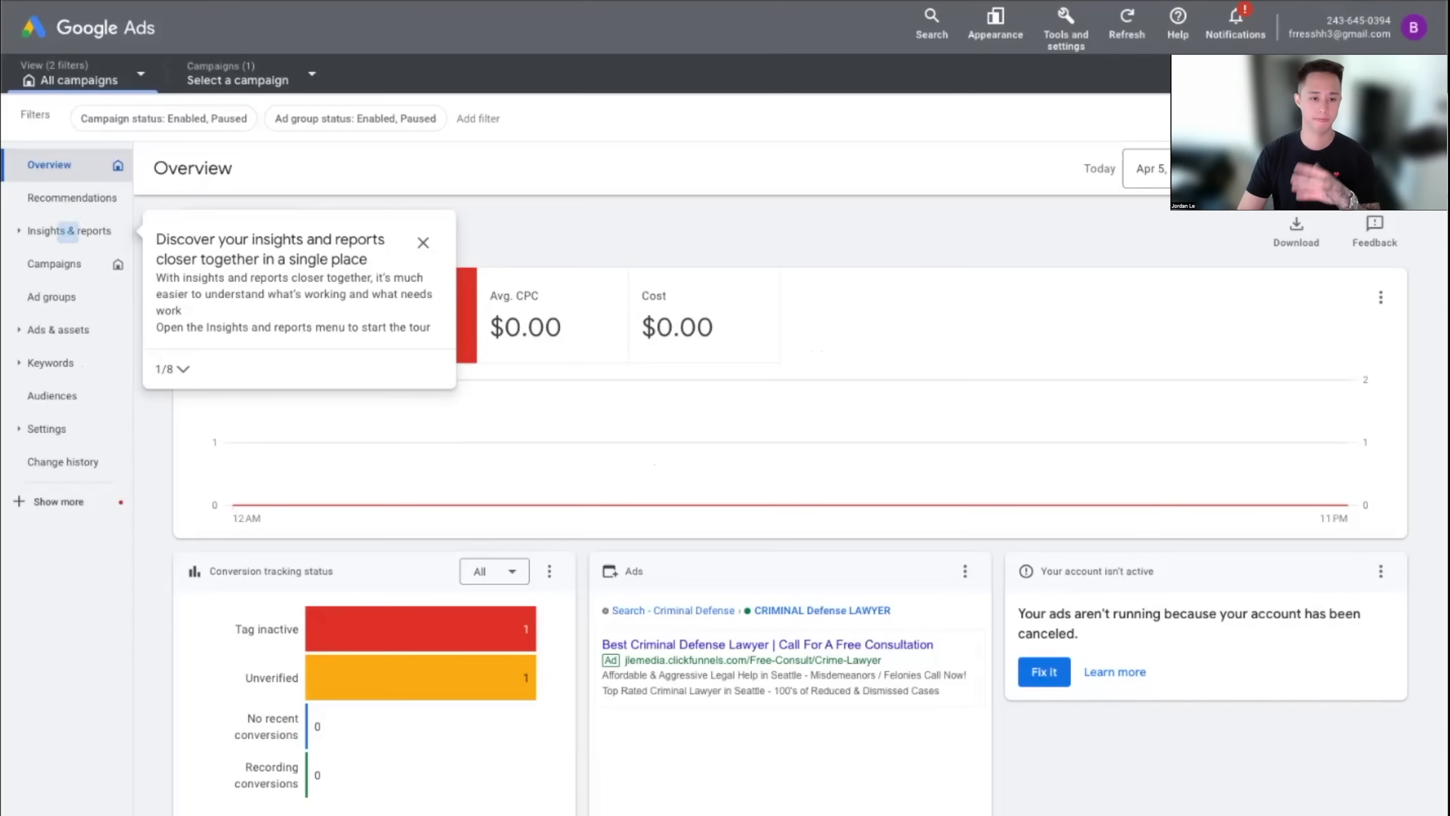
{"action": "left_click", "coordinate": [586, 236]}
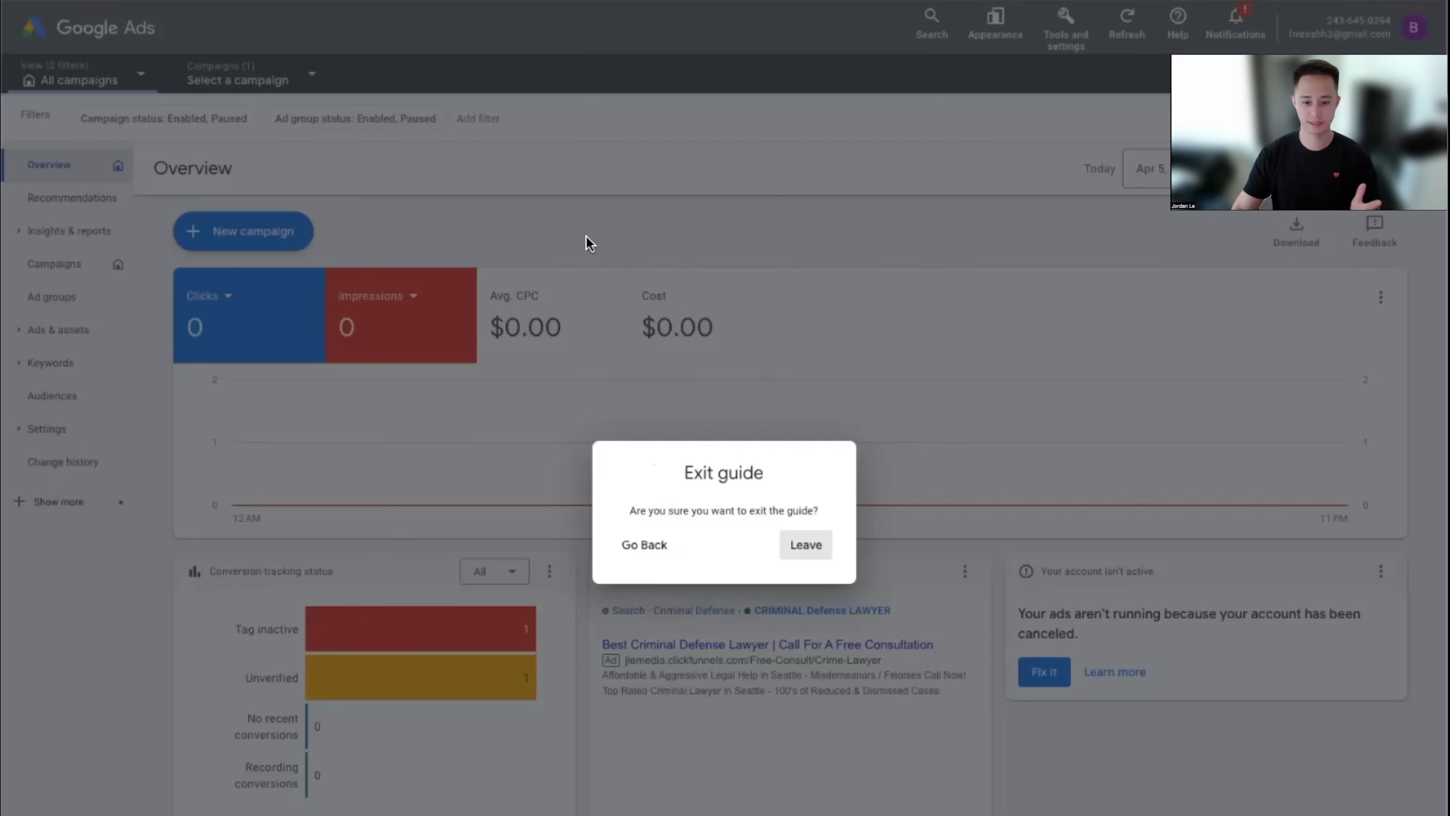
{"action": "left_click", "coordinate": [811, 552]}
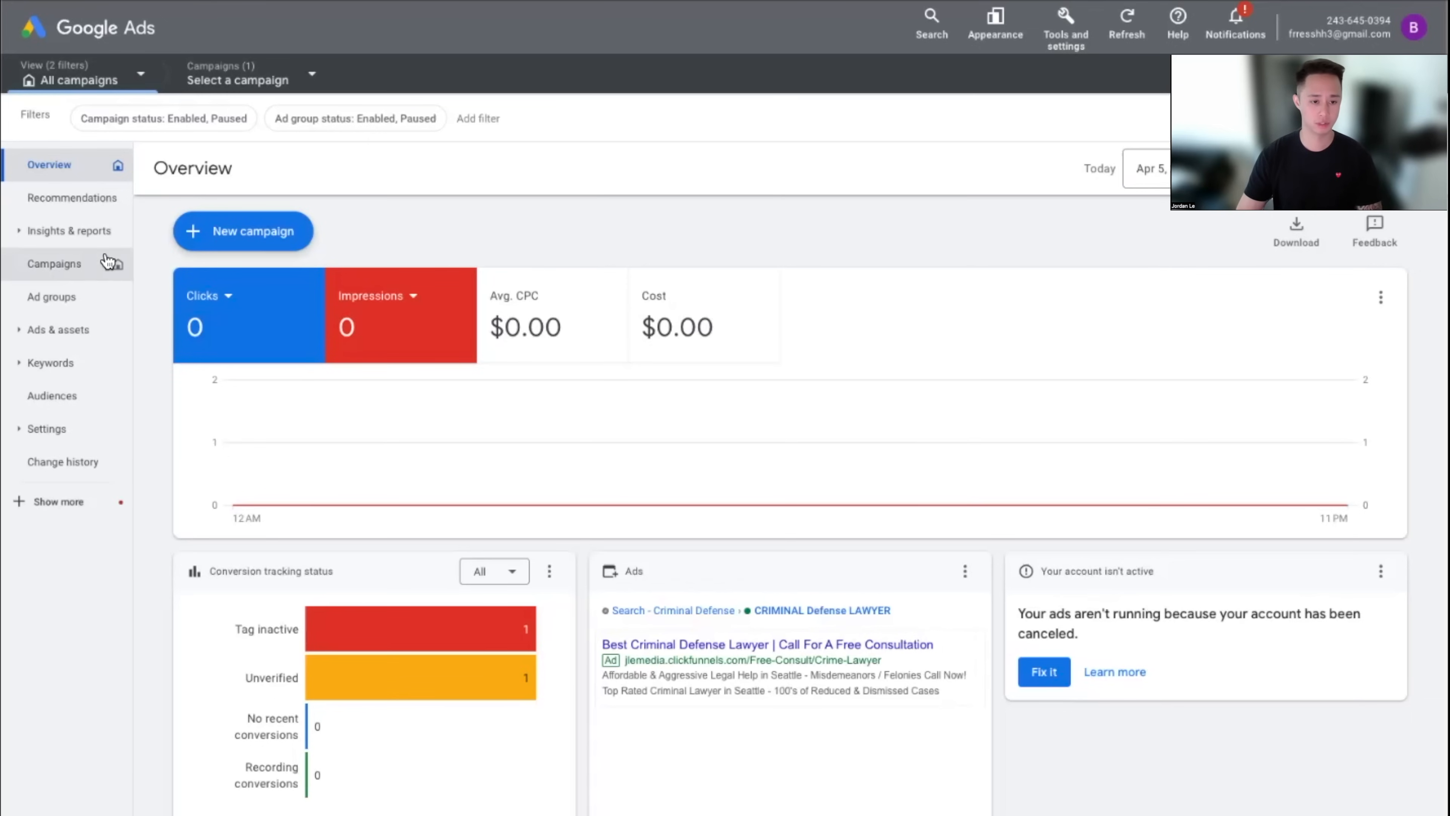
Start a new campaign from the Campaigns page
{"action": "left_click", "coordinate": [91, 279]}
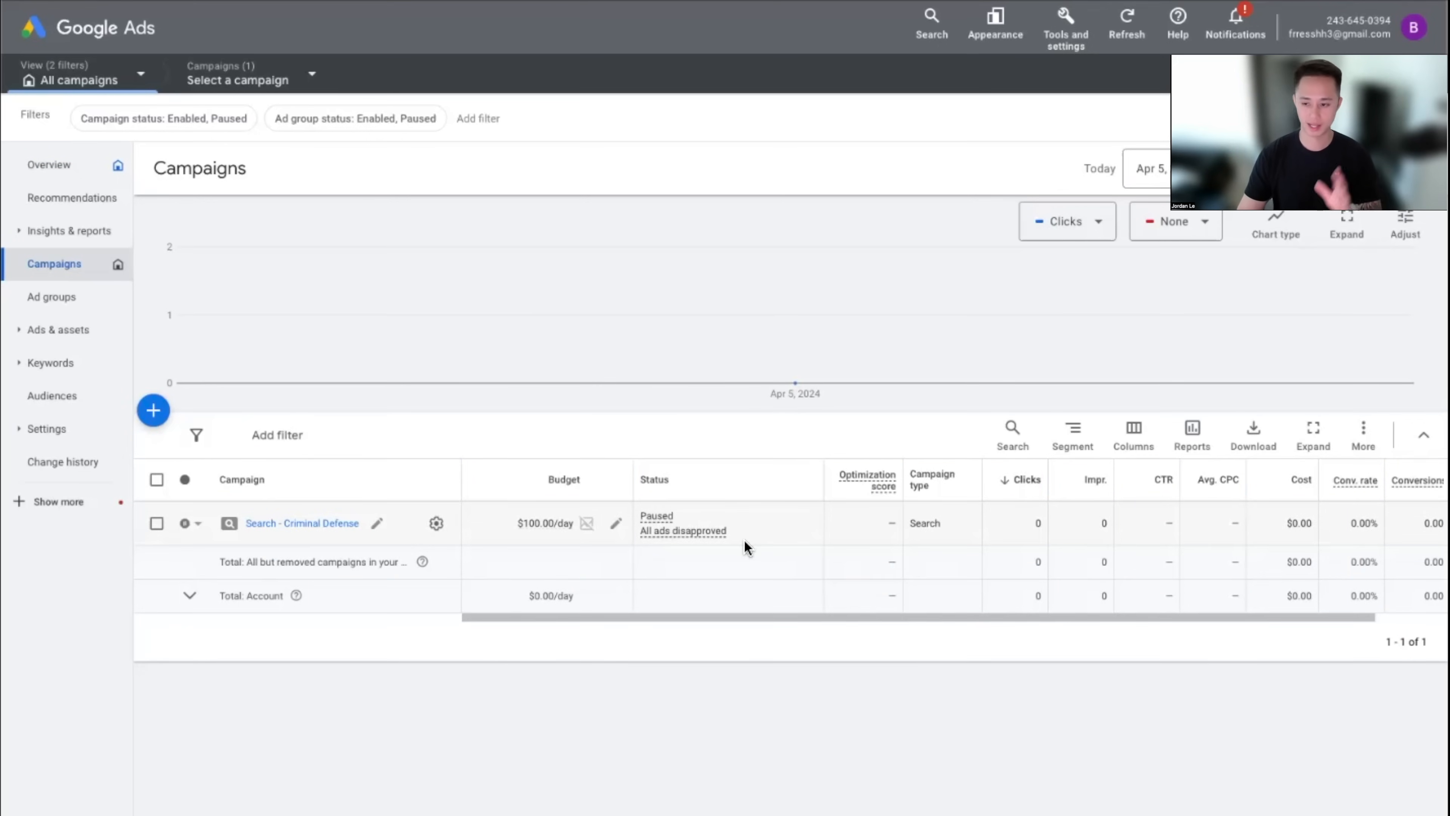
{"action": "left_click", "coordinate": [148, 422]}
{"action": "left_click", "coordinate": [243, 434]}
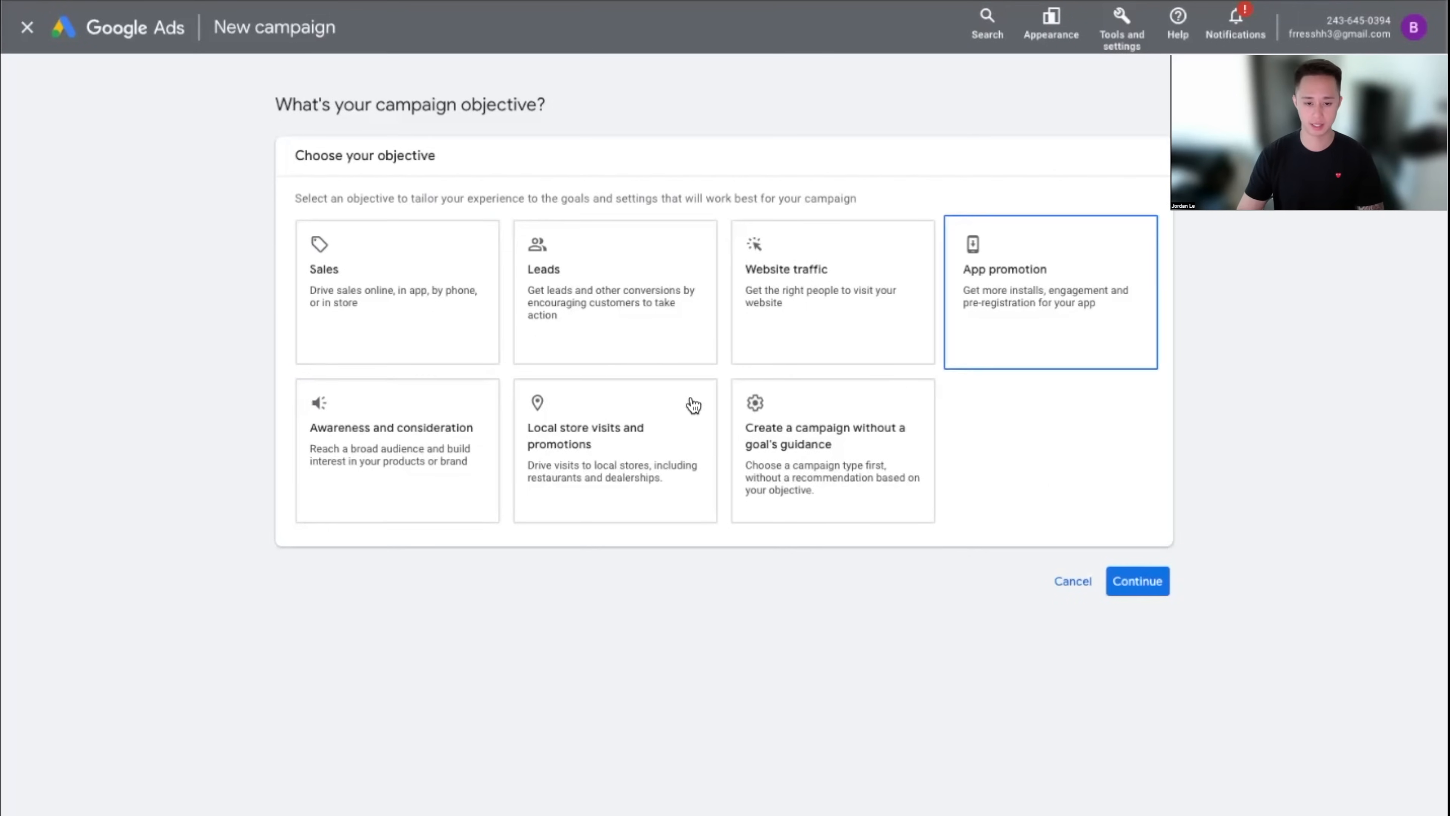
{"action": "left_click", "coordinate": [340, 315]}
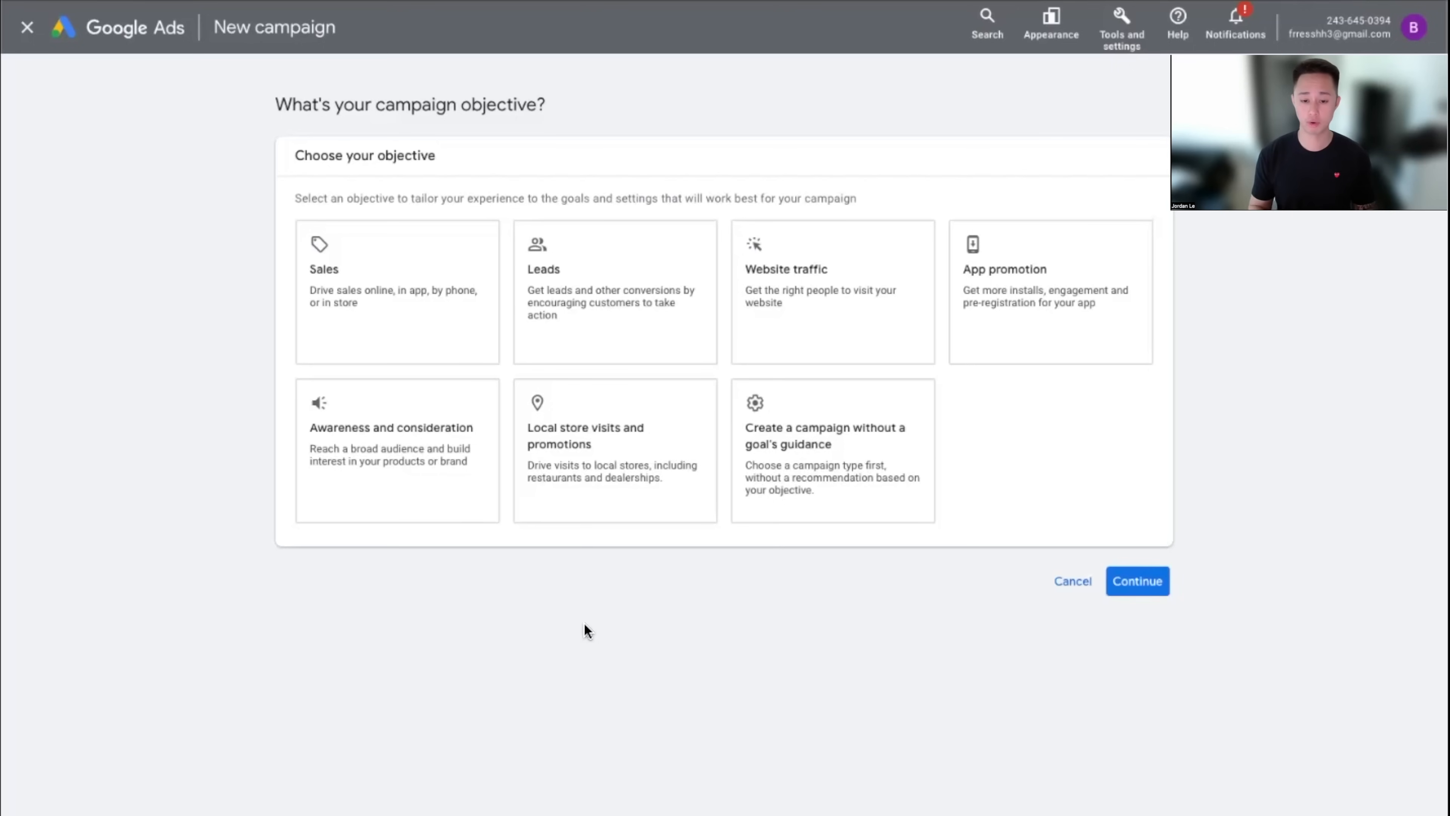
Choose Leads as the objective, closing the conversion goals popup and exit guide
{"action": "left_click", "coordinate": [639, 338]}
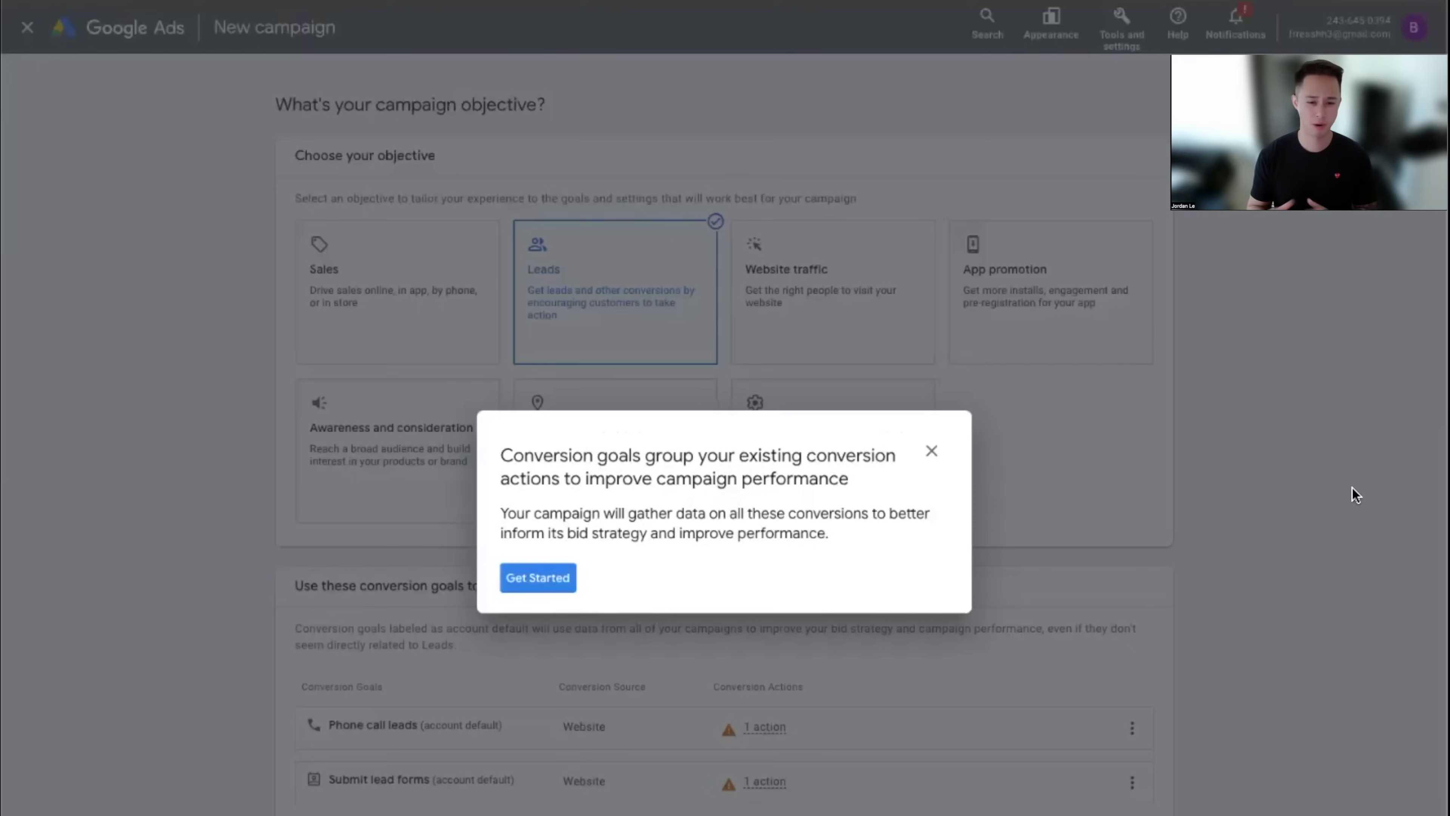
{"action": "left_click", "coordinate": [929, 449]}
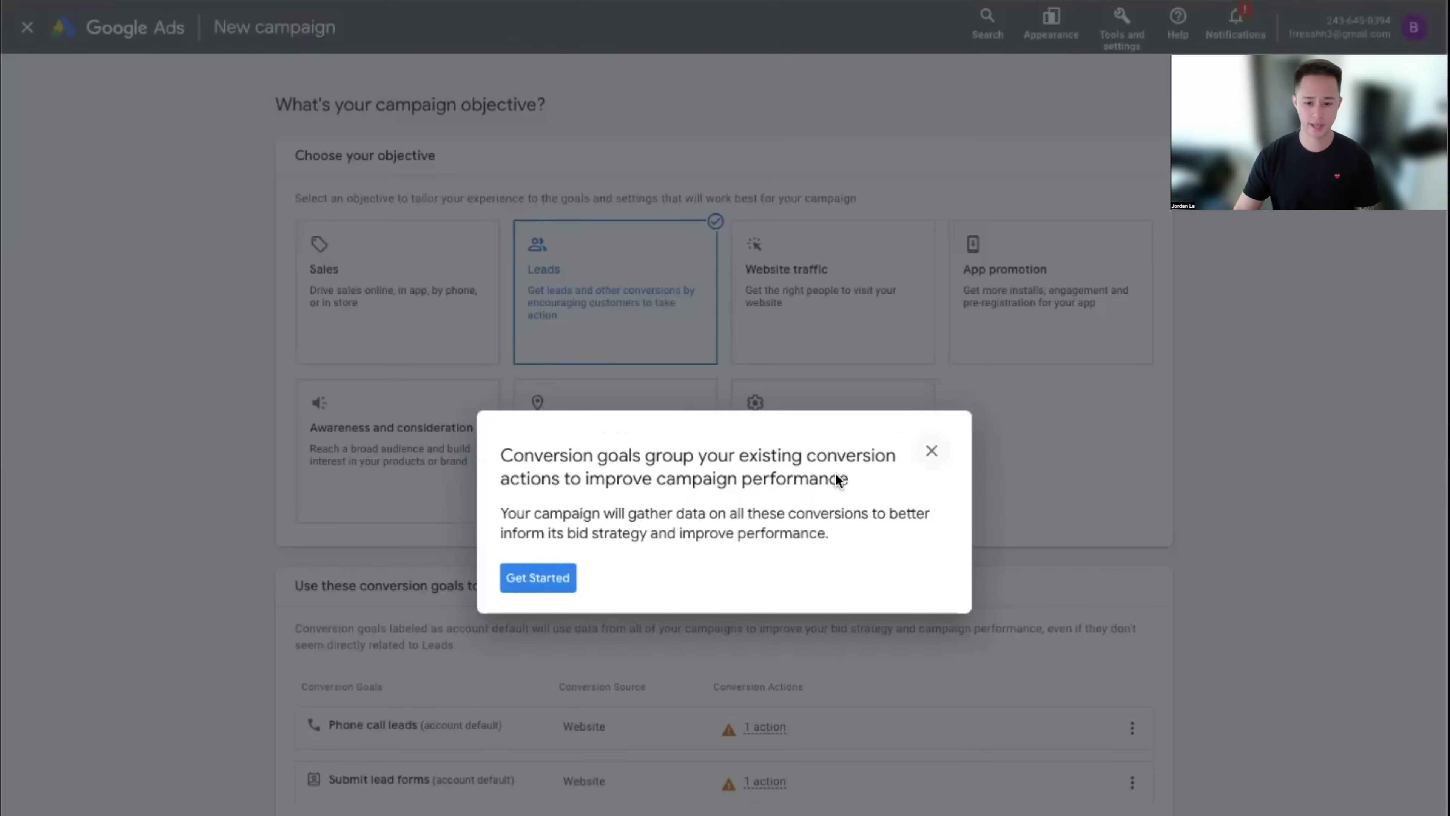
{"action": "left_click", "coordinate": [805, 545]}
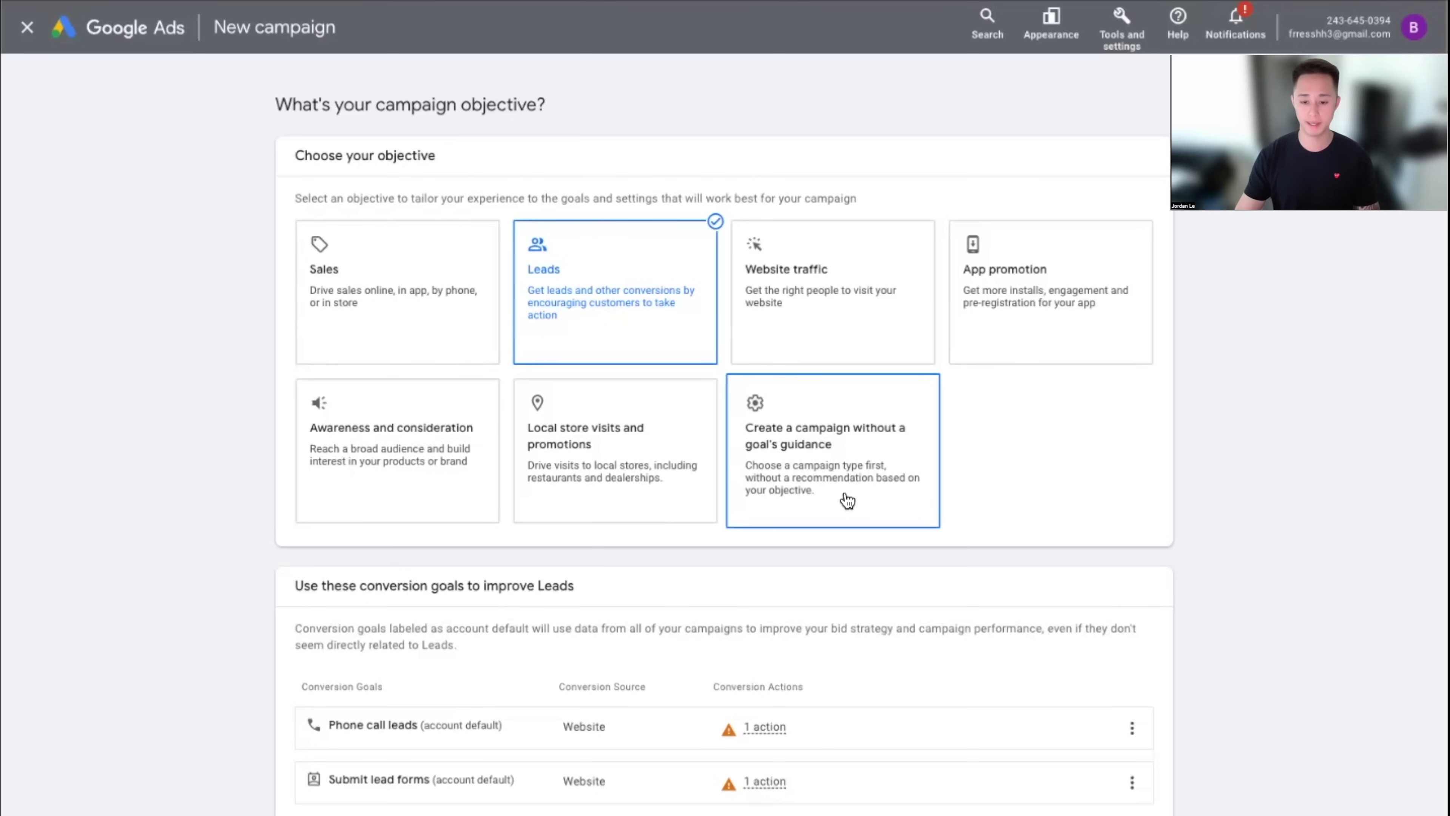
{"action": "left_click", "coordinate": [613, 302]}
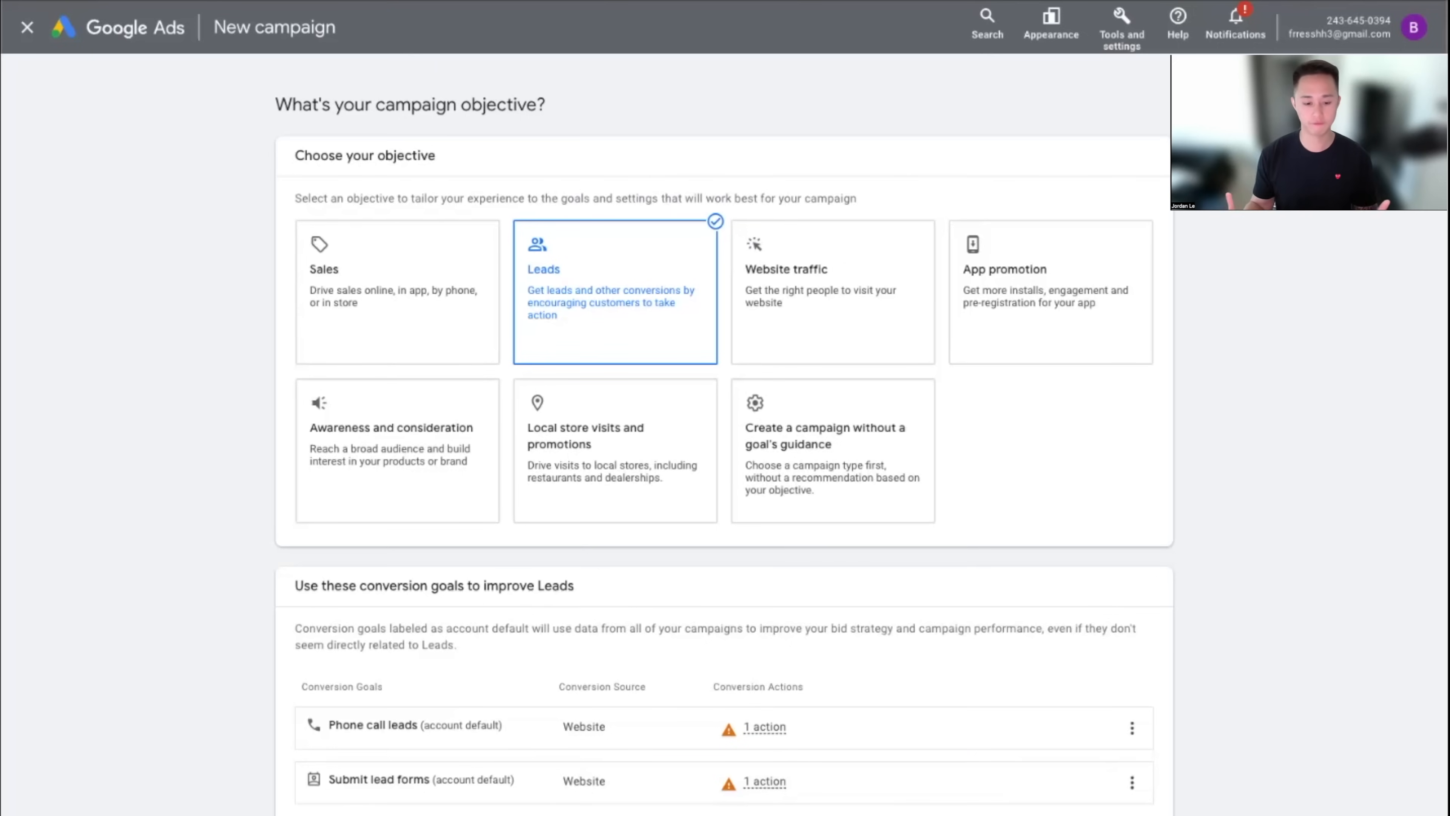
{"action": "left_click_drag", "start_coordinate": [342, 778], "coordinate": [432, 780]}
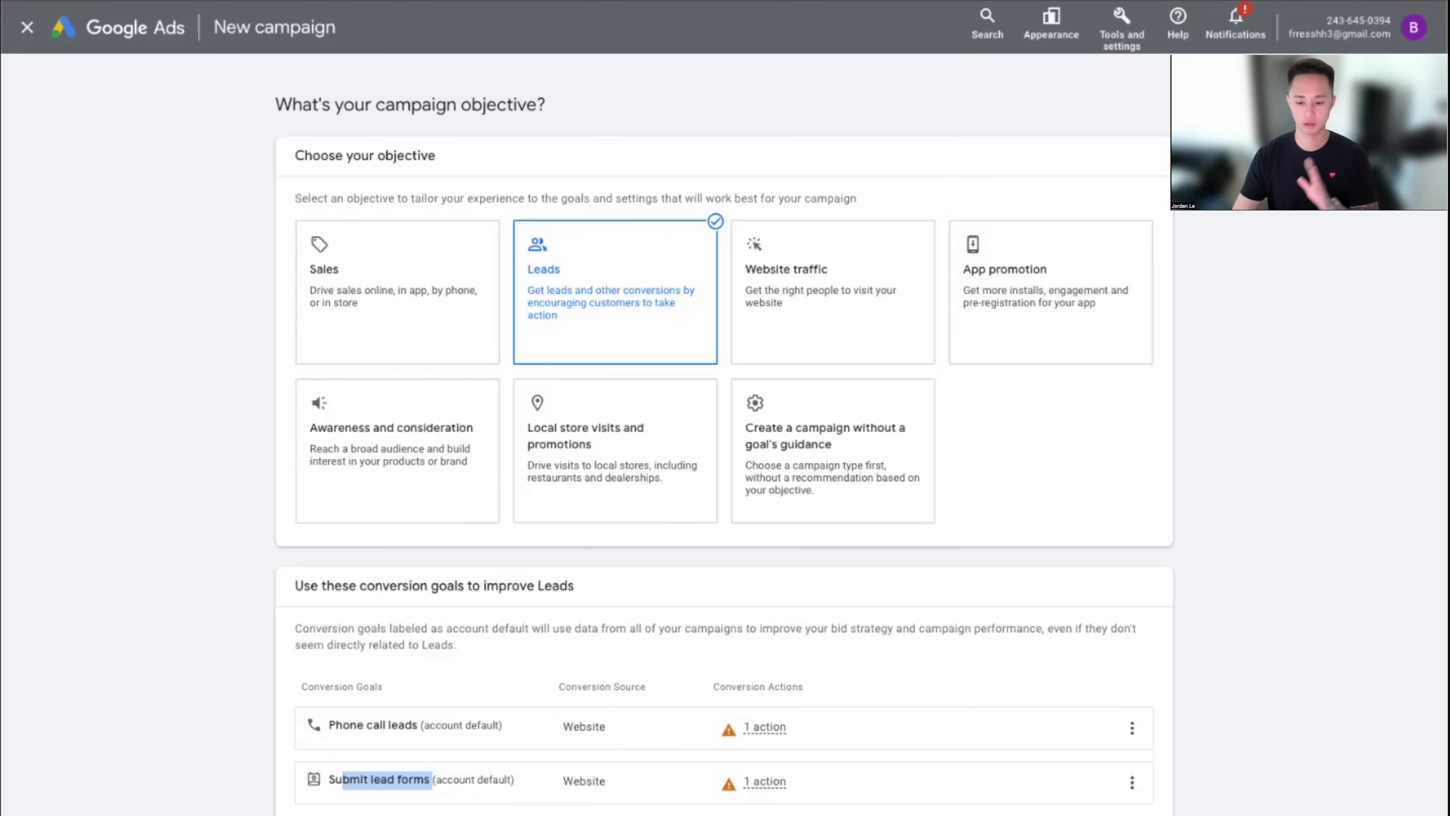
{"action": "left_click", "coordinate": [387, 780]}
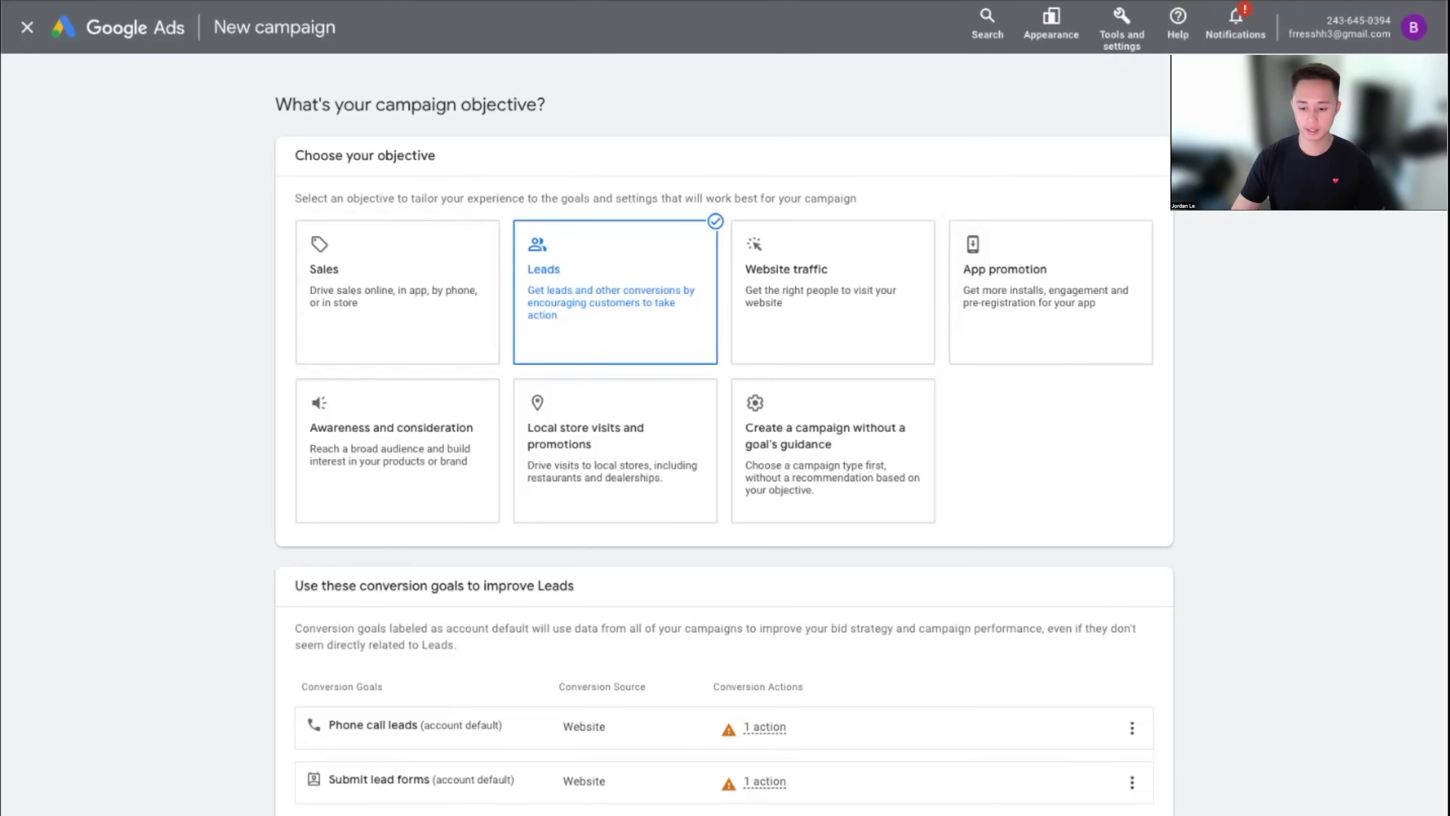
Select Search as the campaign type, after briefly trying Performance Max
{"action": "scroll", "coordinate": [1269, 777], "scroll_direction": "down", "scroll_amount": 7}
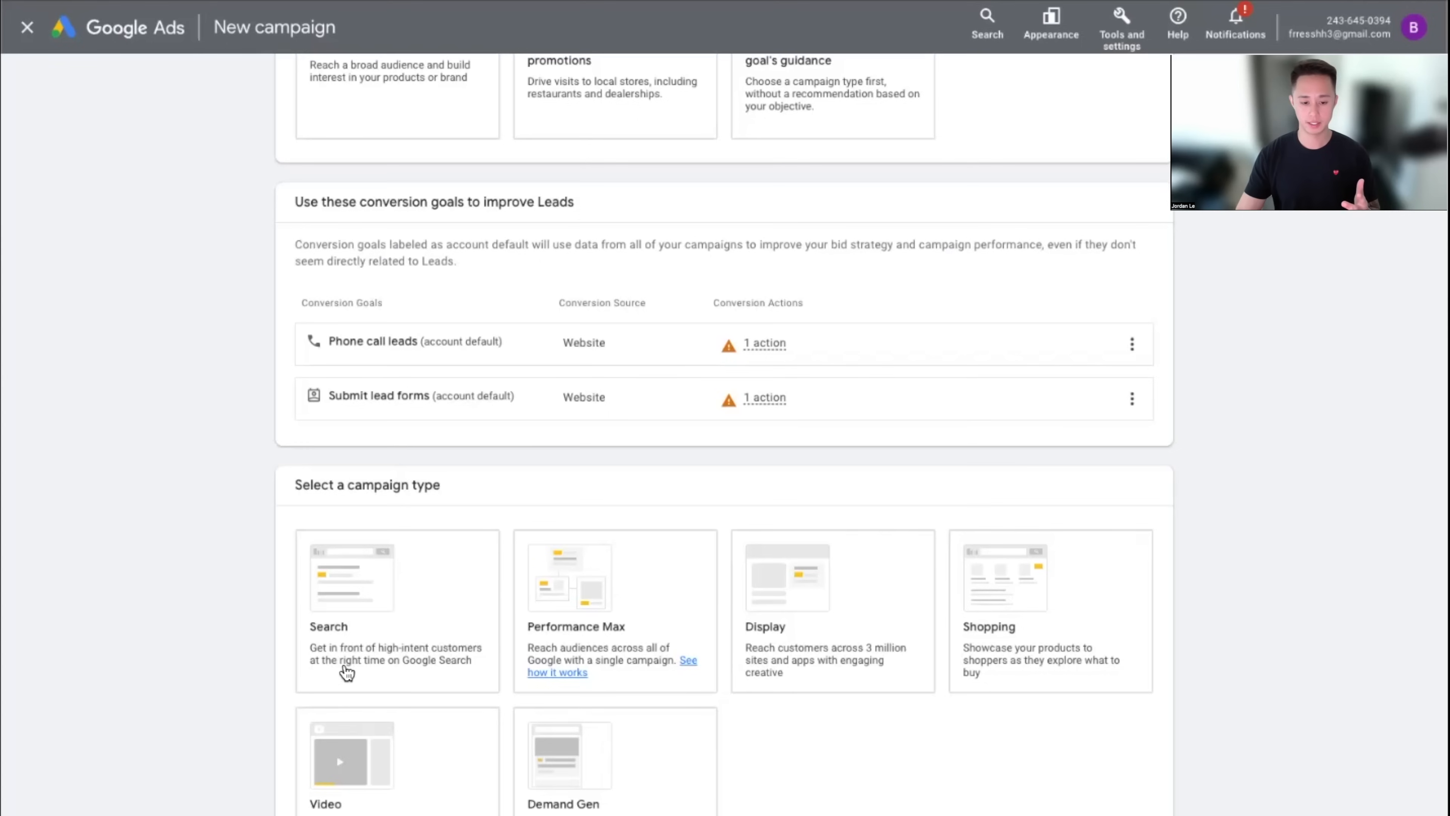
{"action": "left_click", "coordinate": [338, 677]}
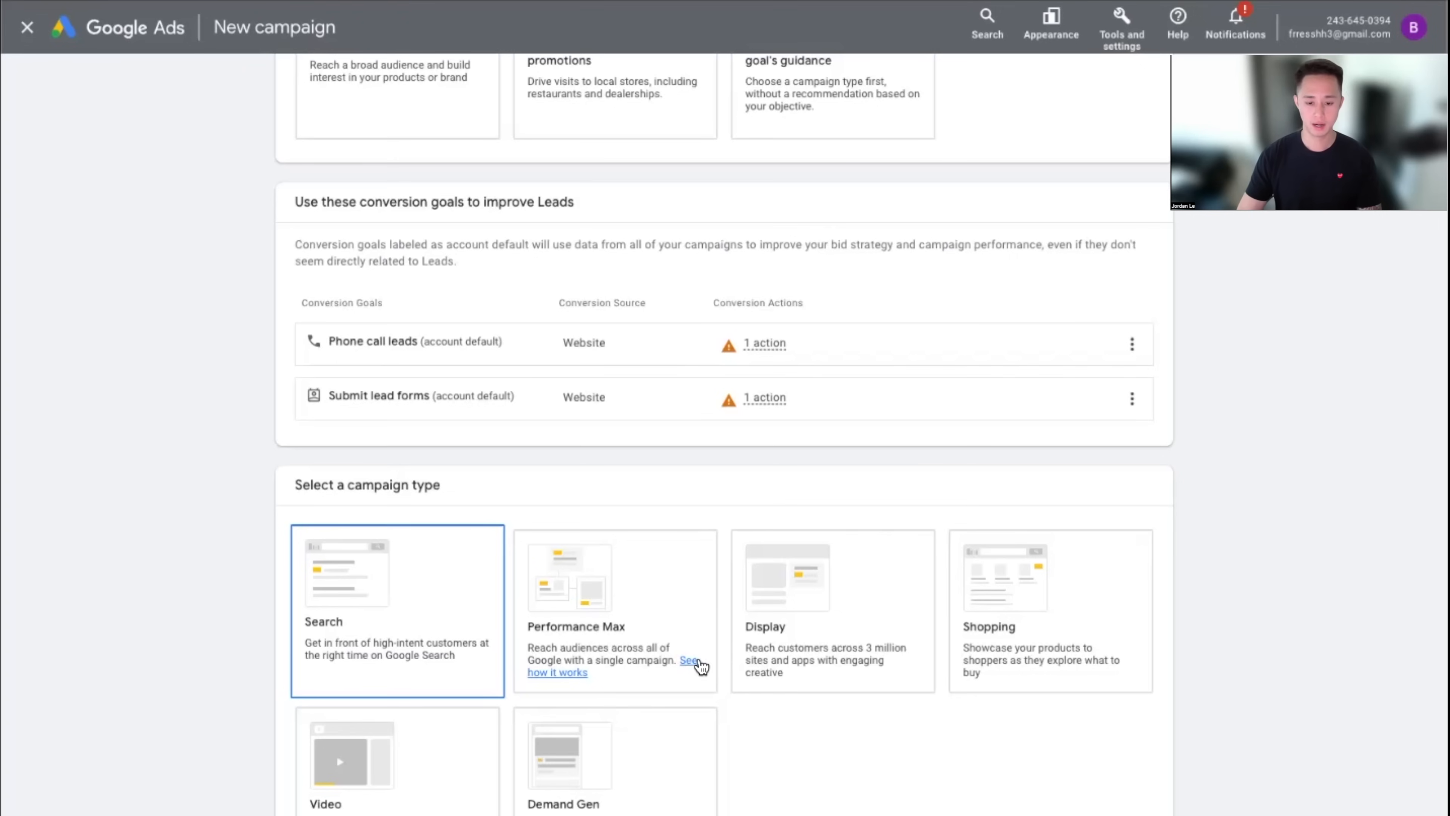
{"action": "left_click", "coordinate": [648, 683]}
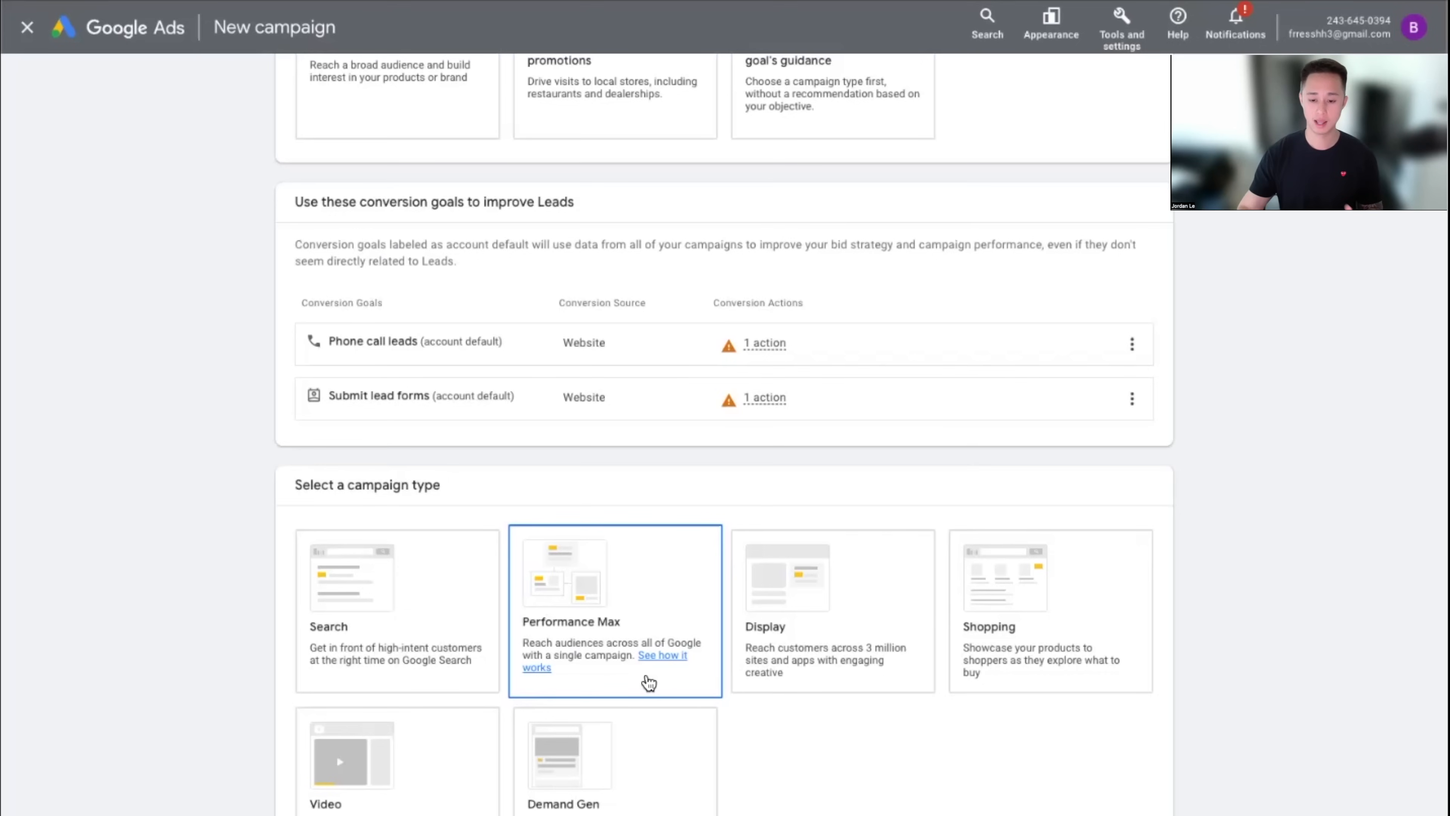
{"action": "left_click", "coordinate": [417, 681]}
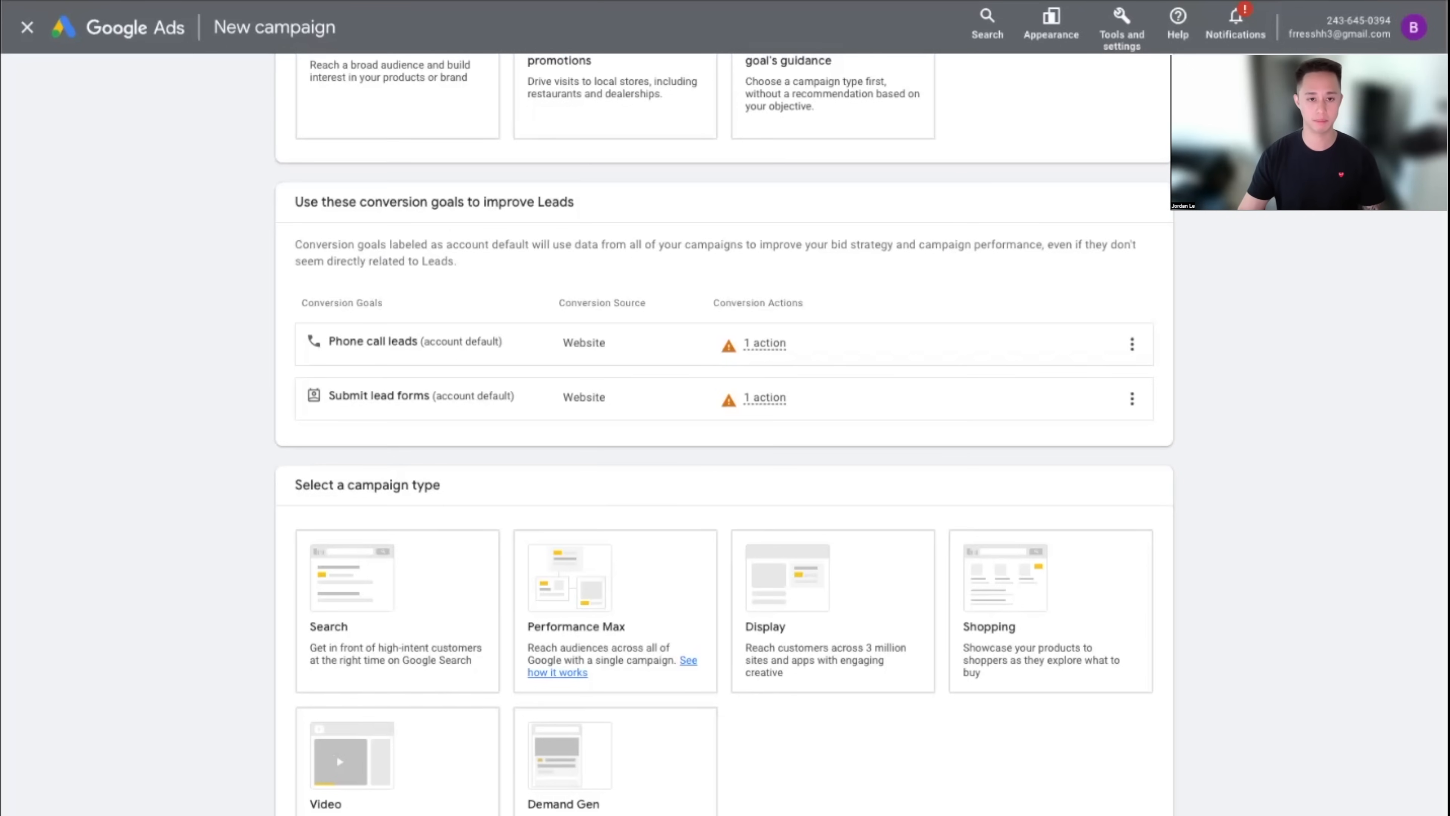
{"action": "left_click", "coordinate": [394, 632]}
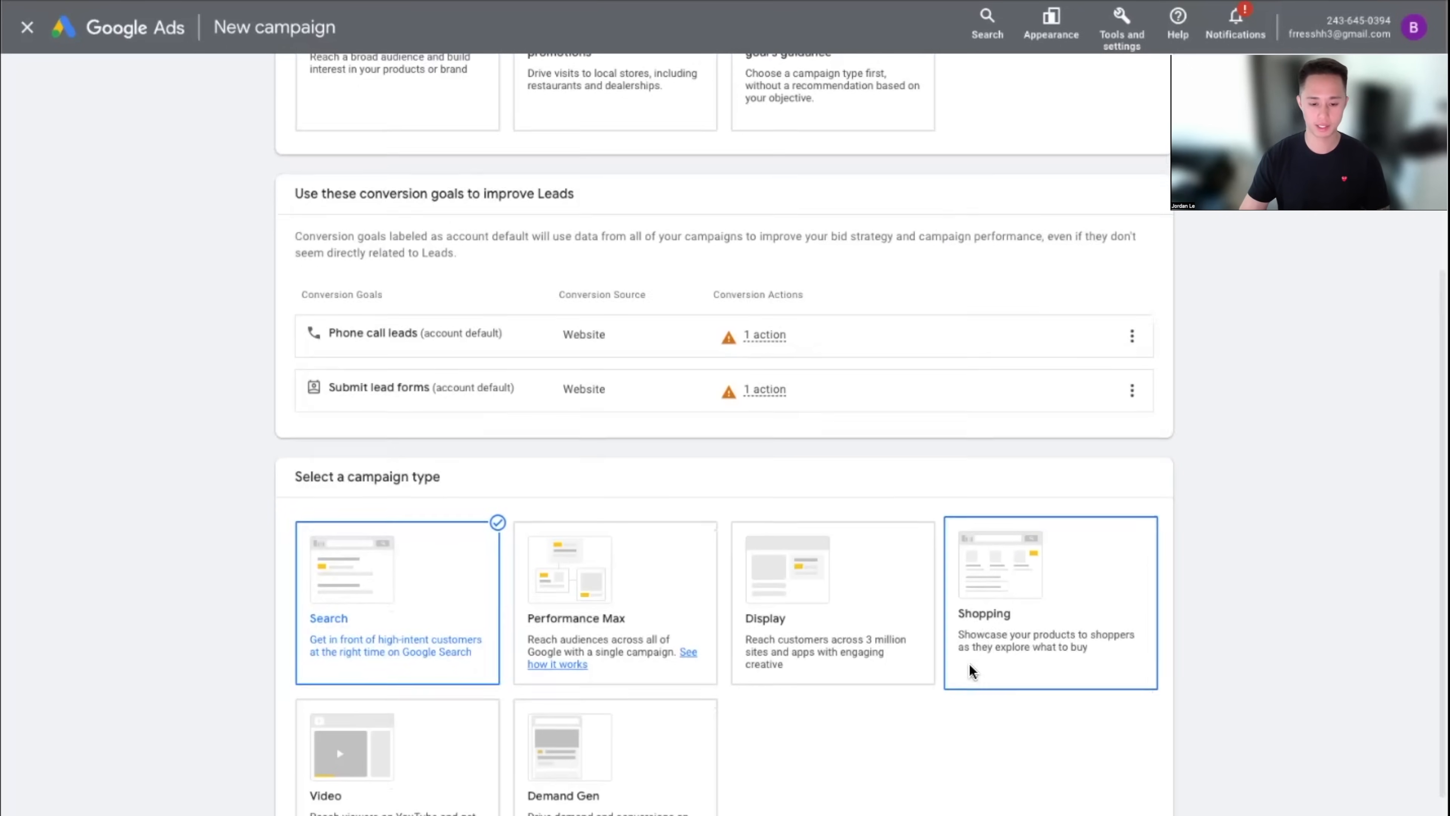
Leave both Phone calls and Website visits unticked after toggling them on and off
{"action": "left_click_drag", "start_coordinate": [308, 528], "coordinate": [542, 537]}
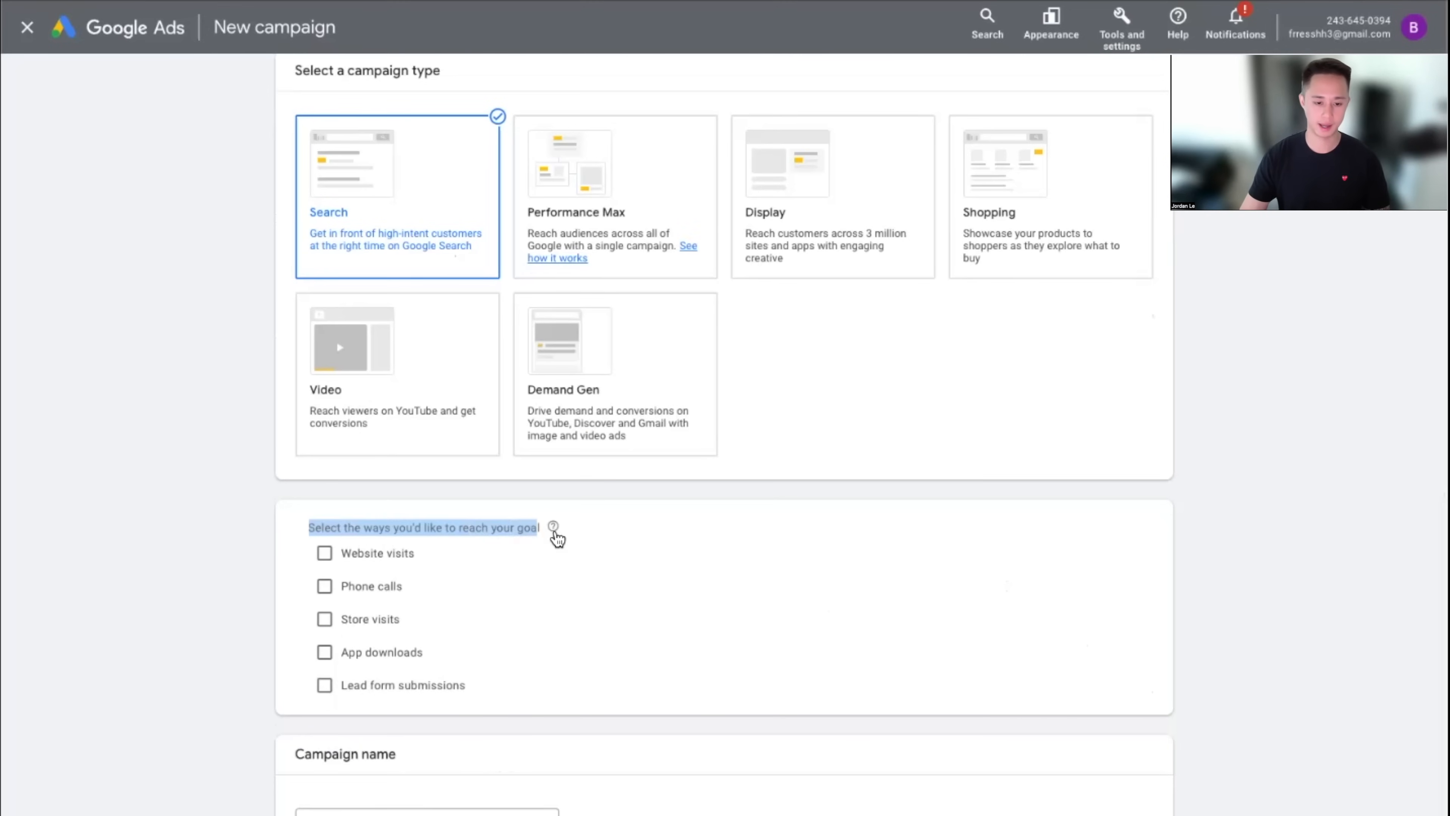
{"action": "left_click", "coordinate": [586, 573]}
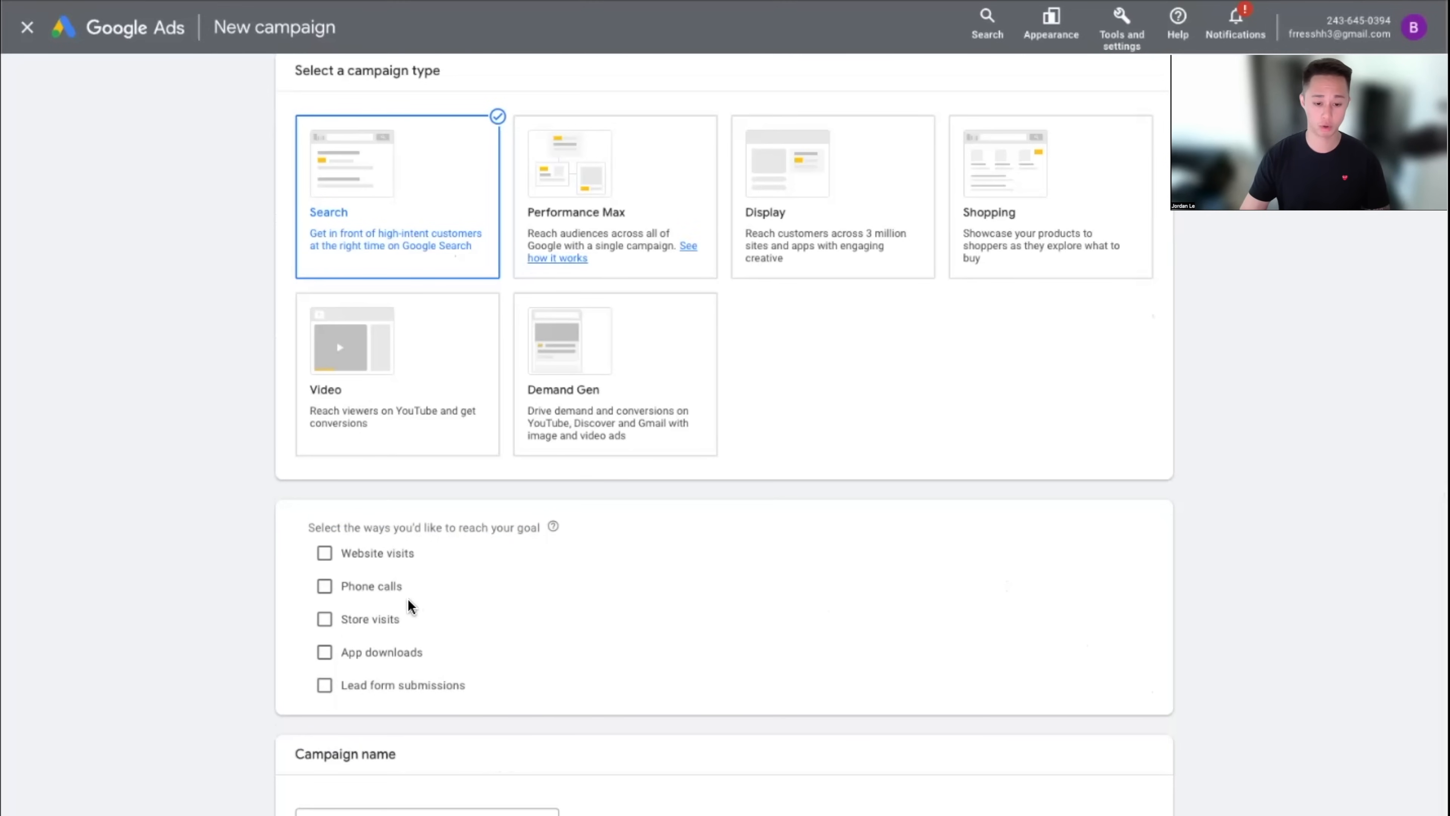
{"action": "left_click", "coordinate": [374, 592]}
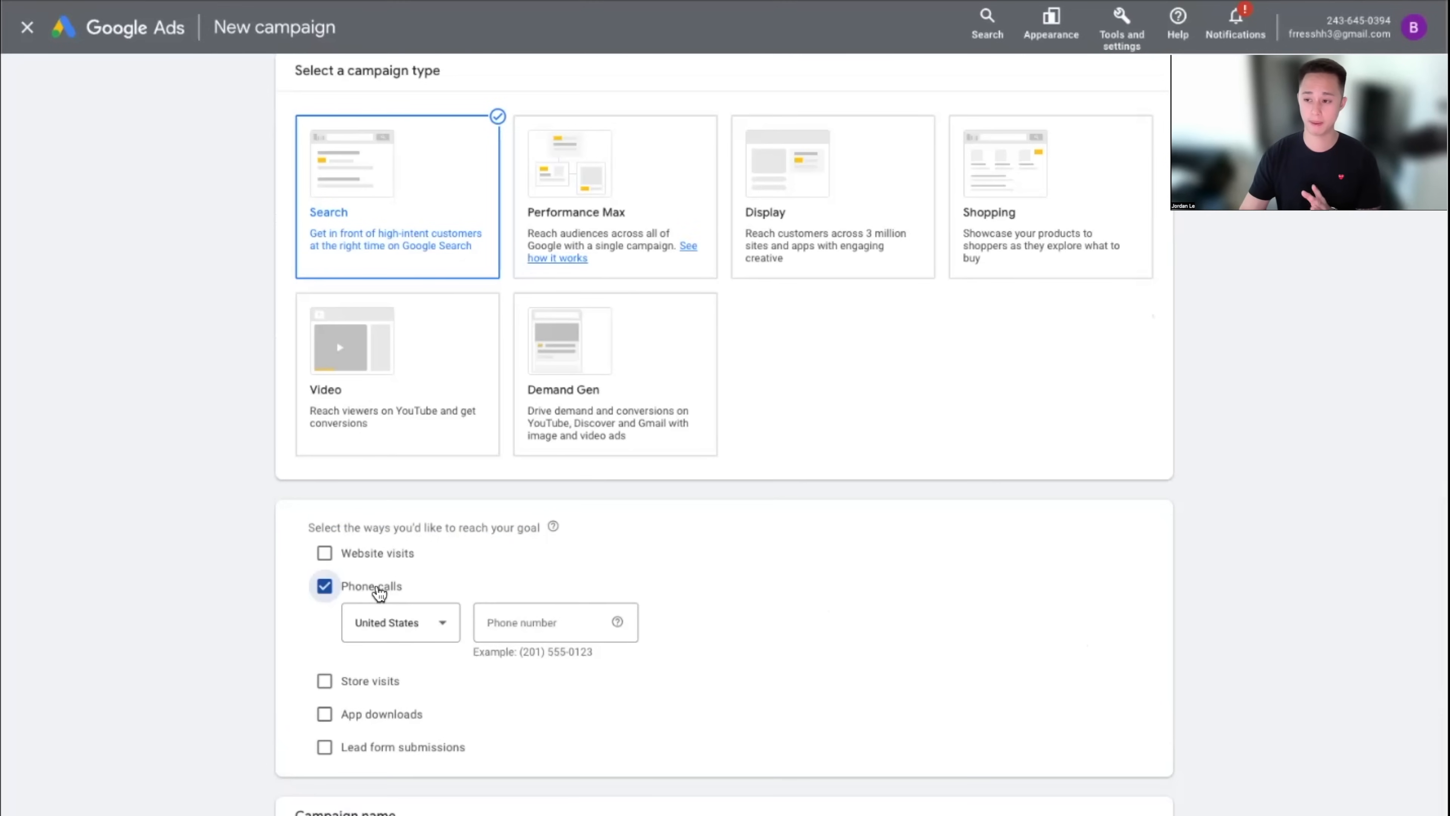
{"action": "left_click", "coordinate": [378, 589]}
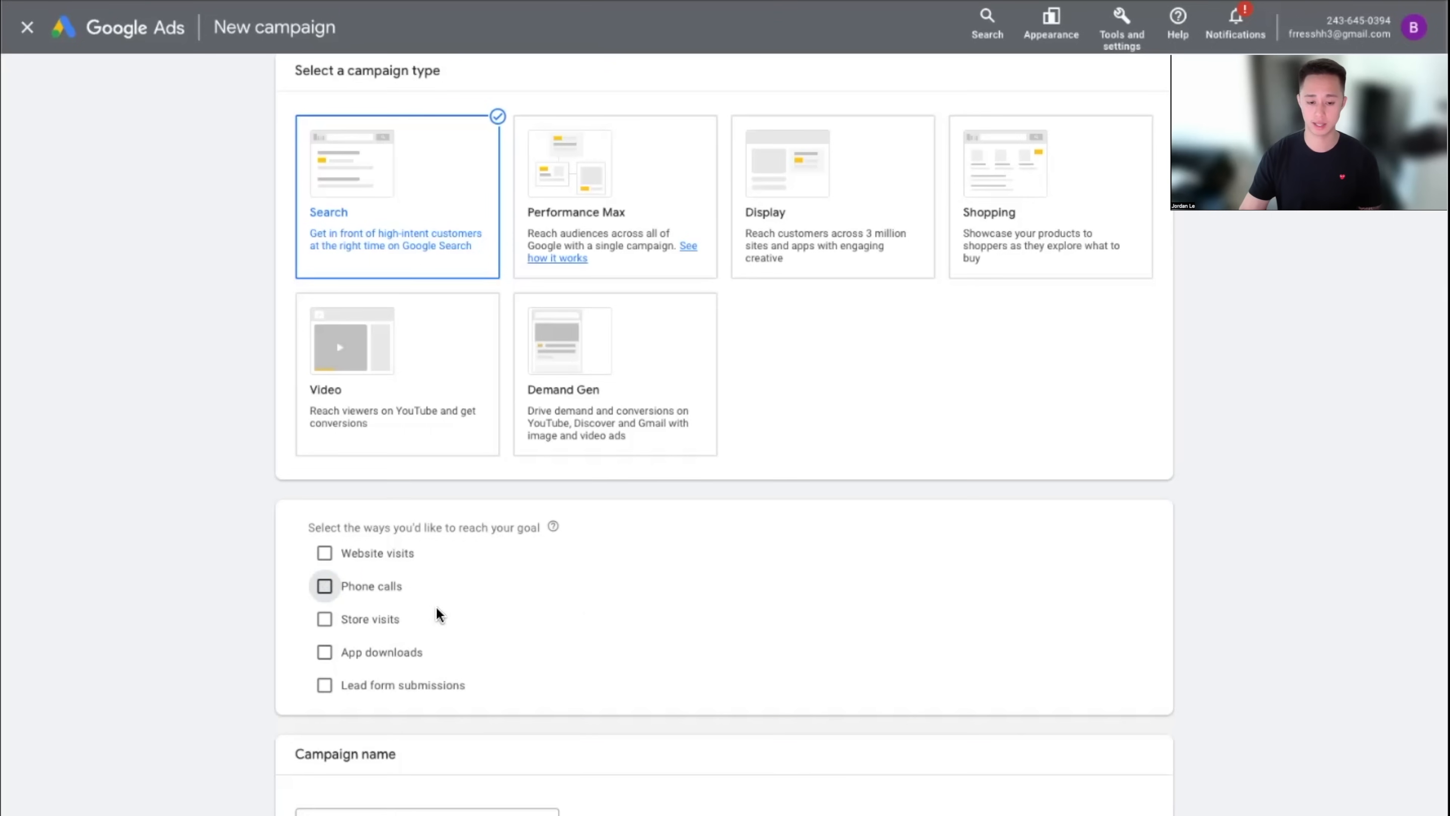
{"action": "left_click", "coordinate": [378, 588]}
{"action": "left_click", "coordinate": [382, 555]}
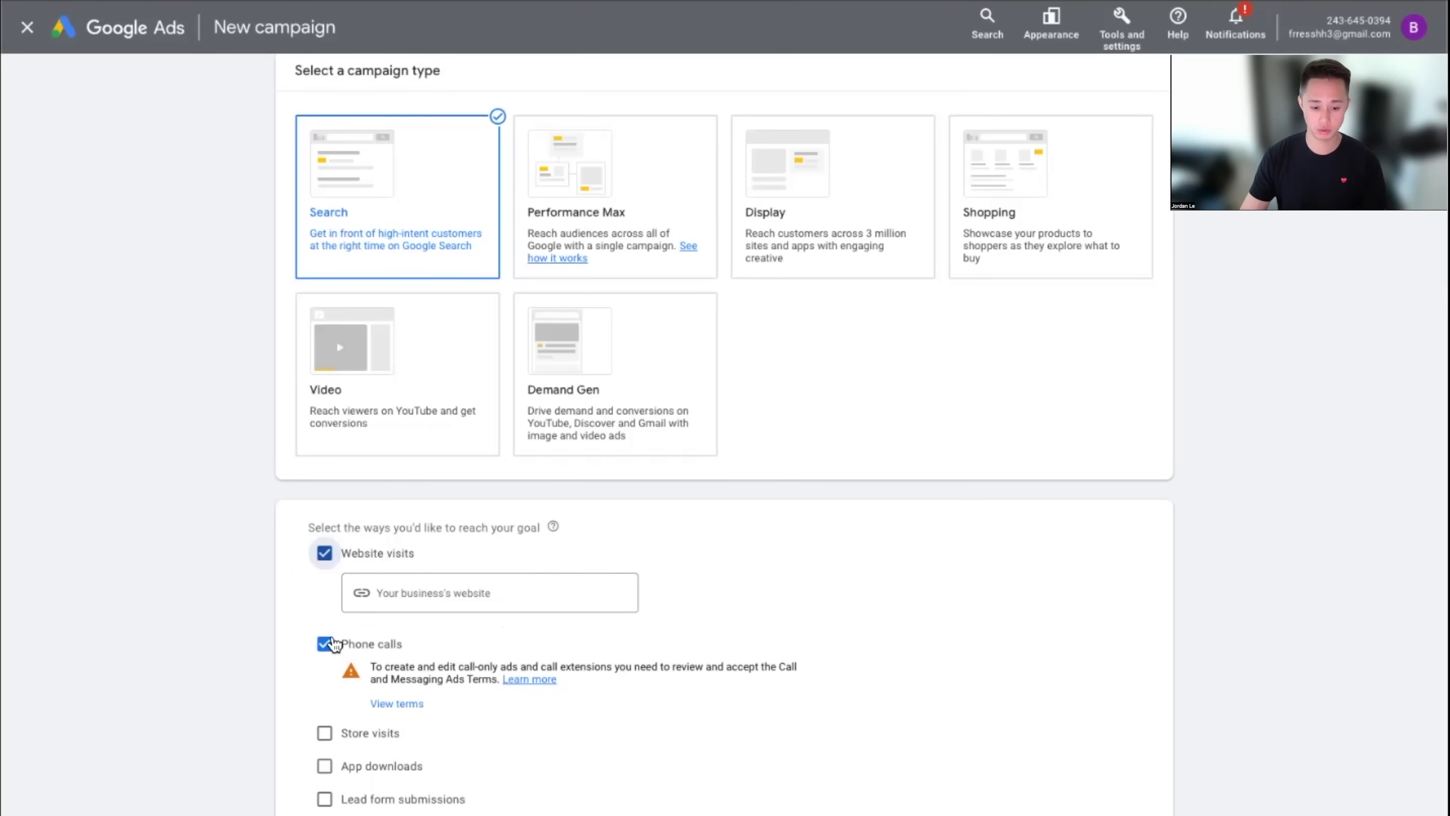
{"action": "left_click", "coordinate": [367, 644]}
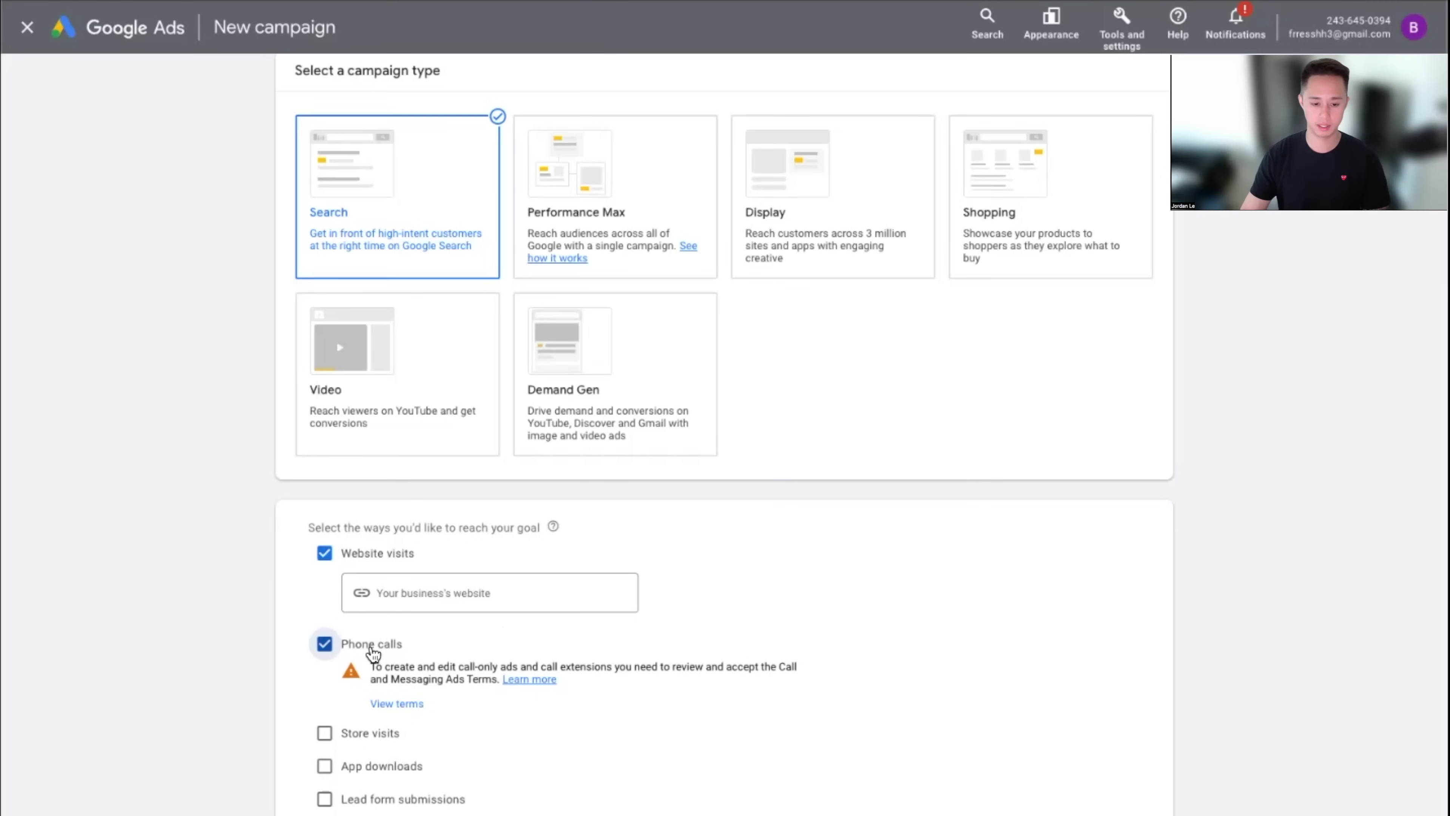
{"action": "left_click", "coordinate": [365, 557]}
{"action": "double_click", "coordinate": [370, 560]}
{"action": "left_click", "coordinate": [372, 563]}
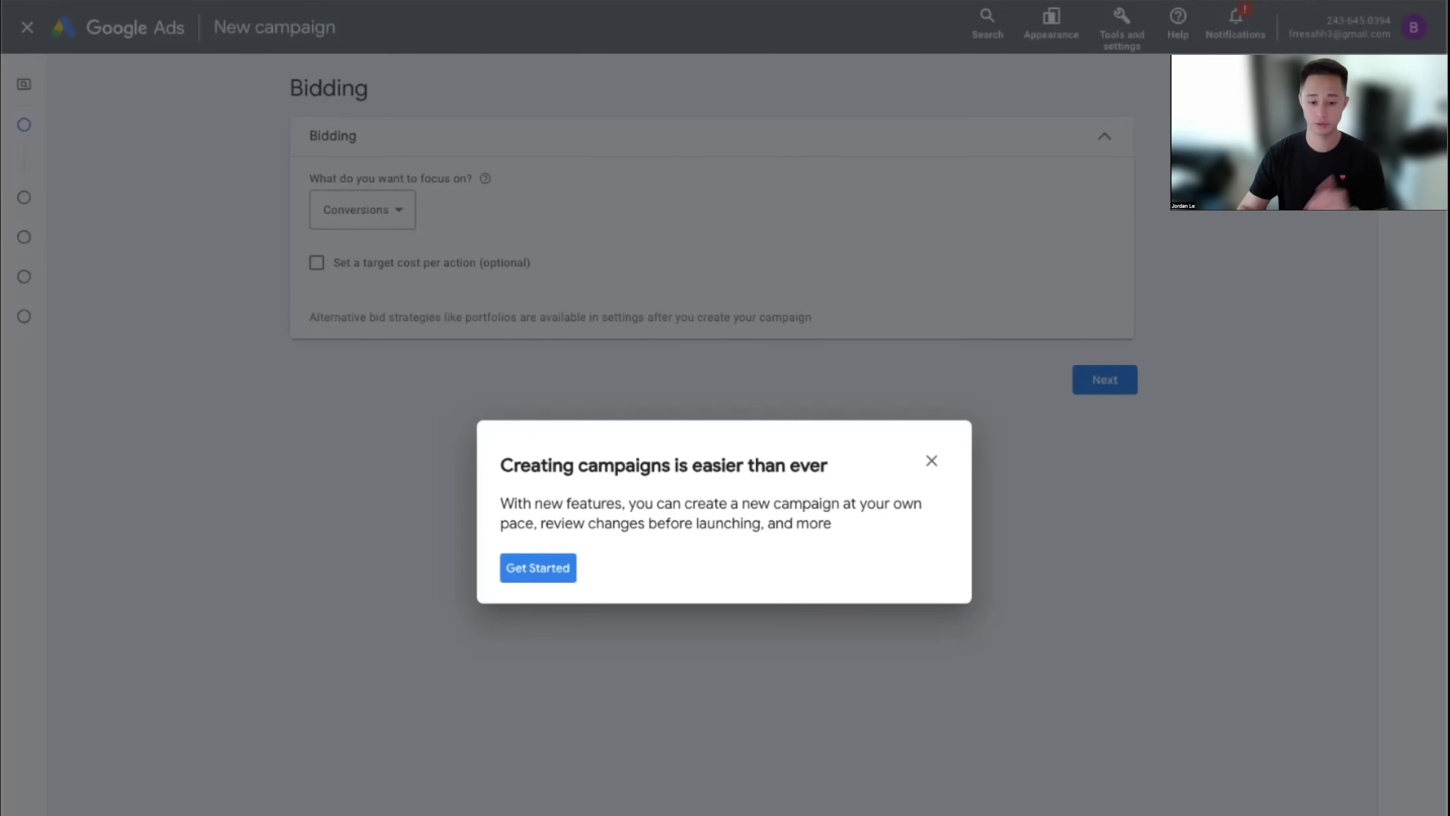
Close the 'Creating campaigns is easier than ever' pop-up
{"action": "left_click", "coordinate": [941, 457]}
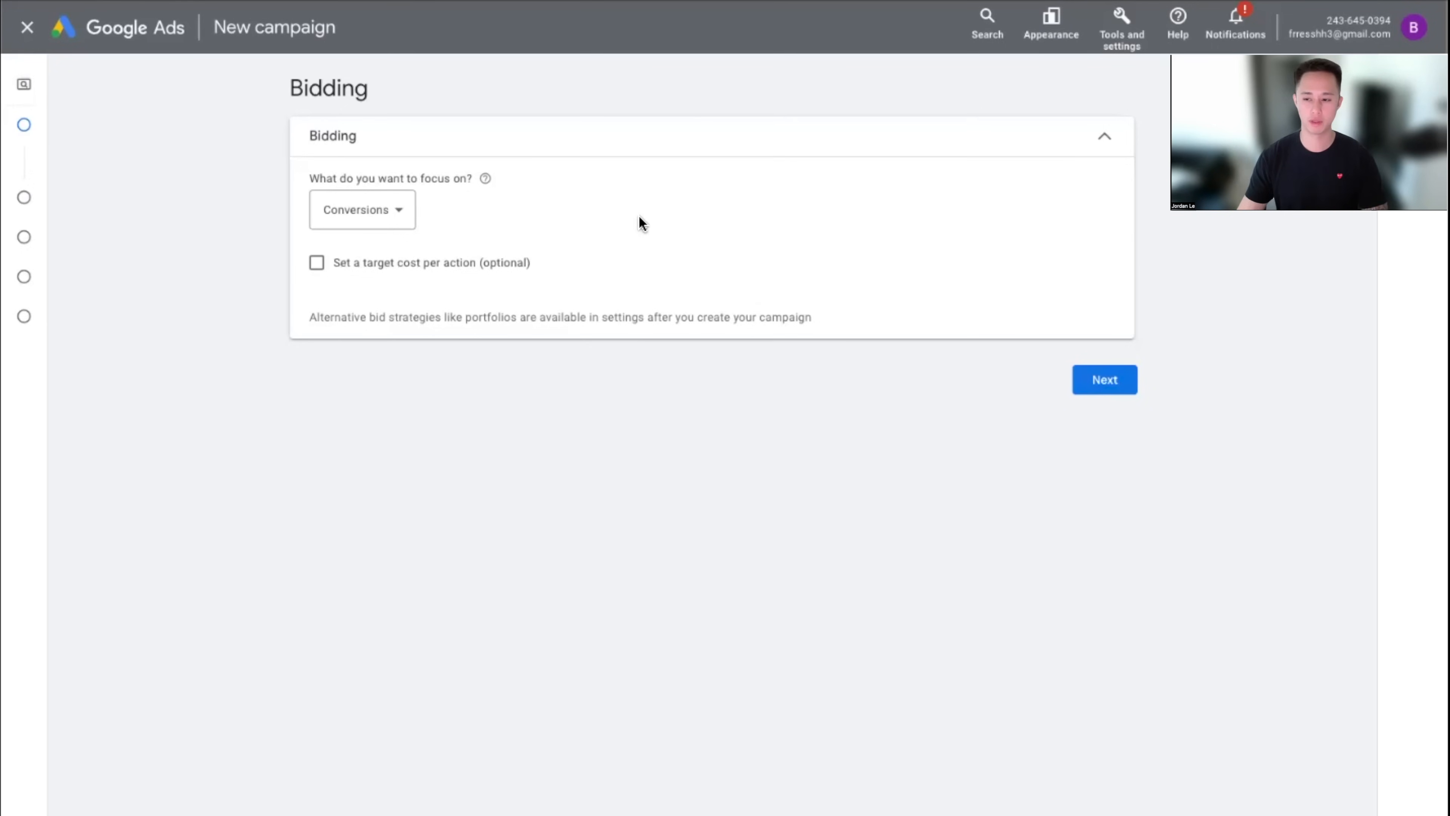
Switch the bidding focus from Conversions to Clicks
{"action": "left_click", "coordinate": [365, 216]}
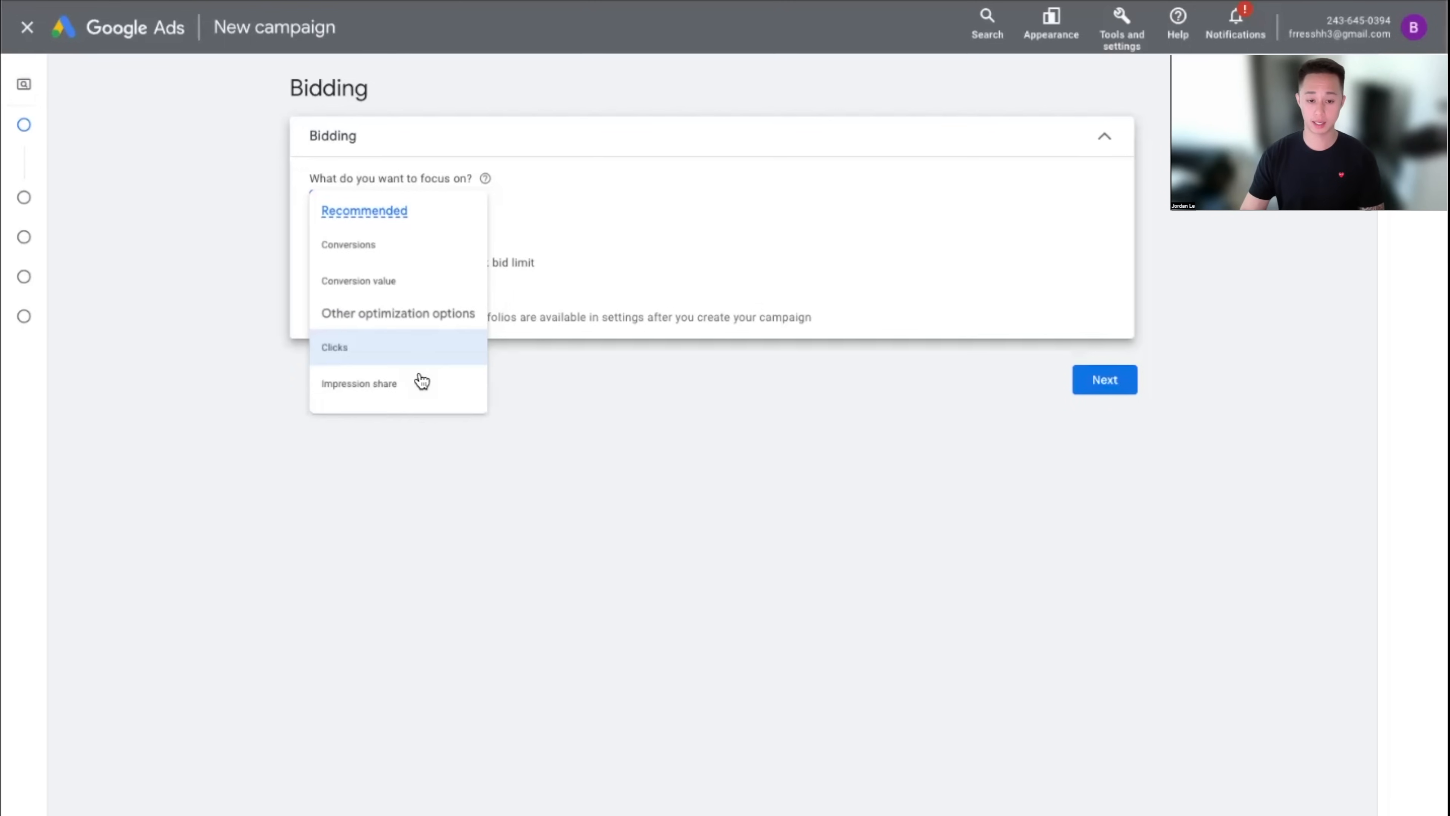
{"action": "left_click", "coordinate": [421, 377]}
{"action": "left_click", "coordinate": [362, 229]}
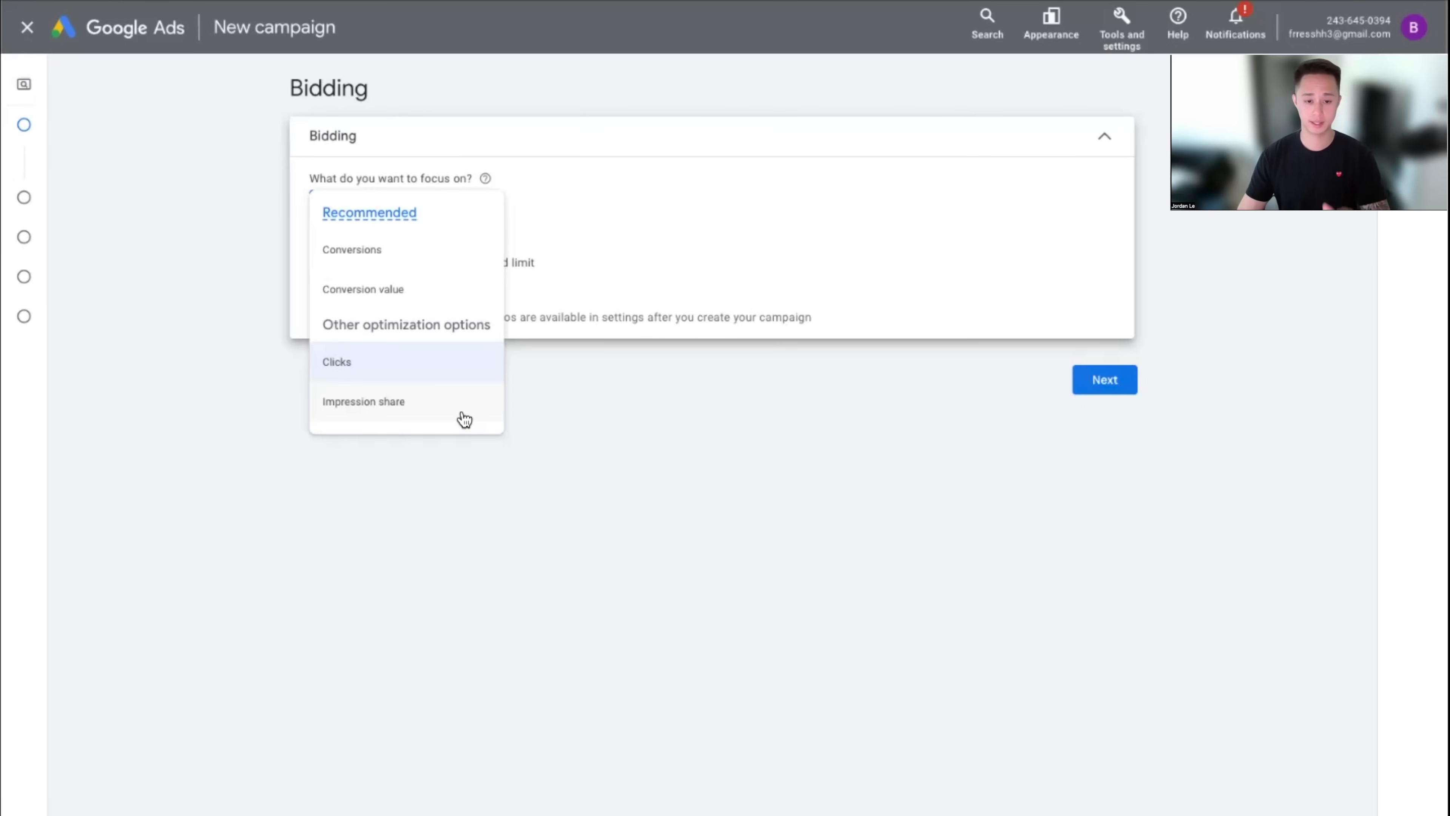
Close the focus options list with Clicks still selected as the bidding focus
{"action": "mouse_move", "coordinate": [424, 260]}
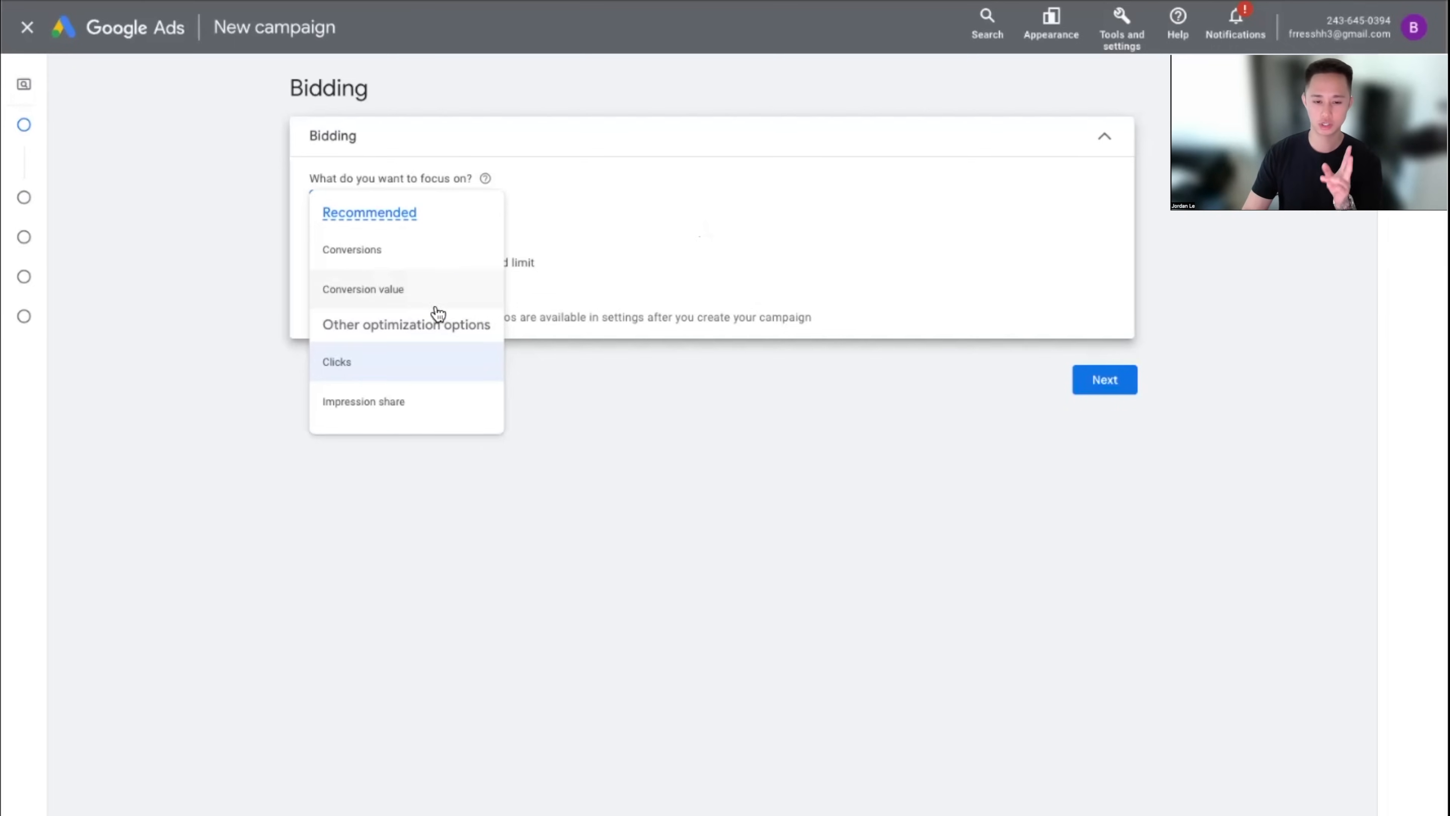
{"action": "mouse_move", "coordinate": [467, 225]}
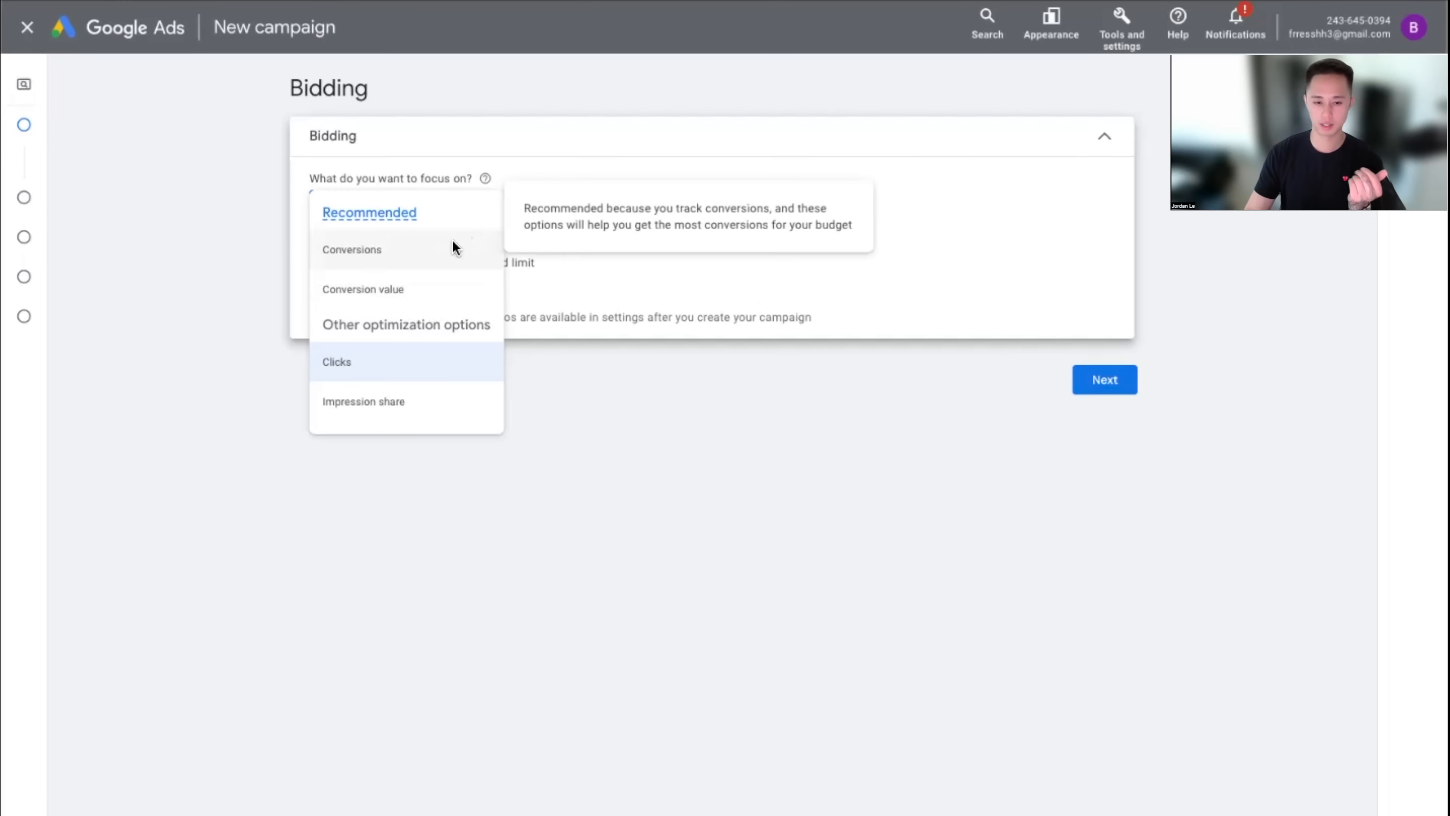
{"action": "left_click", "coordinate": [386, 366]}
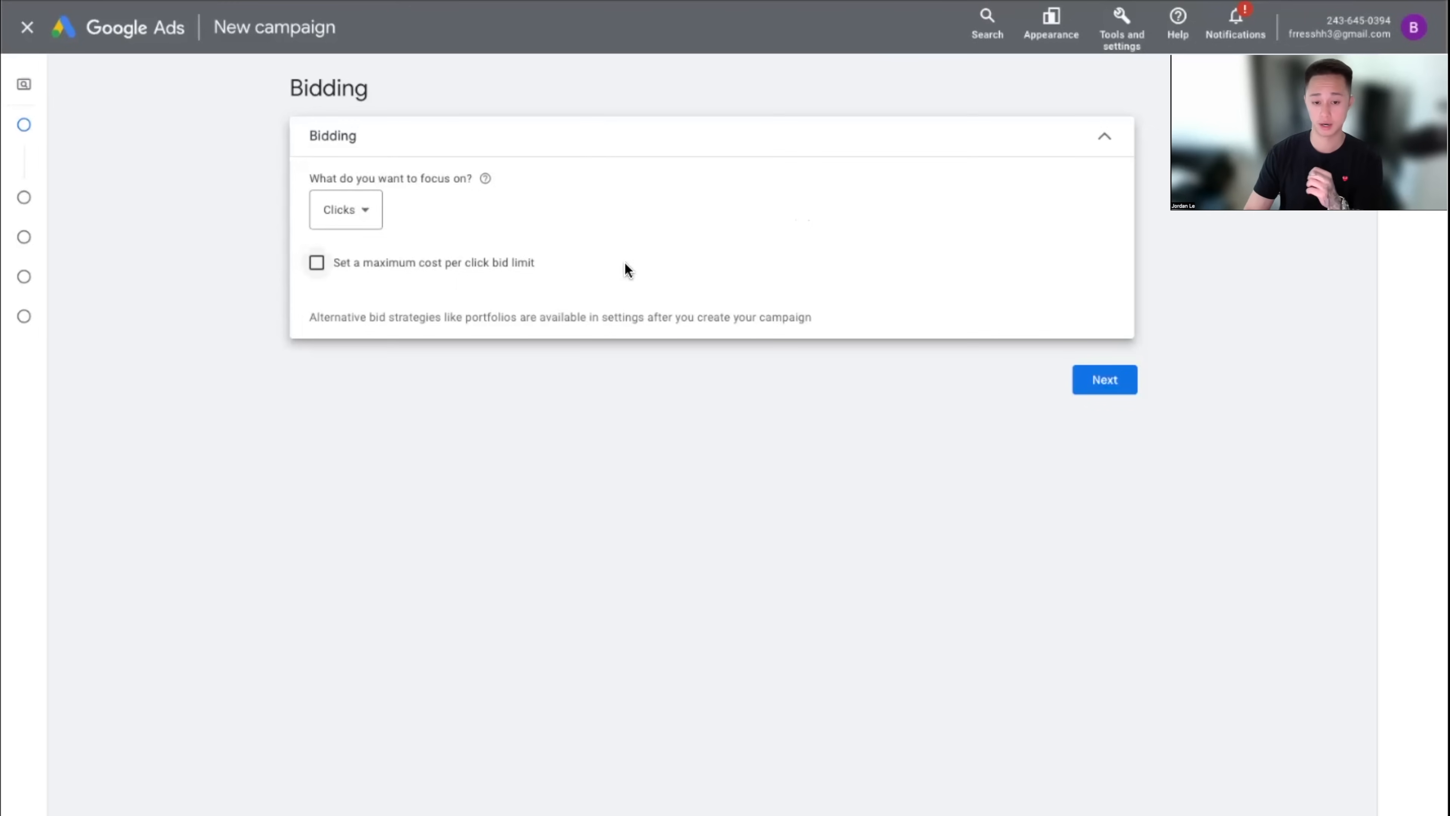
{"action": "left_click", "coordinate": [414, 276]}
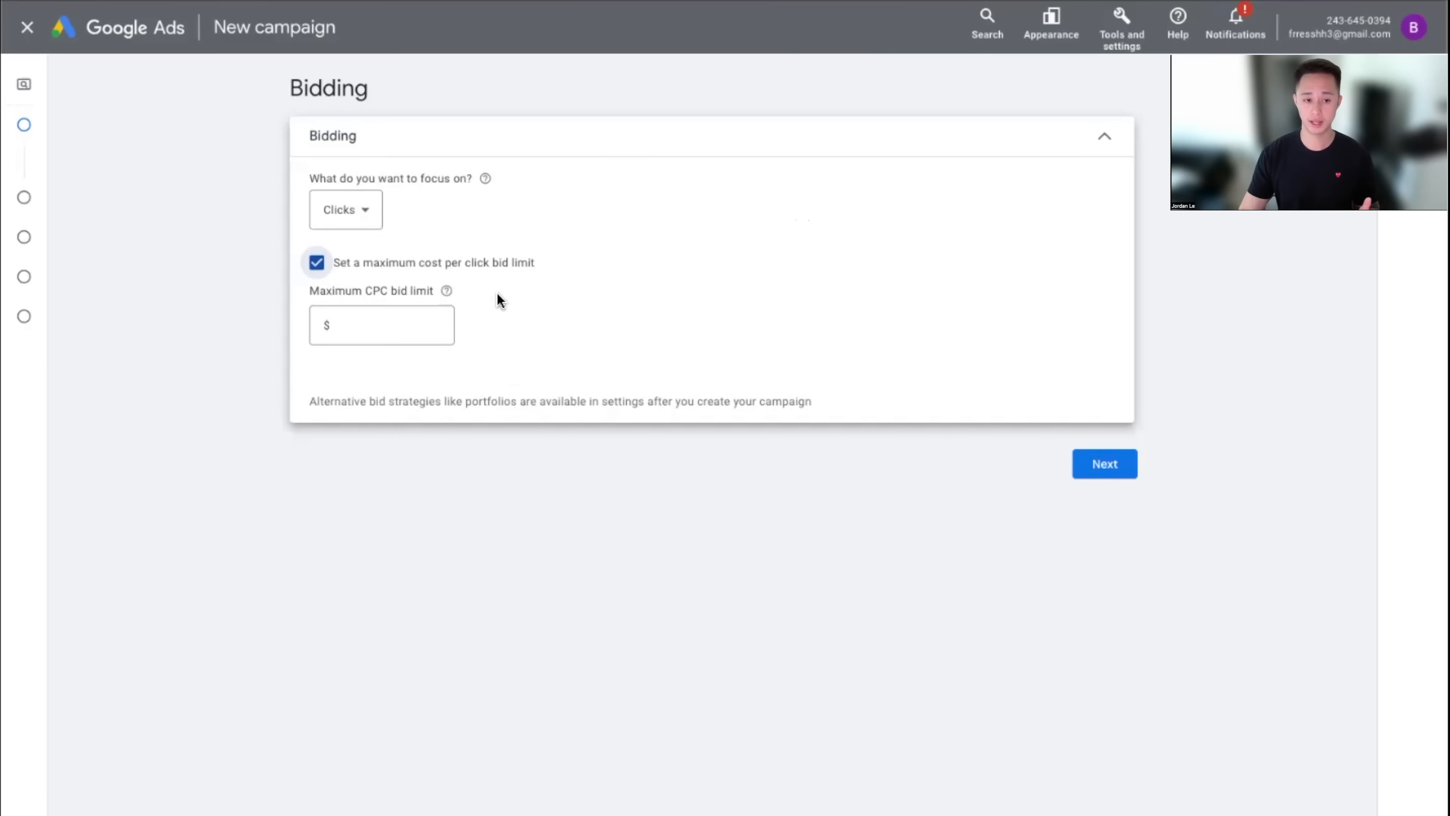
{"action": "left_click", "coordinate": [412, 336]}
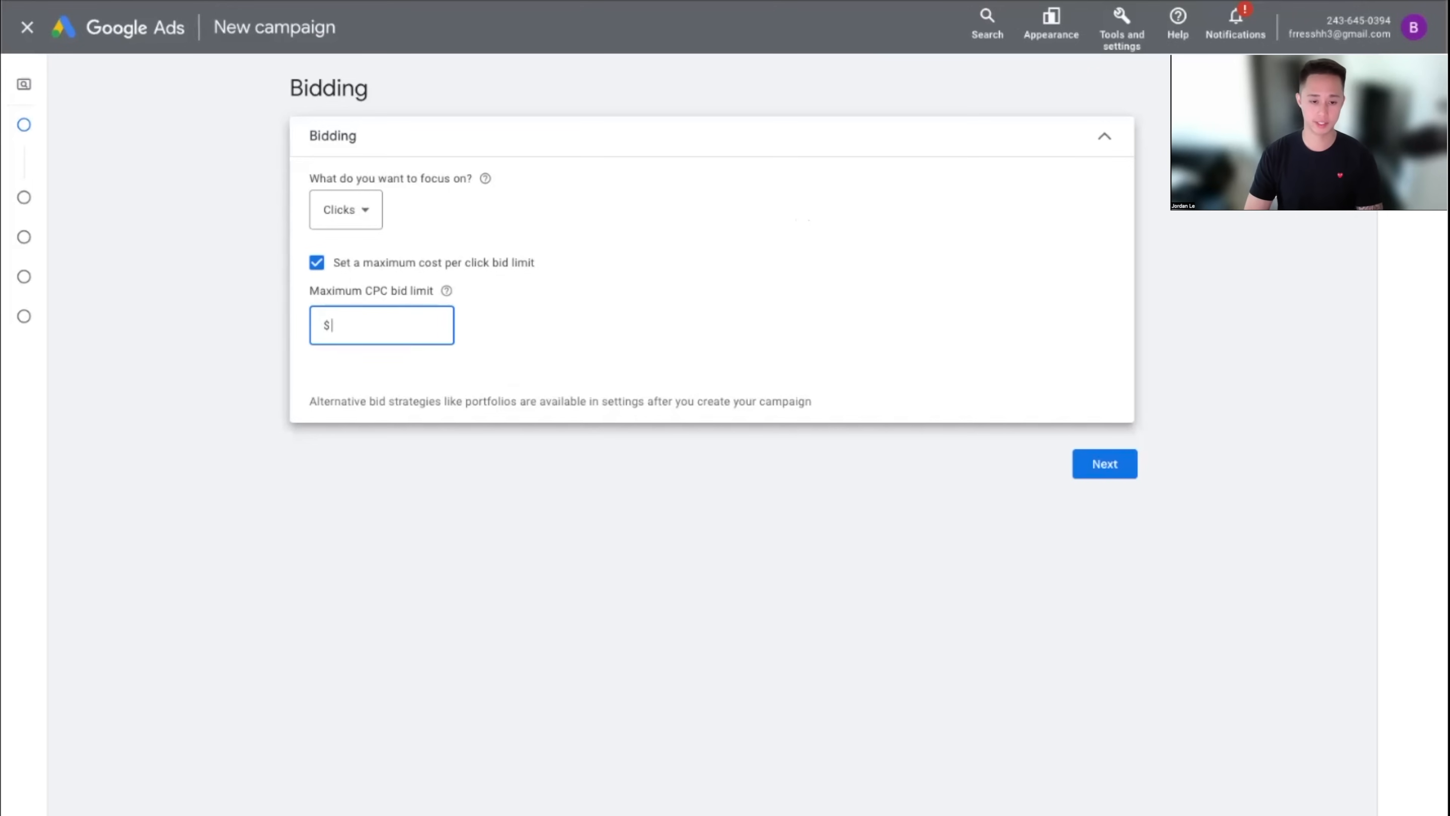
{"action": "type", "text": "1"}
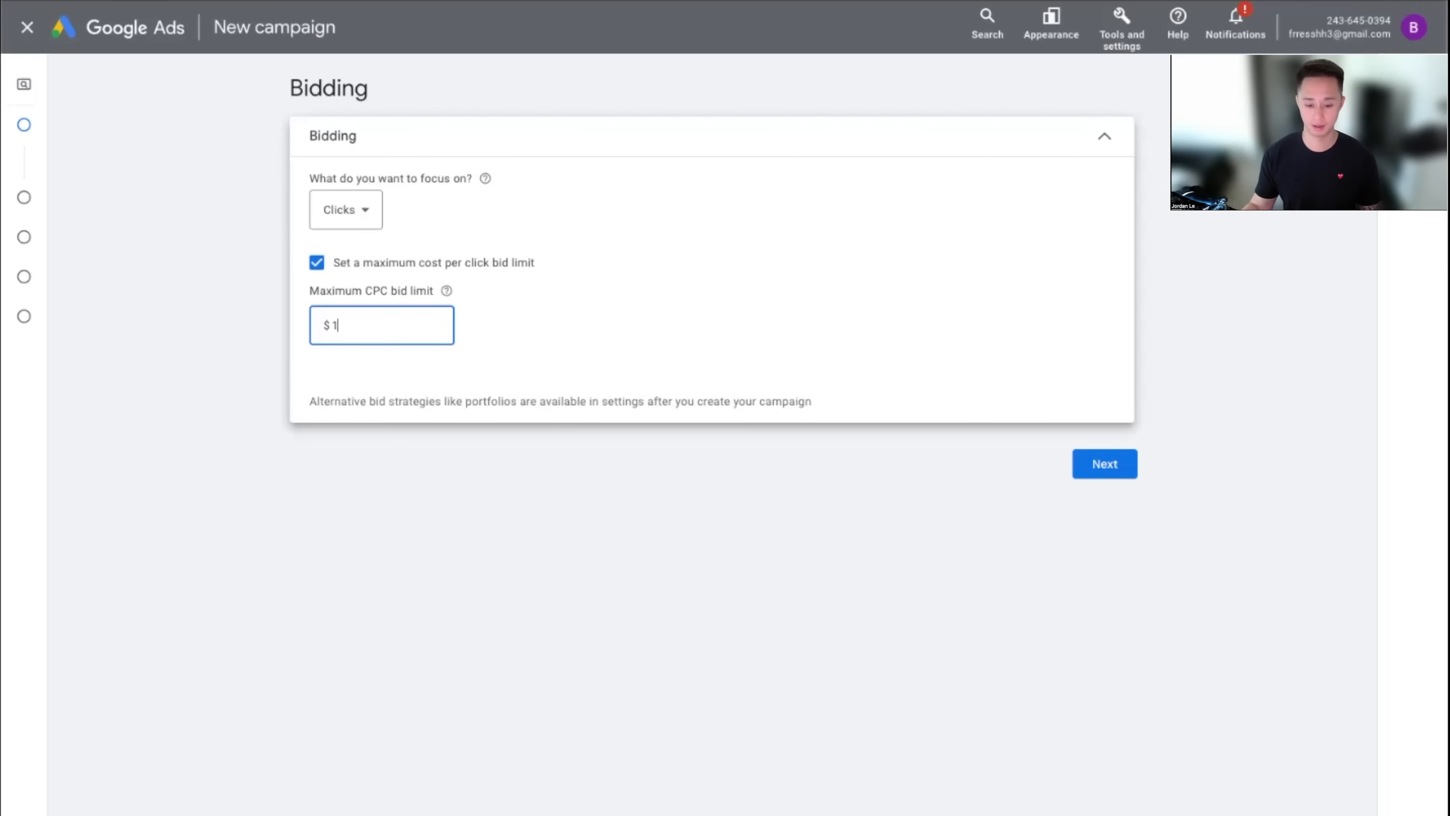
{"action": "key", "text": "BackSpace"}
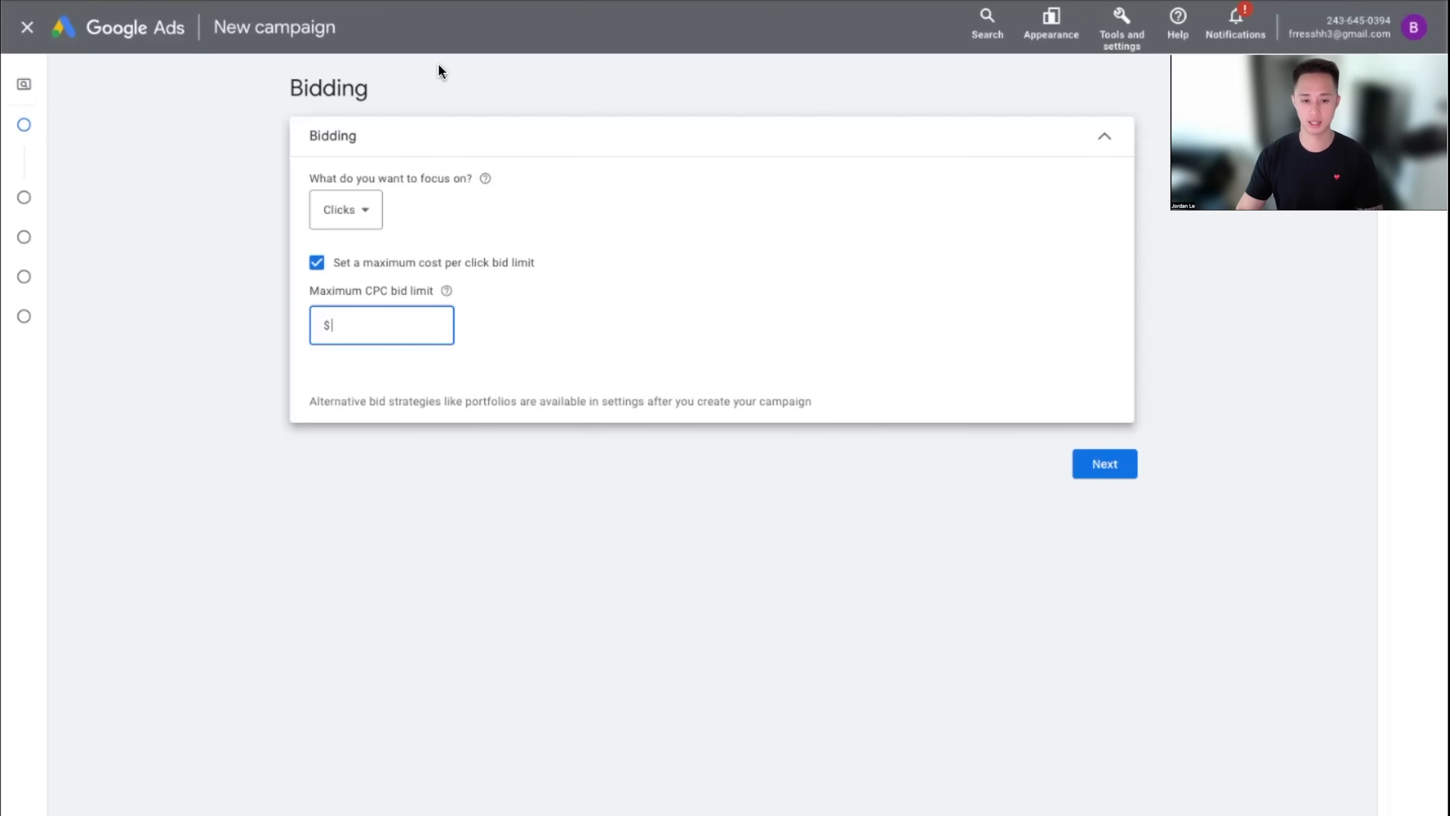
{"action": "left_click", "coordinate": [357, 266]}
In campaign settings, untick Google search partners and the Google Display Network
{"action": "left_click", "coordinate": [1133, 379]}
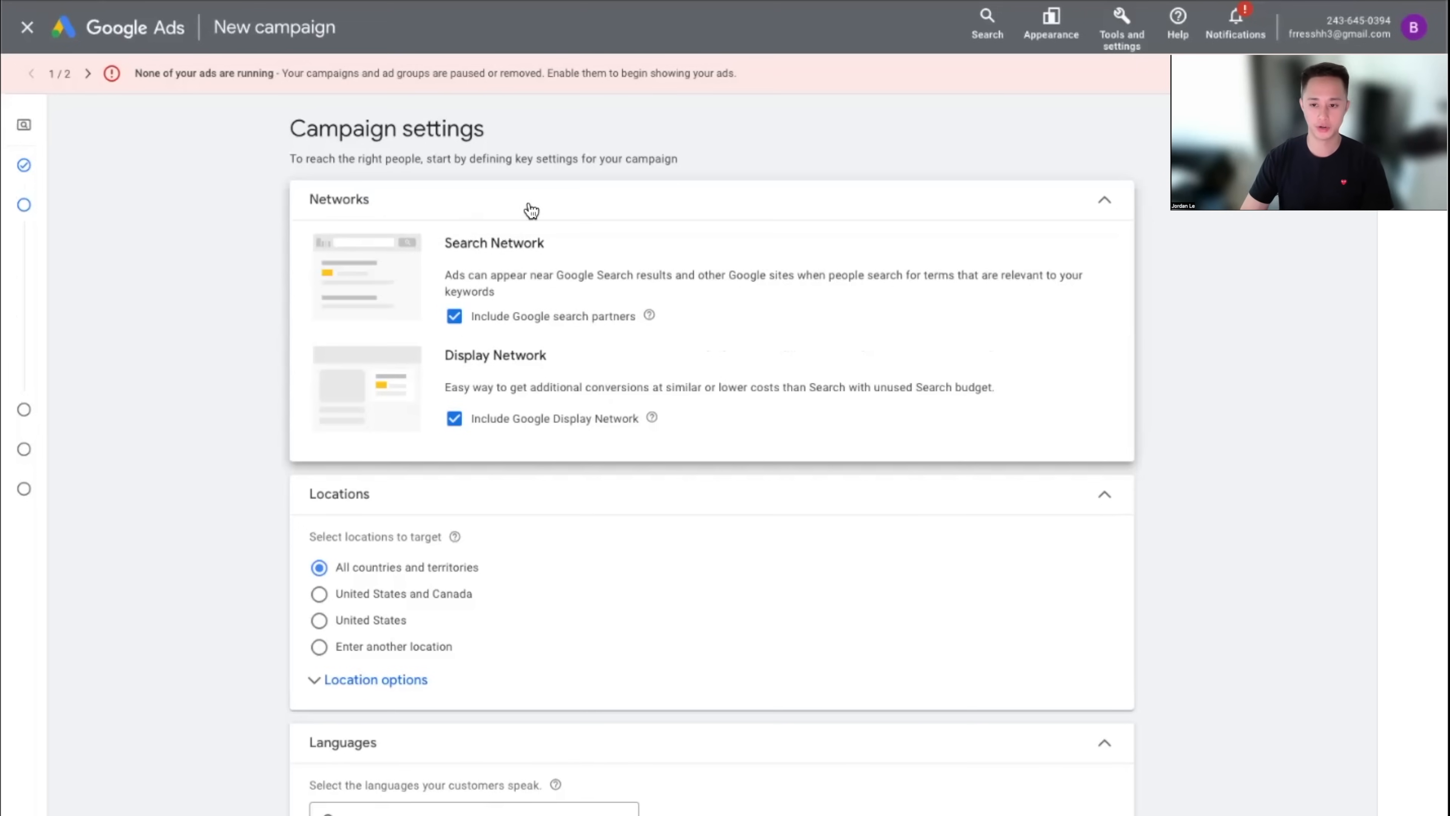
{"action": "left_click", "coordinate": [454, 316]}
{"action": "left_click", "coordinate": [454, 418]}
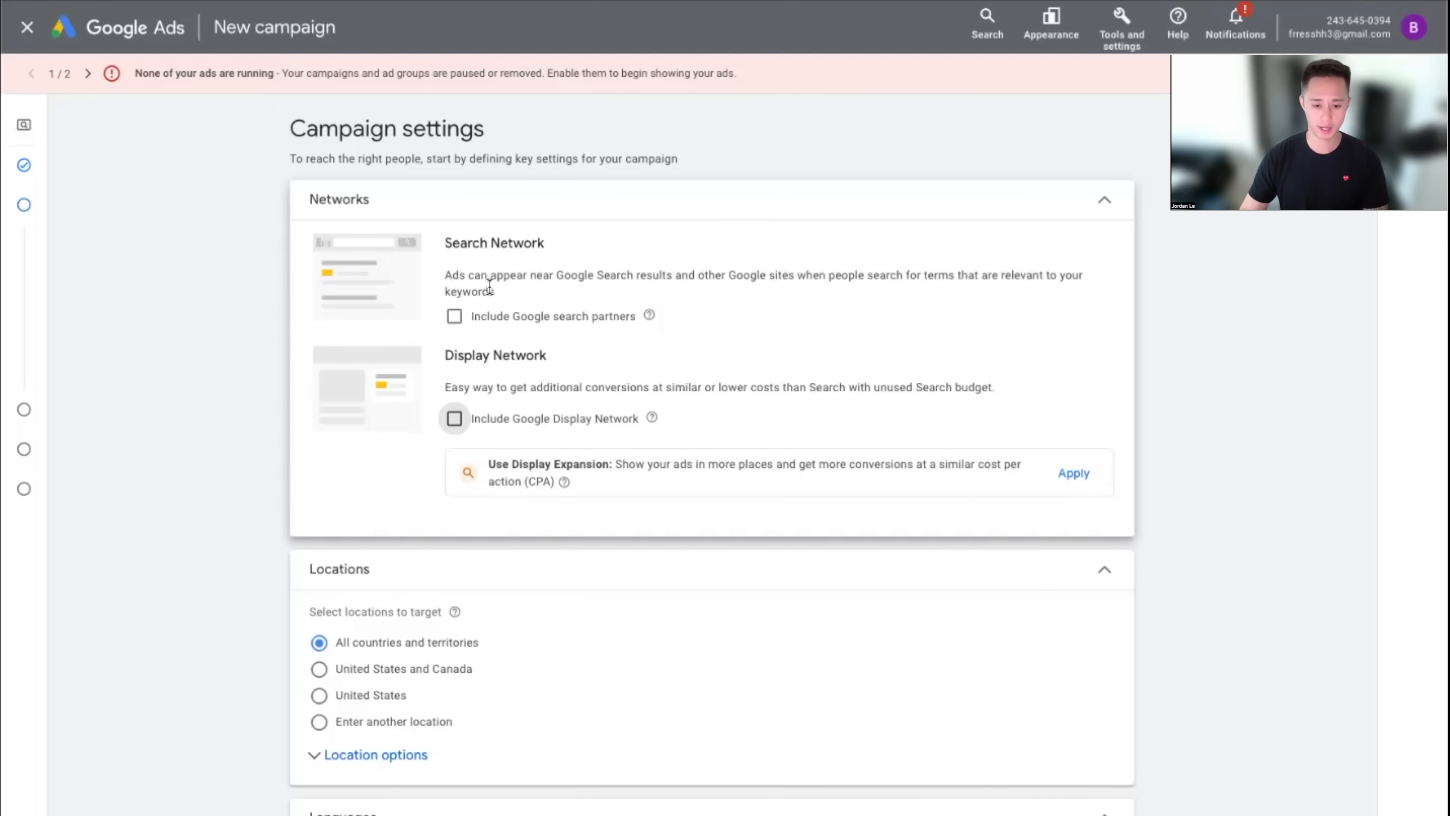
{"action": "scroll", "coordinate": [623, 589], "scroll_direction": "down", "scroll_amount": 1}
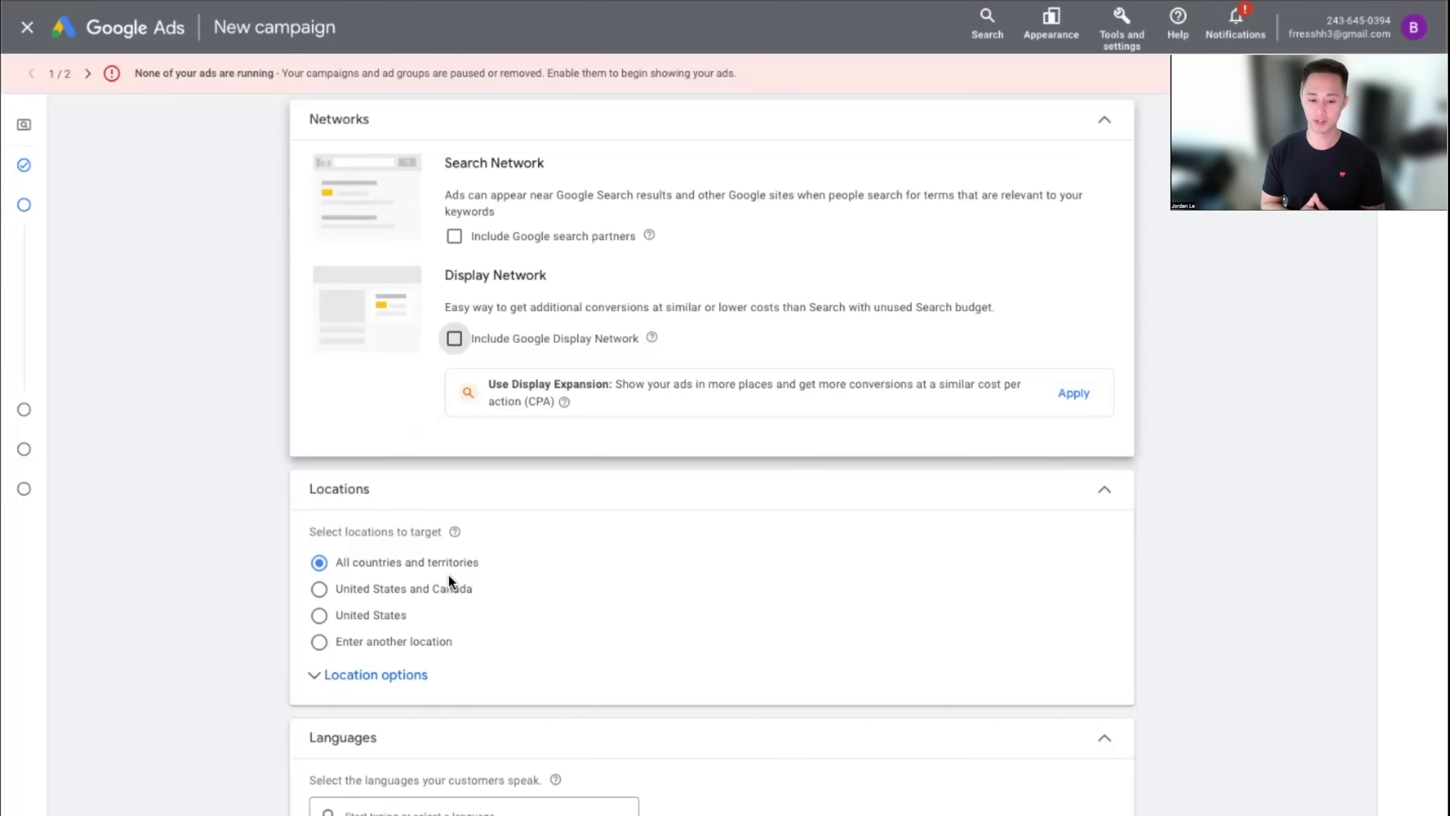
Switch location targeting to 'Enter another location' and search 'los ang' for Los Angeles matches
{"action": "left_click", "coordinate": [433, 592]}
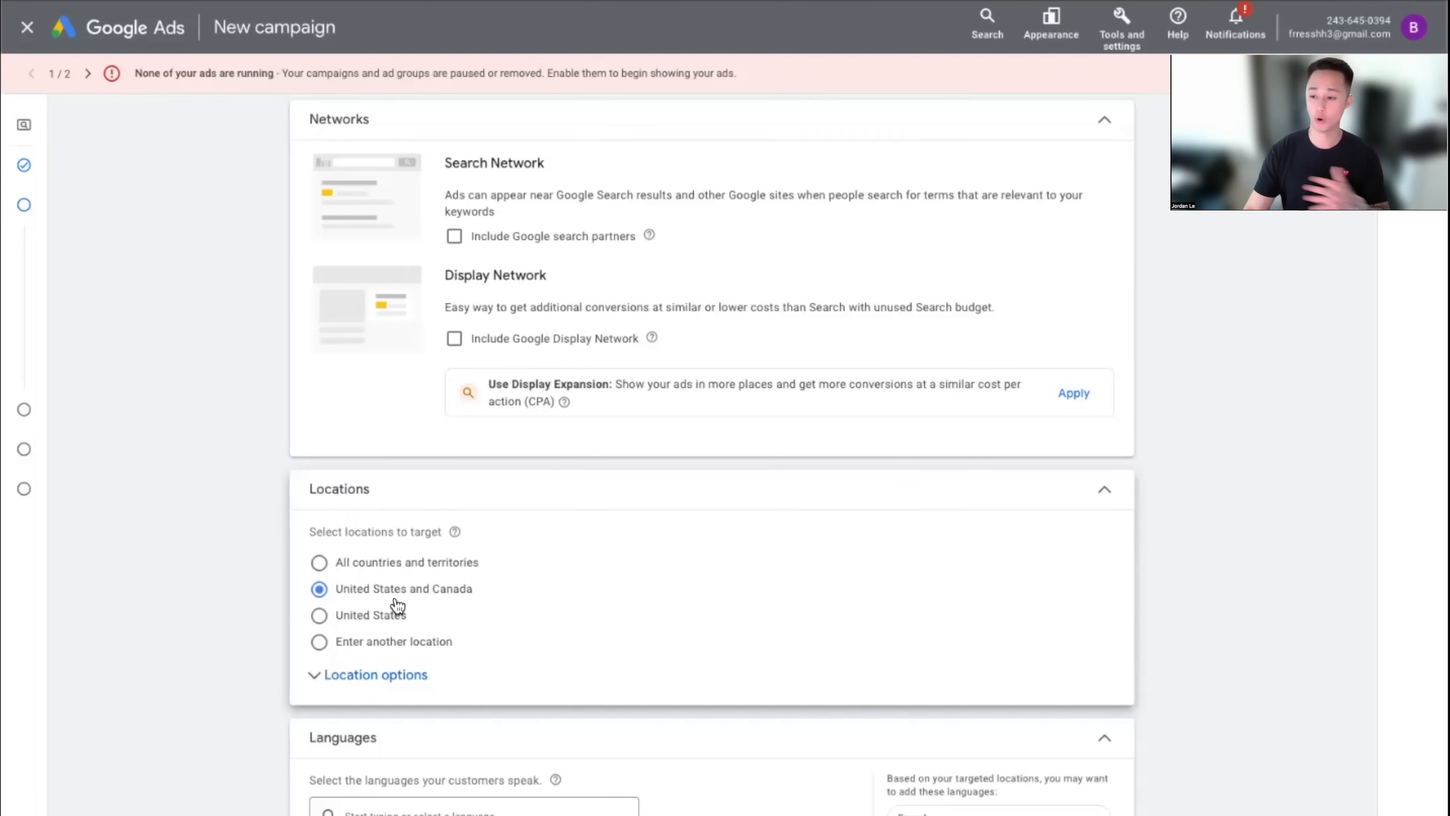
{"action": "left_click", "coordinate": [382, 618]}
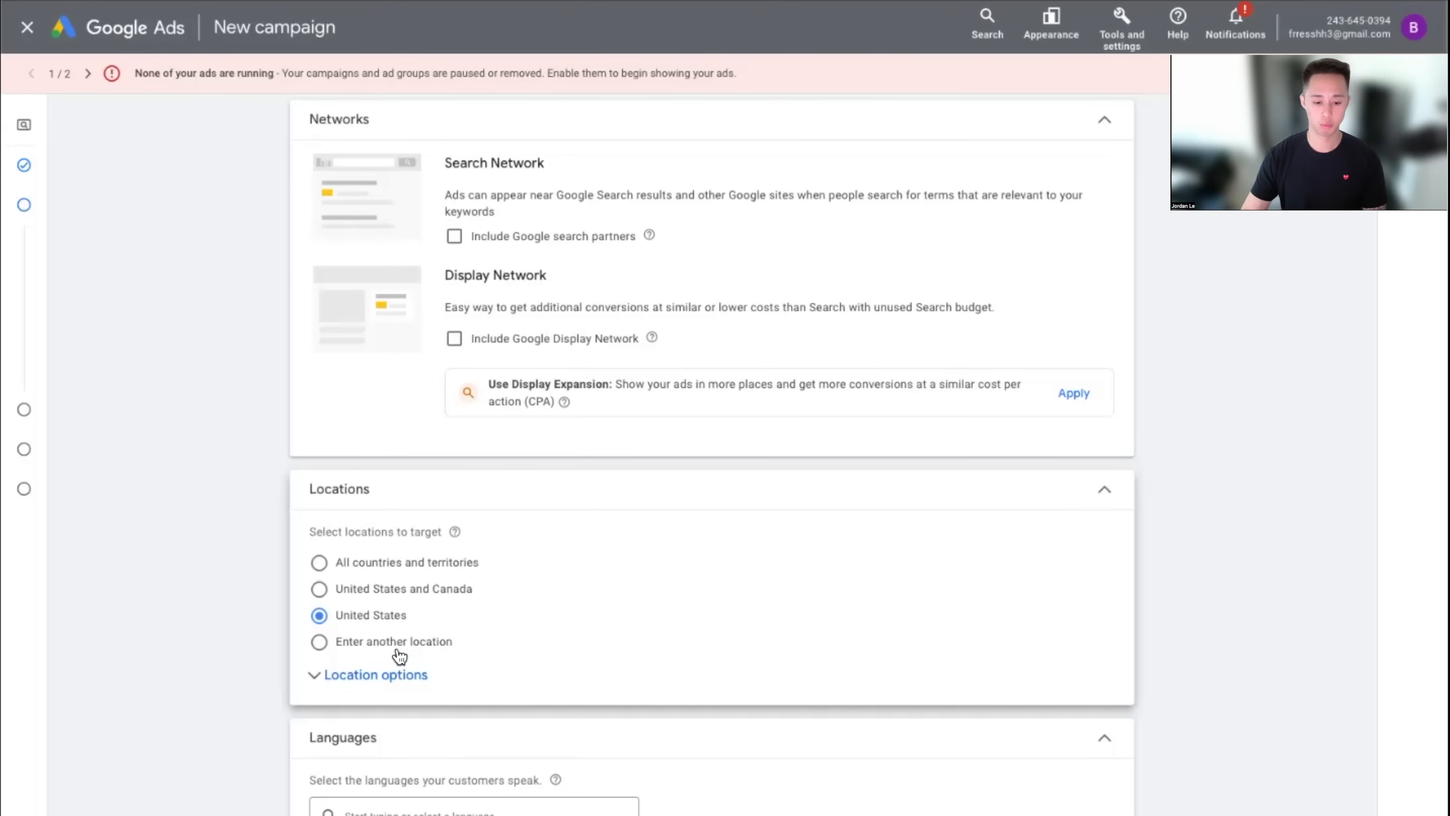
{"action": "left_click", "coordinate": [382, 644]}
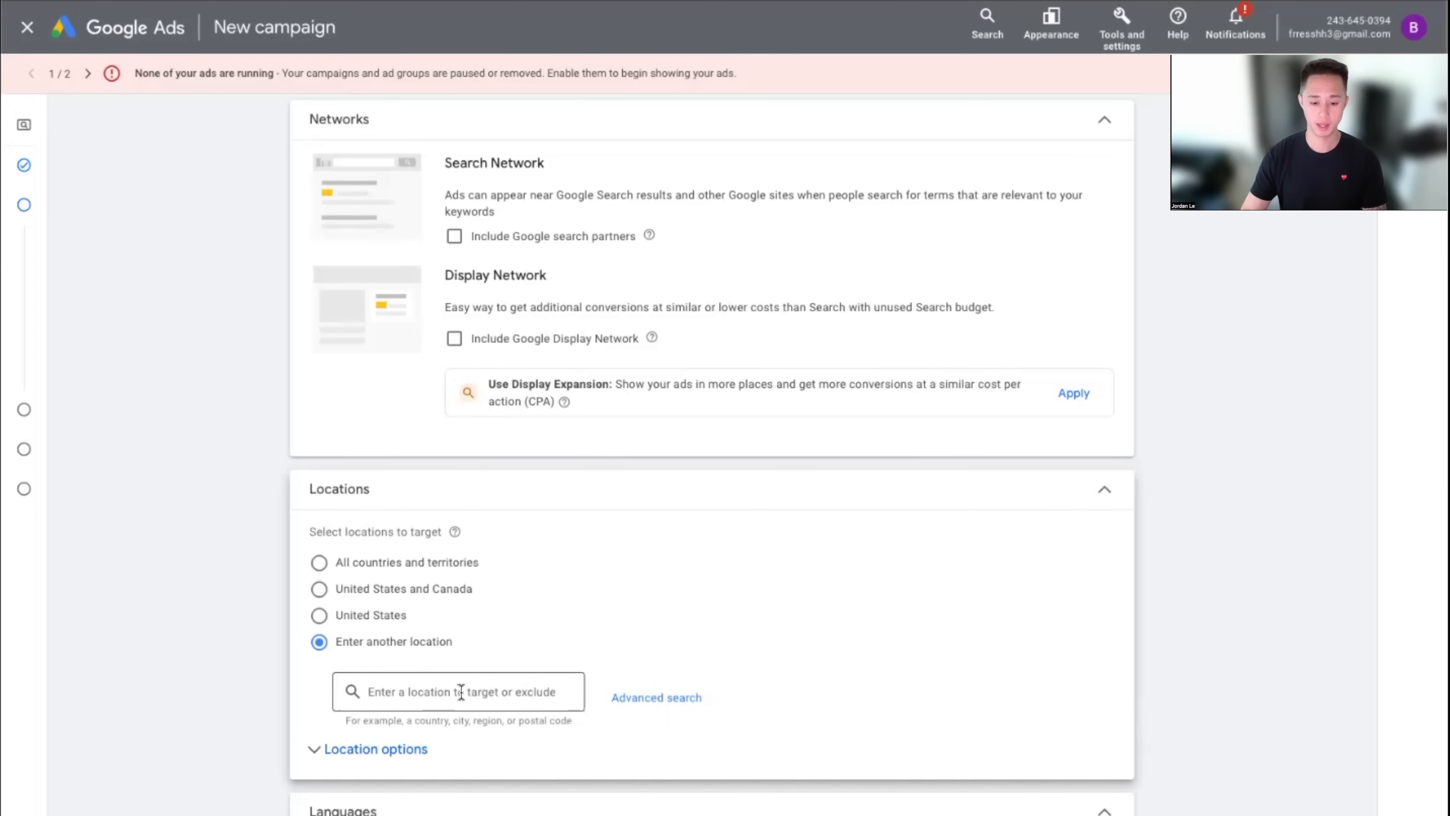
{"action": "left_click", "coordinate": [493, 692]}
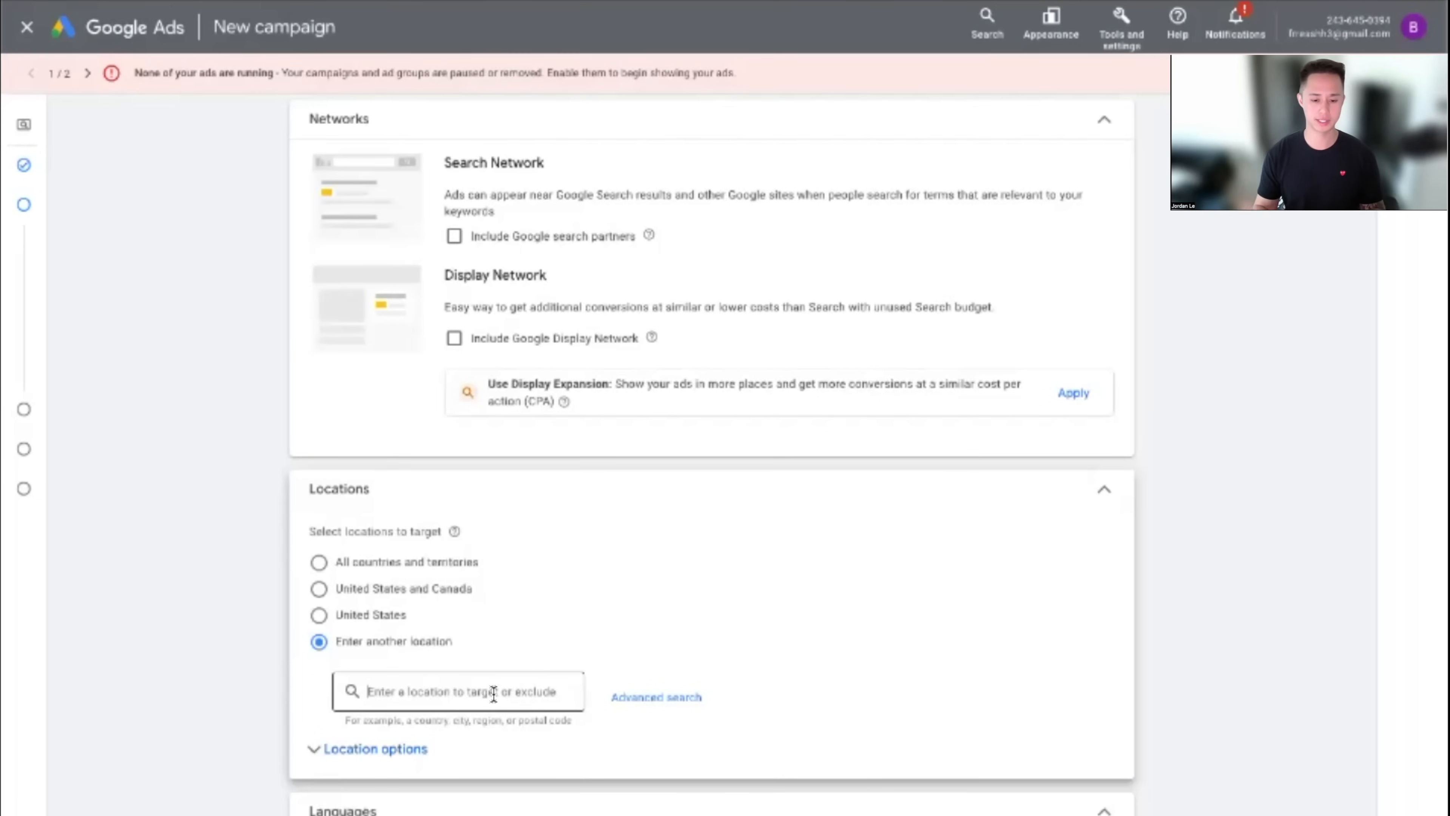
{"action": "type", "text": "new"}
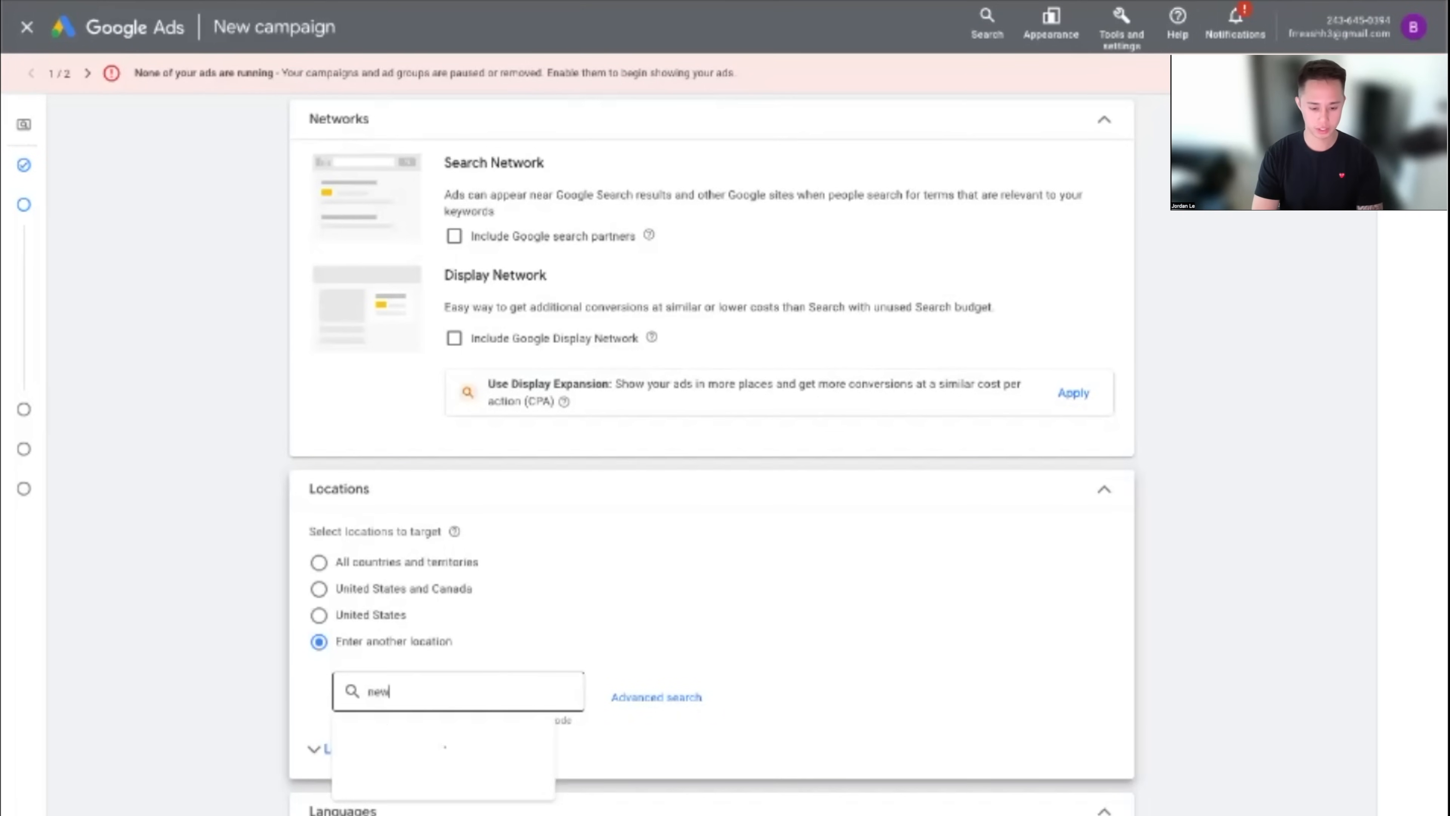
{"action": "type", "text": "p"}
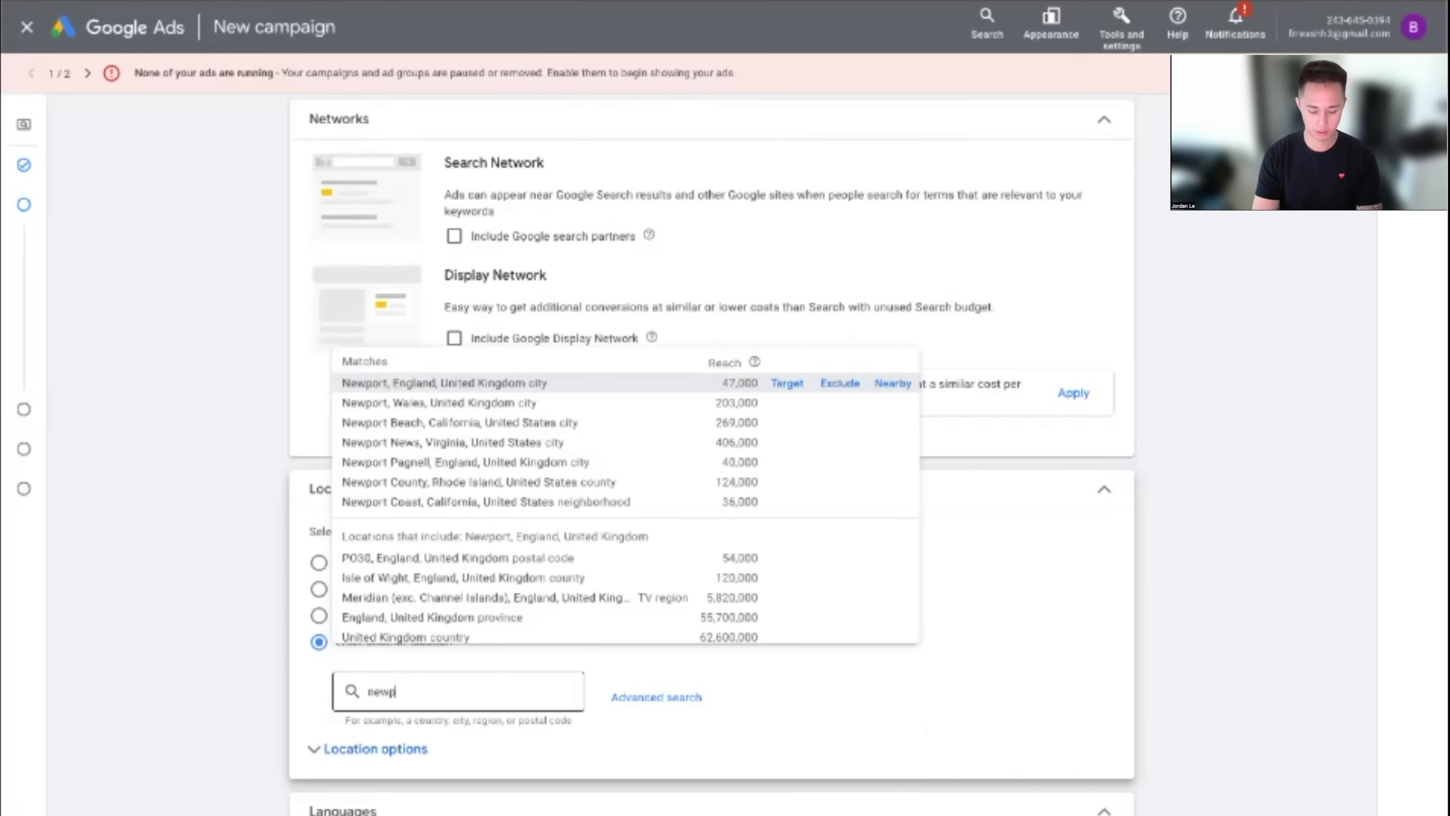
{"action": "type", "text": "los ang"}
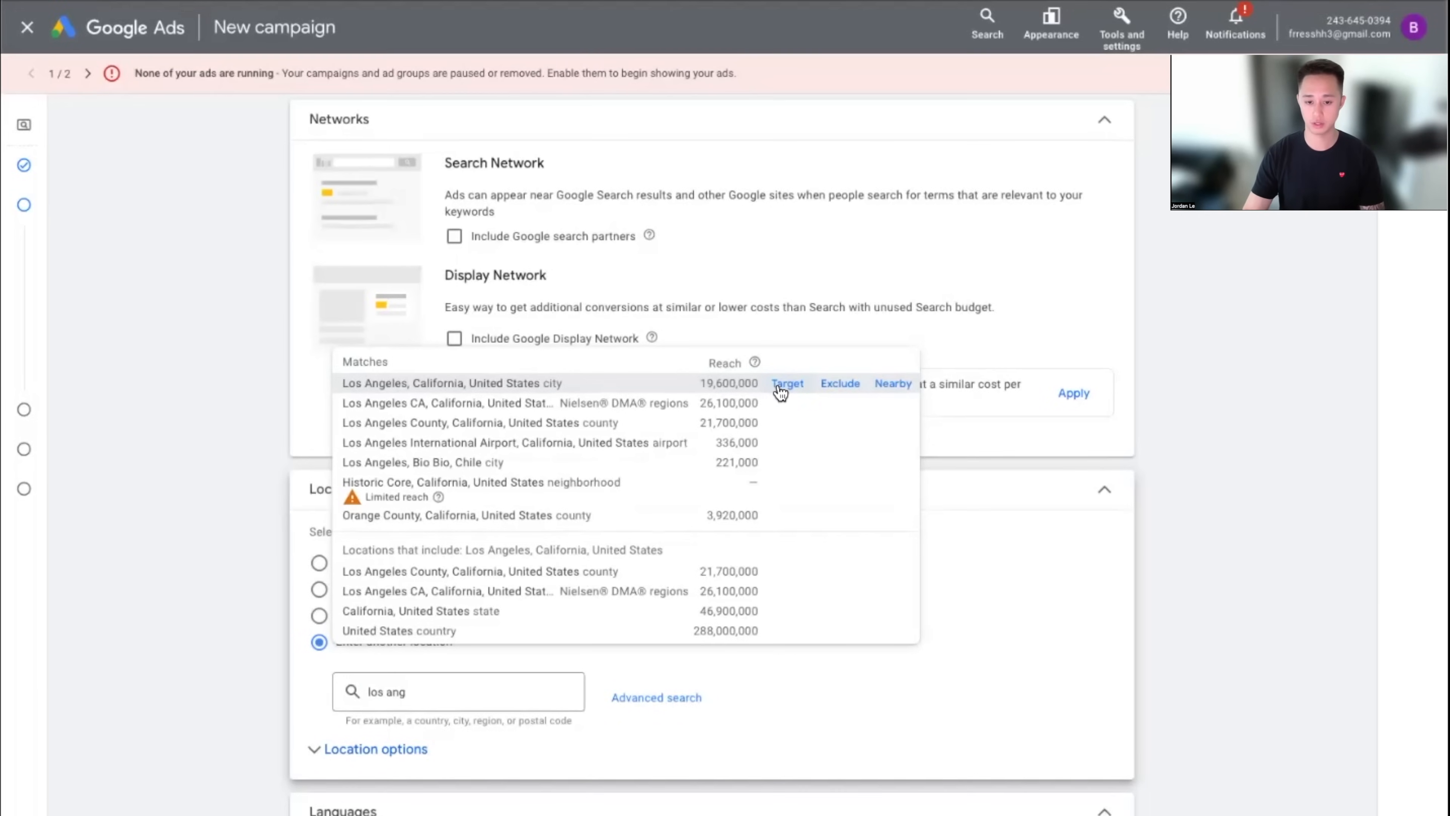
In the advanced map search, find and target Newport Beach, California
{"action": "left_click", "coordinate": [670, 698]}
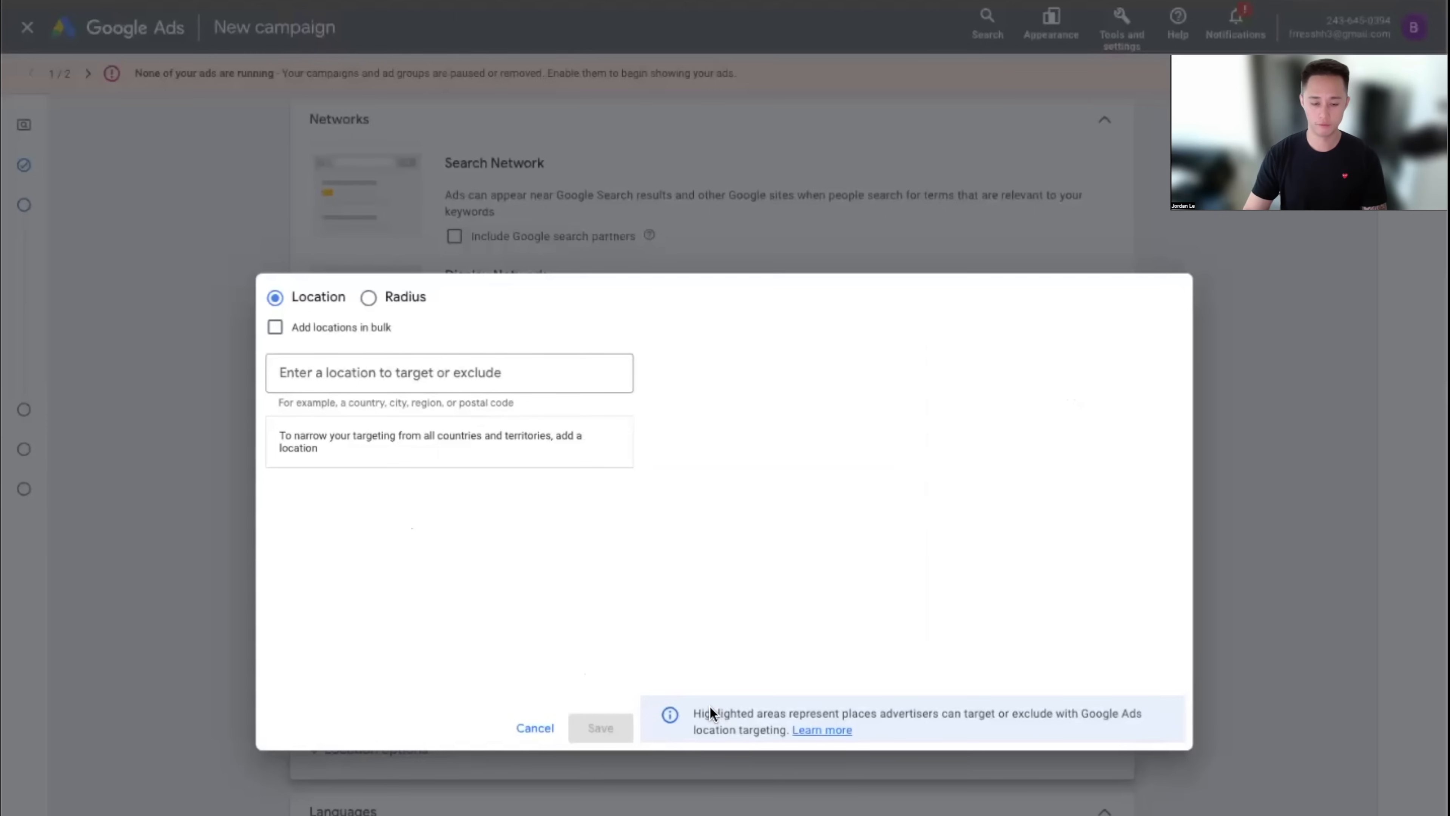
{"action": "left_click", "coordinate": [535, 728]}
{"action": "left_click", "coordinate": [671, 700]}
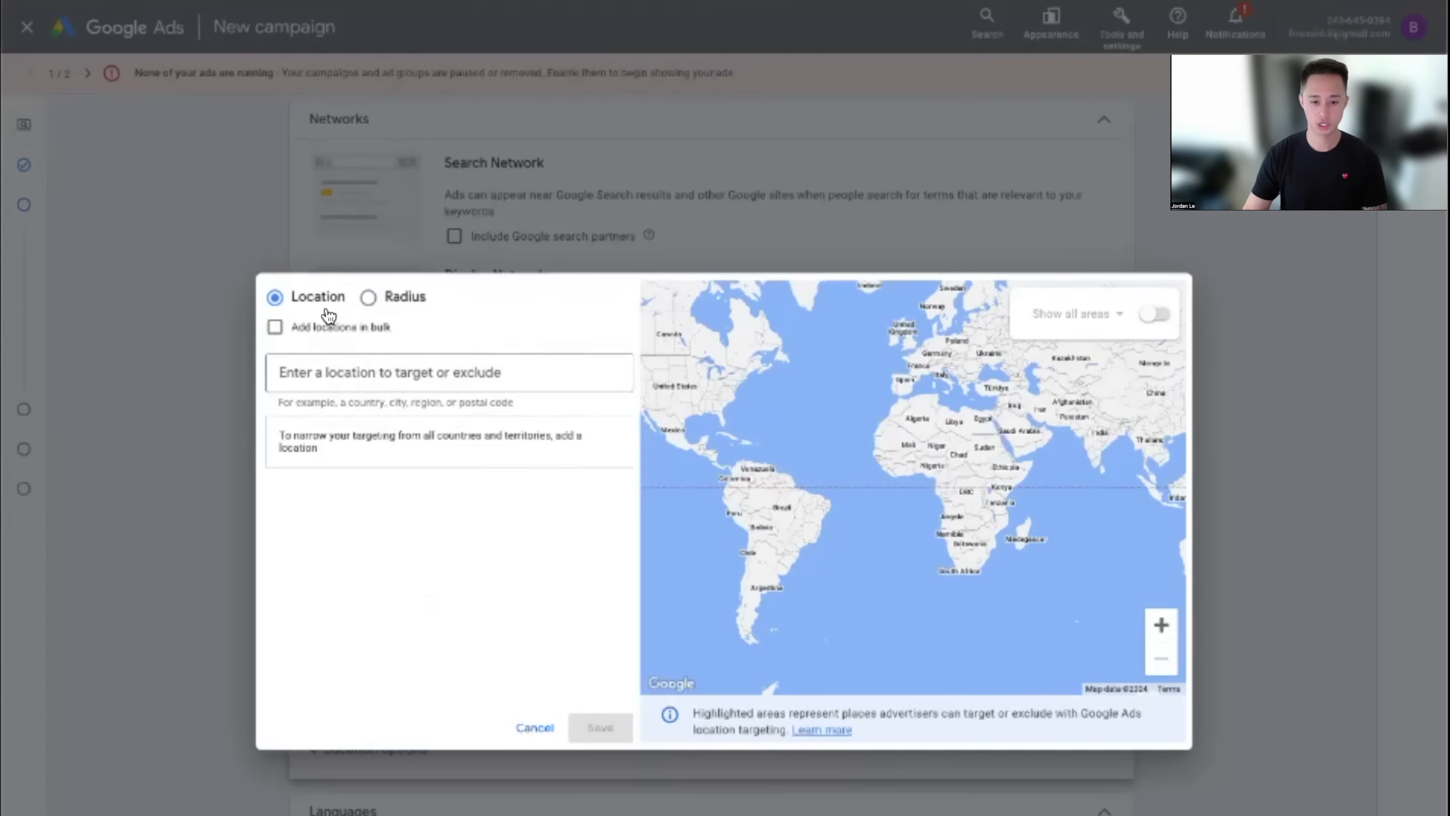
{"action": "left_click", "coordinate": [405, 377]}
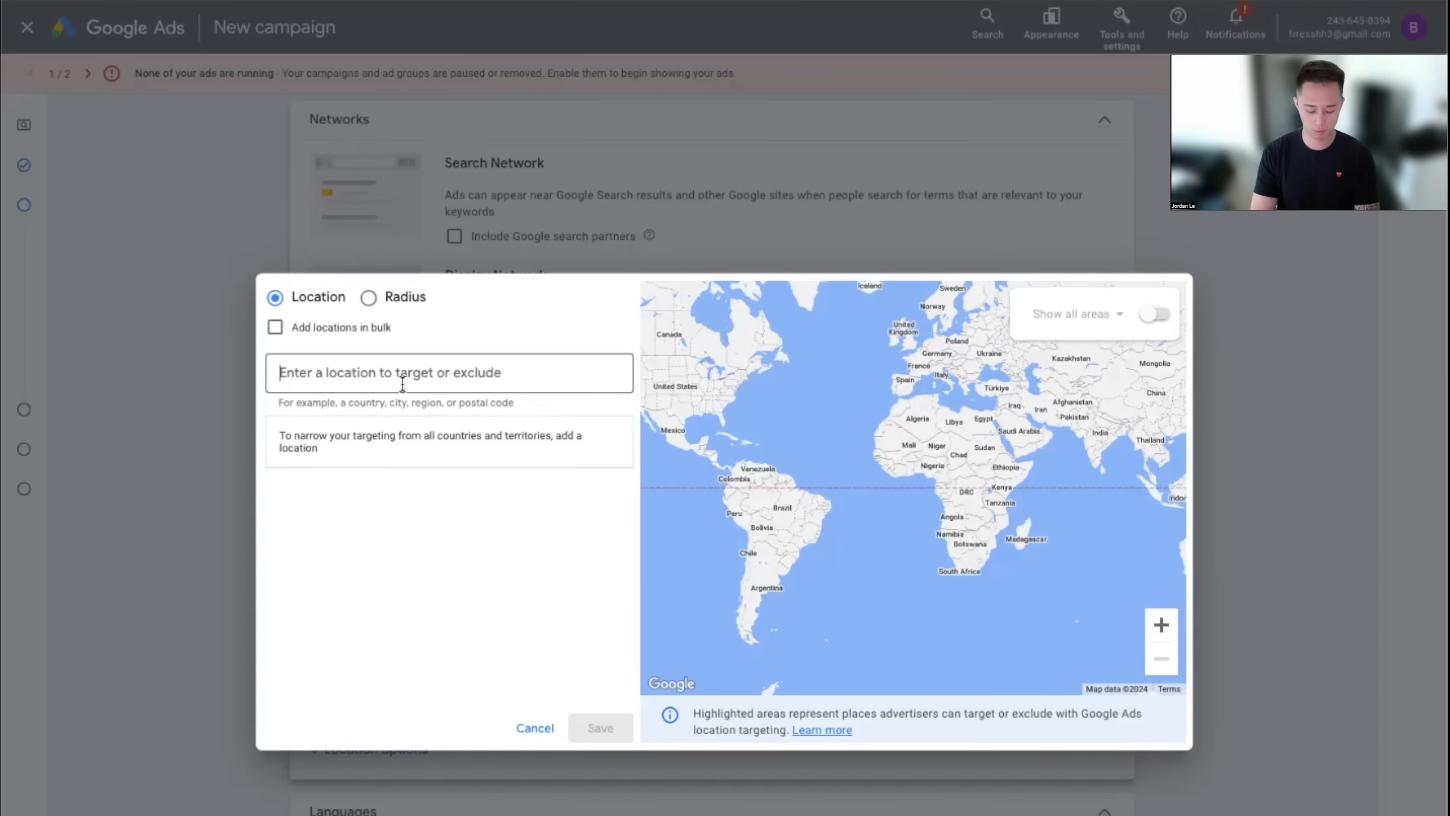
{"action": "type", "text": "newport"}
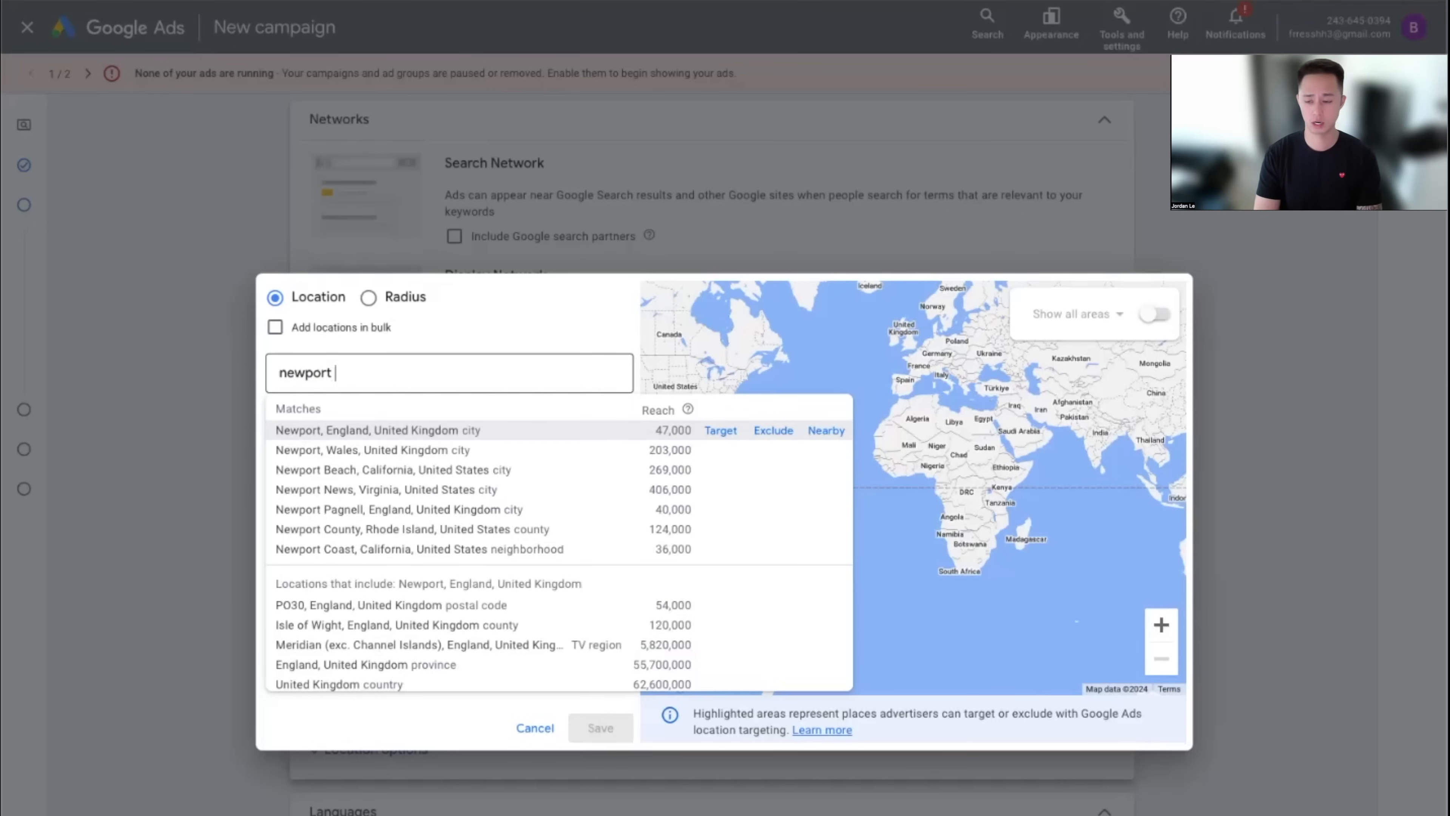
{"action": "type", "text": " city"}
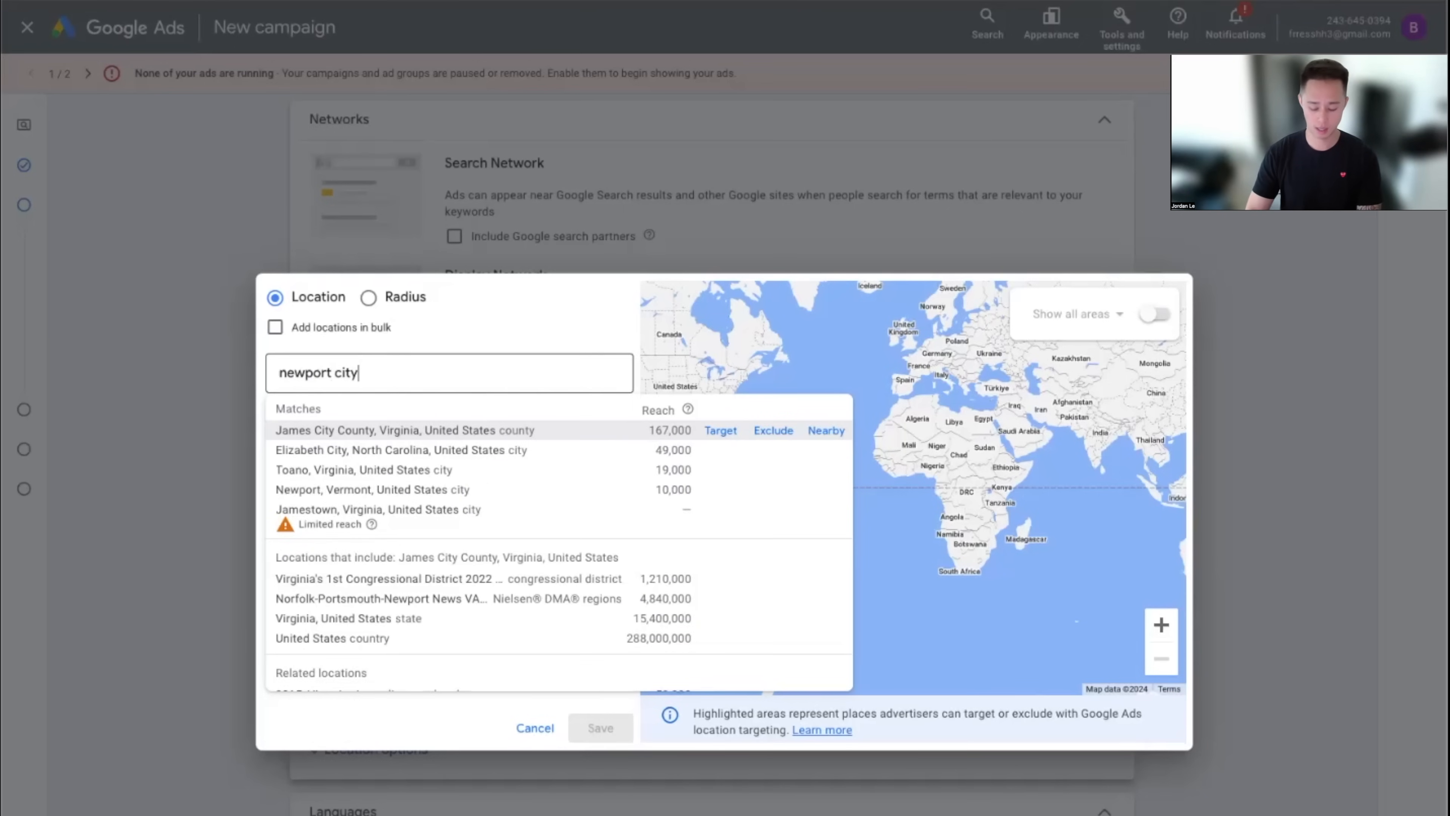
{"action": "key", "text": "BackSpace"}
{"action": "key", "text": "BackSpace"}
{"action": "key", "text": "BackSpace"}
{"action": "key", "text": "BackSpace"}
{"action": "type", "text": "bea"}
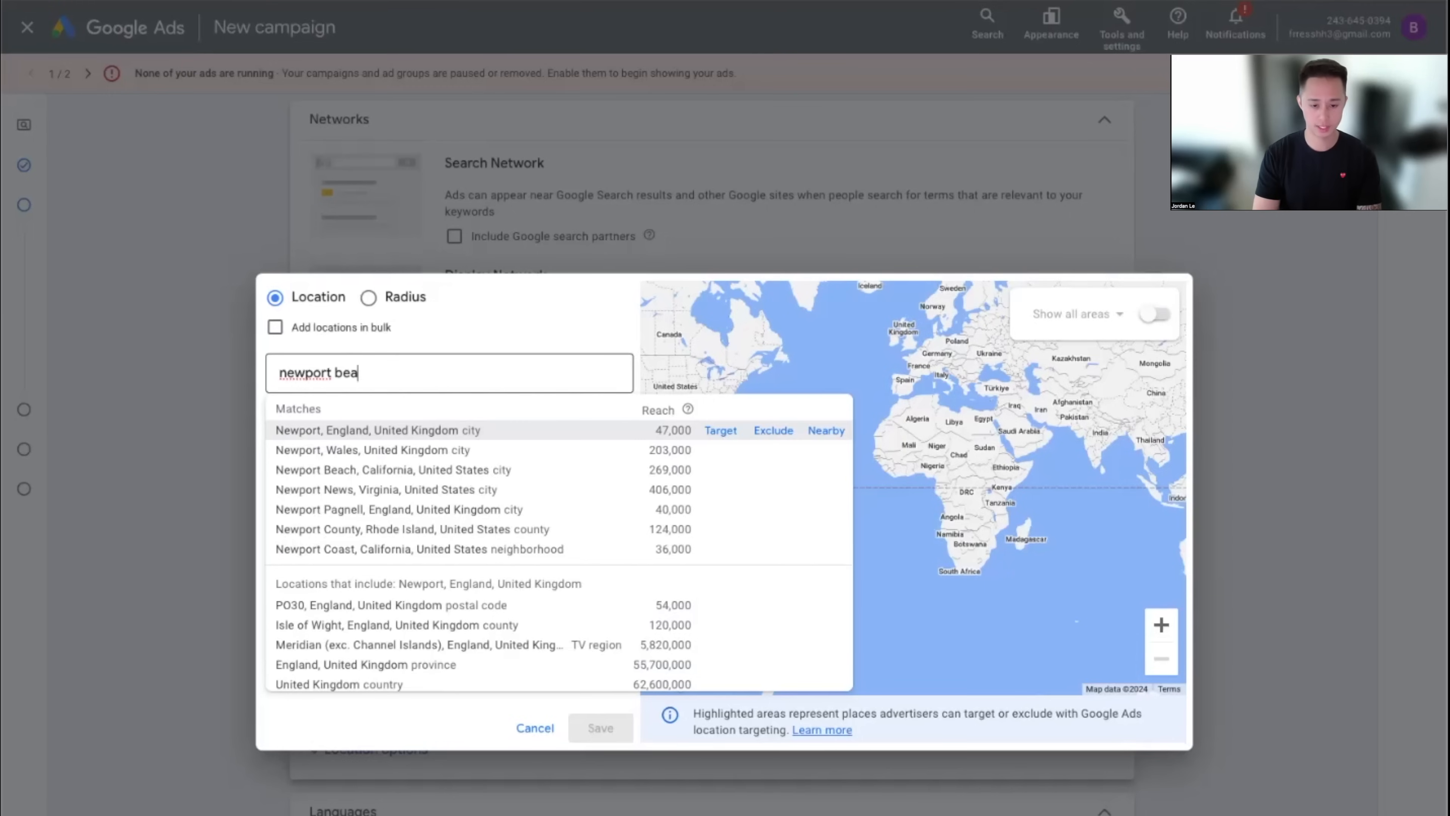
{"action": "type", "text": "ch"}
{"action": "left_click", "coordinate": [719, 430]}
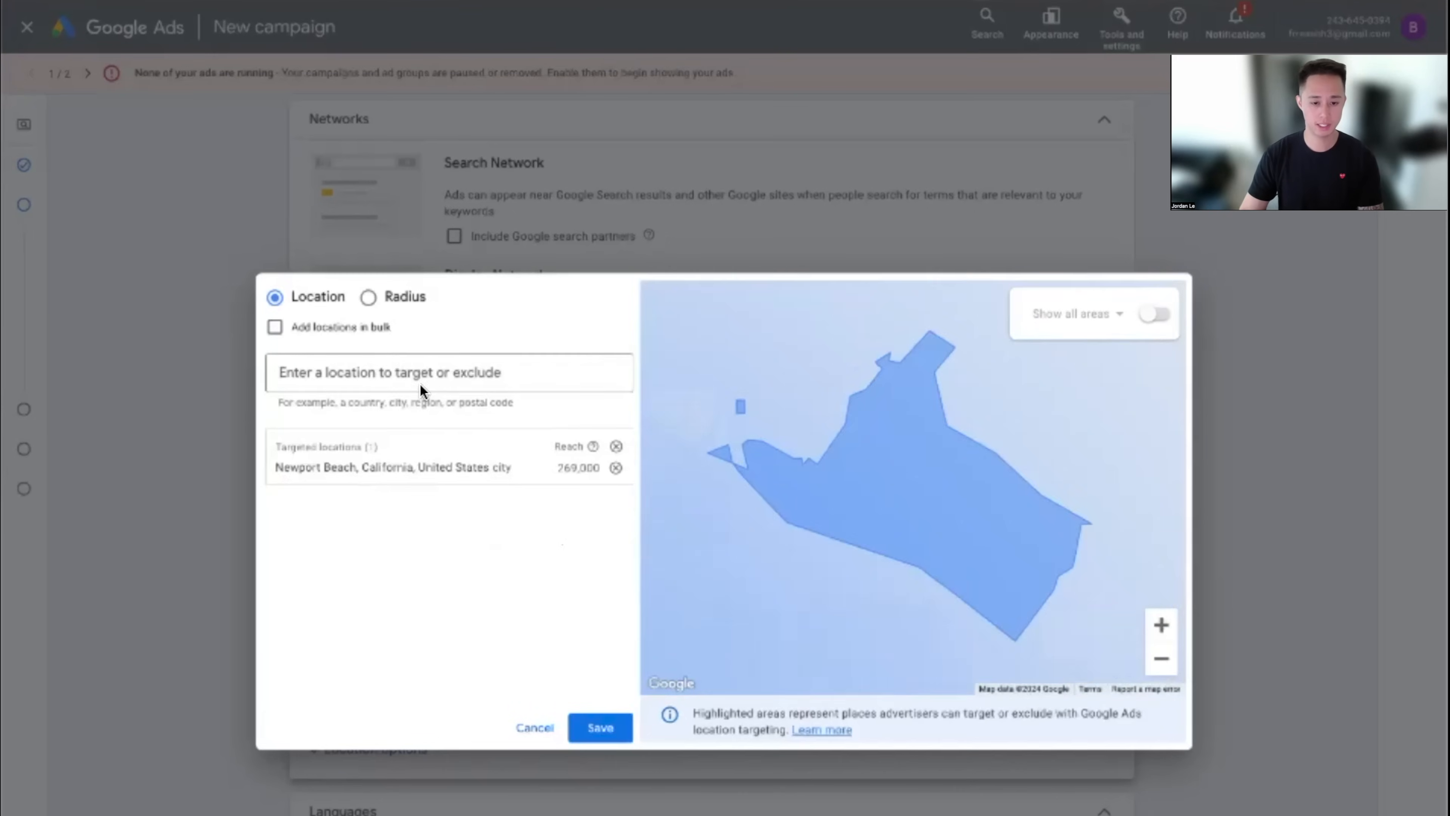
Add Irvine and Costa Mesa, California as targeted locations
{"action": "left_click", "coordinate": [405, 376]}
{"action": "type", "text": "irvine"}
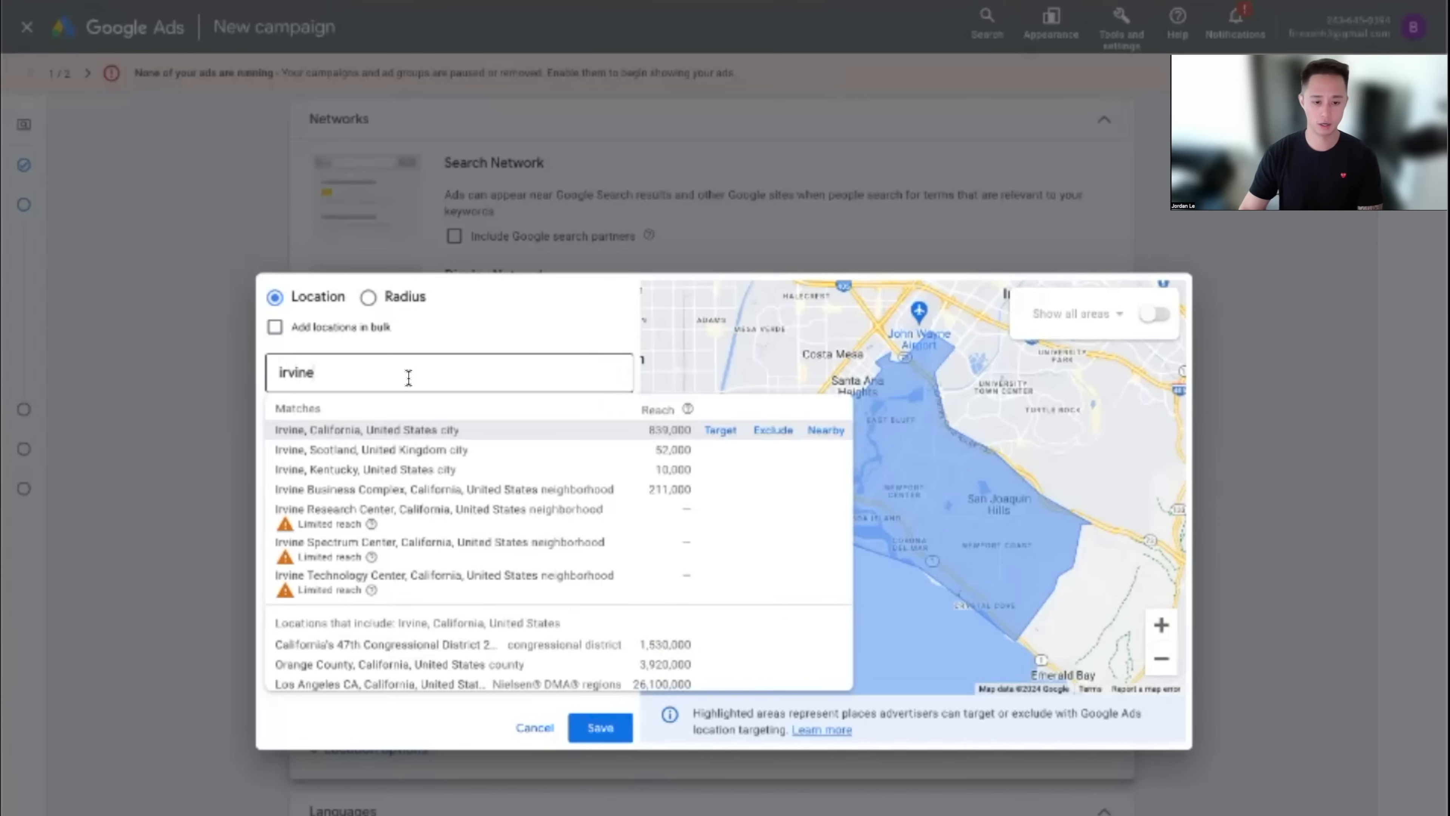
{"action": "left_click", "coordinate": [720, 430]}
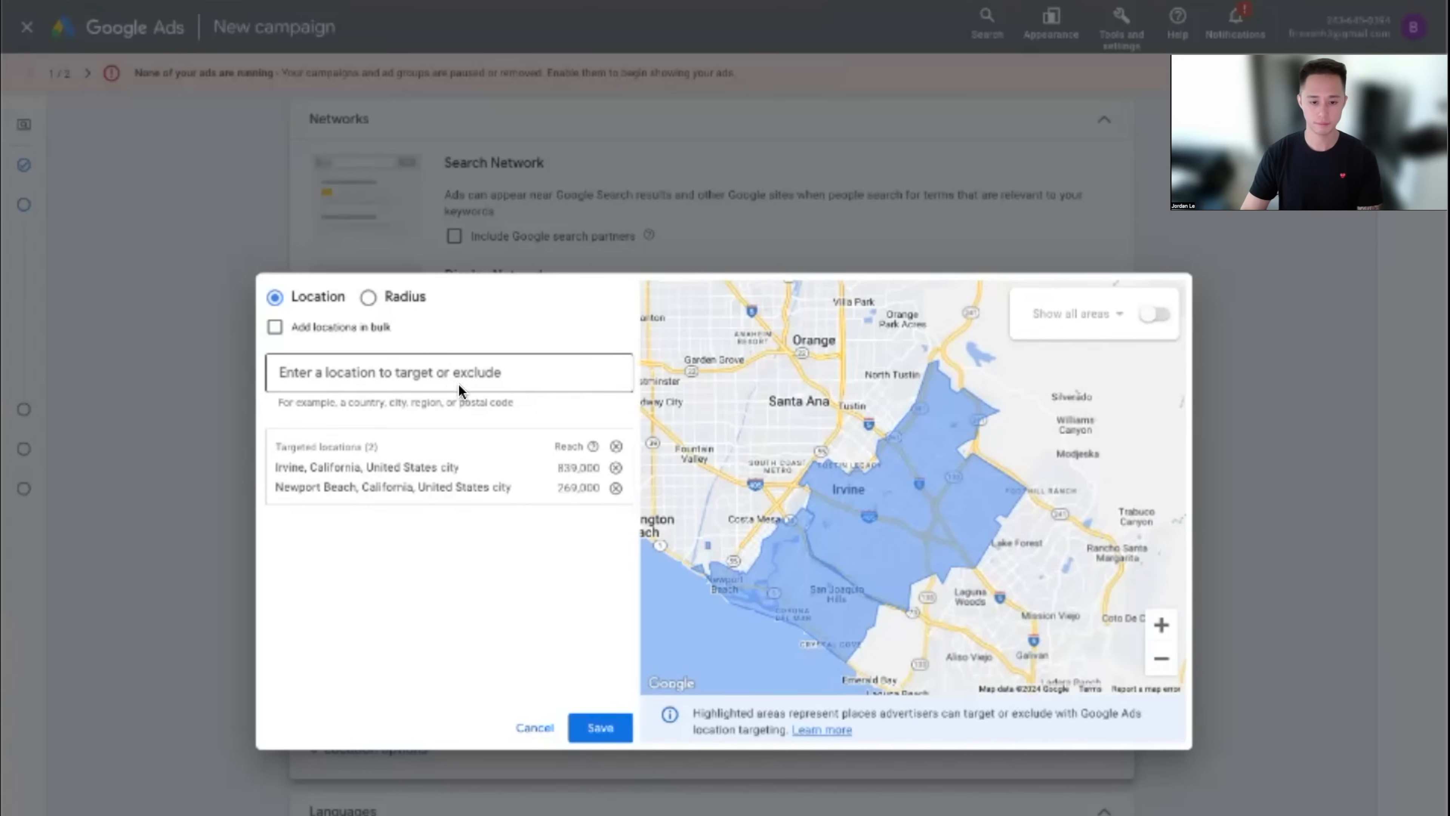
{"action": "left_click", "coordinate": [451, 380]}
{"action": "type", "text": "costa mesa"}
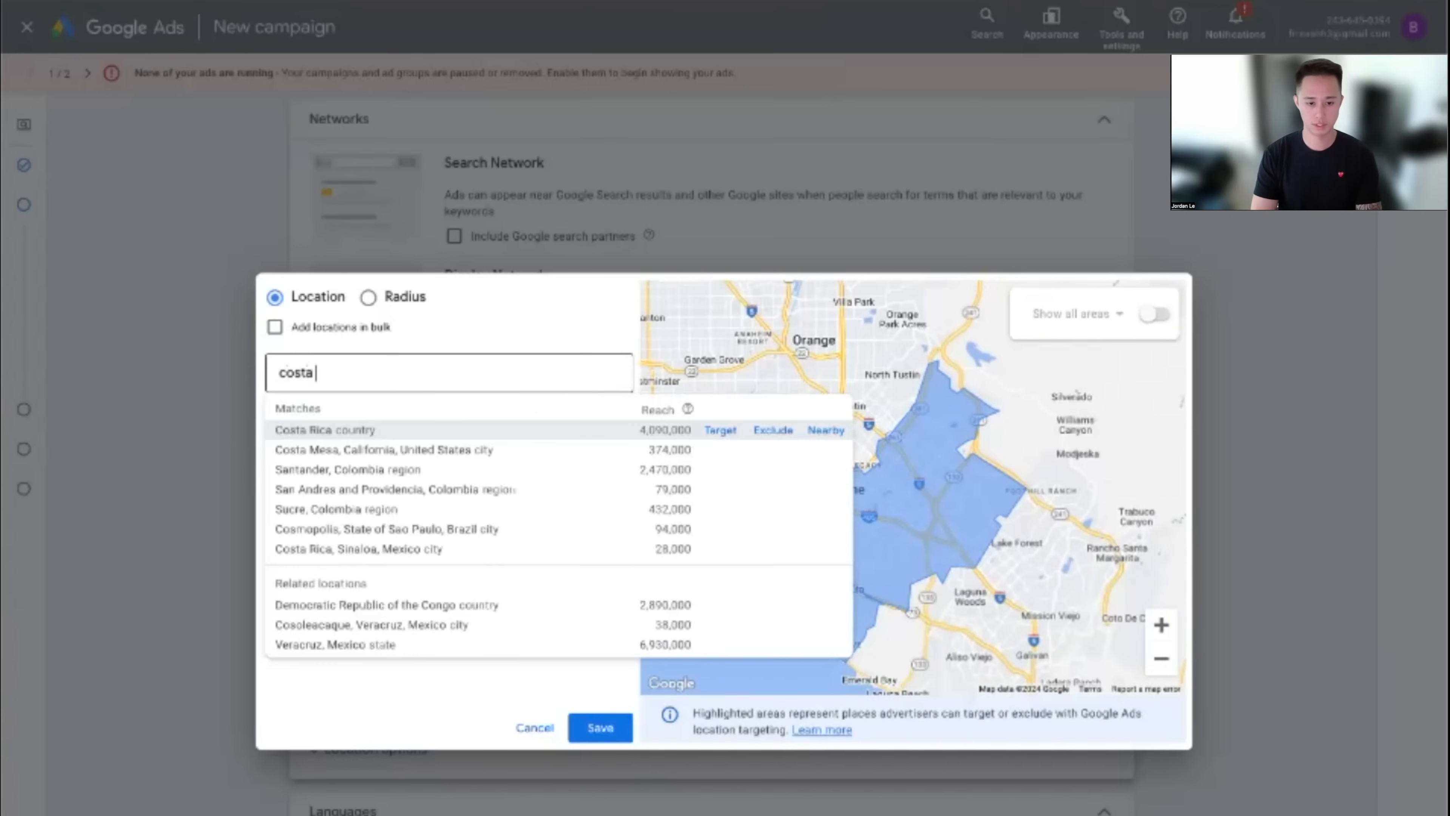
{"action": "left_click", "coordinate": [720, 430]}
Zoom the map out, remove all targeted locations and switch to Radius targeting
{"action": "left_click", "coordinate": [1159, 660]}
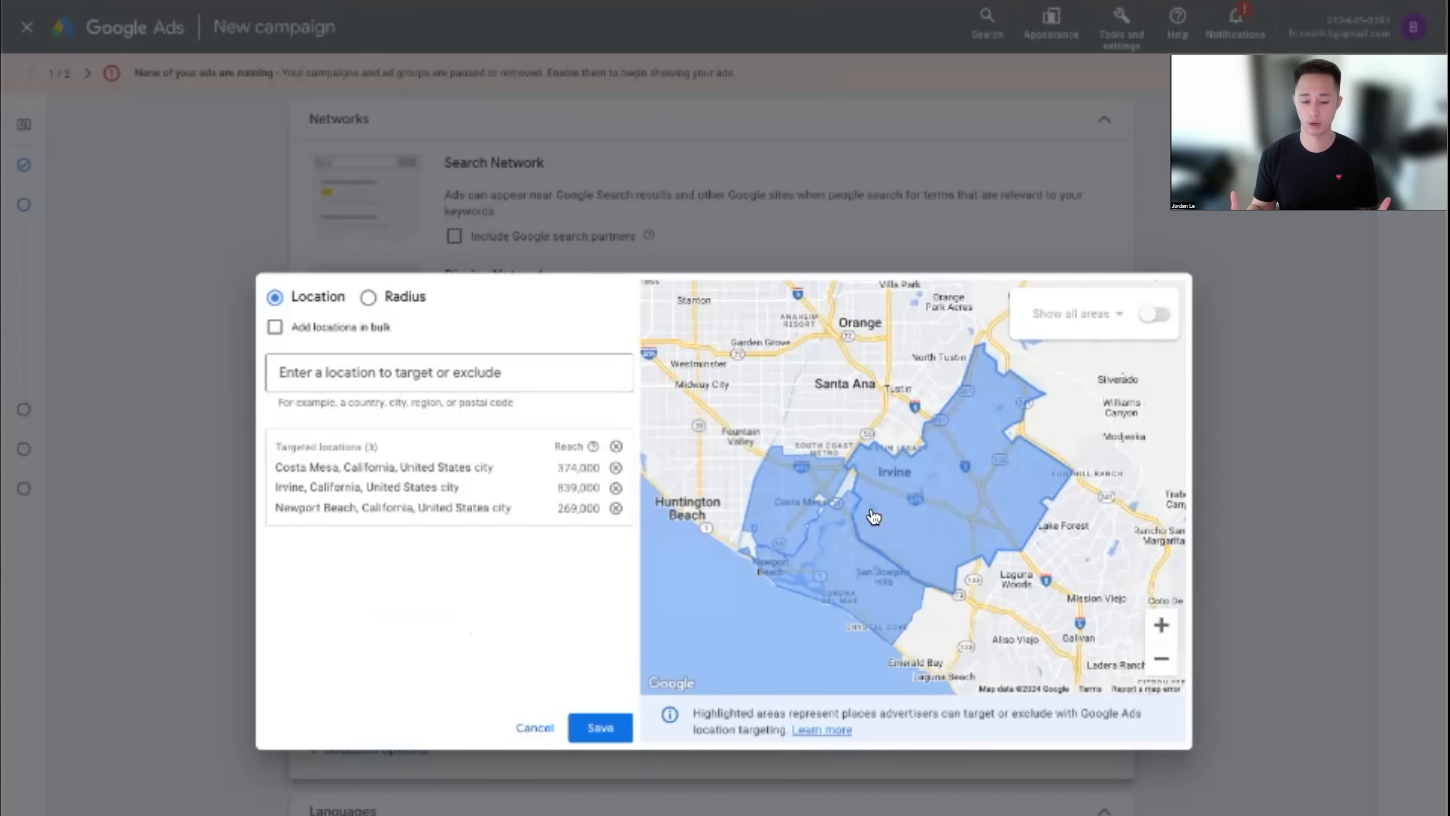
{"action": "left_click", "coordinate": [615, 446]}
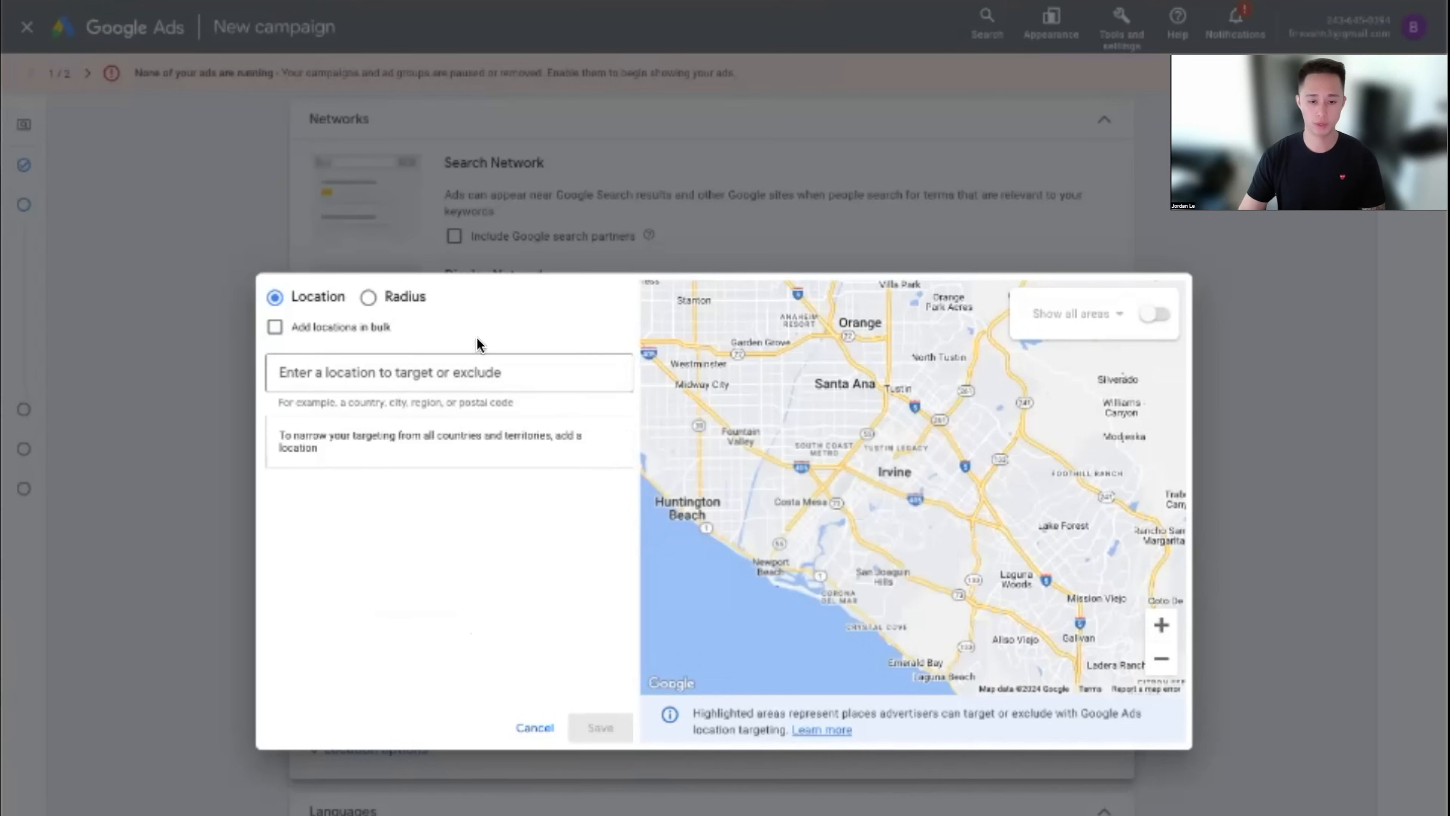
{"action": "left_click", "coordinate": [386, 306]}
Search for the '11' New York address and target a radius around it
{"action": "left_click", "coordinate": [408, 372]}
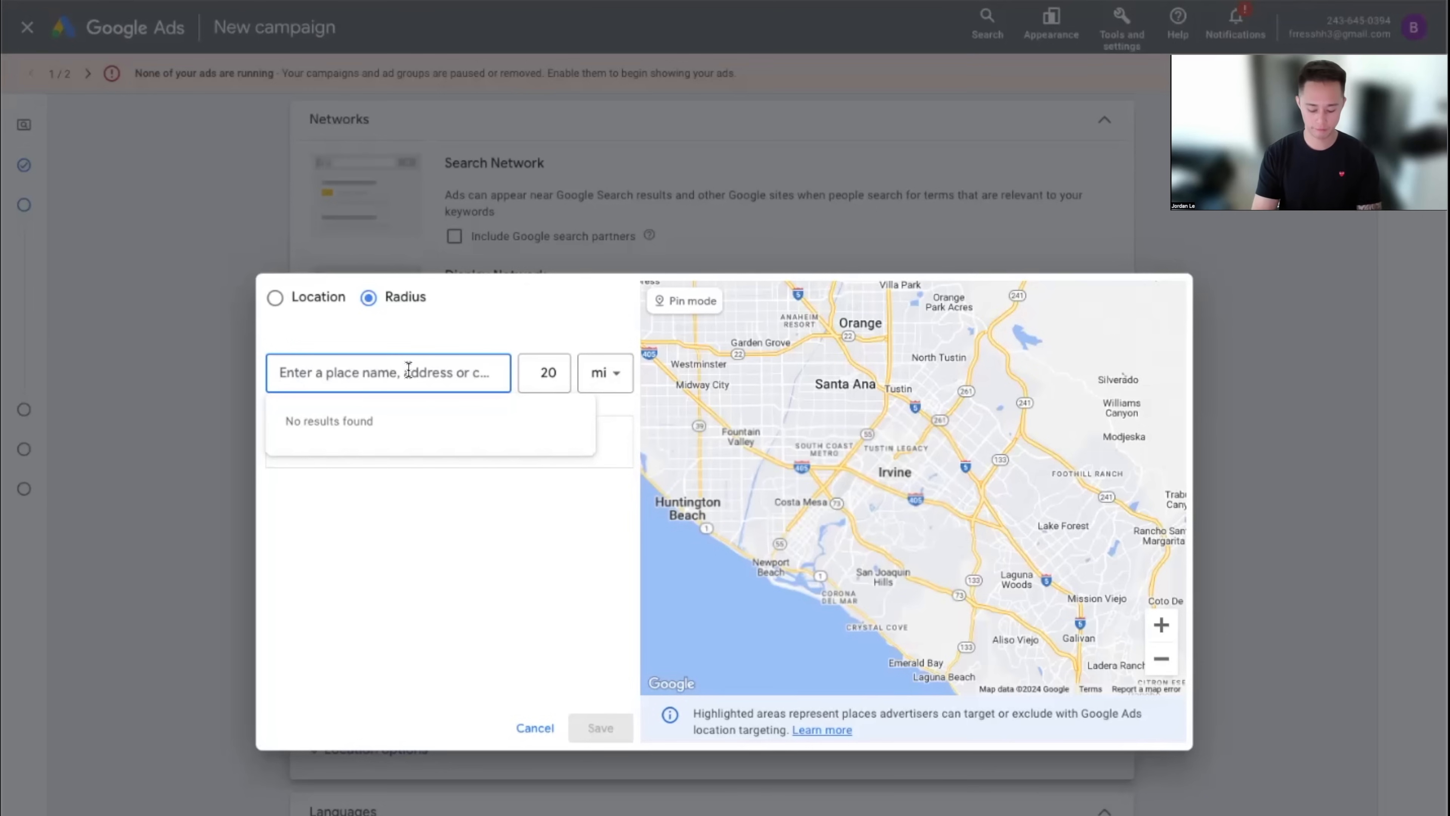
{"action": "type", "text": "los angeles"}
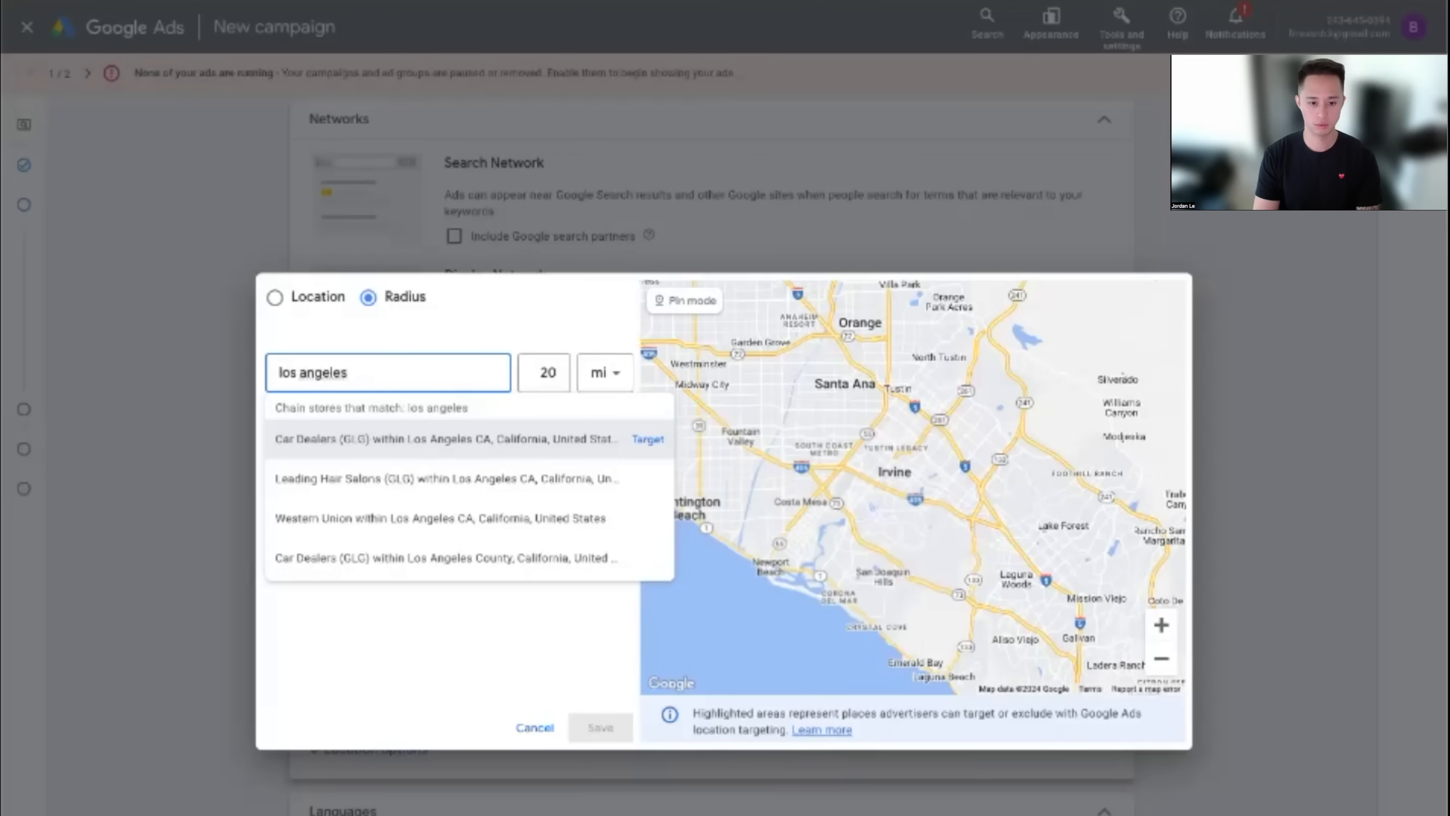
{"action": "key", "text": "ctrl+a"}
{"action": "key", "text": "BackSpace"}
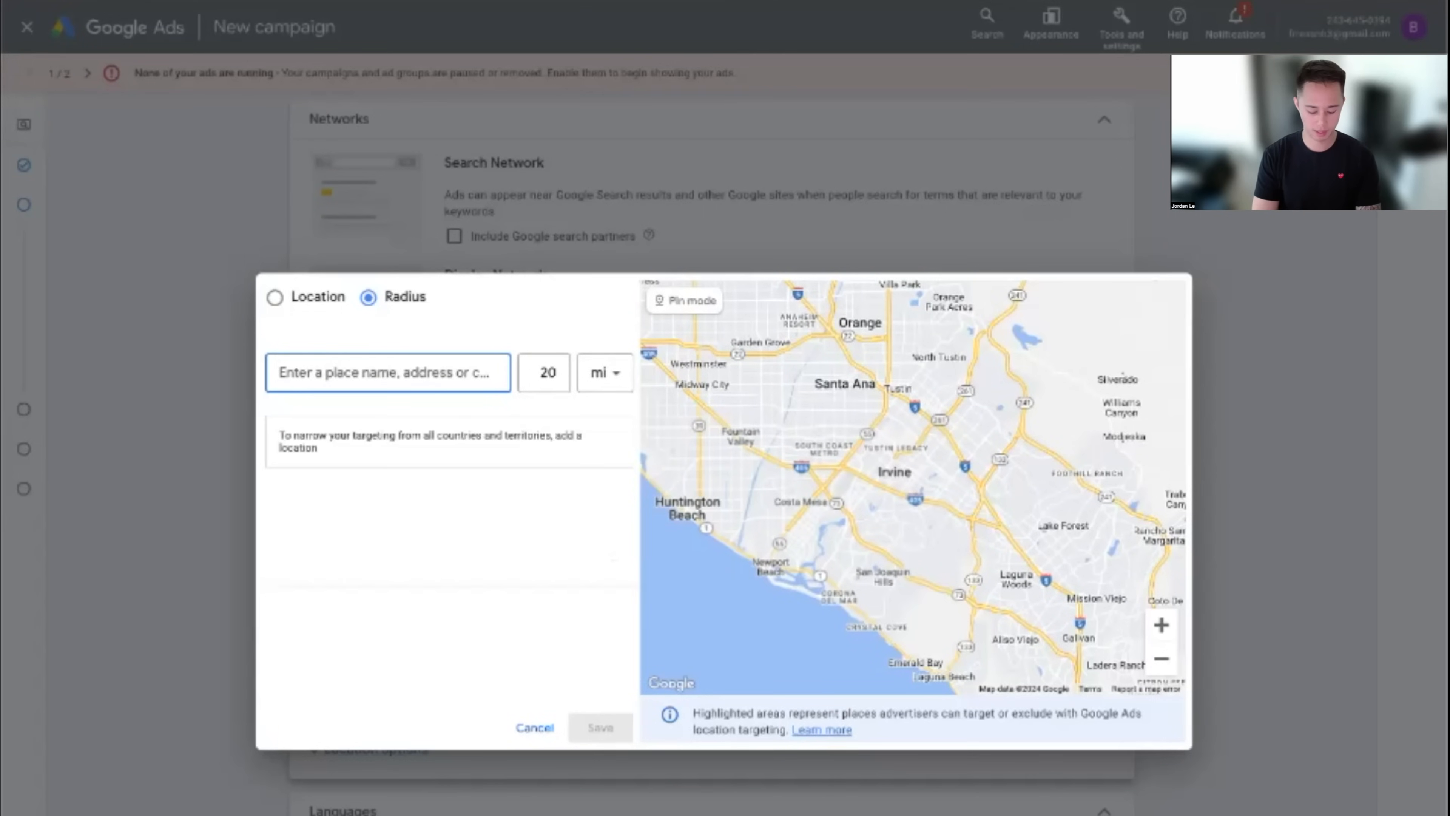
{"action": "type", "text": "11"}
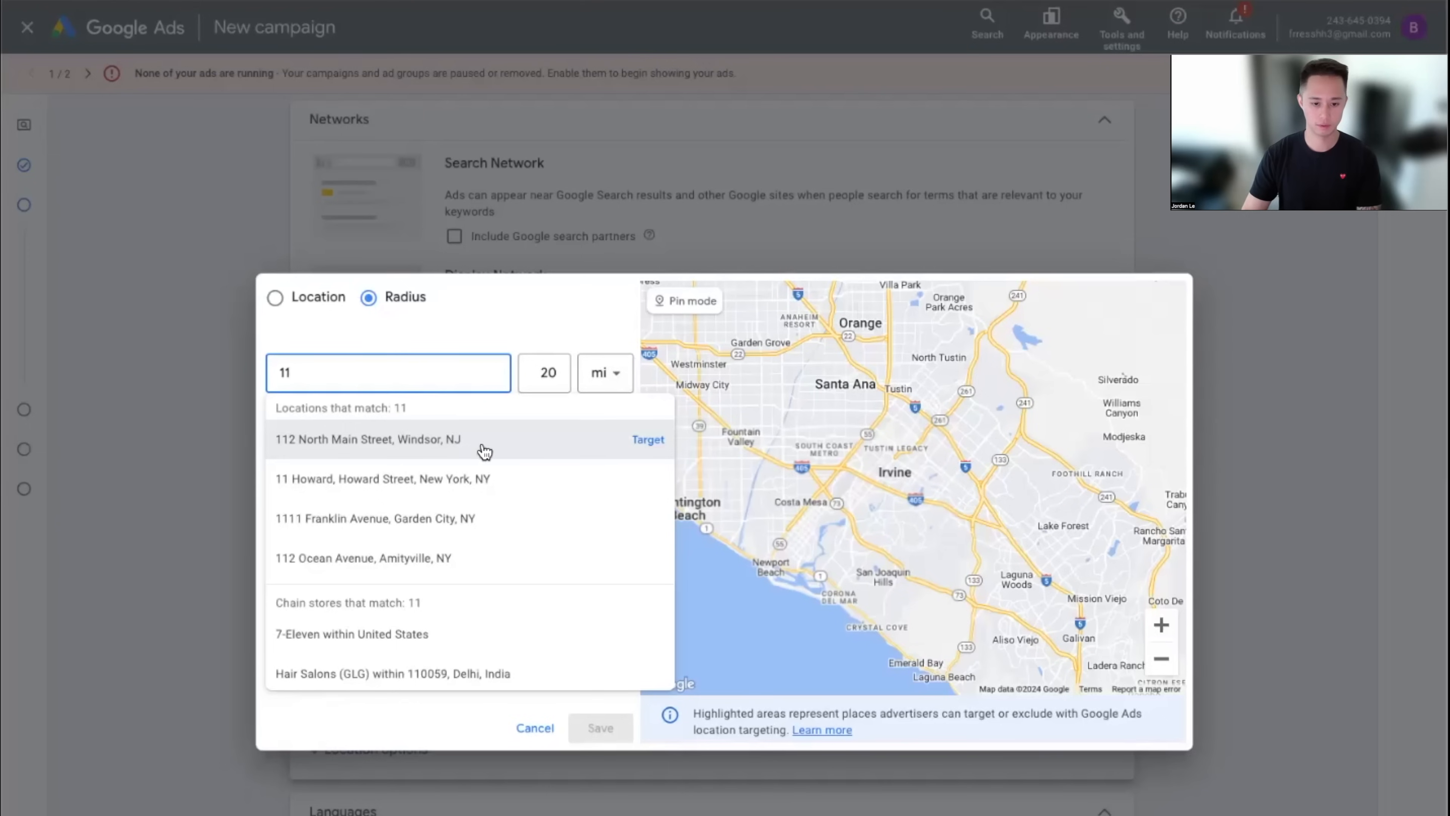
{"action": "left_click", "coordinate": [648, 479]}
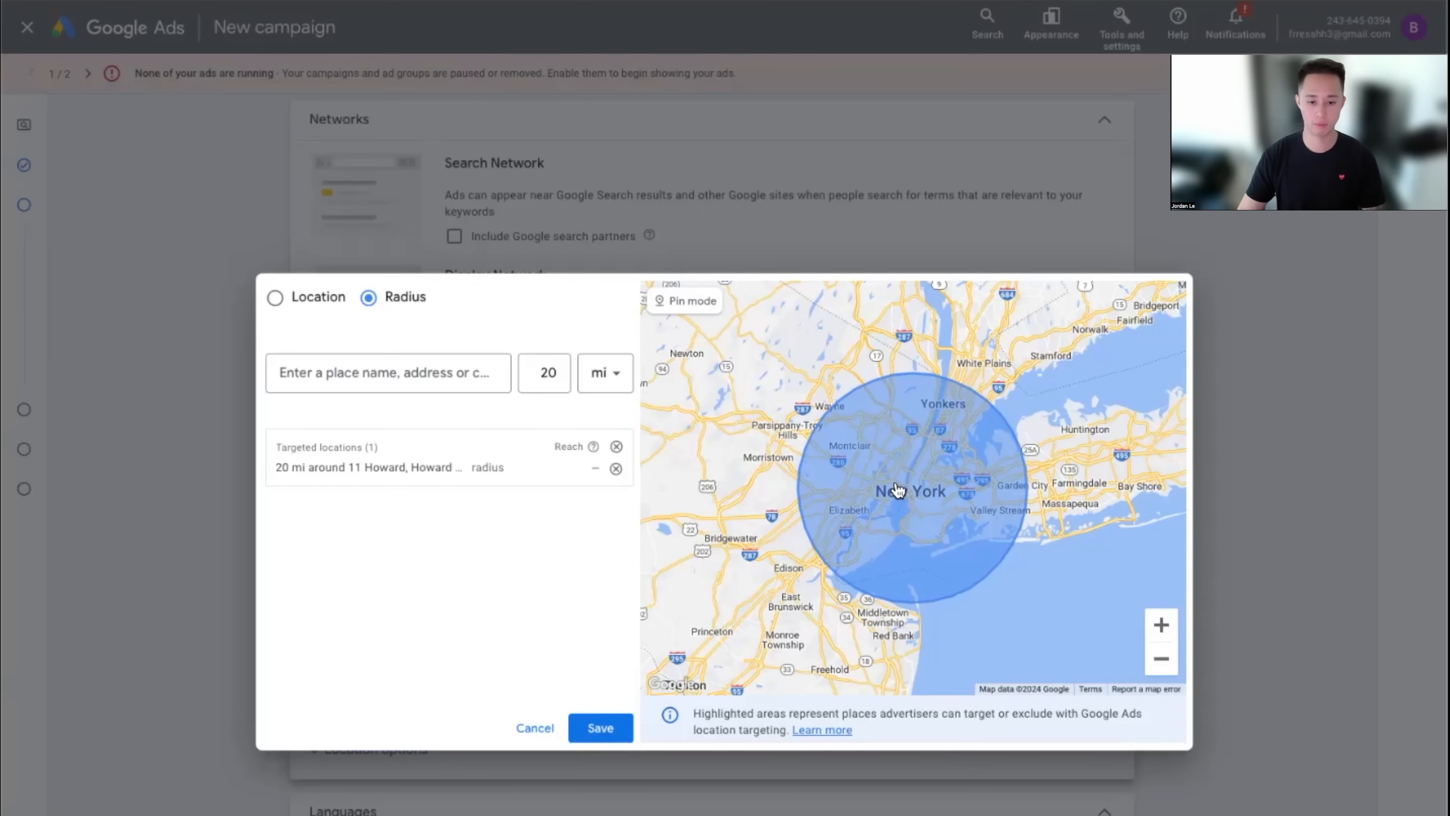
Change the address's radius from 20 to 25 mi, then to 10 mi
{"action": "left_click", "coordinate": [517, 477]}
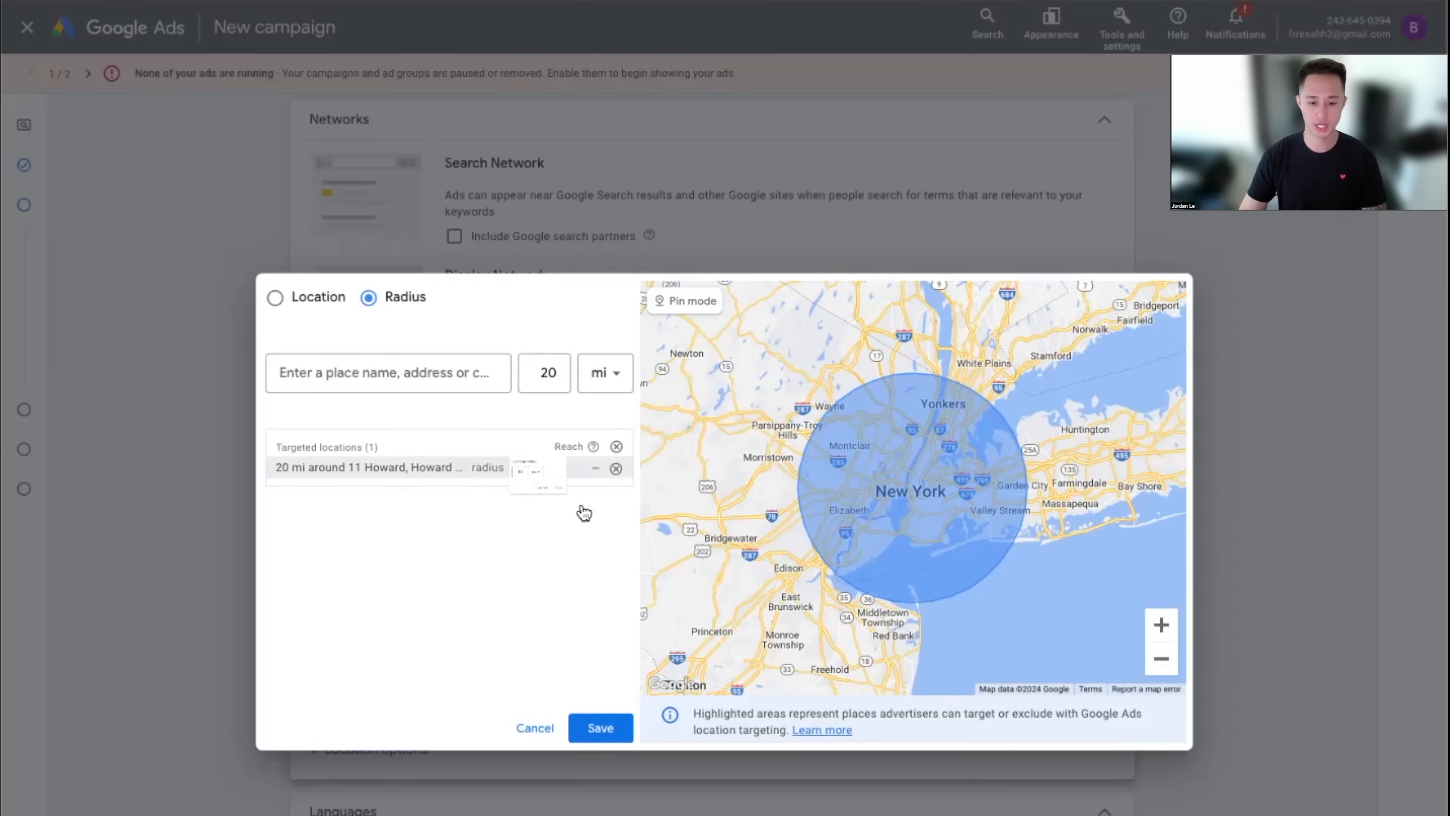
{"action": "left_click", "coordinate": [372, 537]}
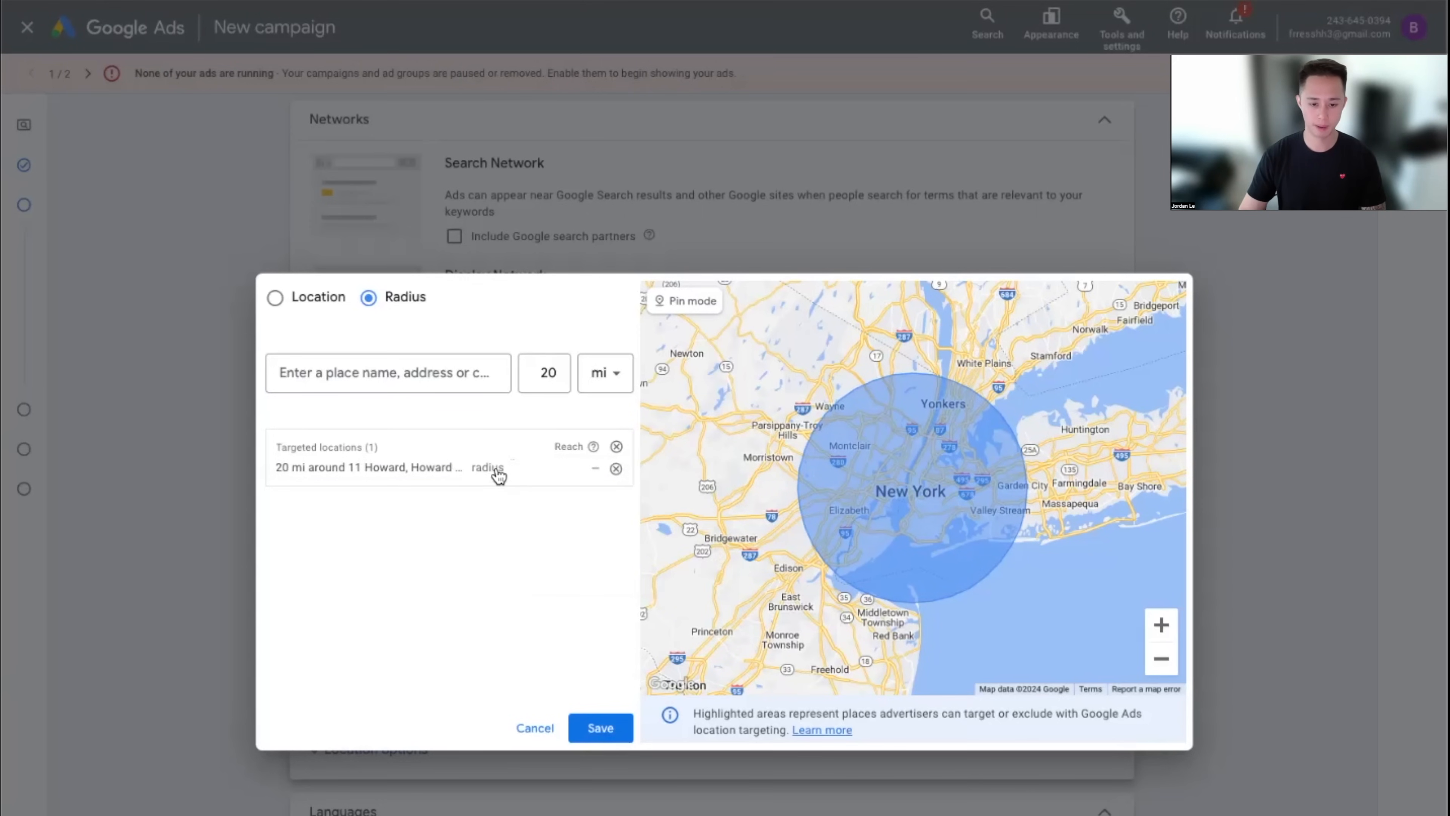
{"action": "left_click", "coordinate": [524, 474]}
{"action": "double_click", "coordinate": [546, 523]}
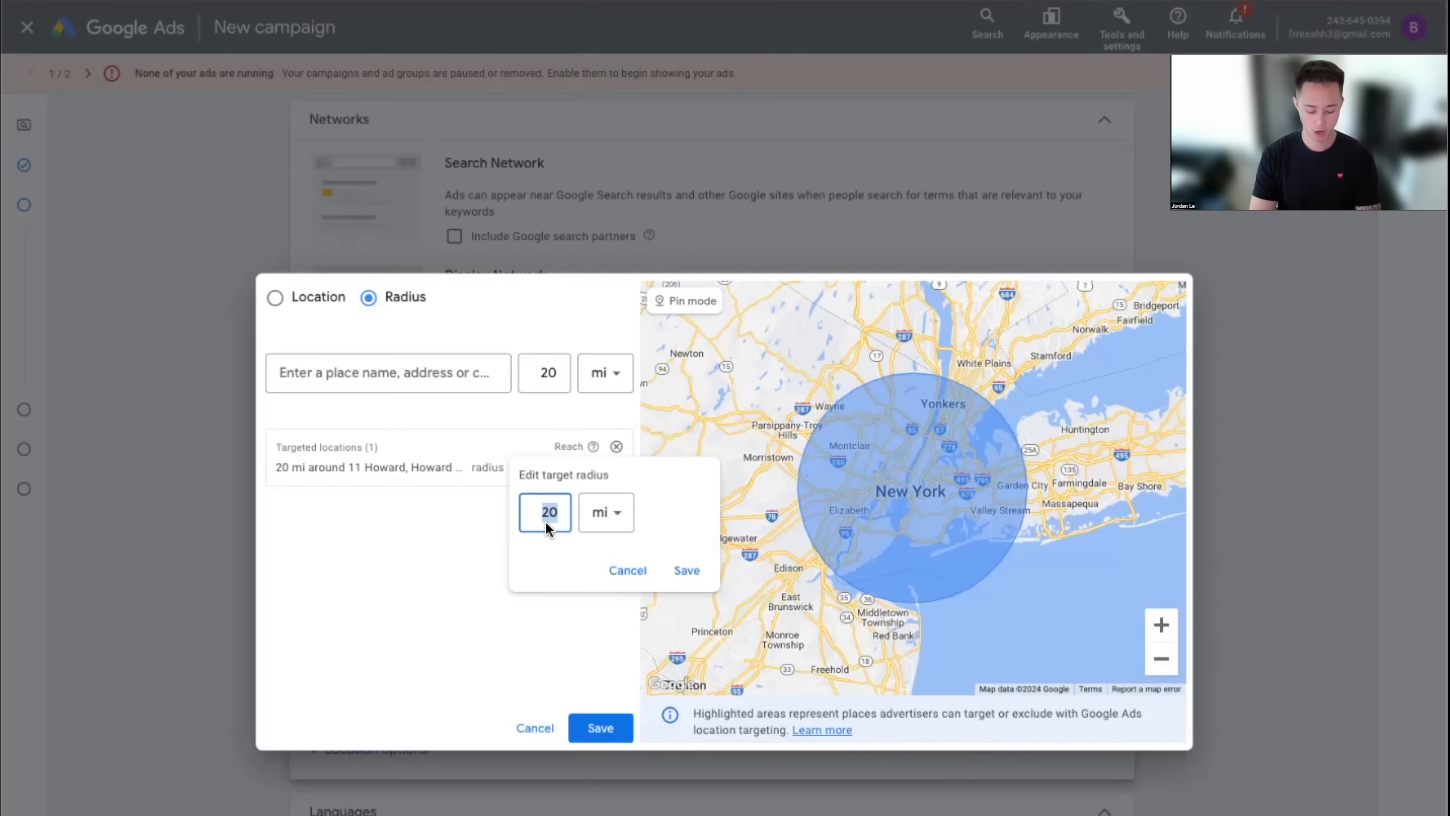
{"action": "type", "text": "25"}
{"action": "left_click", "coordinate": [683, 570]}
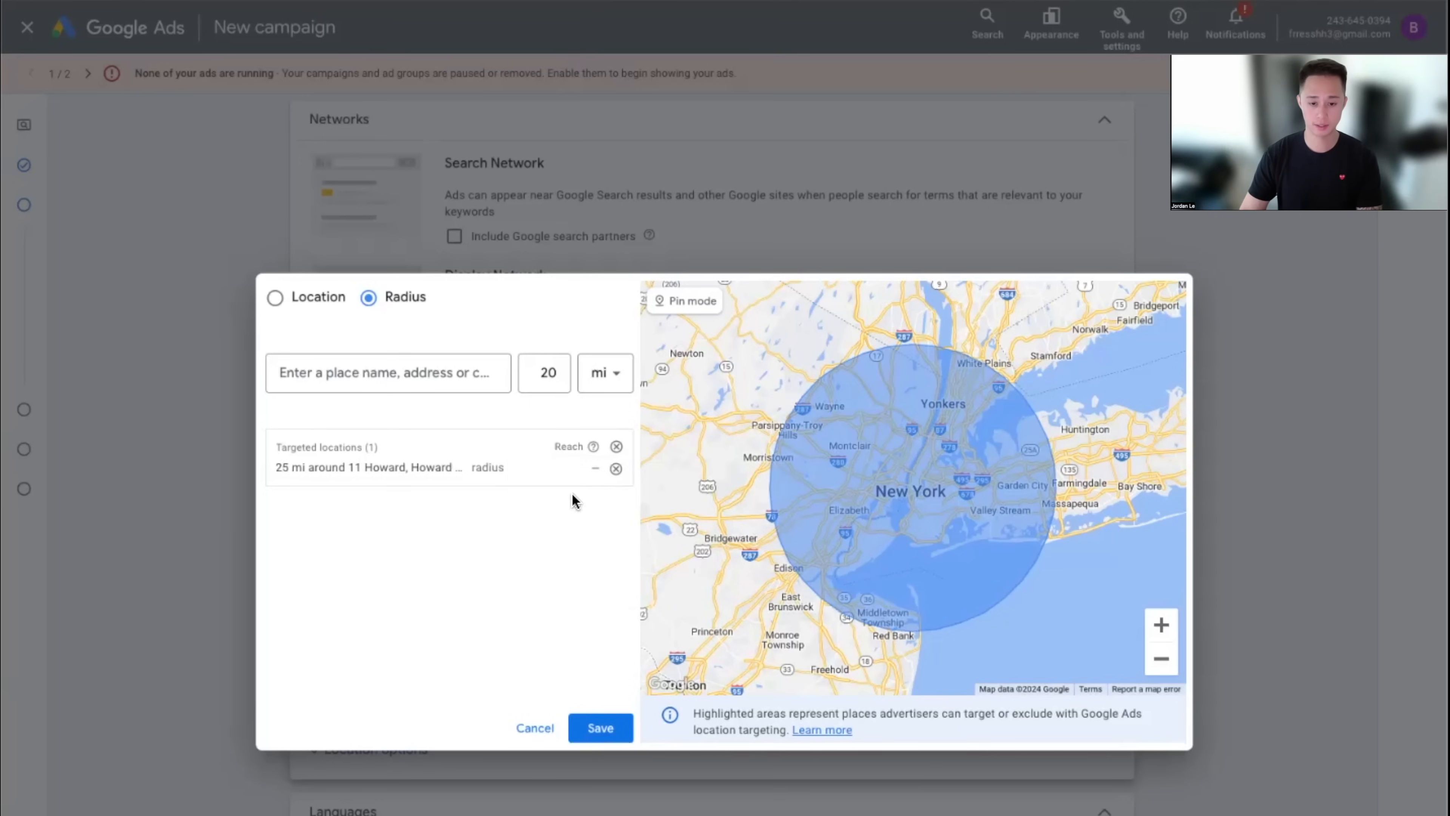
{"action": "left_click", "coordinate": [518, 474]}
{"action": "double_click", "coordinate": [525, 507]}
{"action": "type", "text": "10"}
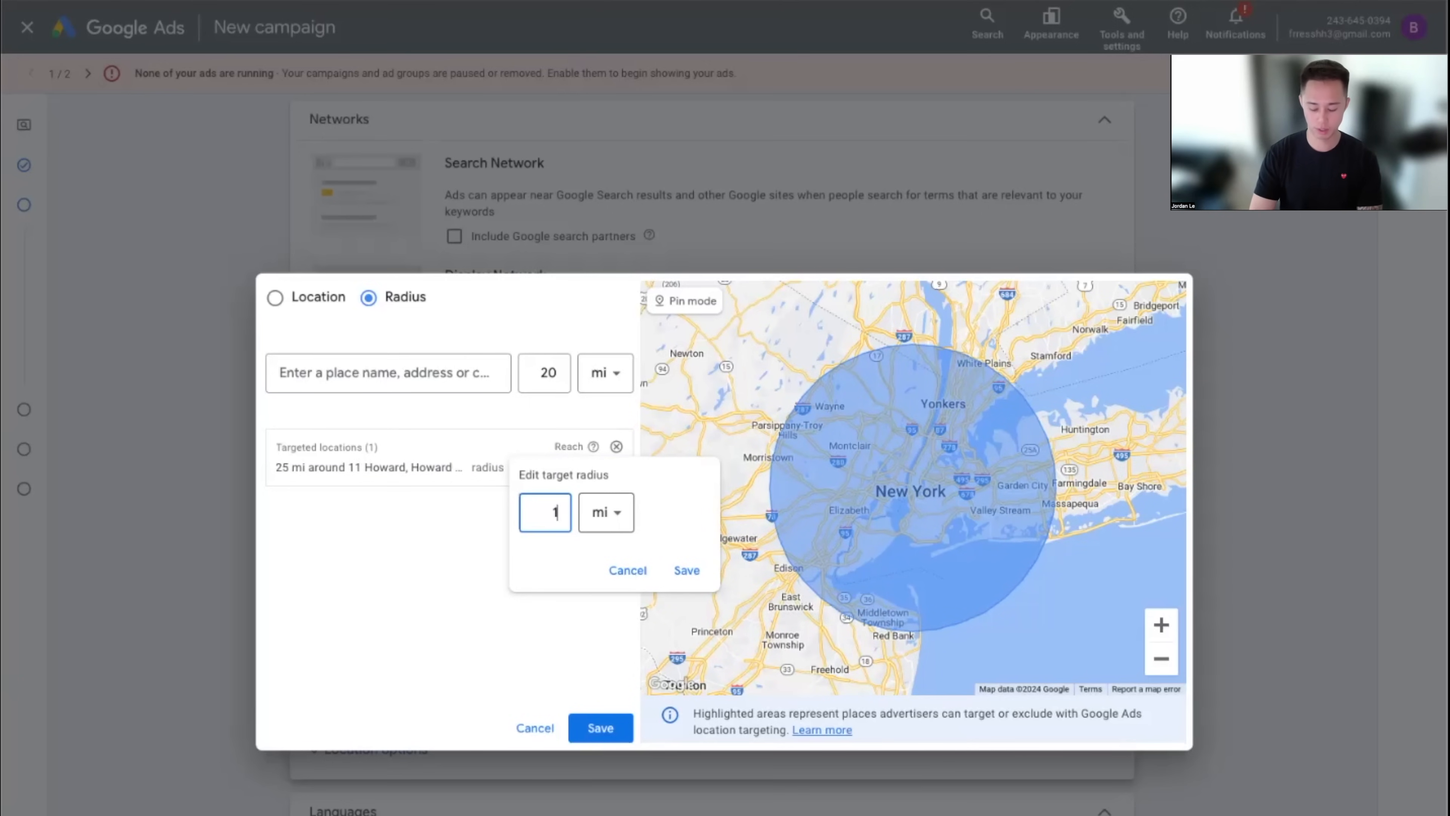
{"action": "left_click", "coordinate": [689, 571]}
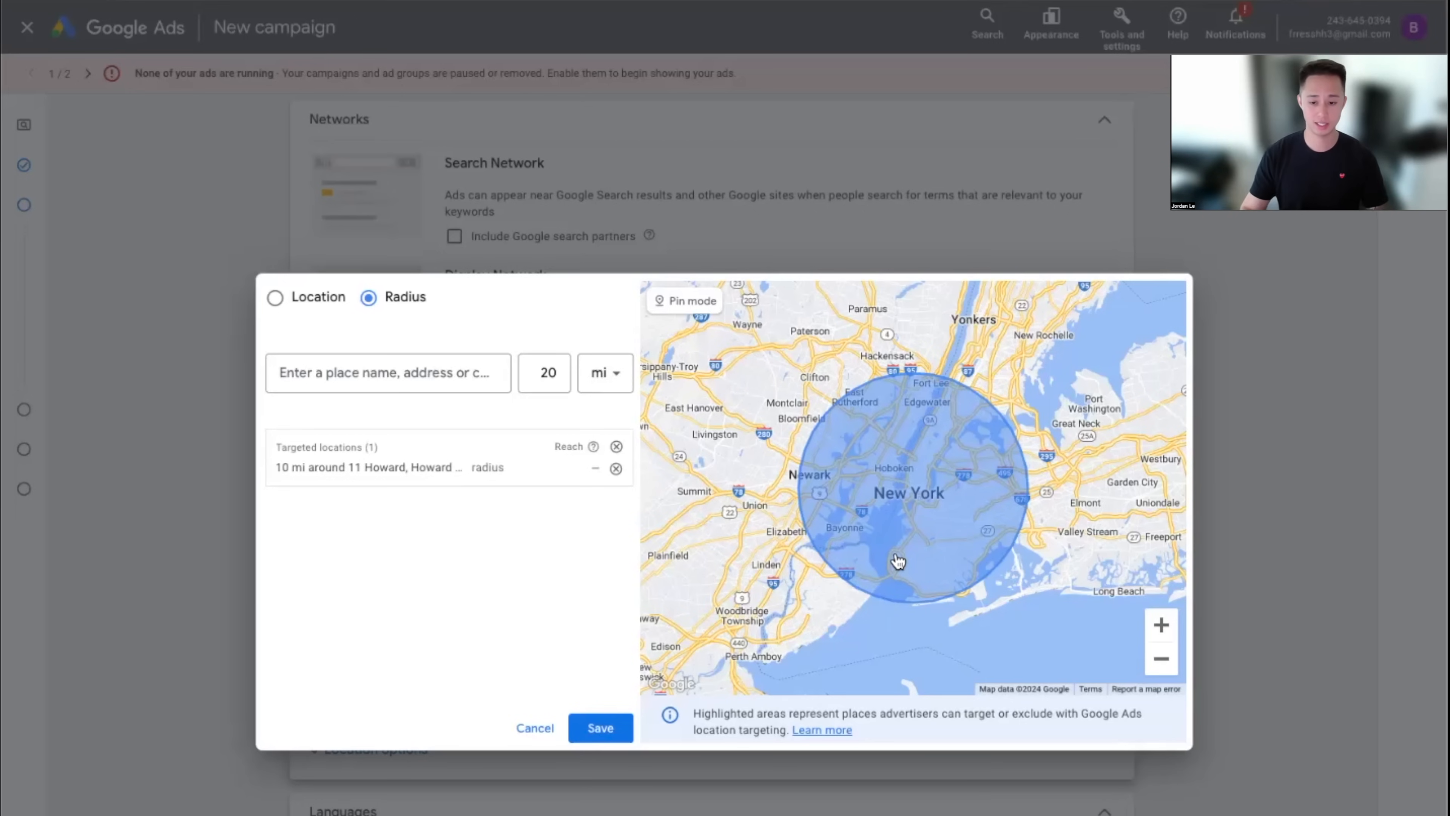
Target Long Island with a 25 mi radius, switch back to Location mode and save
{"action": "left_click", "coordinate": [378, 386]}
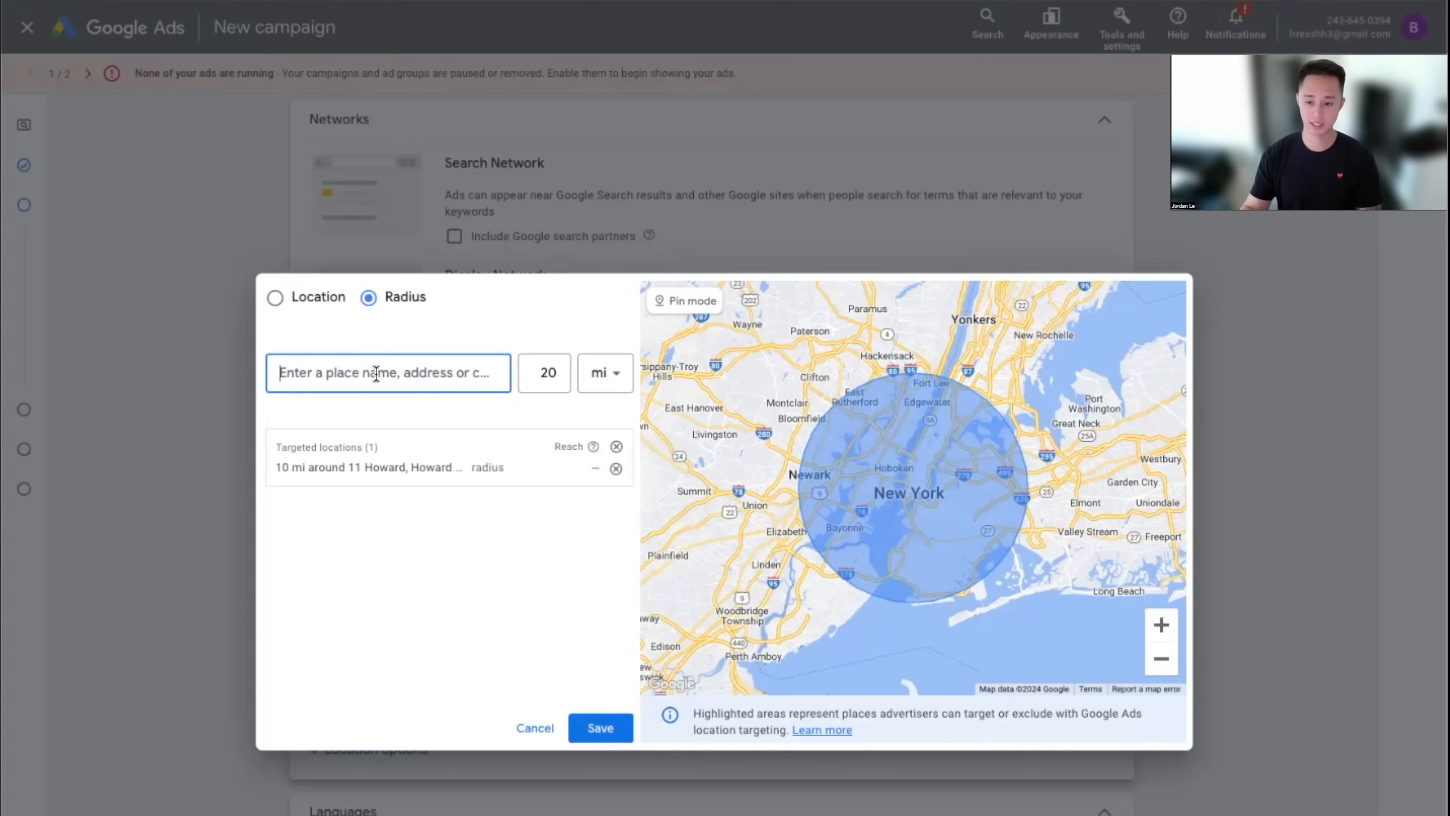
{"action": "type", "text": "long i"}
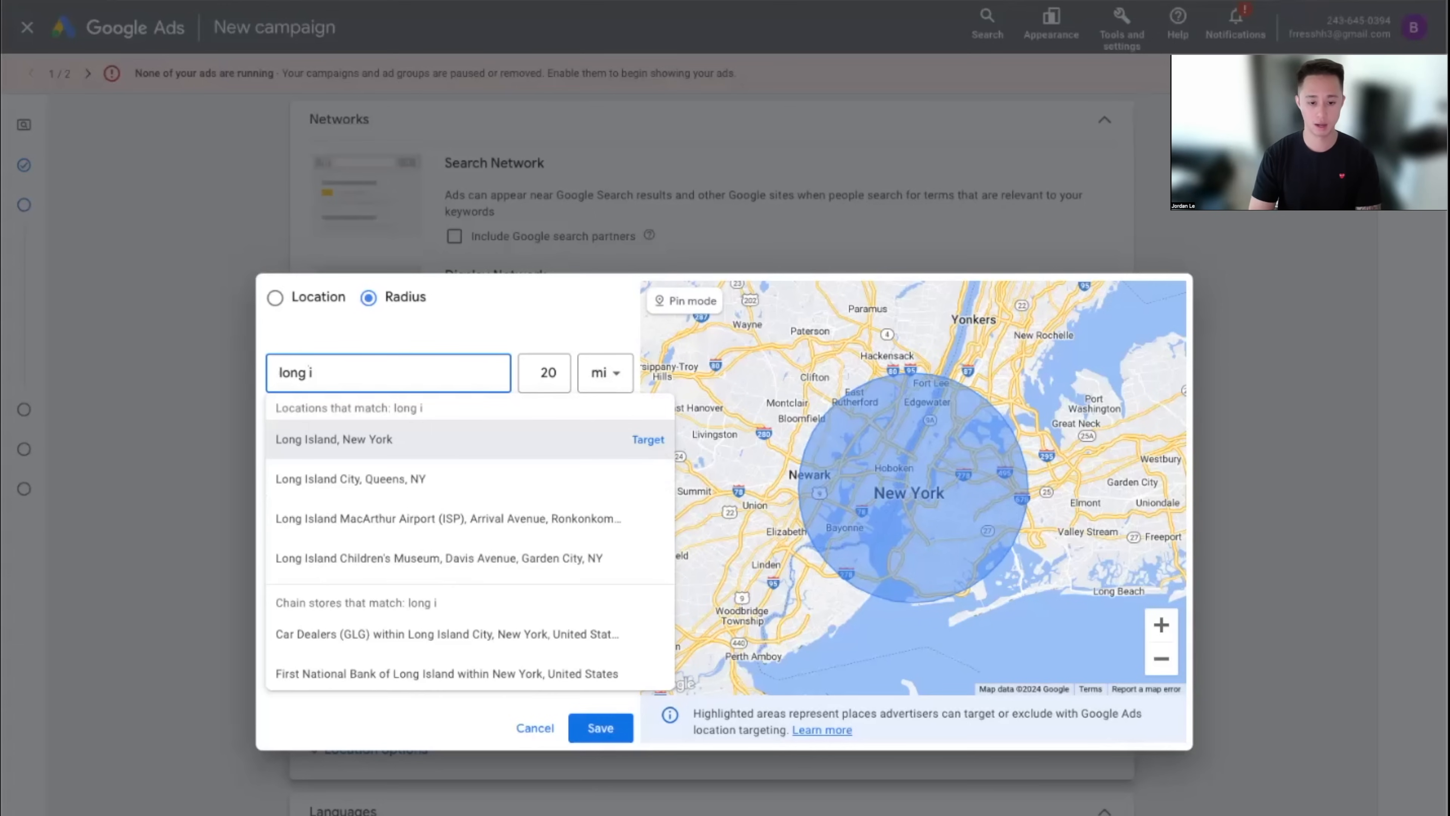
{"action": "left_click", "coordinate": [654, 440]}
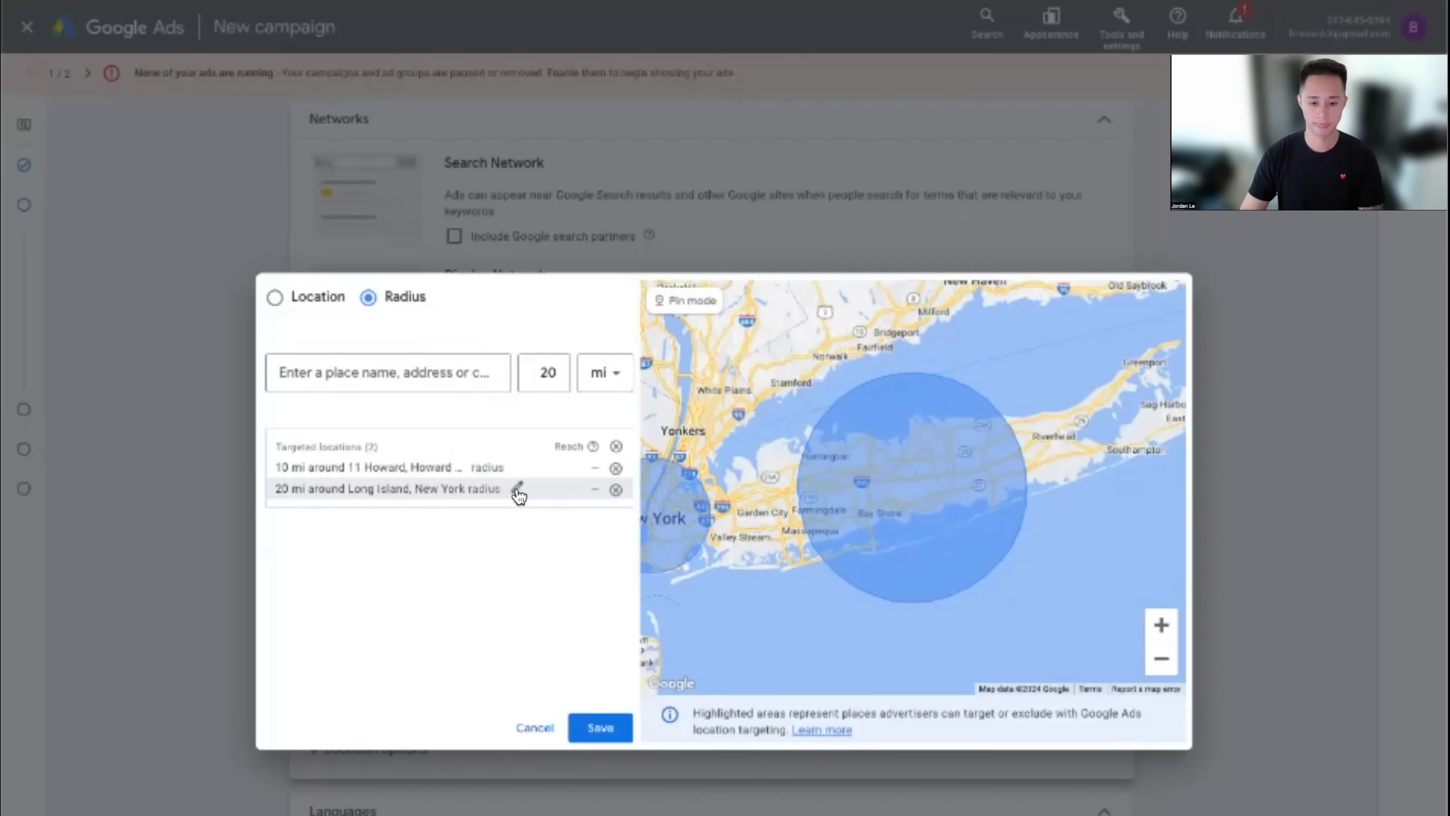
{"action": "left_click", "coordinate": [517, 488]}
{"action": "key", "text": "ctrl+a"}
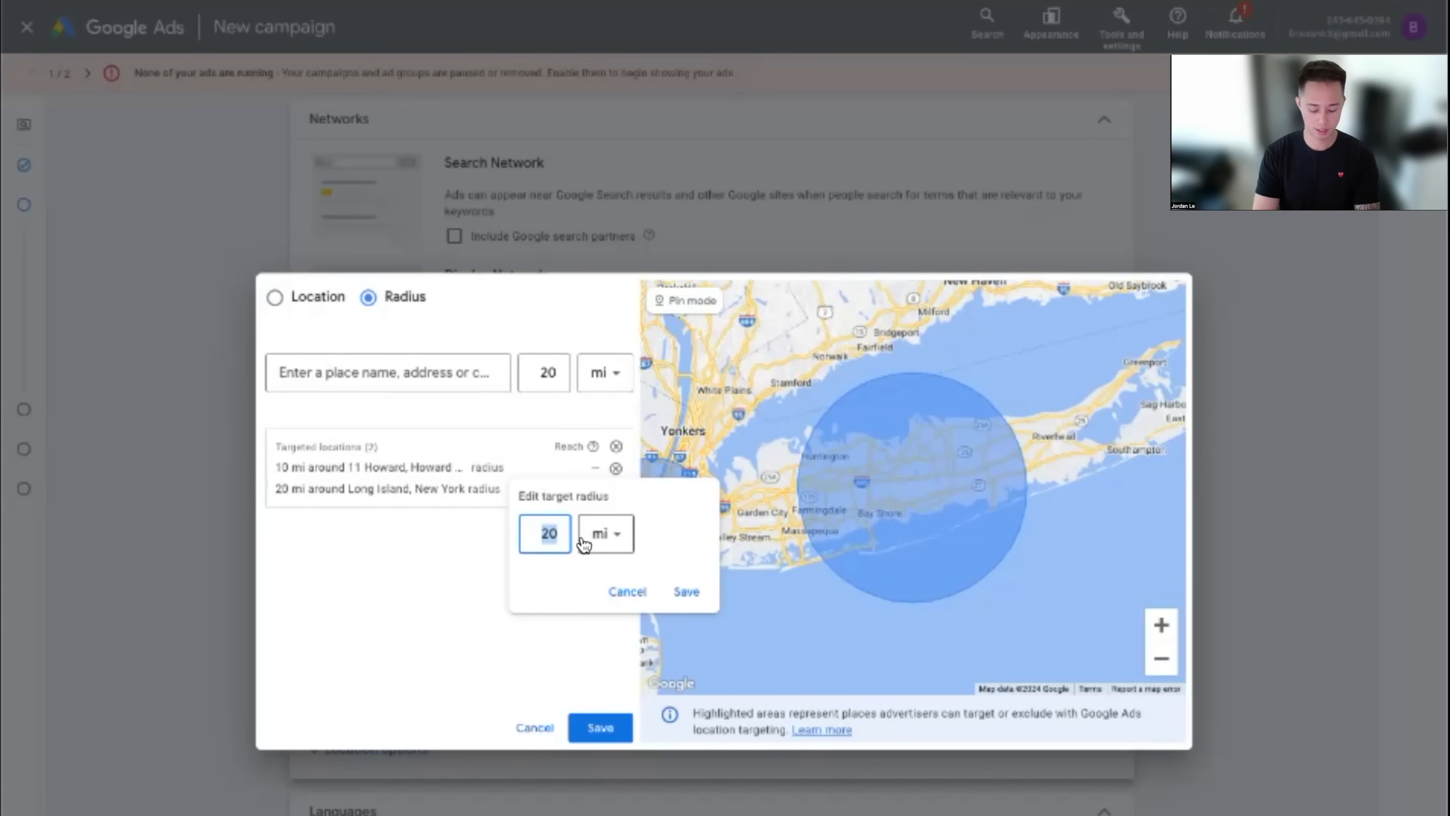
{"action": "type", "text": "25"}
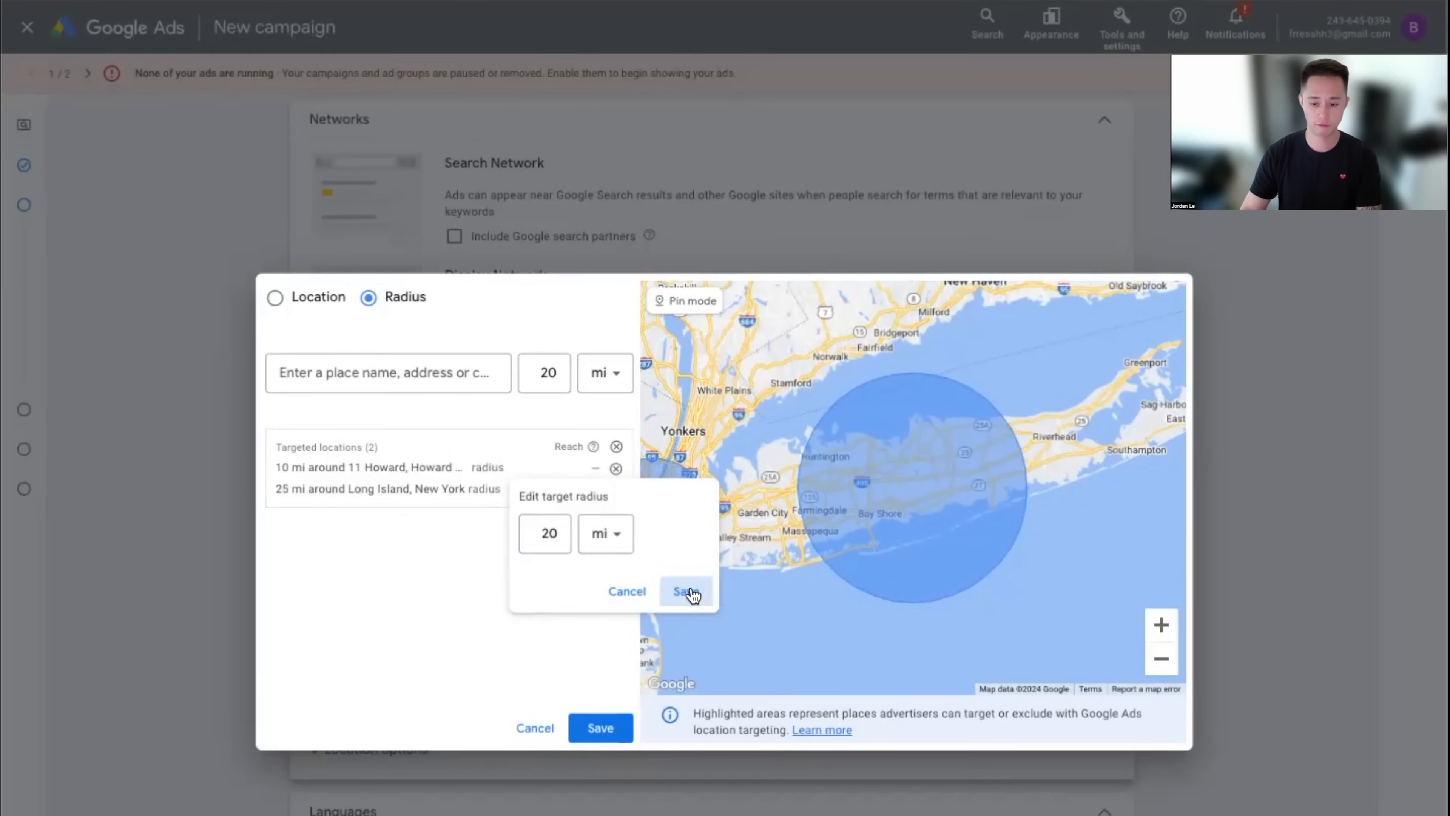
{"action": "left_click", "coordinate": [688, 591]}
{"action": "left_click", "coordinate": [275, 296]}
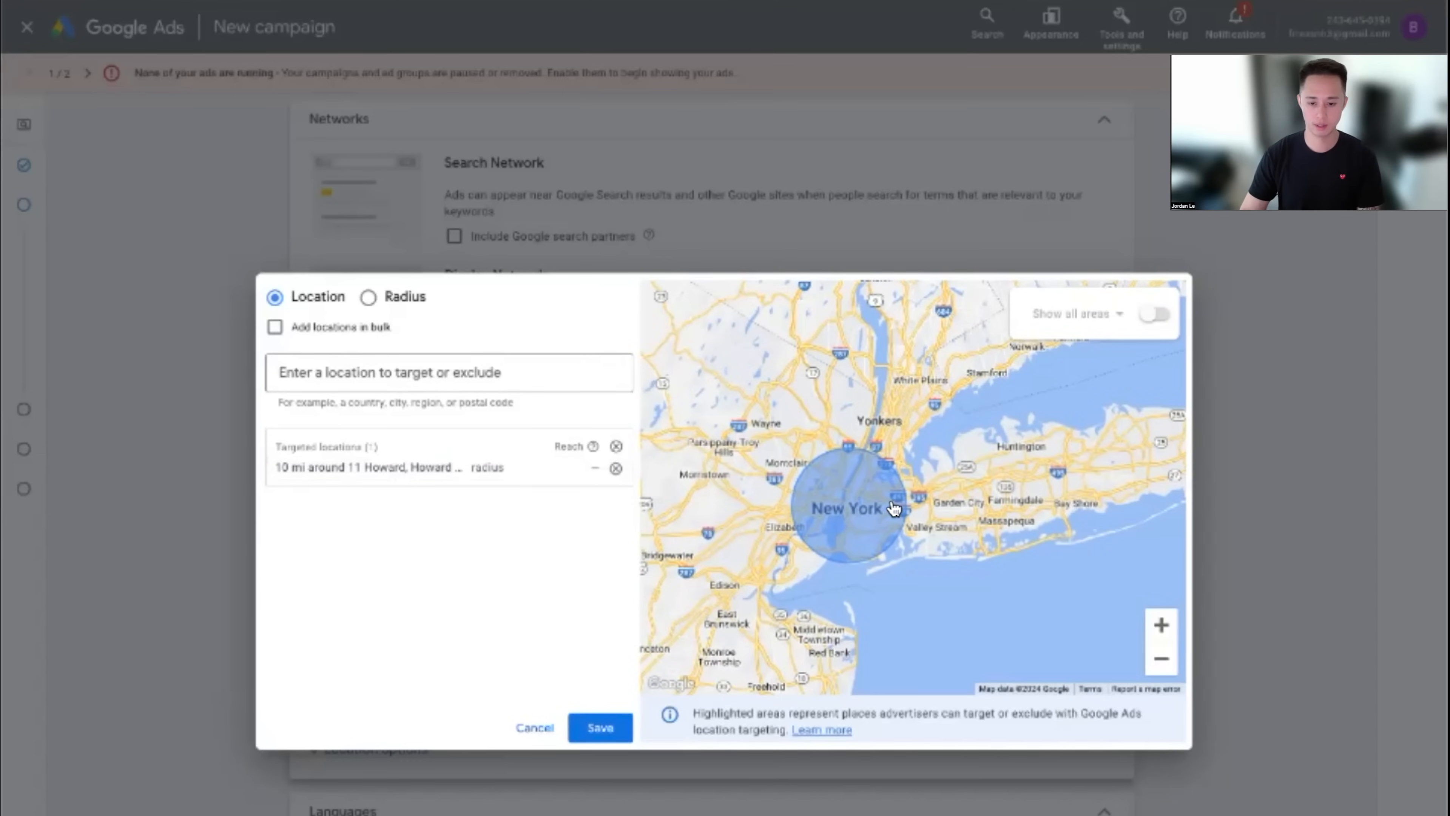
{"action": "left_click", "coordinate": [601, 725]}
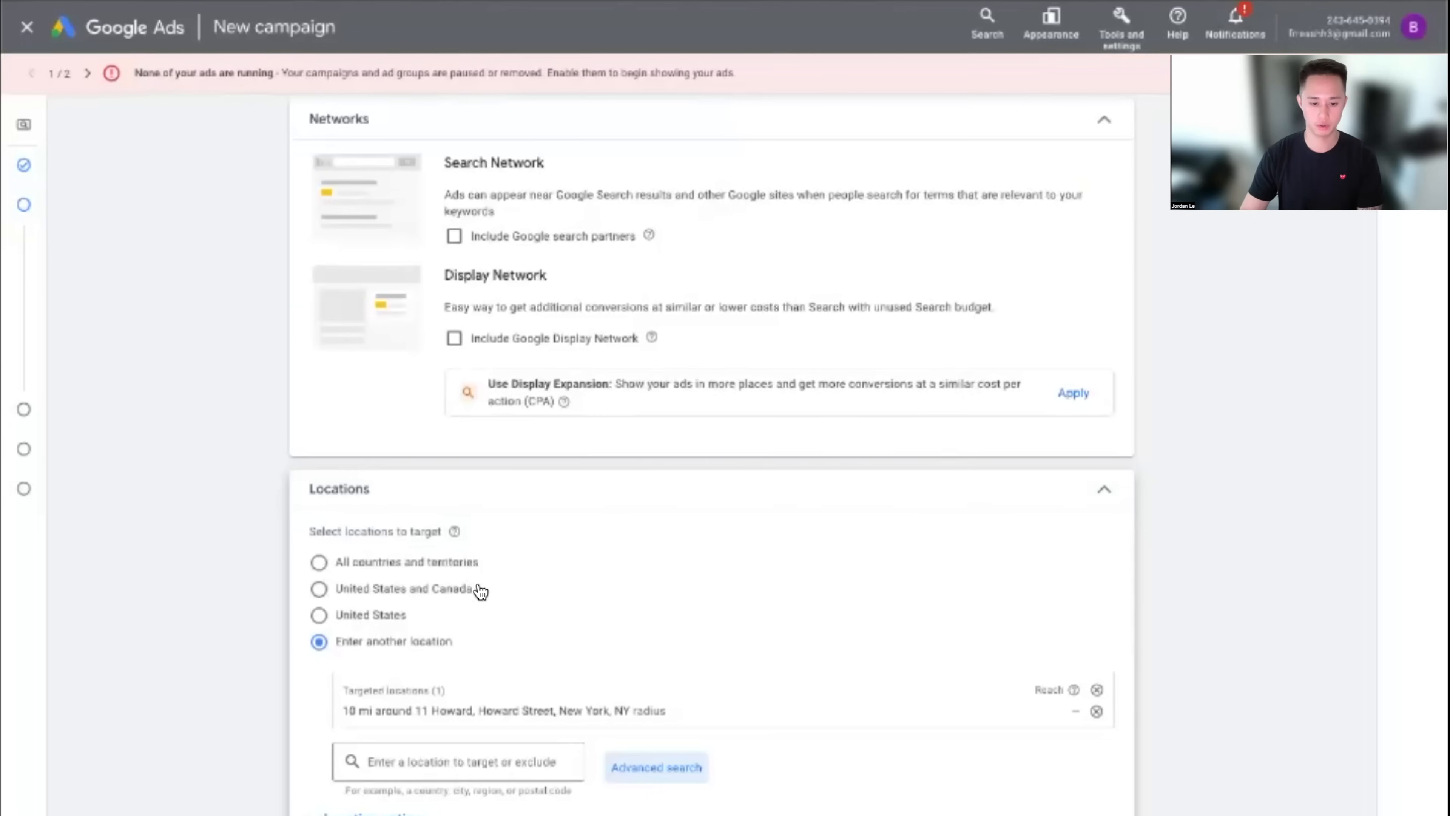
{"action": "scroll", "coordinate": [641, 639], "scroll_direction": "down", "scroll_amount": 3}
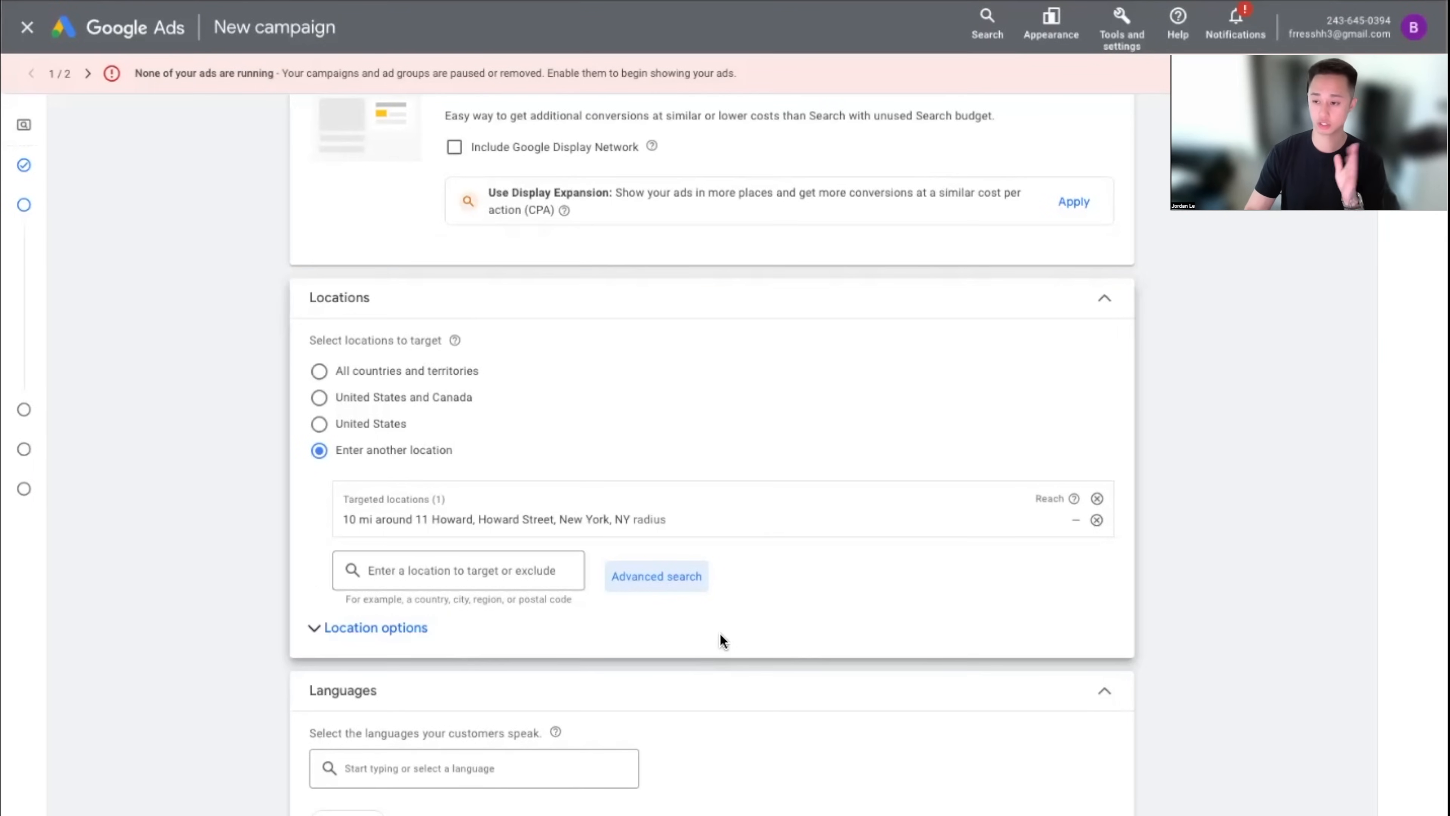
{"action": "scroll", "coordinate": [734, 641], "scroll_direction": "down", "scroll_amount": 1}
{"action": "scroll", "coordinate": [733, 641], "scroll_direction": "down", "scroll_amount": 4}
Set Location options to Presence: people in or regularly in your targeted locations
{"action": "scroll", "coordinate": [730, 639], "scroll_direction": "up", "scroll_amount": 3}
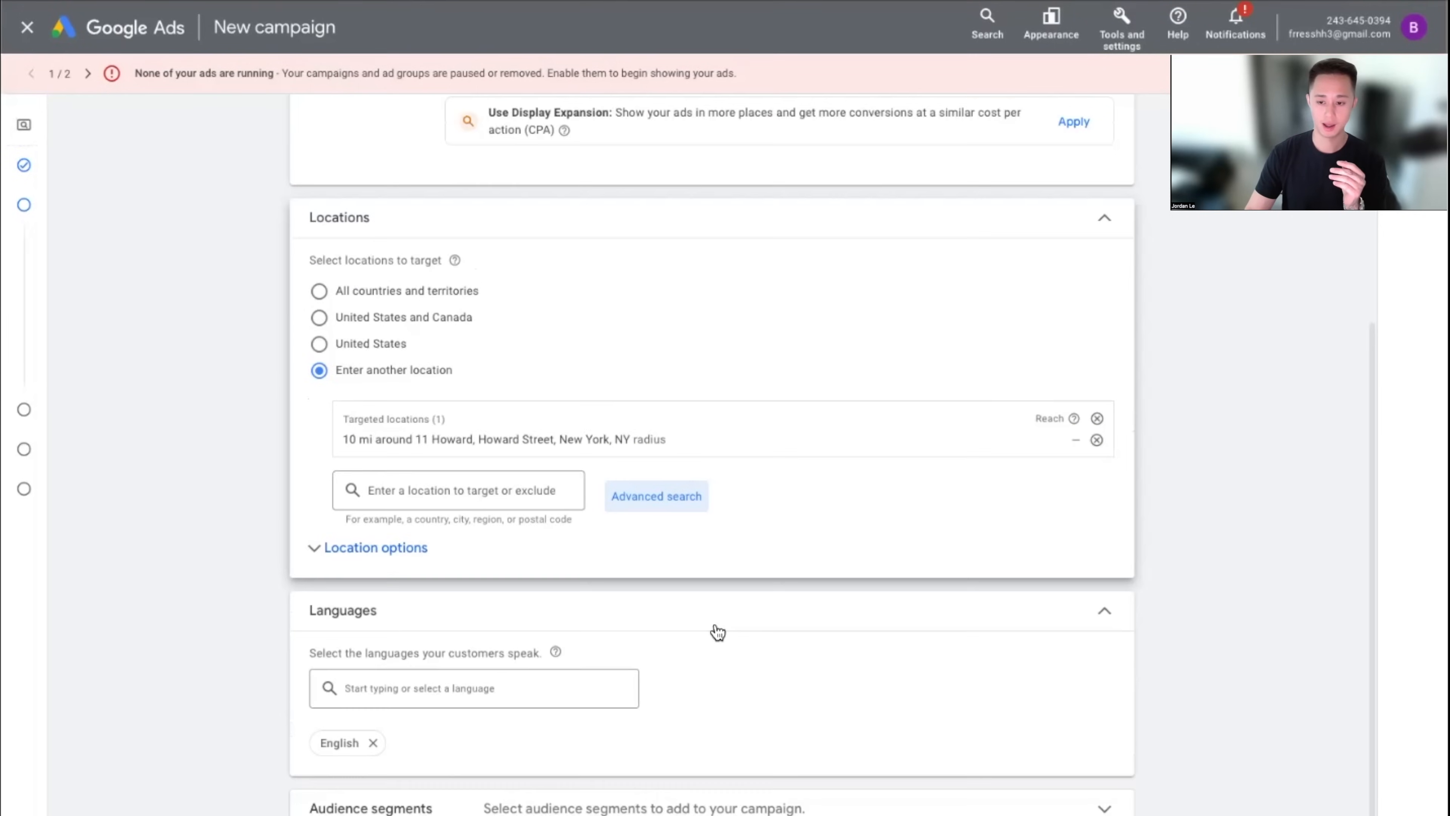
{"action": "left_click", "coordinate": [381, 549]}
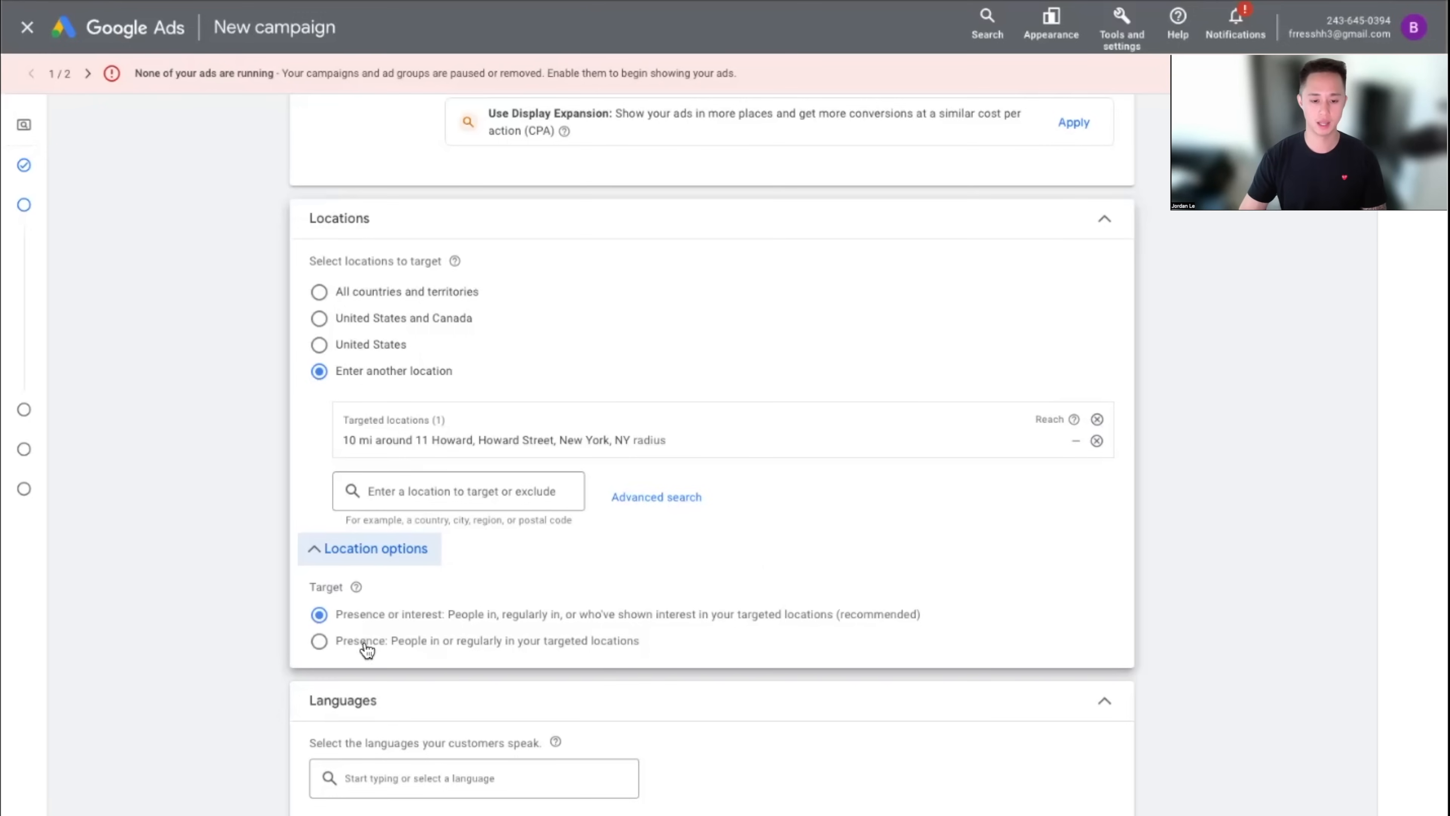
{"action": "left_click", "coordinate": [346, 642]}
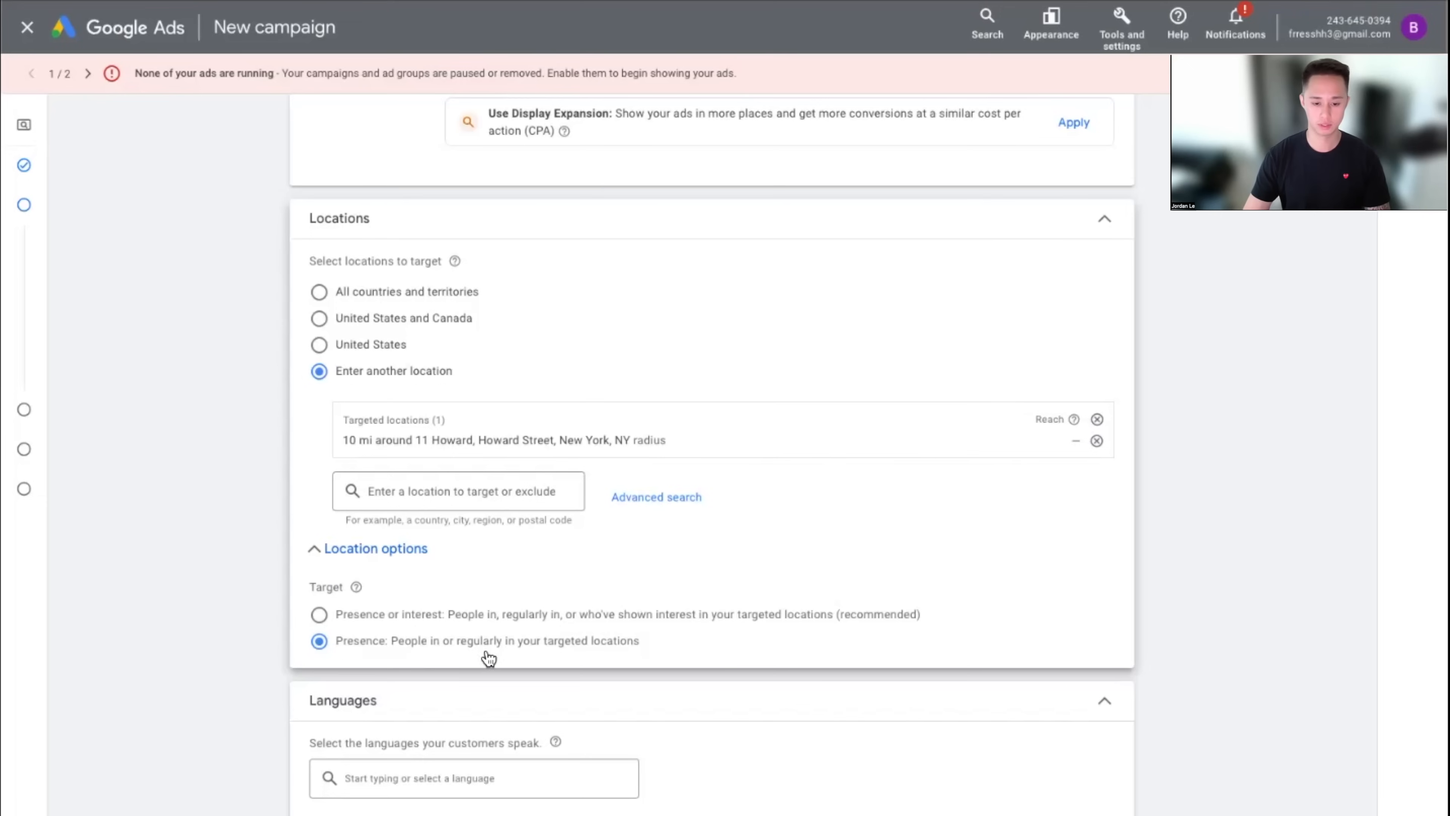
{"action": "scroll", "coordinate": [628, 651], "scroll_direction": "down", "scroll_amount": 4}
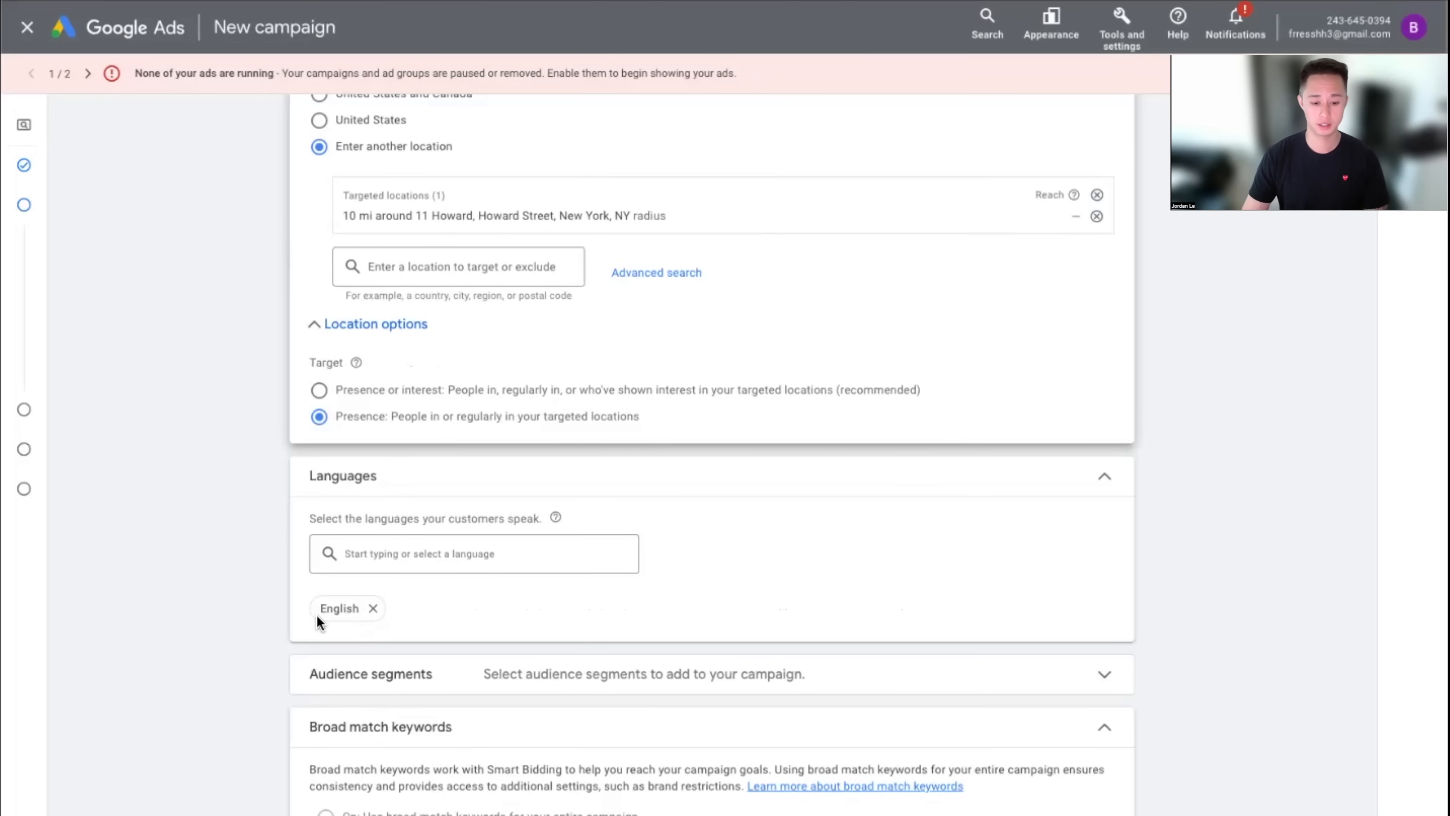
{"action": "scroll", "coordinate": [365, 615], "scroll_direction": "down", "scroll_amount": 1}
{"action": "left_click", "coordinate": [664, 650]}
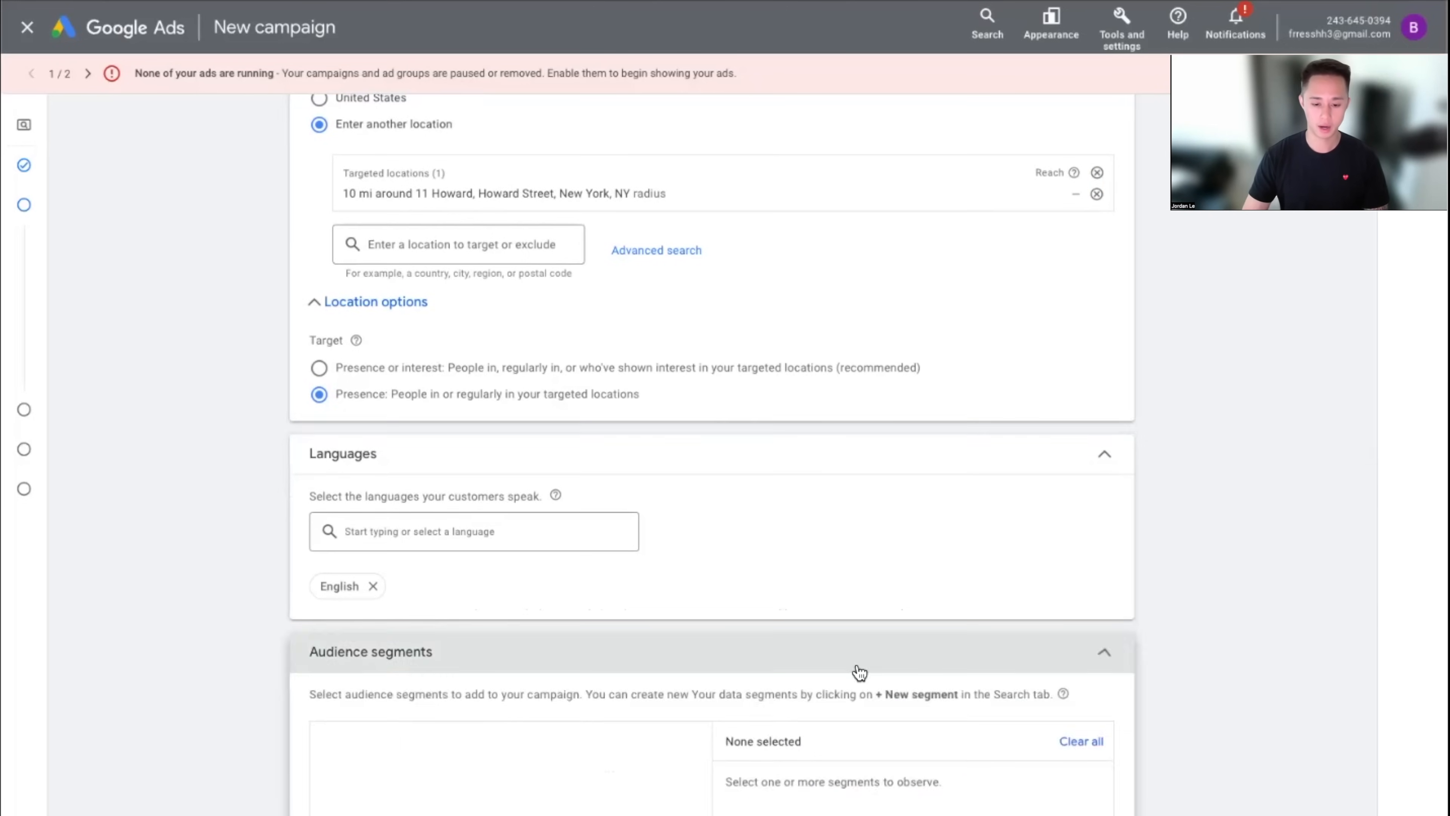
{"action": "scroll", "coordinate": [858, 674], "scroll_direction": "down", "scroll_amount": 5}
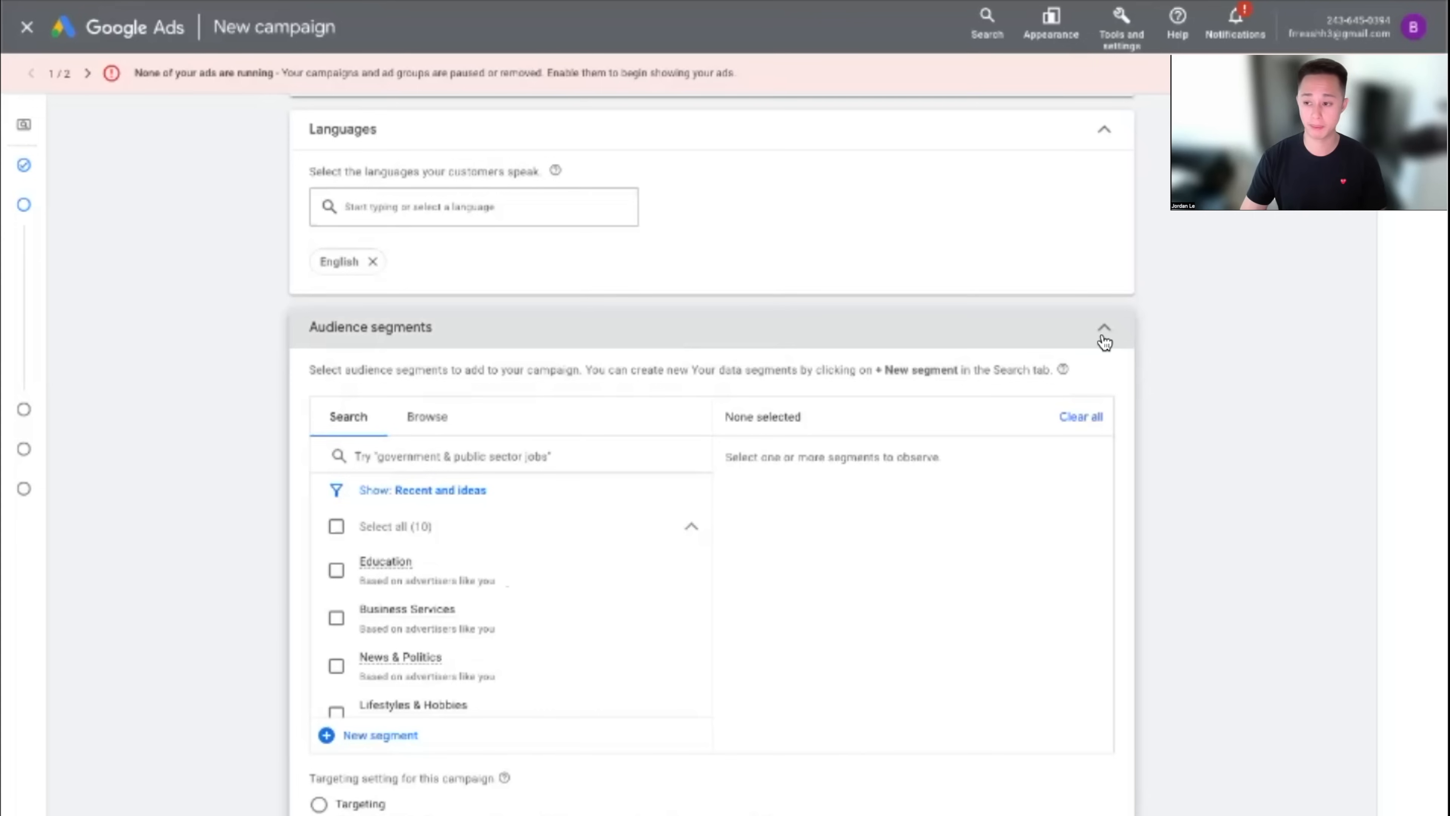
{"action": "scroll", "coordinate": [502, 541], "scroll_direction": "down", "scroll_amount": 1}
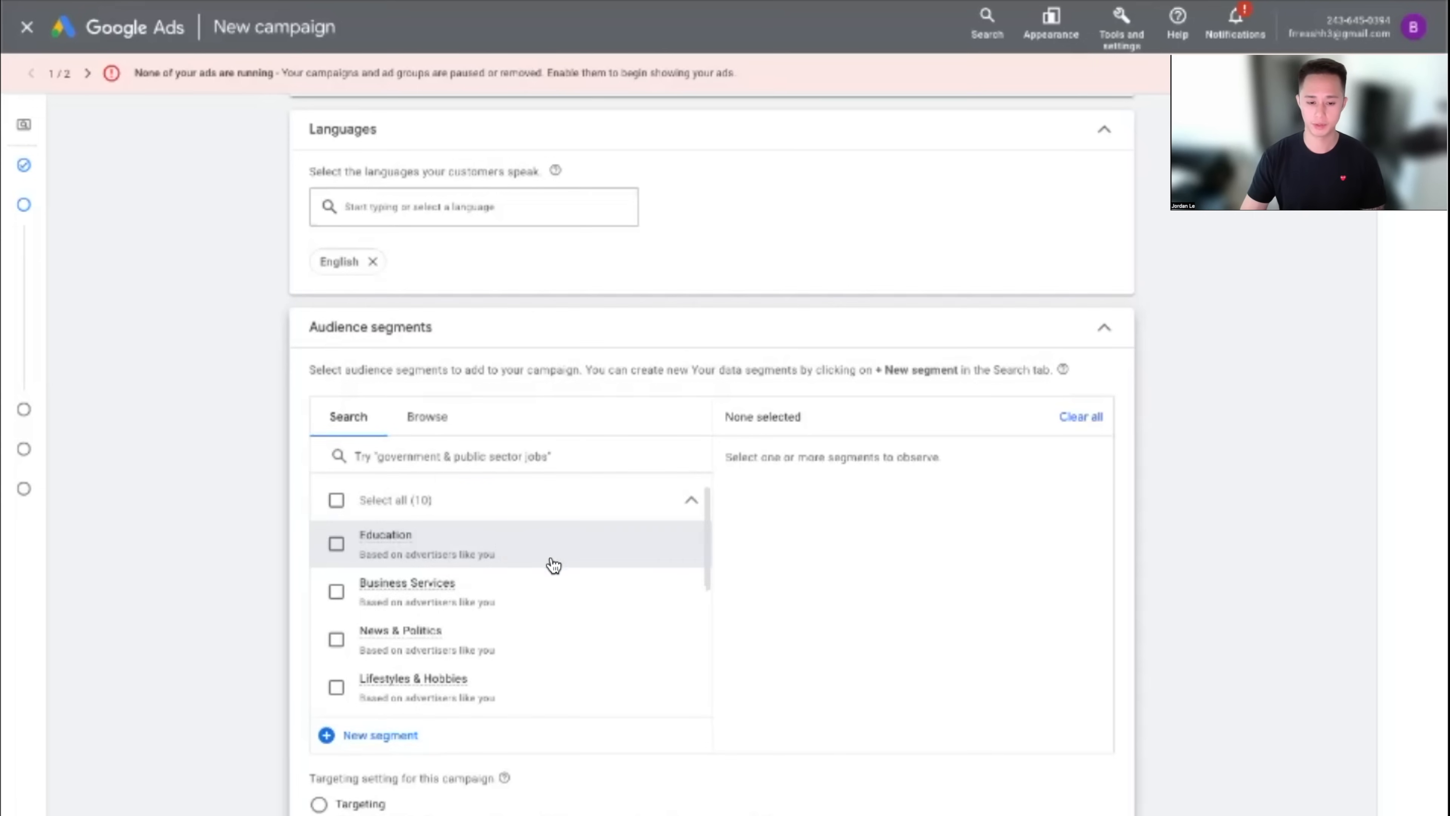
{"action": "scroll", "coordinate": [550, 567], "scroll_direction": "down", "scroll_amount": 5}
{"action": "scroll", "coordinate": [577, 497], "scroll_direction": "up", "scroll_amount": 5}
{"action": "scroll", "coordinate": [1068, 593], "scroll_direction": "down", "scroll_amount": 3}
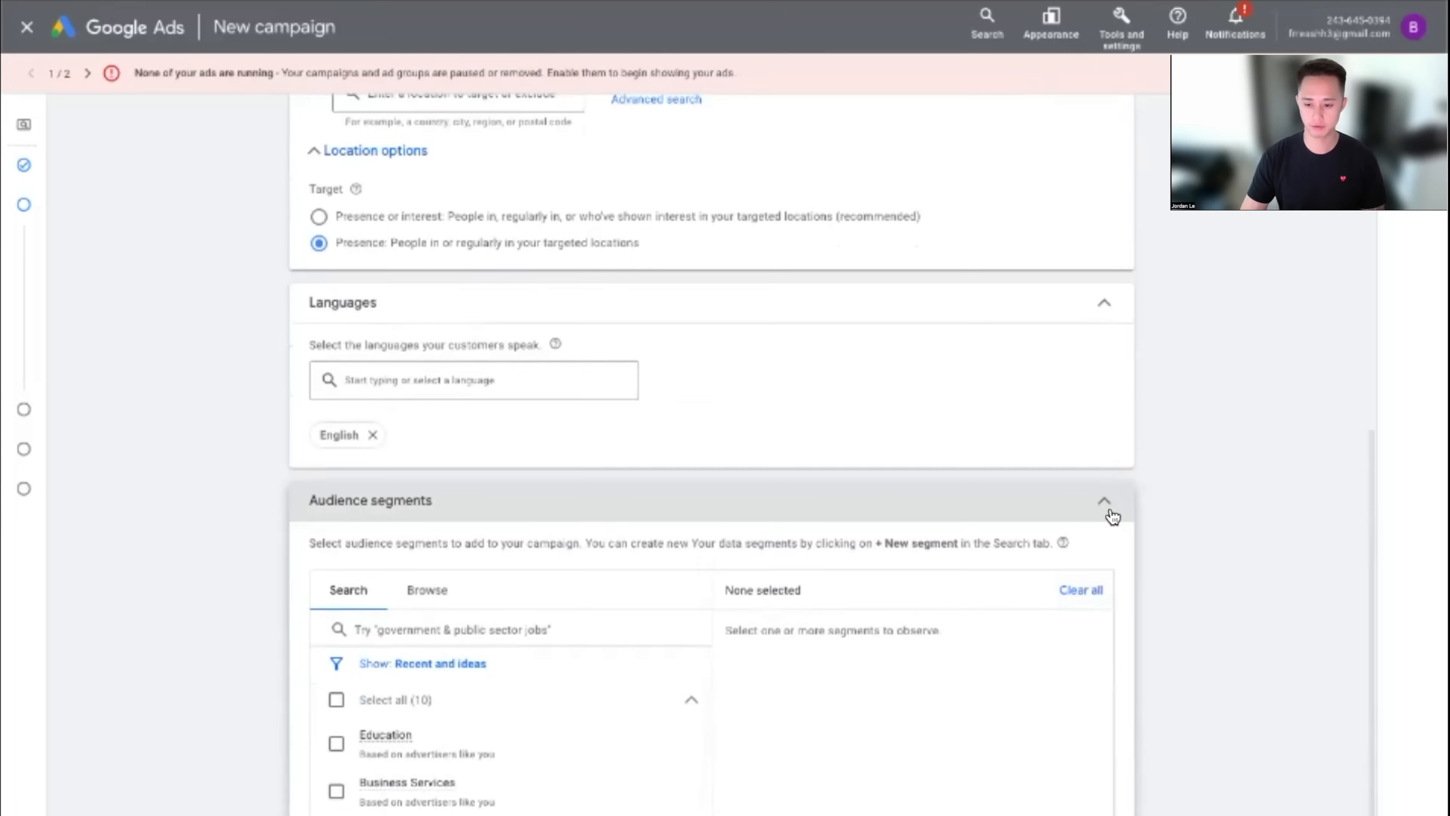
{"action": "left_click", "coordinate": [1105, 503]}
{"action": "scroll", "coordinate": [1179, 512], "scroll_direction": "down", "scroll_amount": 1}
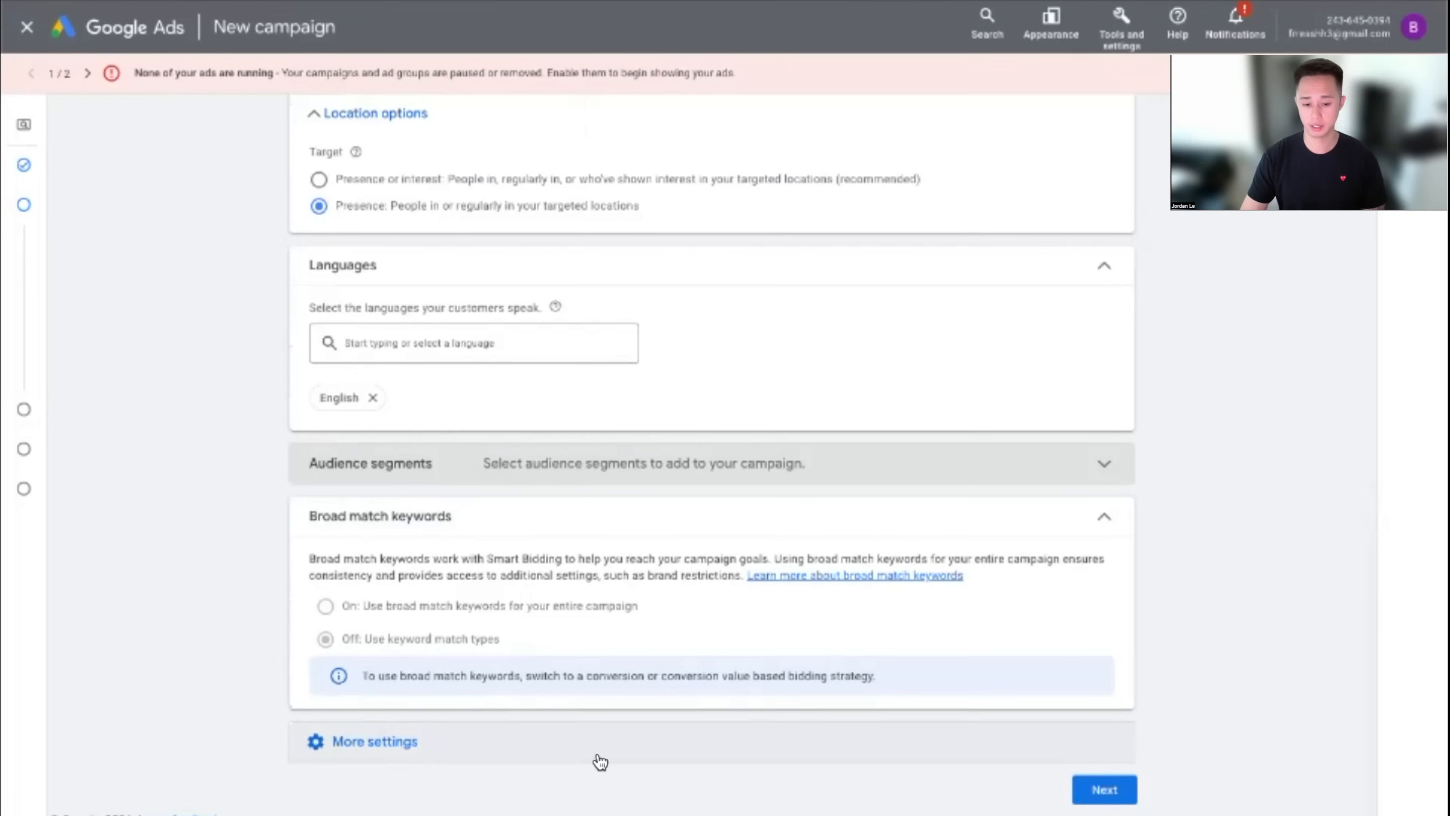
Expand More settings and review Ad rotation, keeping Optimize: Prefer best performing ads
{"action": "left_click", "coordinate": [423, 760]}
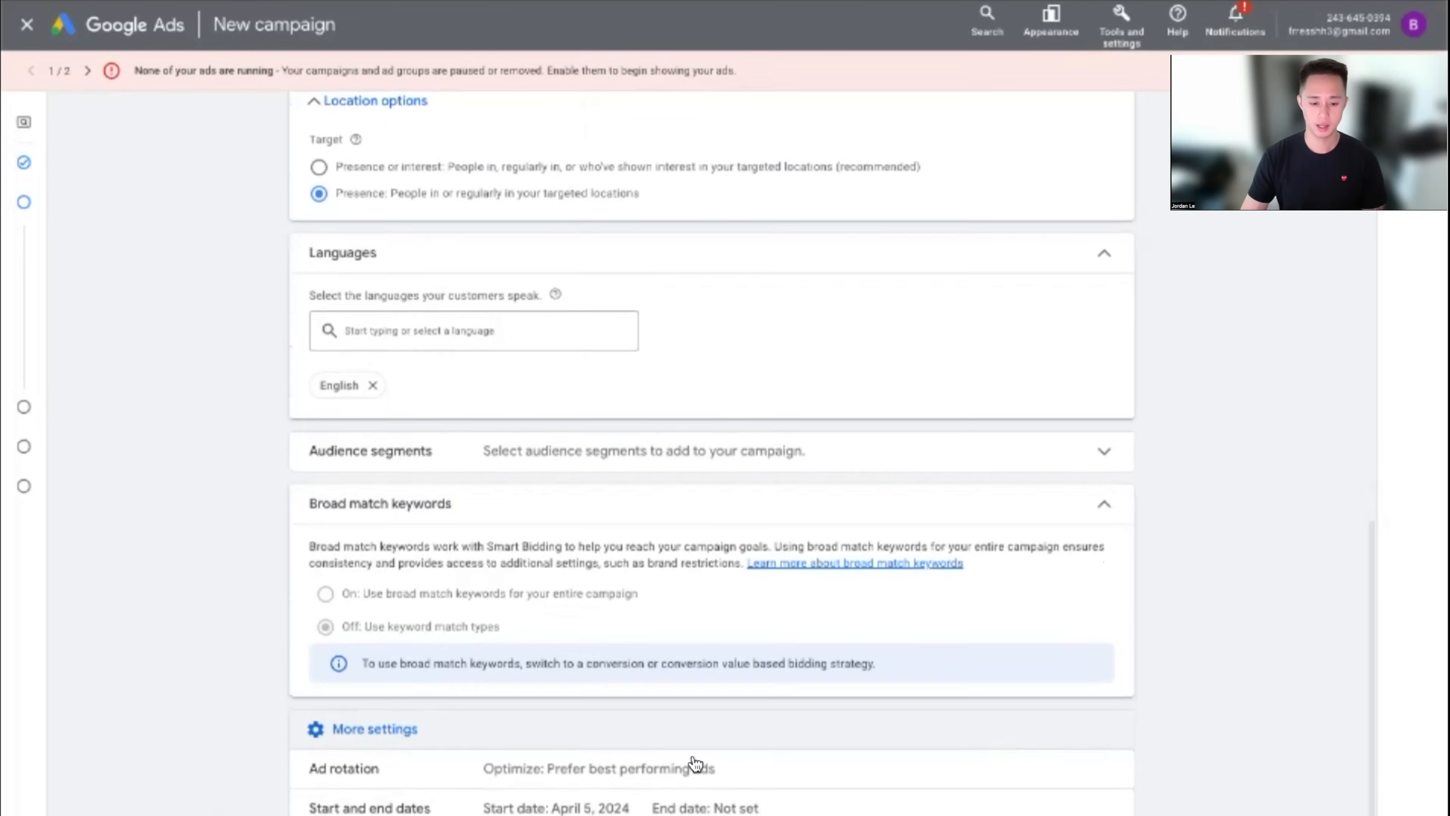
{"action": "left_click", "coordinate": [451, 738]}
{"action": "left_click", "coordinate": [378, 744]}
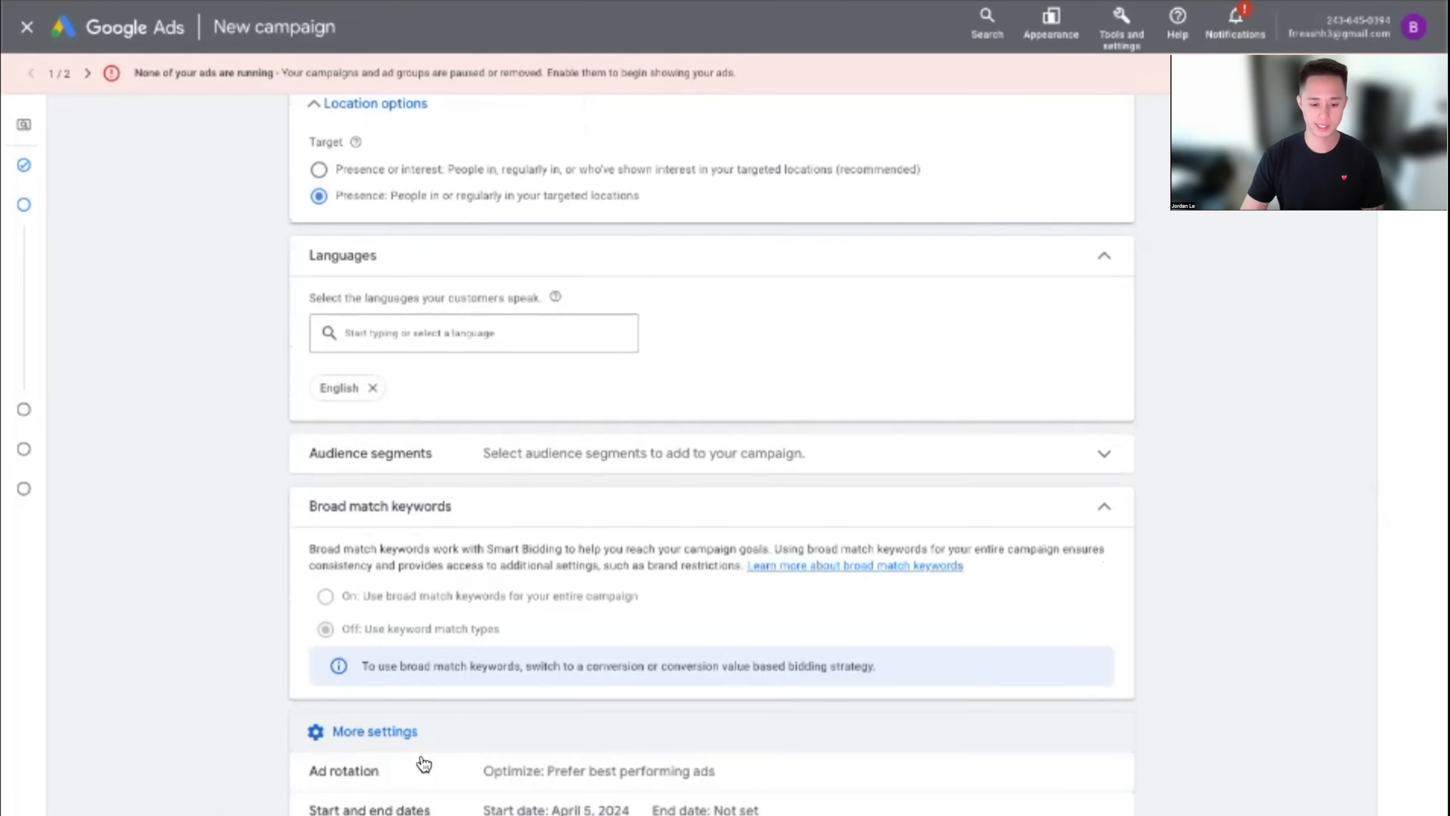
{"action": "left_click", "coordinate": [490, 780]}
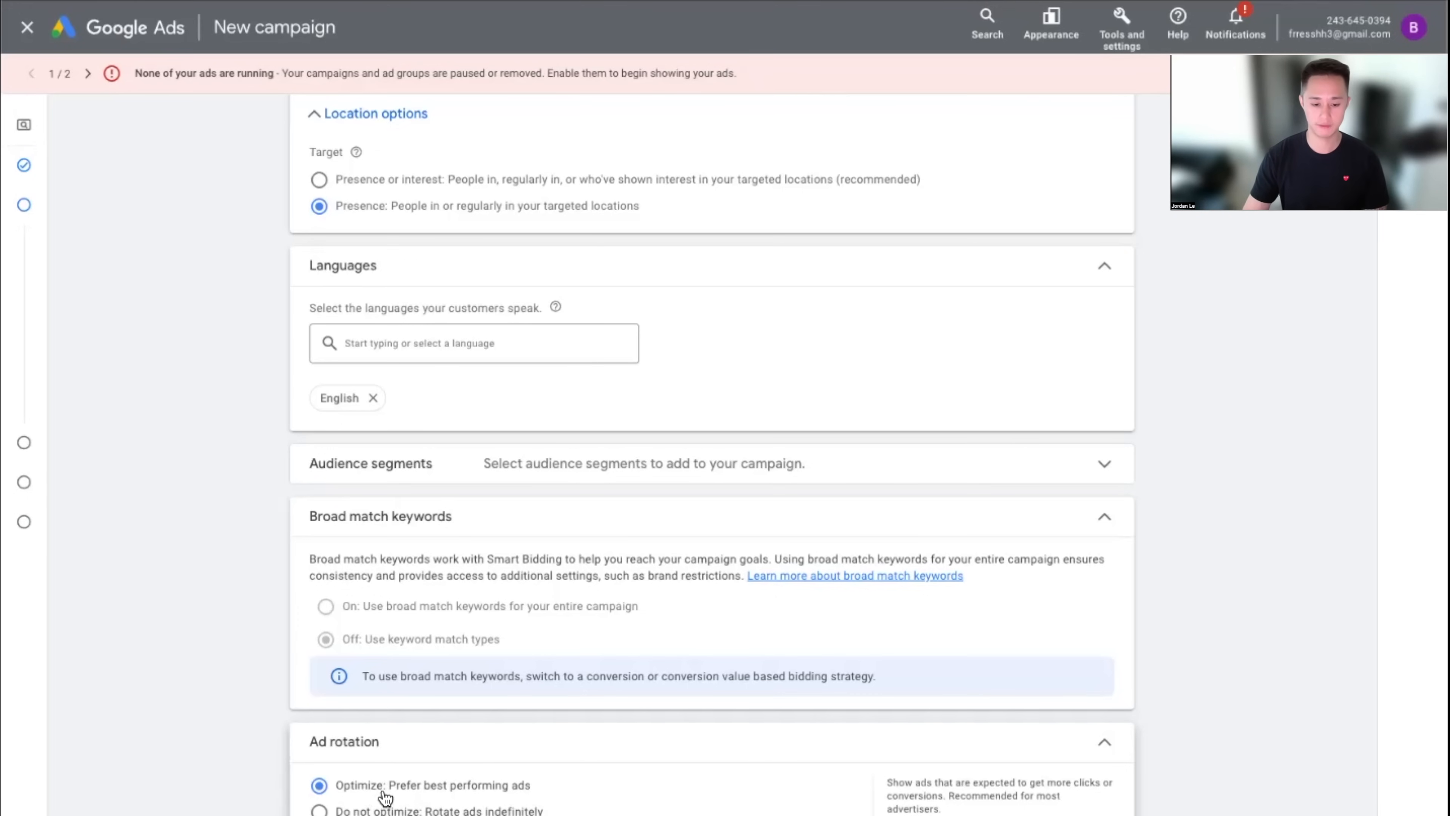
{"action": "left_click", "coordinate": [1137, 740]}
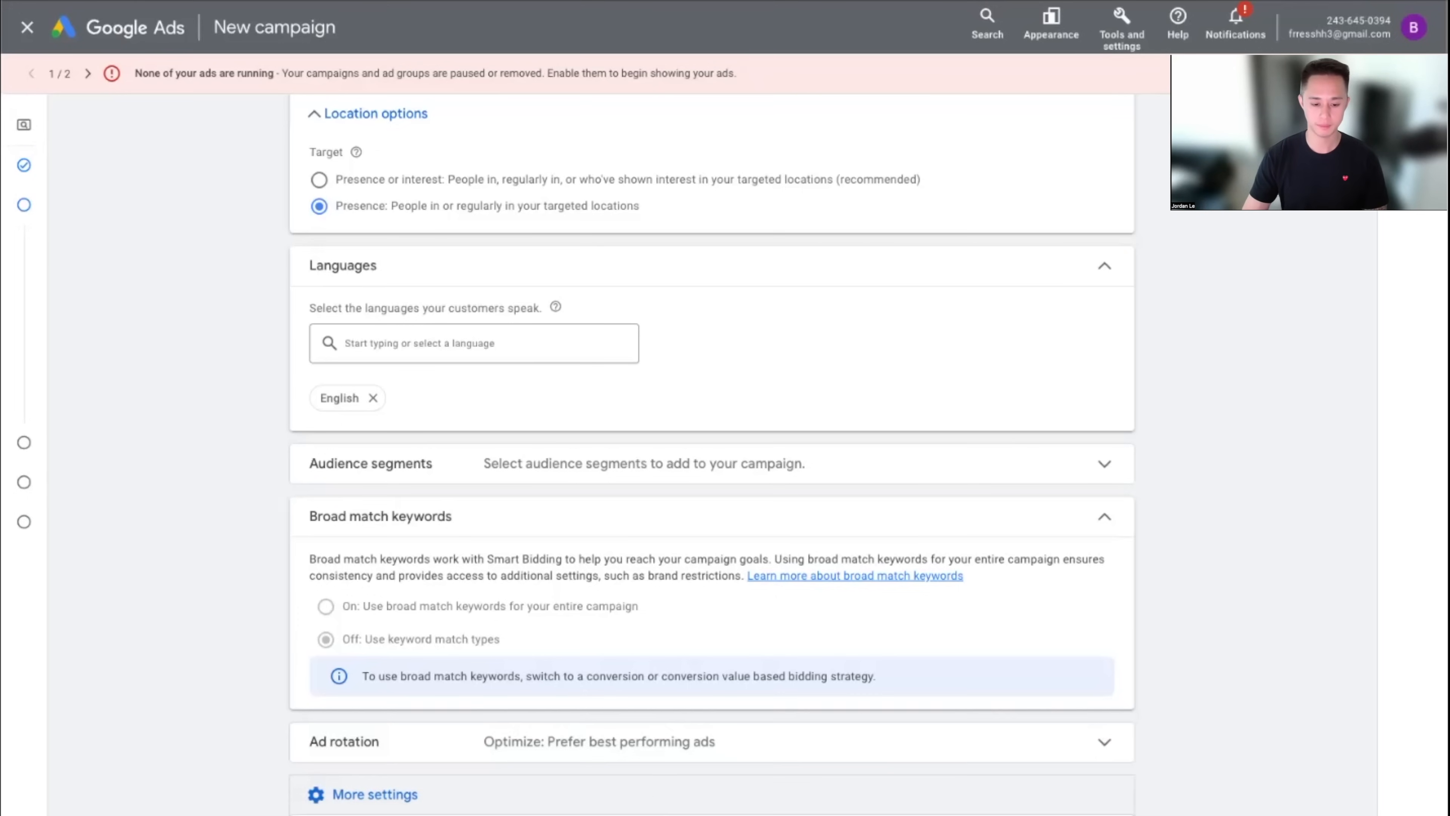
Scroll down to the Ad schedule settings
{"action": "scroll", "coordinate": [542, 790], "scroll_direction": "down", "scroll_amount": 1}
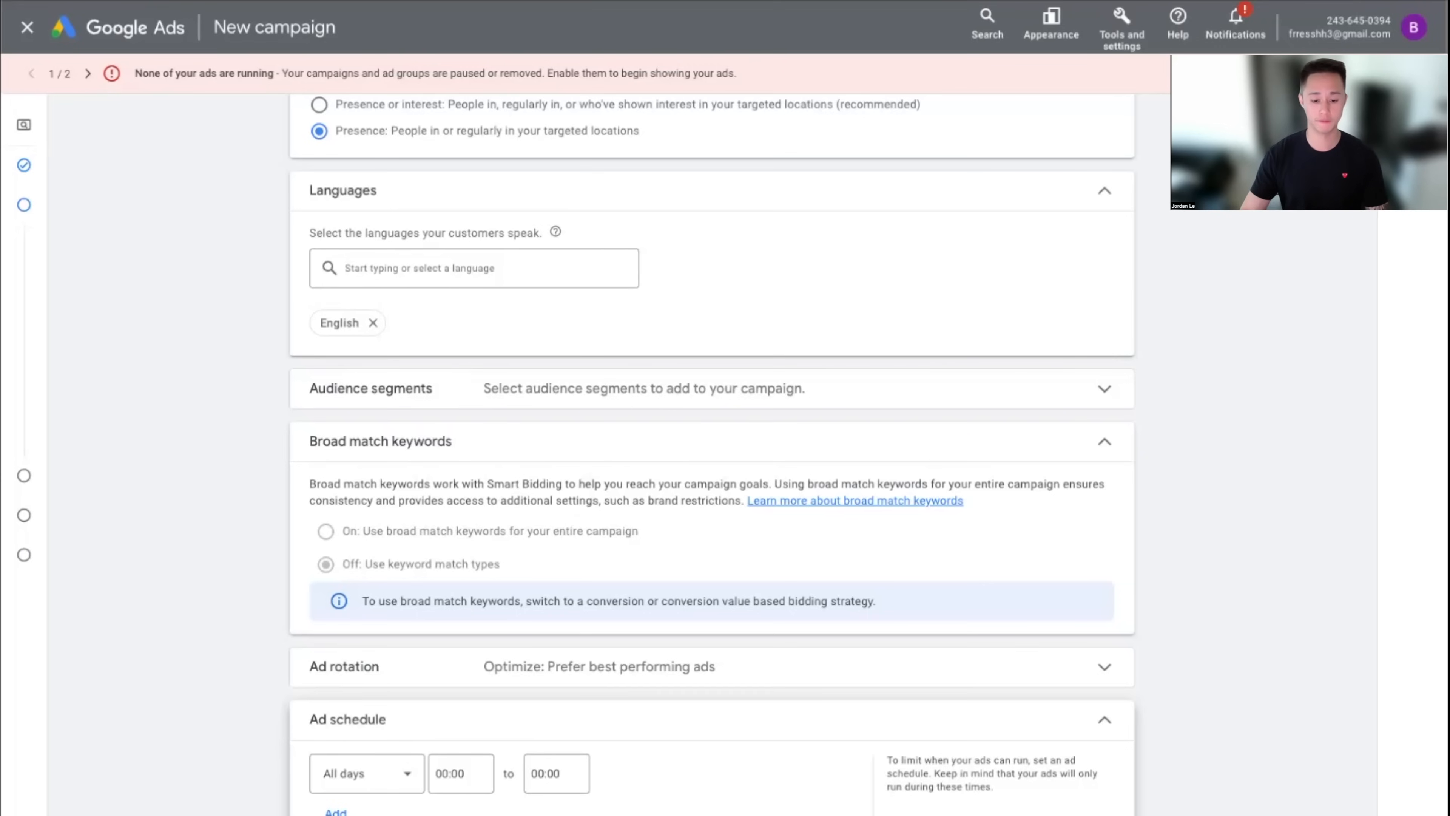
Set the ad schedule days to Mondays - Fridays, leaving times at 00:00–00:00
{"action": "left_click", "coordinate": [379, 772]}
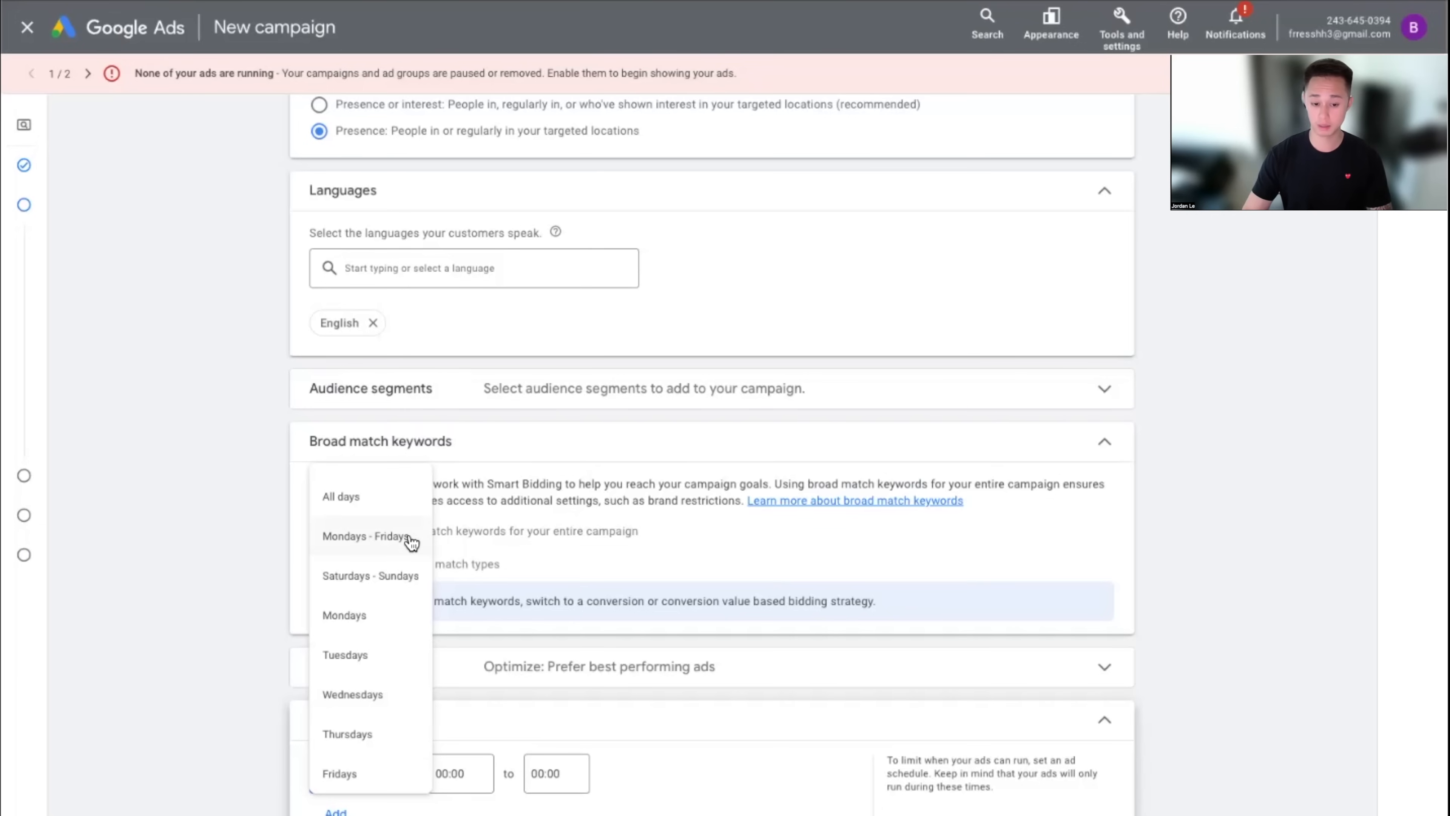
{"action": "left_click", "coordinate": [400, 543]}
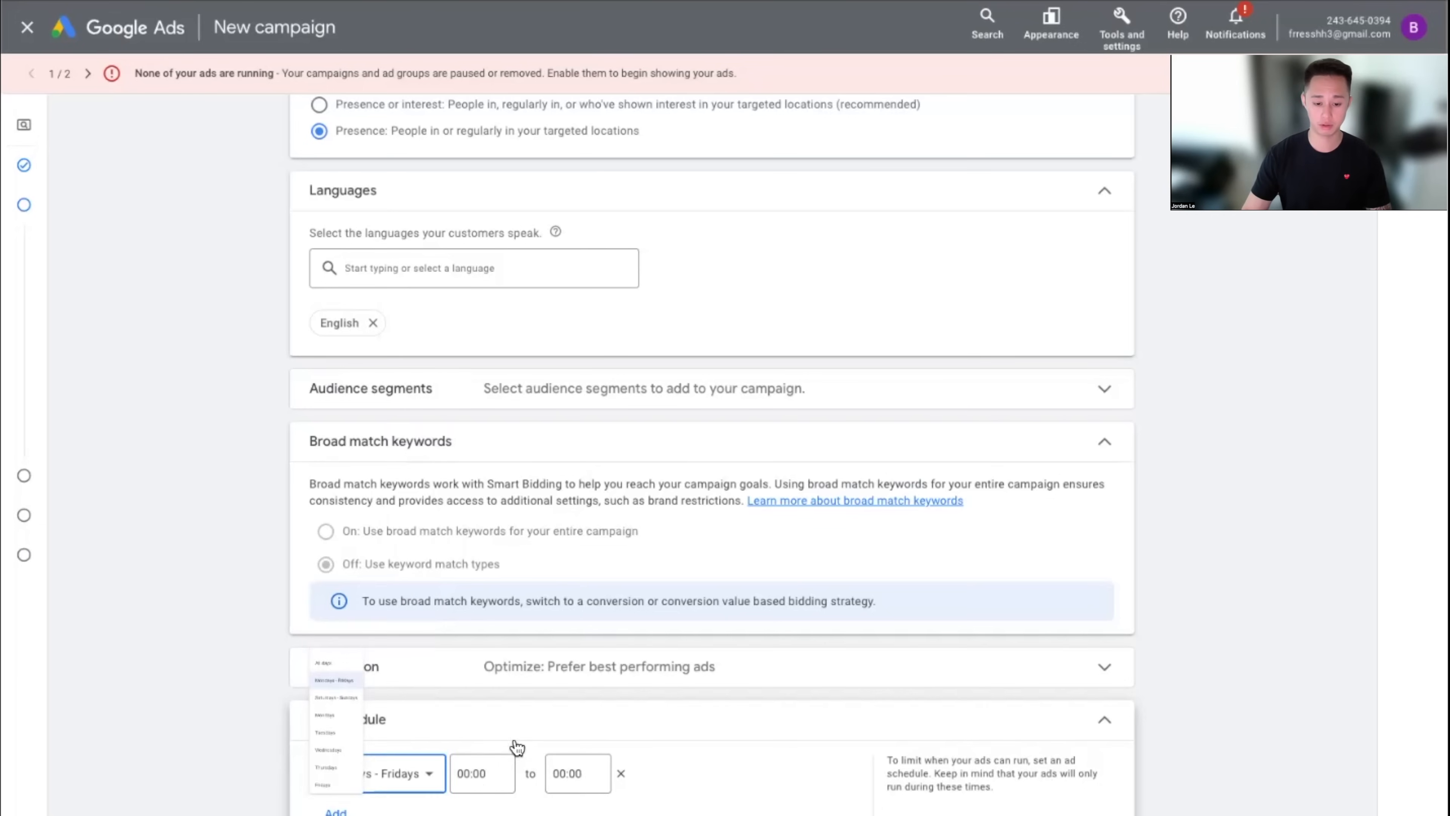
{"action": "left_click", "coordinate": [473, 773]}
{"action": "scroll", "coordinate": [497, 578], "scroll_direction": "down", "scroll_amount": 5}
{"action": "scroll", "coordinate": [496, 579], "scroll_direction": "down", "scroll_amount": 13}
{"action": "left_click", "coordinate": [487, 593]}
Try a Saturdays - Sundays second row, then collapse the schedule with weekdays all day
{"action": "left_click", "coordinate": [336, 811]}
{"action": "left_click", "coordinate": [394, 812]}
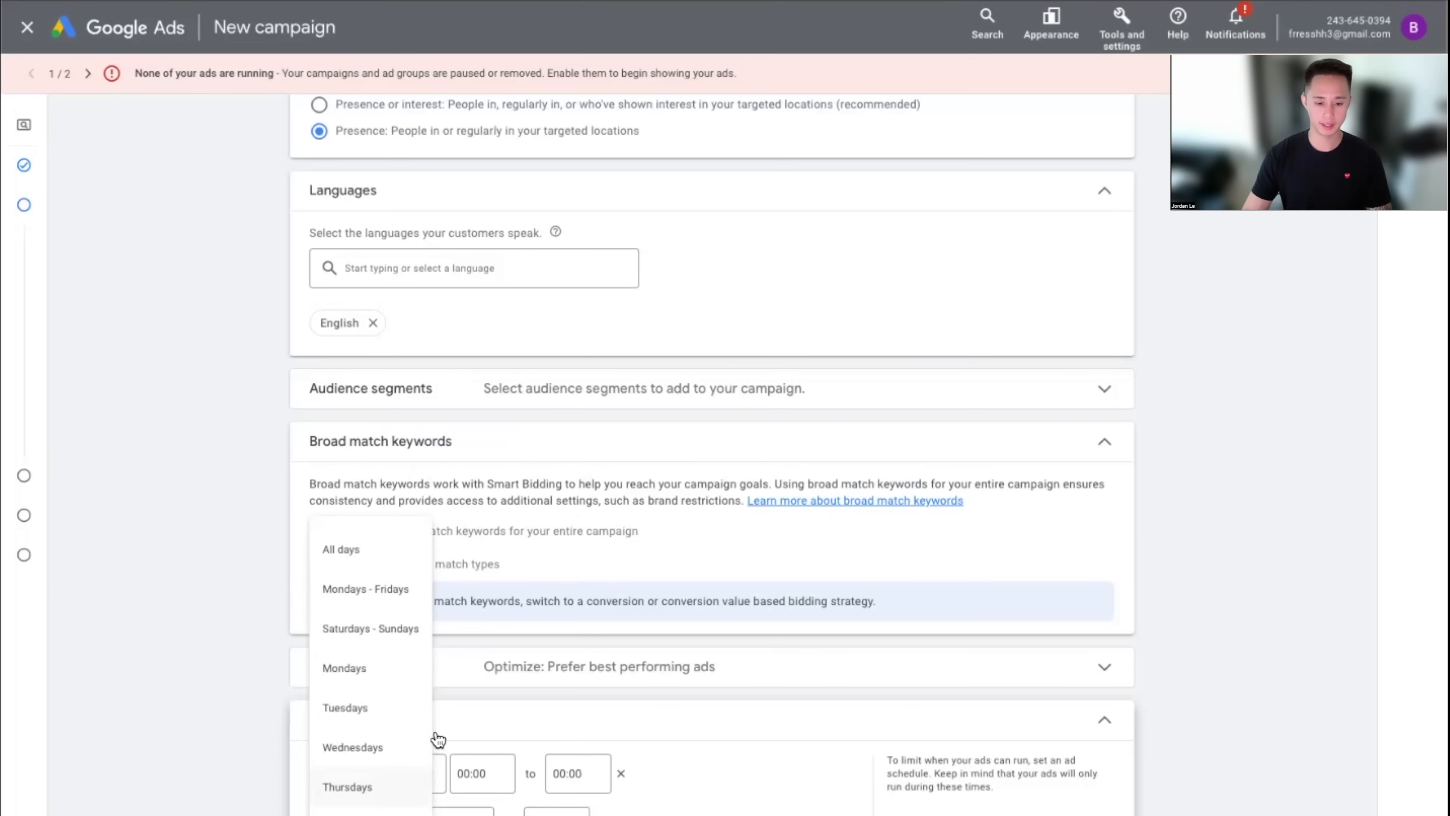
{"action": "left_click", "coordinate": [394, 628]}
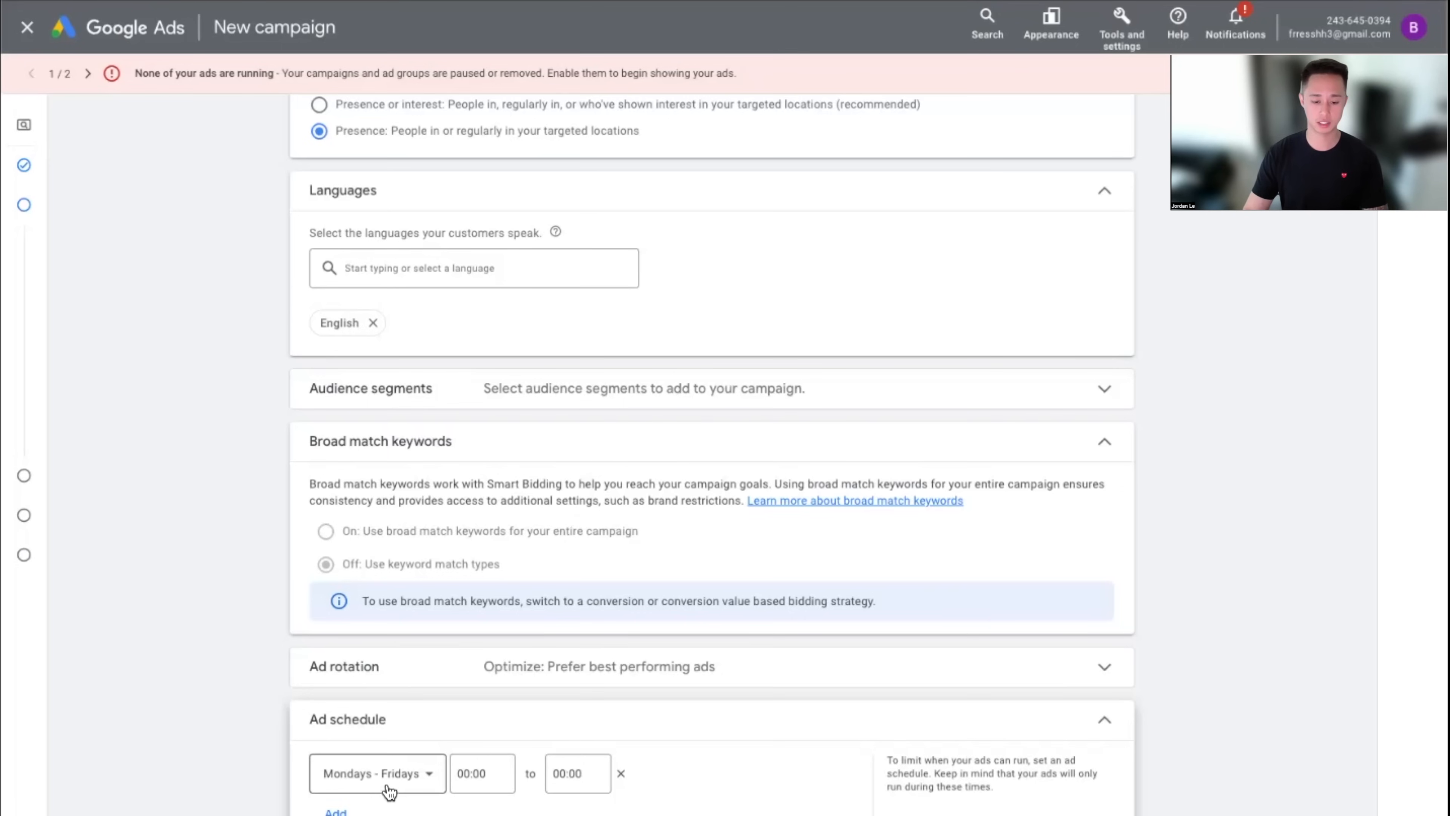
{"action": "left_click", "coordinate": [480, 773]}
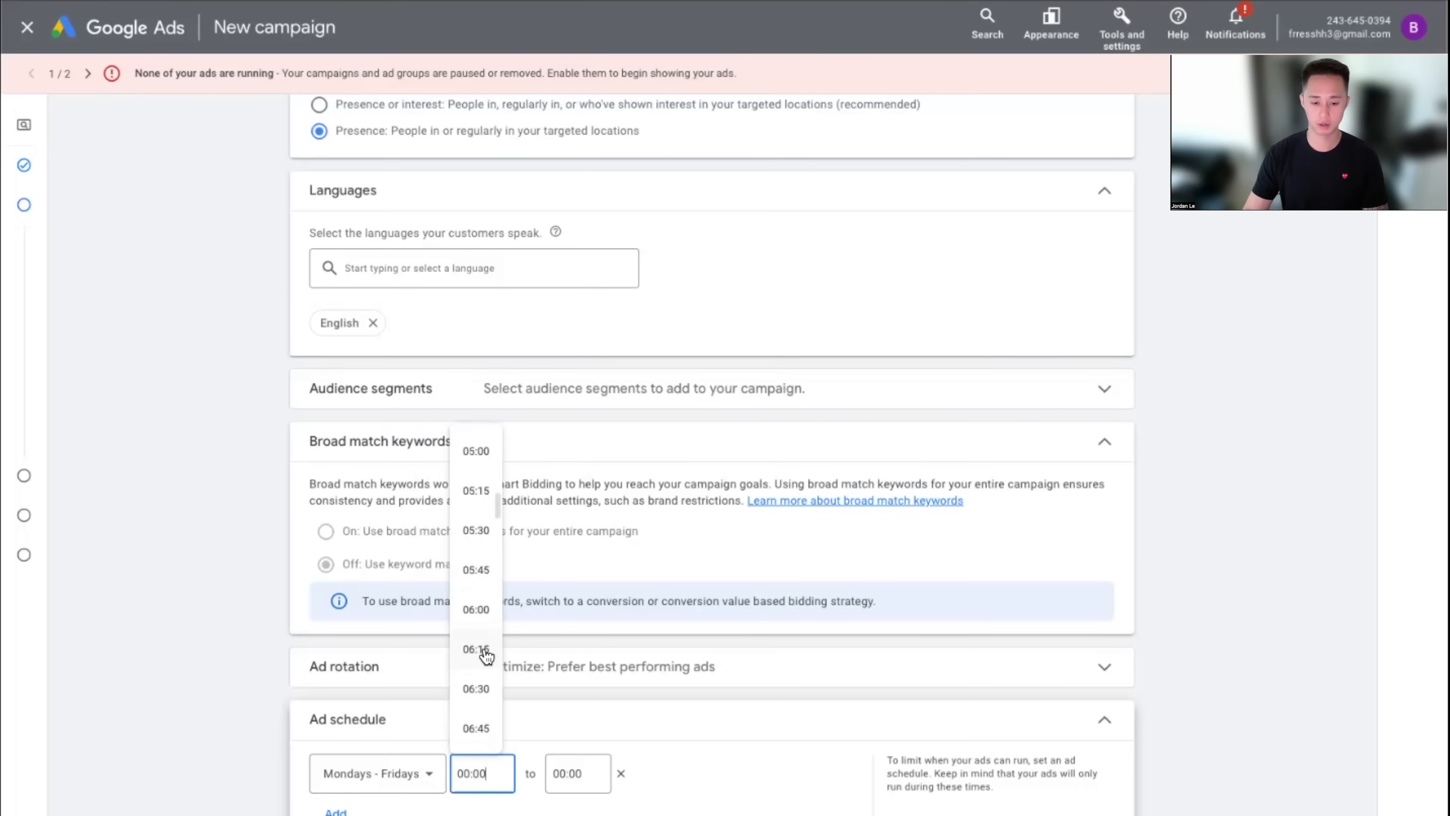
{"action": "scroll", "coordinate": [482, 469], "scroll_direction": "down", "scroll_amount": 12}
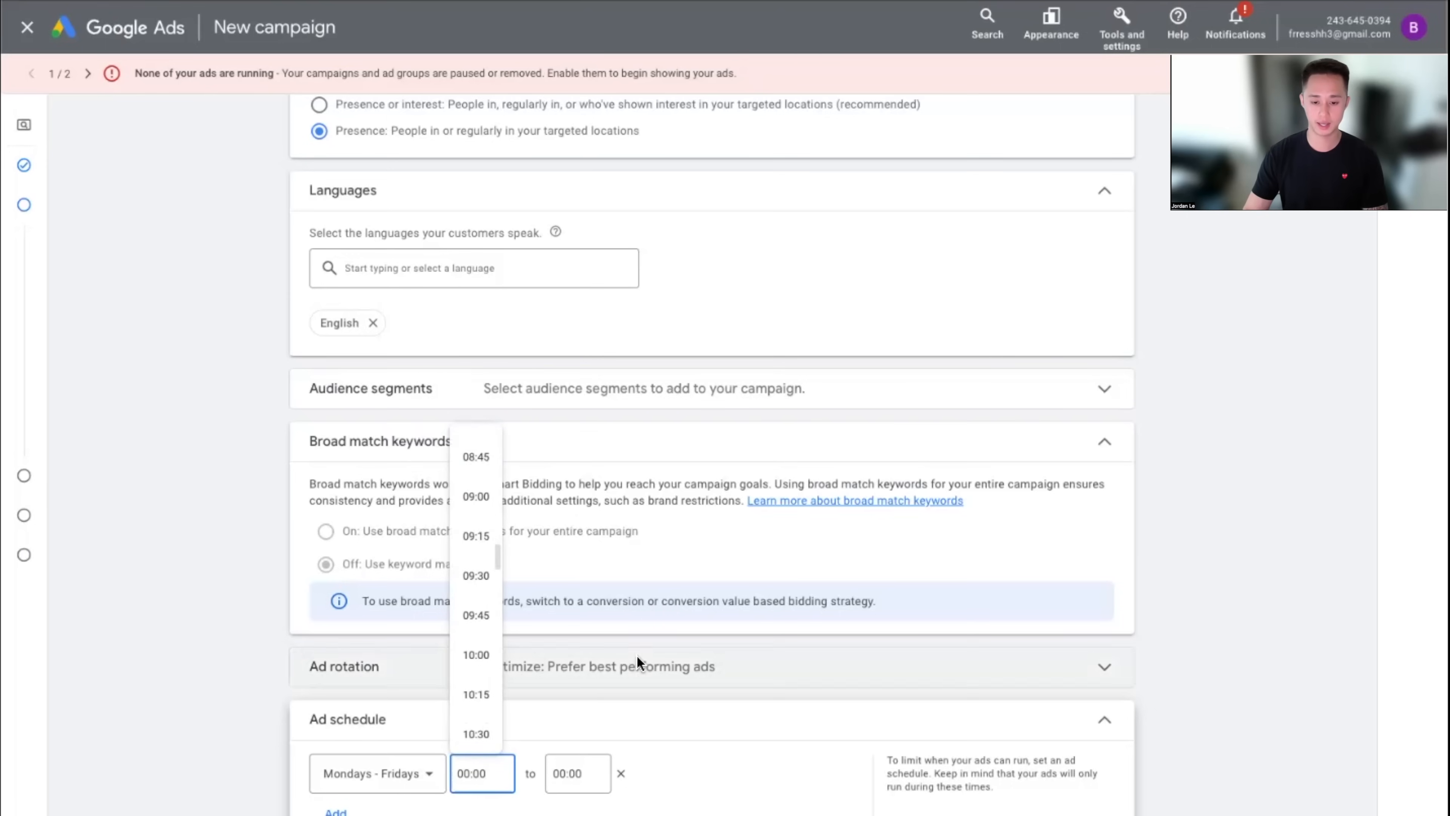
{"action": "left_click", "coordinate": [1105, 721]}
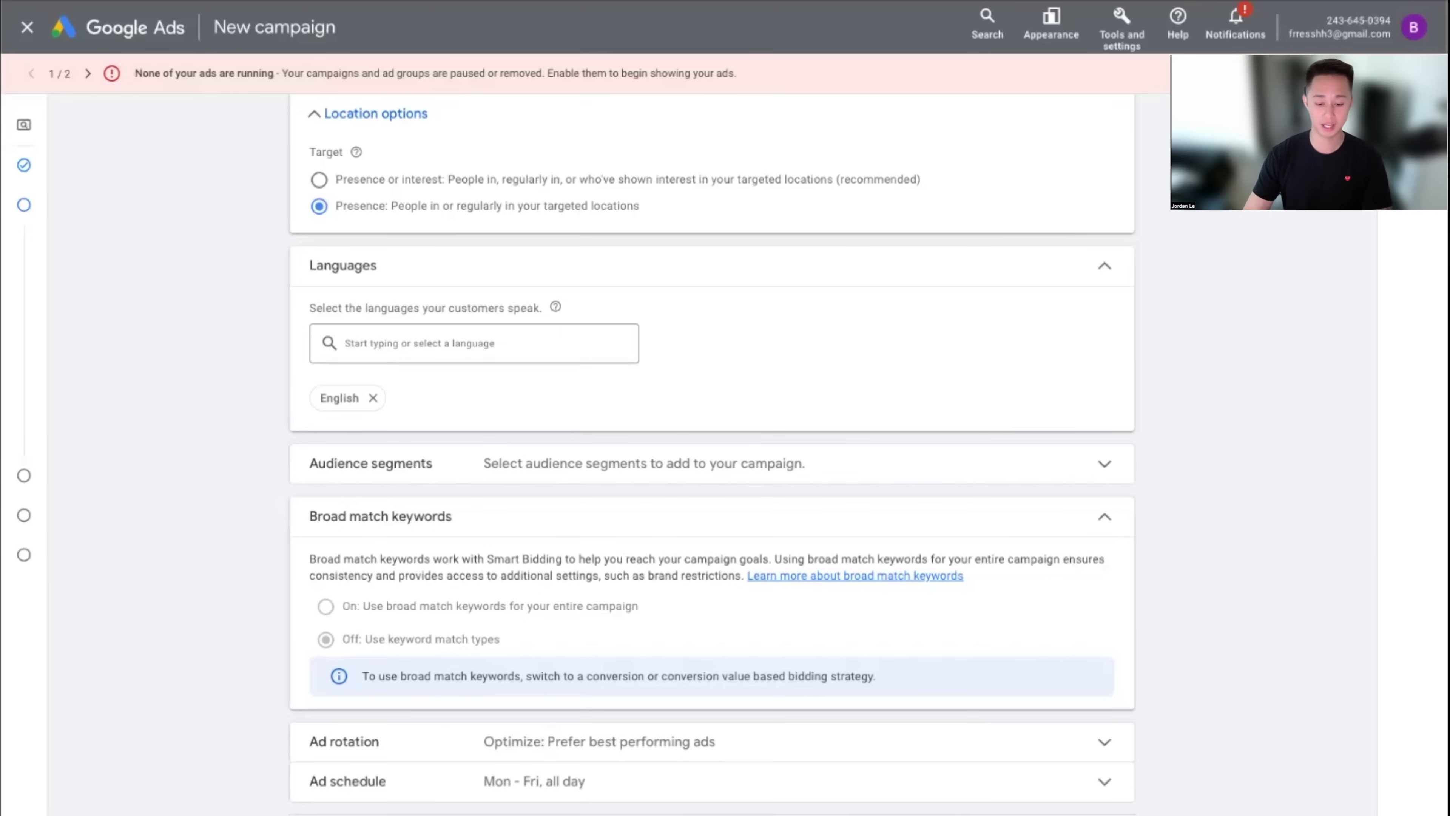
{"action": "scroll", "coordinate": [713, 457], "scroll_direction": "down", "scroll_amount": 1}
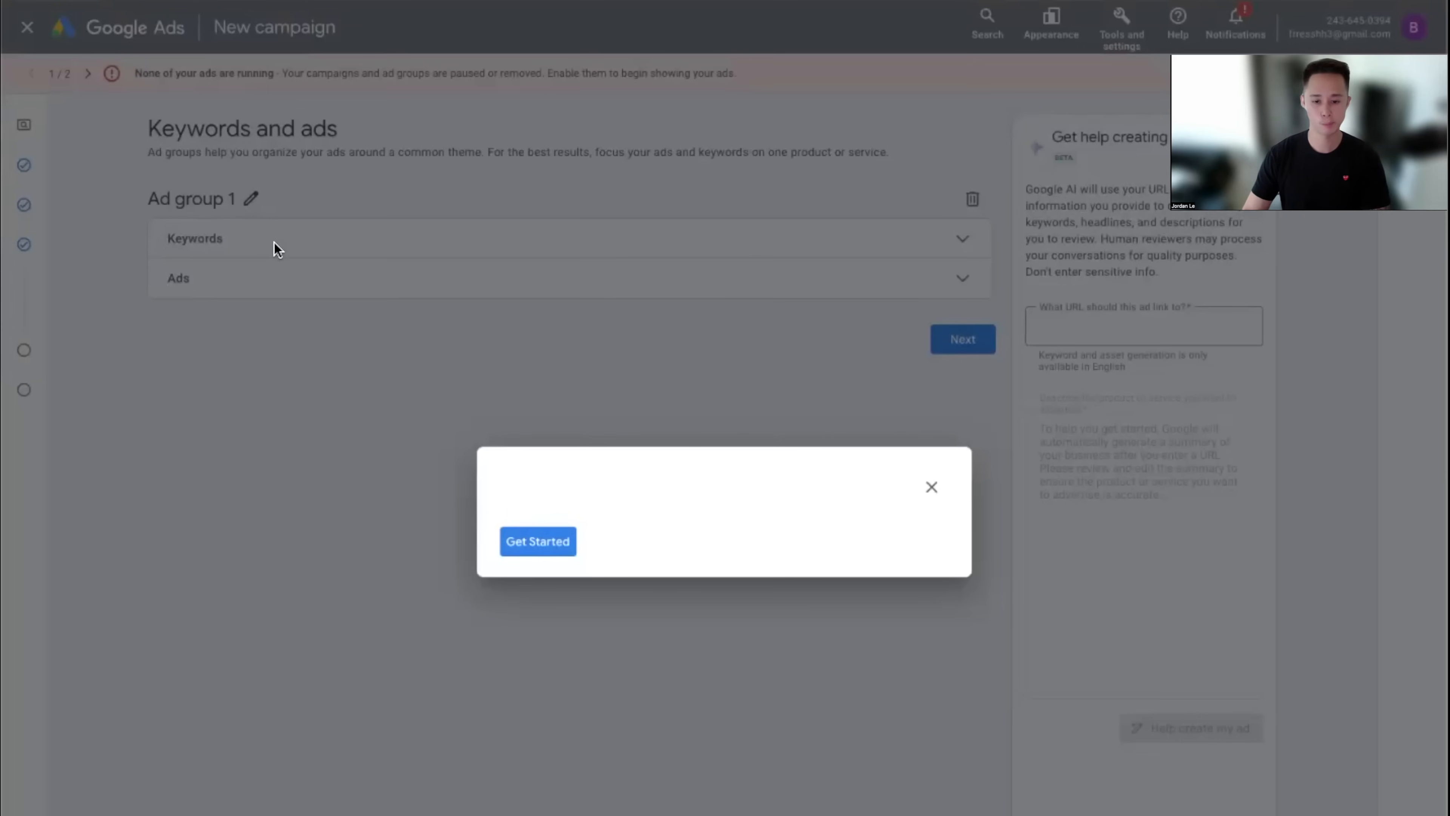
Dismiss the getting-started guide and go to Ad group 1's Keywords
{"action": "left_click", "coordinate": [933, 488]}
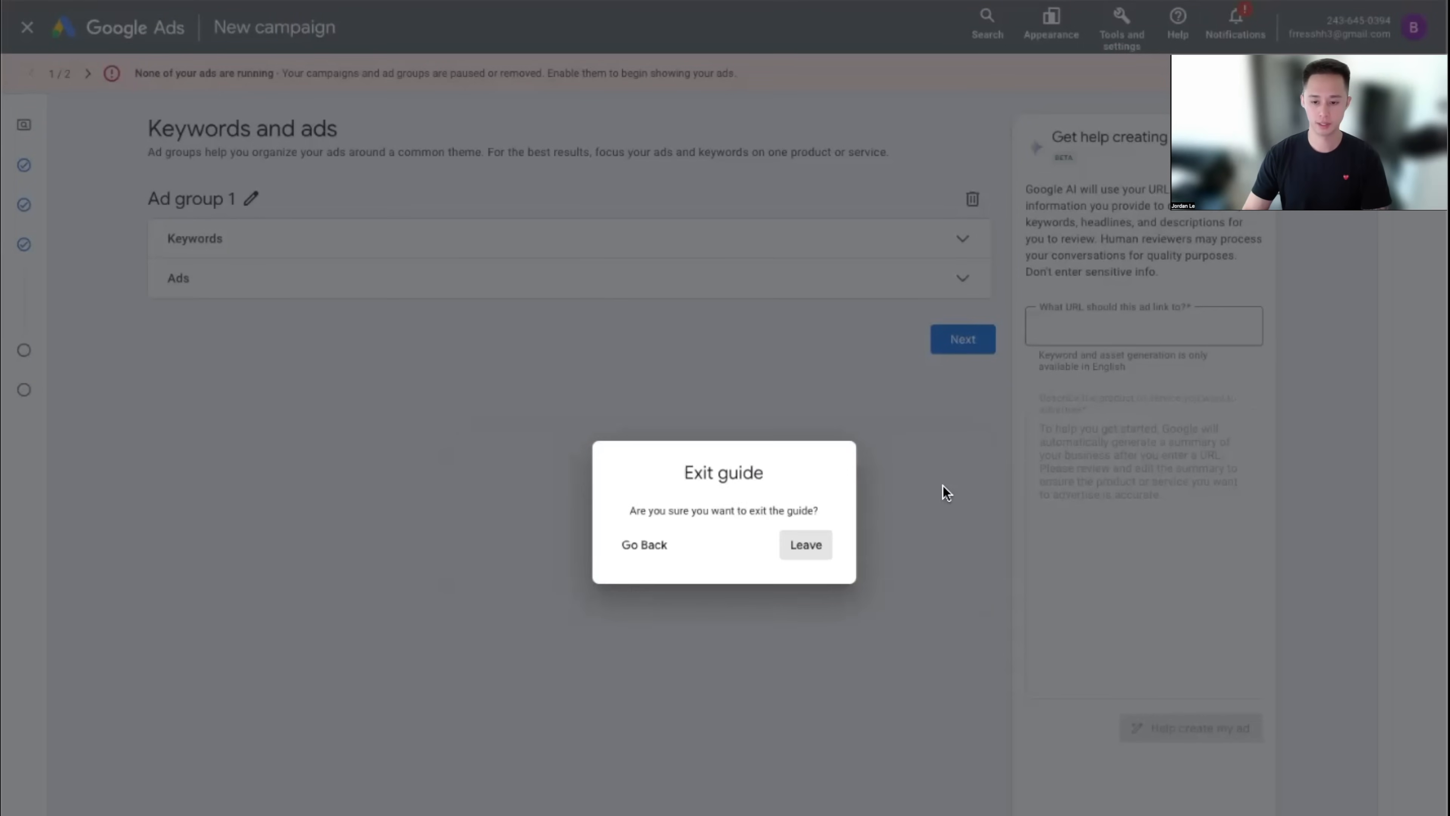
{"action": "left_click", "coordinate": [783, 547]}
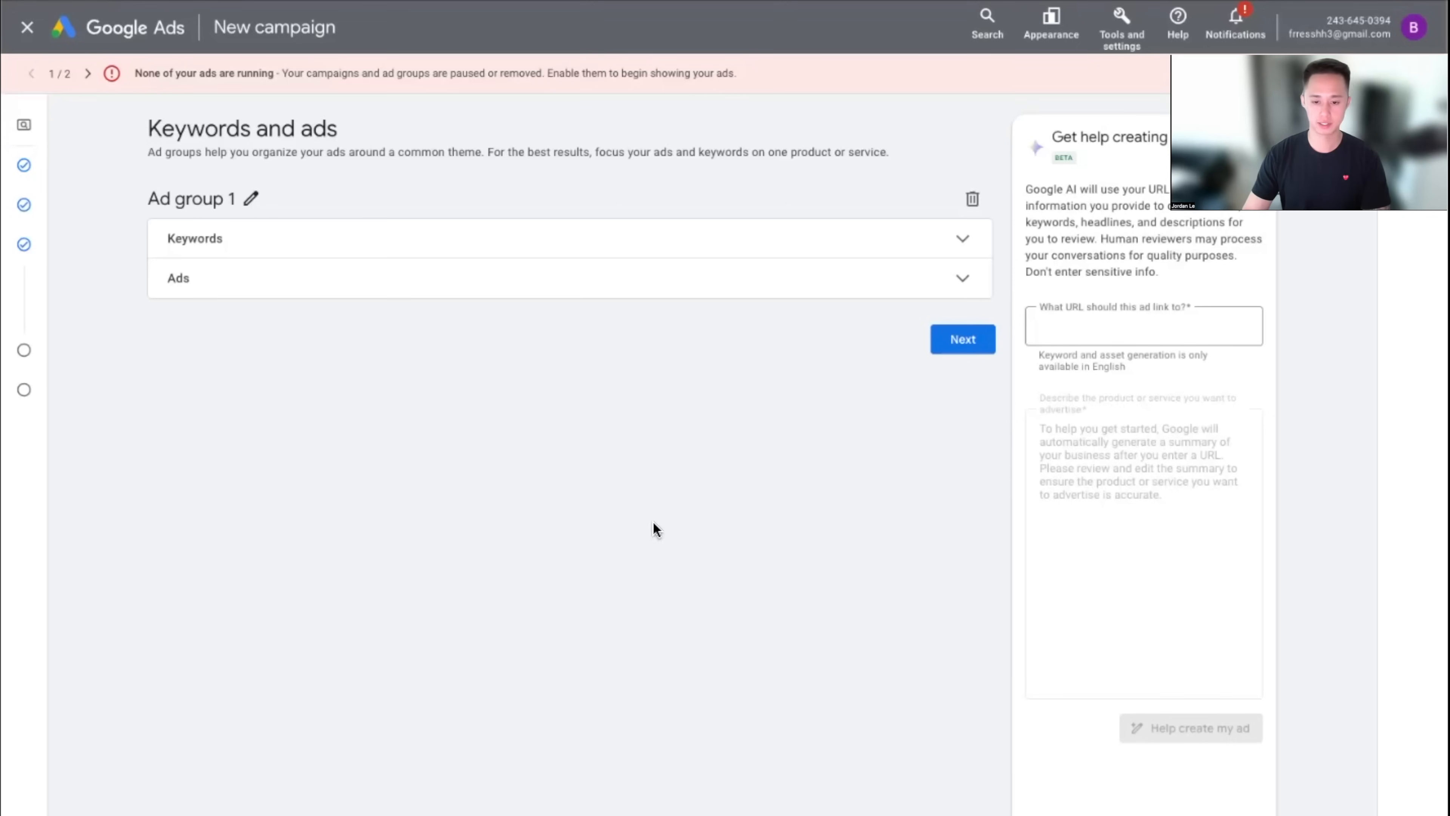
{"action": "left_click", "coordinate": [743, 243]}
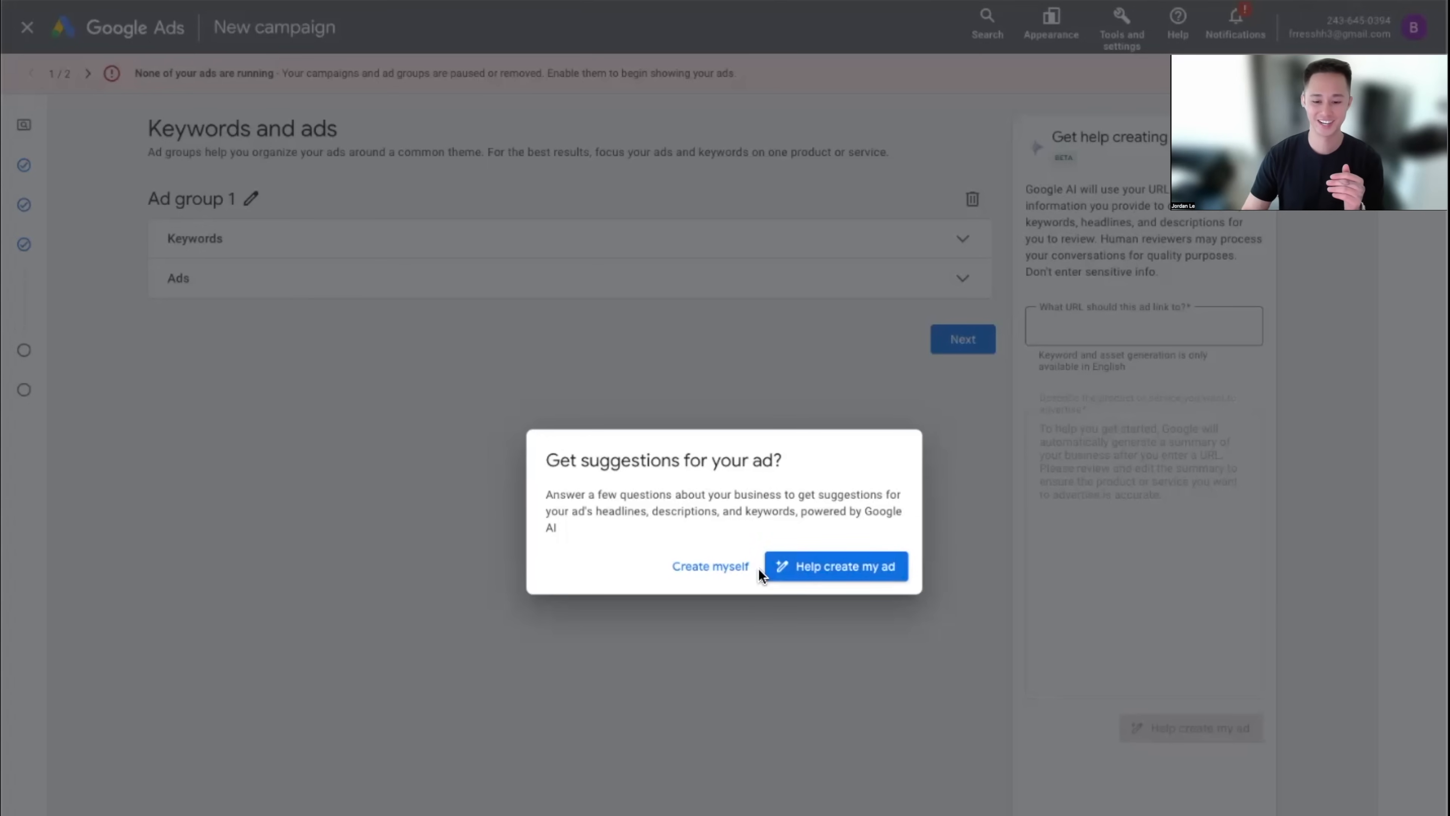
Choose 'Create myself' to write the ad and keywords without AI suggestions
{"action": "left_click", "coordinate": [710, 567]}
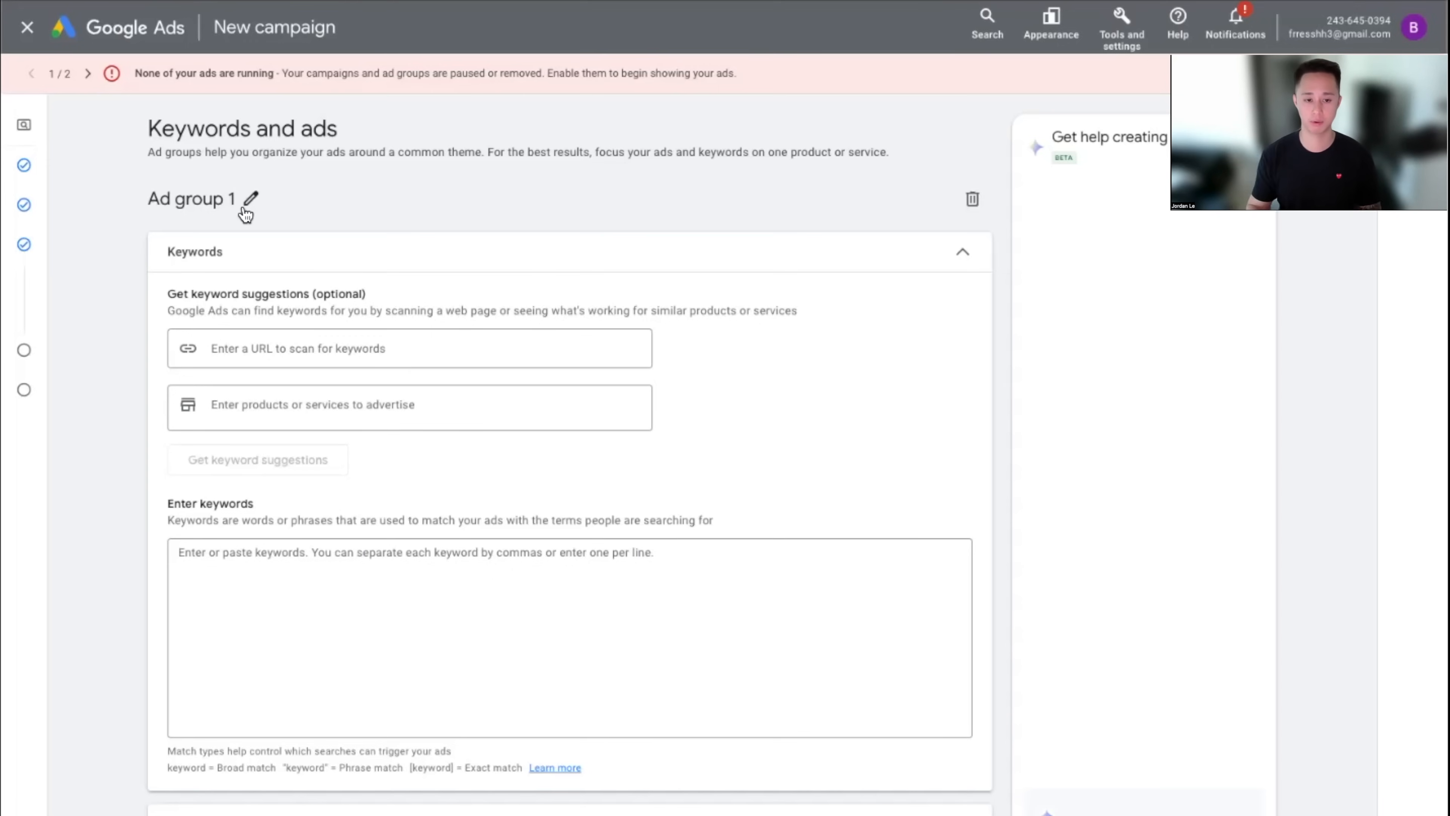
Open Ad group 1's name for editing, select it, and start typing 'Plumb'
{"action": "left_click", "coordinate": [249, 200]}
{"action": "left_click_drag", "start_coordinate": [257, 210], "coordinate": [143, 204]}
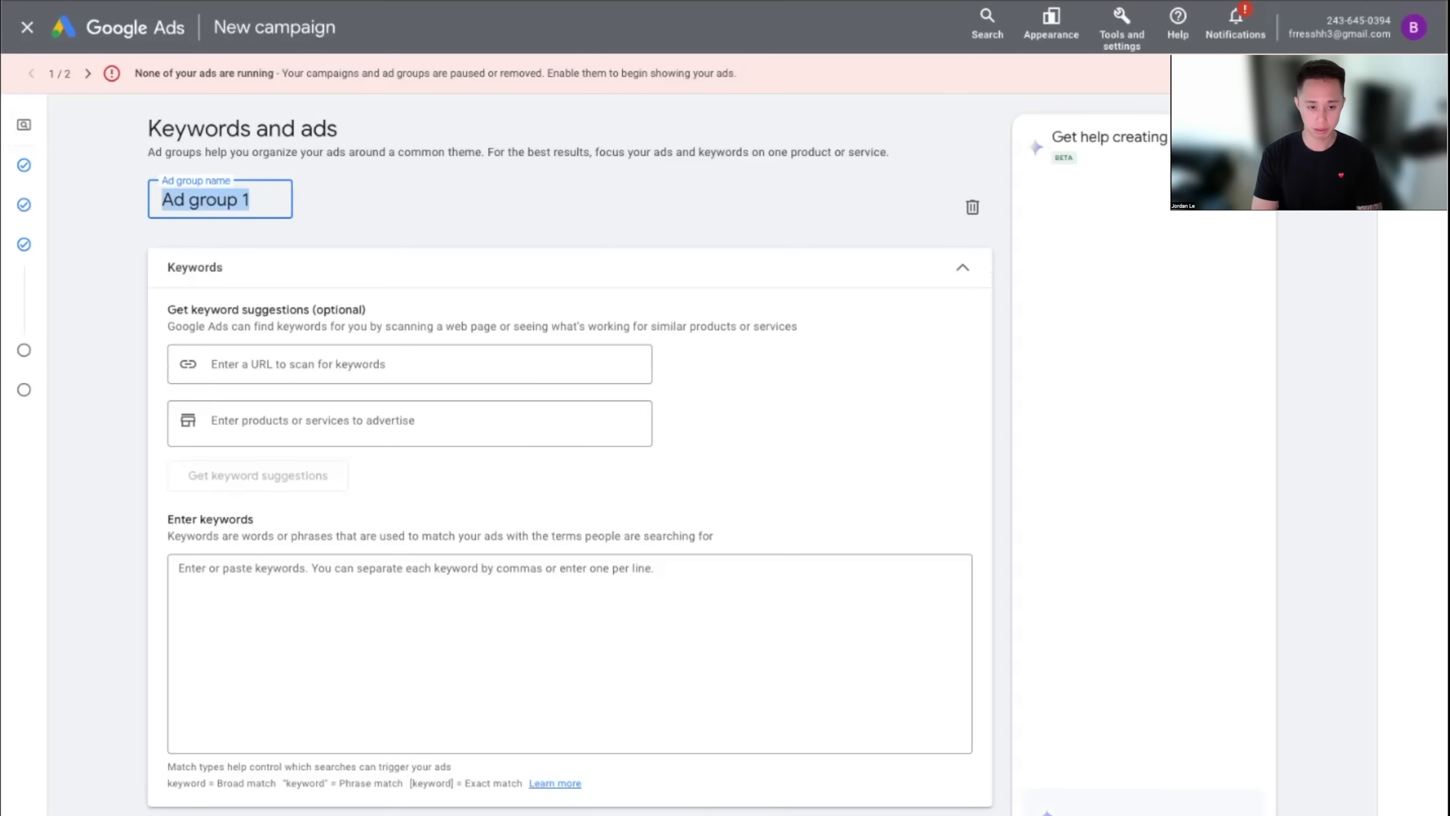
{"action": "type", "text": "Plumber"}
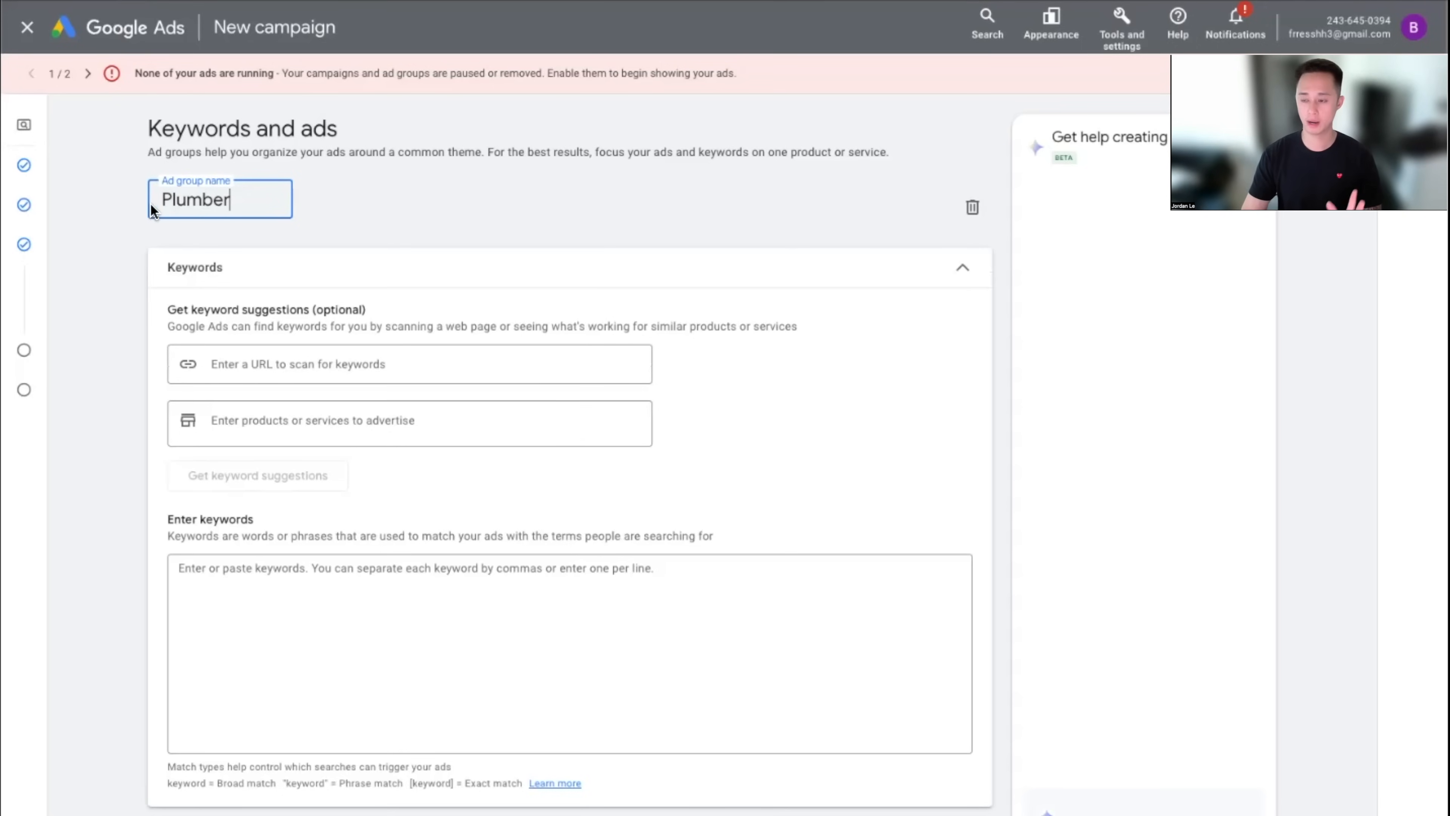
Enter 'plumbing' as the first keyword, correcting typos
{"action": "left_click", "coordinate": [426, 592]}
{"action": "type", "text": "pu"}
{"action": "key", "text": "BackSpace"}
{"action": "type", "text": "lumbing k"}
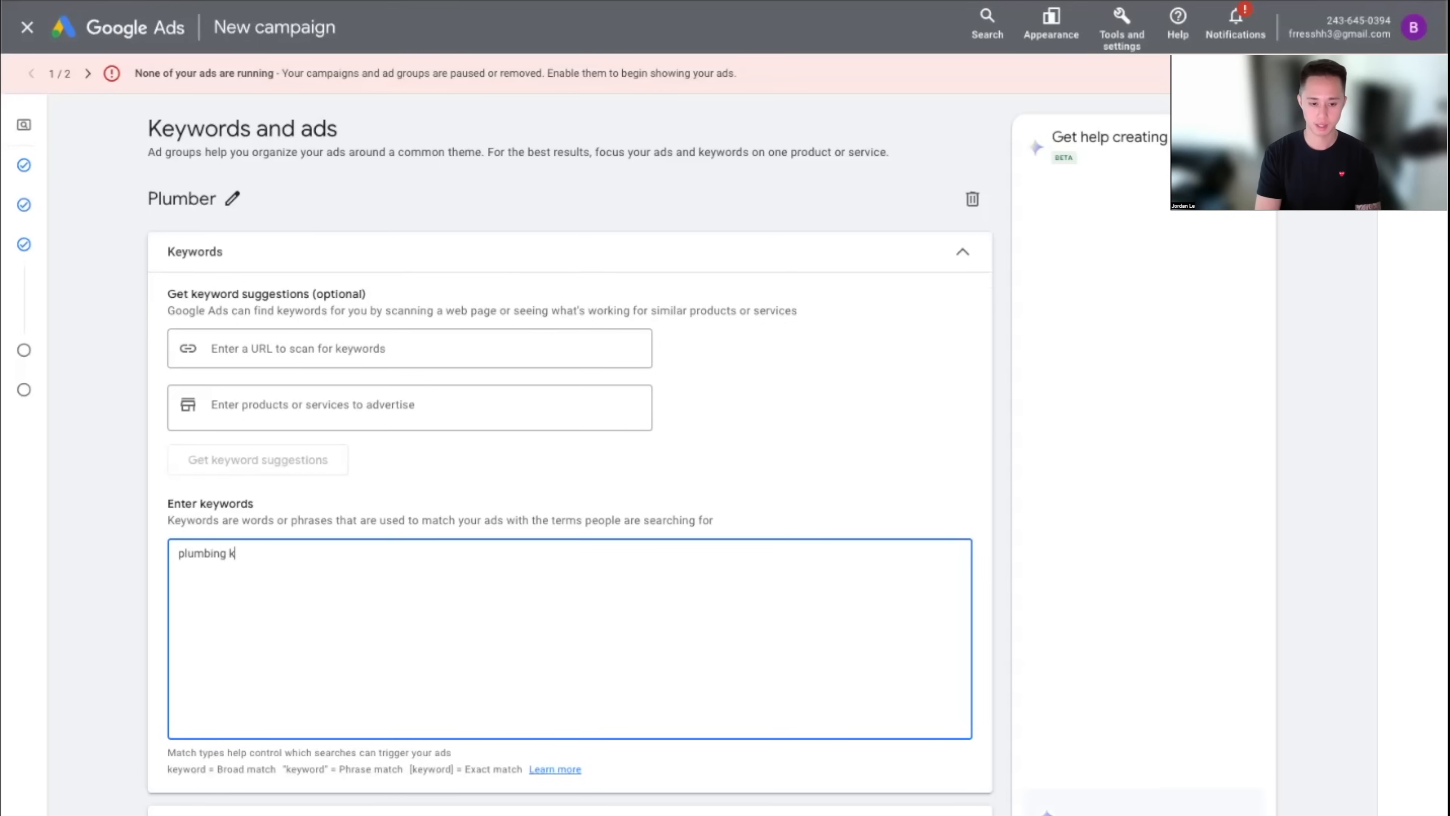
{"action": "key", "text": "BackSpace"}
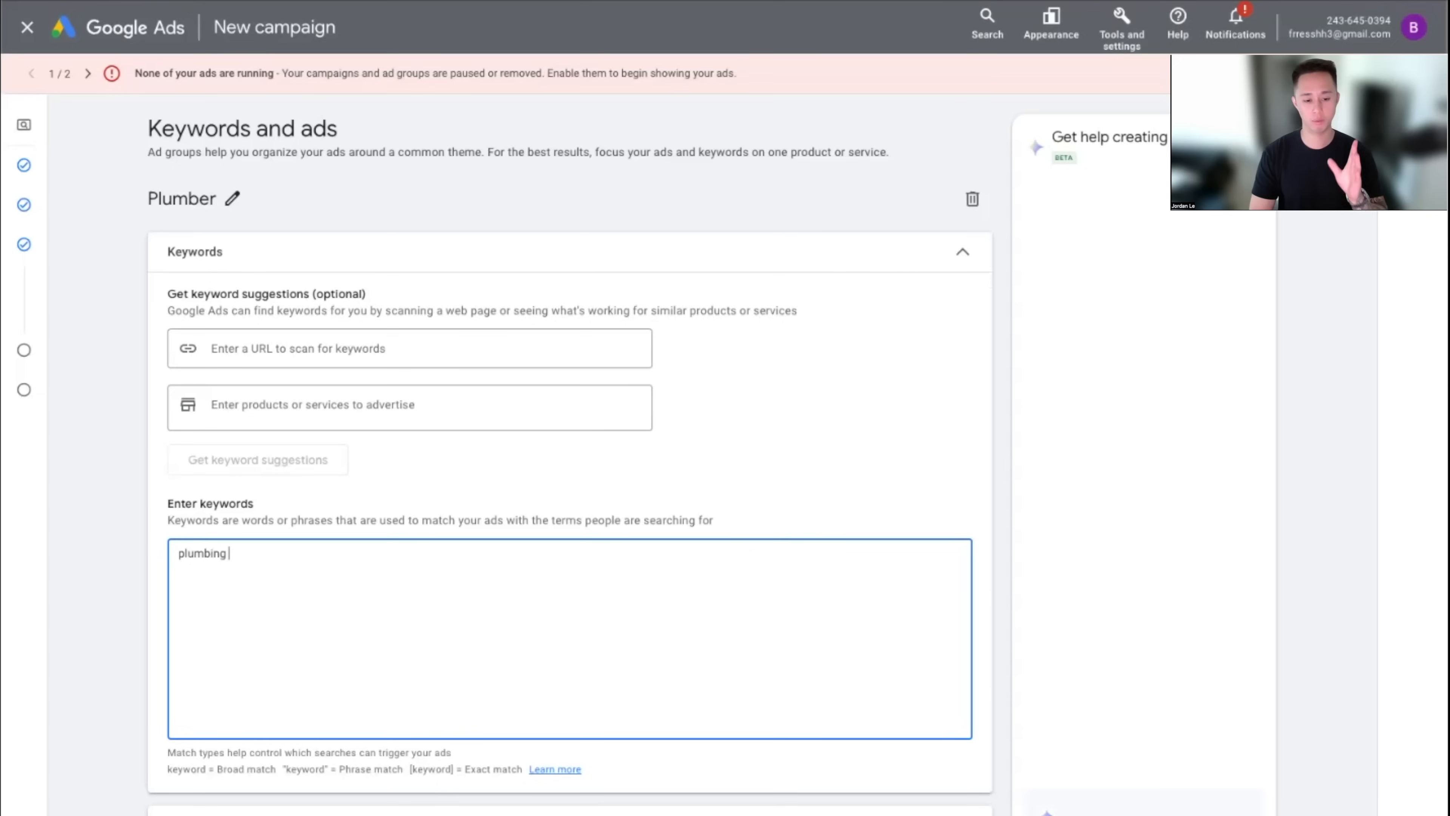
{"action": "key", "text": "Return"}
Add keywords drain cleaning, hydro jetting and water heater on separate lines
{"action": "type", "text": "drain cleaning"}
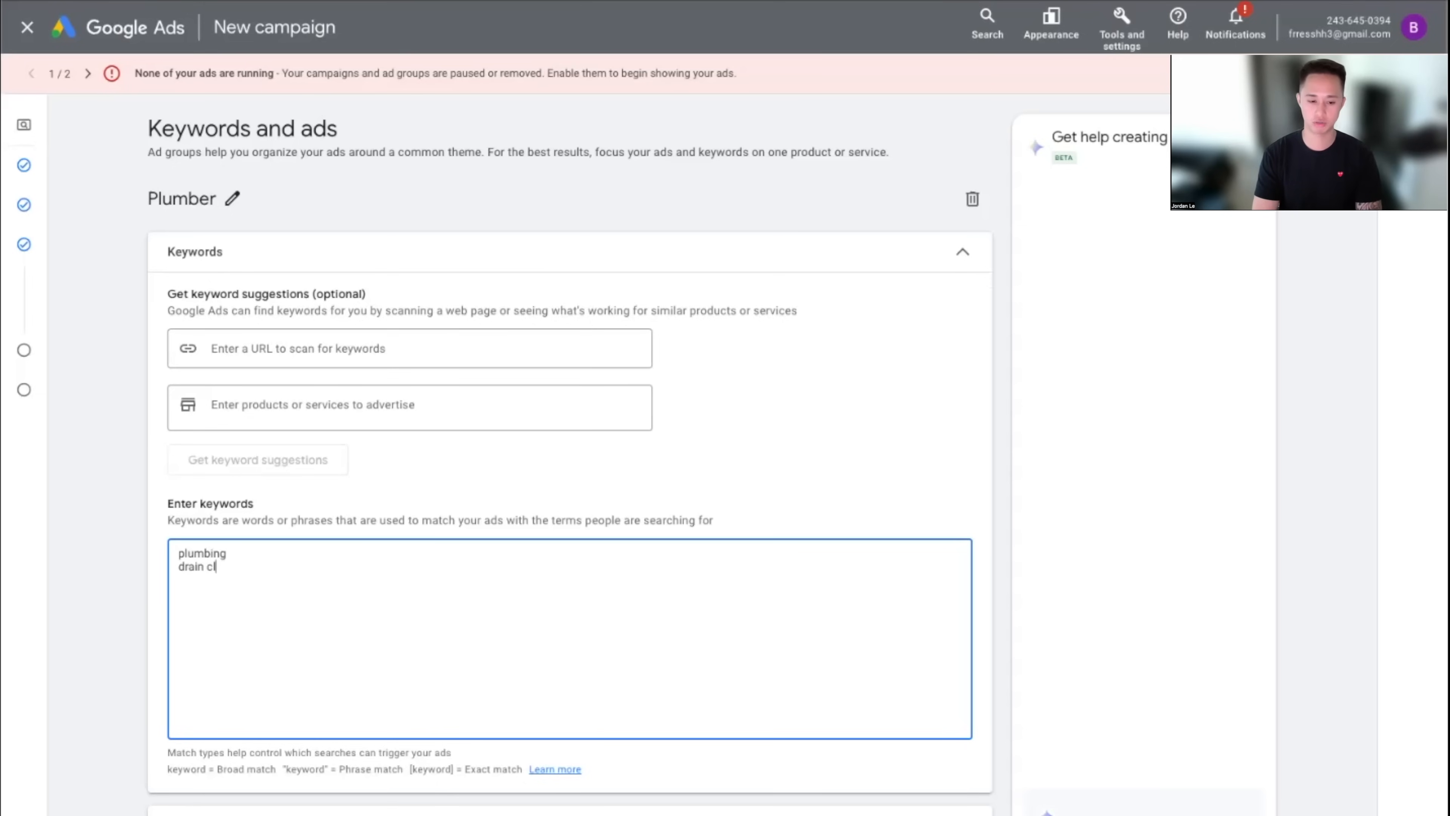
{"action": "key", "text": "Return"}
{"action": "type", "text": "hydro jettging"}
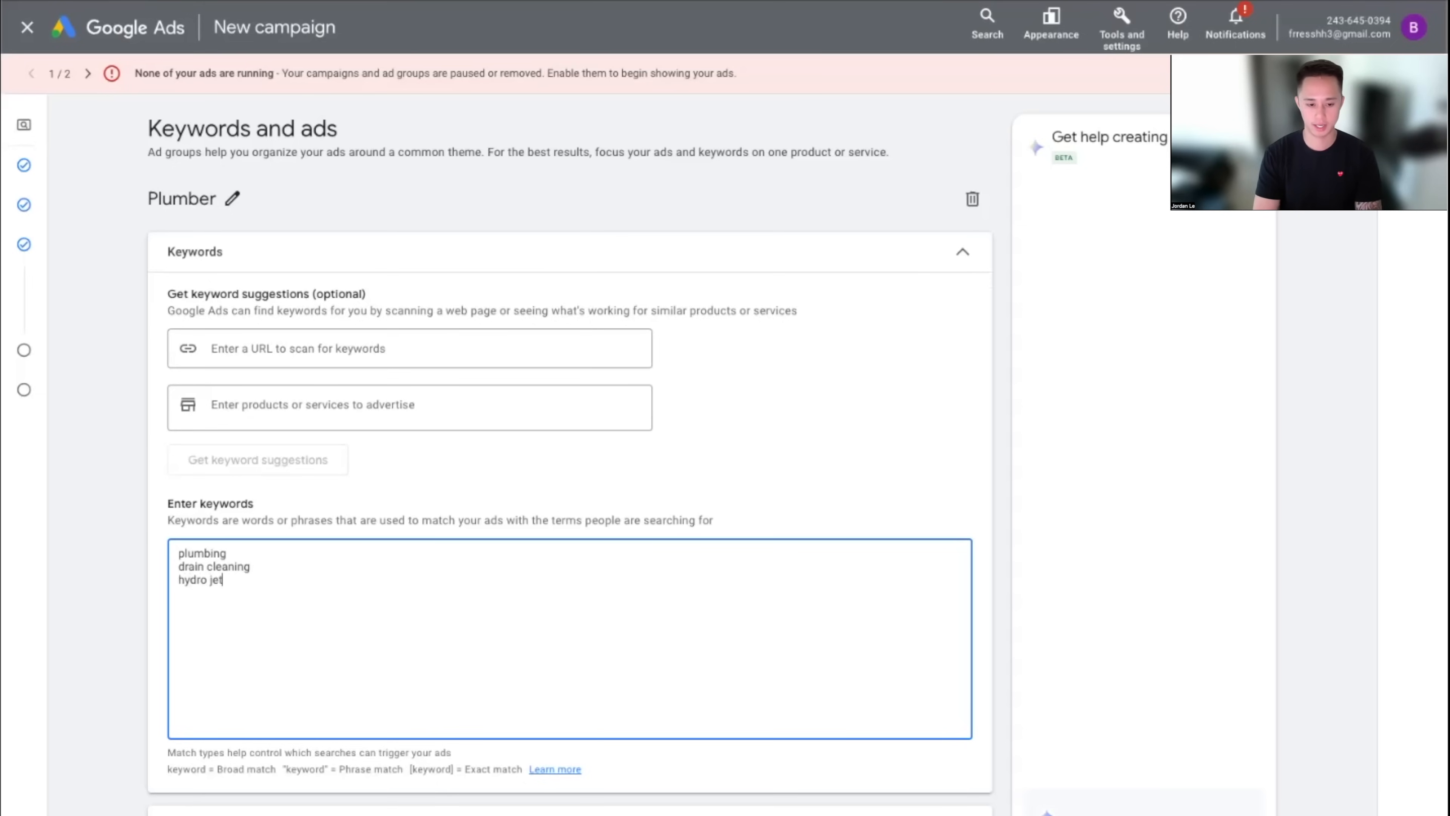
{"action": "key", "text": "BackSpace"}
{"action": "key", "text": "BackSpace"}
{"action": "key", "text": "BackSpace"}
{"action": "type", "text": "ing"}
{"action": "key", "text": "Return"}
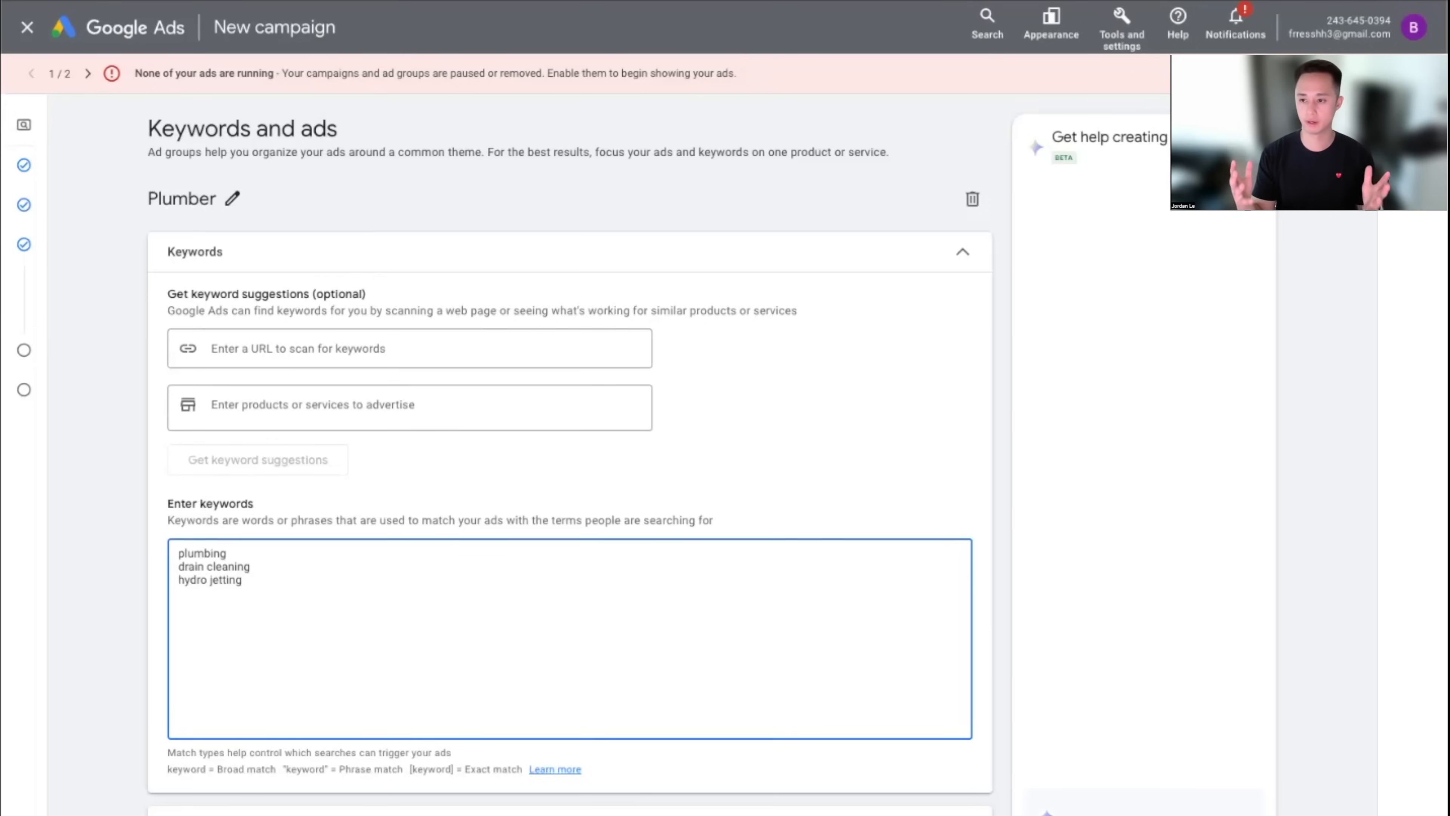
{"action": "type", "text": "water heater"}
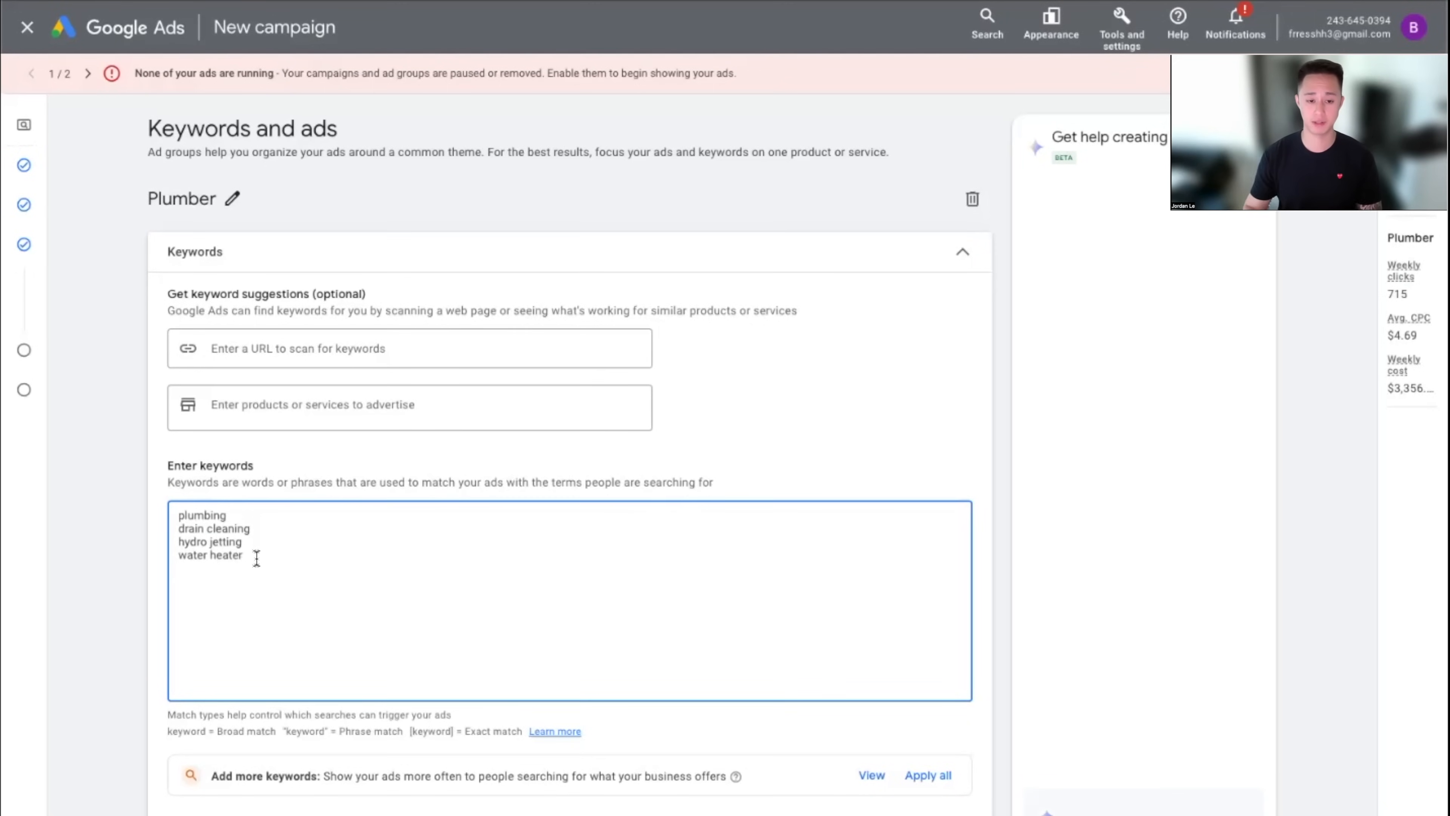
Rename the Plumber ad group to 'Accidents'
{"action": "left_click_drag", "start_coordinate": [257, 558], "coordinate": [188, 515]}
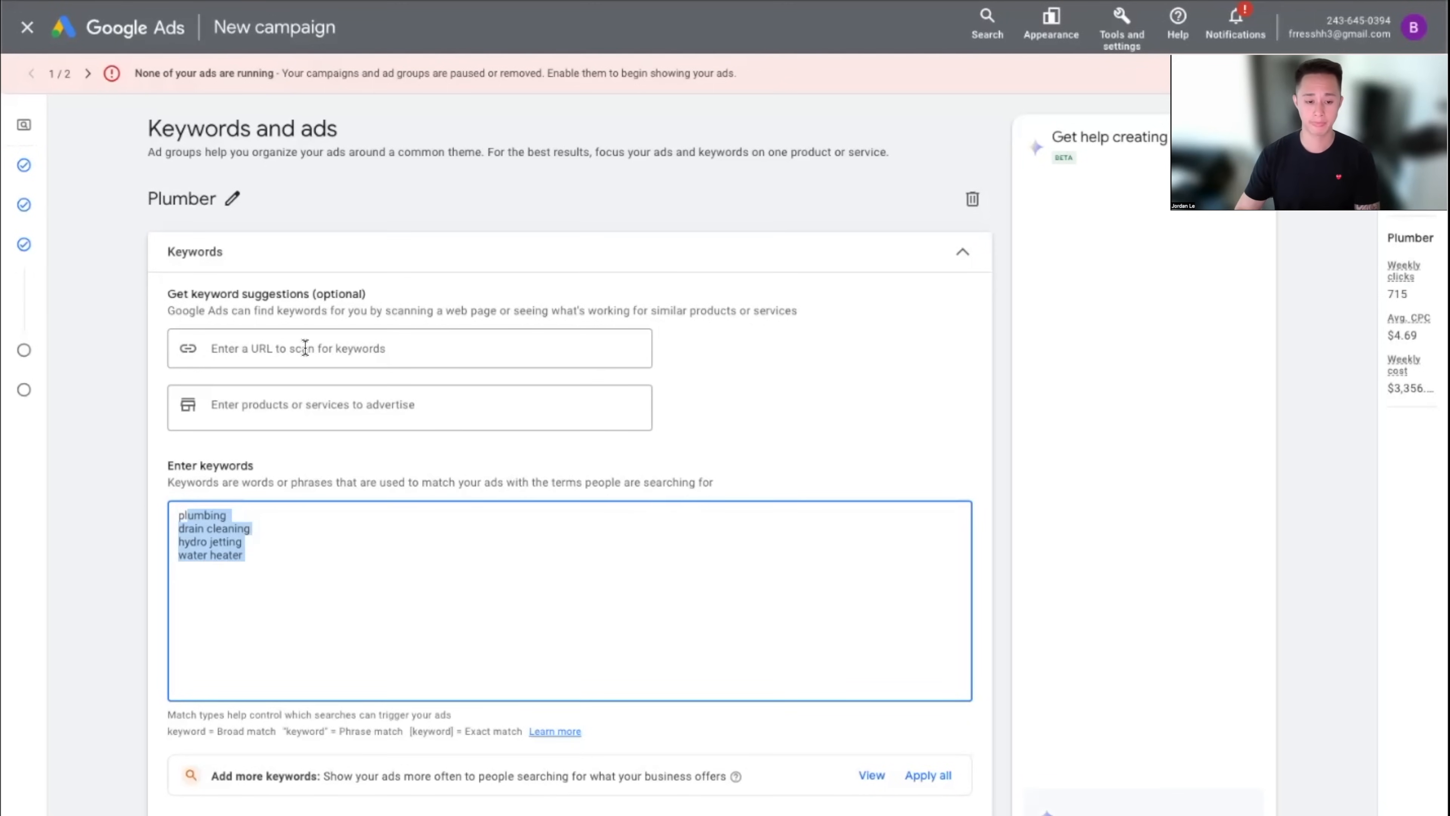
{"action": "left_click", "coordinate": [235, 200]}
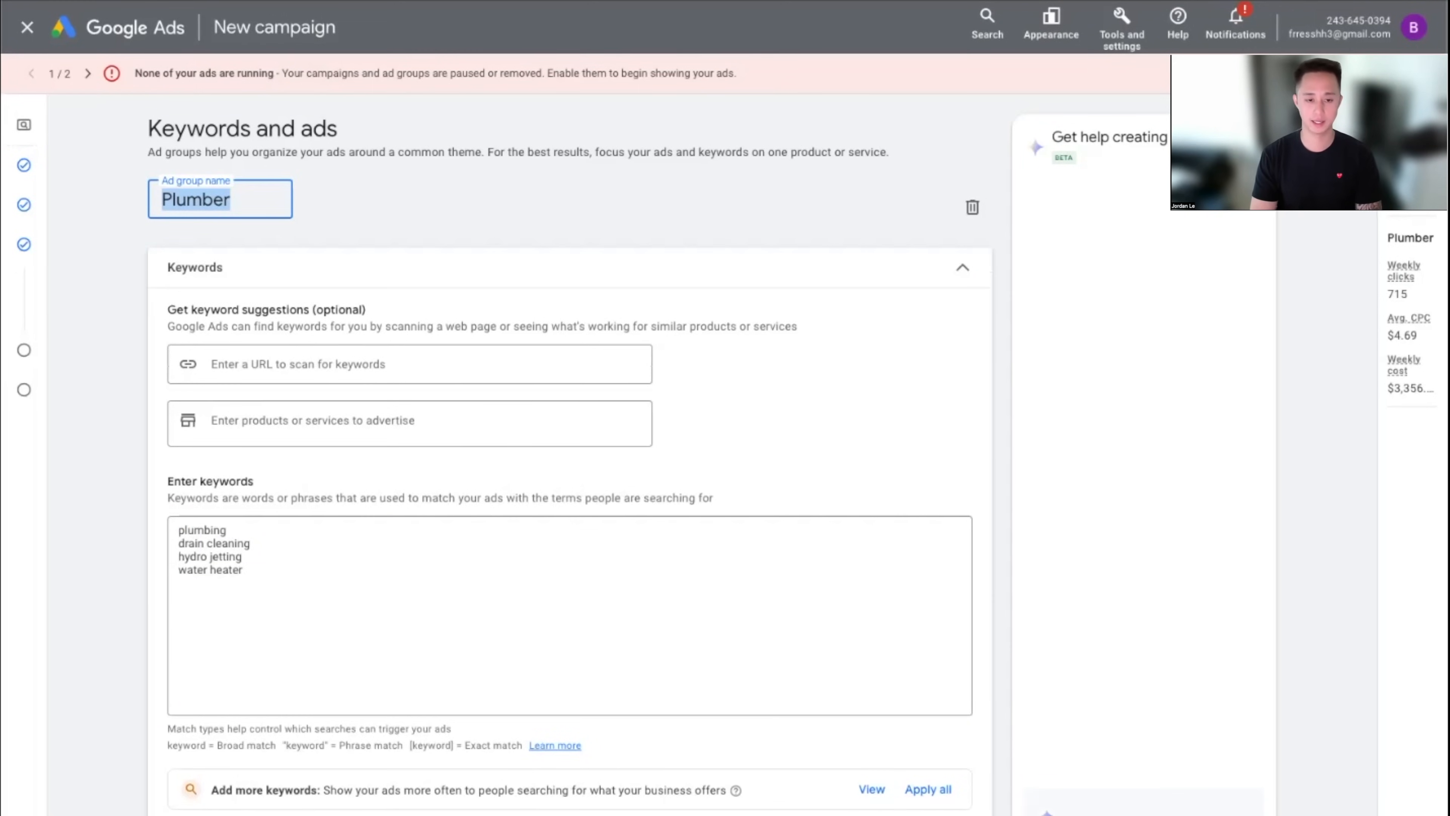
{"action": "type", "text": "Accident Laywer"}
{"action": "key", "text": "BackSpace"}
{"action": "key", "text": "BackSpace"}
{"action": "key", "text": "BackSpace"}
{"action": "key", "text": "BackSpace"}
{"action": "key", "text": "BackSpace"}
{"action": "key", "text": "BackSpace"}
{"action": "type", "text": "s"}
Replace all plumbing keywords with the single keyword 'accident'
{"action": "left_click", "coordinate": [269, 583]}
{"action": "key", "text": "ctrl+a"}
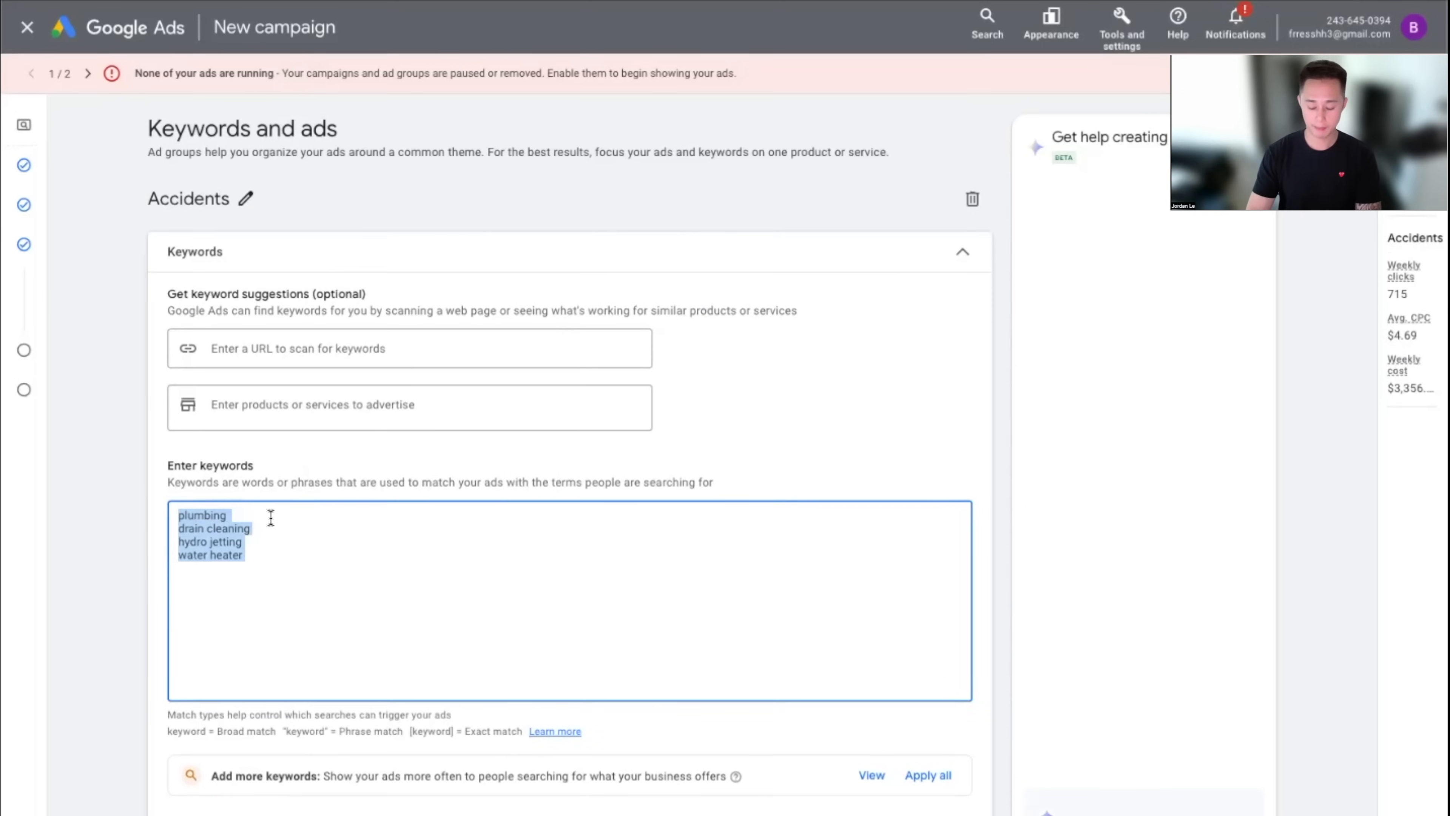
{"action": "key", "text": "BackSpace"}
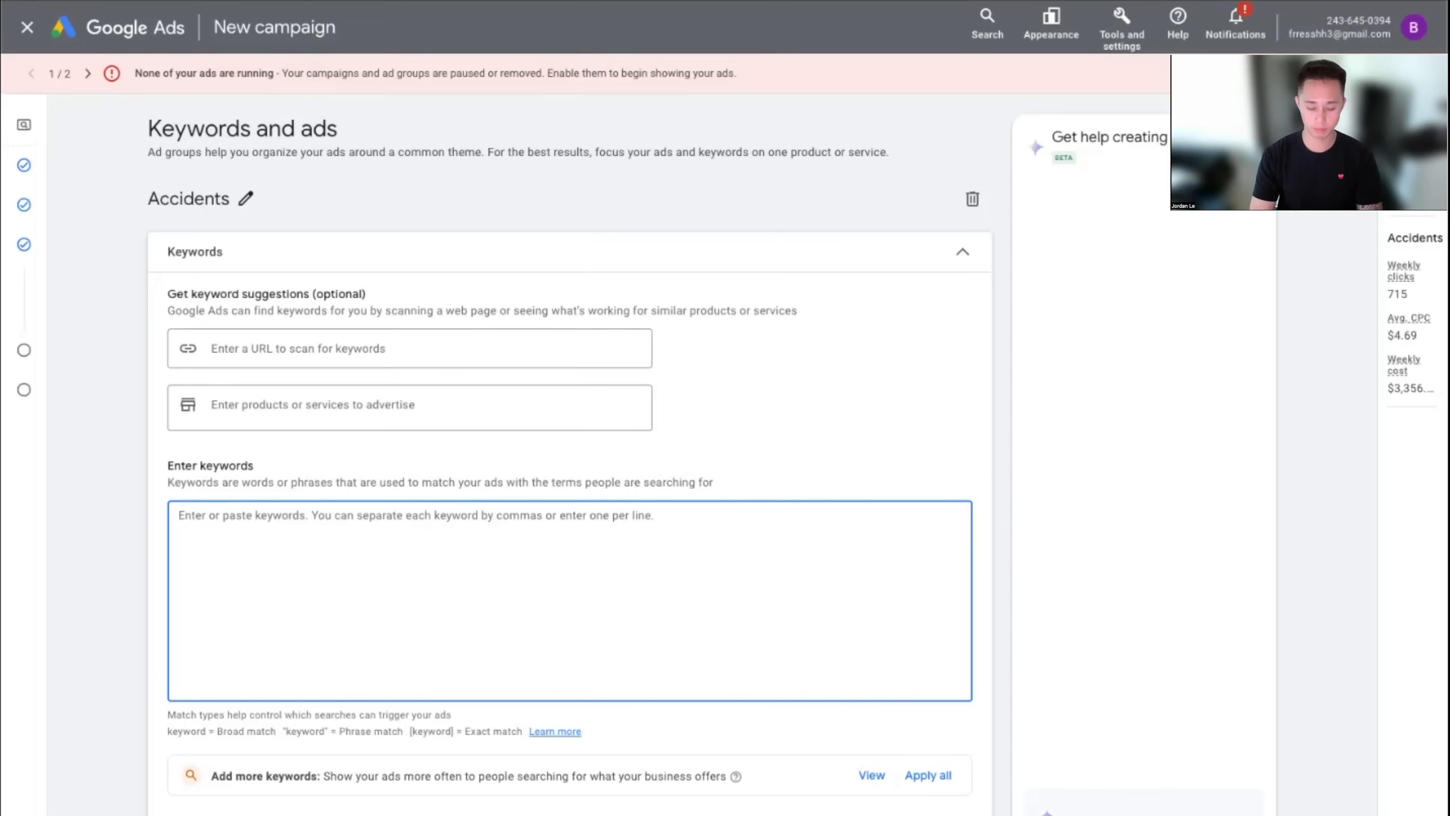
{"action": "type", "text": "accident"}
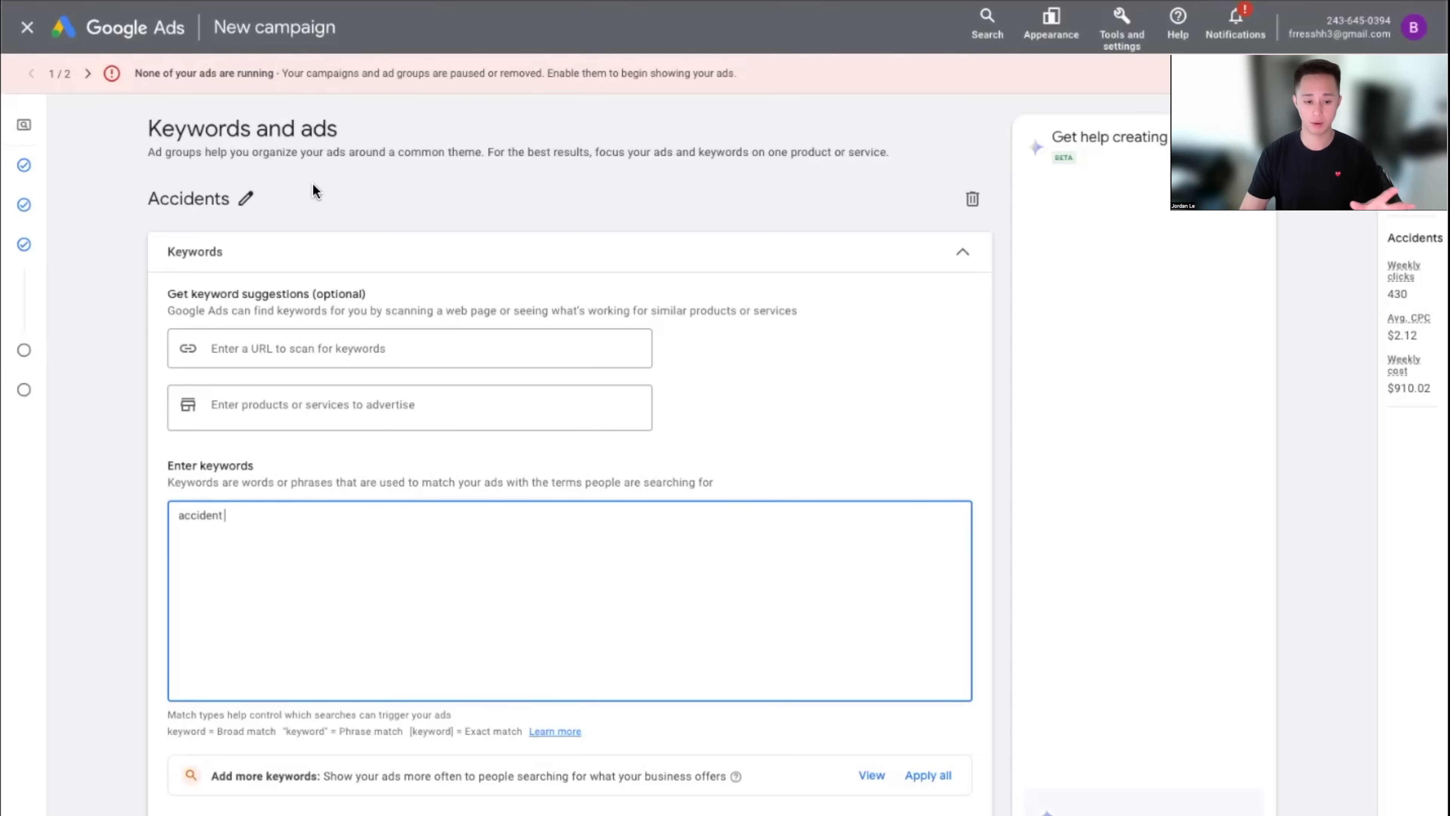
Rename the Accidents ad group to 'slip and falls'
{"action": "left_click", "coordinate": [246, 199]}
{"action": "left_click_drag", "start_coordinate": [251, 203], "coordinate": [72, 207]}
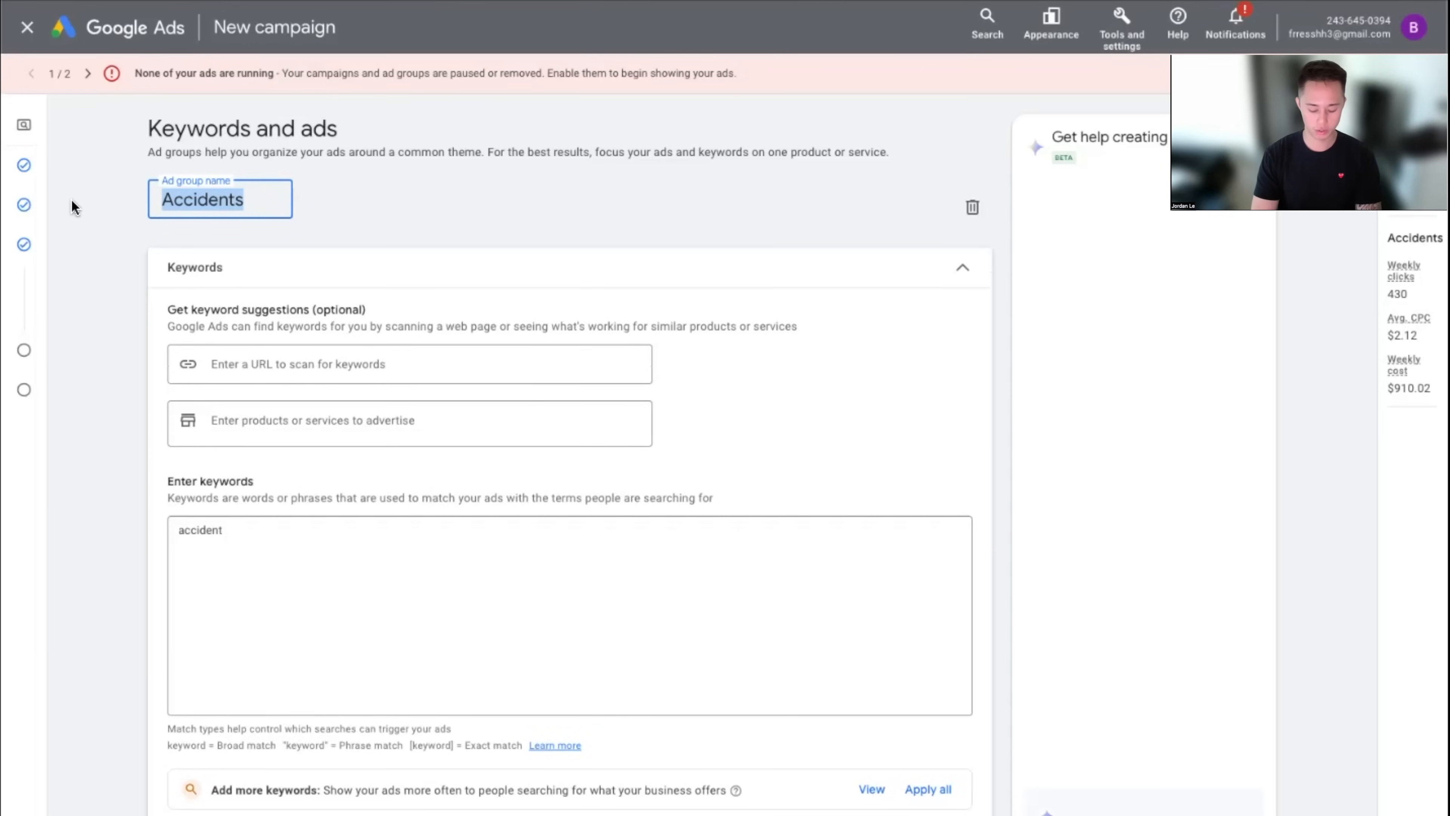
{"action": "type", "text": "slip and falls"}
Replace the accident keyword with 'car accidents' and 'slip and fall accidents'
{"action": "left_click", "coordinate": [335, 589]}
{"action": "key", "text": "ctrl+a"}
{"action": "type", "text": "car accidents "}
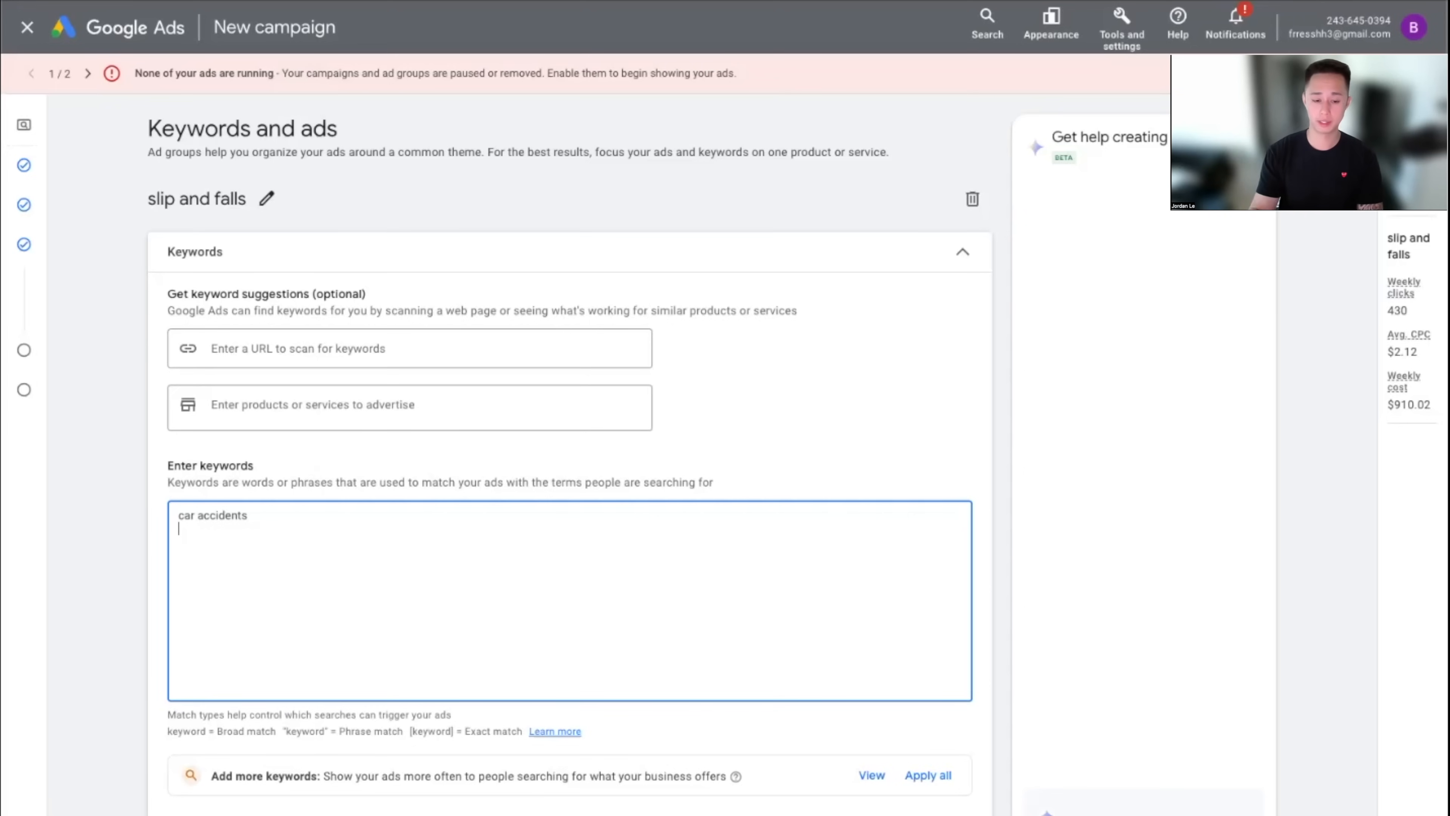
{"action": "type", "text": "sli"}
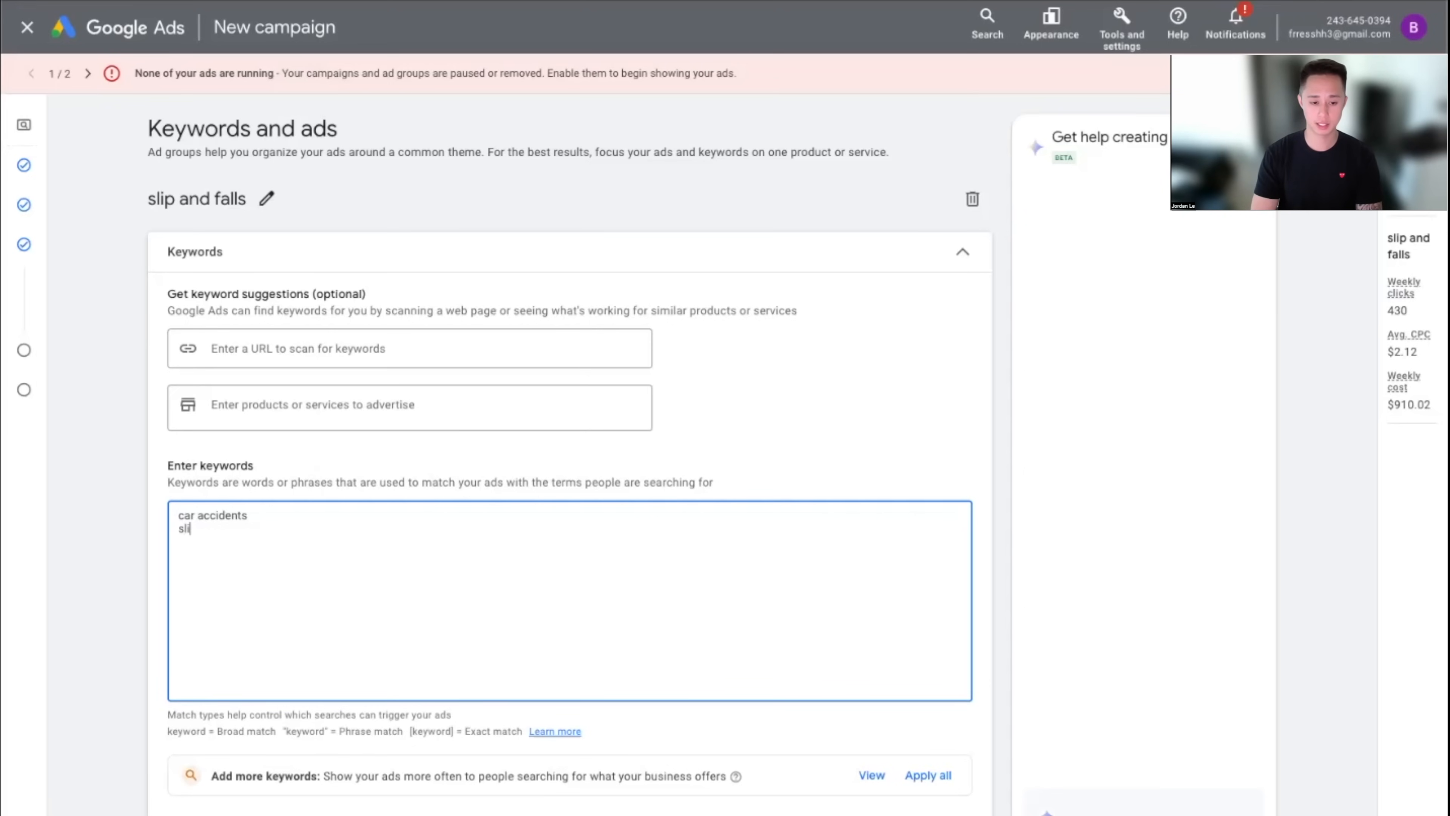
{"action": "type", "text": "p and fall accidents"}
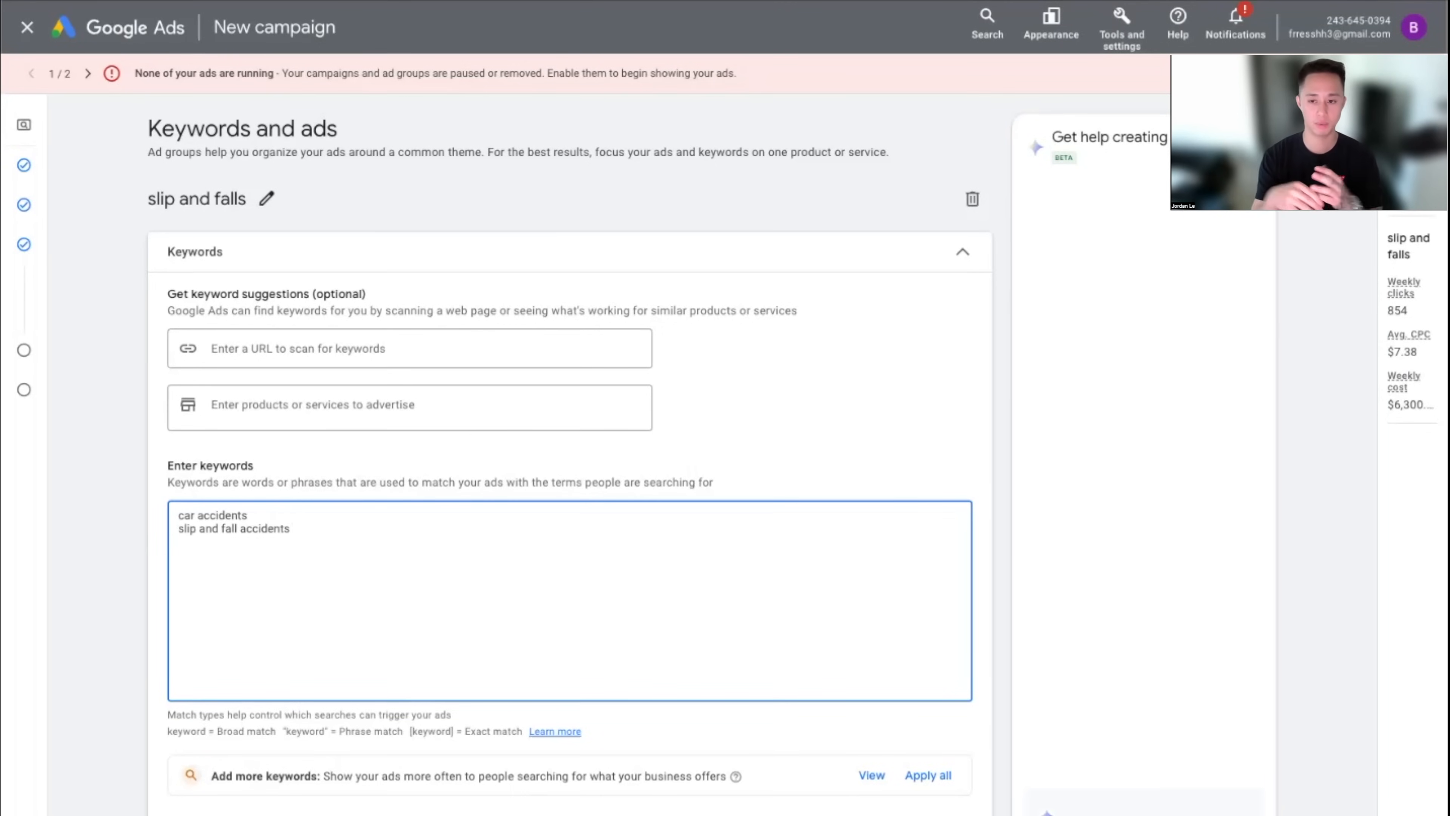
Rename the slip and falls ad group to 'drain cleaning'
{"action": "left_click", "coordinate": [266, 198]}
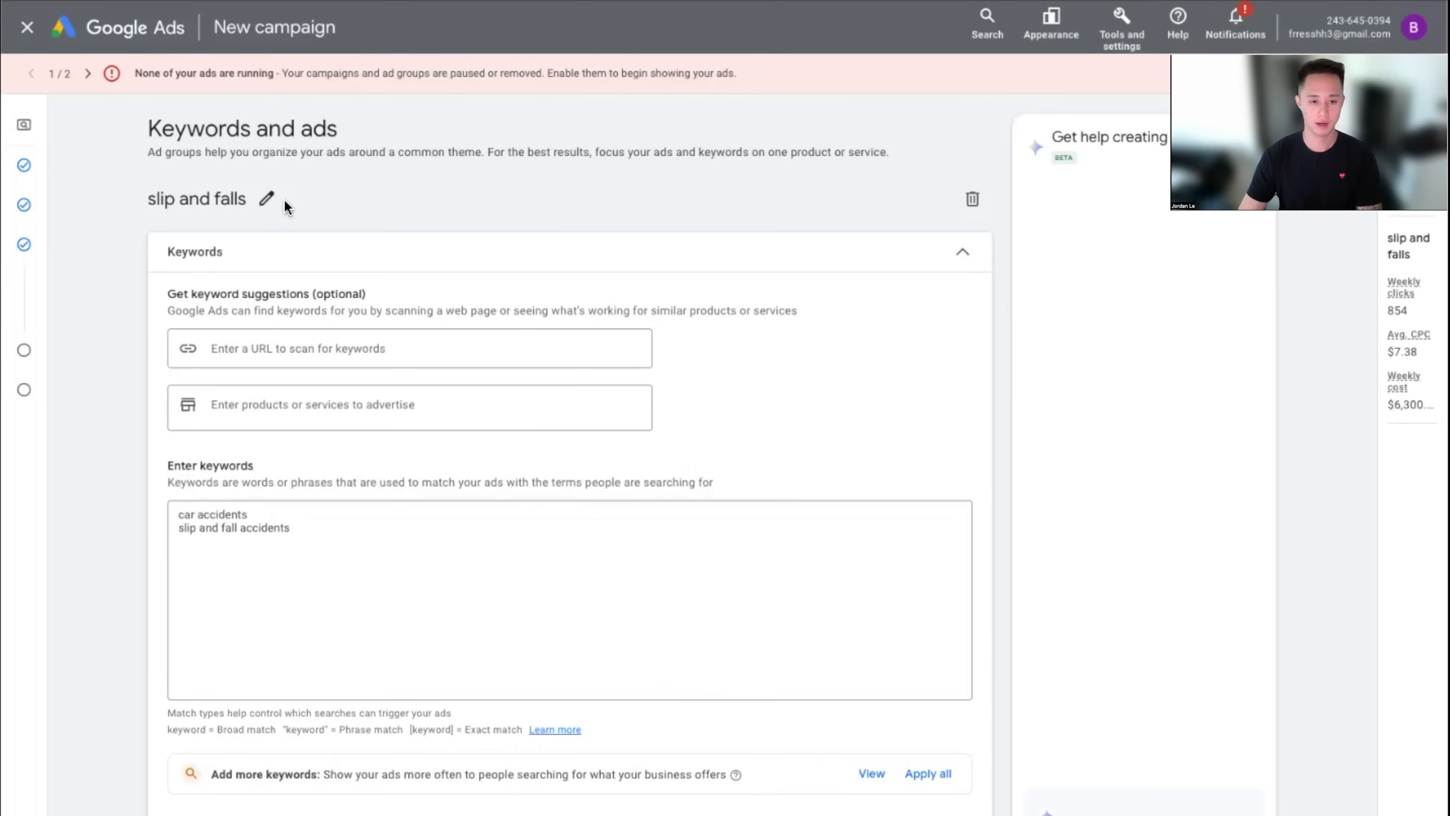
{"action": "key", "text": "BackSpace"}
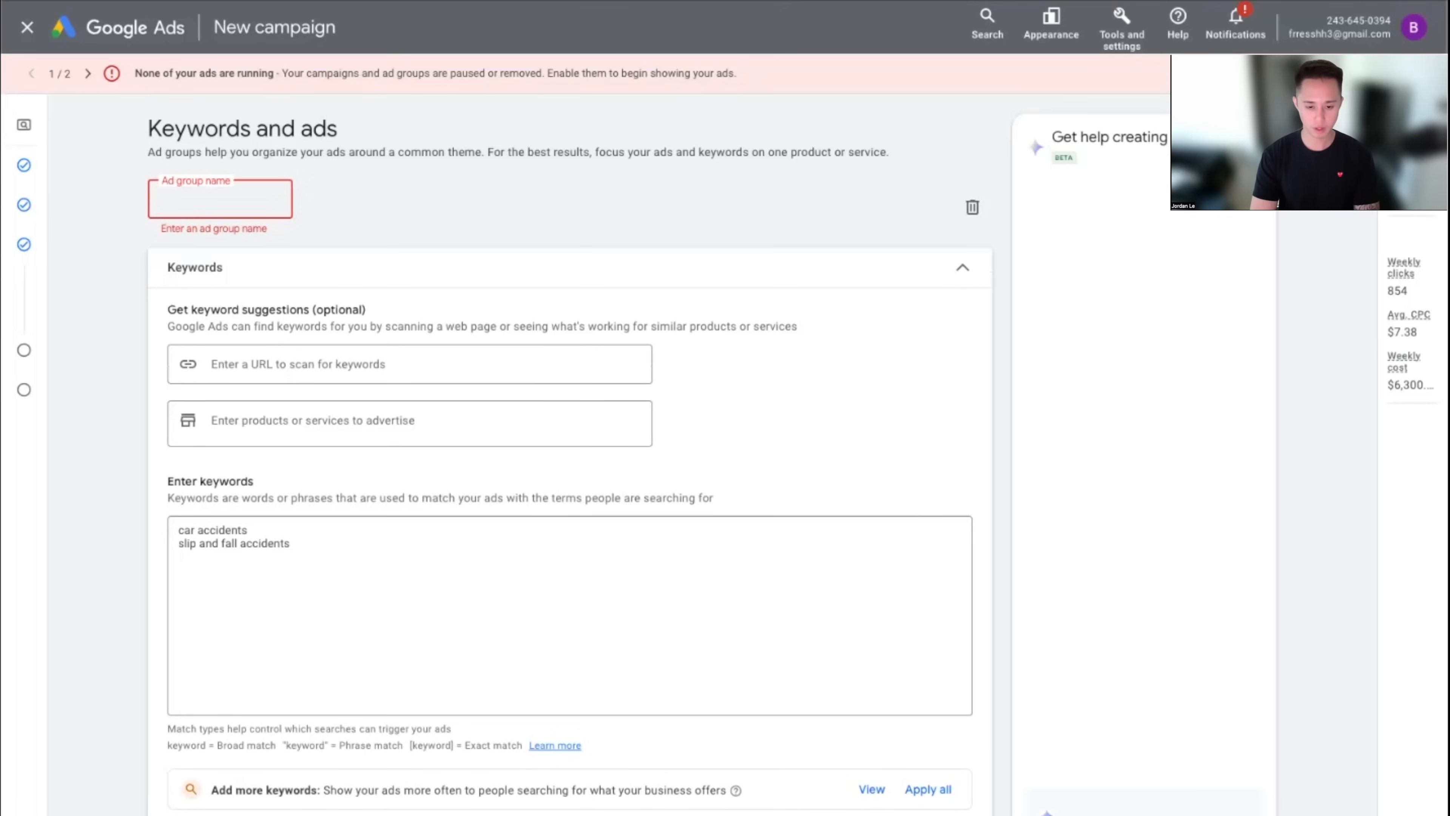
{"action": "type", "text": "drain c"}
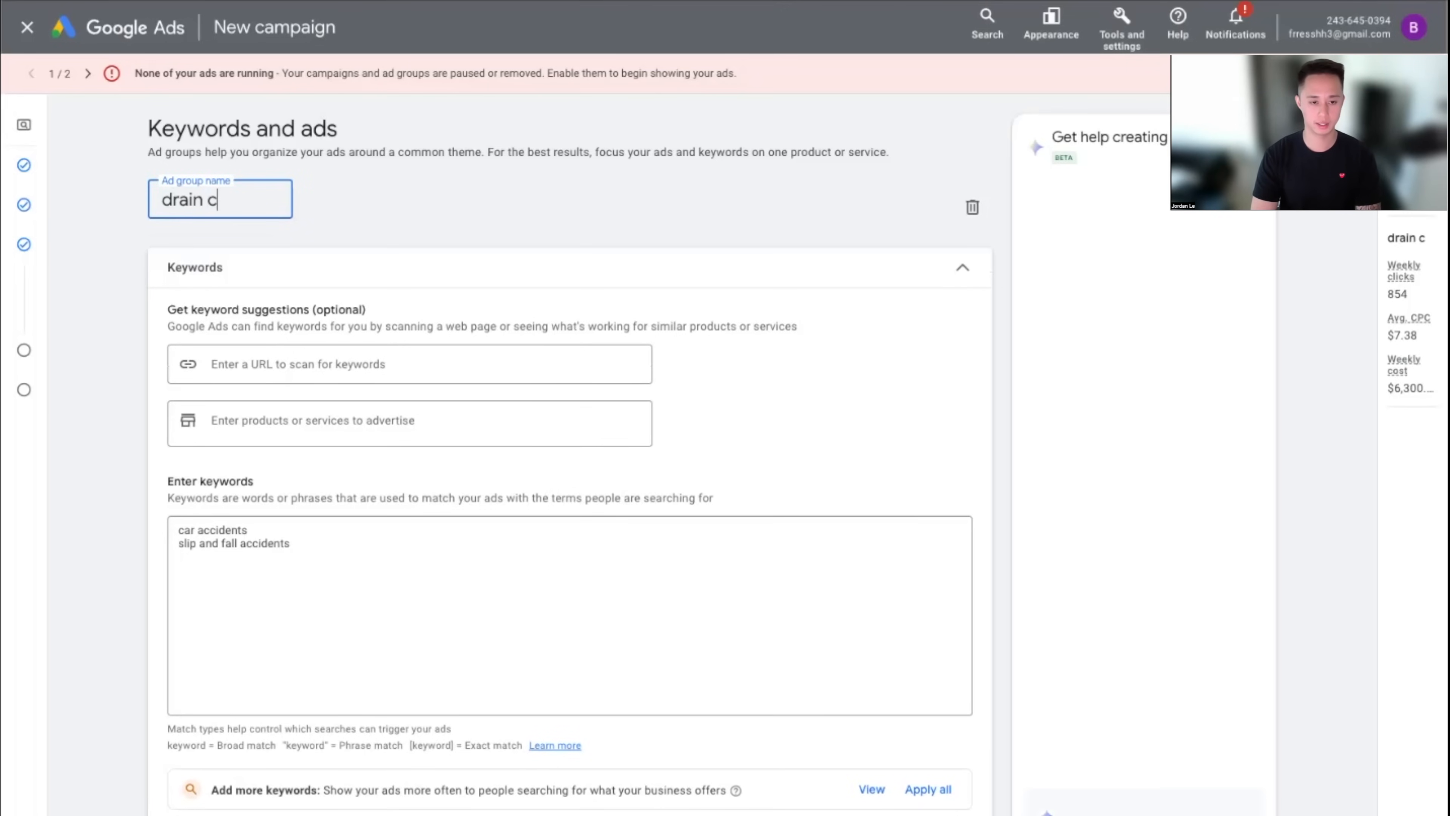
{"action": "type", "text": "leaning"}
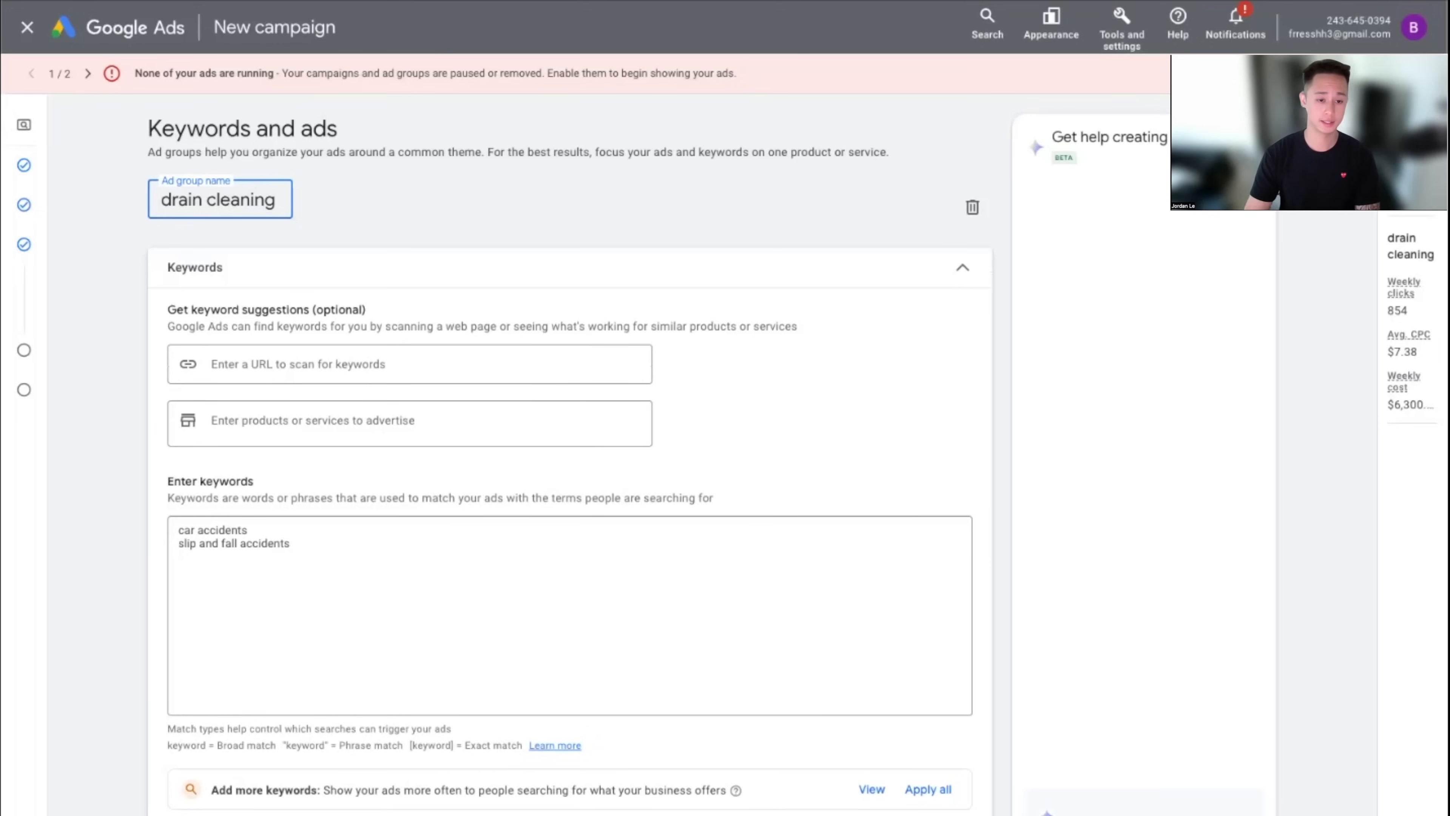
Delete both accident keywords, leaving the keyword list empty
{"action": "left_click_drag", "start_coordinate": [349, 570], "coordinate": [110, 492]}
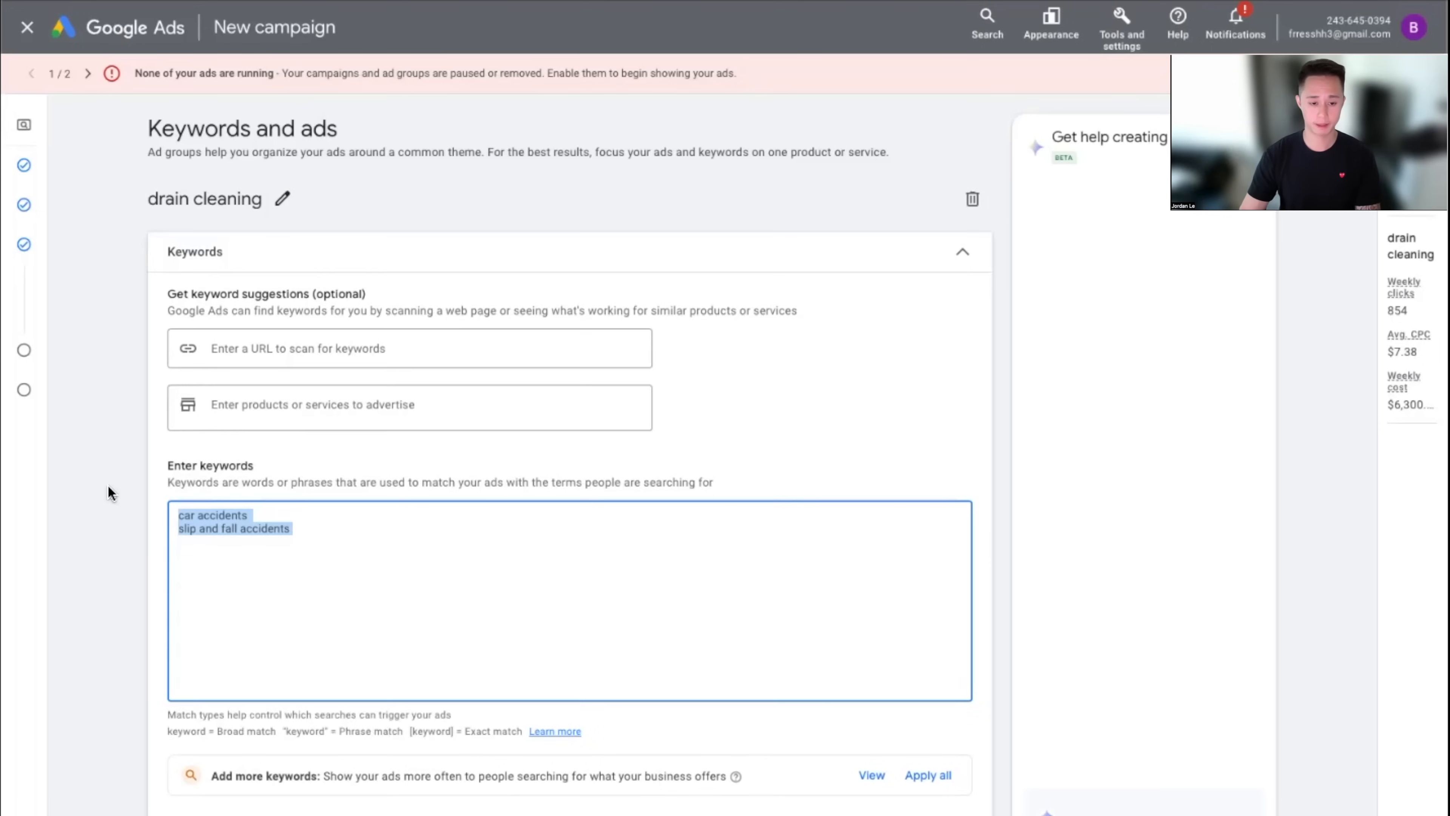
{"action": "key", "text": "BackSpace"}
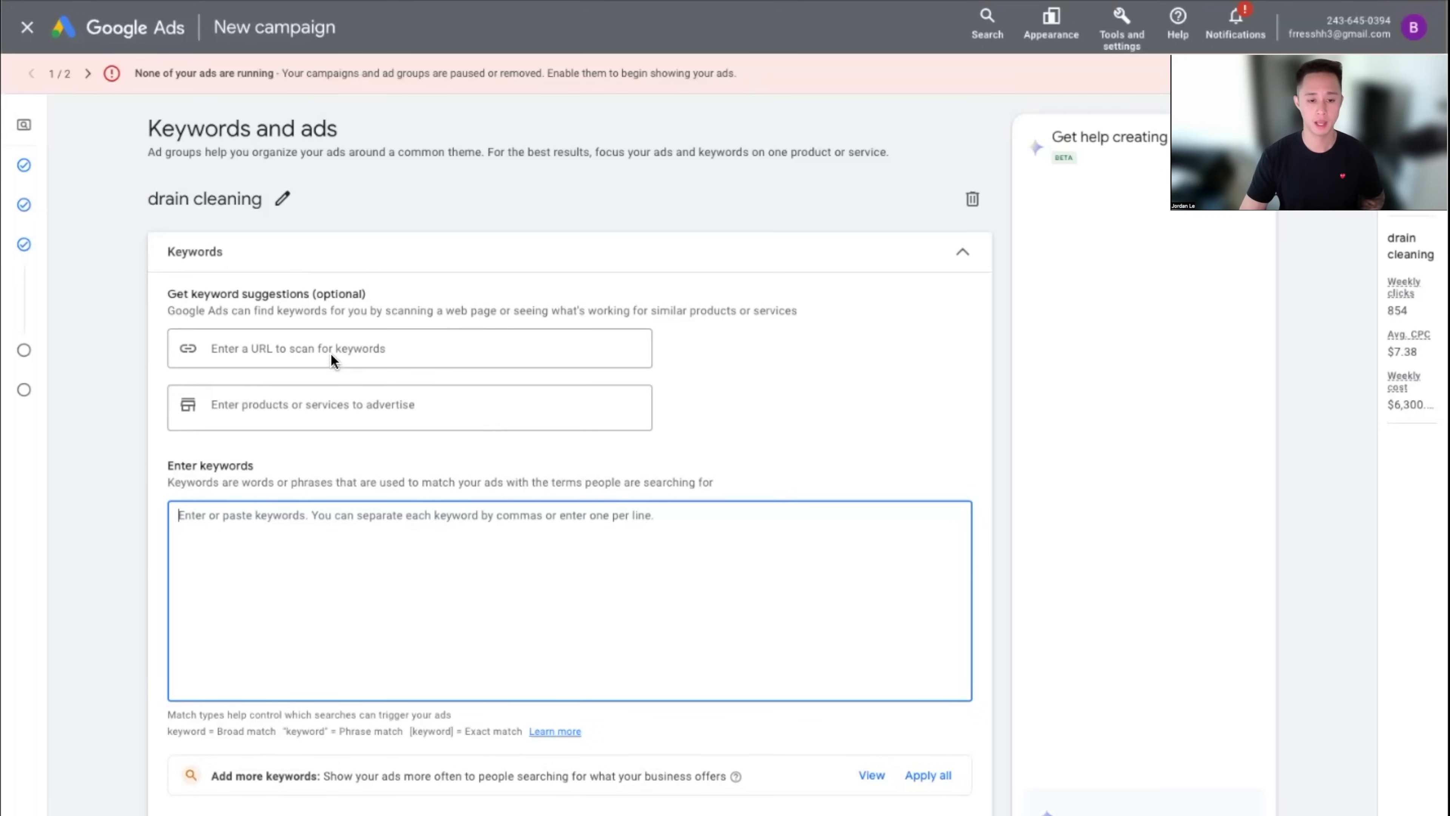
{"action": "left_click", "coordinate": [314, 351]}
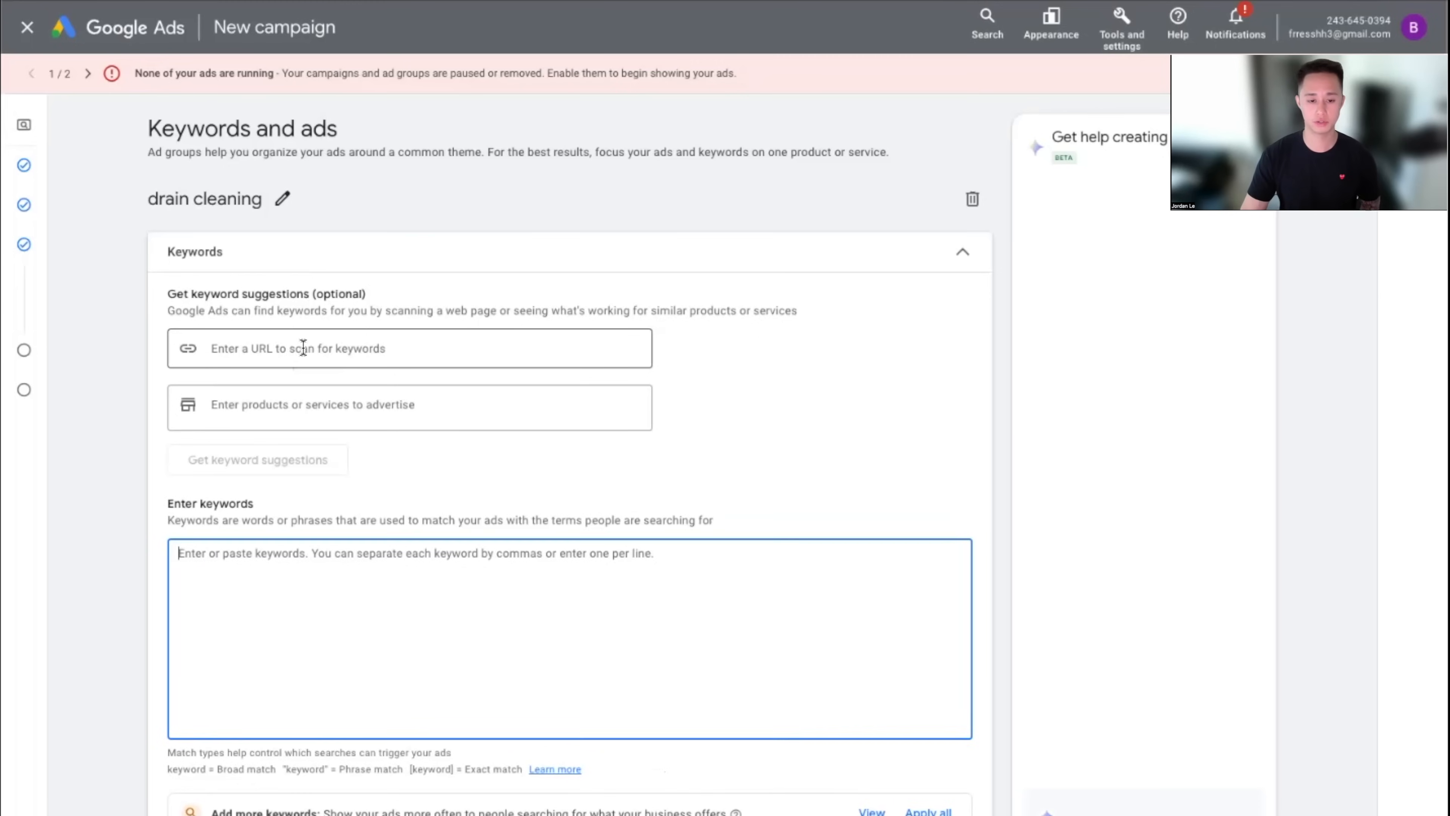
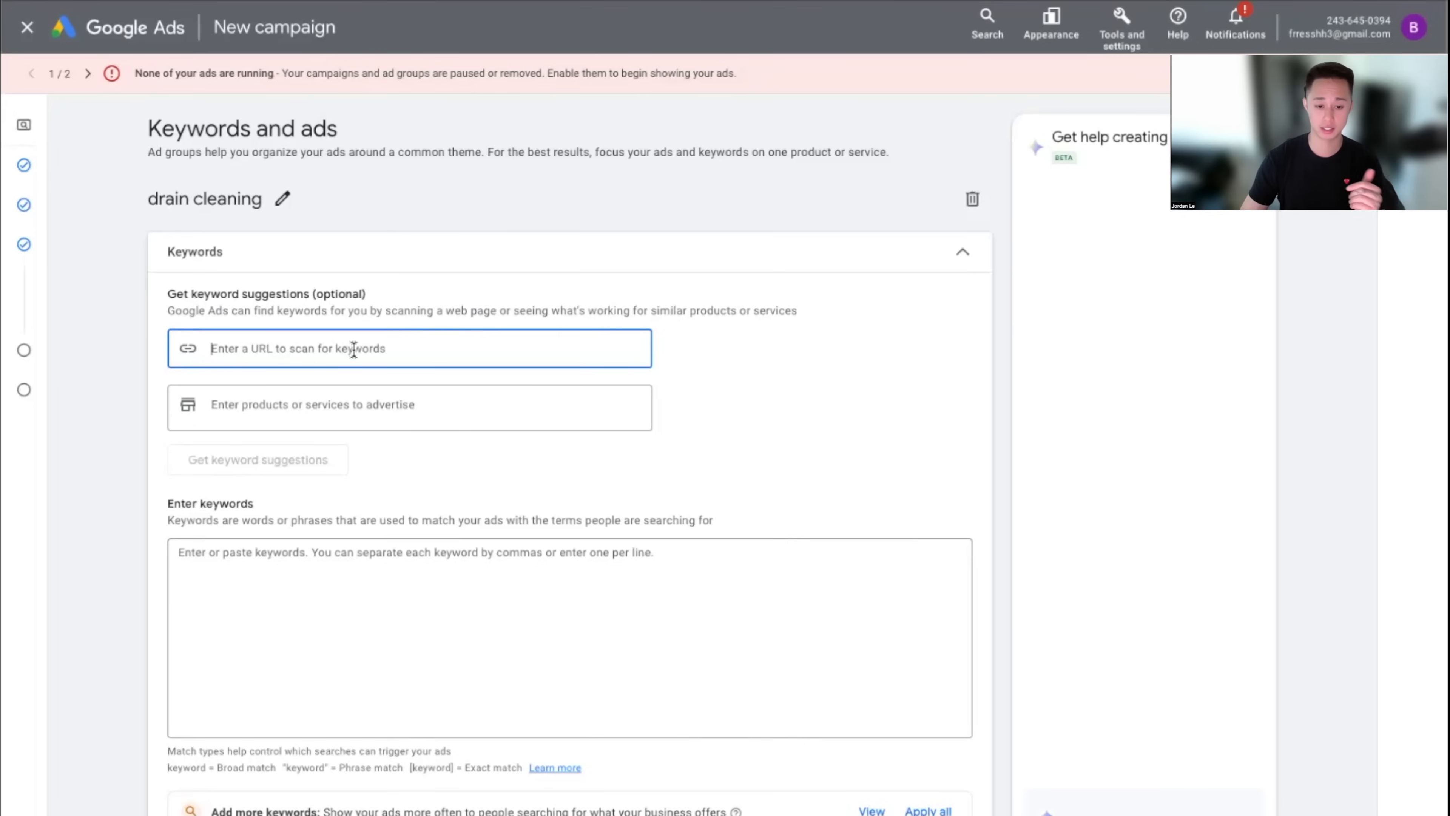
Generate keyword suggestions from the service term 'drain plumber'
{"action": "left_click", "coordinate": [499, 419]}
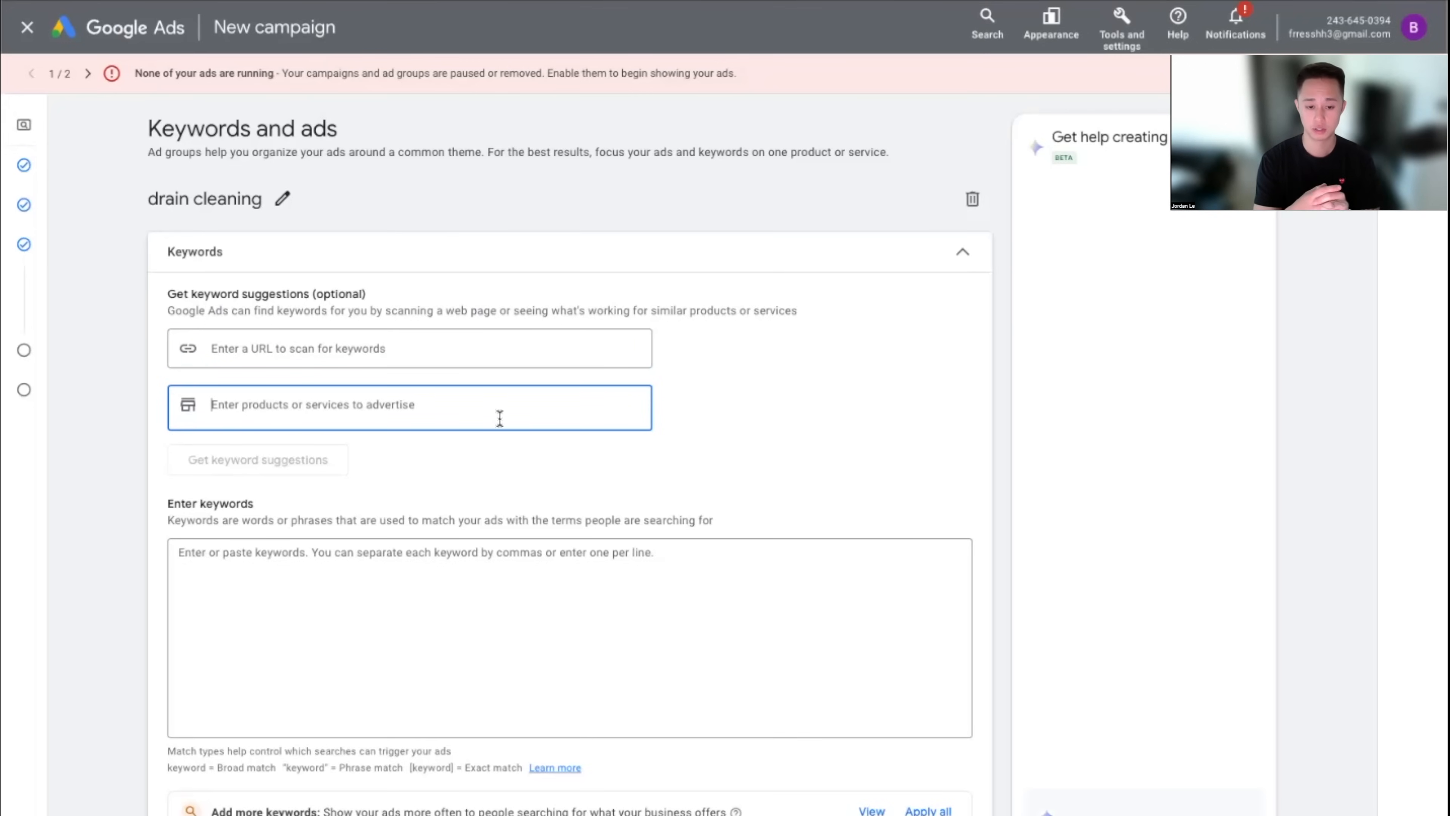
{"action": "type", "text": "drain "}
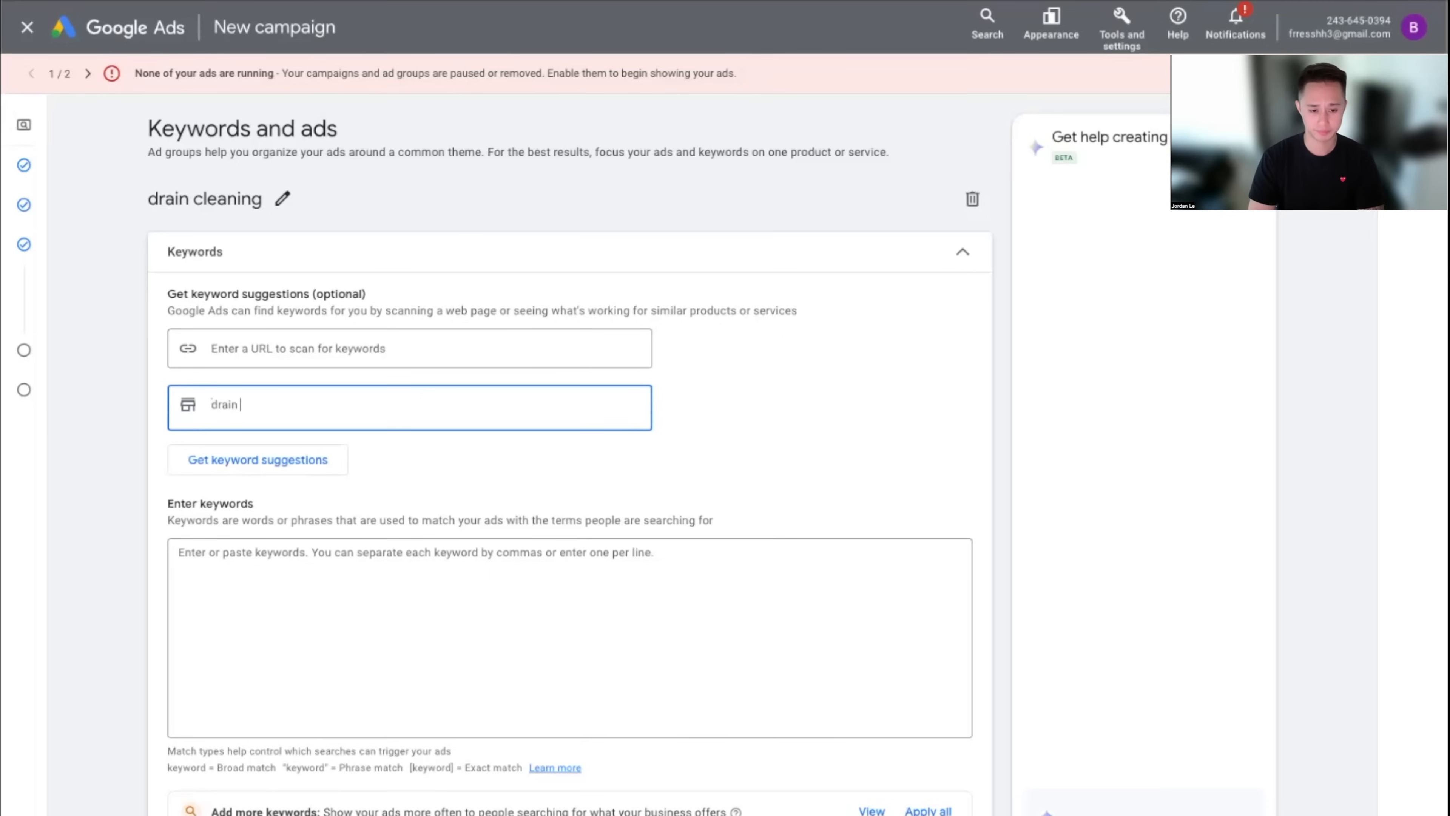
{"action": "type", "text": "plumber"}
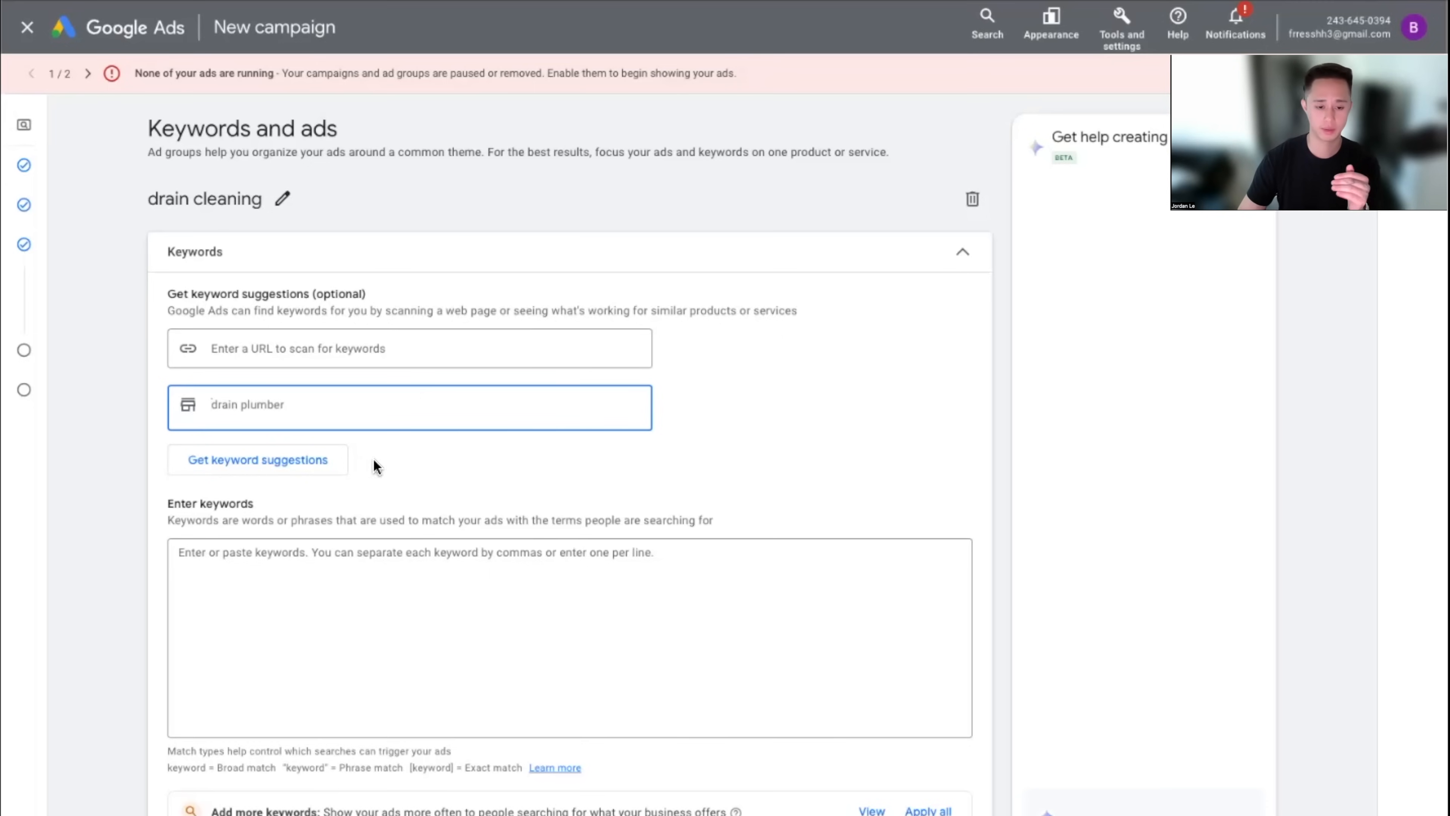
{"action": "left_click", "coordinate": [317, 467]}
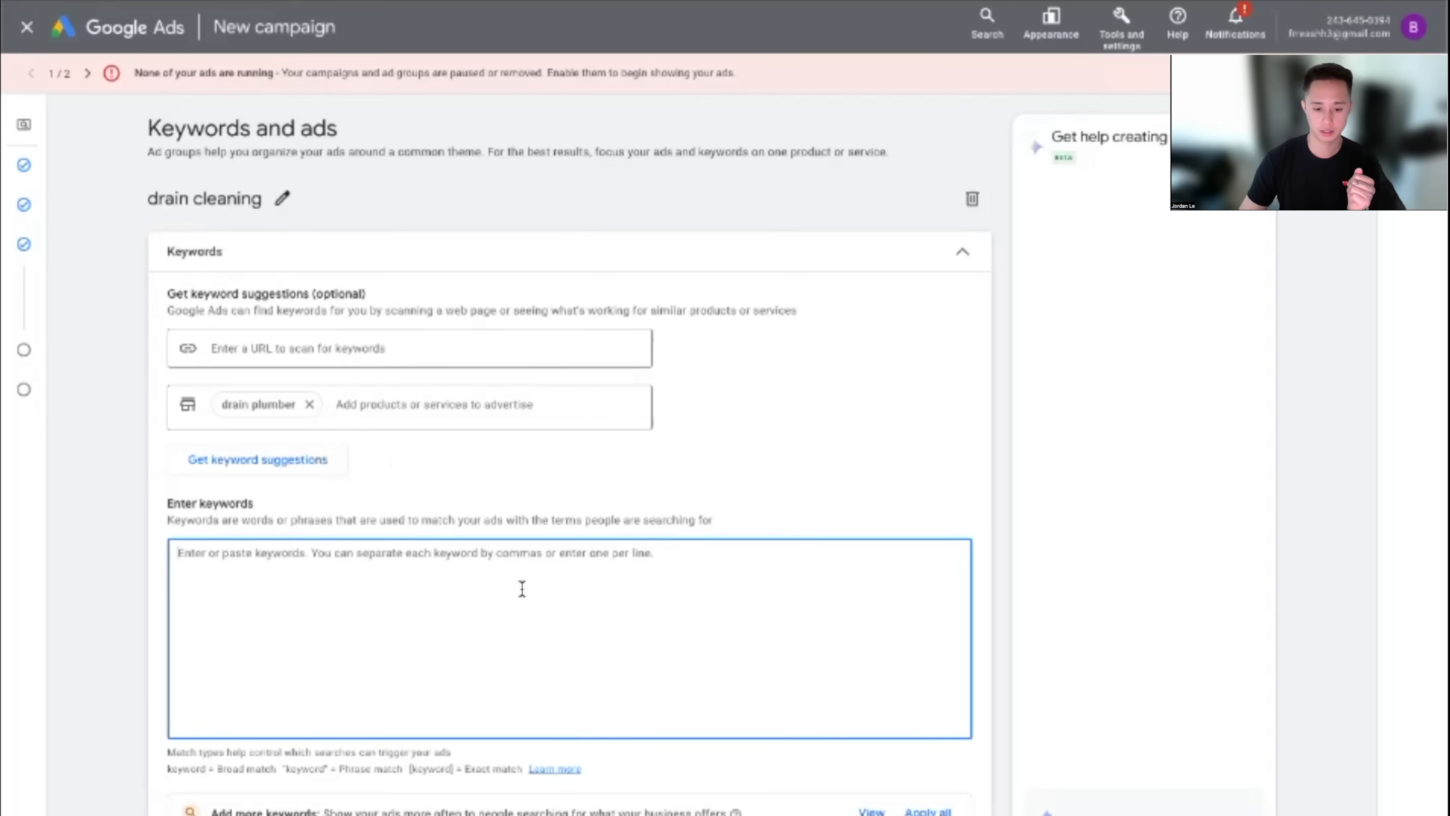
{"action": "left_click", "coordinate": [320, 466]}
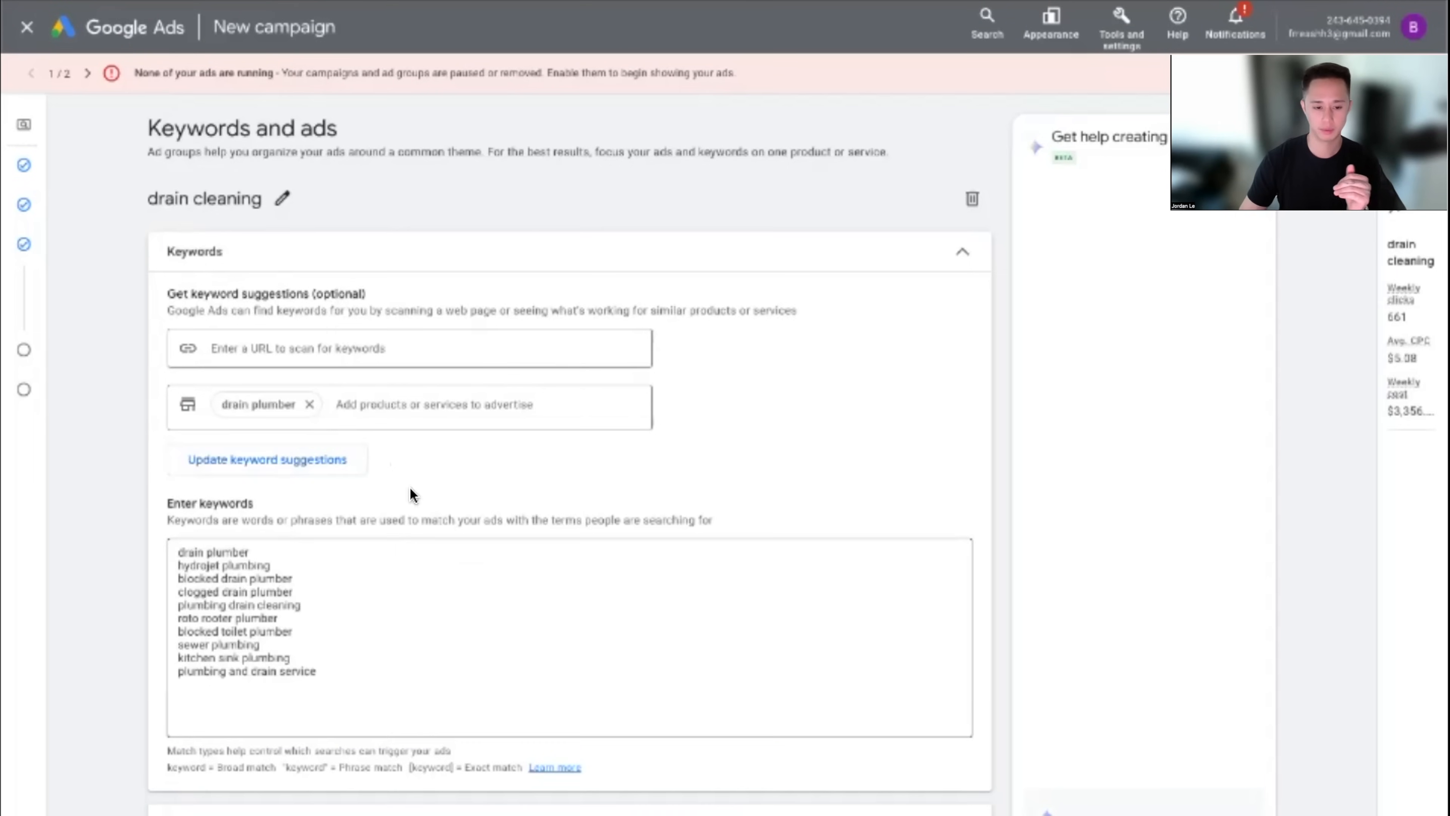
Review the ten suggested plumbing keywords, from 'drain plumber' to 'blocked toilet plumber'
{"action": "left_click", "coordinate": [183, 552]}
{"action": "left_click_drag", "start_coordinate": [183, 552], "coordinate": [309, 593]}
{"action": "left_click", "coordinate": [307, 598]}
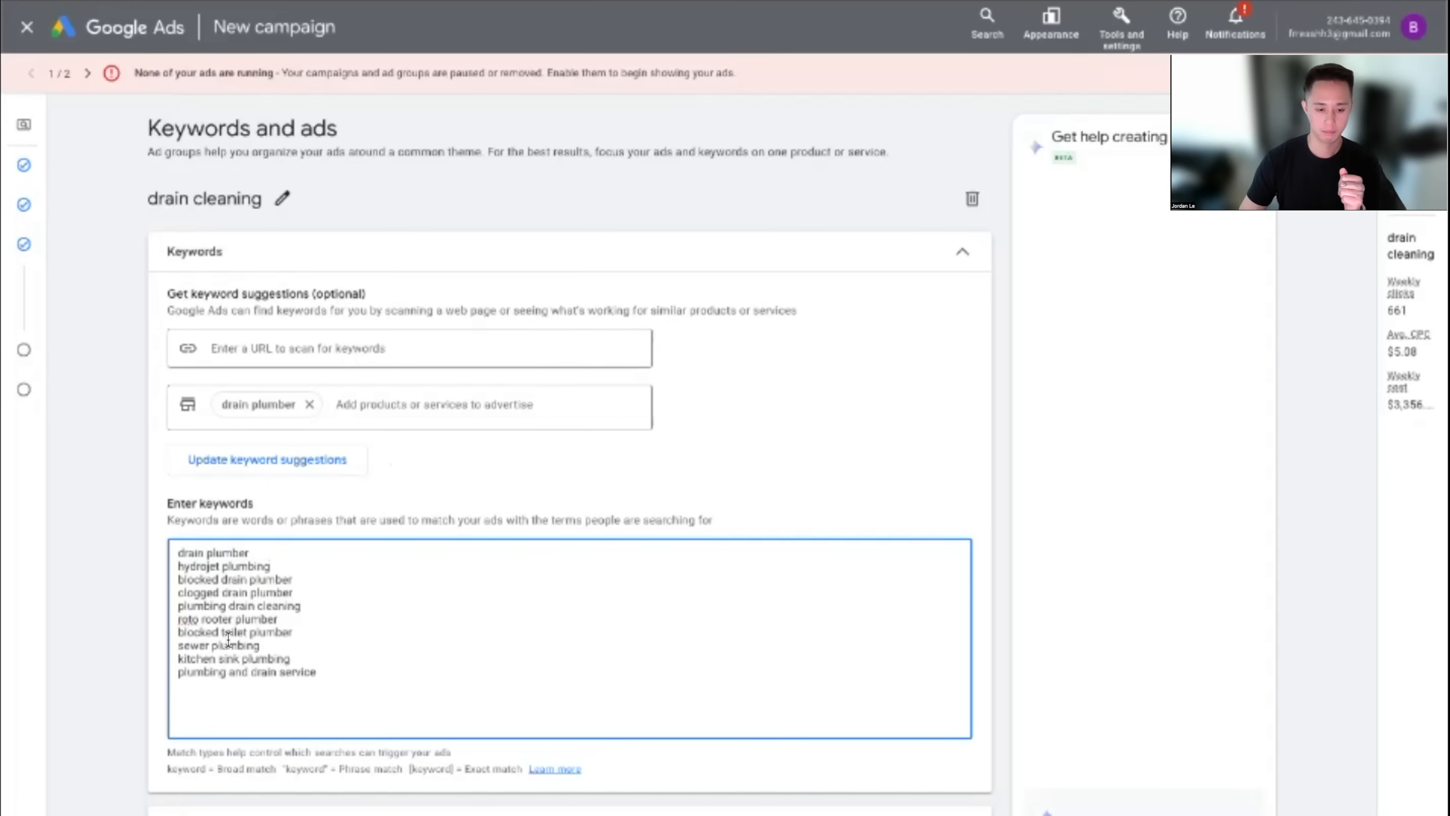
{"action": "left_click_drag", "start_coordinate": [293, 635], "coordinate": [177, 633]}
{"action": "left_click_drag", "start_coordinate": [325, 678], "coordinate": [152, 553]}
{"action": "left_click", "coordinate": [426, 601]}
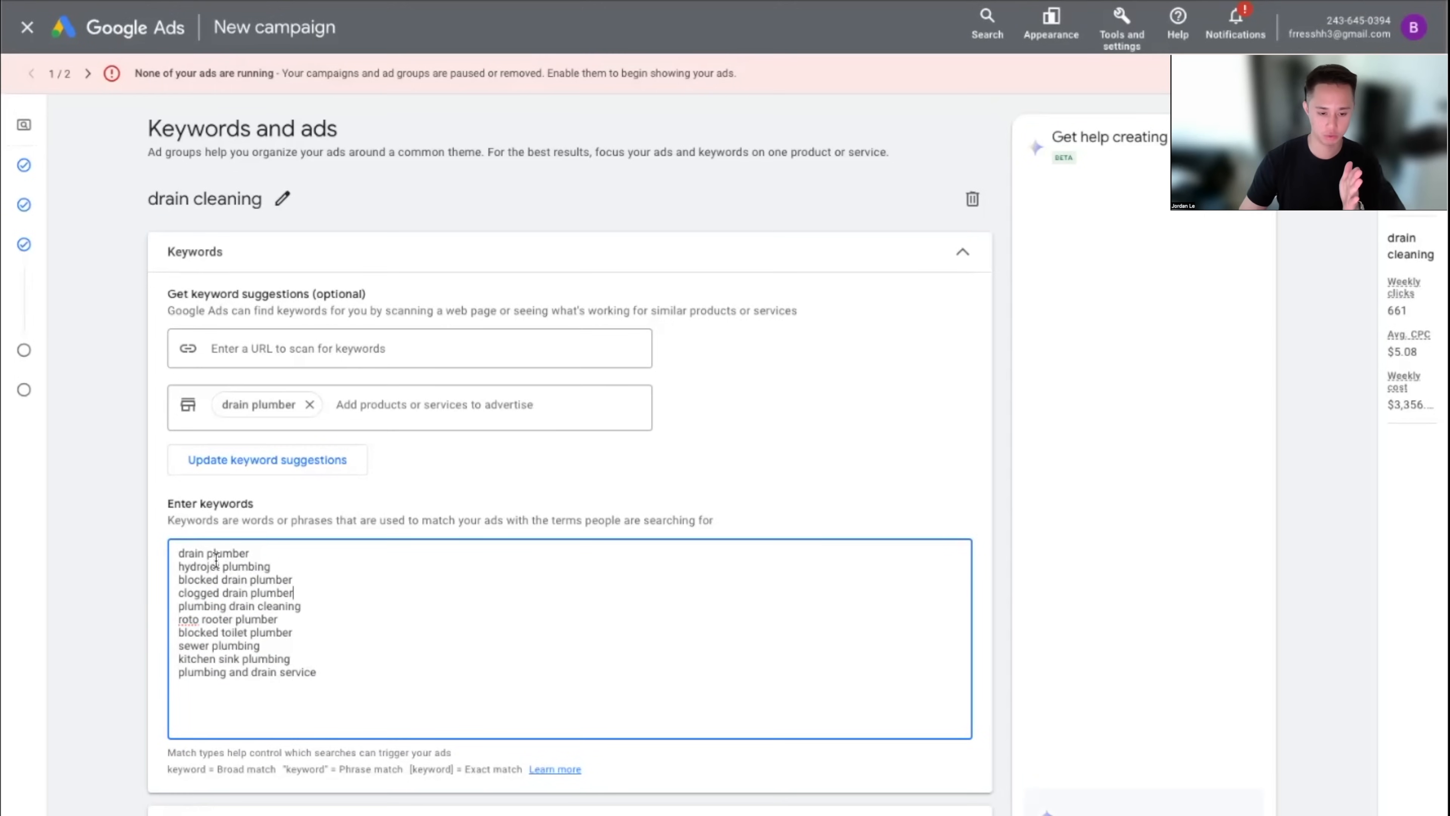
{"action": "left_click_drag", "start_coordinate": [327, 676], "coordinate": [155, 553]}
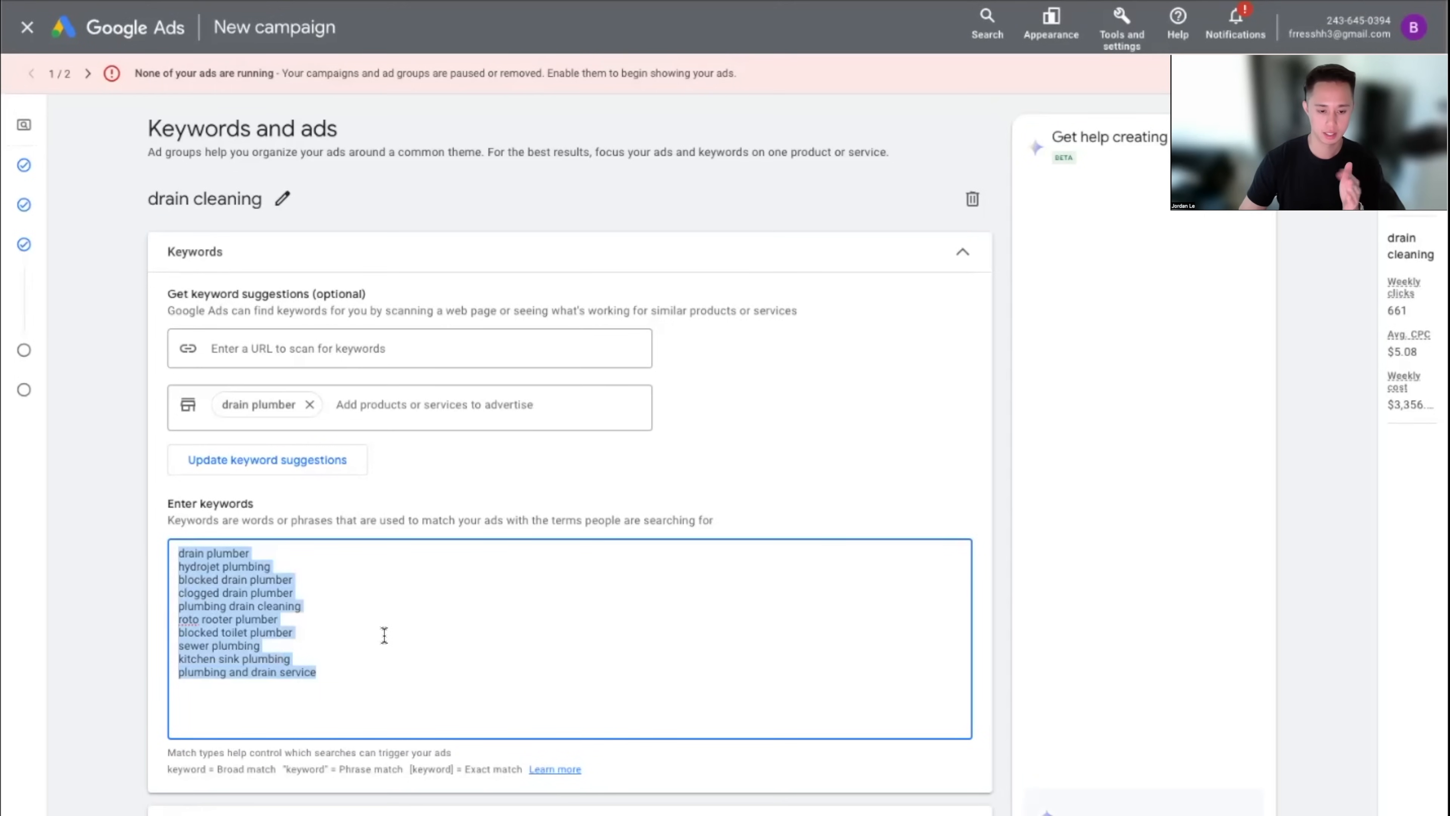
{"action": "left_click", "coordinate": [384, 637]}
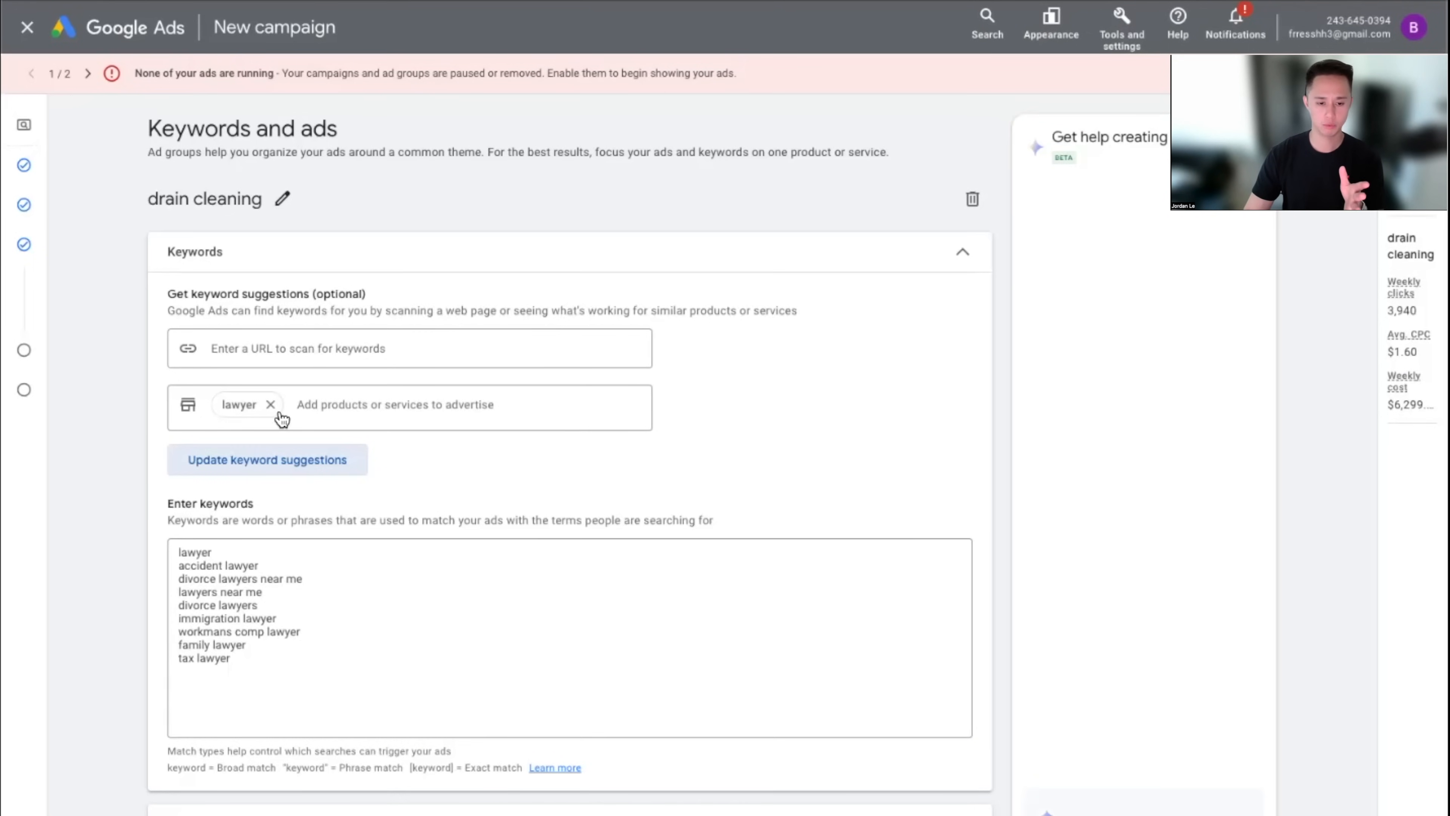
{"action": "left_click", "coordinate": [180, 557]}
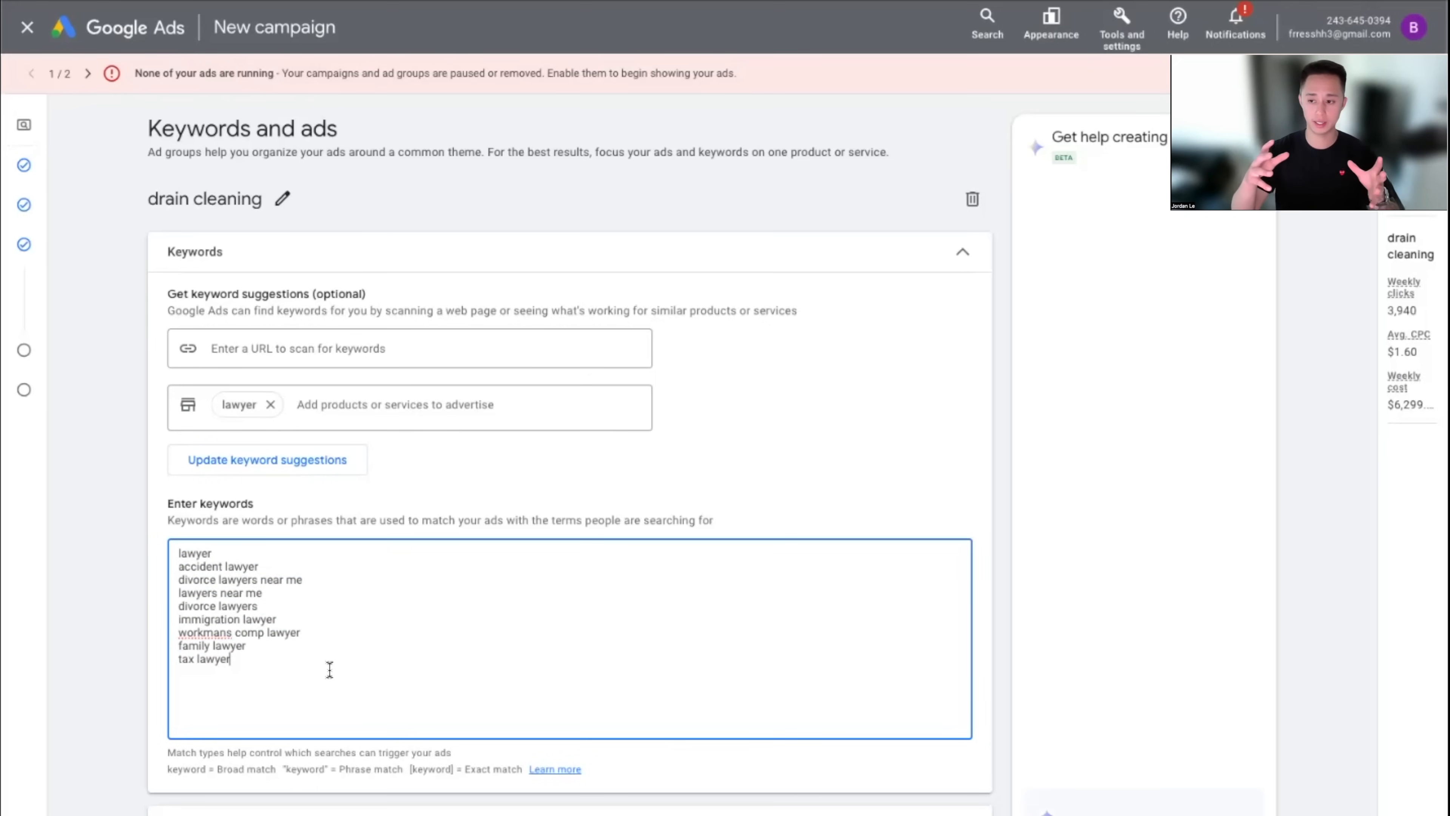
{"action": "left_click", "coordinate": [205, 567]}
{"action": "left_click_drag", "start_coordinate": [183, 592], "coordinate": [199, 594]}
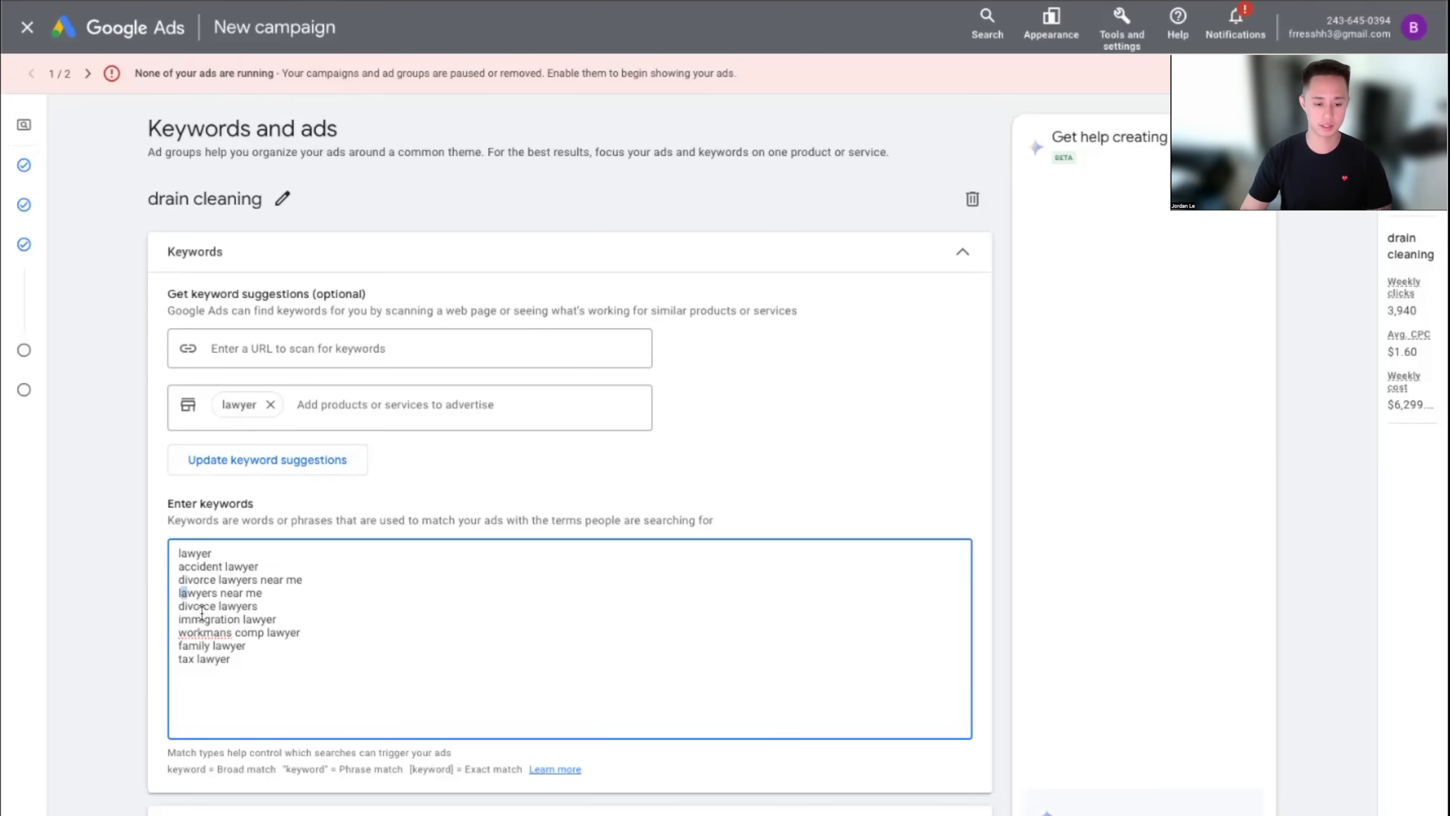
{"action": "left_click", "coordinate": [191, 650]}
{"action": "left_click_drag", "start_coordinate": [180, 648], "coordinate": [198, 650]}
{"action": "left_click", "coordinate": [227, 657]}
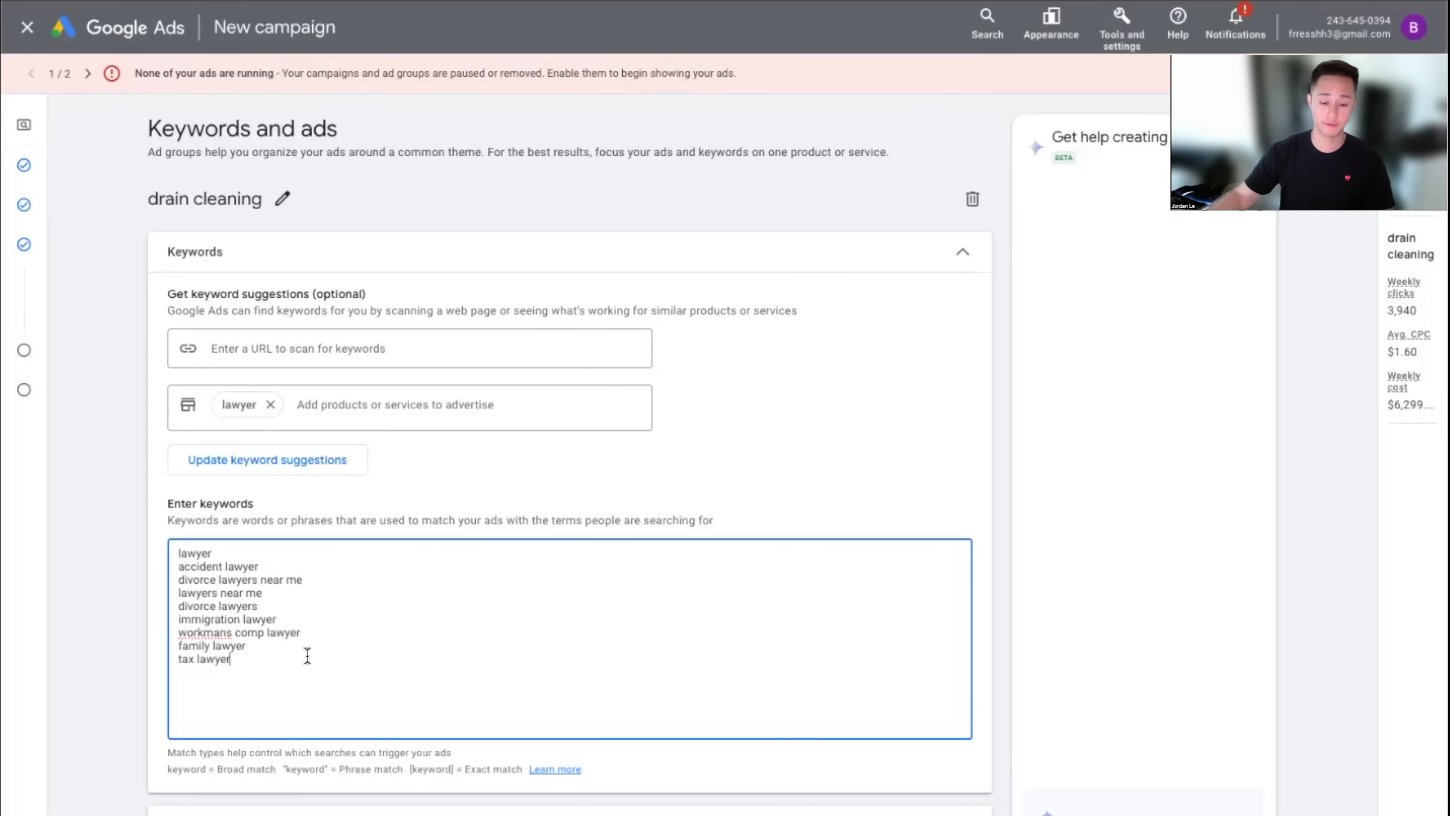
{"action": "left_click_drag", "start_coordinate": [257, 565], "coordinate": [176, 567]}
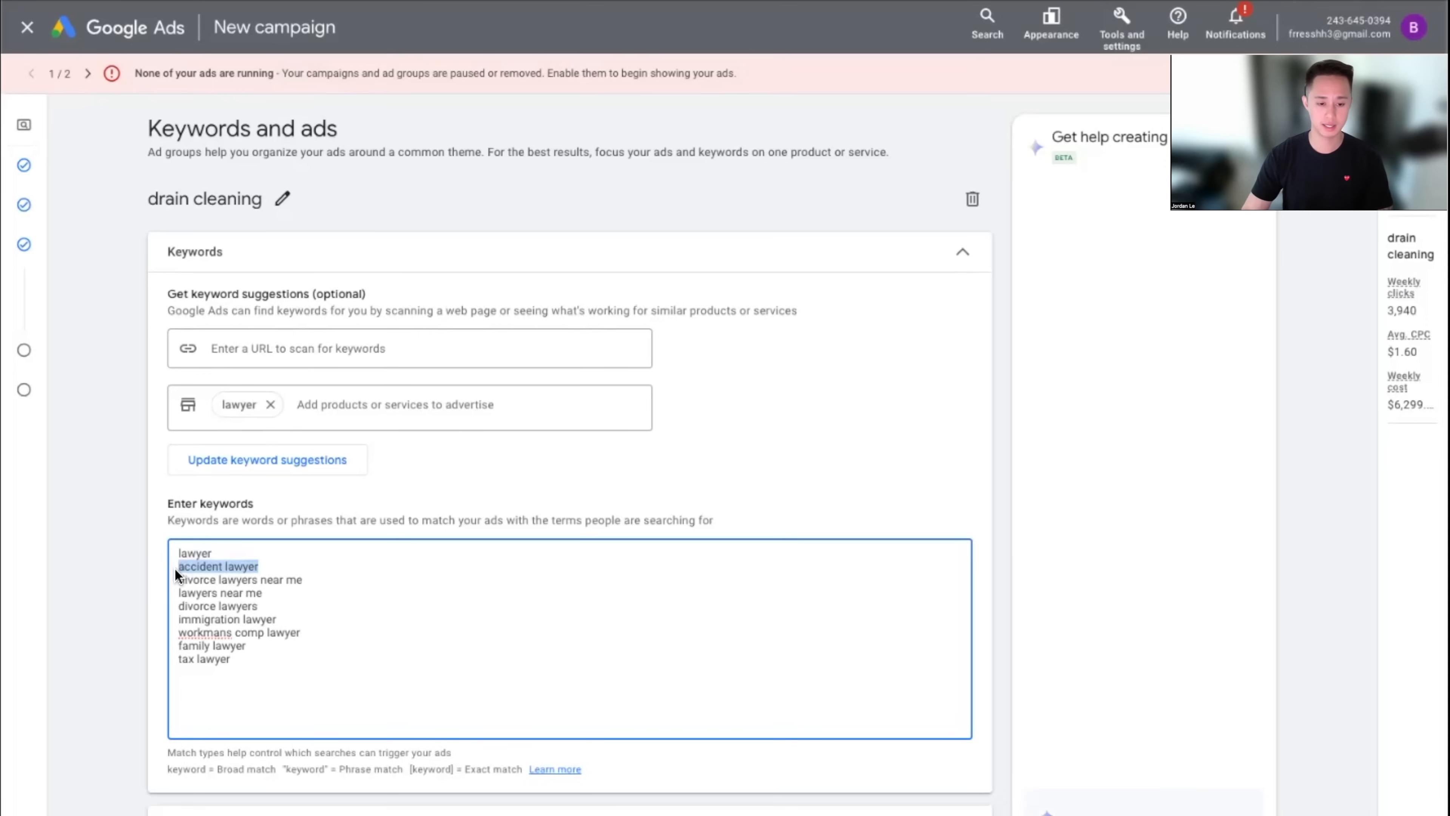
{"action": "double_click", "coordinate": [212, 580]}
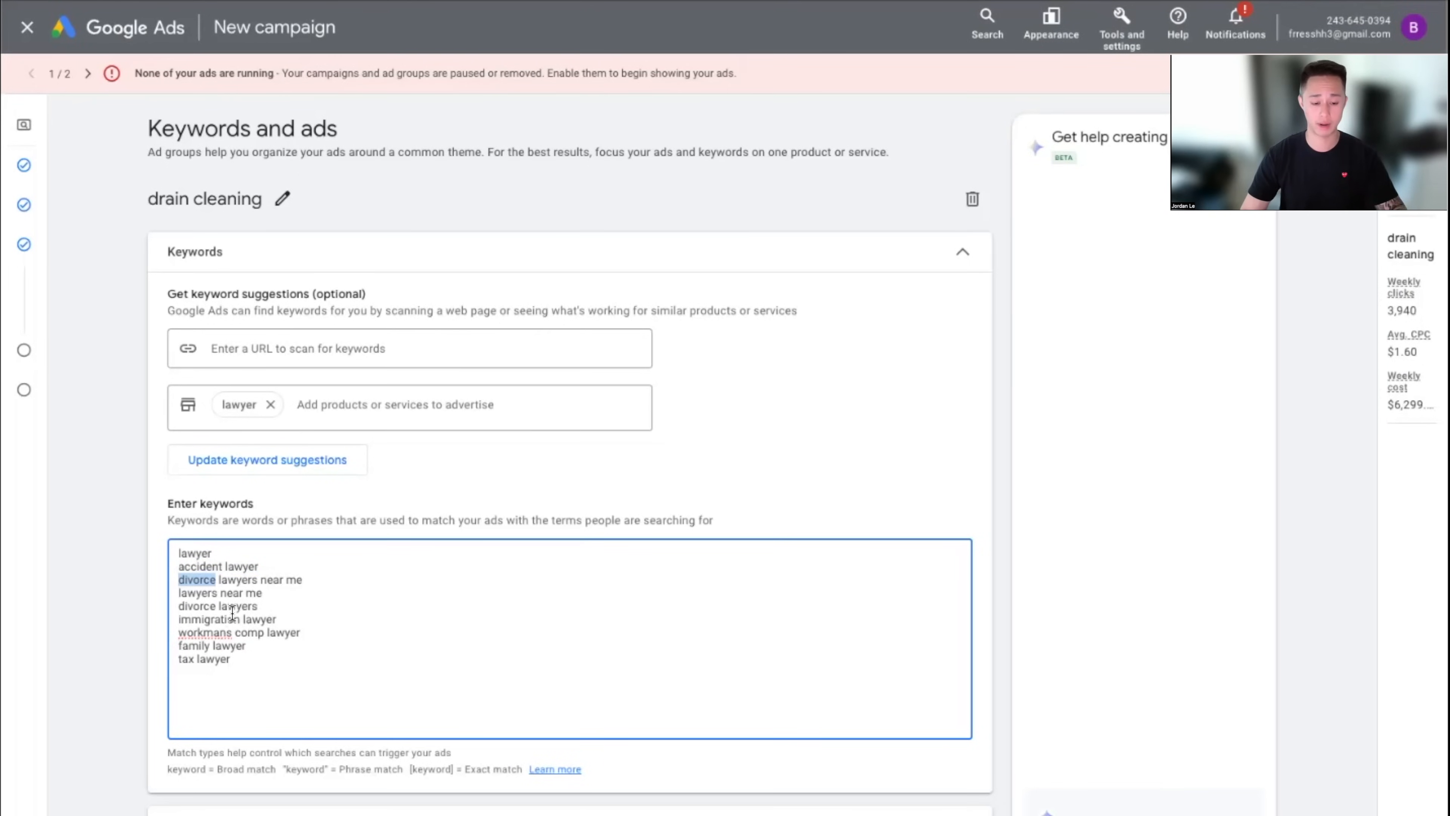
{"action": "left_click", "coordinate": [301, 631]}
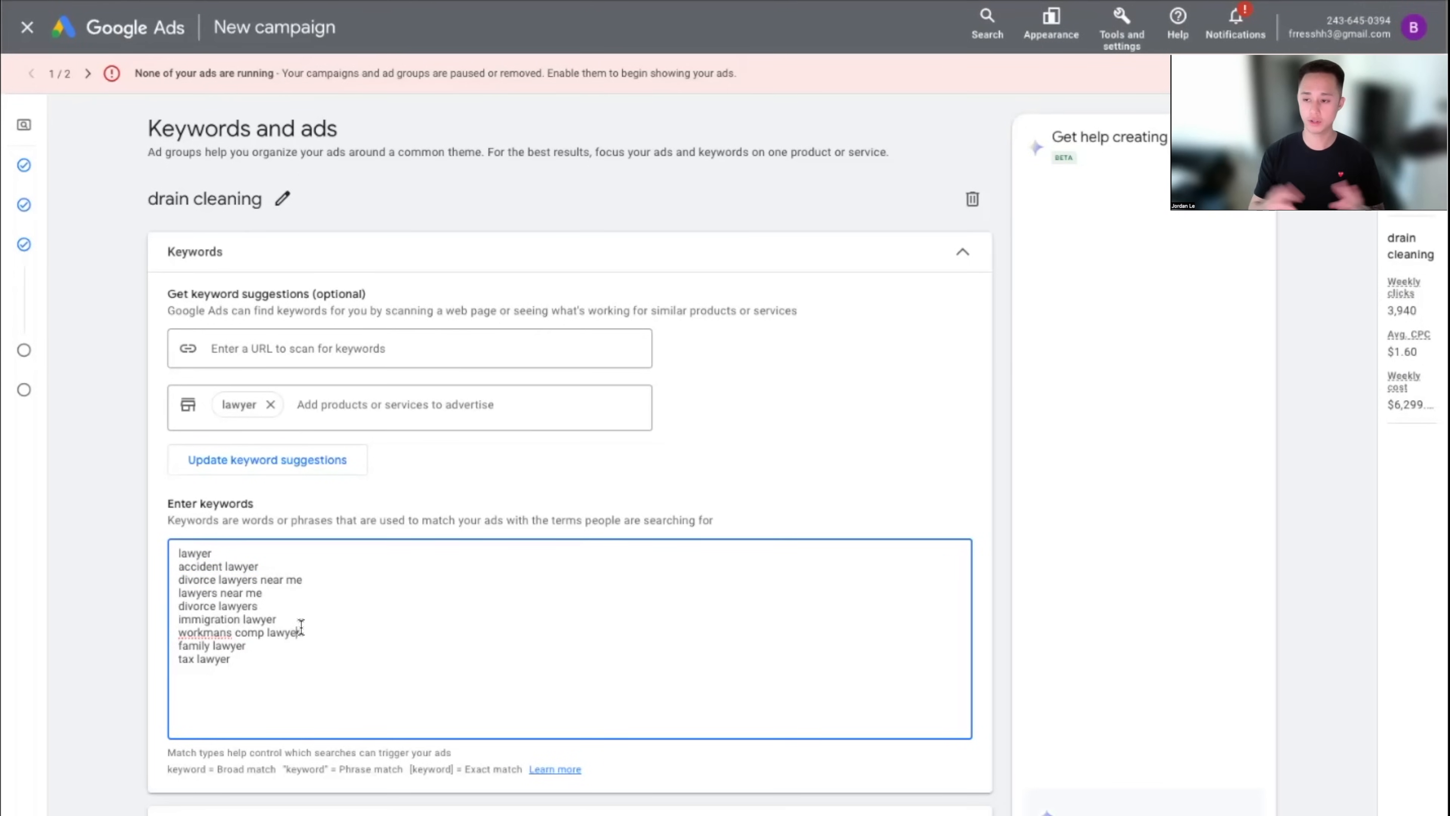
{"action": "left_click_drag", "start_coordinate": [290, 688], "coordinate": [41, 408]}
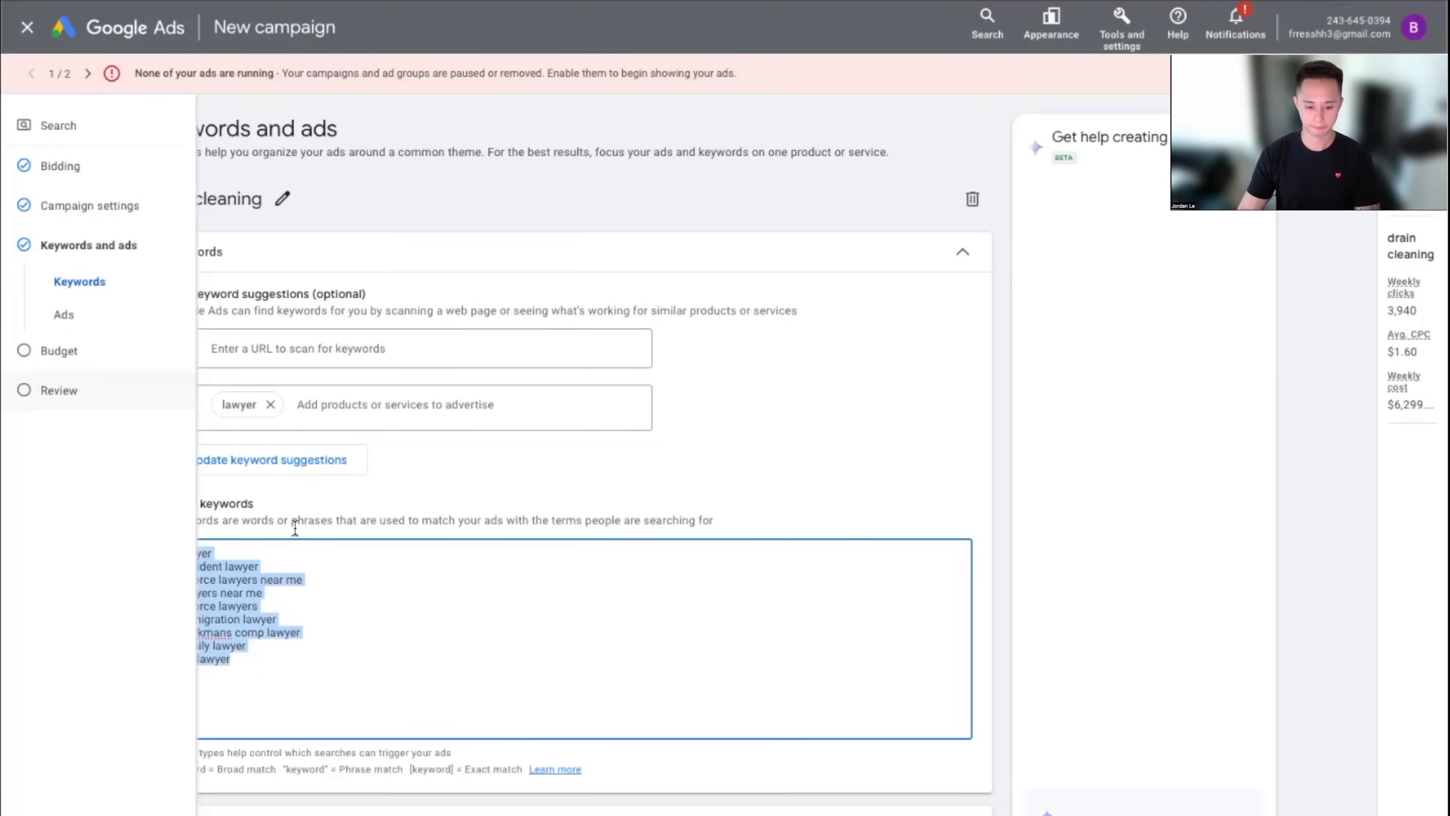
Clear the lawyer keywords and point out the broad, phrase and exact match notations
{"action": "key", "text": "BackSpace"}
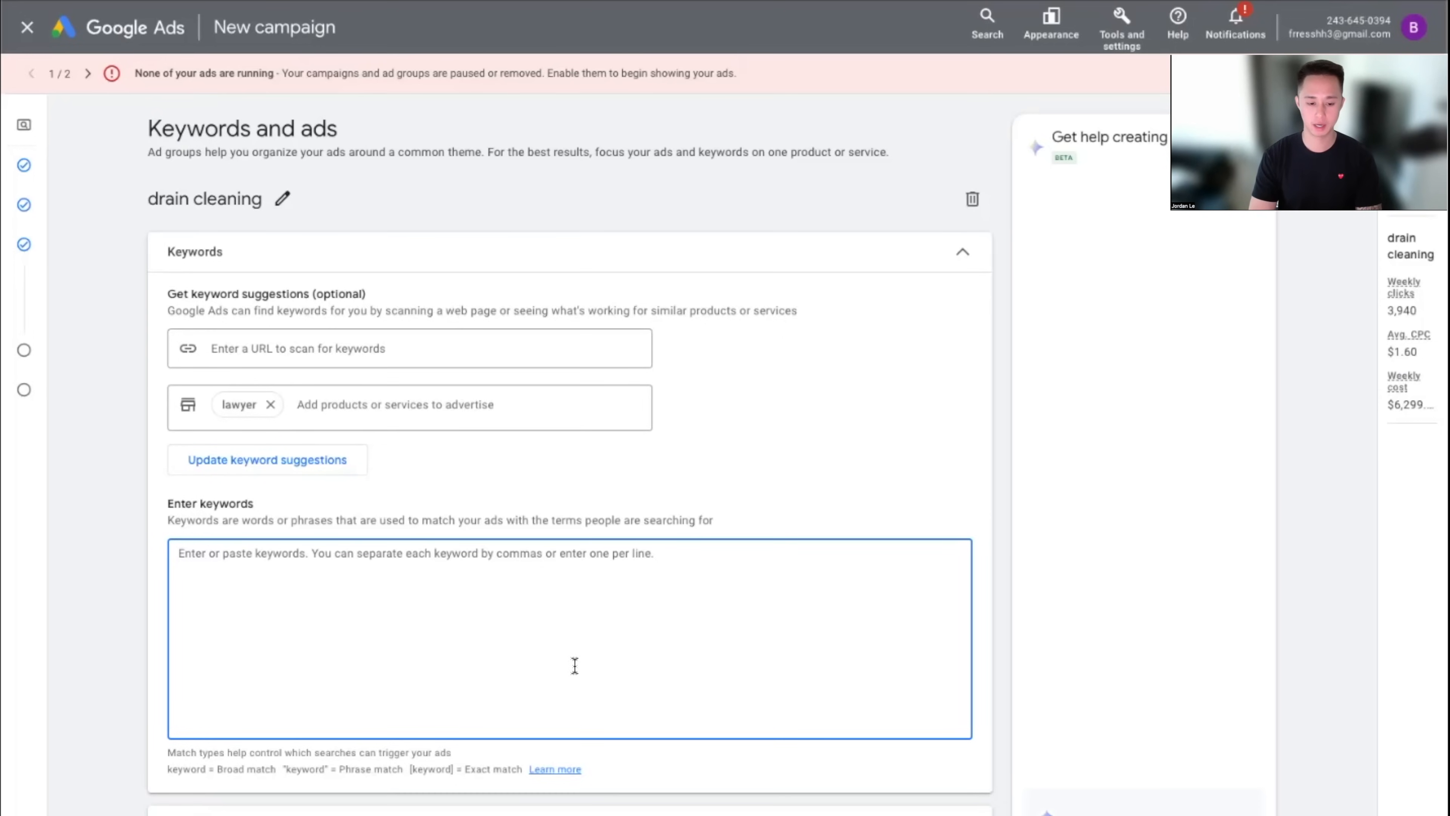
{"action": "left_click_drag", "start_coordinate": [232, 767], "coordinate": [258, 768]}
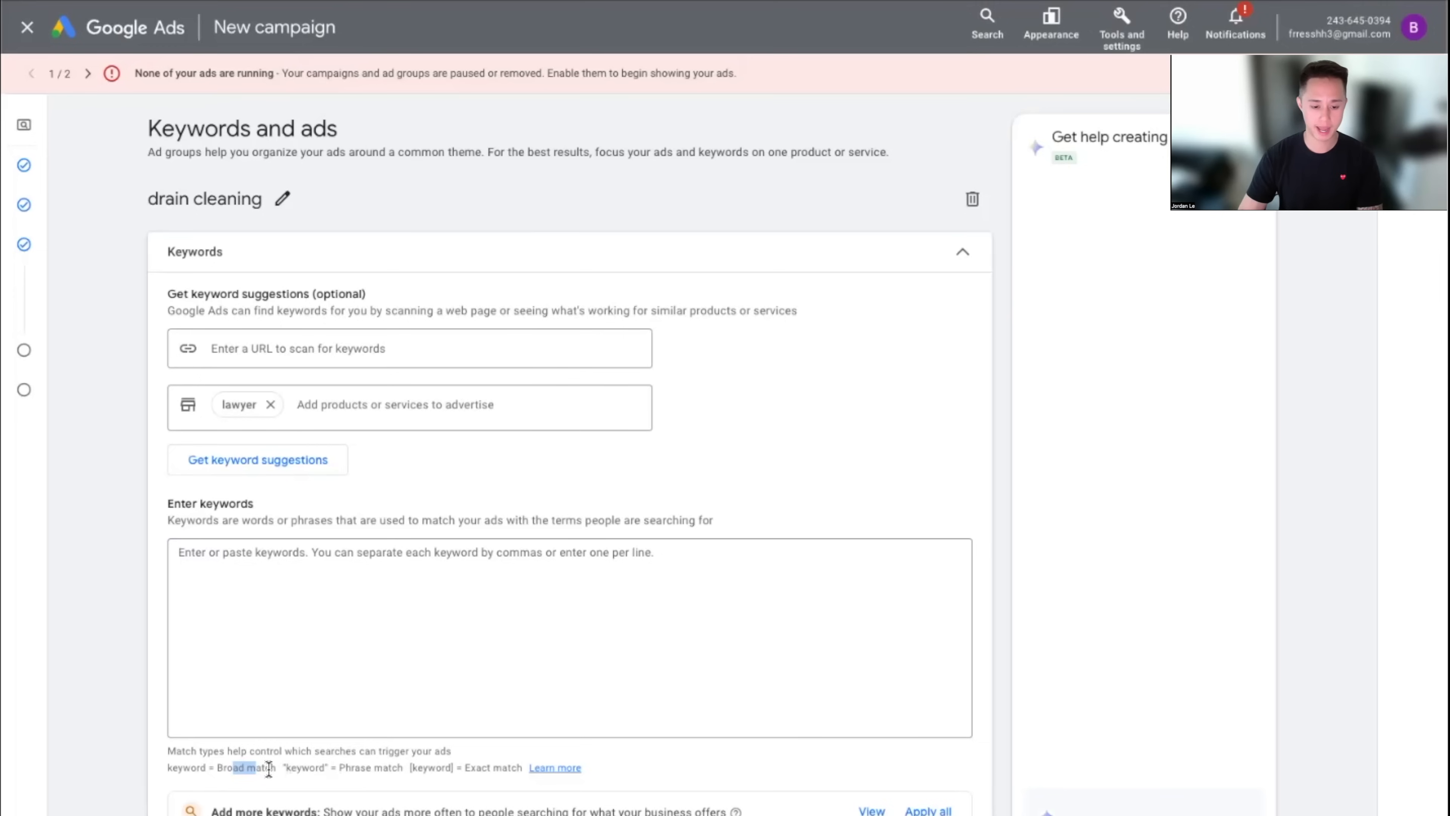
{"action": "left_click_drag", "start_coordinate": [367, 771], "coordinate": [383, 771]}
{"action": "left_click_drag", "start_coordinate": [478, 770], "coordinate": [511, 771]}
{"action": "left_click", "coordinate": [720, 771]}
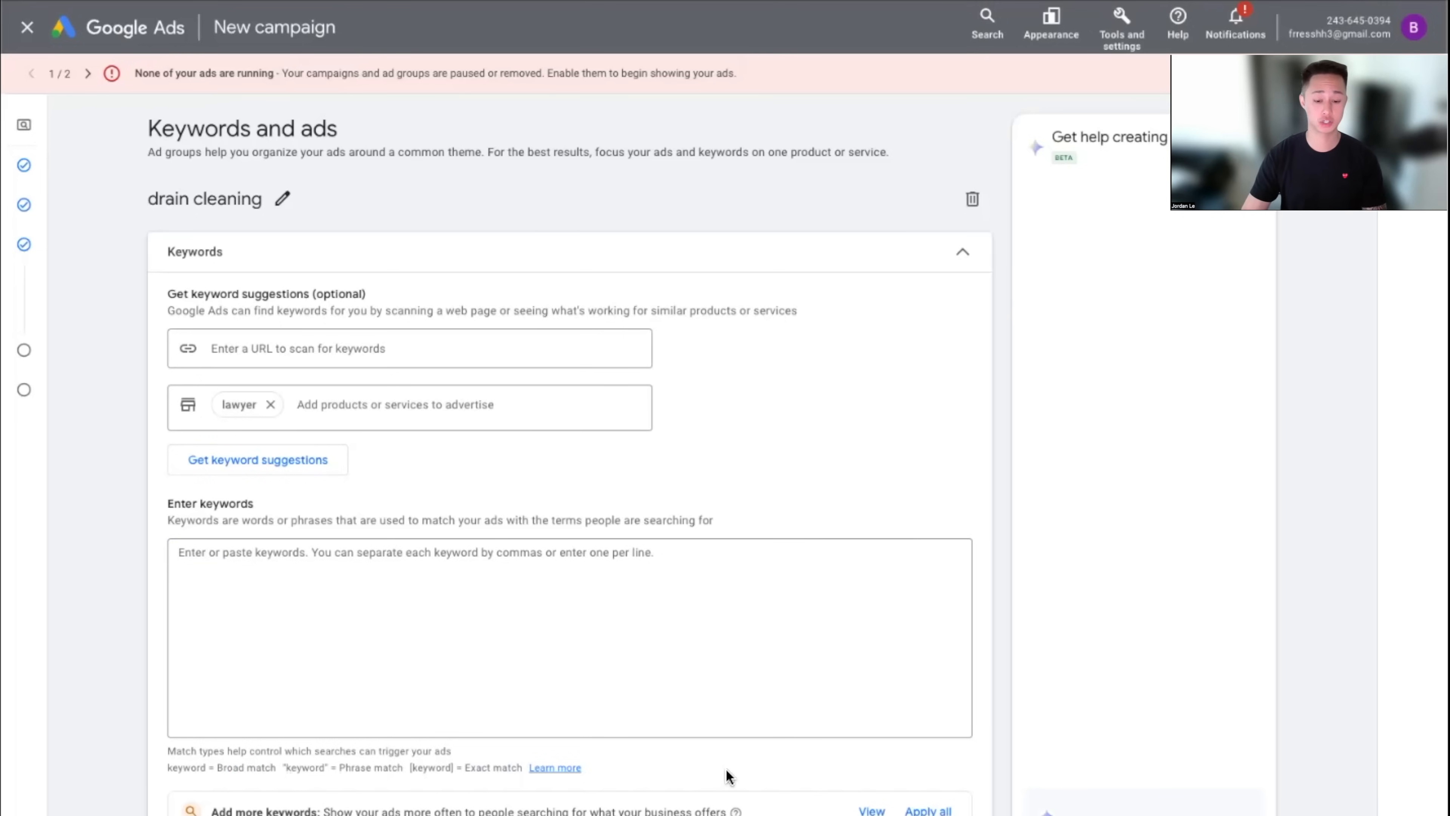
{"action": "left_click", "coordinate": [481, 622]}
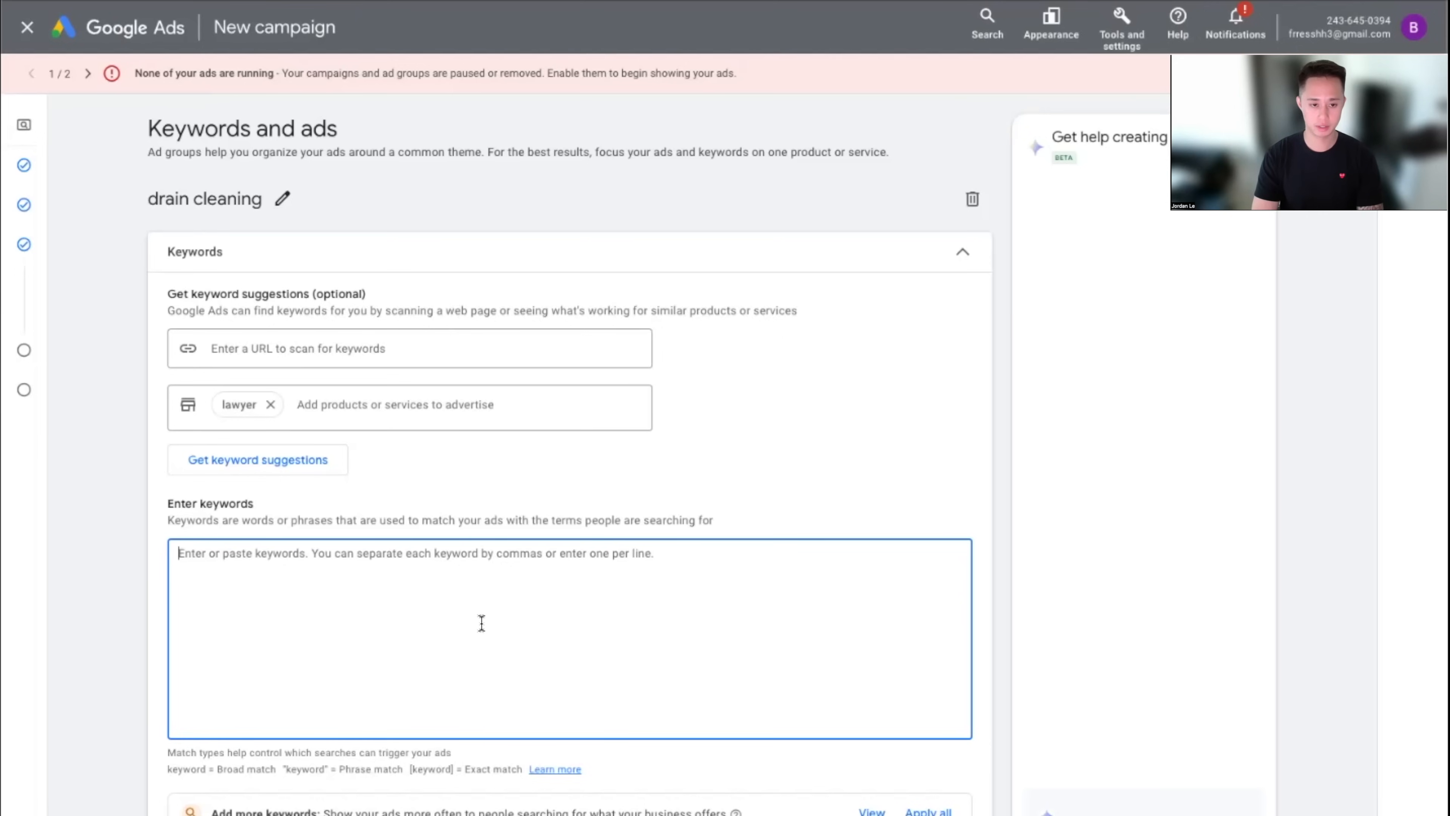
Rename the drain cleaning ad group to 'plumber'
{"action": "left_click", "coordinate": [282, 210]}
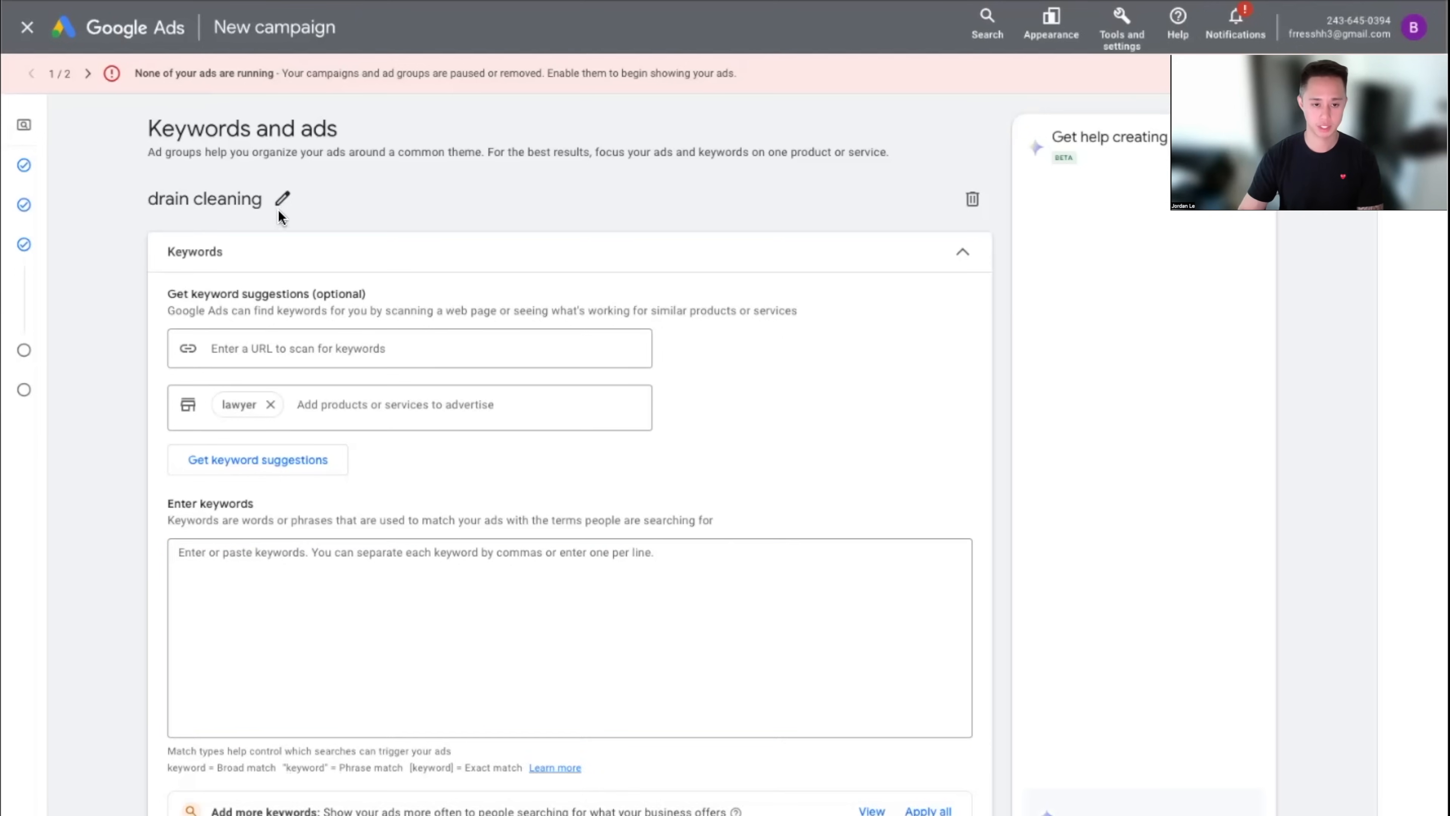
{"action": "left_click", "coordinate": [280, 213]}
{"action": "type", "text": "plumber"}
{"action": "left_click", "coordinate": [491, 603]}
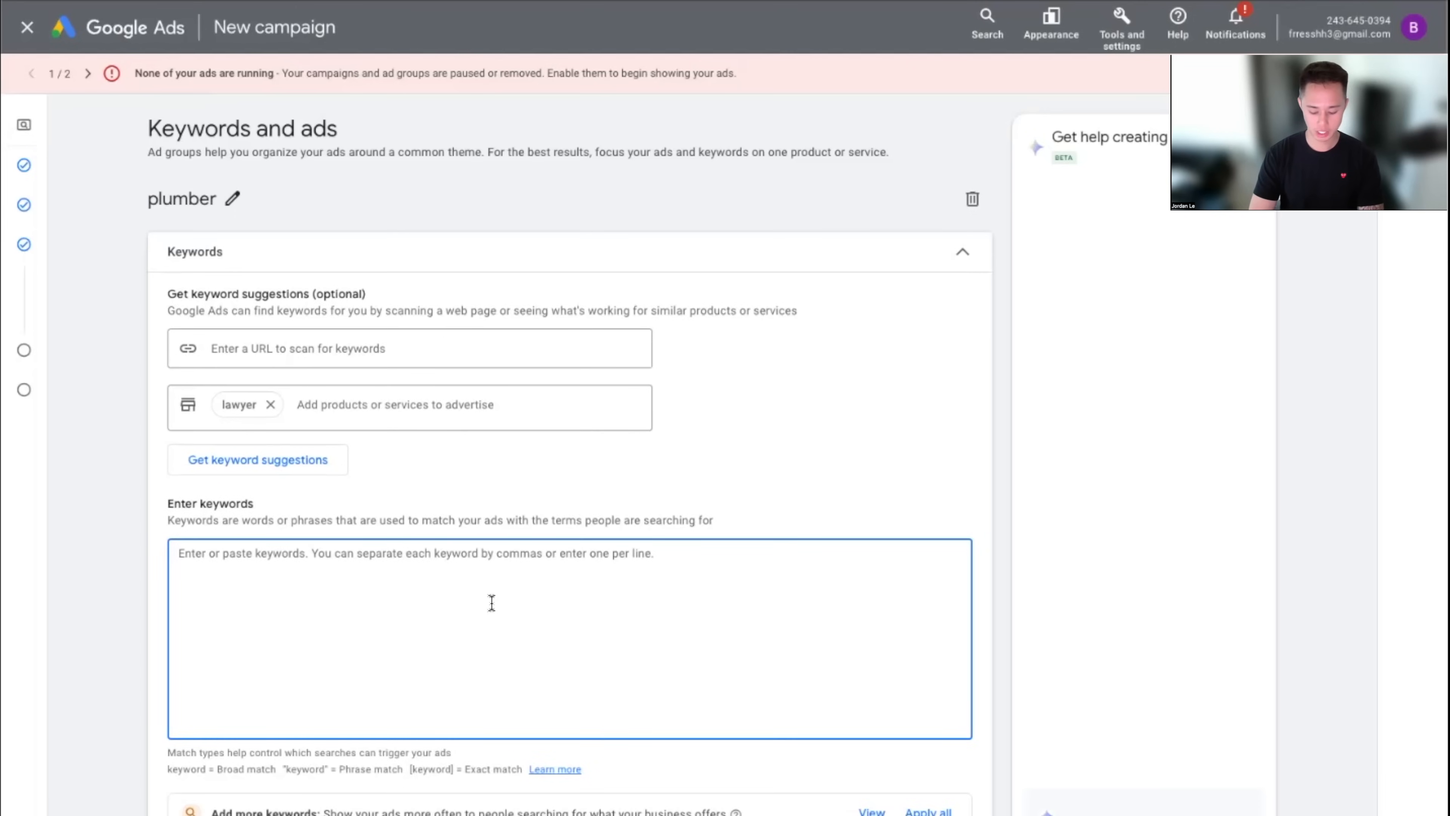
Enter 'plumber near me' as broad, "plumber near me" phrase and [plumber near me] exact keywords
{"action": "type", "text": "plumber near me"}
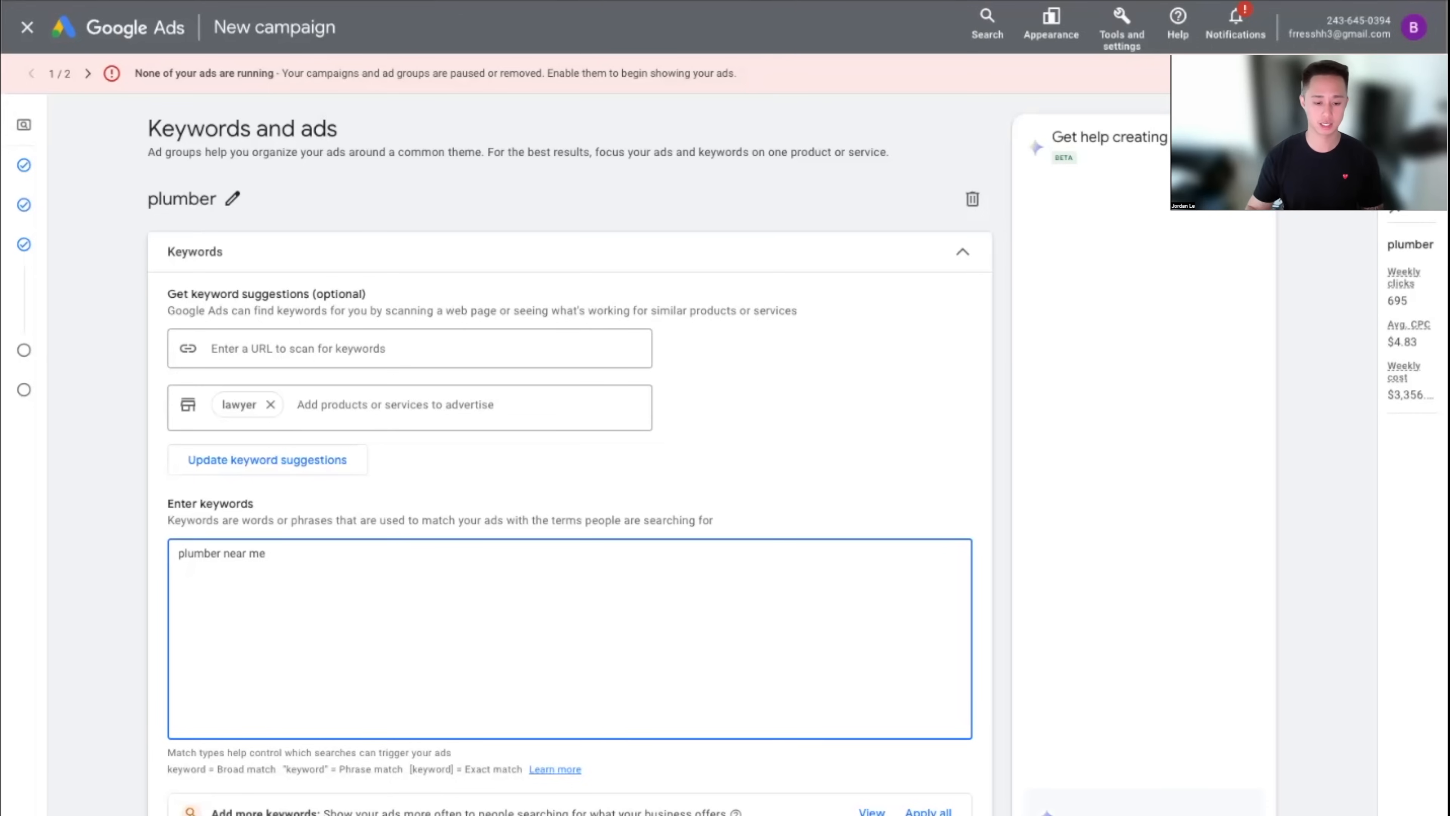
{"action": "left_click_drag", "start_coordinate": [175, 563], "coordinate": [301, 571]}
{"action": "left_click", "coordinate": [307, 570]}
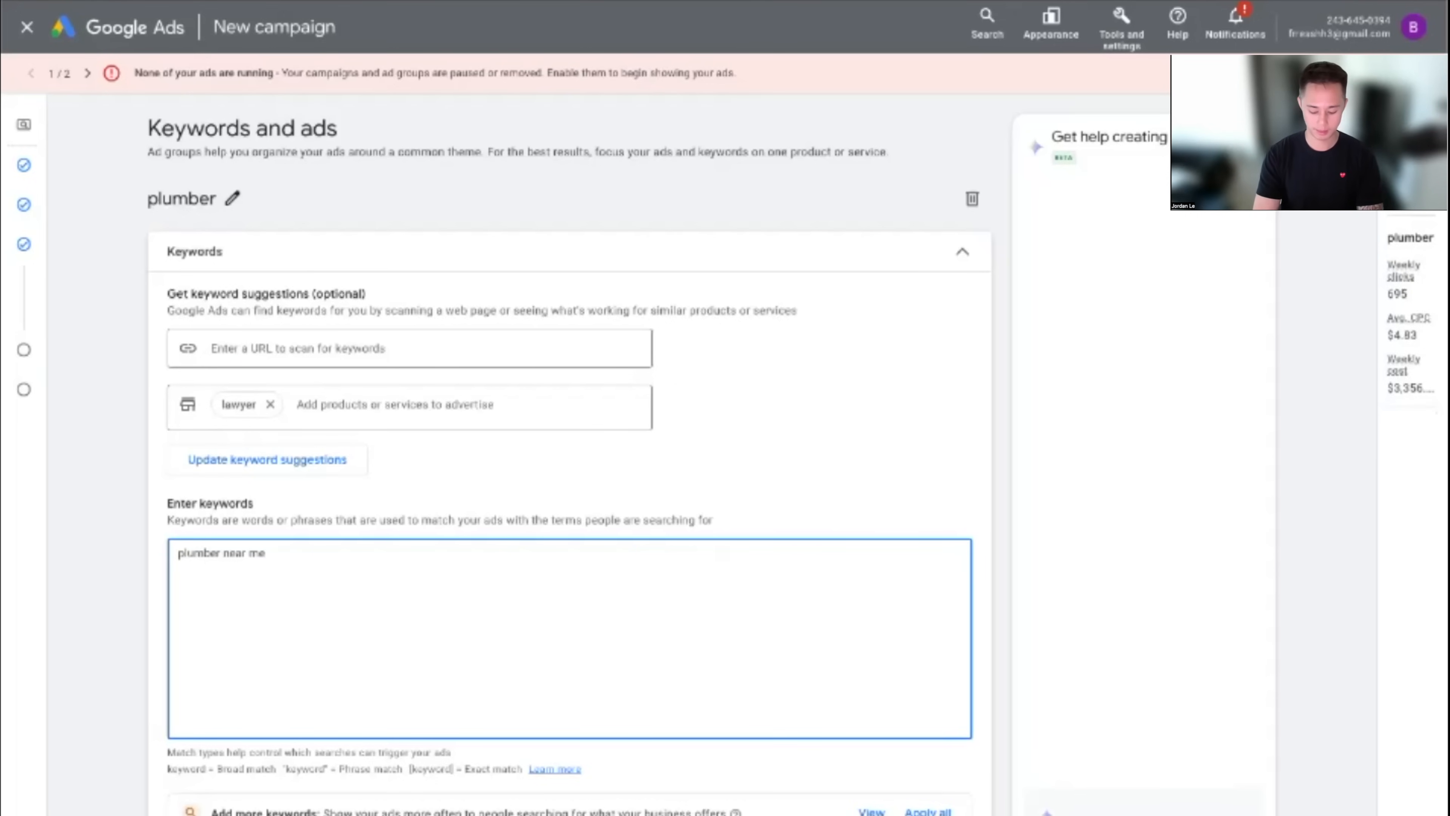
{"action": "type", "text": "p"}
{"action": "key", "text": "BackSpace"}
{"action": "type", "text": "\"plumber near me\""}
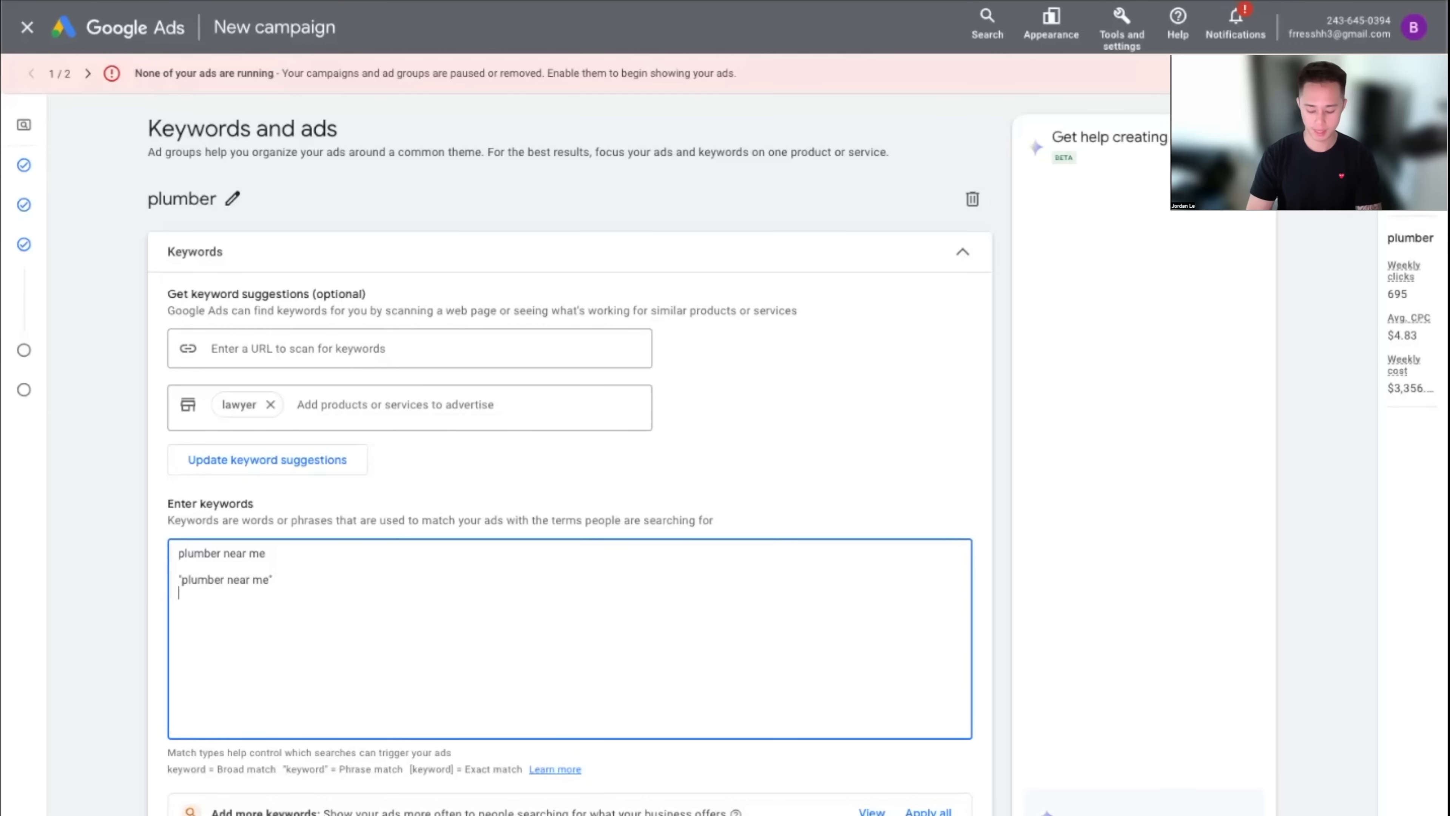
{"action": "type", "text": "[plumber near me]"}
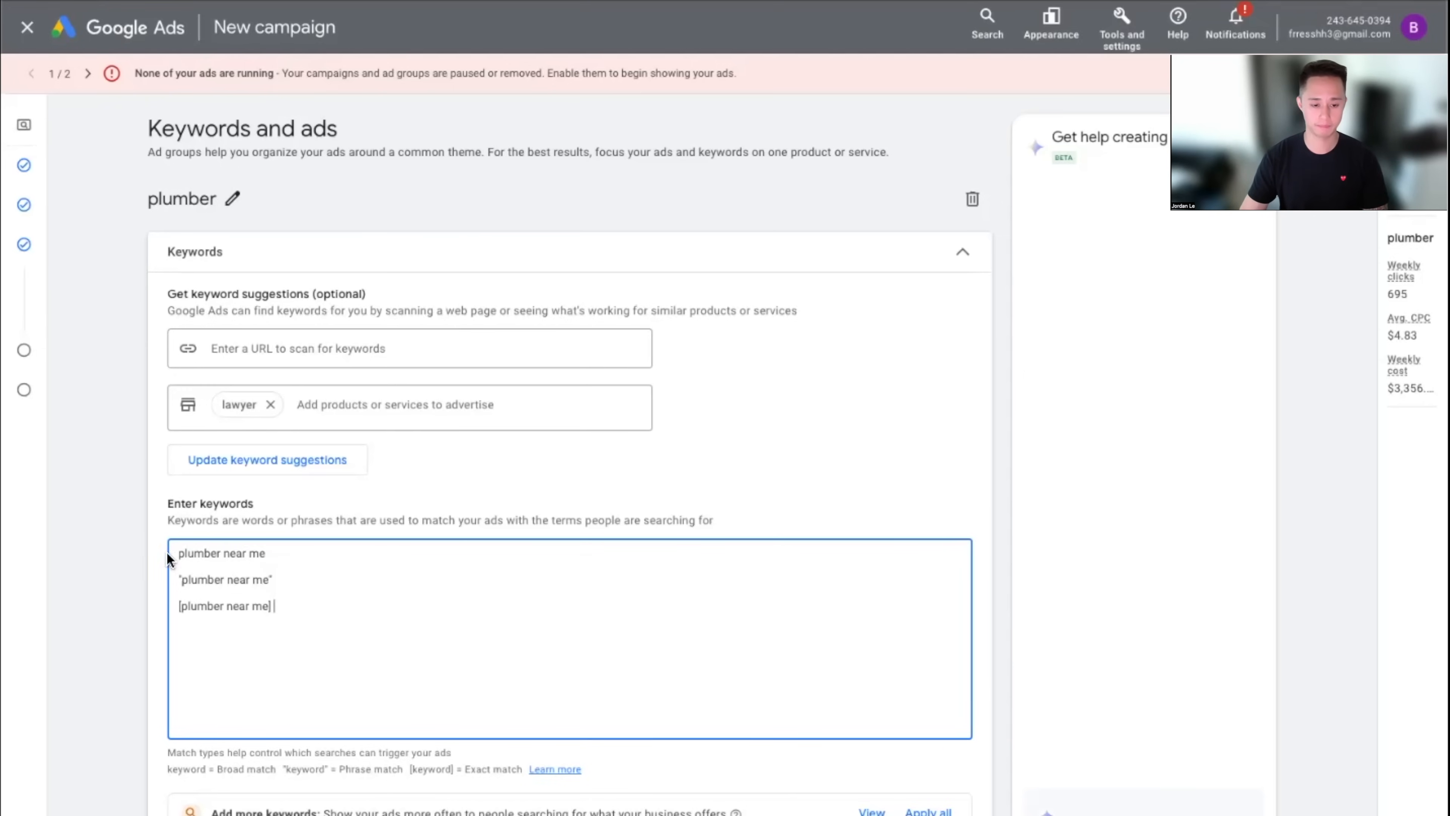
{"action": "left_click_drag", "start_coordinate": [267, 555], "coordinate": [131, 550]}
{"action": "left_click", "coordinate": [347, 583]}
{"action": "left_click_drag", "start_coordinate": [267, 555], "coordinate": [136, 550]}
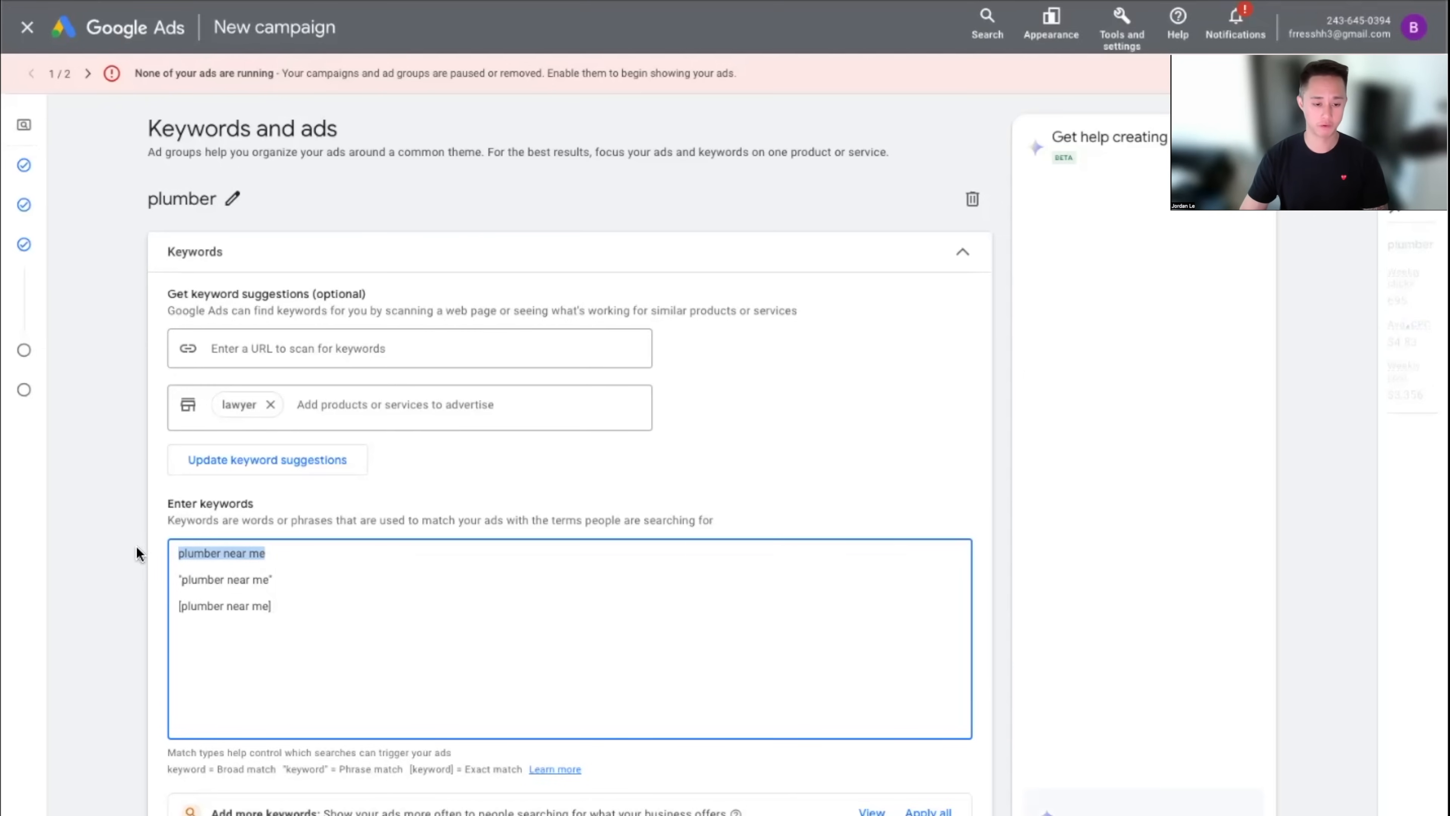
{"action": "left_click", "coordinate": [415, 591]}
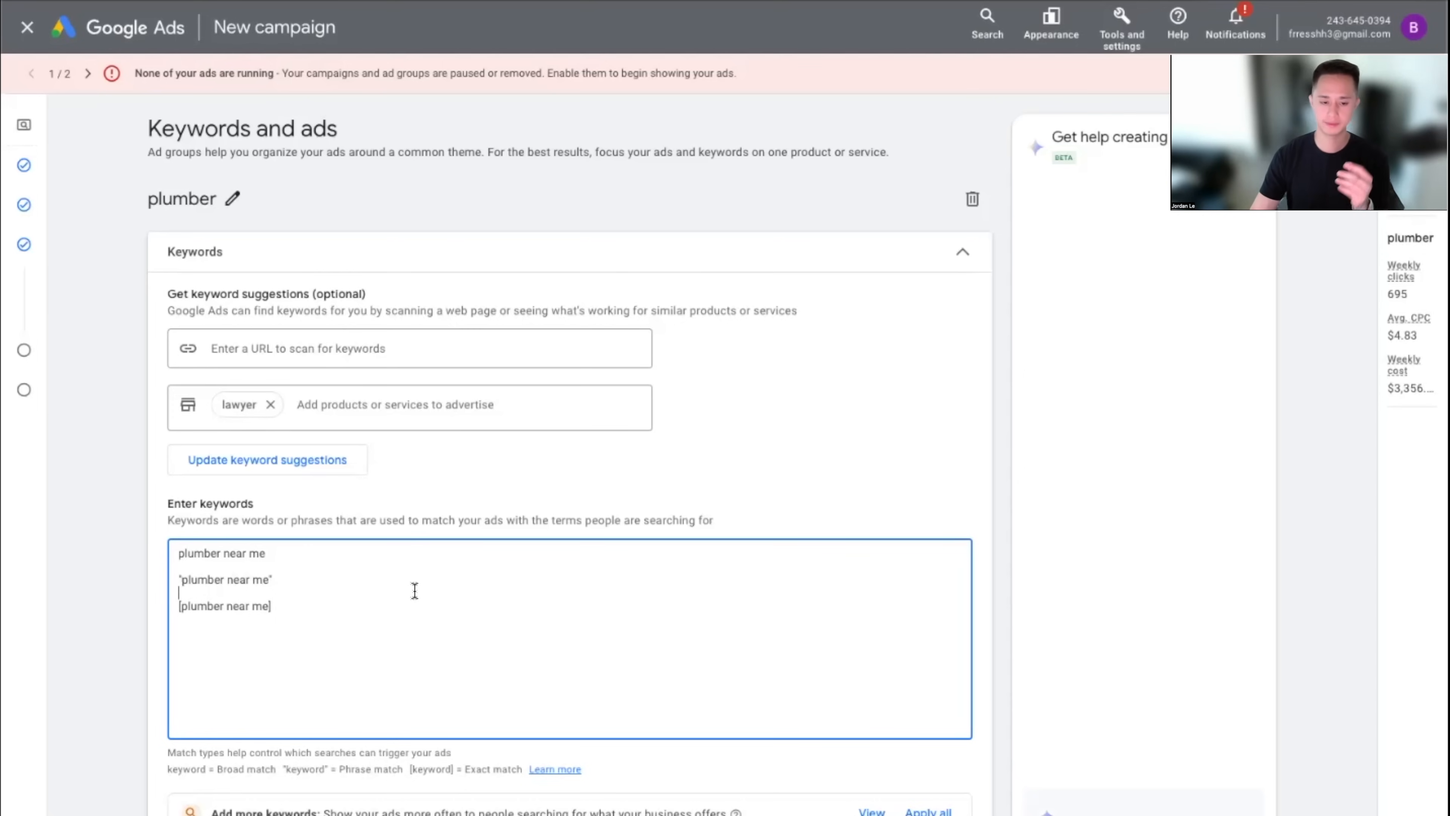
Highlight the broad, phrase and exact match 'plumber near me' lines while explaining them
{"action": "left_click", "coordinate": [286, 555]}
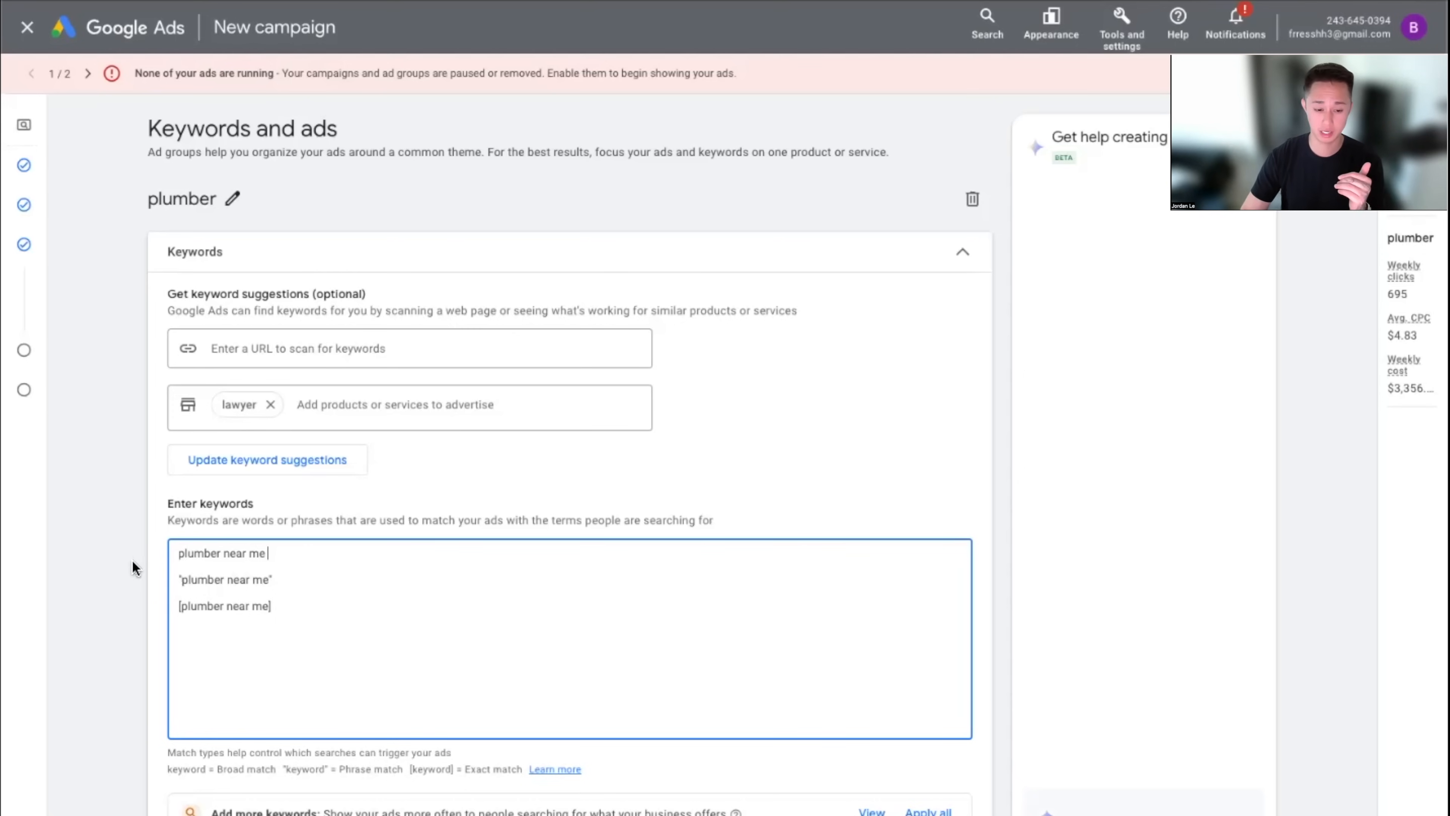
{"action": "key", "text": "shift+Home"}
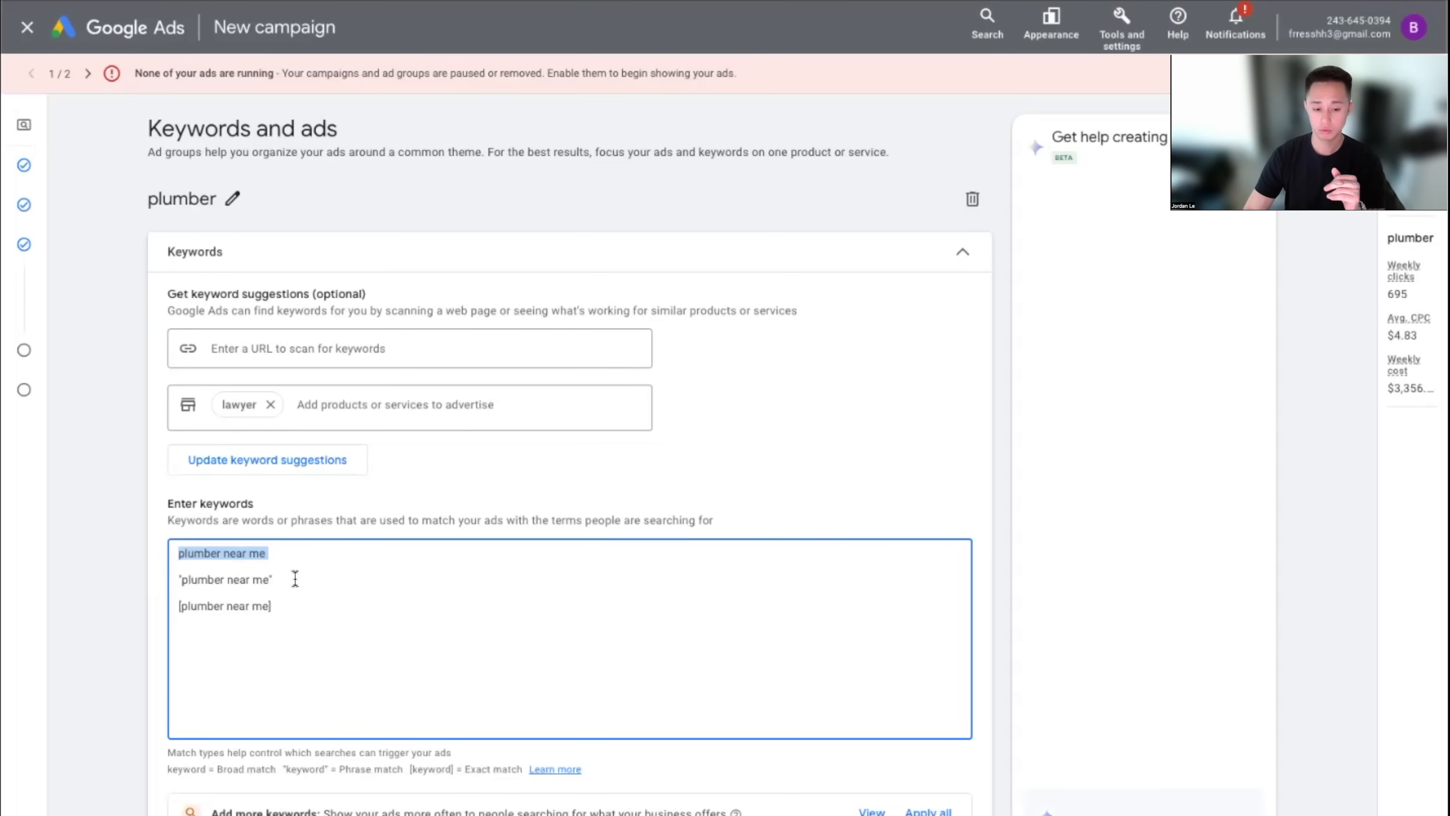
{"action": "left_click_drag", "start_coordinate": [295, 579], "coordinate": [182, 584]}
{"action": "left_click_drag", "start_coordinate": [277, 606], "coordinate": [180, 582]}
{"action": "left_click", "coordinate": [427, 626]}
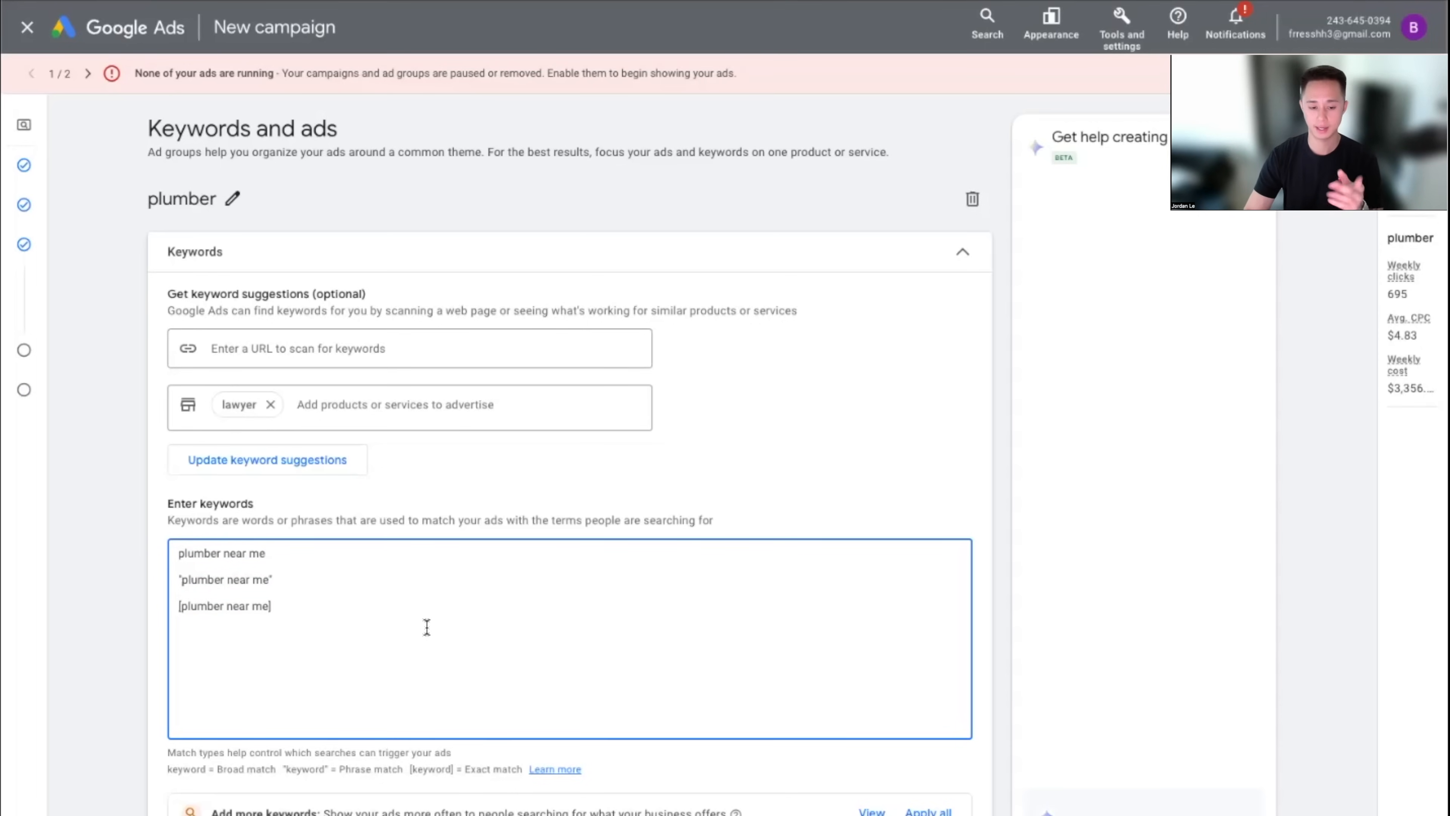
{"action": "left_click", "coordinate": [273, 581]}
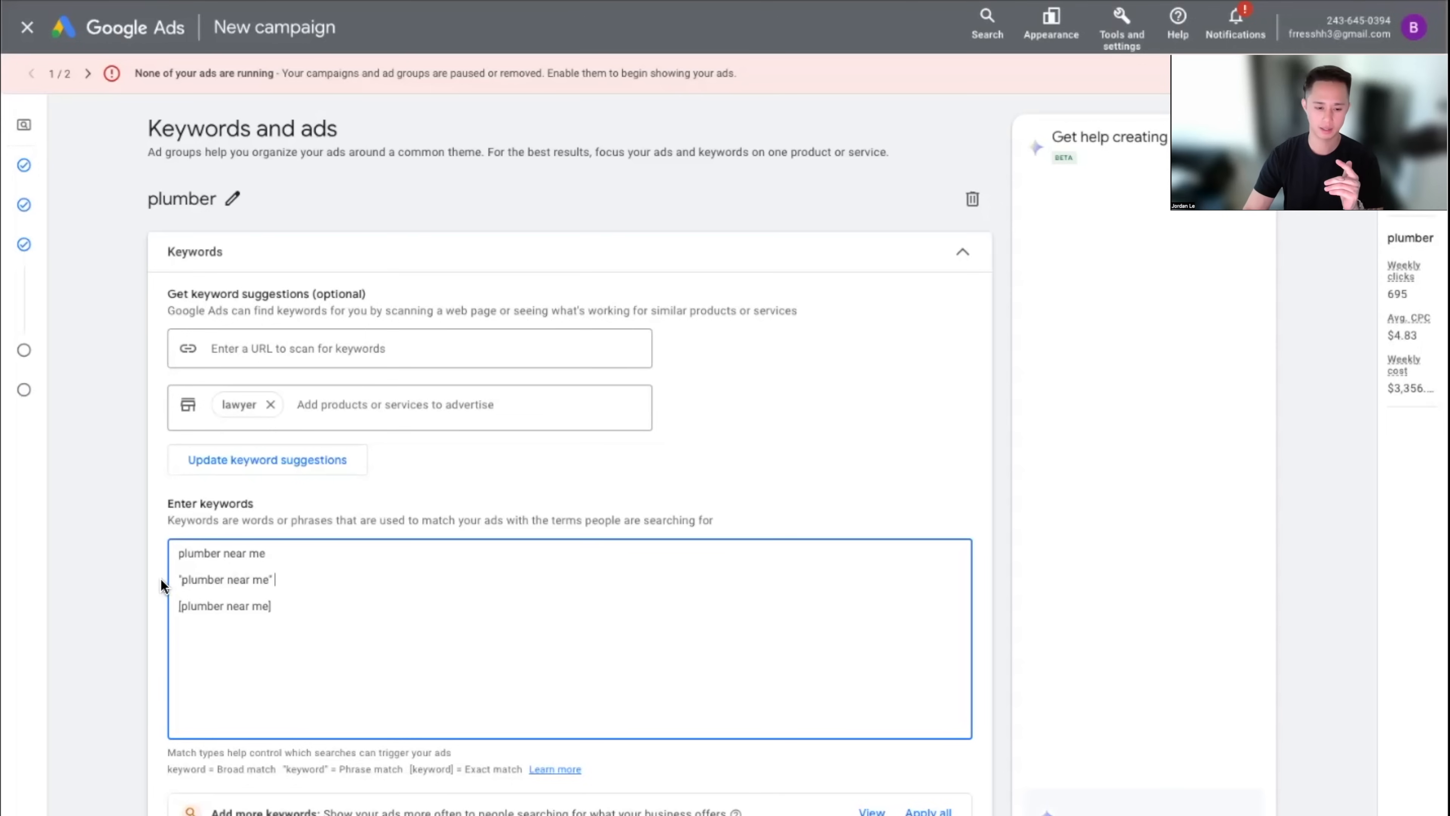
{"action": "key", "text": "shift+Home"}
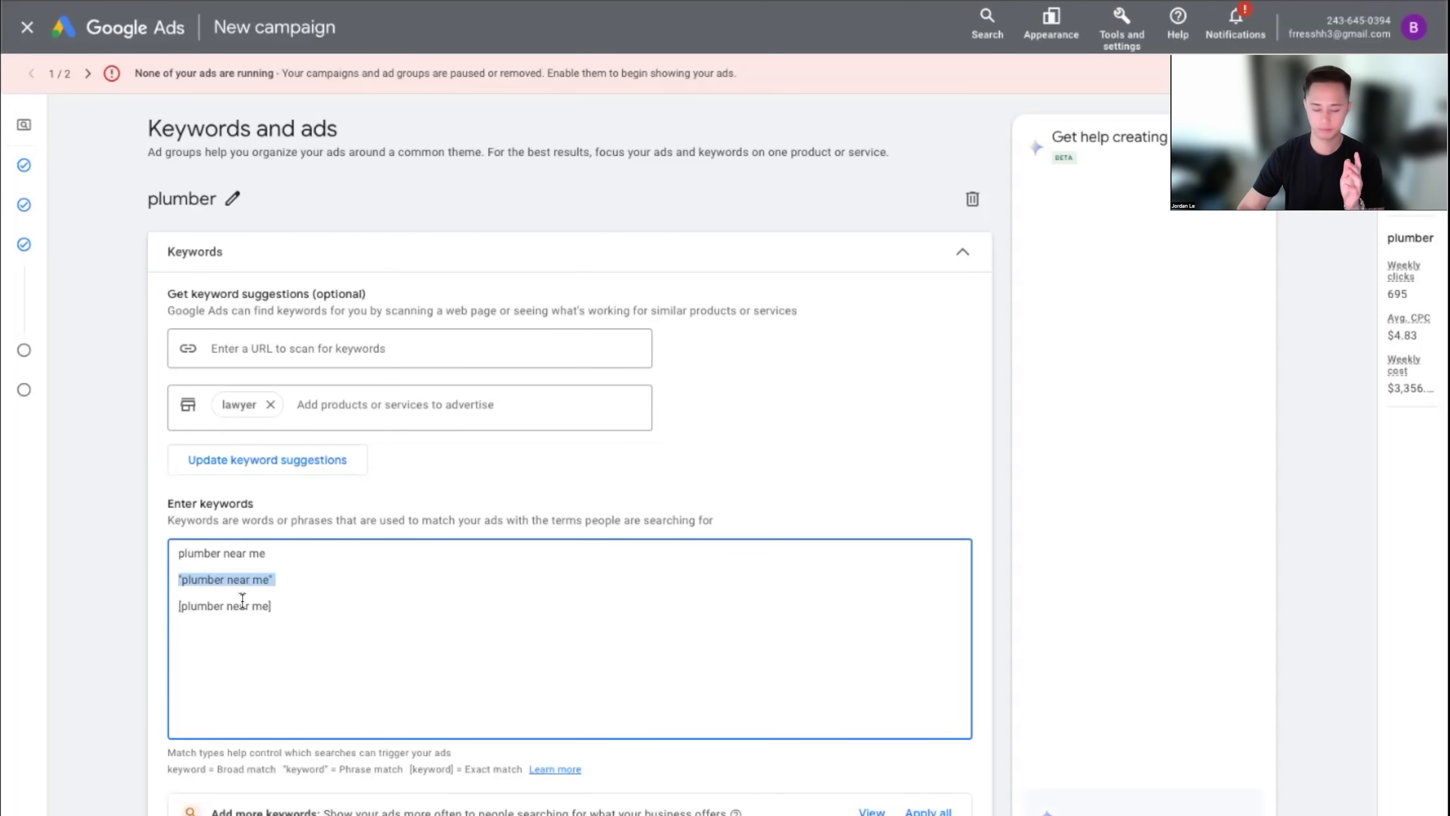
{"action": "left_click", "coordinate": [309, 609]}
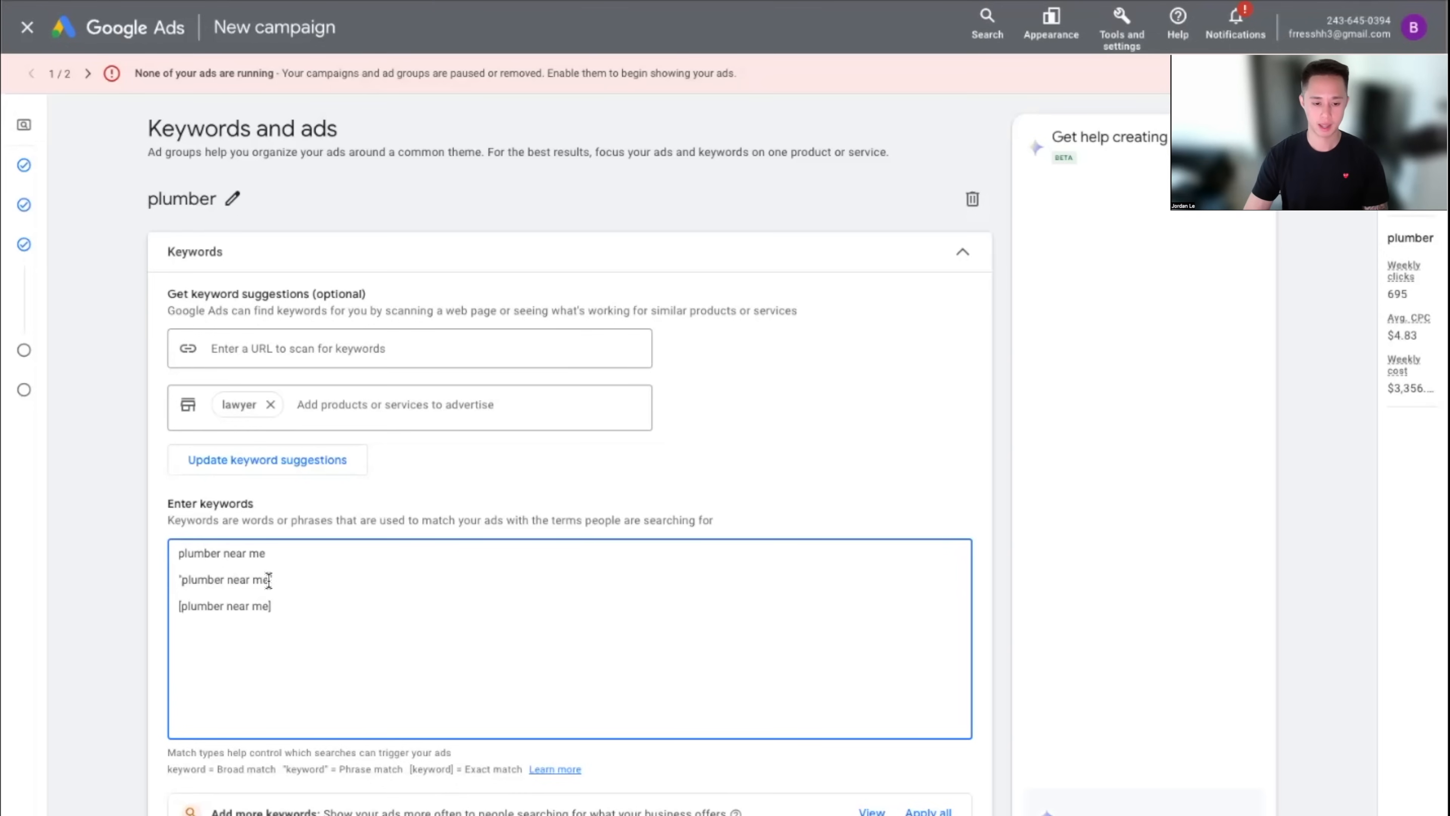
{"action": "left_click_drag", "start_coordinate": [268, 581], "coordinate": [192, 586]}
{"action": "left_click_drag", "start_coordinate": [182, 584], "coordinate": [180, 584]}
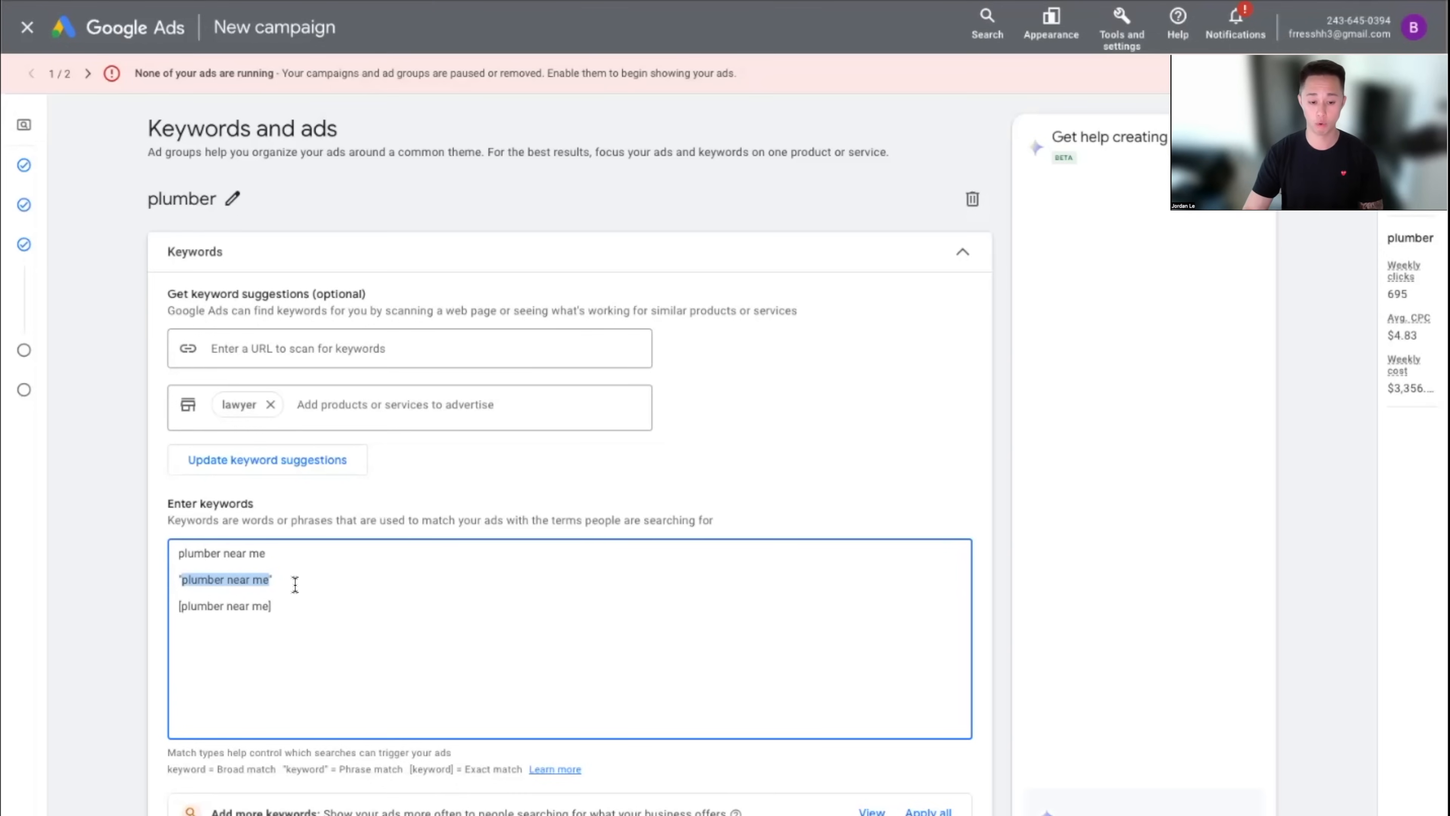
{"action": "left_click", "coordinate": [328, 587]}
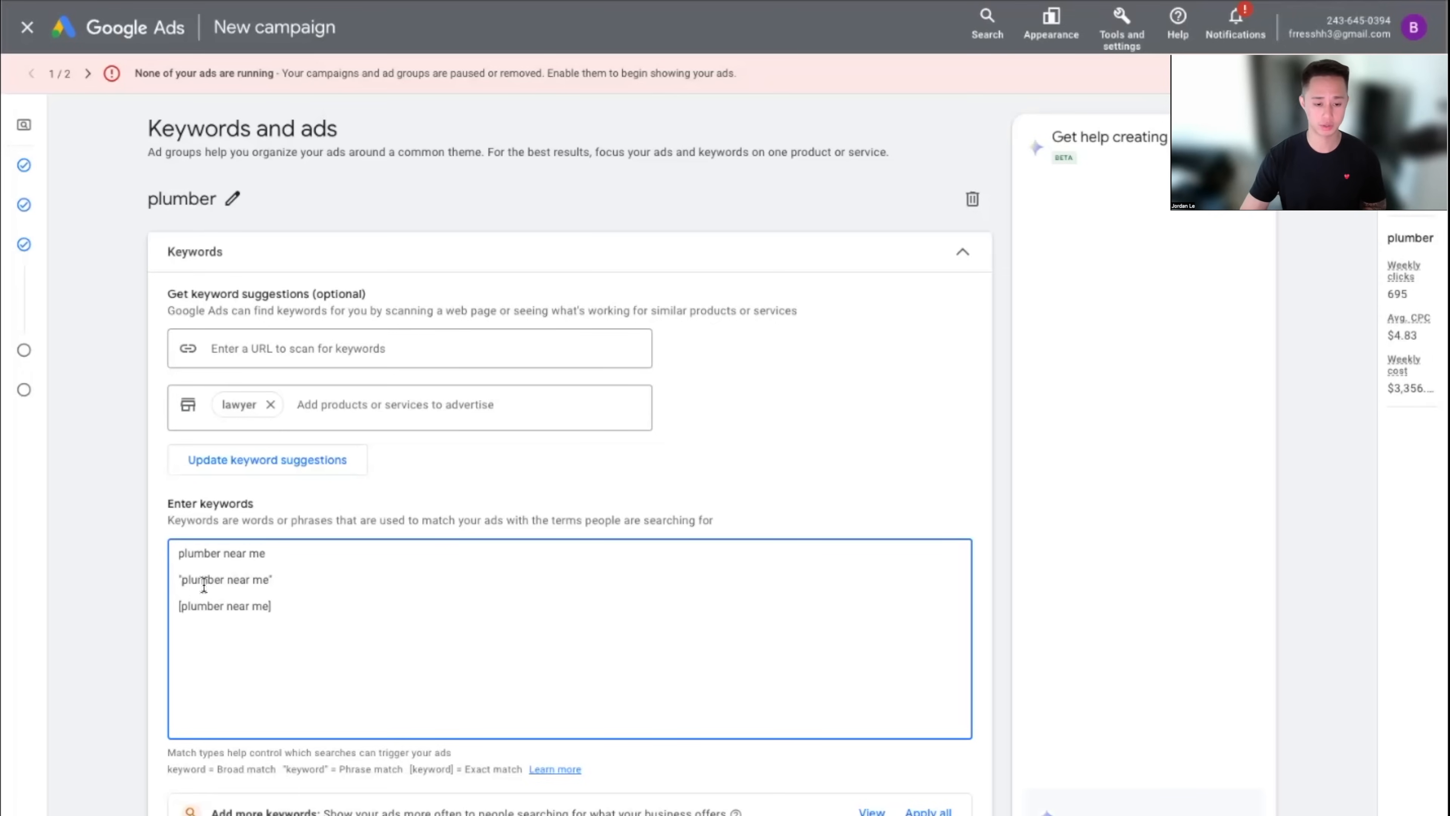
{"action": "left_click_drag", "start_coordinate": [271, 581], "coordinate": [181, 584]}
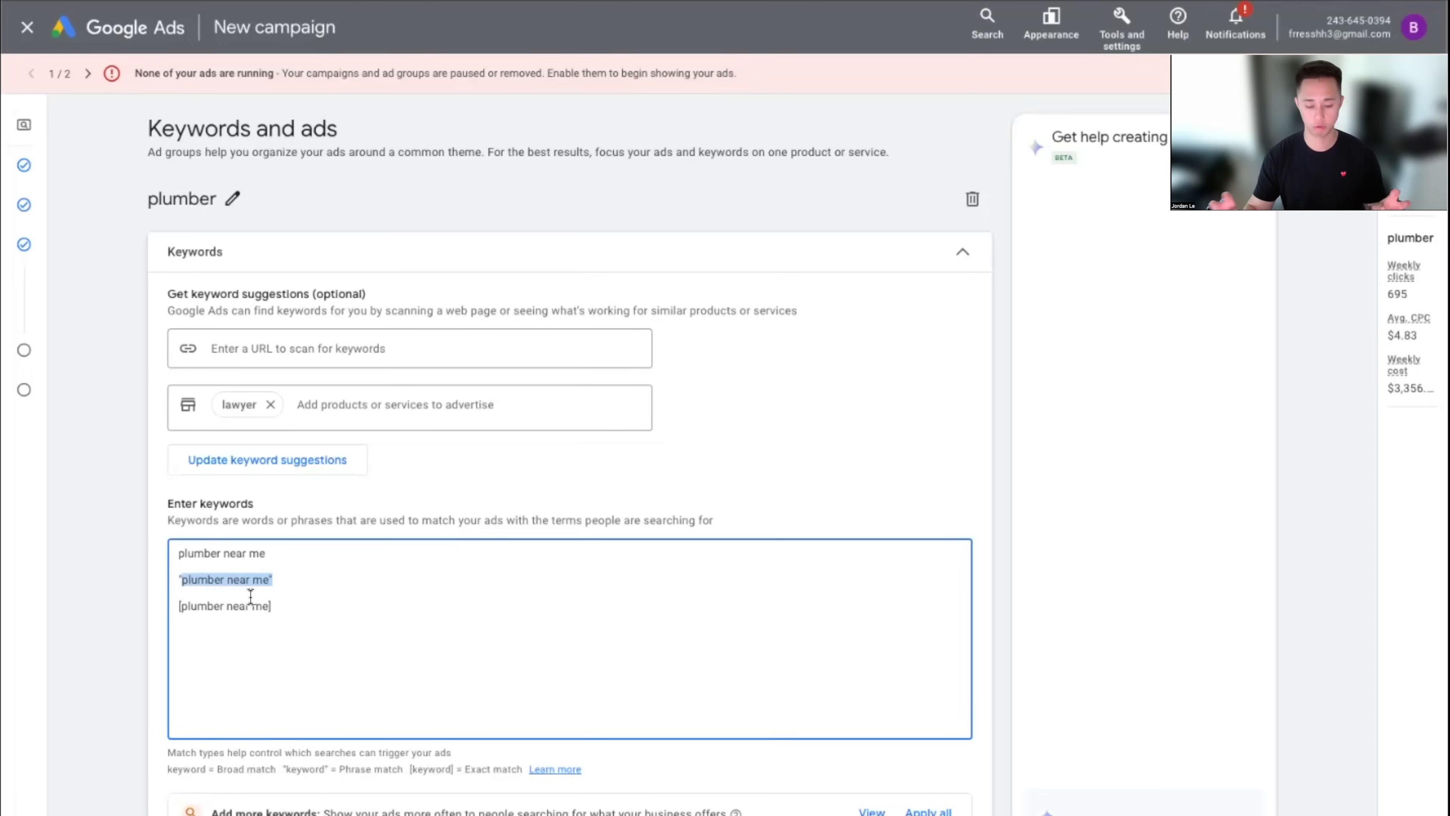
{"action": "left_click", "coordinate": [326, 591]}
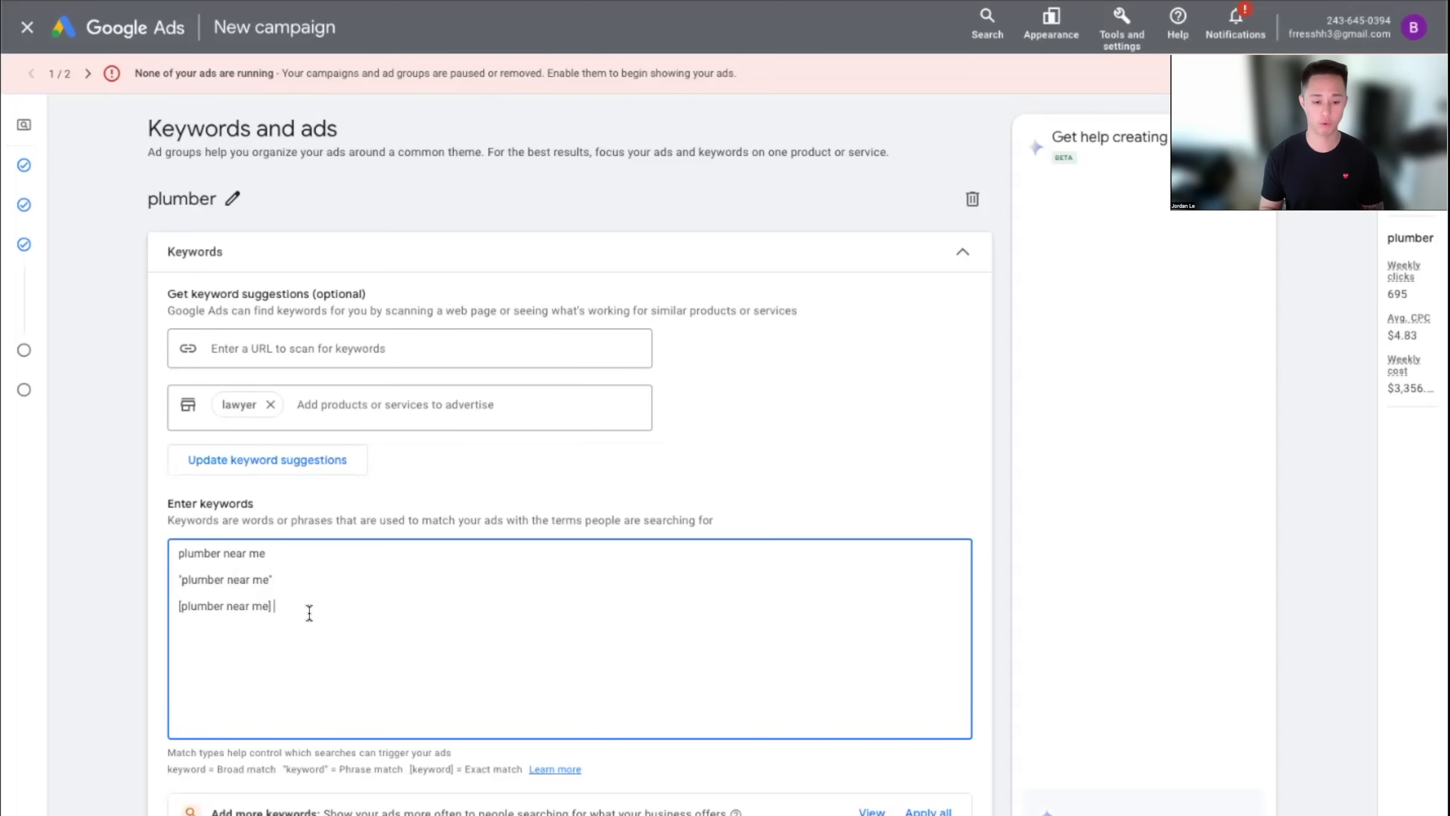
{"action": "left_click_drag", "start_coordinate": [179, 612], "coordinate": [267, 613]}
{"action": "left_click", "coordinate": [356, 615]}
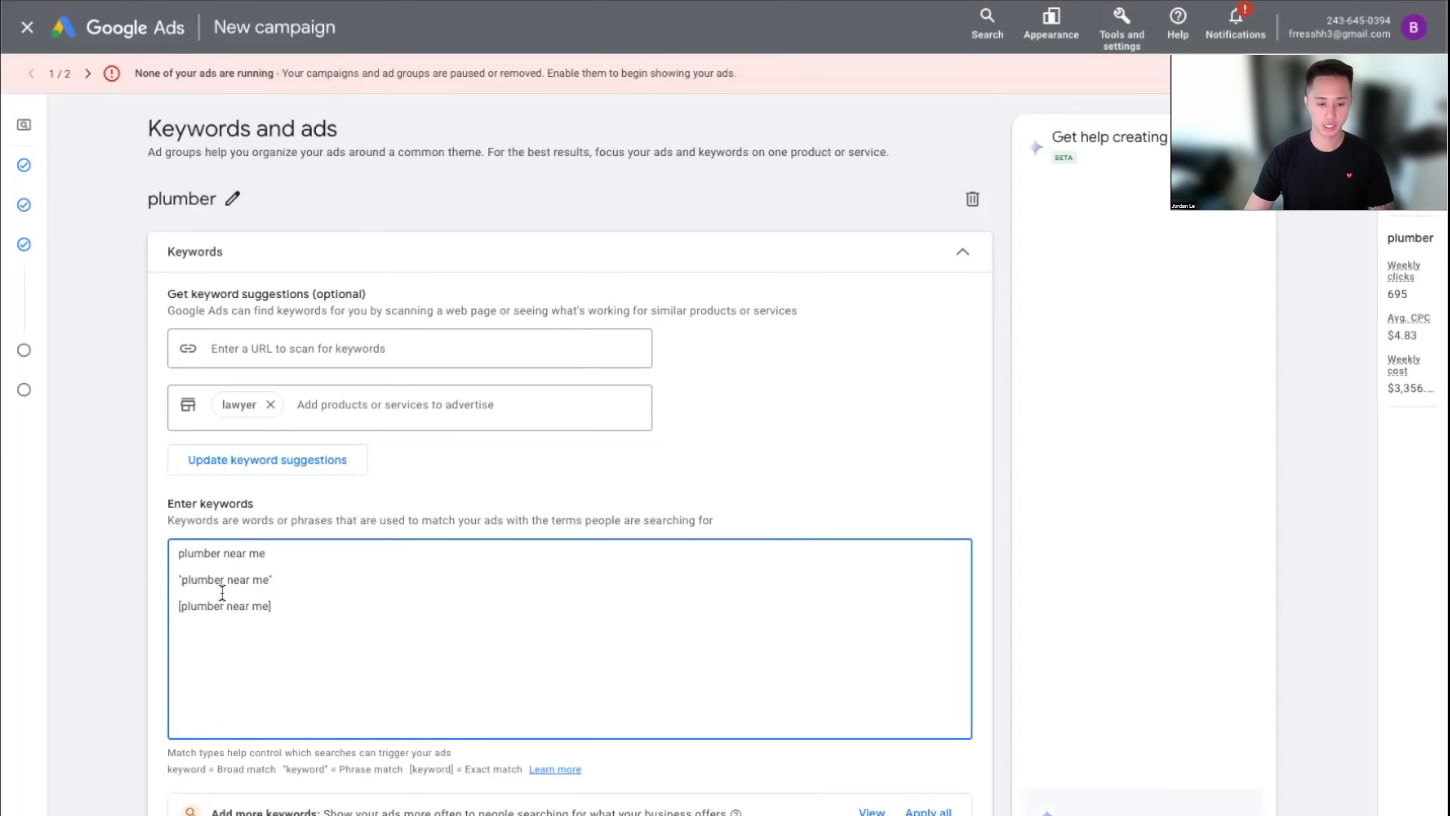
{"action": "left_click", "coordinate": [263, 582]}
{"action": "triple_click", "coordinate": [176, 580]}
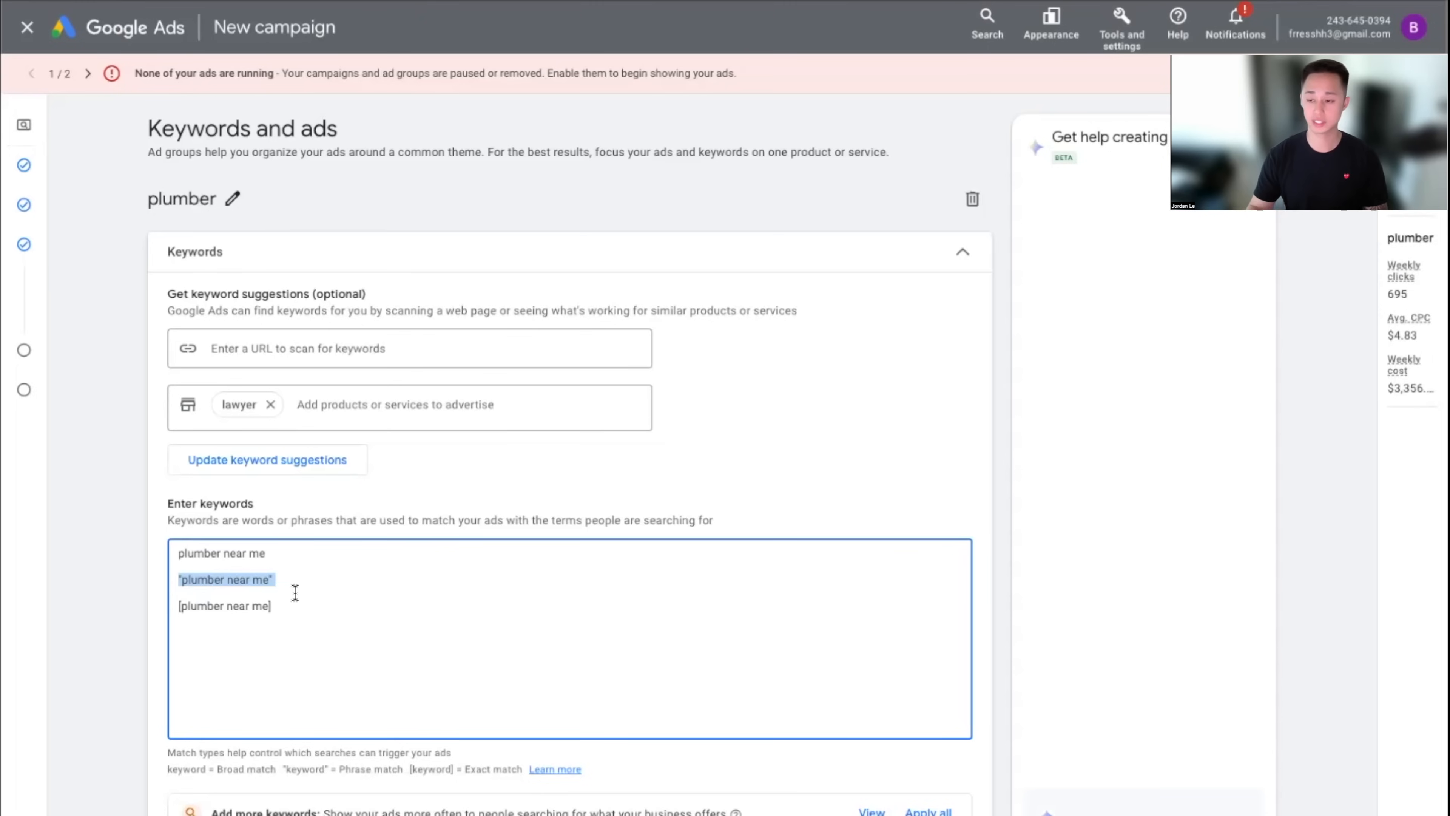
{"action": "left_click_drag", "start_coordinate": [272, 557], "coordinate": [170, 580]}
{"action": "left_click", "coordinate": [324, 573]}
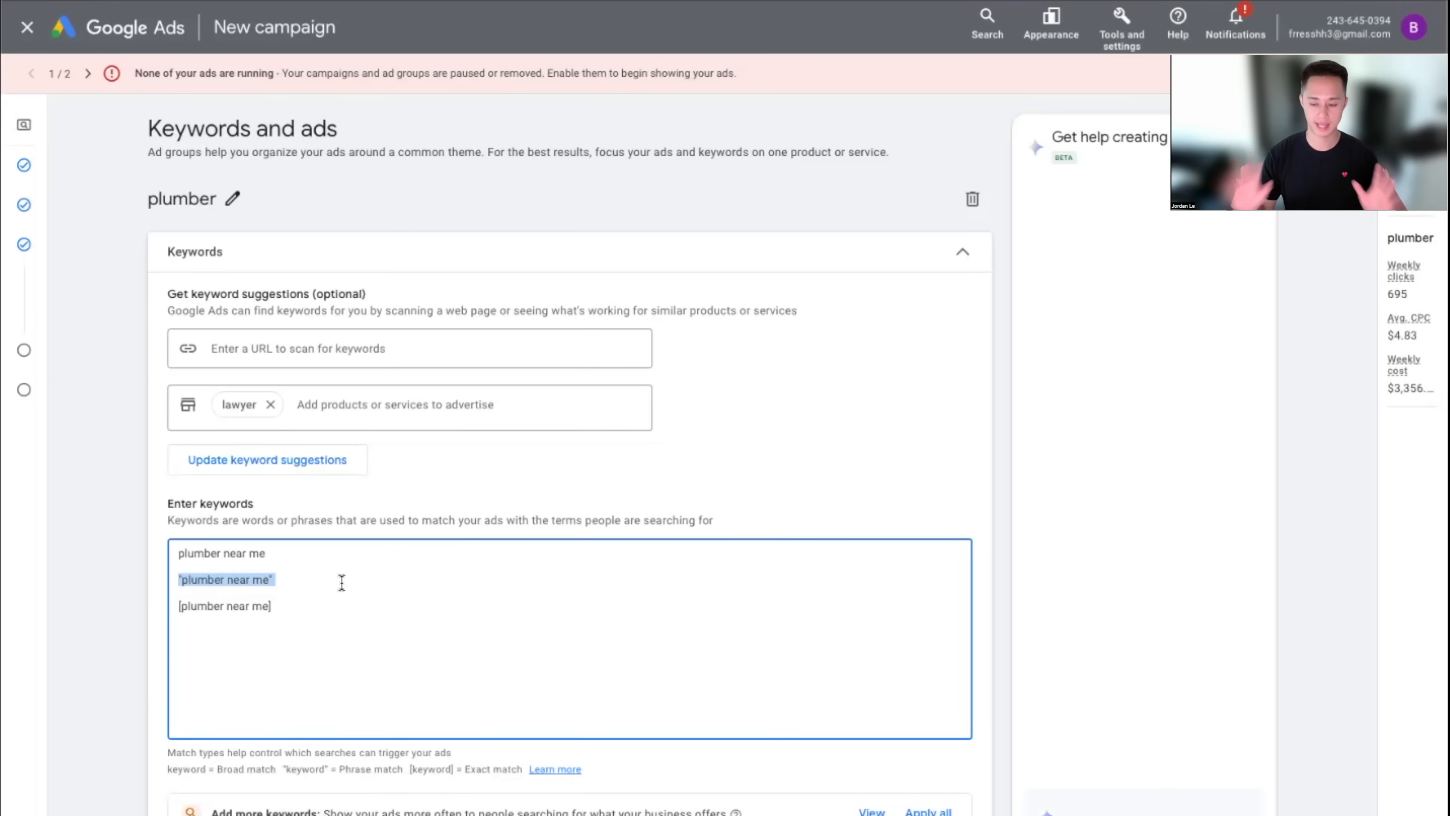
Scroll below the keywords to look at the empty Final URL field
{"action": "triple_click", "coordinate": [192, 601]}
{"action": "left_click", "coordinate": [400, 595]}
{"action": "scroll", "coordinate": [562, 601], "scroll_direction": "down", "scroll_amount": 2}
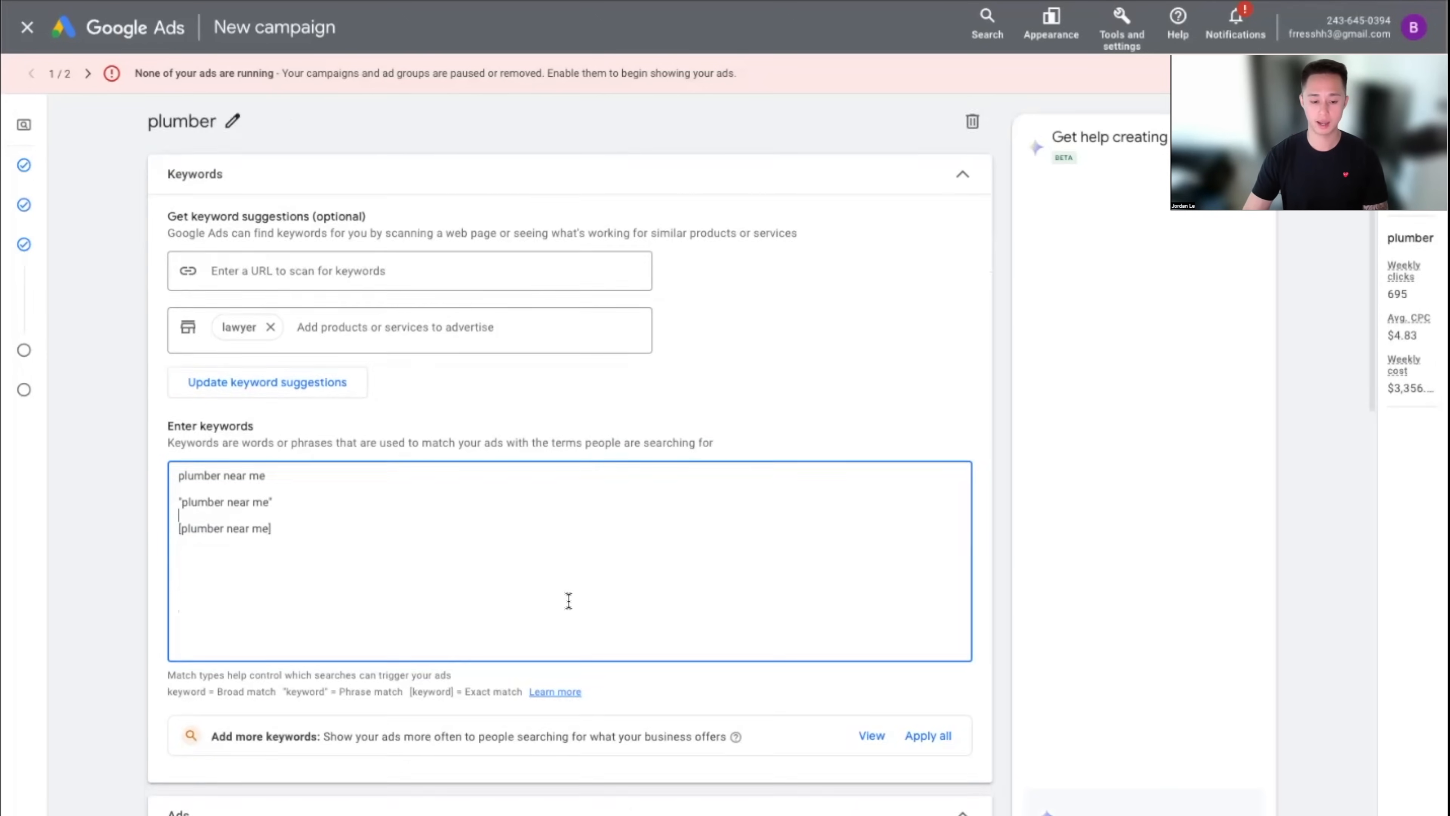
{"action": "scroll", "coordinate": [627, 558], "scroll_direction": "down", "scroll_amount": 8}
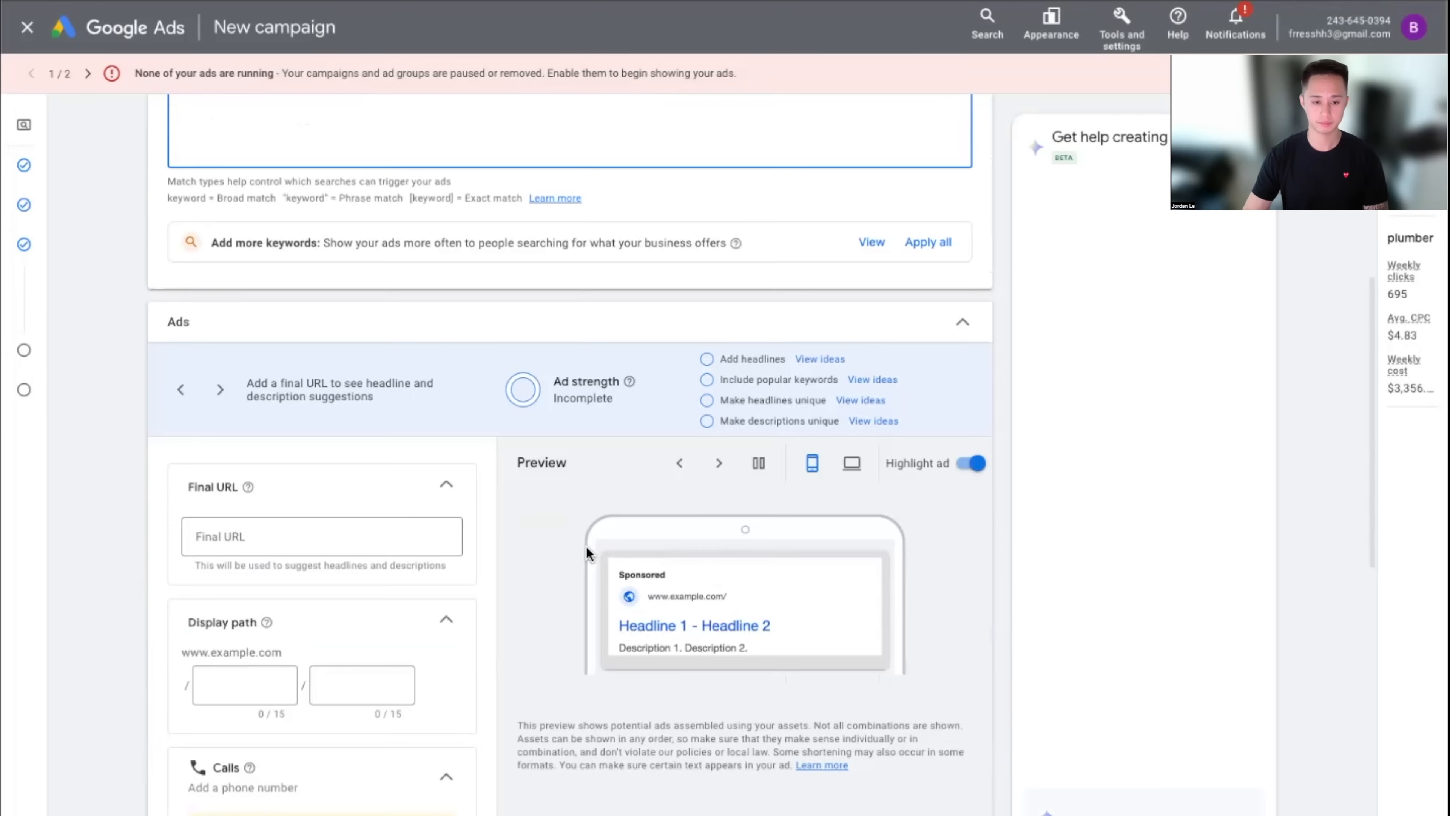
{"action": "scroll", "coordinate": [596, 543], "scroll_direction": "up", "scroll_amount": 5}
{"action": "scroll", "coordinate": [596, 541], "scroll_direction": "down", "scroll_amount": 7}
{"action": "left_click", "coordinate": [272, 437]}
{"action": "left_click", "coordinate": [521, 512]}
{"action": "scroll", "coordinate": [516, 504], "scroll_direction": "down", "scroll_amount": 2}
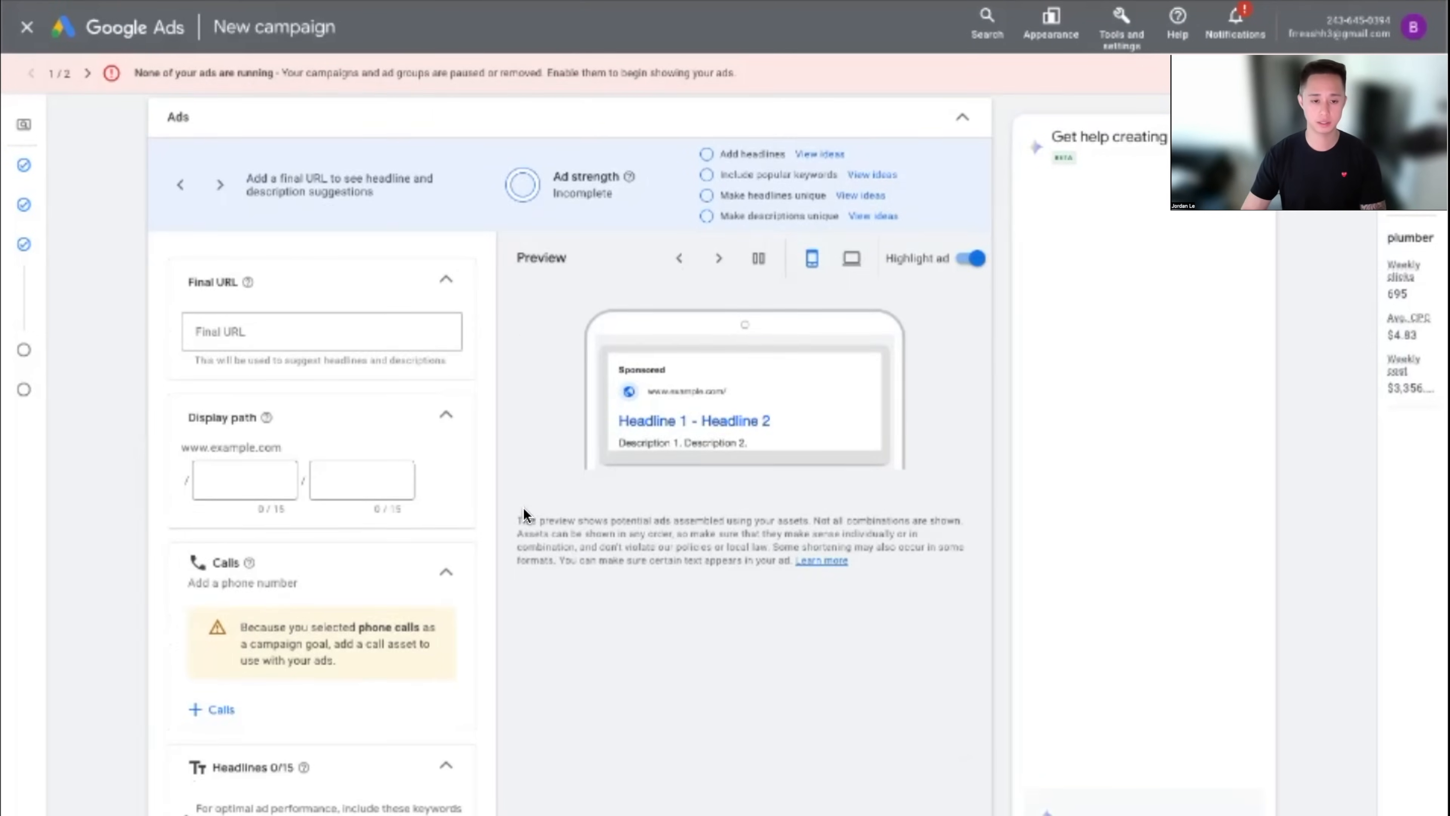
{"action": "scroll", "coordinate": [521, 505], "scroll_direction": "up", "scroll_amount": 10}
Collapse the Keywords card and scroll down to the ad editor
{"action": "left_click", "coordinate": [960, 255]}
{"action": "left_click", "coordinate": [959, 245]}
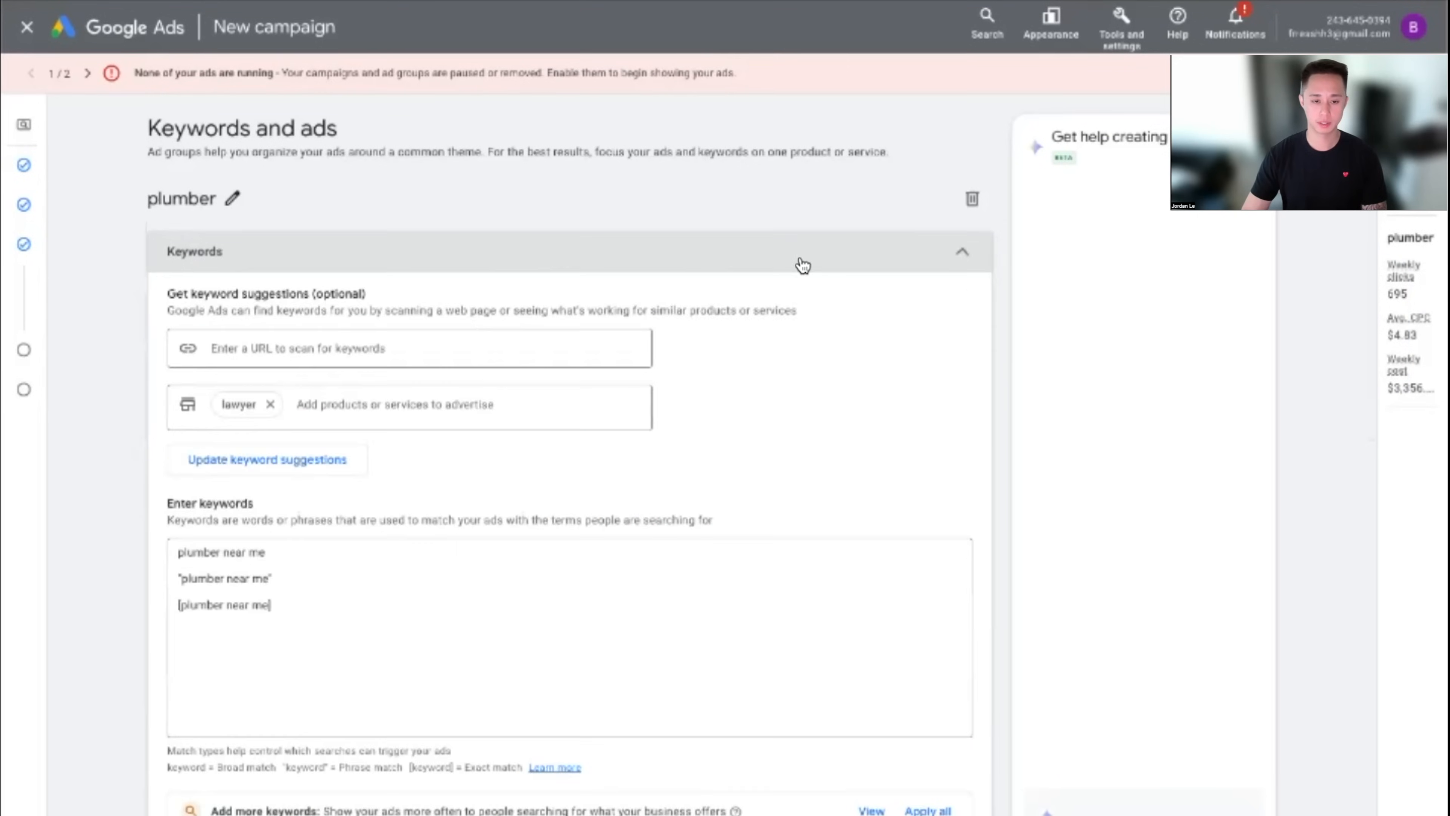
{"action": "left_click", "coordinate": [182, 229]}
{"action": "left_click", "coordinate": [298, 249]}
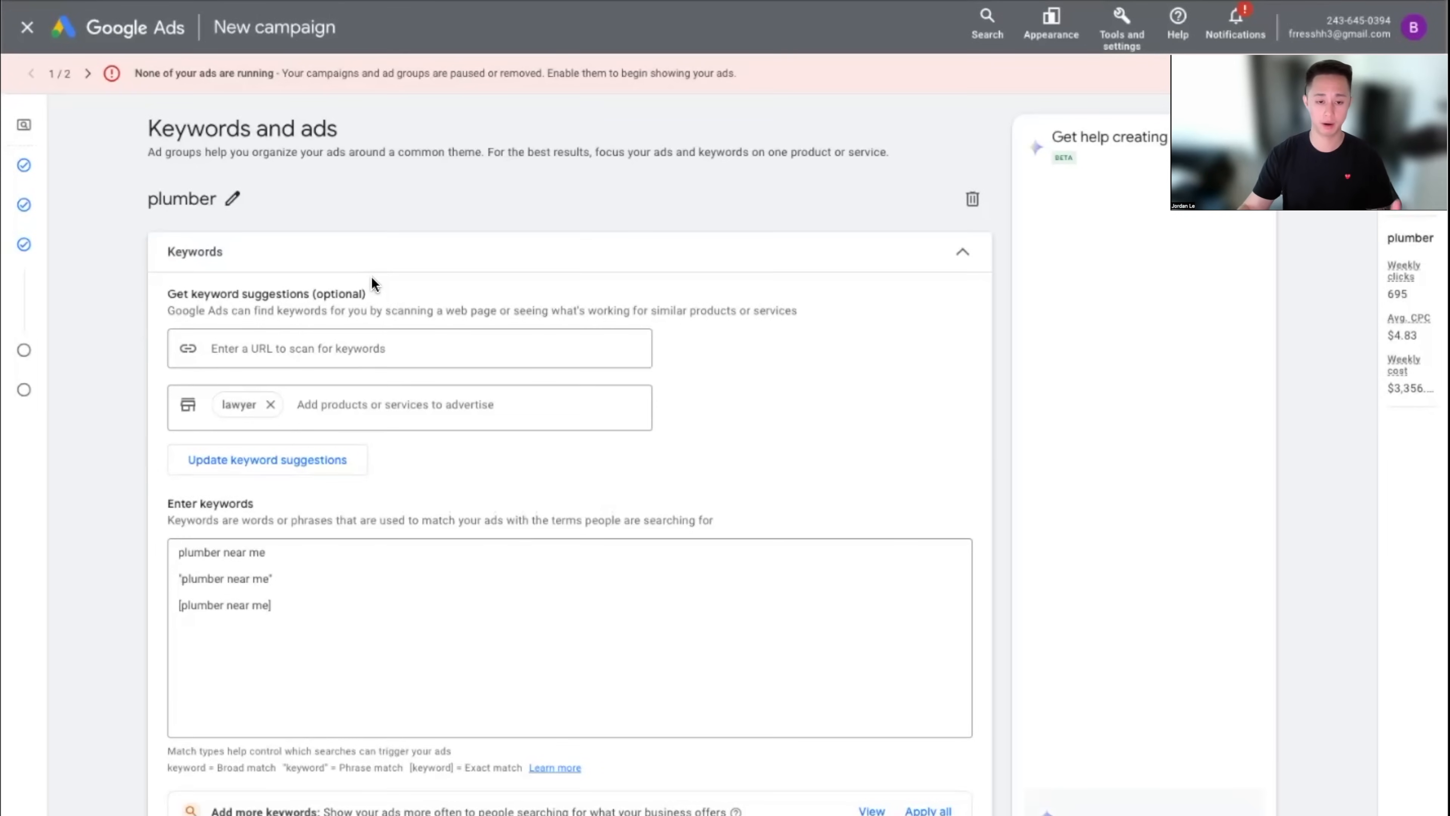
{"action": "left_click", "coordinate": [456, 264]}
{"action": "scroll", "coordinate": [527, 404], "scroll_direction": "down", "scroll_amount": 3}
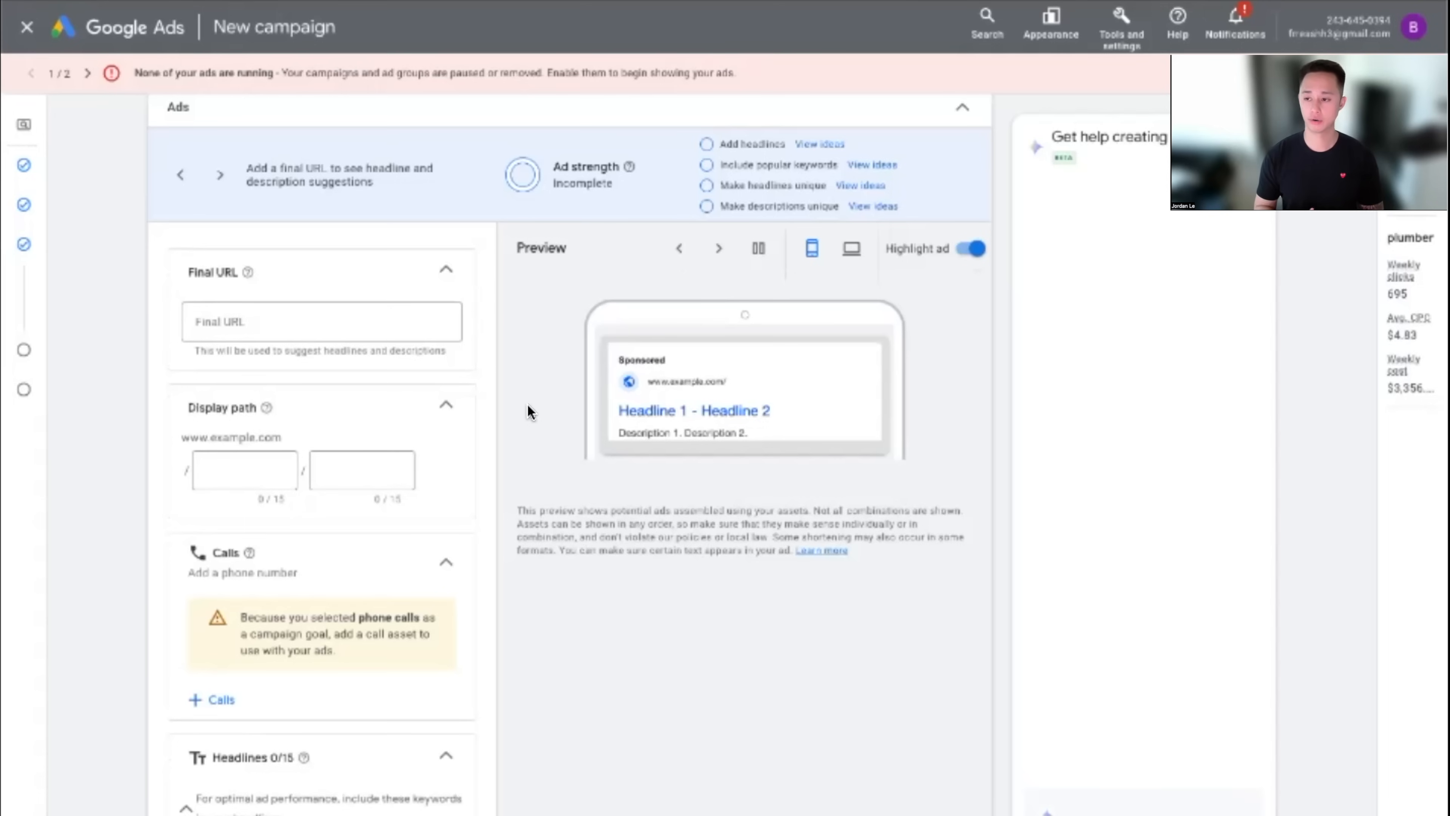
{"action": "left_click", "coordinate": [231, 309]}
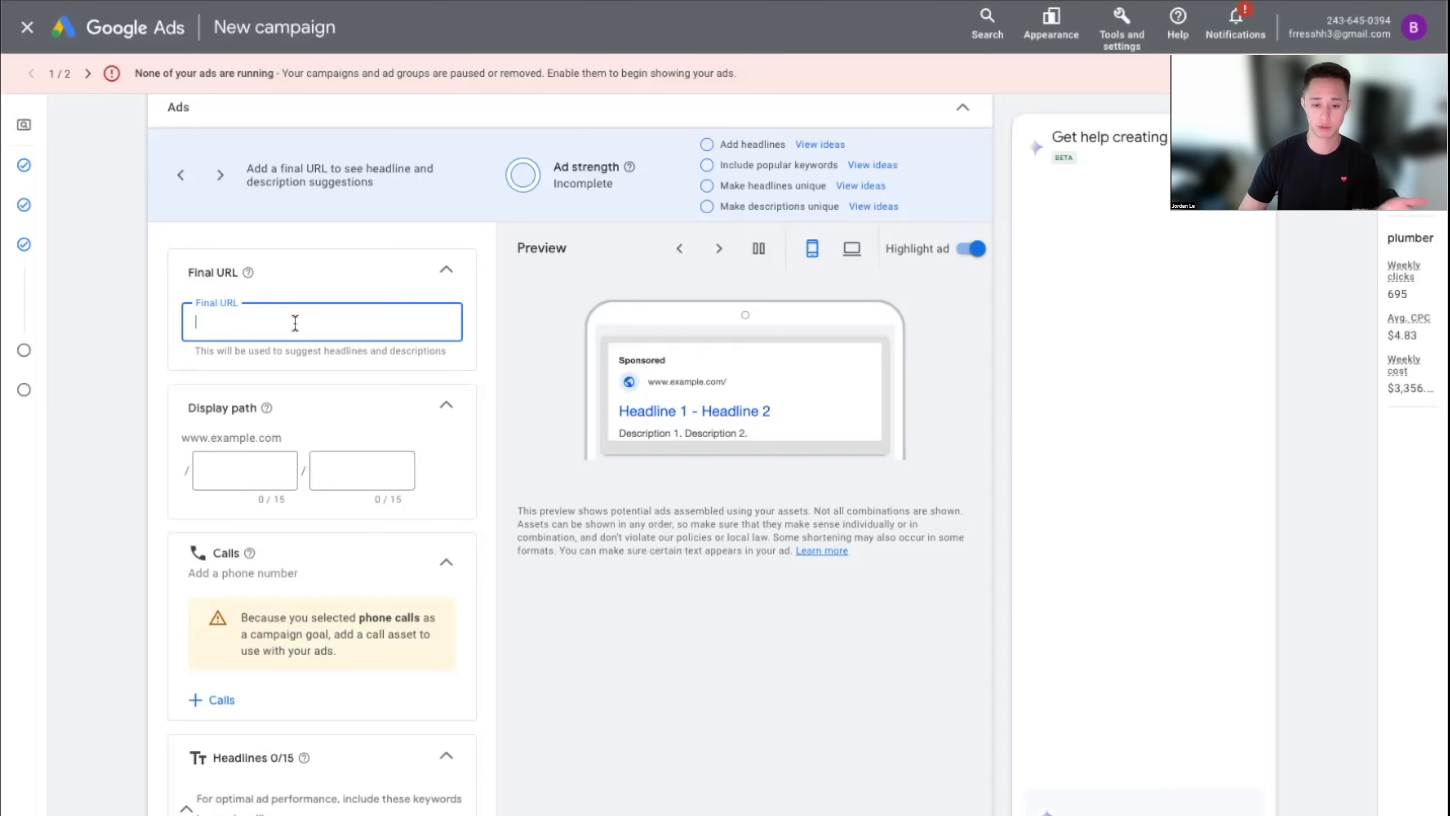
Fill the display path with 'plumbers' and 'free-estimates'
{"action": "left_click", "coordinate": [243, 474]}
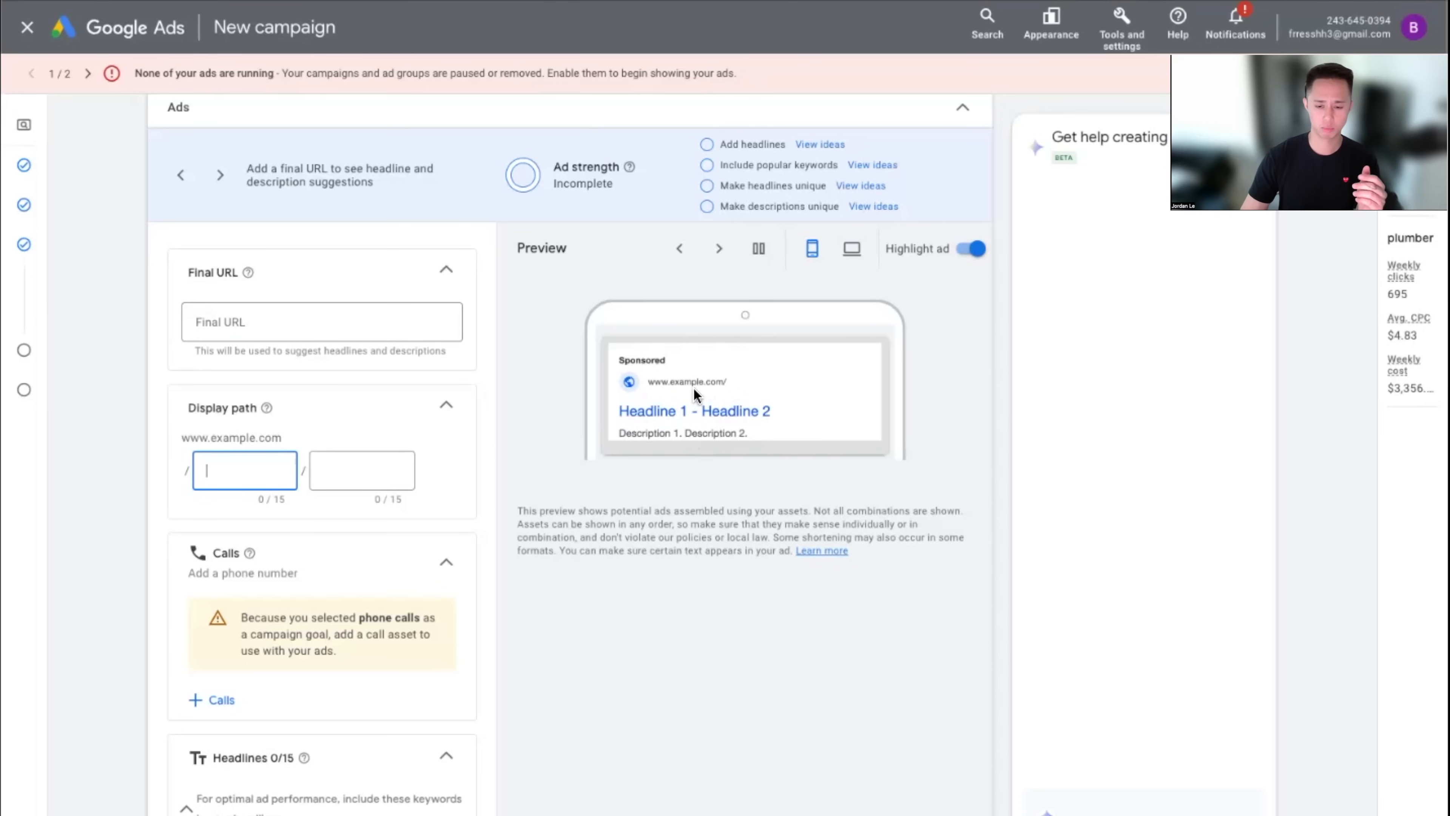
{"action": "left_click", "coordinate": [263, 468]}
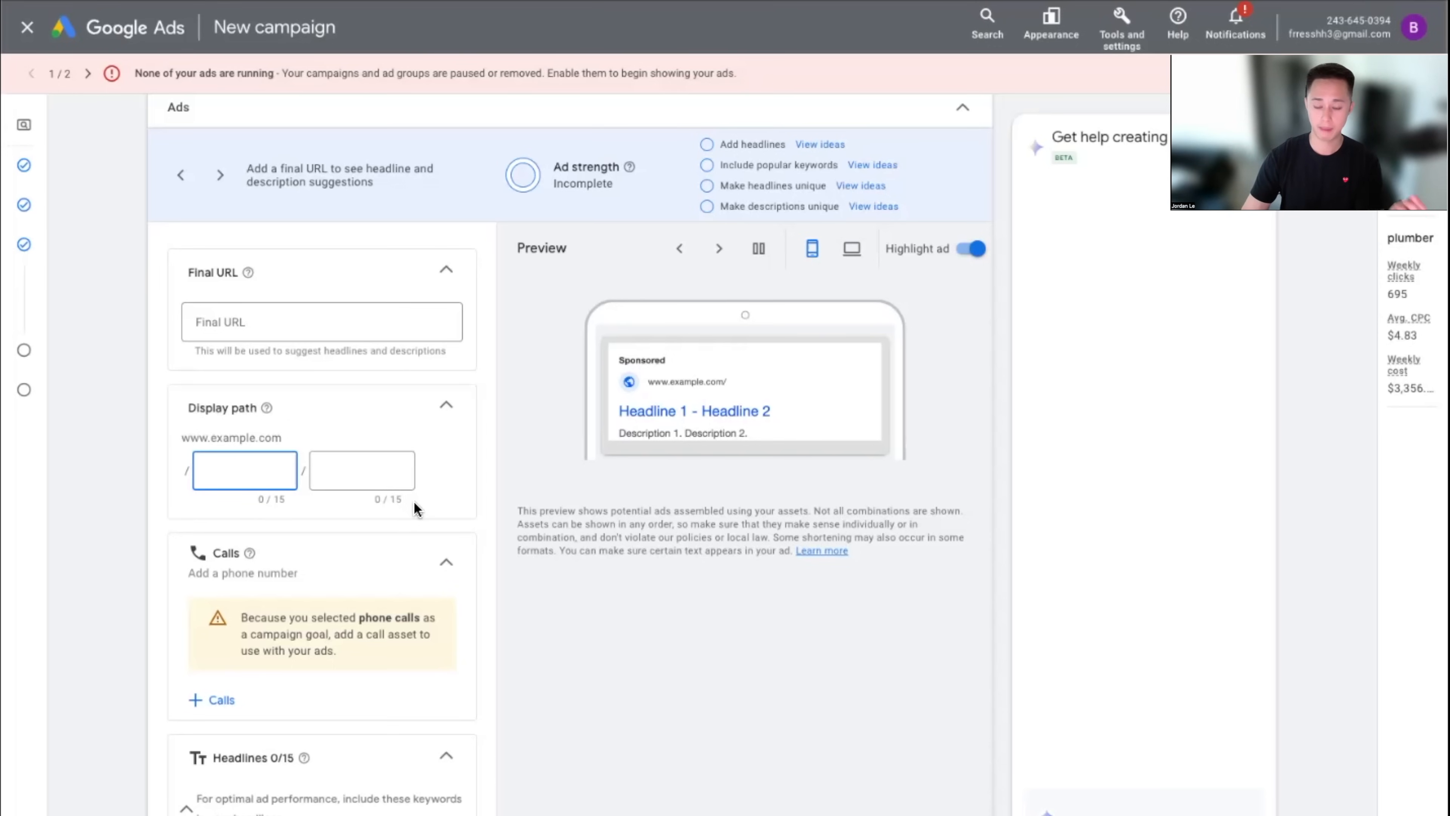
{"action": "left_click", "coordinate": [364, 463]}
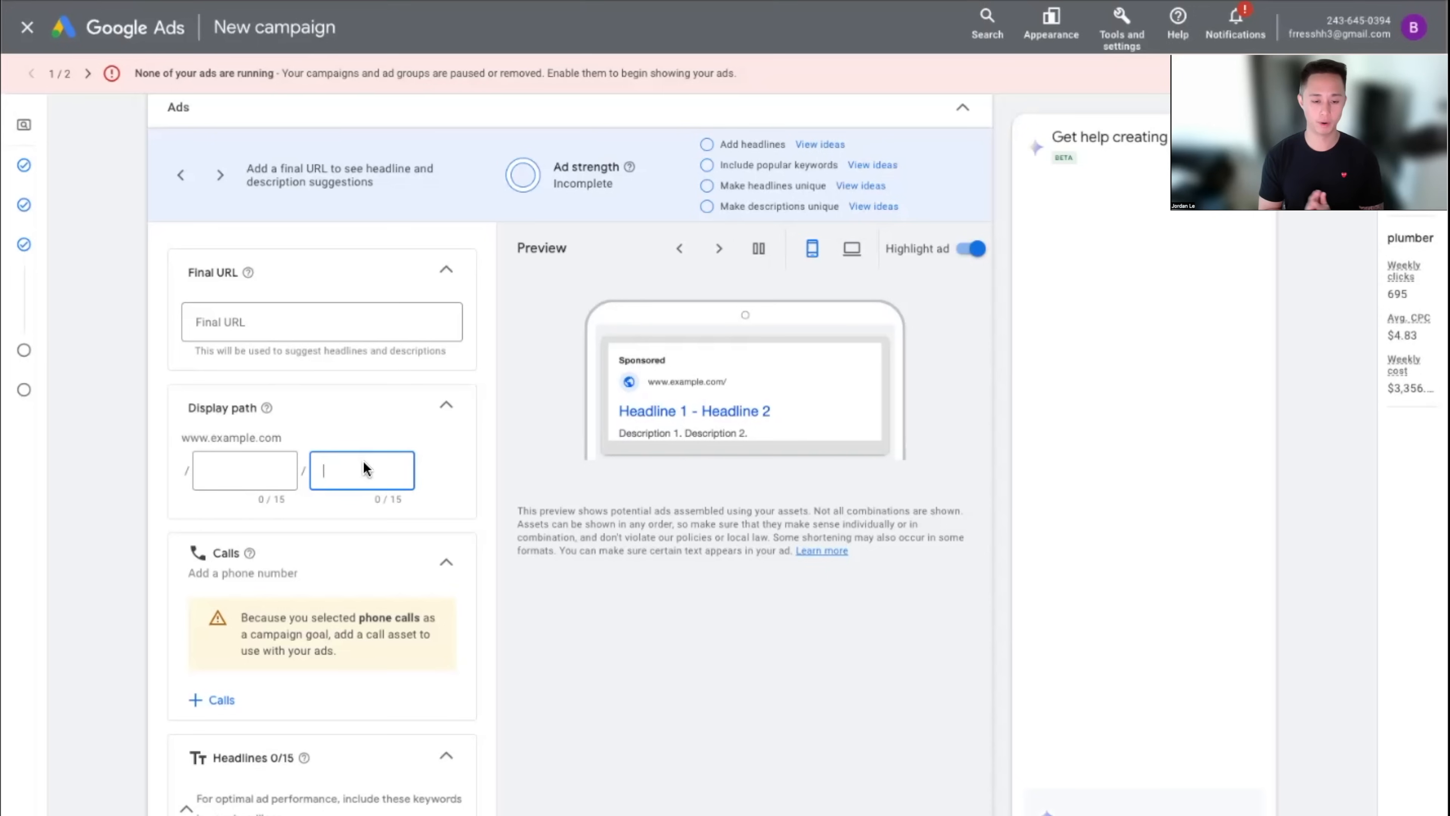
{"action": "left_click", "coordinate": [254, 473]}
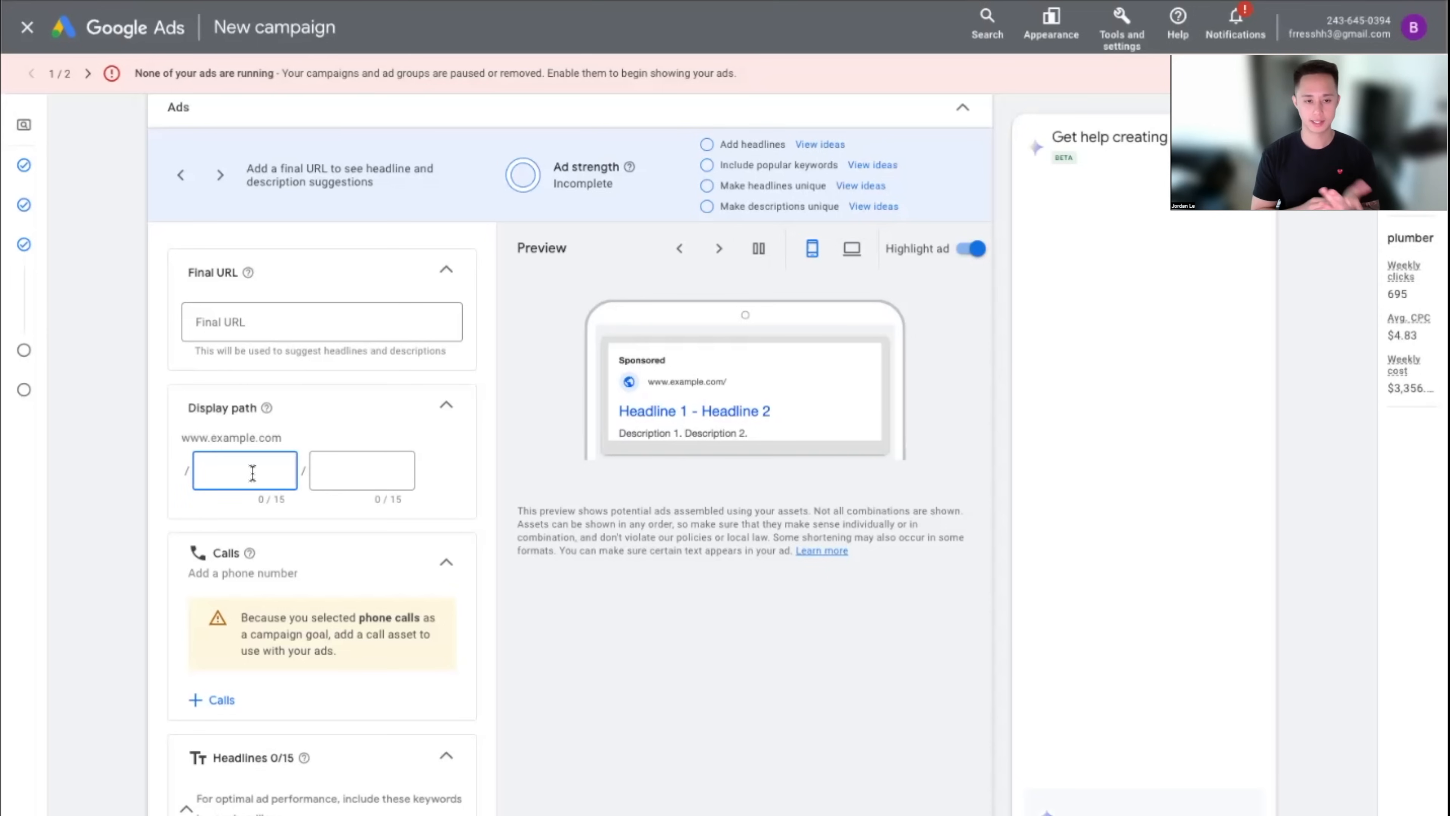
{"action": "type", "text": "plumbers"}
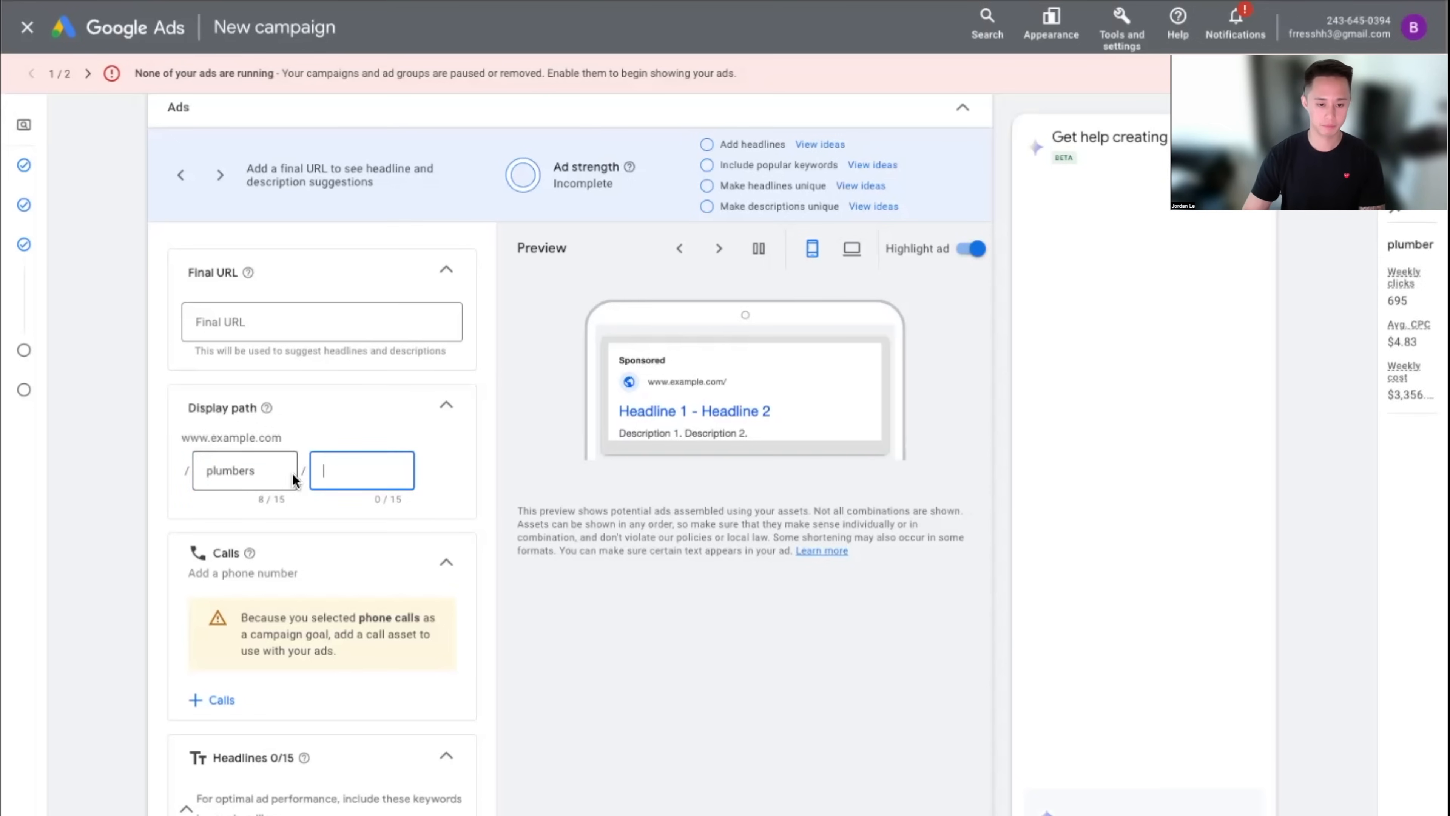
{"action": "left_click_drag", "start_coordinate": [261, 503], "coordinate": [302, 504]}
{"action": "left_click", "coordinate": [399, 474]}
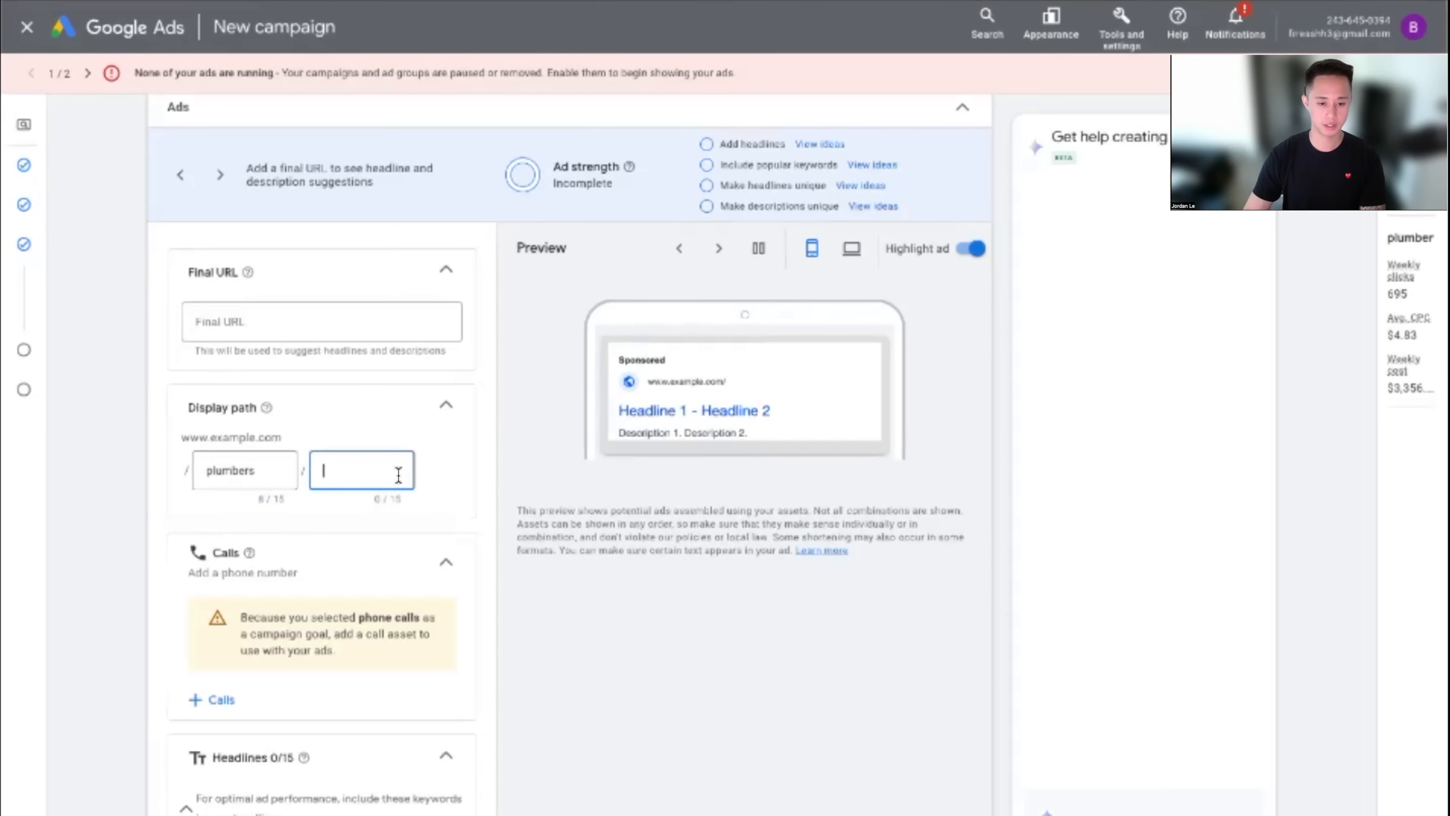
{"action": "type", "text": "free"}
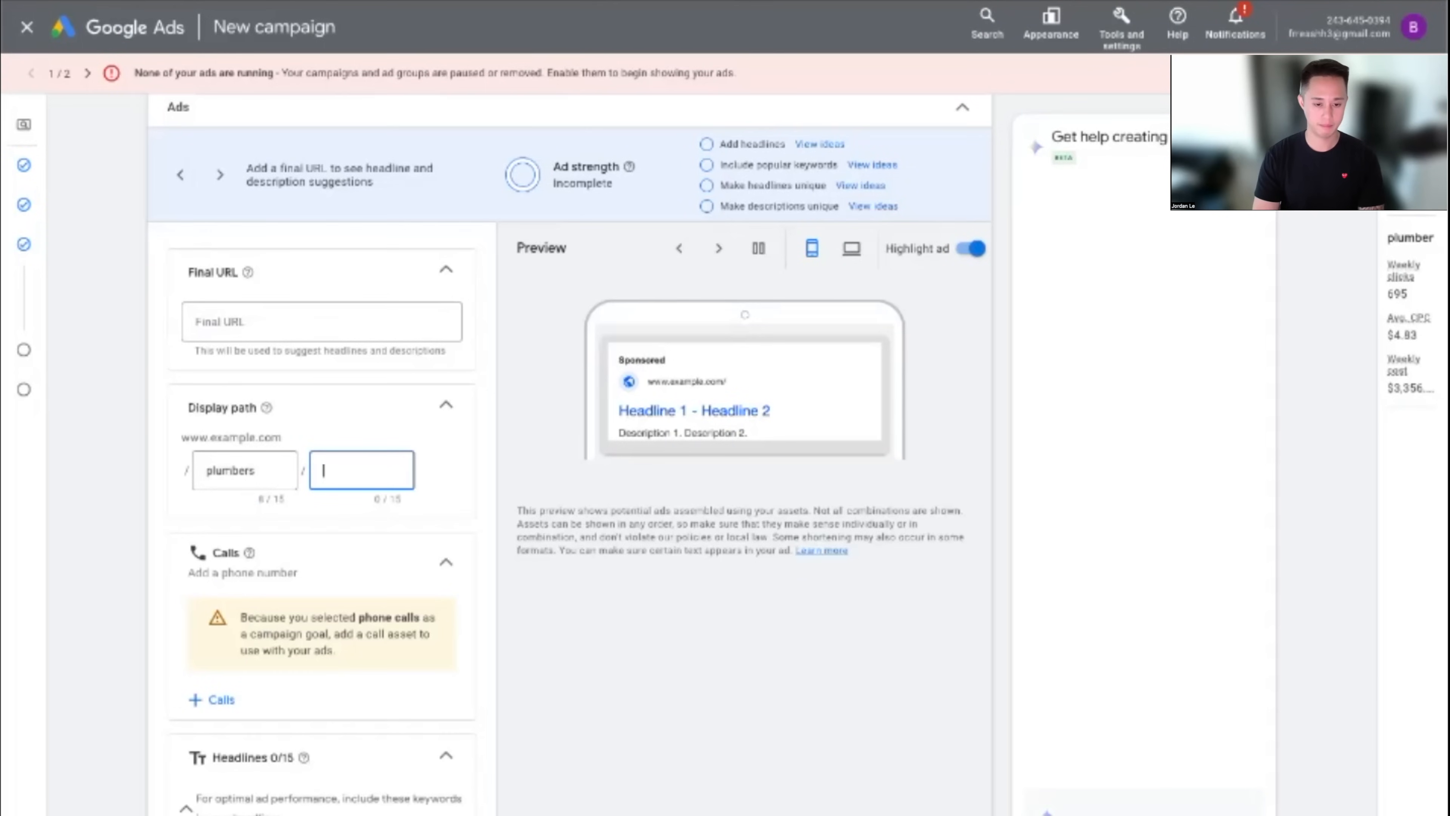
{"action": "type", "text": "-estimat"}
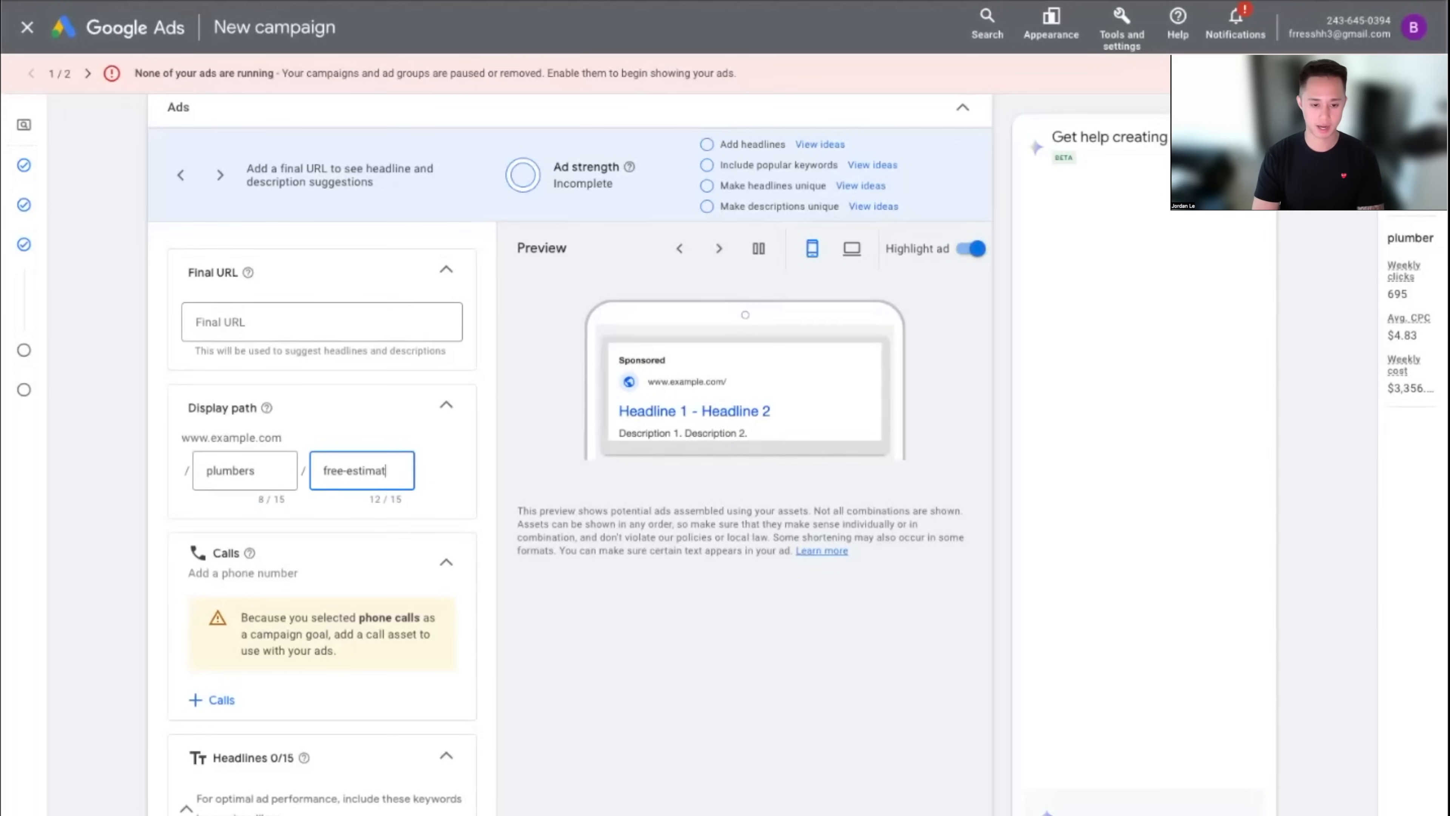
{"action": "type", "text": "es"}
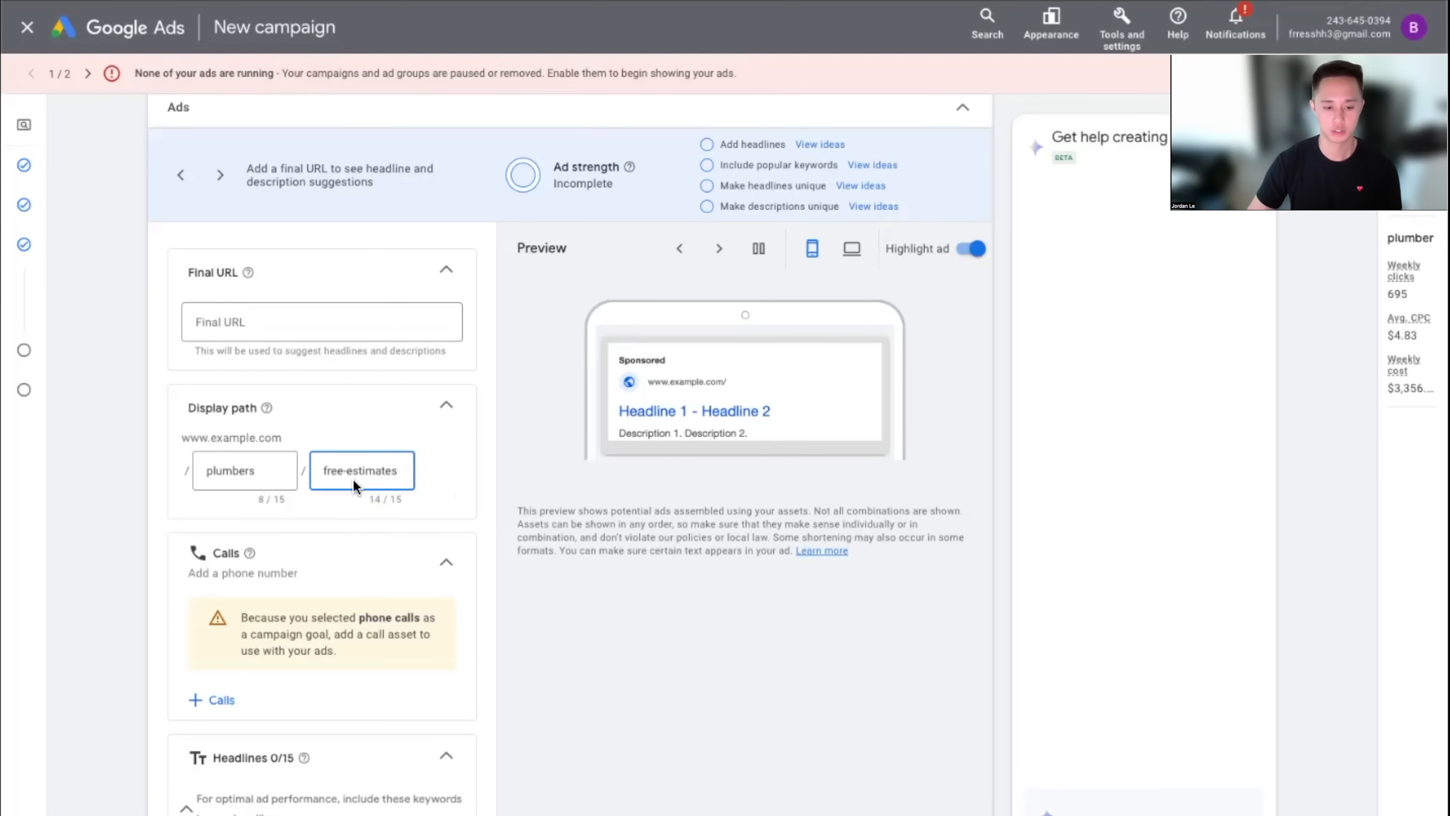
{"action": "left_click_drag", "start_coordinate": [281, 477], "coordinate": [223, 478]}
{"action": "left_click", "coordinate": [393, 475]}
{"action": "left_click", "coordinate": [256, 481]}
{"action": "left_click_drag", "start_coordinate": [398, 471], "coordinate": [268, 472]}
Type and delete '#1' in headline 1, leaving headlines empty with the required-headlines warning
{"action": "left_click", "coordinate": [592, 581]}
{"action": "scroll", "coordinate": [591, 589], "scroll_direction": "down", "scroll_amount": 4}
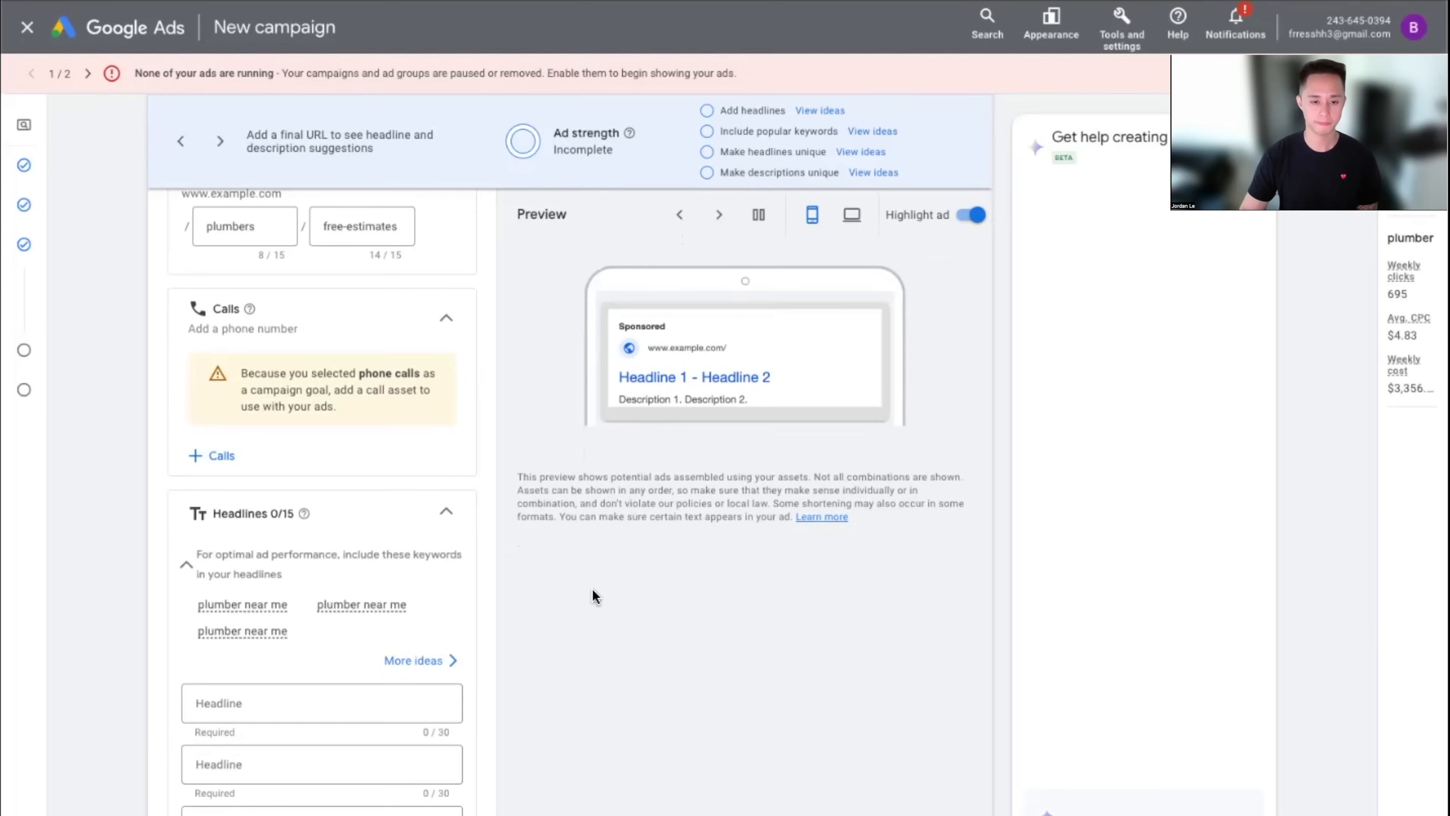
{"action": "scroll", "coordinate": [591, 588], "scroll_direction": "up", "scroll_amount": 1}
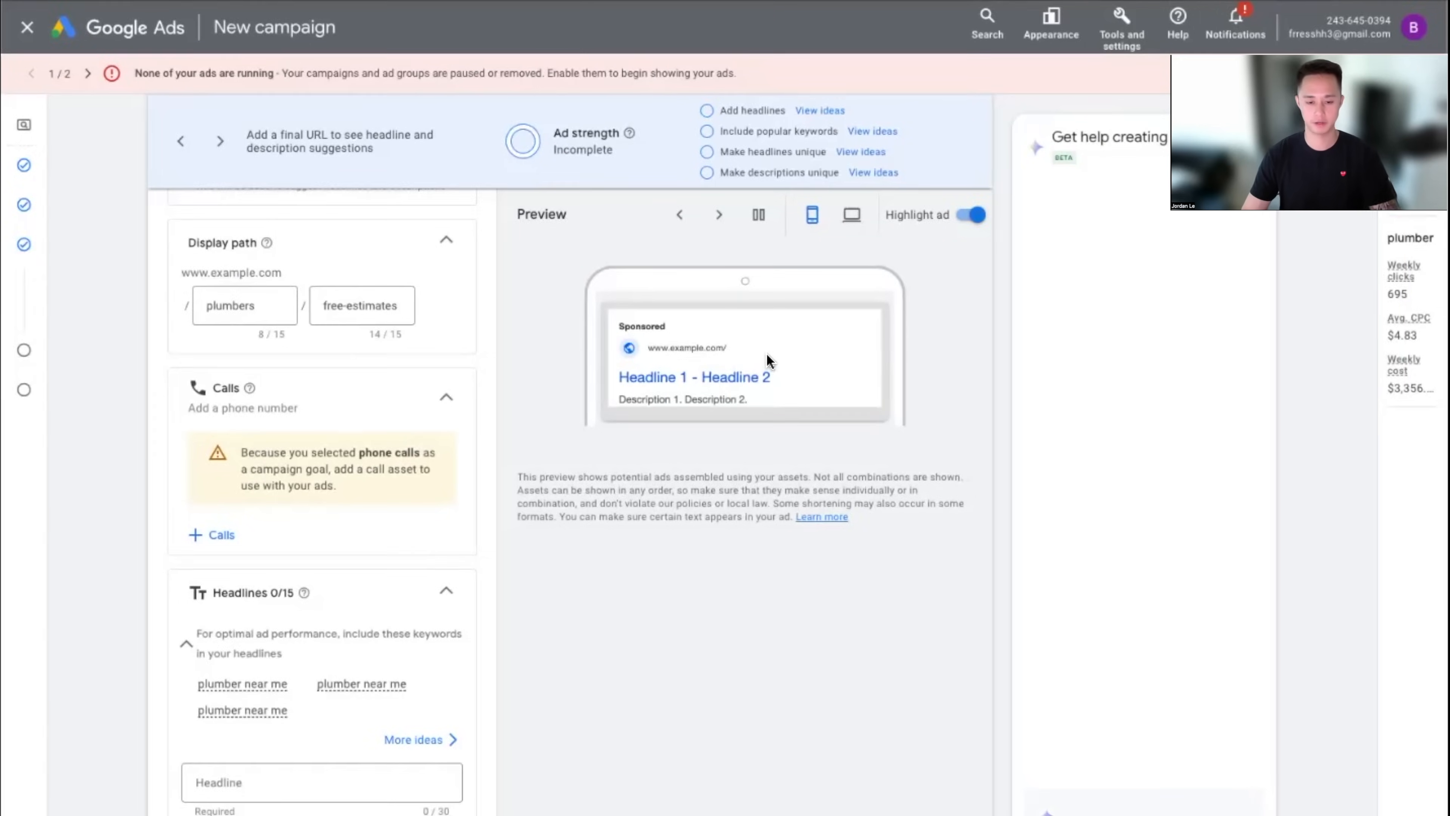
{"action": "scroll", "coordinate": [284, 542], "scroll_direction": "down", "scroll_amount": 3}
{"action": "left_click", "coordinate": [282, 537]}
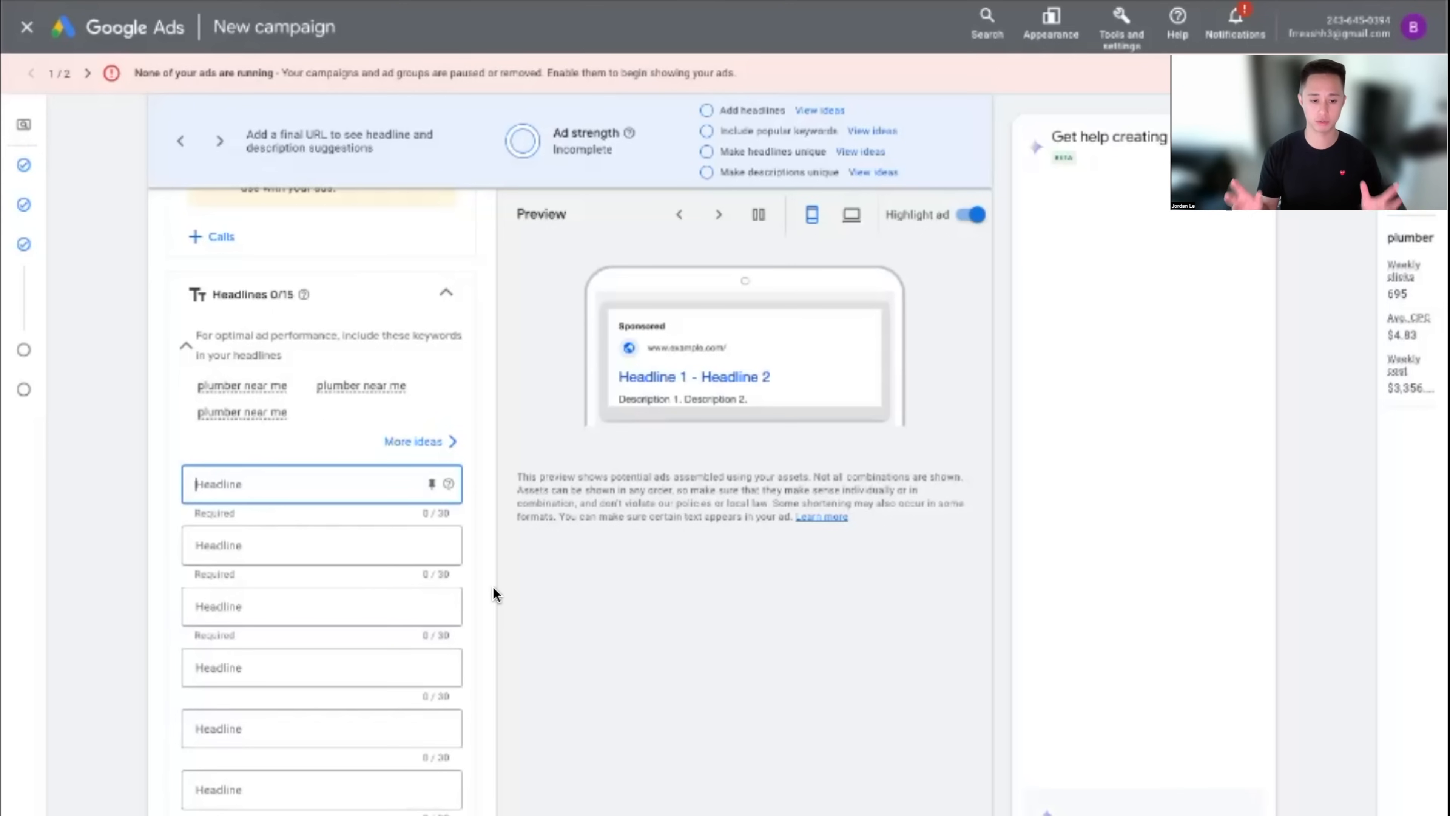
{"action": "type", "text": "#1"}
{"action": "key", "text": "BackSpace"}
{"action": "key", "text": "BackSpace"}
{"action": "key", "text": "BackSpace"}
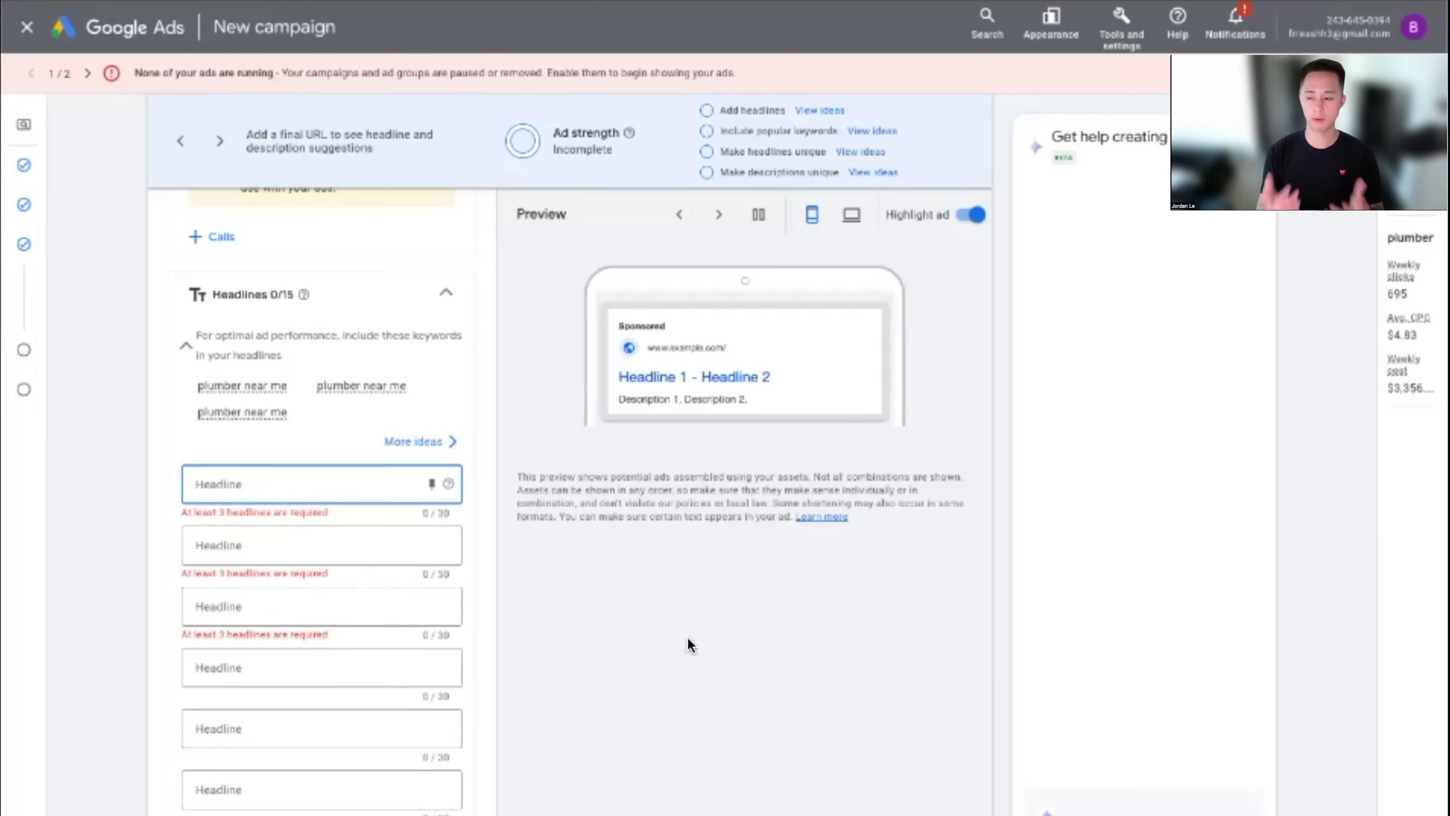
{"action": "left_click", "coordinate": [699, 382]}
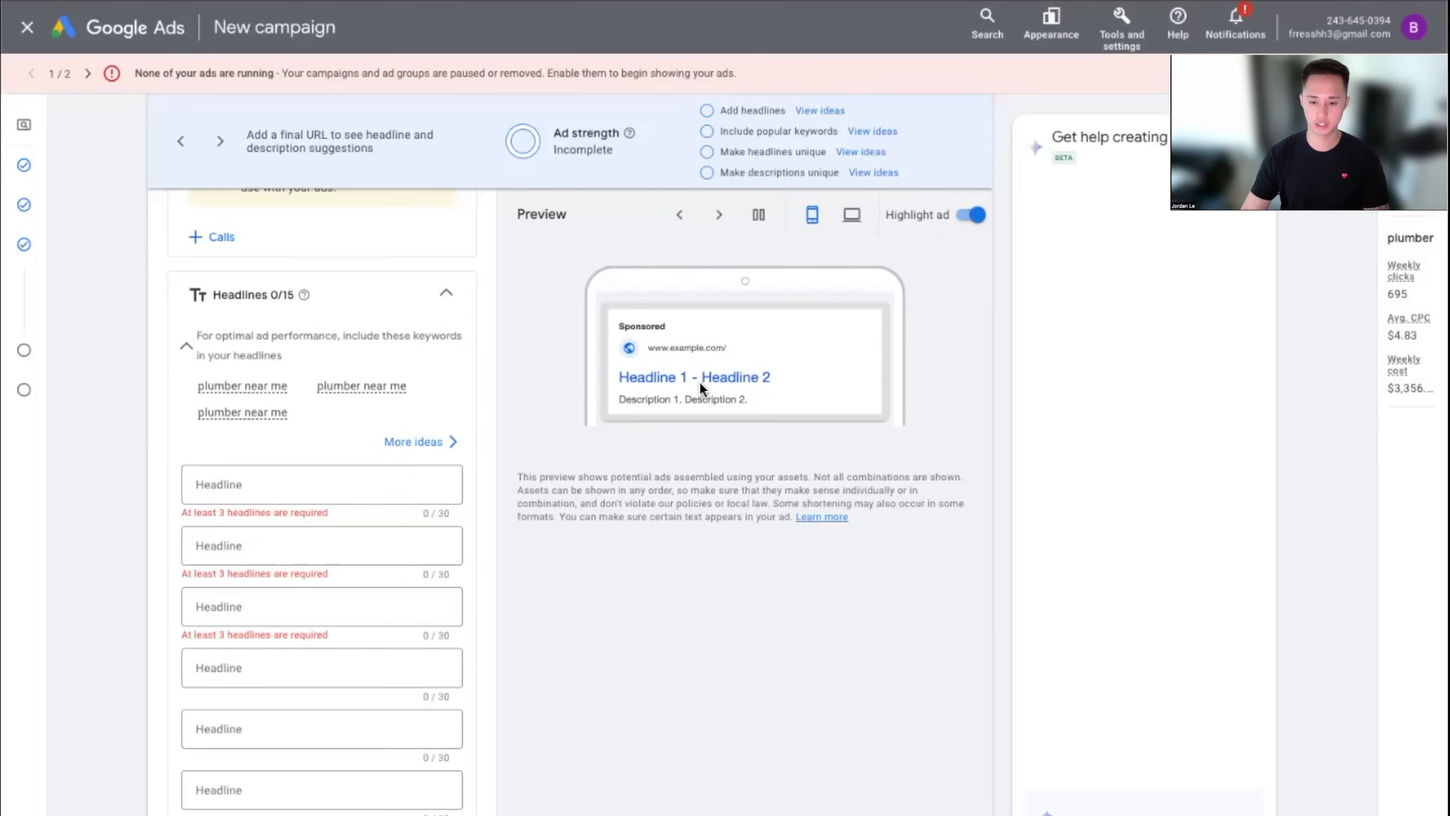
{"action": "left_click", "coordinate": [267, 487]}
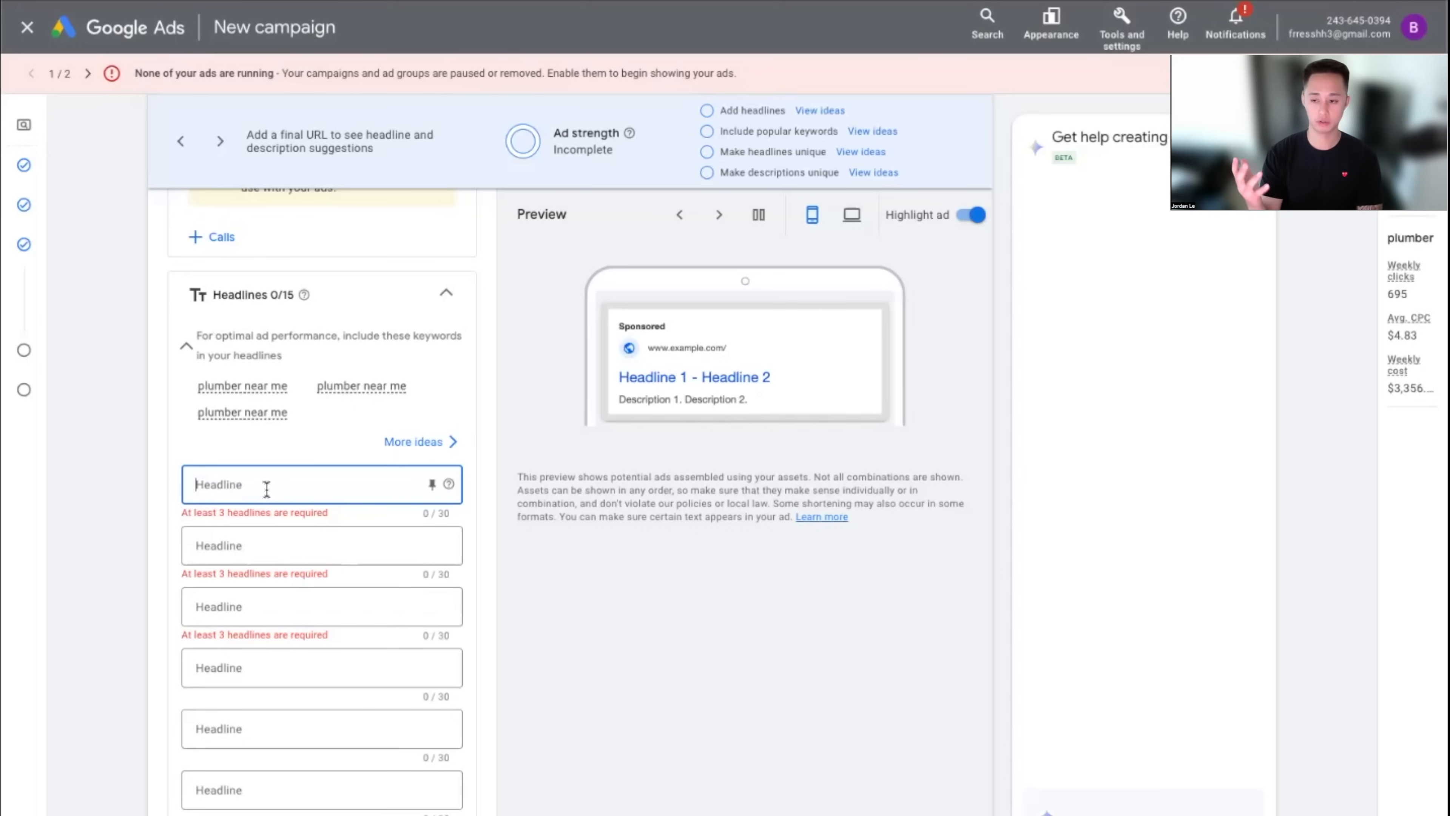
{"action": "type", "text": "#1"}
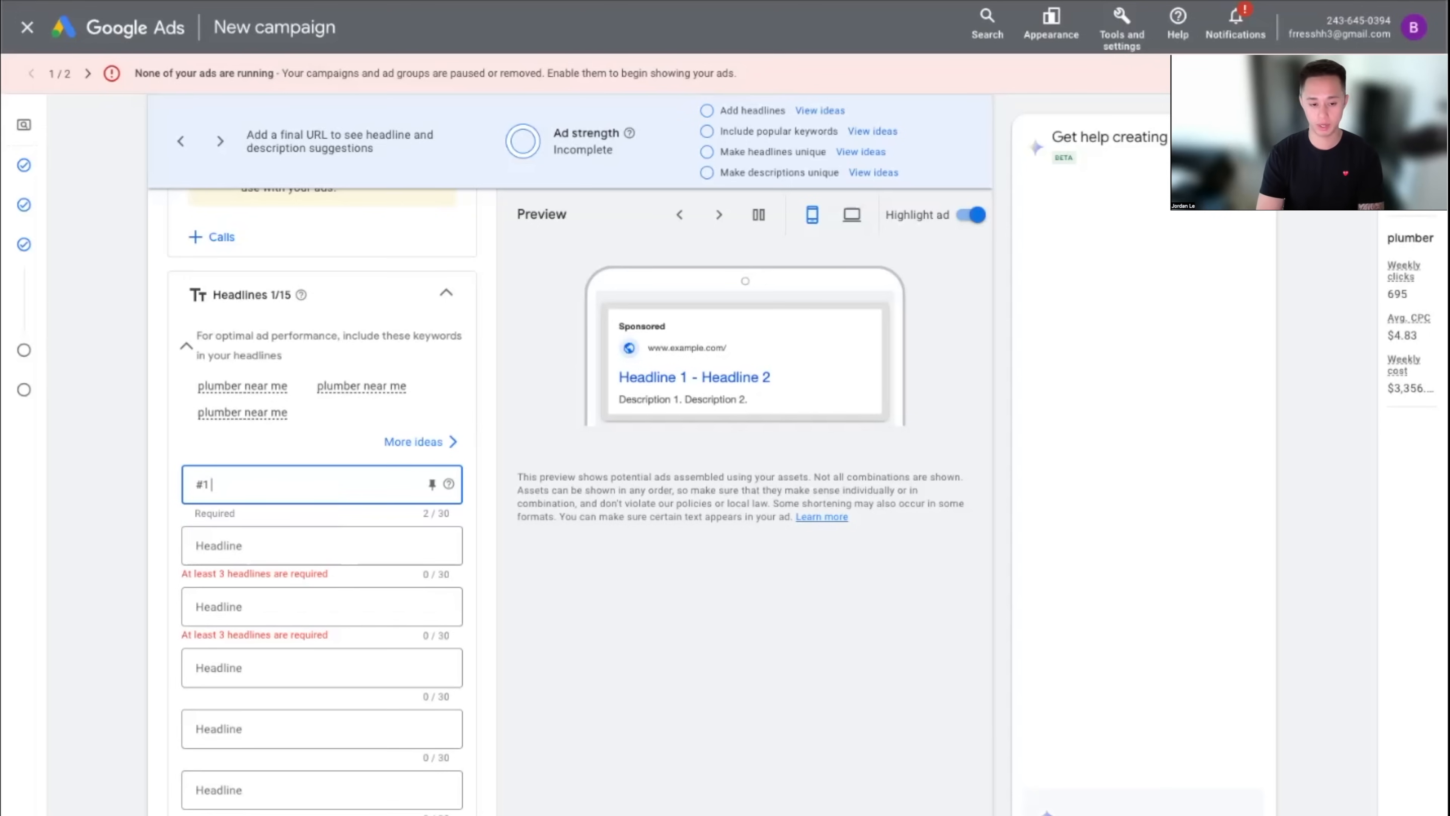
{"action": "type", "text": " Awa"}
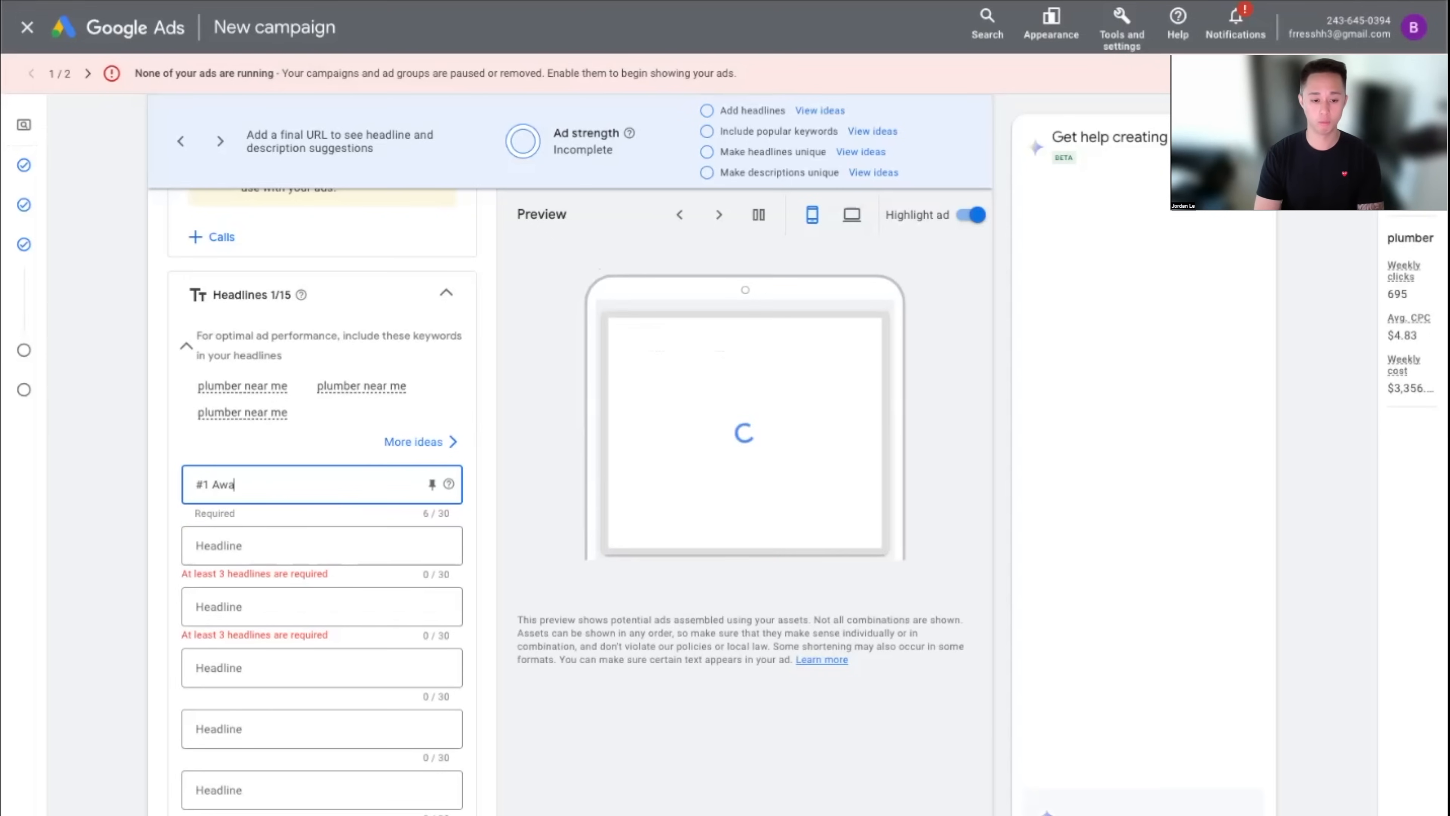
{"action": "type", "text": "rd Winning "}
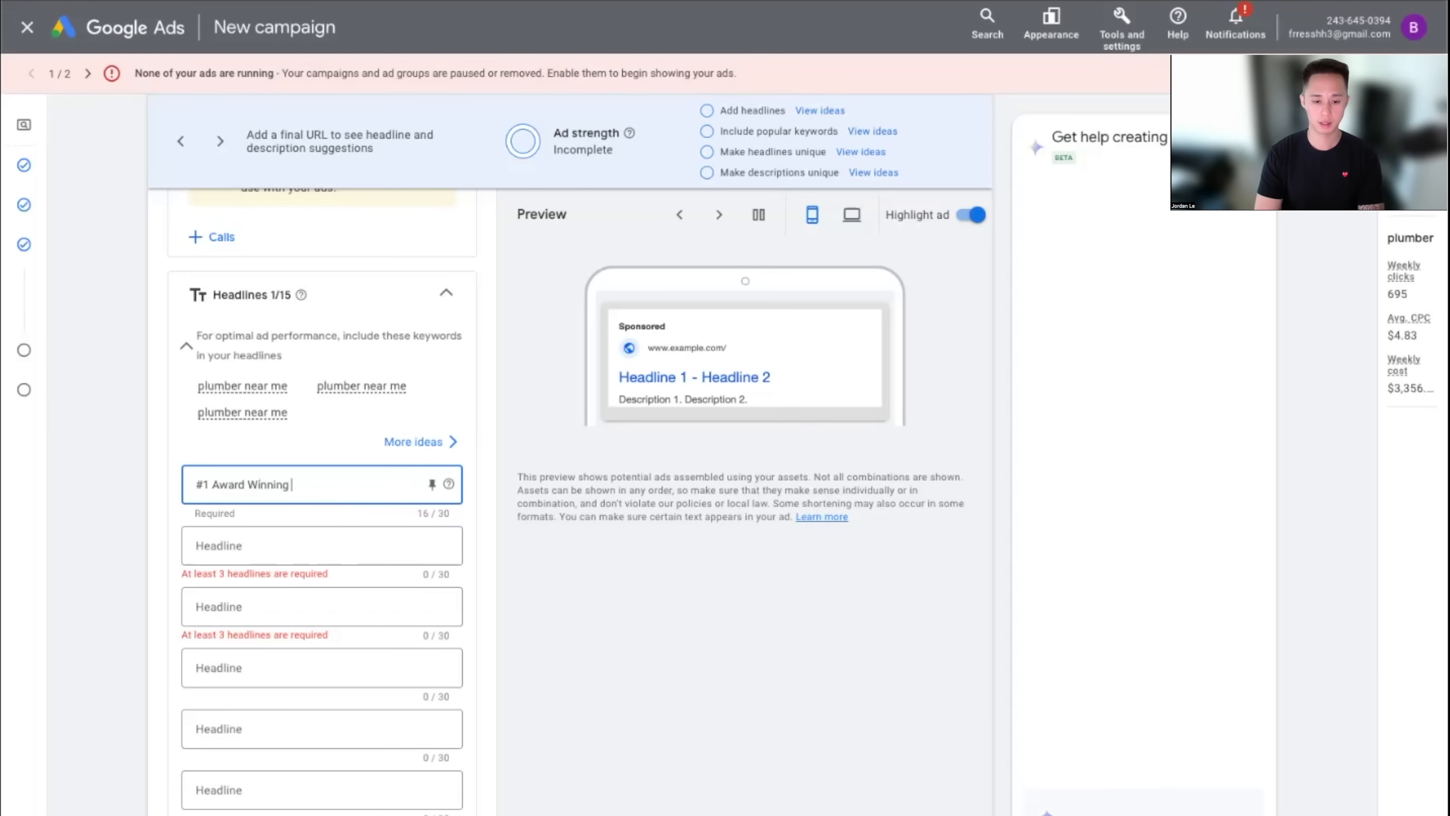
{"action": "type", "text": "Plumbers"}
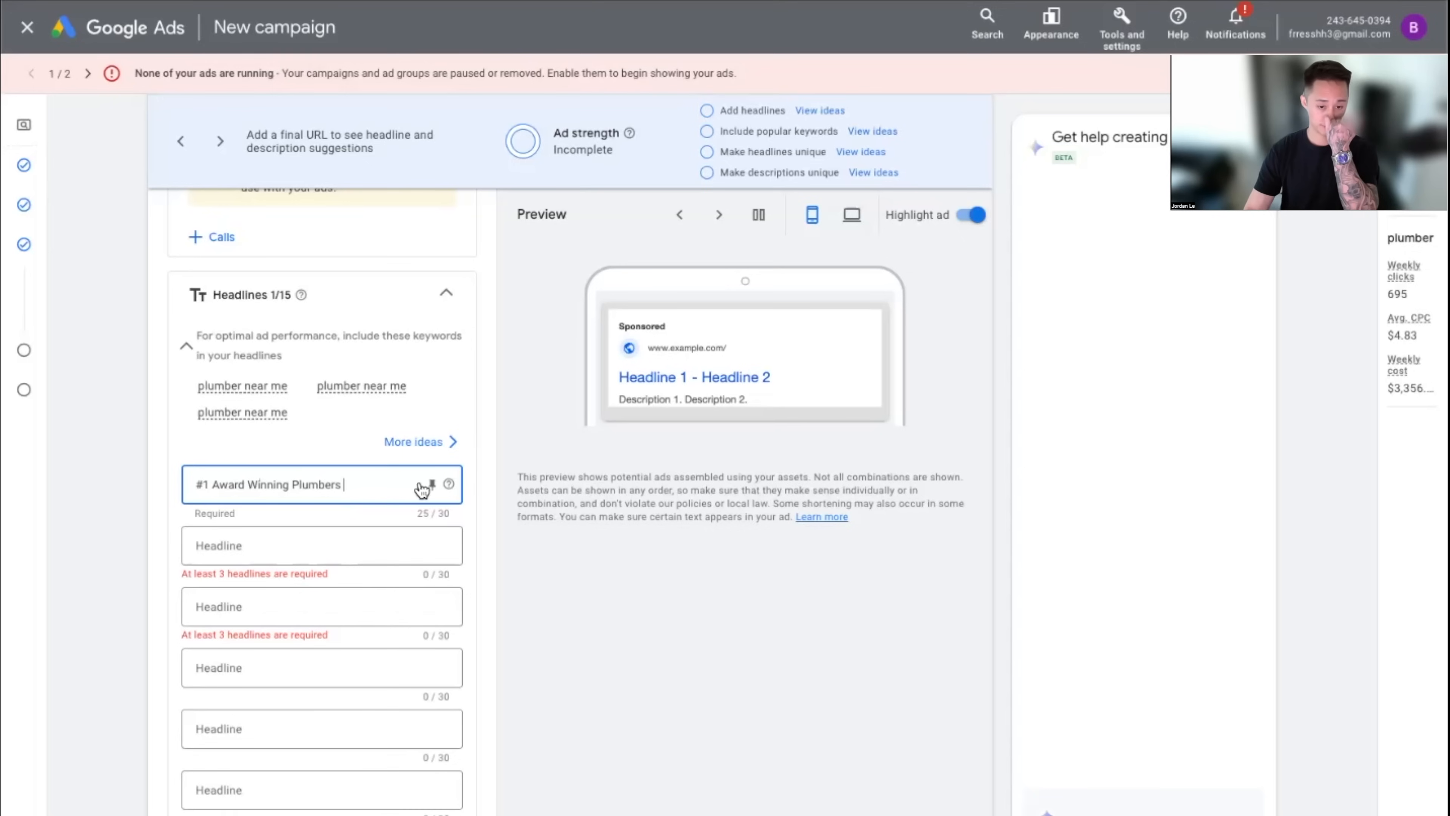
{"action": "left_click_drag", "start_coordinate": [366, 479], "coordinate": [212, 484]}
{"action": "type", "text": "Pl"}
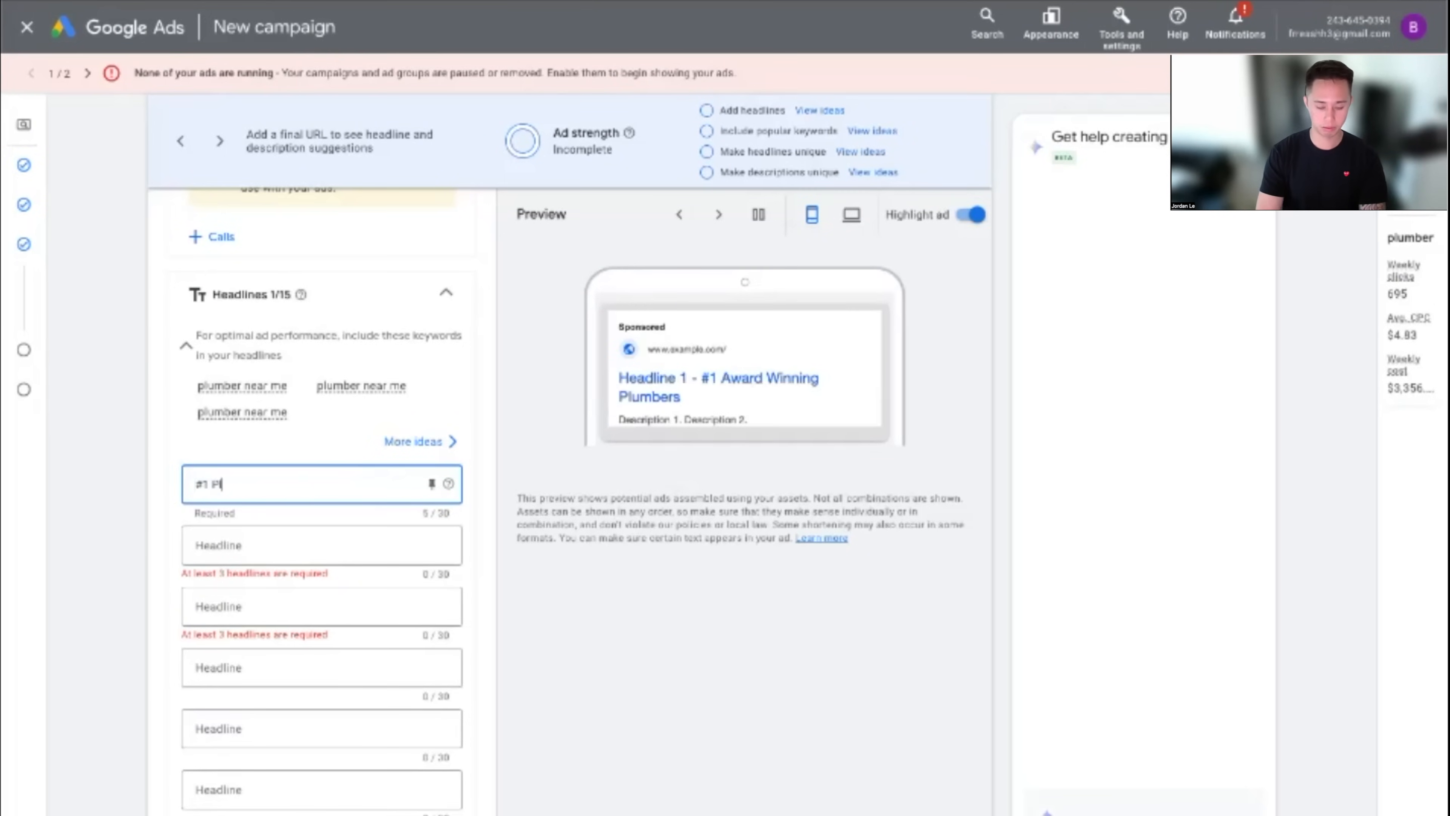
{"action": "type", "text": "umbers in"}
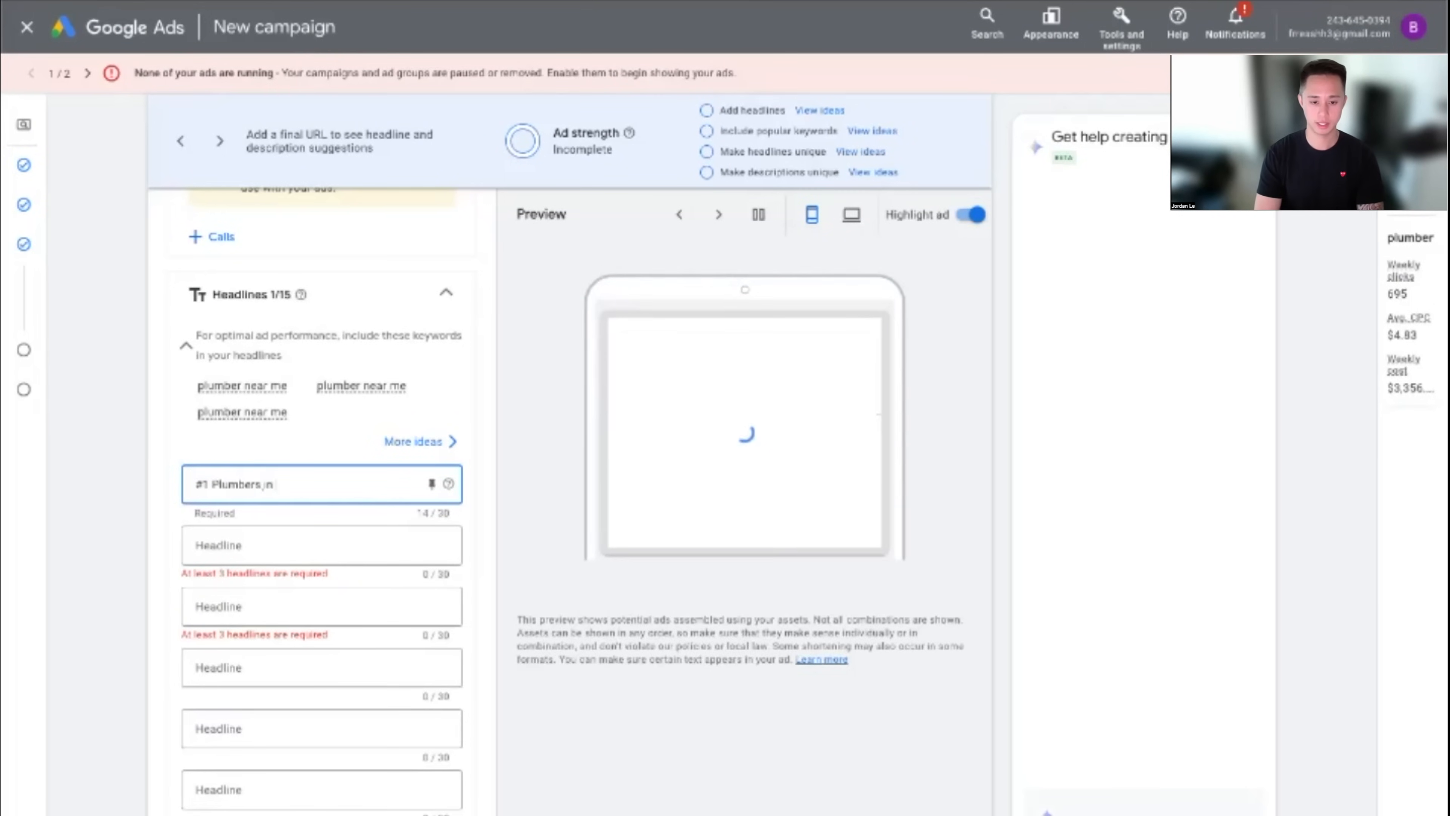
{"action": "type", "text": " Los Angeles"}
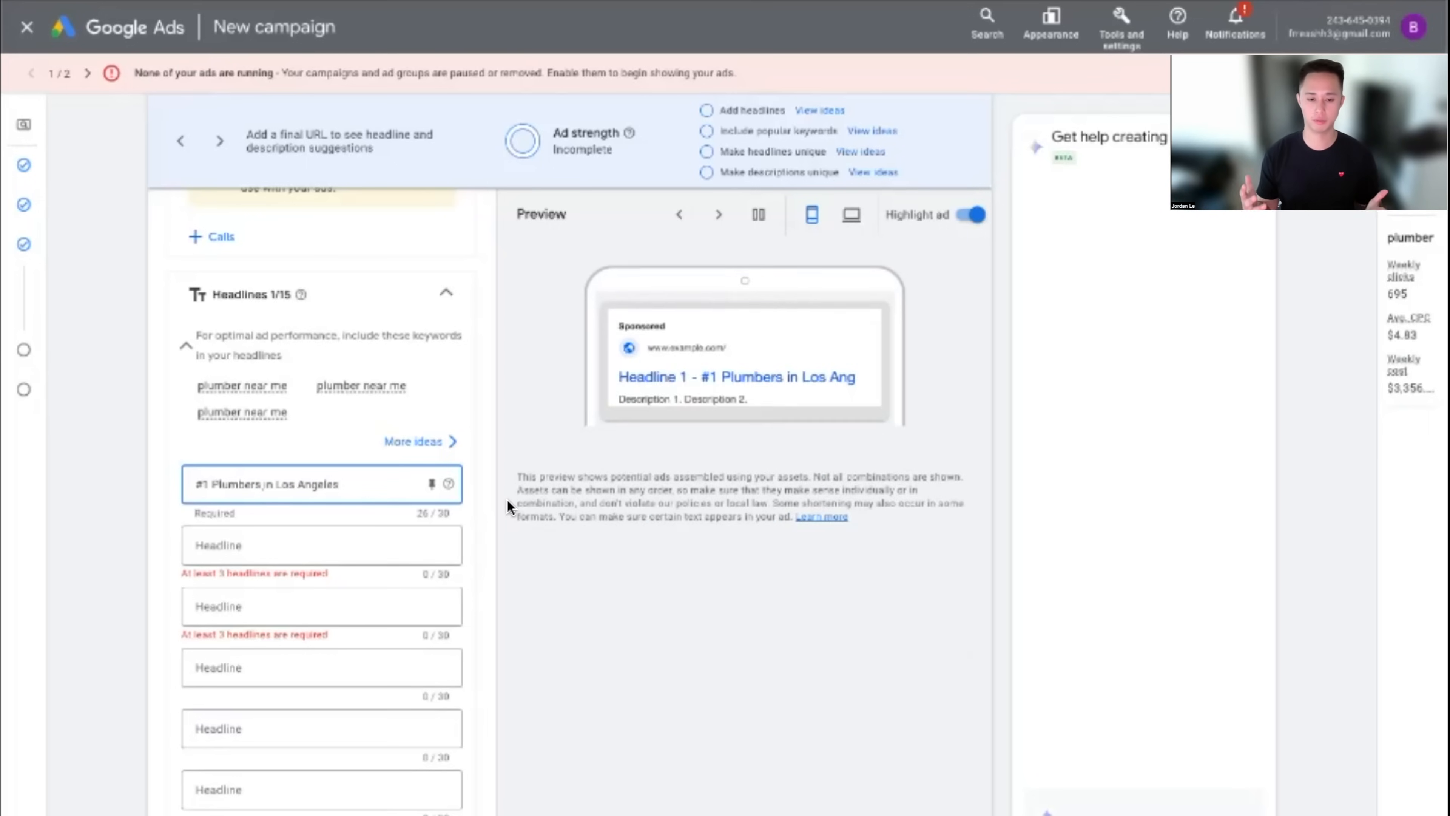
{"action": "left_click_drag", "start_coordinate": [341, 485], "coordinate": [122, 487]}
{"action": "type", "text": "Oasis Plumbing"}
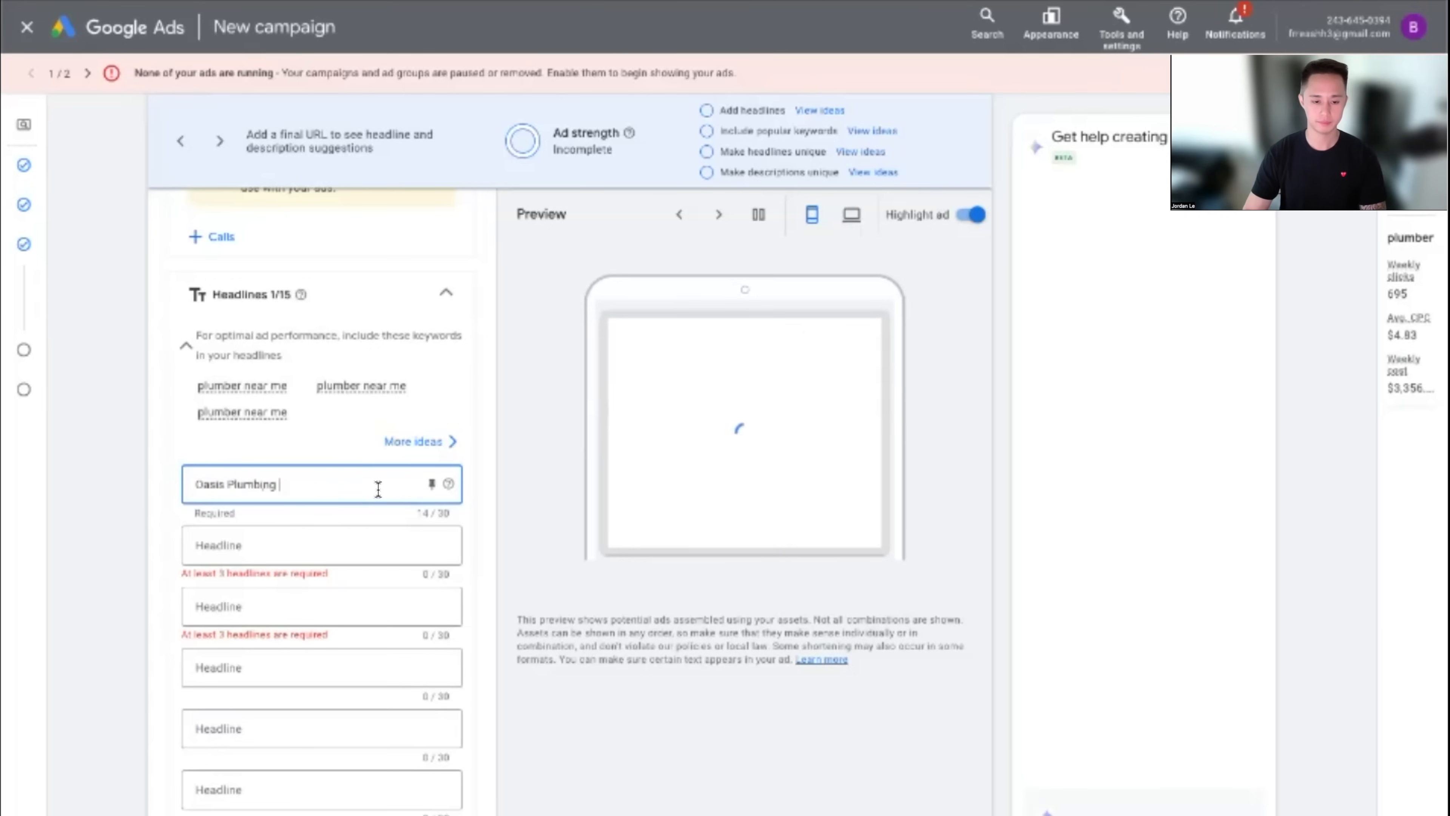
{"action": "left_click", "coordinate": [505, 493]}
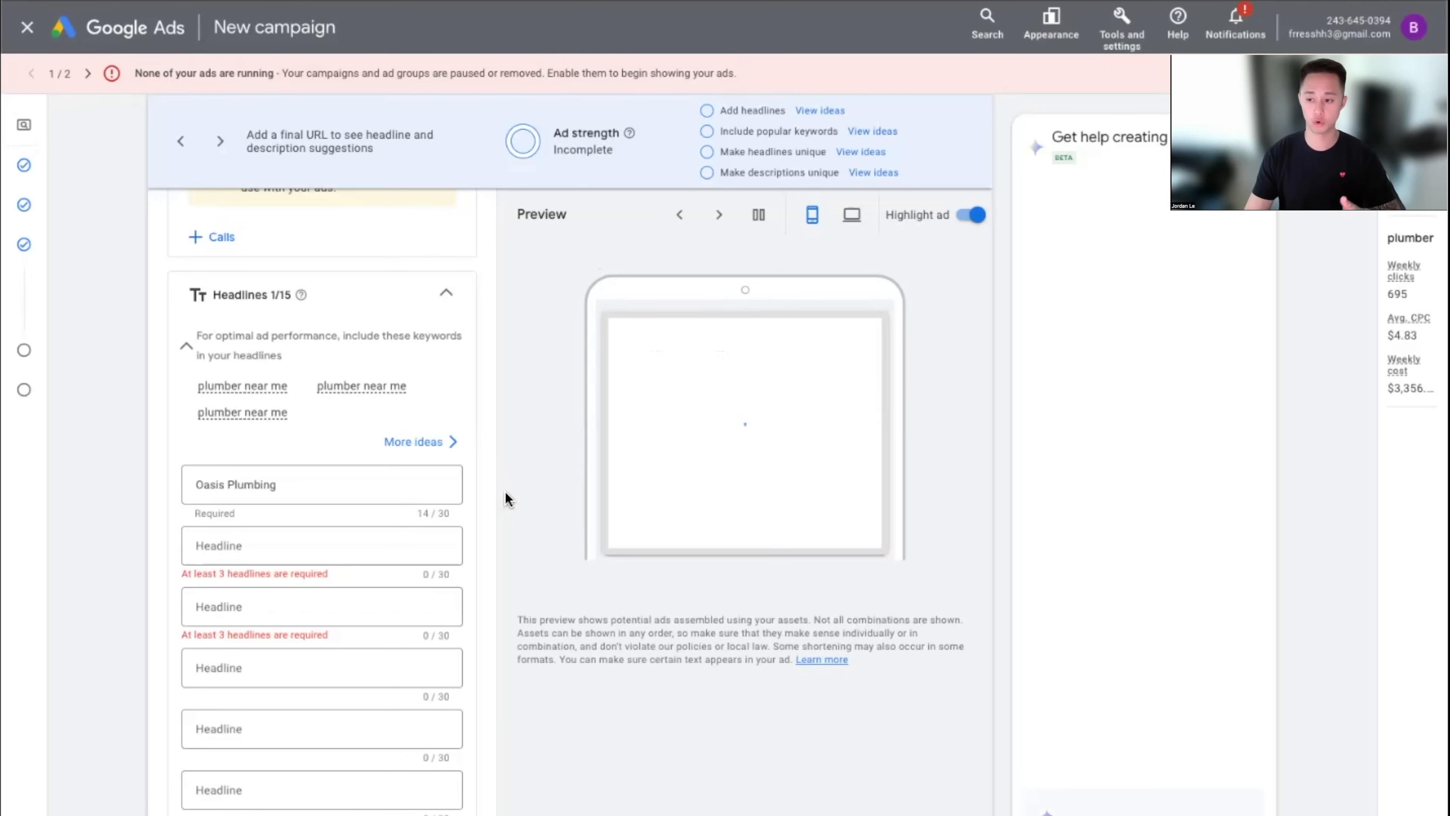
{"action": "left_click", "coordinate": [378, 488]}
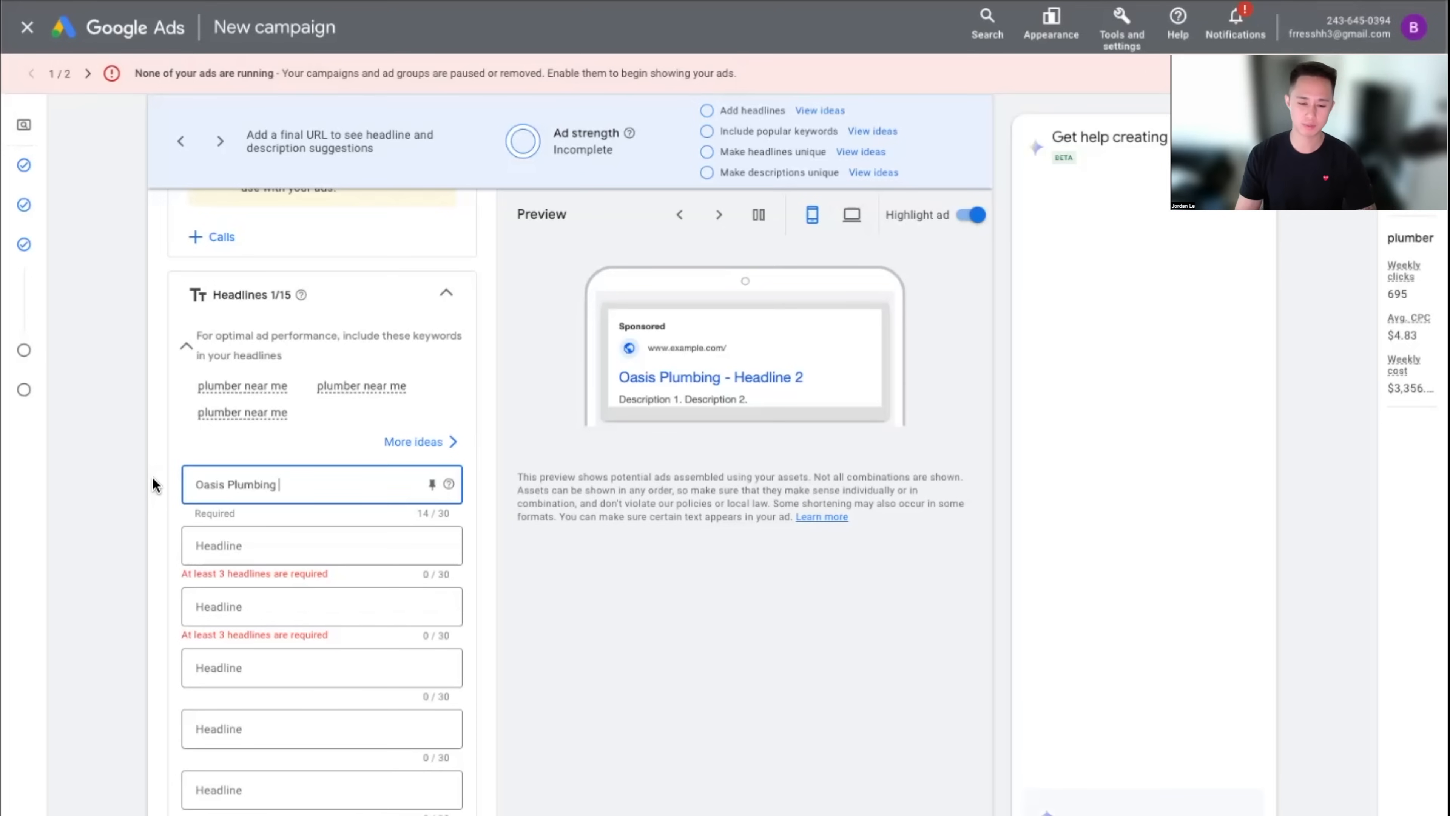
{"action": "key", "text": "ctrl+a"}
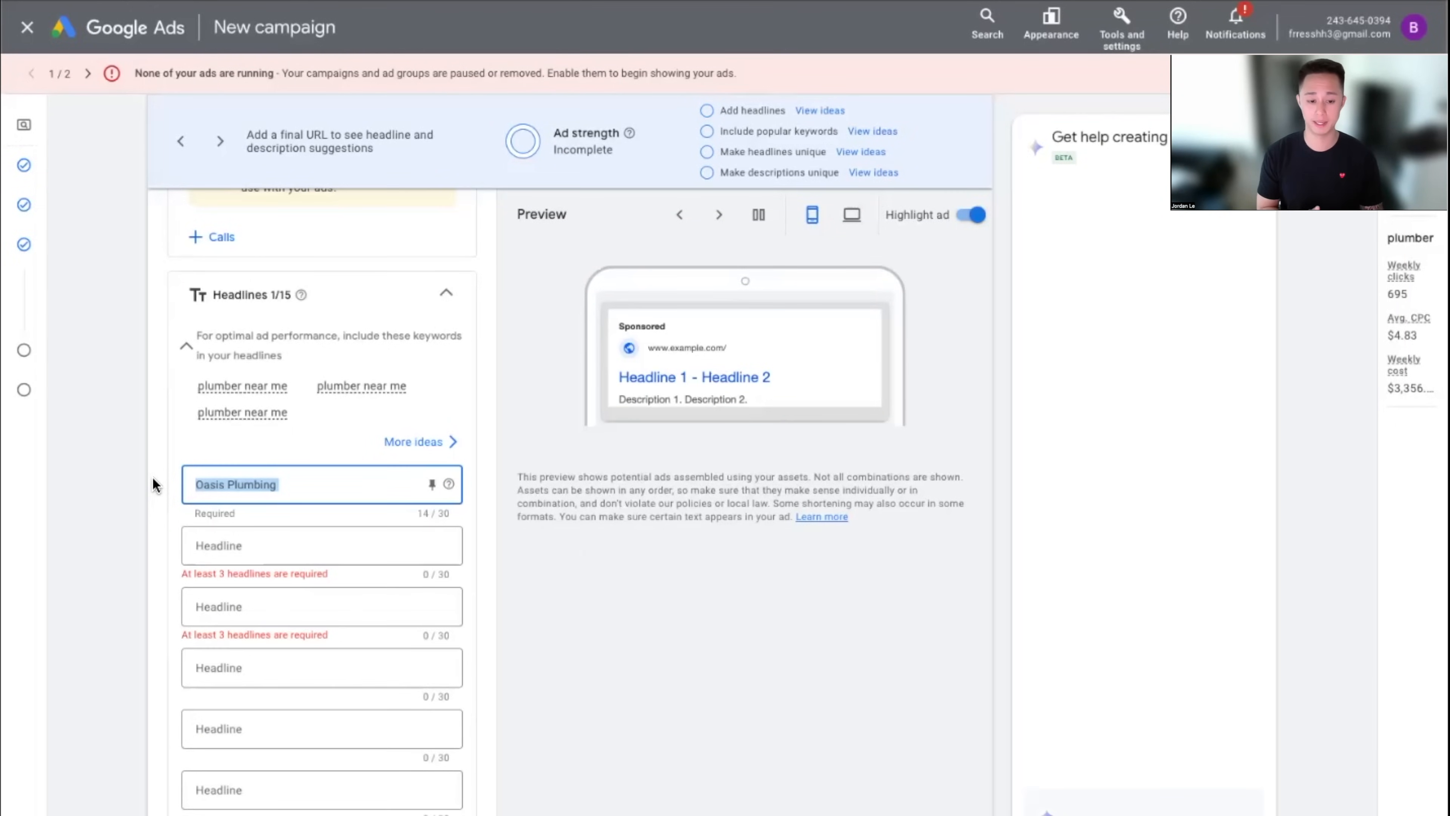
{"action": "key", "text": "BackSpace"}
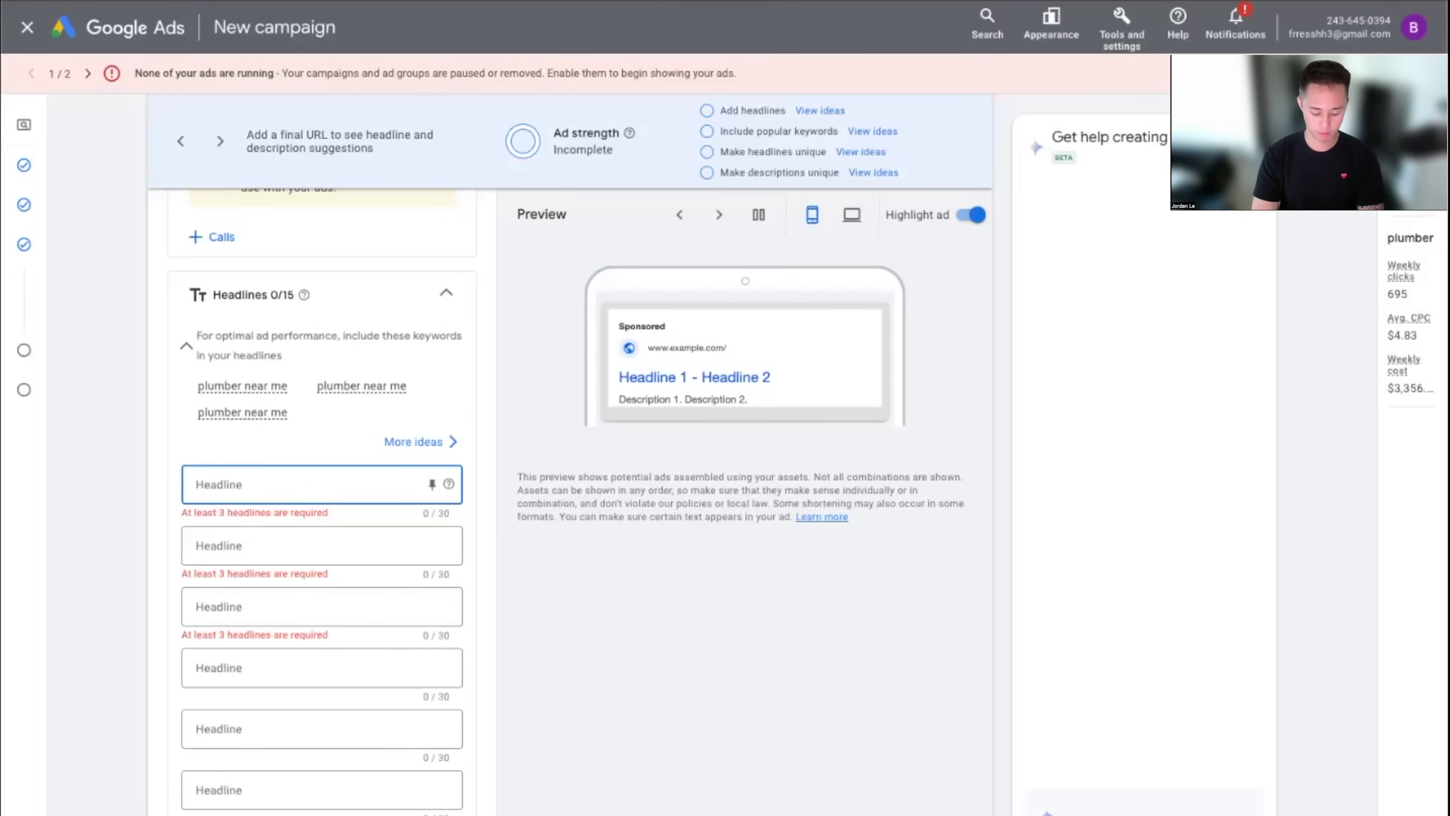
Enter '#1 Award Winning Plumbers' as headline 1 and pin it to position 1
{"action": "type", "text": "#1"}
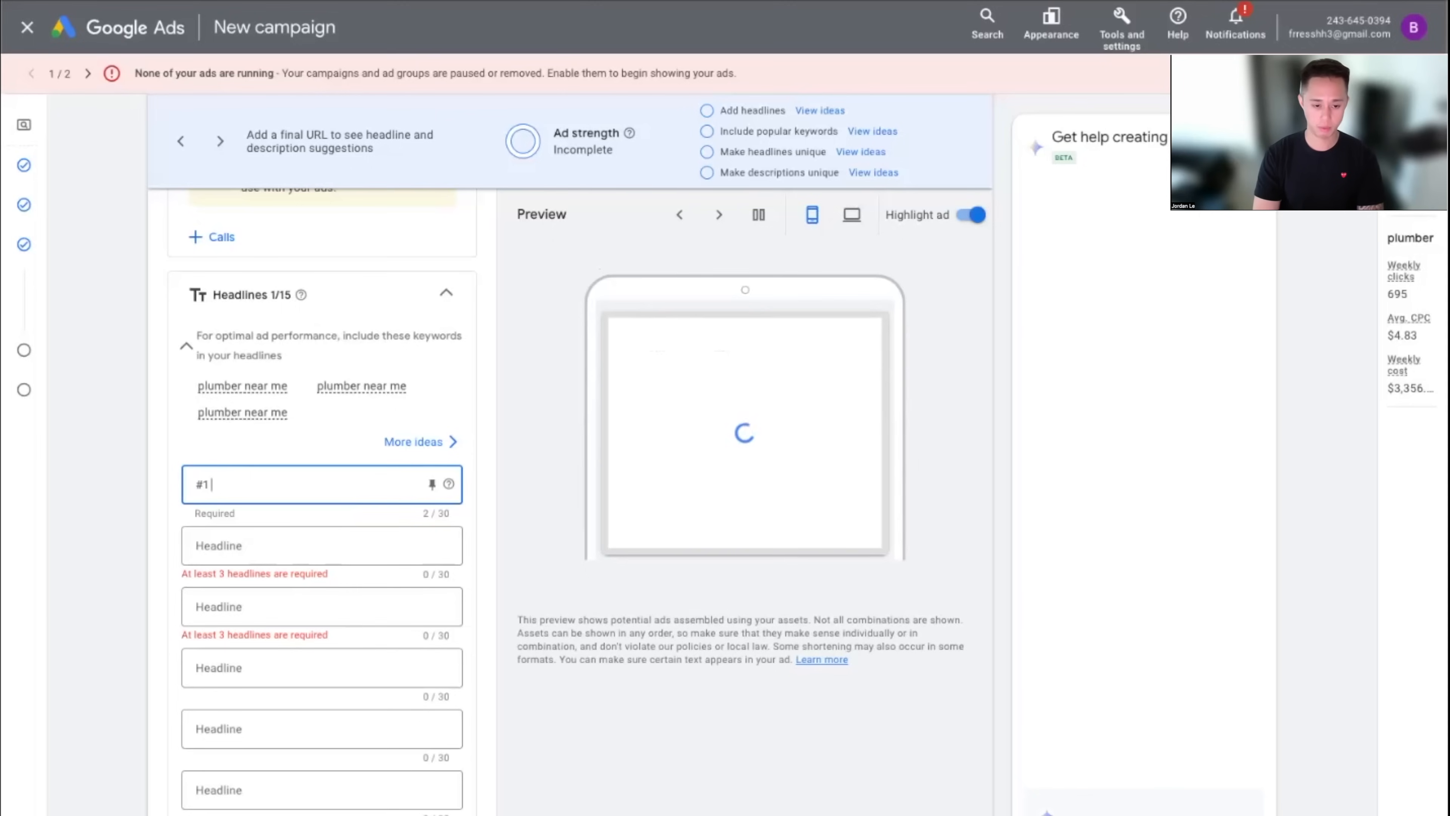
{"action": "type", "text": " Award W"}
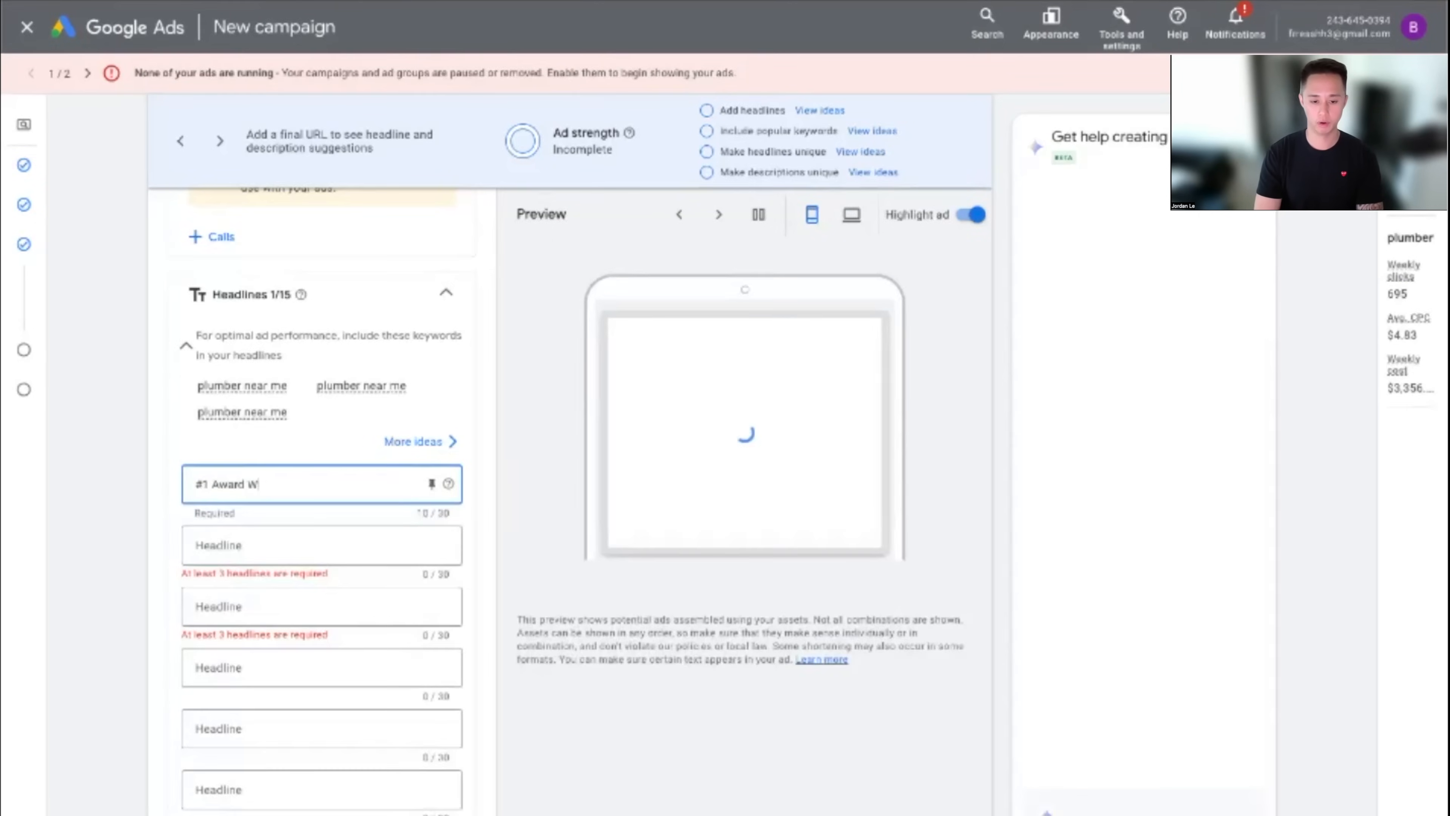
{"action": "type", "text": "inning Plumbers"}
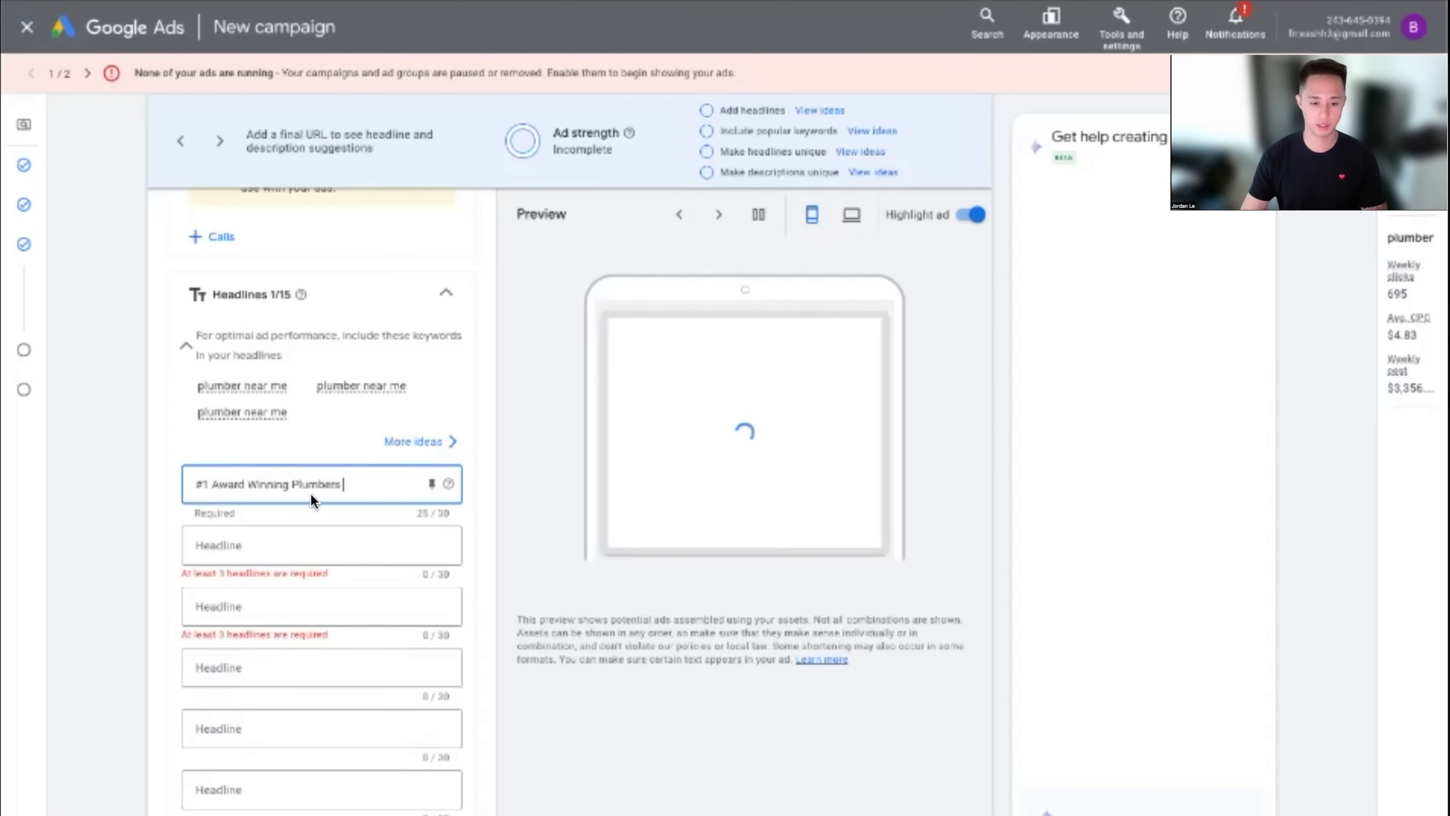
{"action": "left_click", "coordinate": [136, 507]}
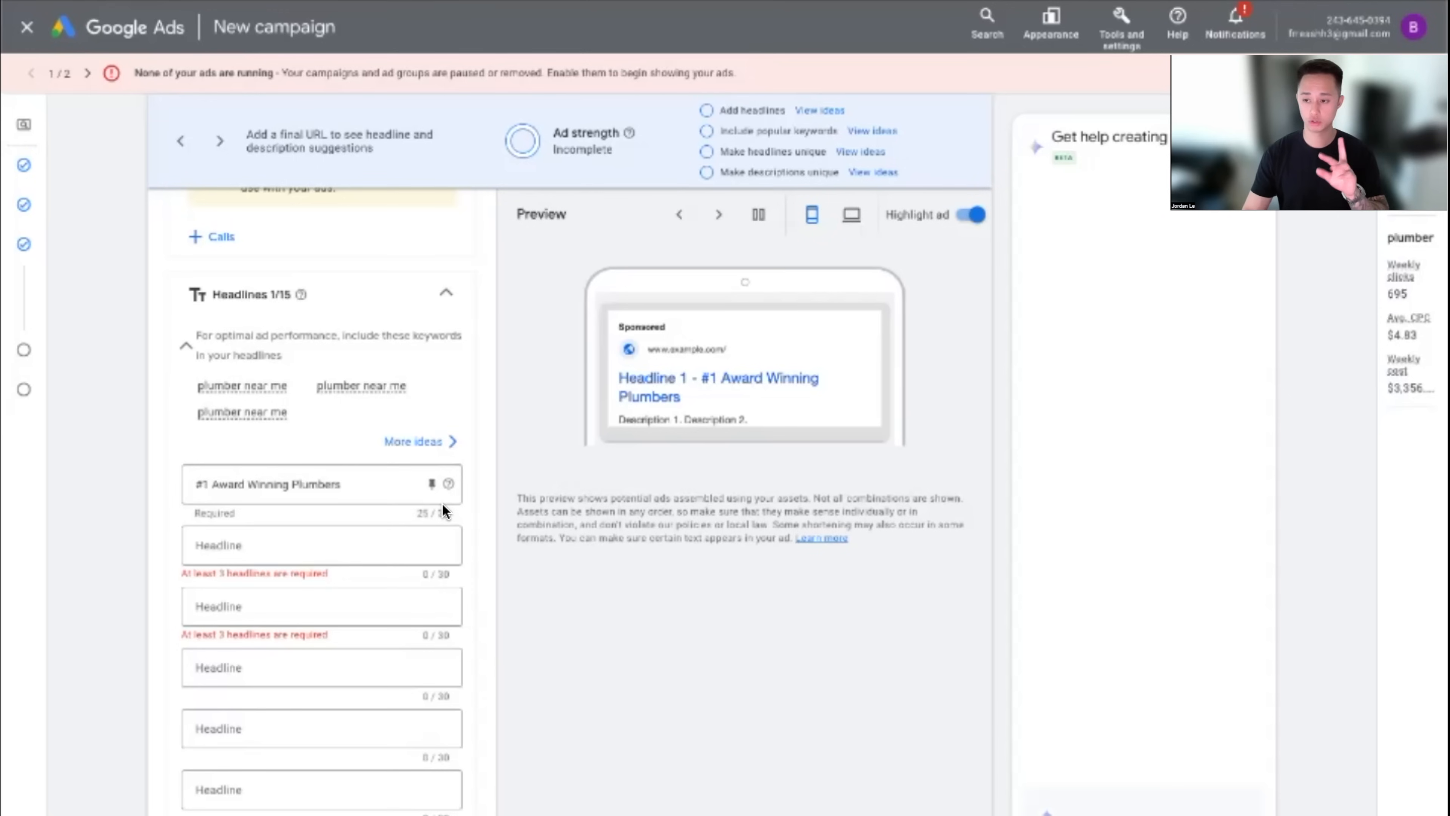
{"action": "left_click", "coordinate": [432, 486]}
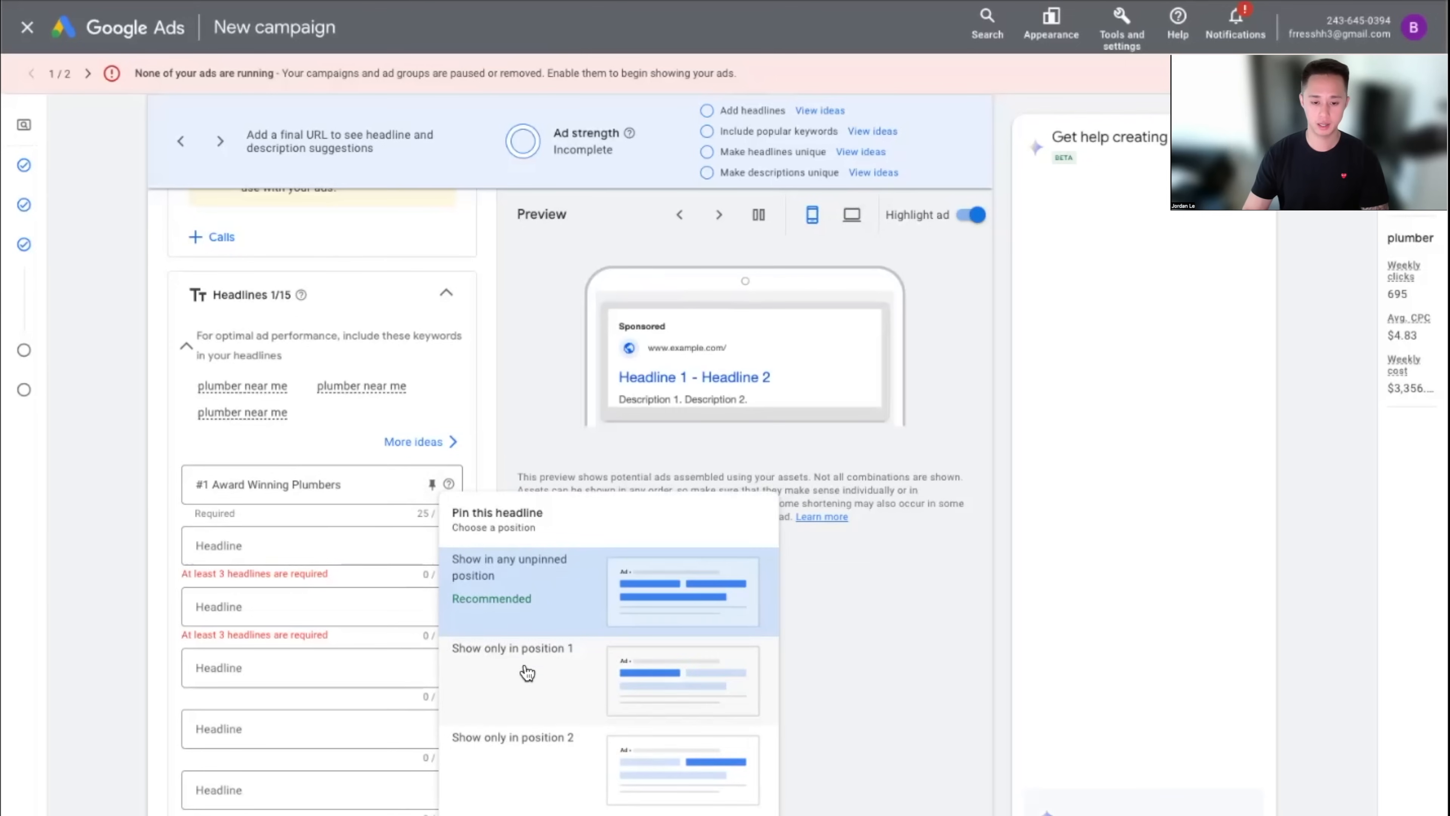
{"action": "left_click", "coordinate": [555, 683]}
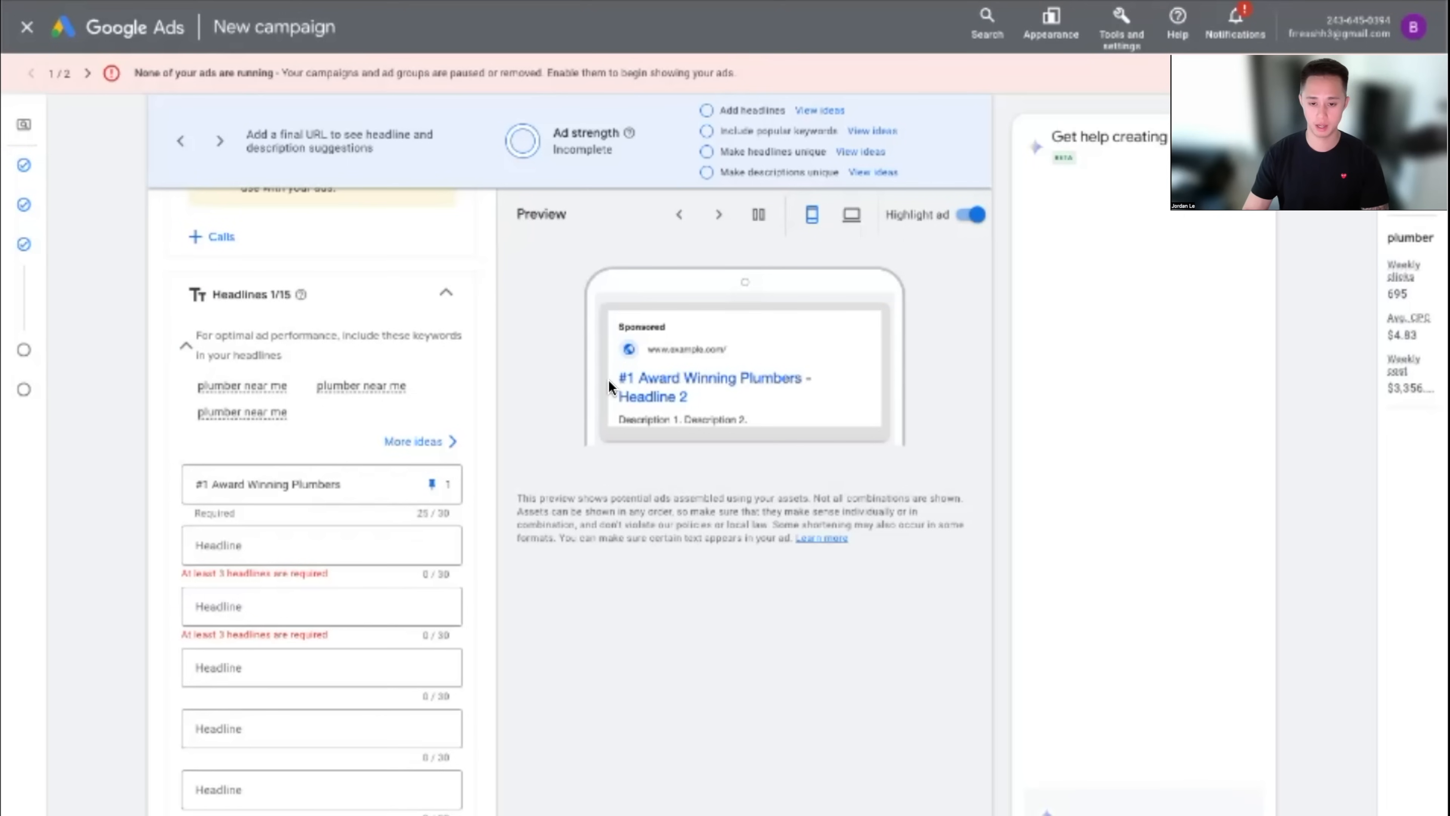
{"action": "left_click", "coordinate": [217, 552]}
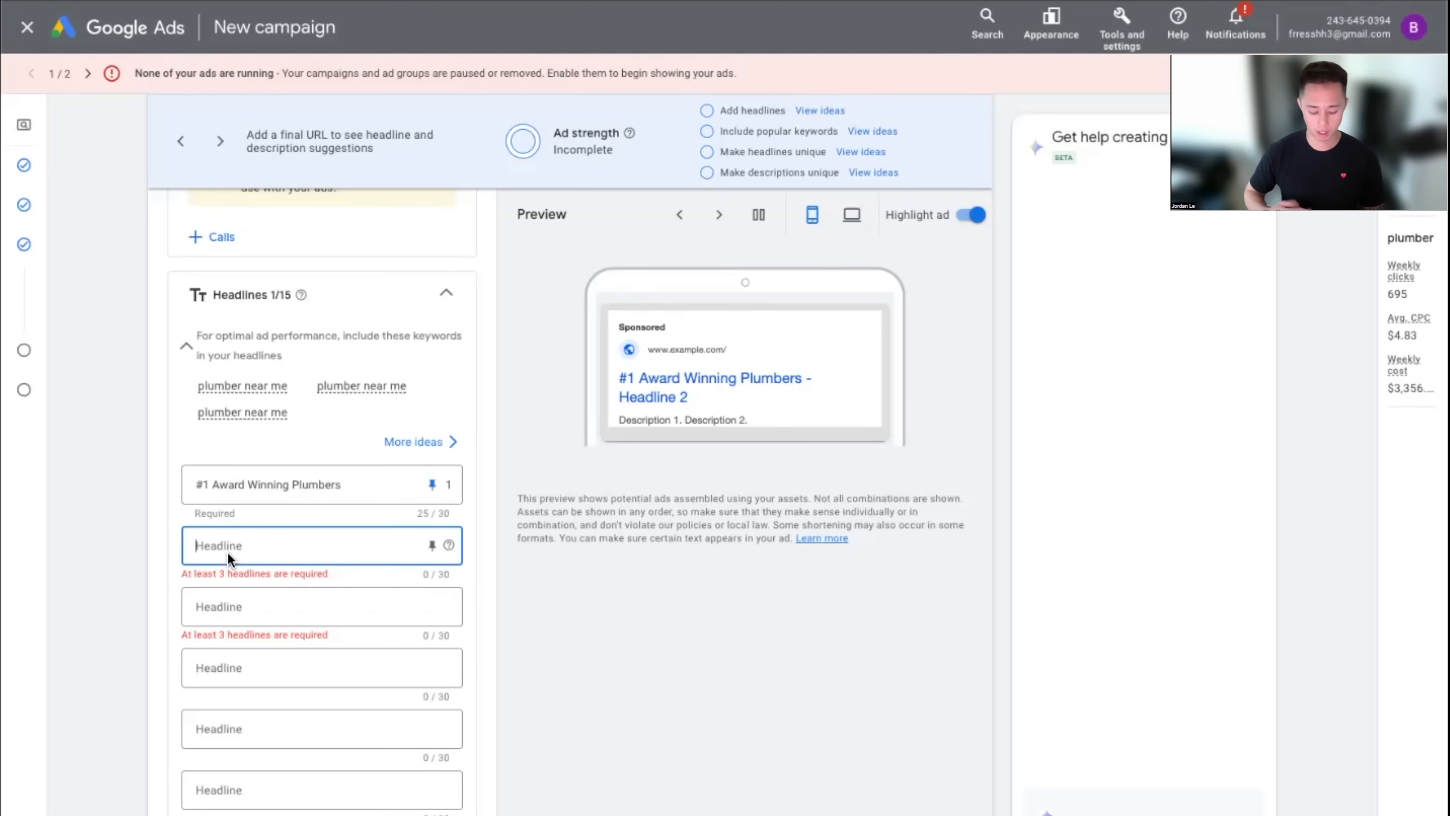
Type 'Call For A Free Consultation' in headline 2, fix its spelling, then clear it
{"action": "type", "text": "Call Fo"}
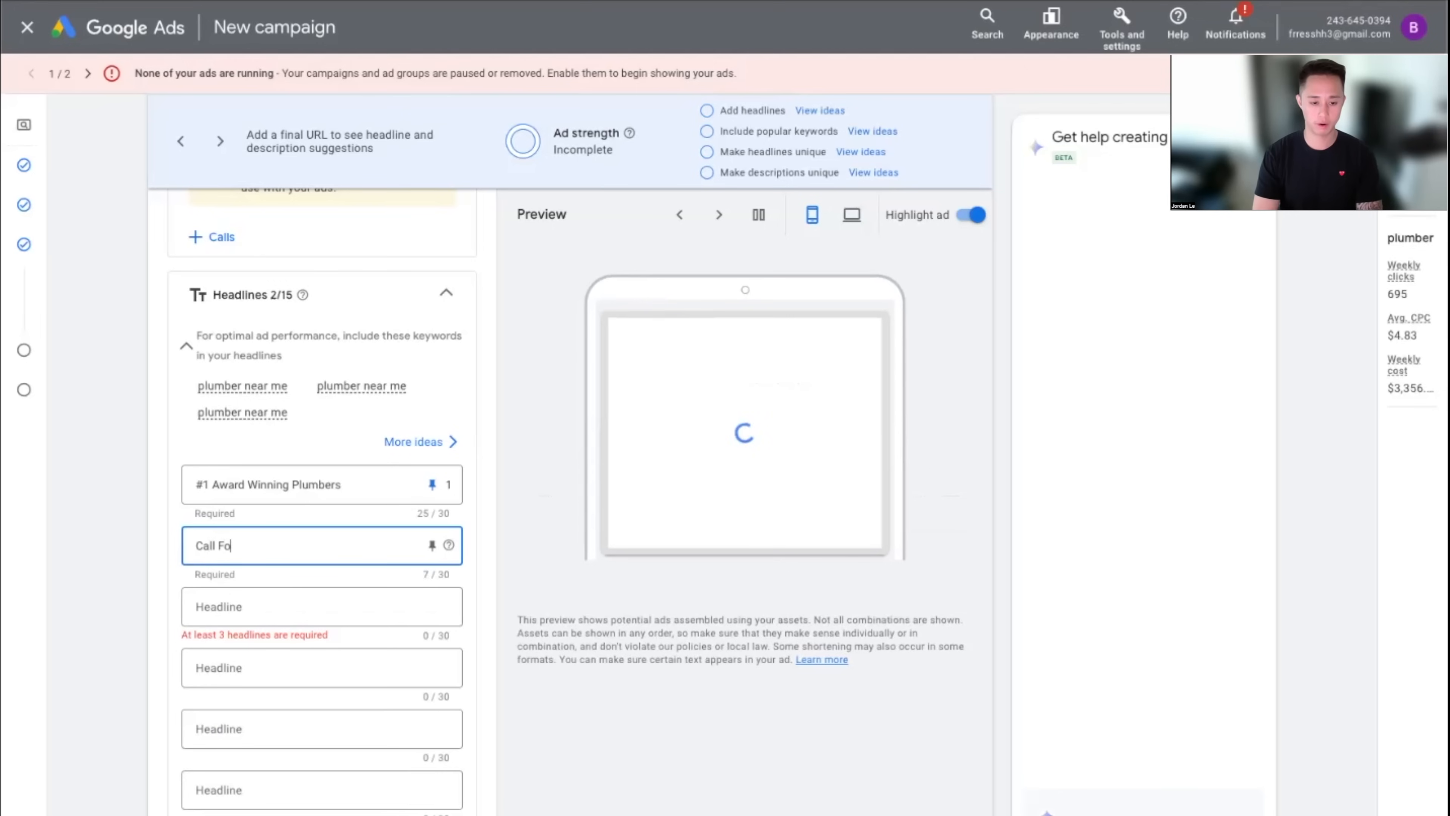
{"action": "type", "text": "r A Free Consultaiton"}
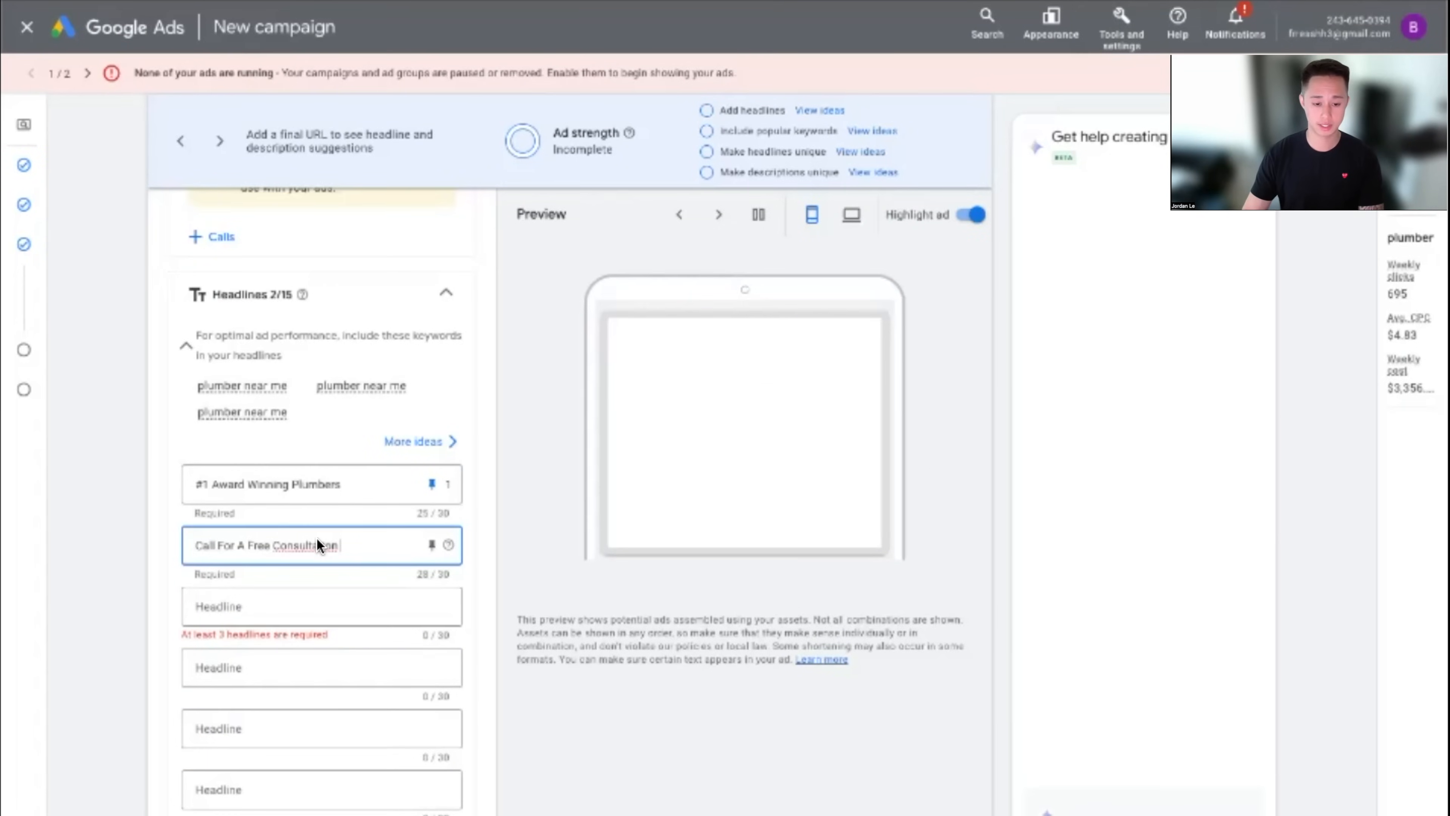
{"action": "right_click", "coordinate": [298, 542]}
{"action": "left_click", "coordinate": [371, 548]}
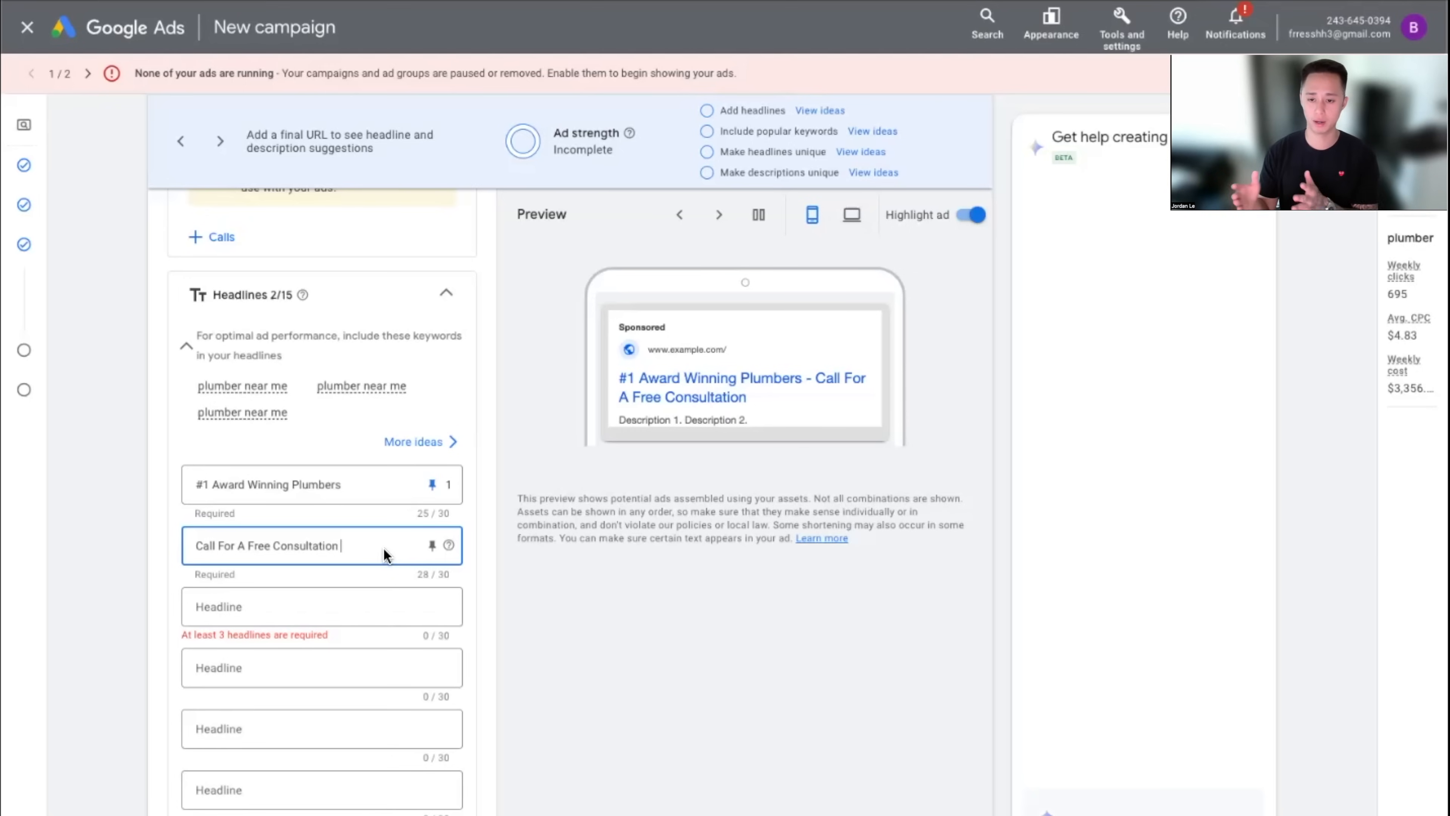
{"action": "left_click_drag", "start_coordinate": [383, 548], "coordinate": [327, 569]}
{"action": "key", "text": "ctrl+a"}
{"action": "key", "text": "BackSpace"}
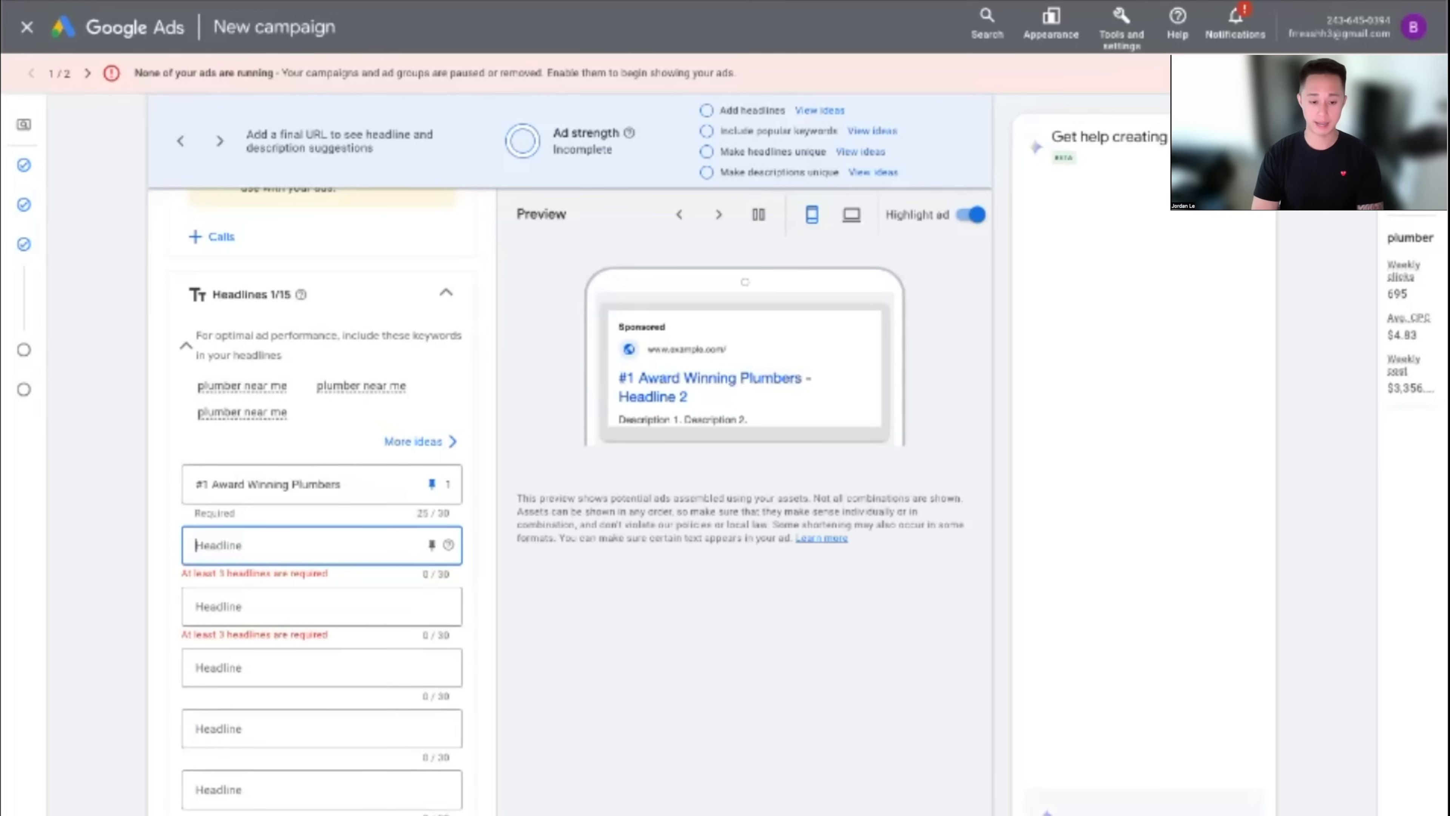
Try 'Same Day Service' and 'Fast, Reliable, & Affordable', settling on '$0 Service Calls'
{"action": "type", "text": "Same Day Service"}
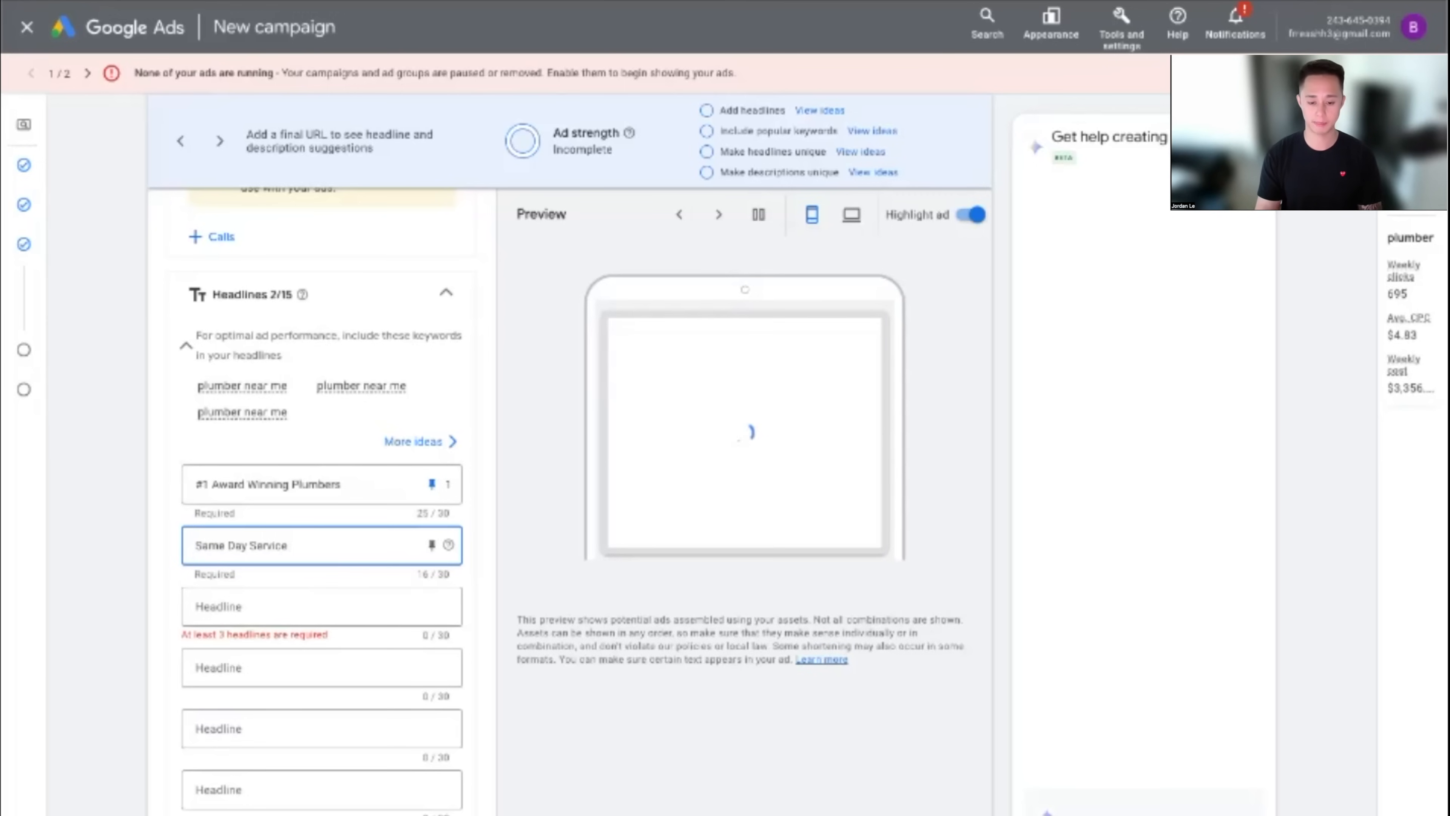
{"action": "key", "text": "ctrl+a"}
{"action": "type", "text": "Fast, Reliable, & Affordable"}
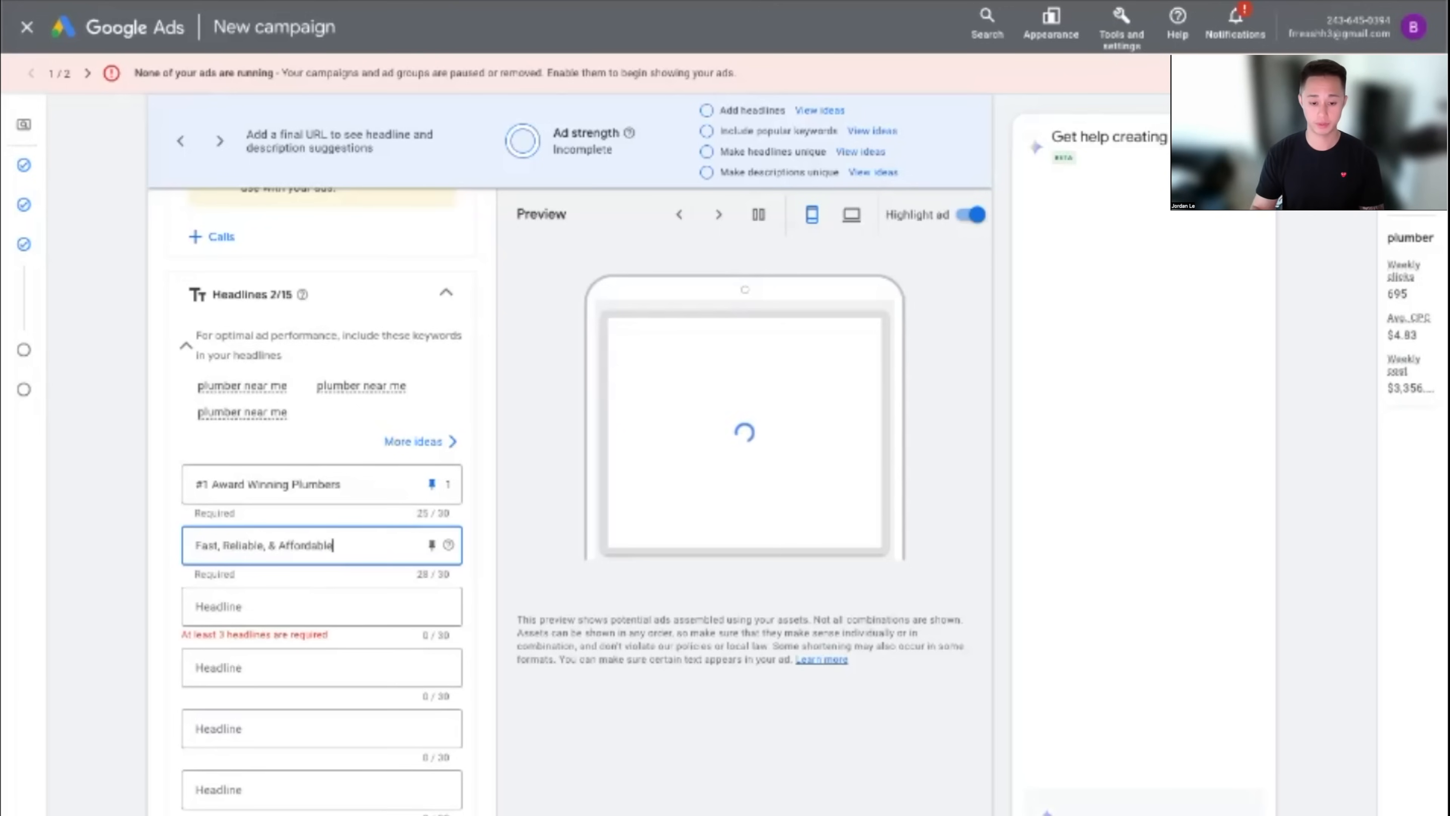
{"action": "key", "text": "ctrl+a"}
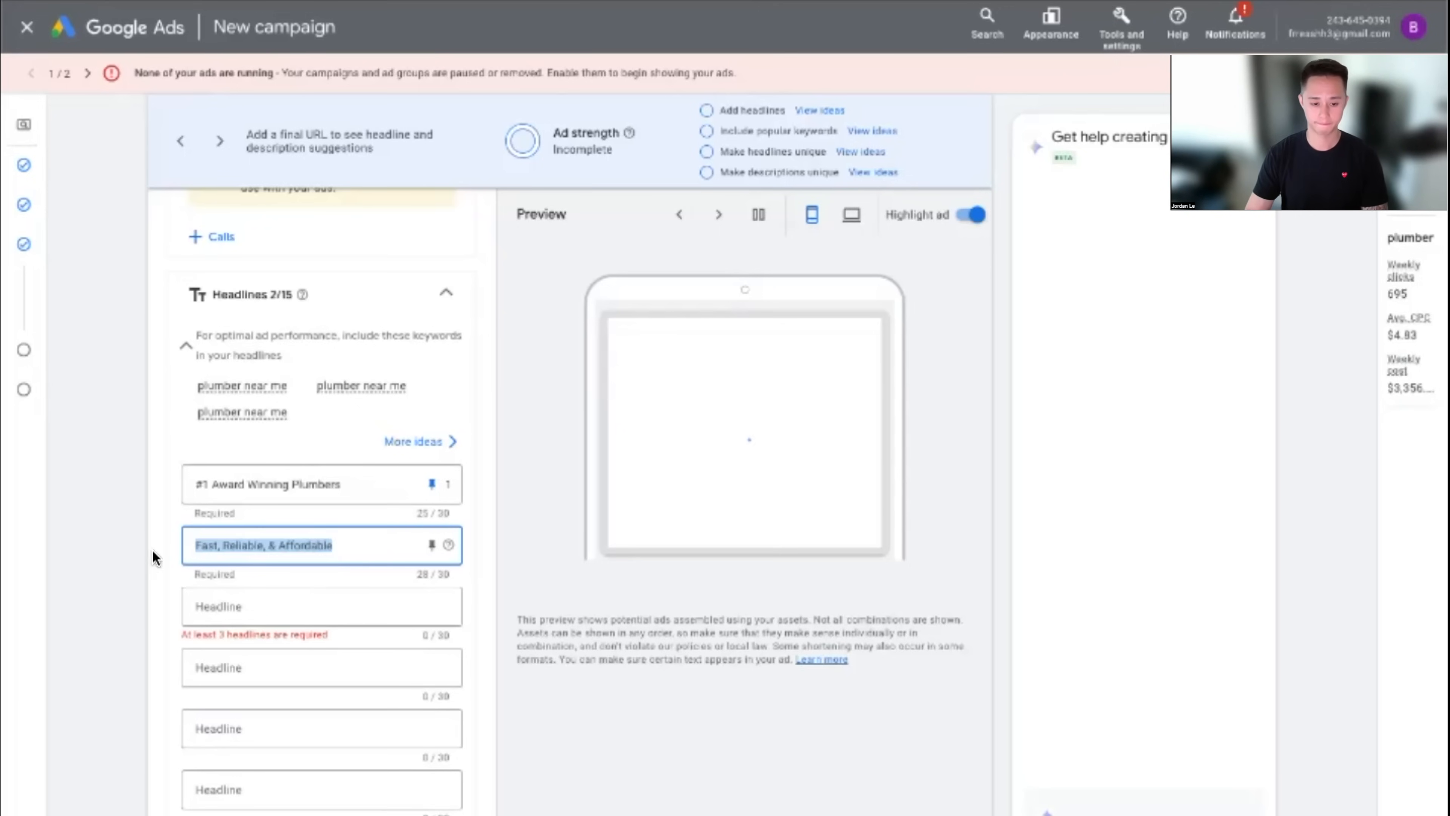
{"action": "key", "text": "BackSpace"}
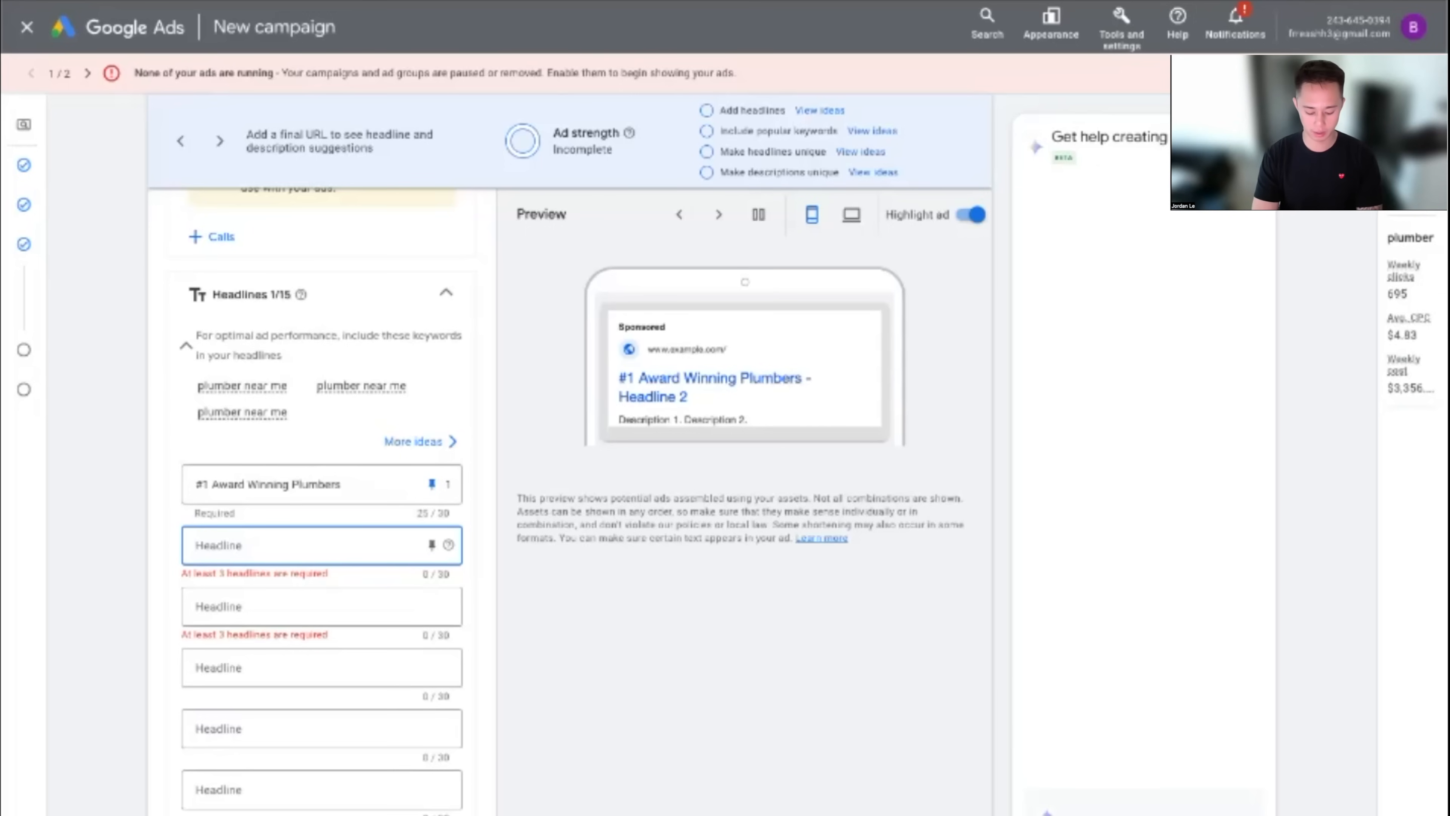
{"action": "type", "text": "$0 Service Calls"}
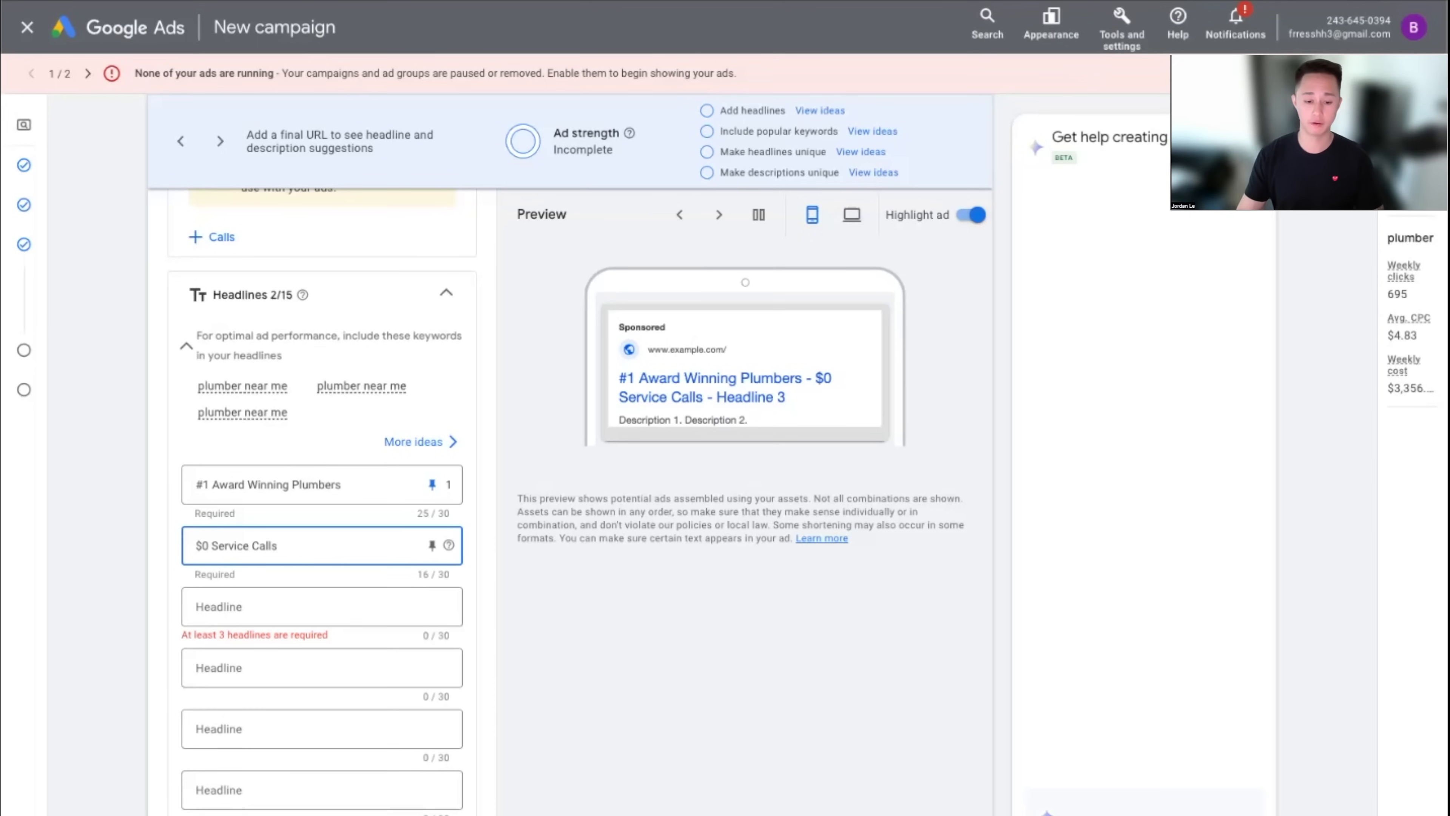
Pin the '$0 Service Calls' headline to position 2
{"action": "left_click", "coordinate": [431, 545]}
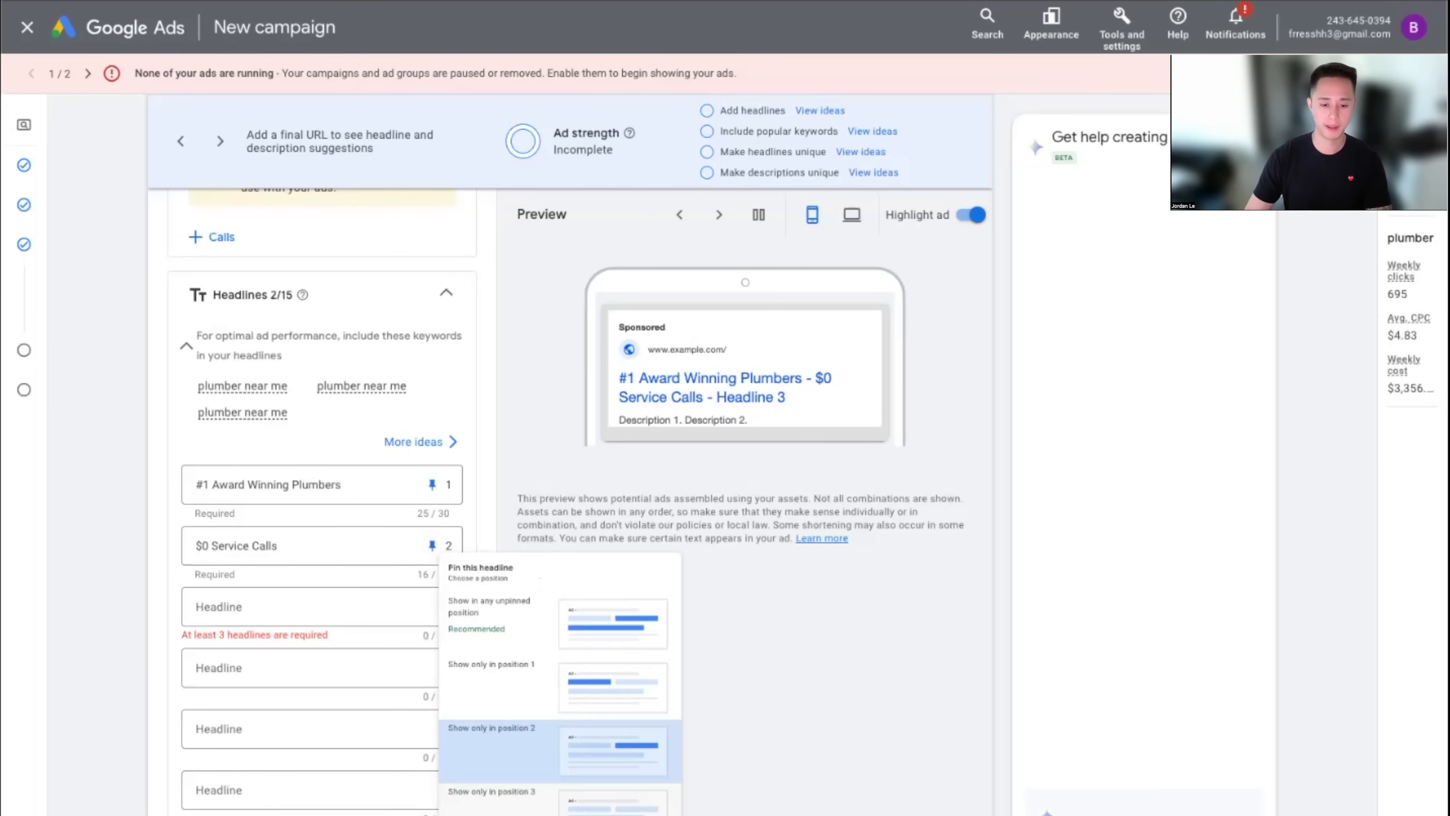
{"action": "left_click", "coordinate": [503, 743]}
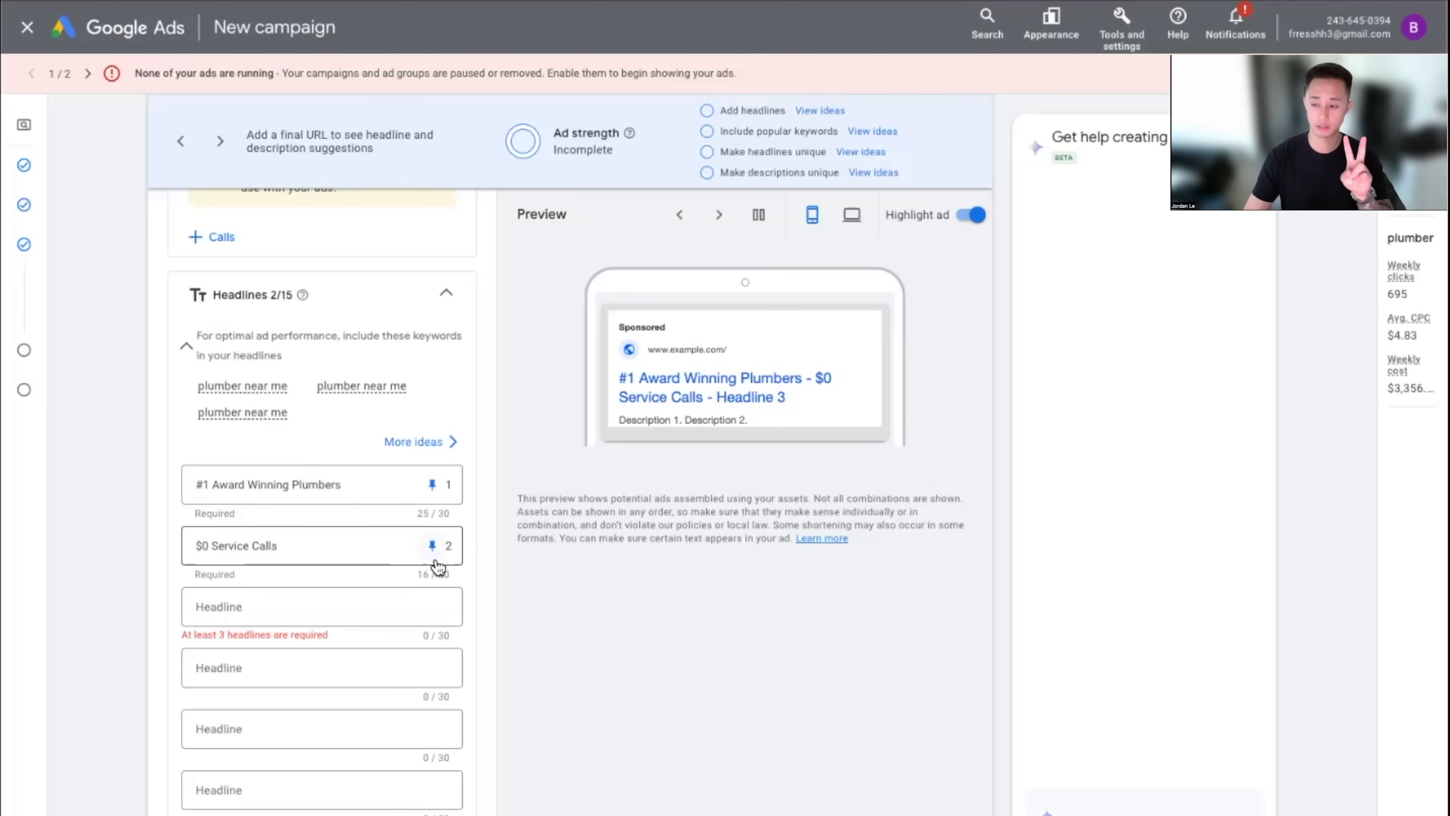
{"action": "left_click", "coordinate": [334, 620]}
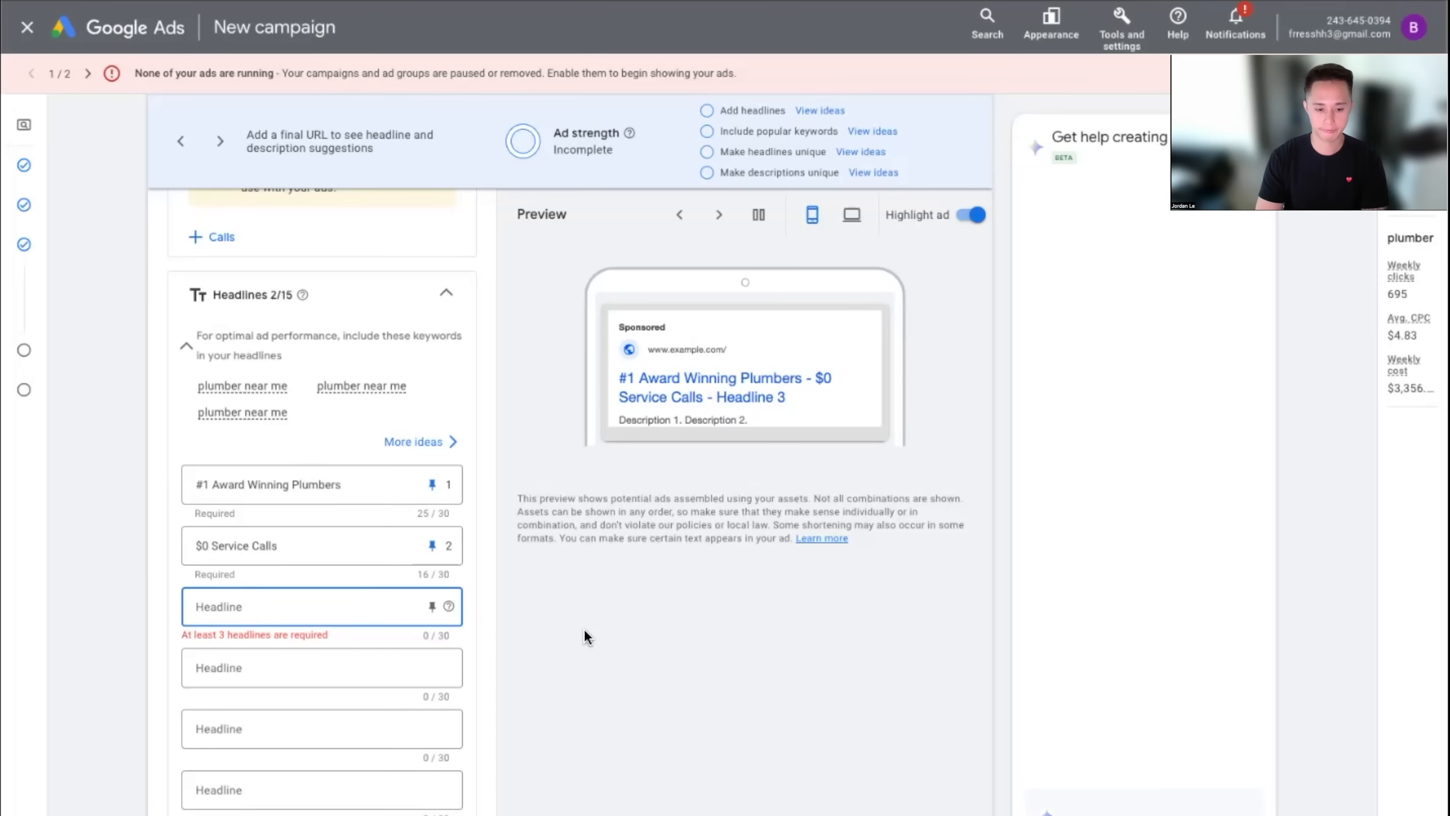
{"action": "key", "text": "super+t"}
{"action": "type", "text": "plumber near me"}
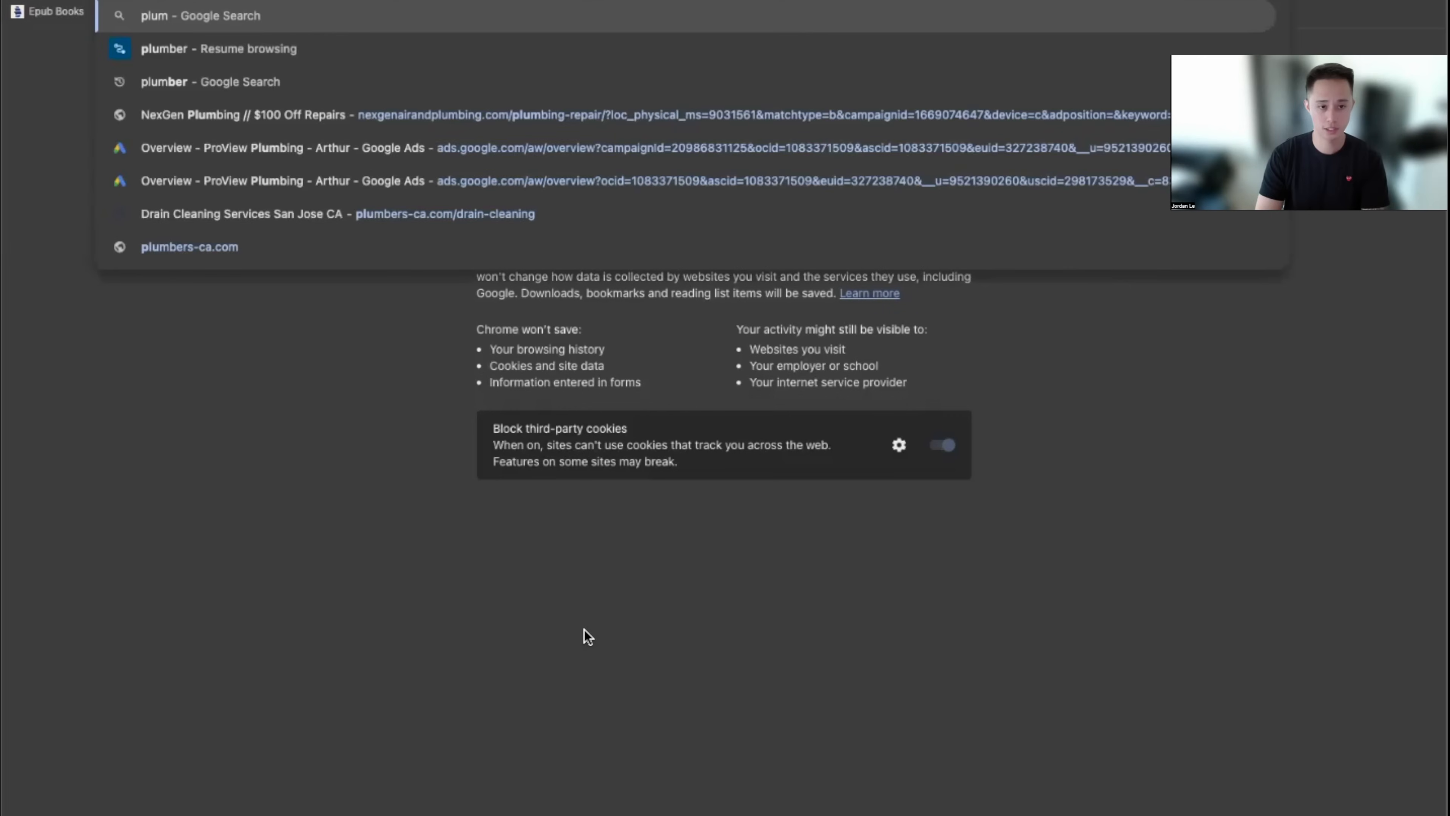
{"action": "key", "text": "Return"}
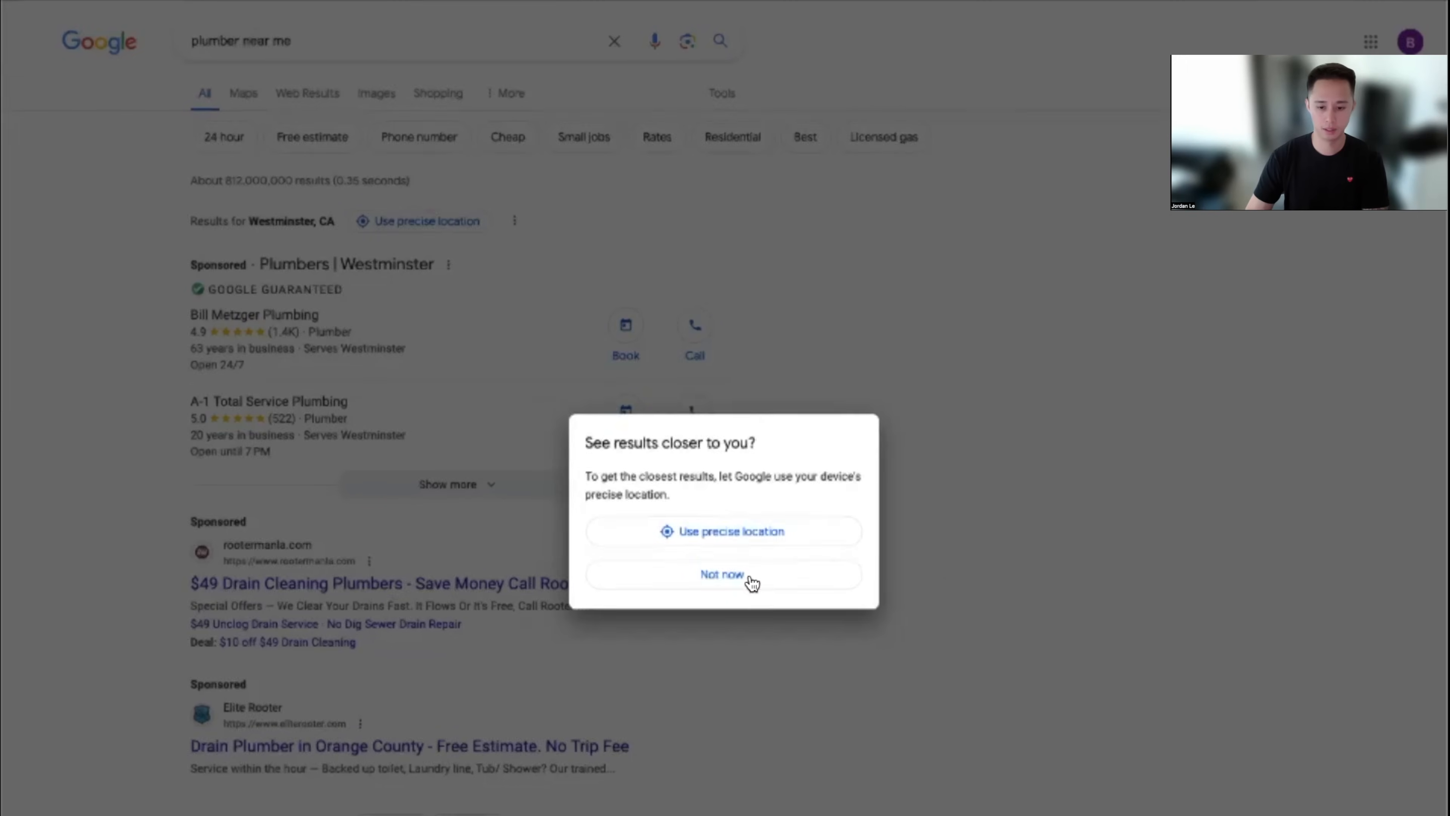
{"action": "left_click", "coordinate": [747, 579]}
{"action": "scroll", "coordinate": [1021, 625], "scroll_direction": "down", "scroll_amount": 1}
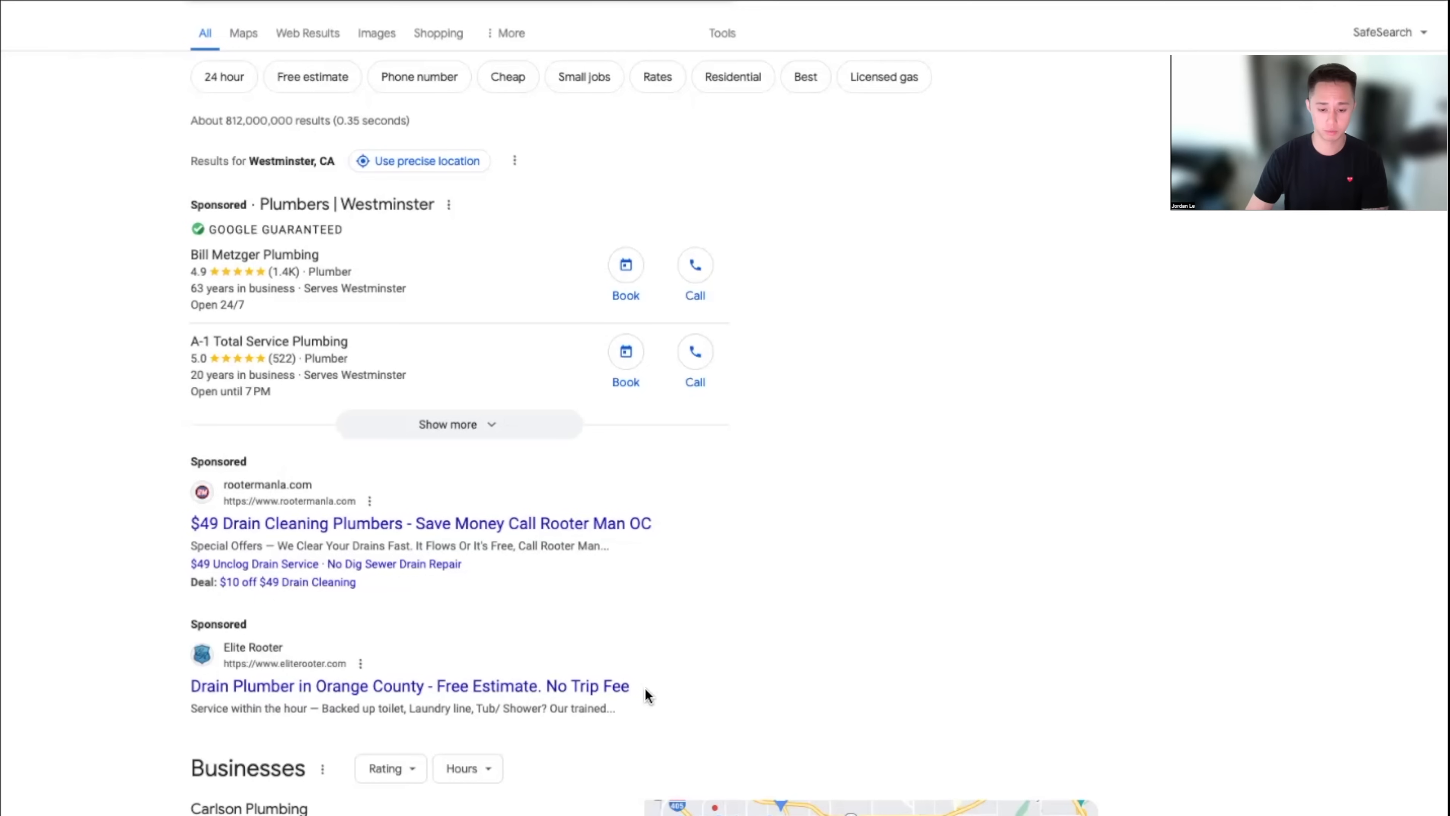
{"action": "left_click_drag", "start_coordinate": [645, 688], "coordinate": [441, 690]}
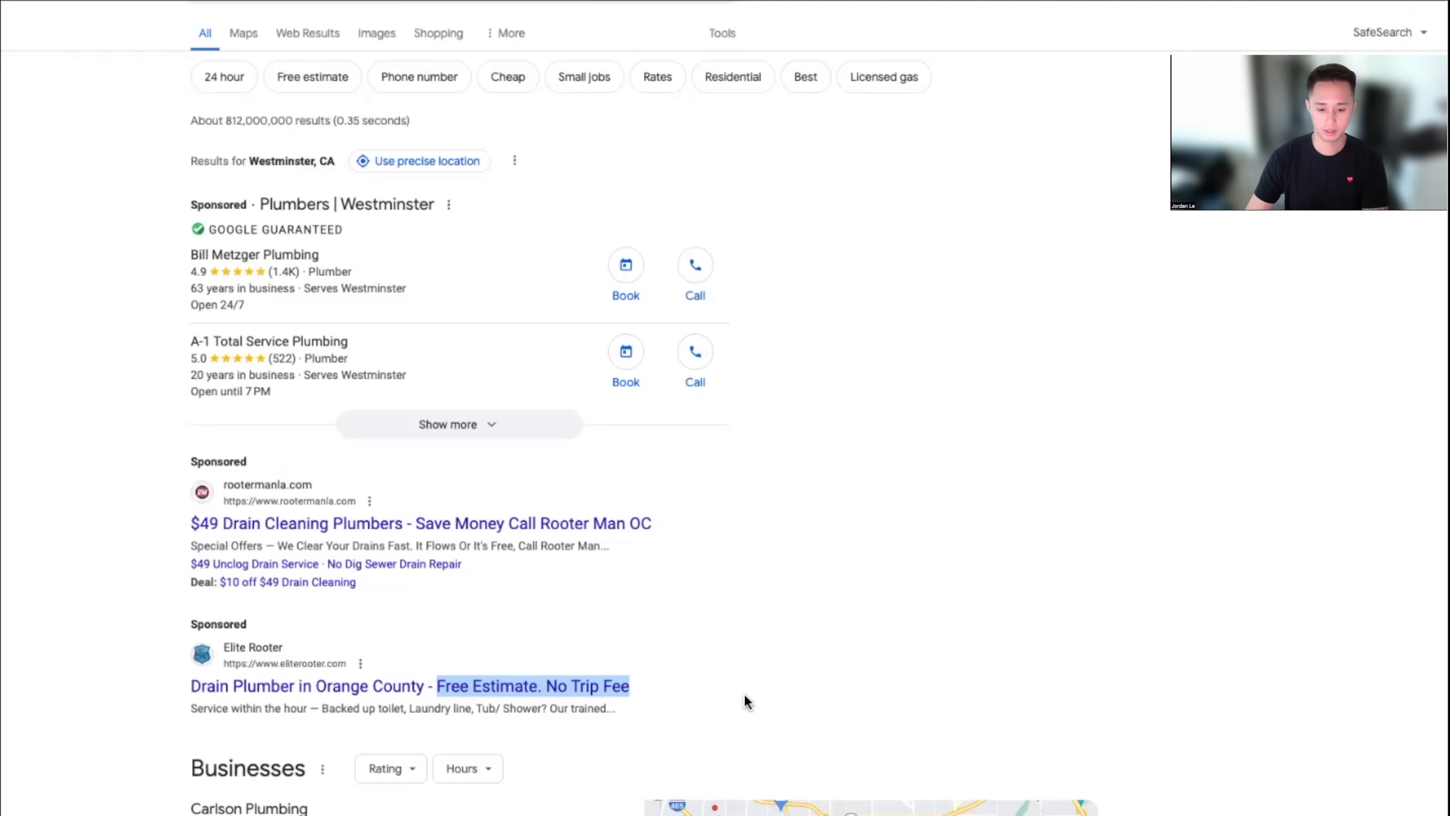
{"action": "left_click", "coordinate": [658, 689]}
{"action": "scroll", "coordinate": [658, 690], "scroll_direction": "down", "scroll_amount": 1}
{"action": "scroll", "coordinate": [658, 689], "scroll_direction": "down", "scroll_amount": 1}
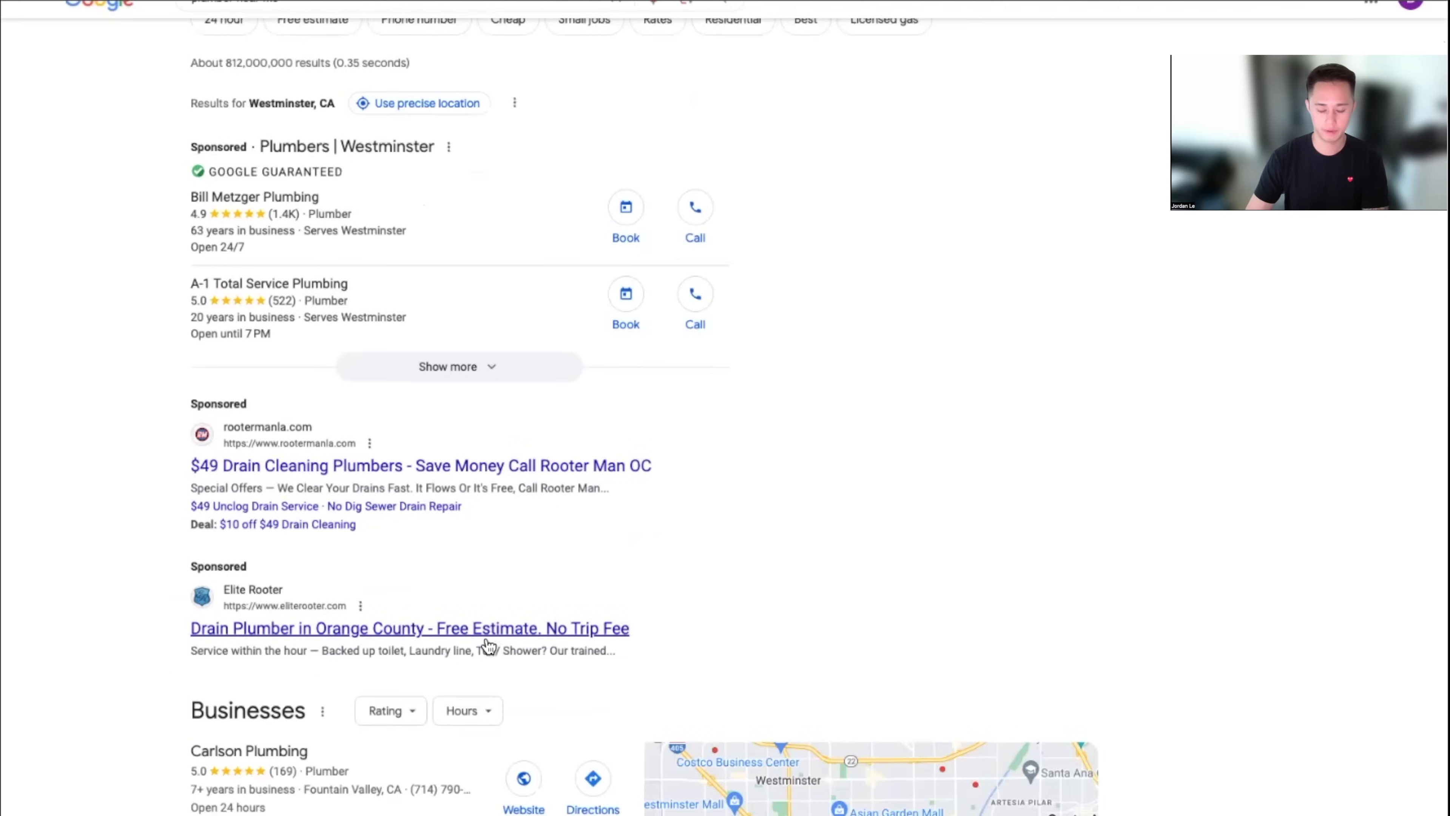
{"action": "scroll", "coordinate": [528, 640], "scroll_direction": "down", "scroll_amount": 10}
{"action": "scroll", "coordinate": [528, 640], "scroll_direction": "down", "scroll_amount": 15}
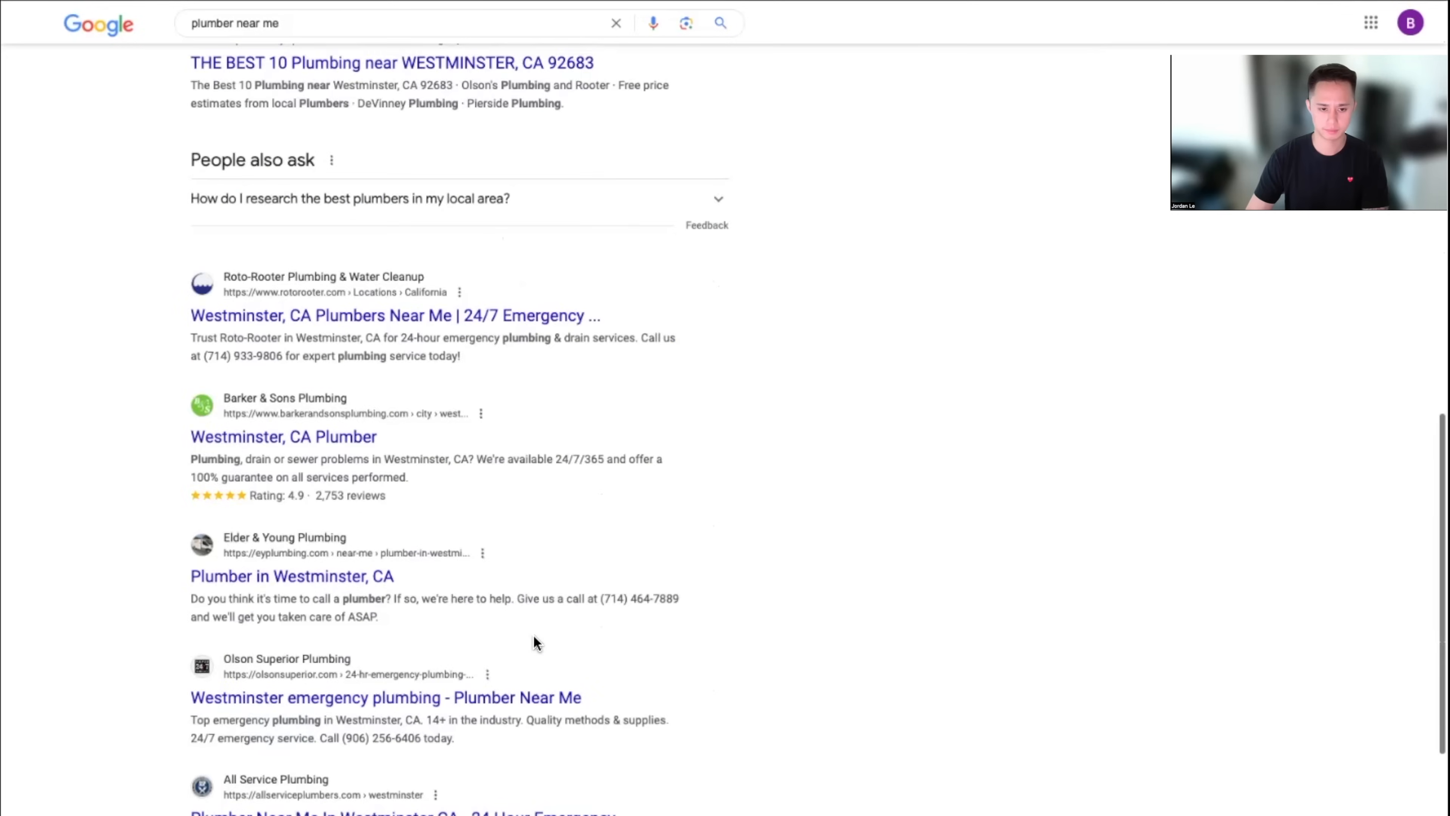
{"action": "scroll", "coordinate": [534, 635], "scroll_direction": "down", "scroll_amount": 3}
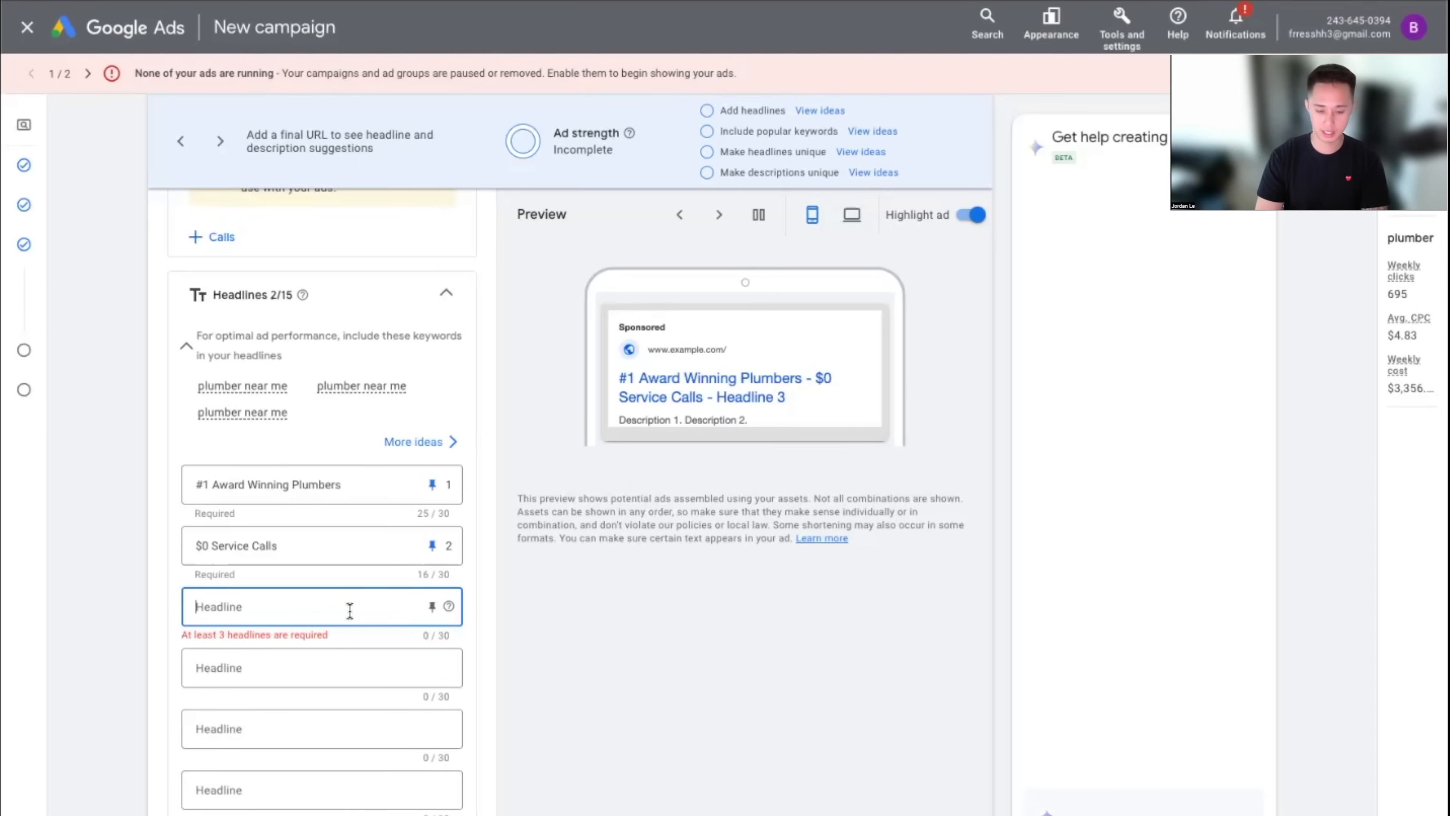
Type 'Over 20+ Years of Experience' as headline 3, fix its capitalisation, then delete it
{"action": "type", "text": "OVer 20+ Years of Experience"}
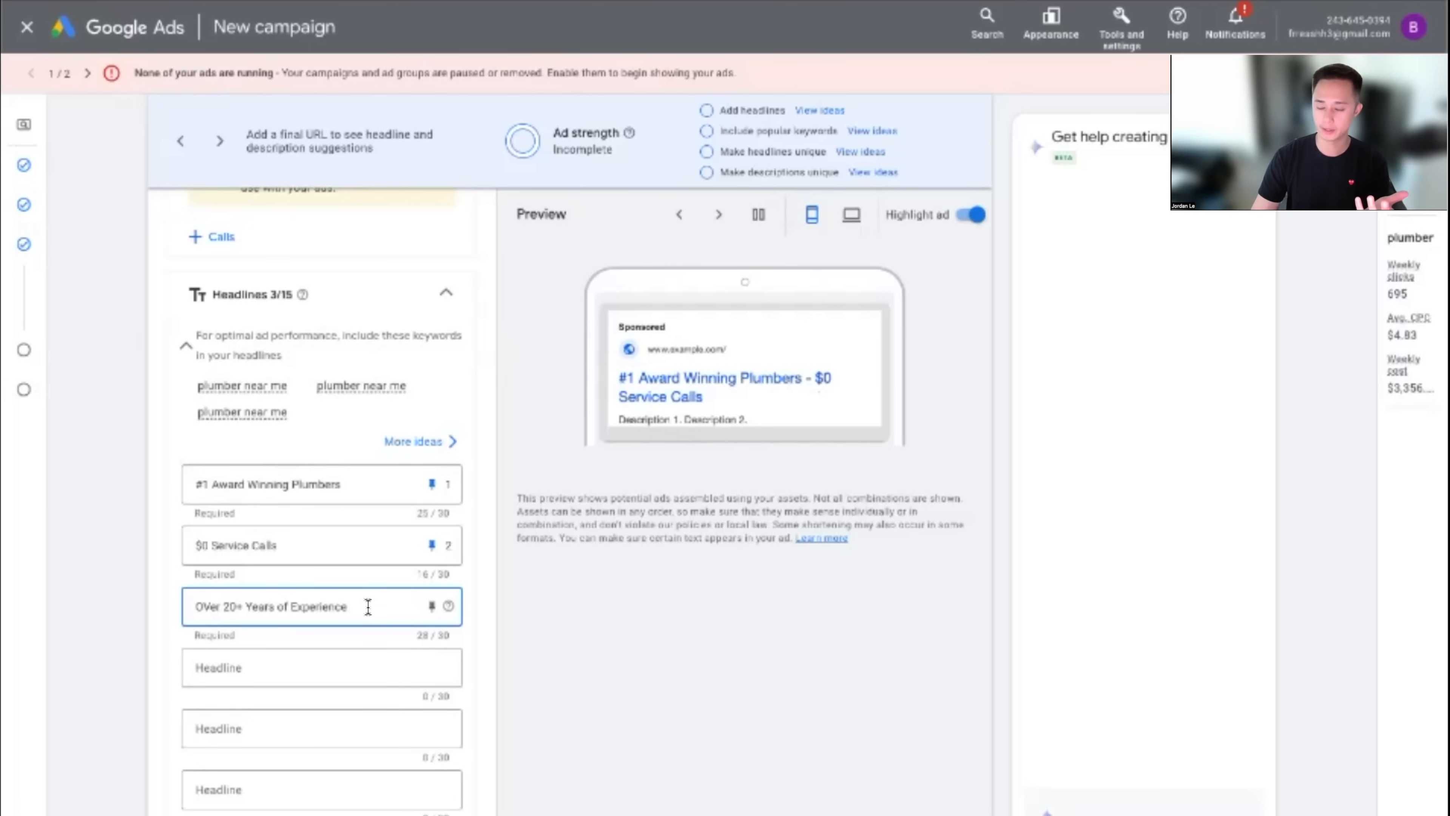
{"action": "key", "text": "super+Left"}
{"action": "key", "text": "Right"}
{"action": "key", "text": "Right"}
{"action": "key", "text": "BackSpace"}
{"action": "type", "text": "v"}
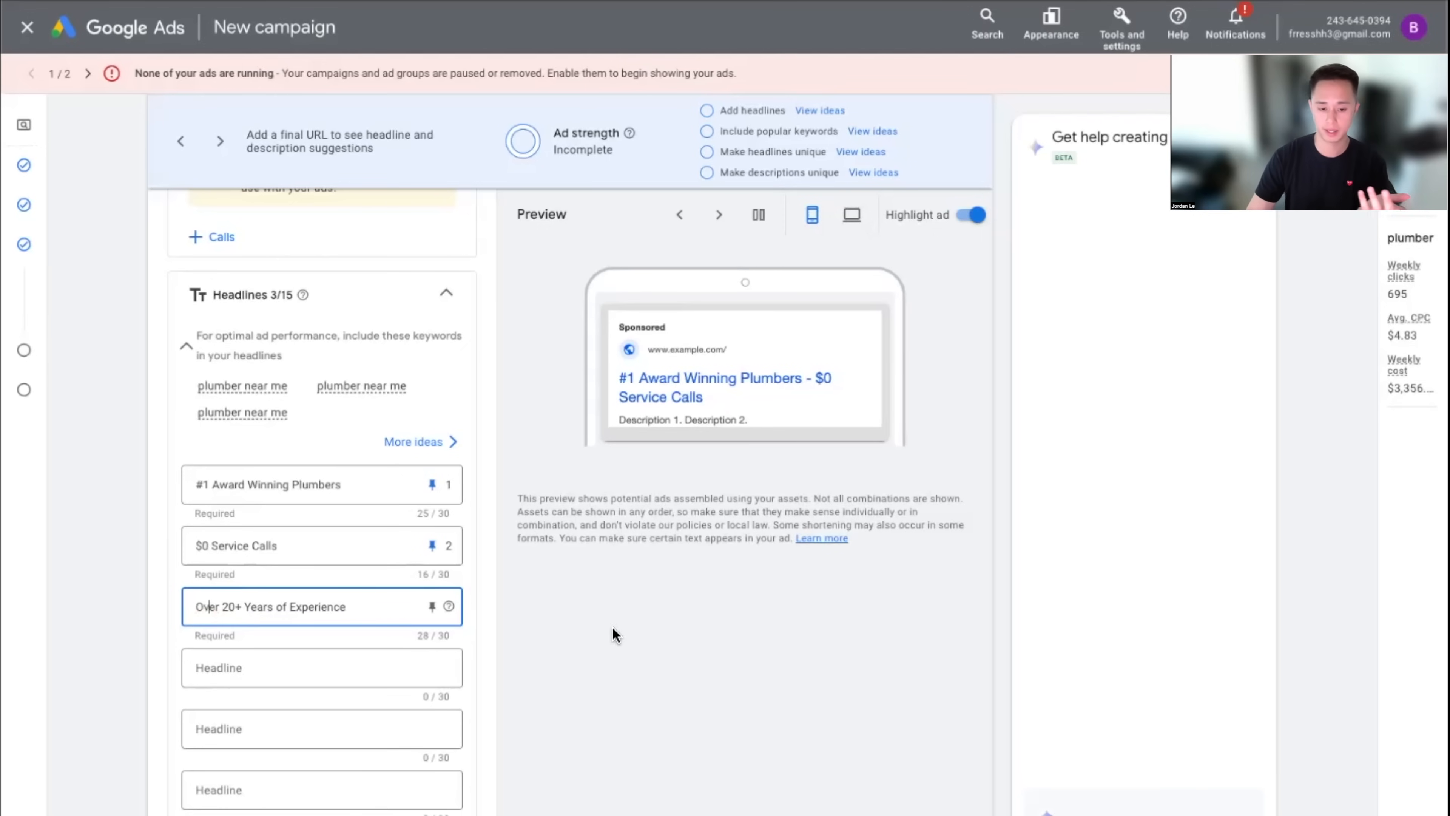
{"action": "key", "text": "super+a"}
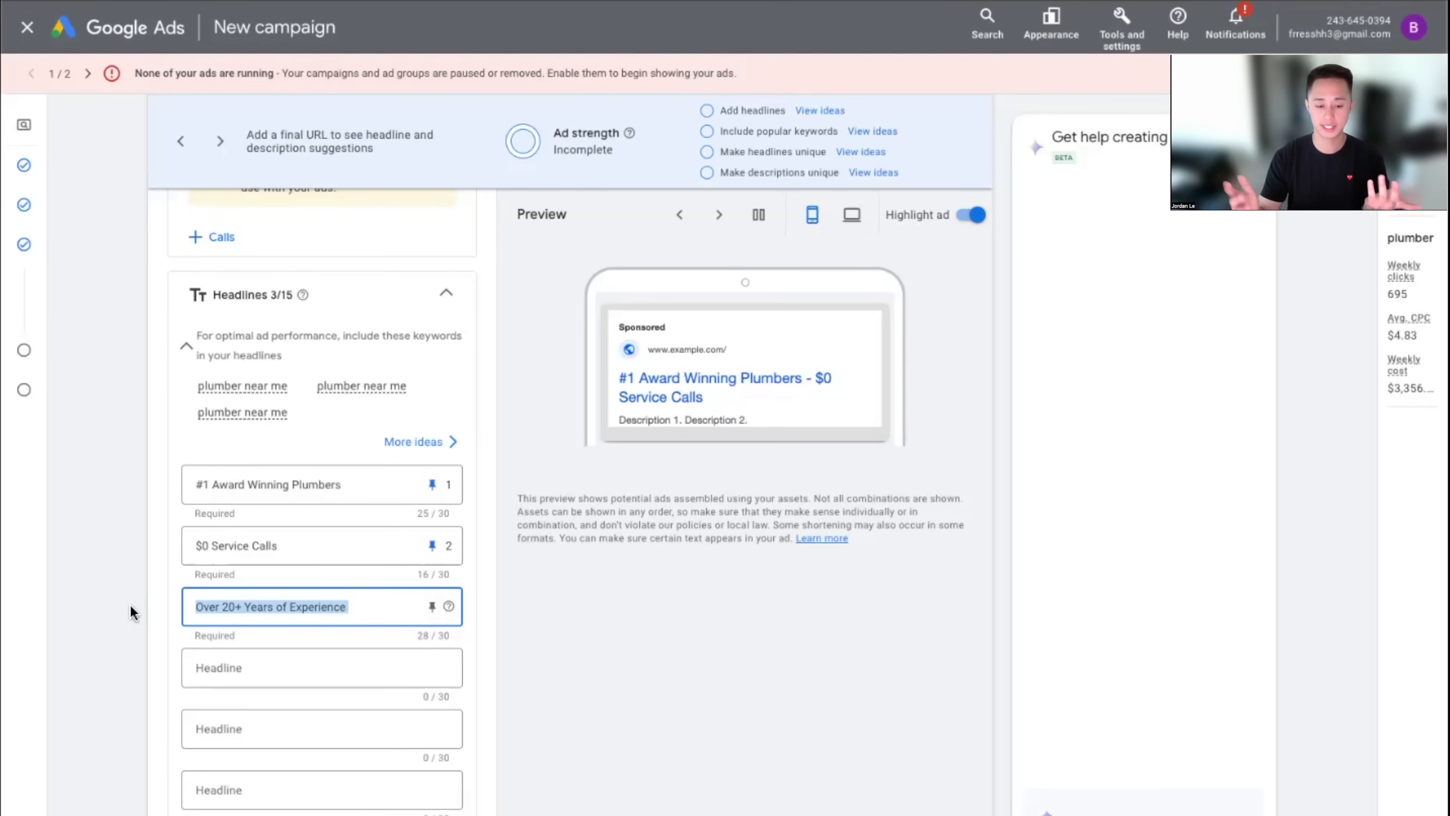
{"action": "left_click", "coordinate": [318, 549]}
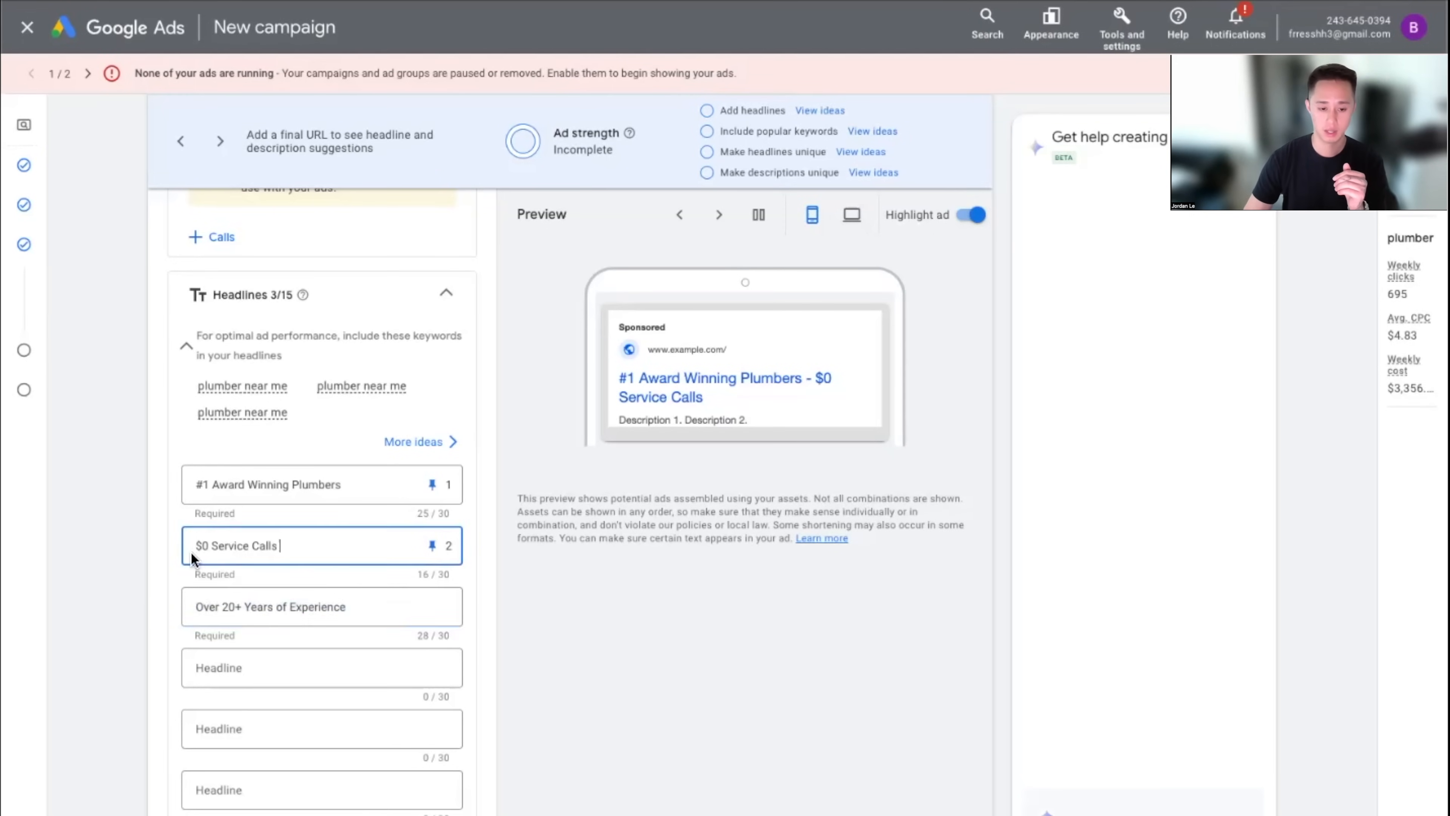
{"action": "key", "text": "super+a"}
{"action": "left_click", "coordinate": [362, 606]}
{"action": "key", "text": "super+a"}
{"action": "key", "text": "BackSpace"}
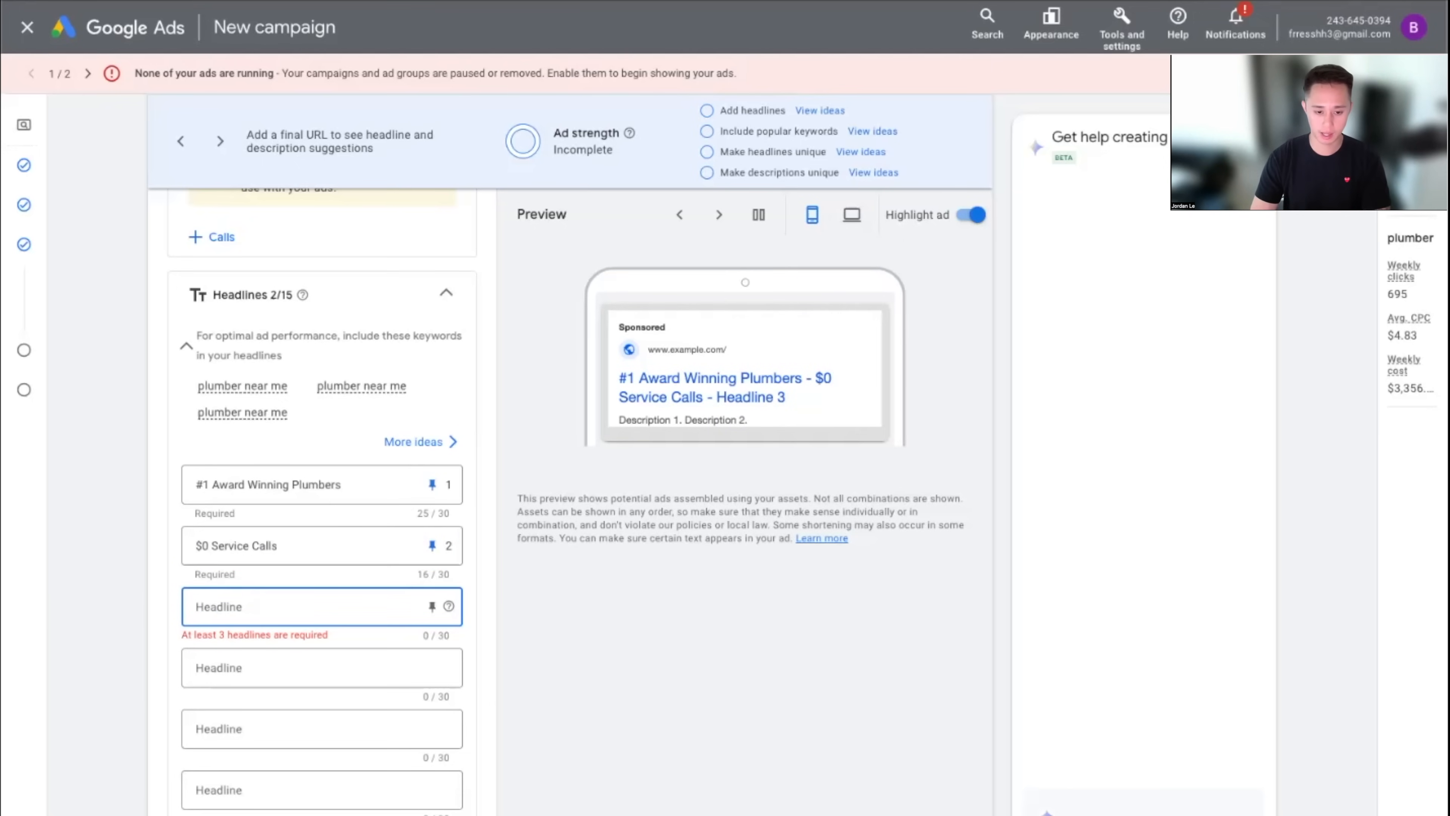
Enter 'Same Day Service' as headline 3 and pin it to position 3
{"action": "type", "text": "Same Day"}
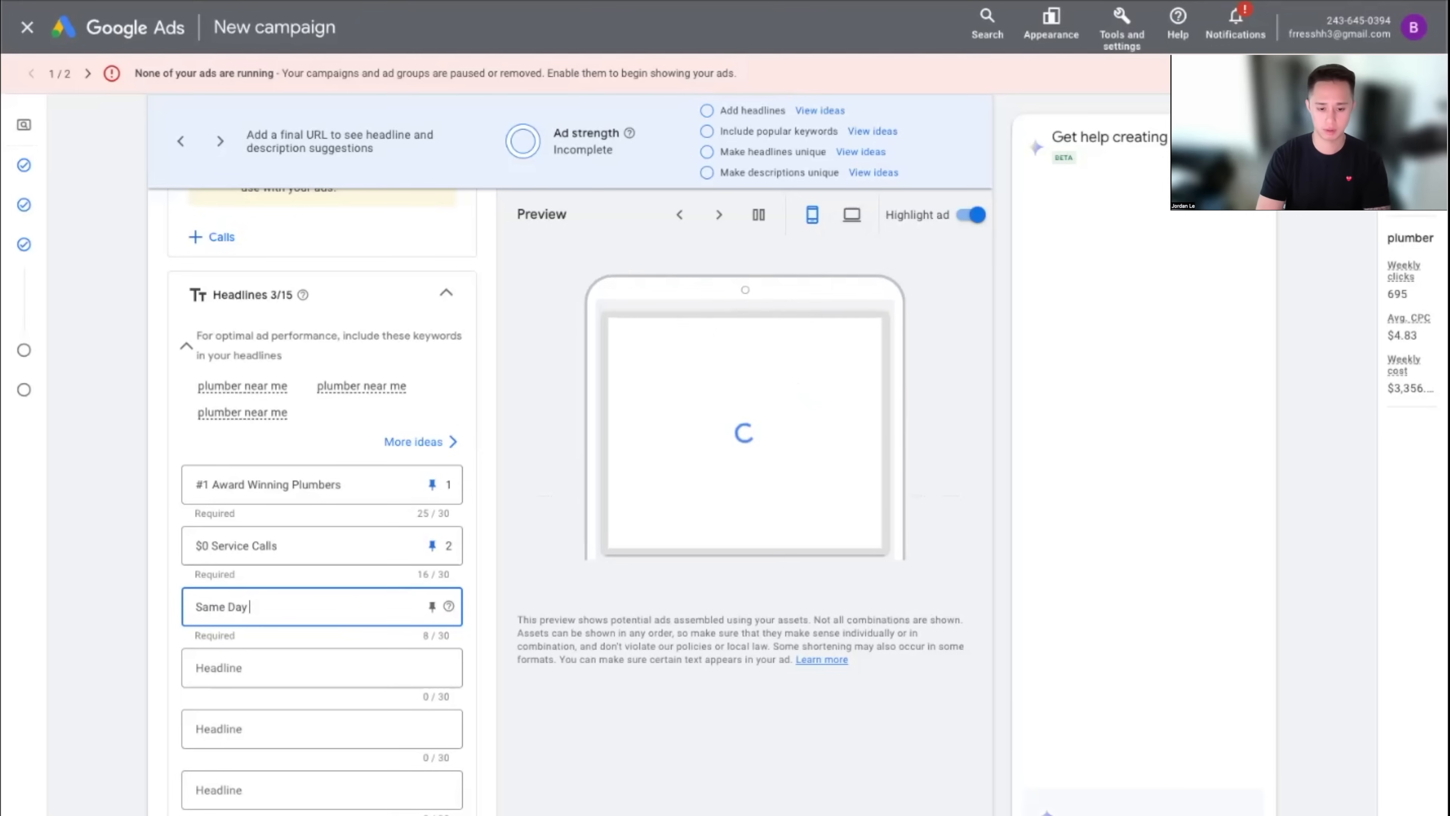
{"action": "type", "text": " Service"}
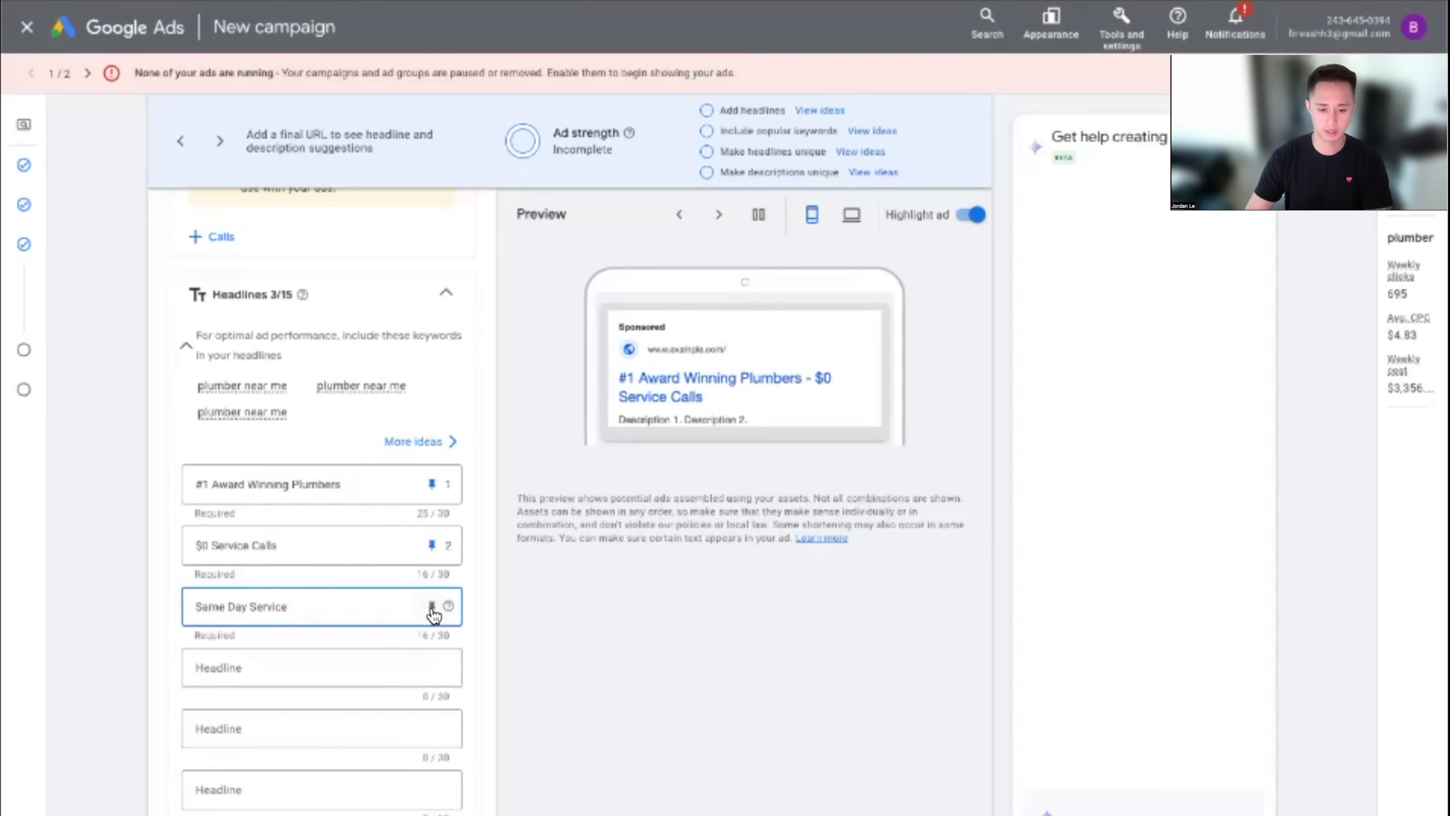
{"action": "left_click", "coordinate": [431, 606]}
{"action": "left_click", "coordinate": [548, 540]}
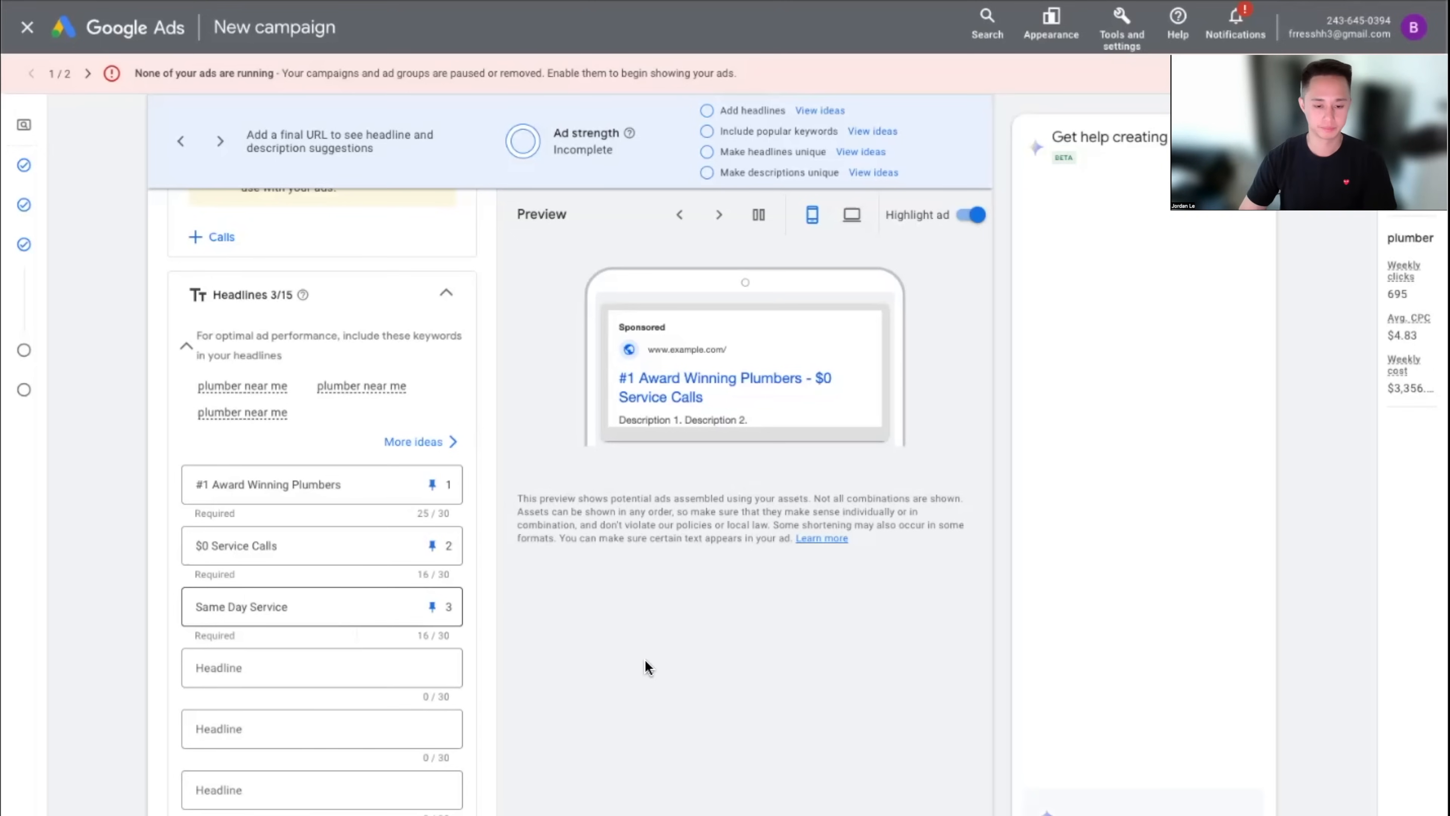
Add two more headline fields to the ad, leaving the fourth headline empty
{"action": "scroll", "coordinate": [220, 582], "scroll_direction": "down", "scroll_amount": 3}
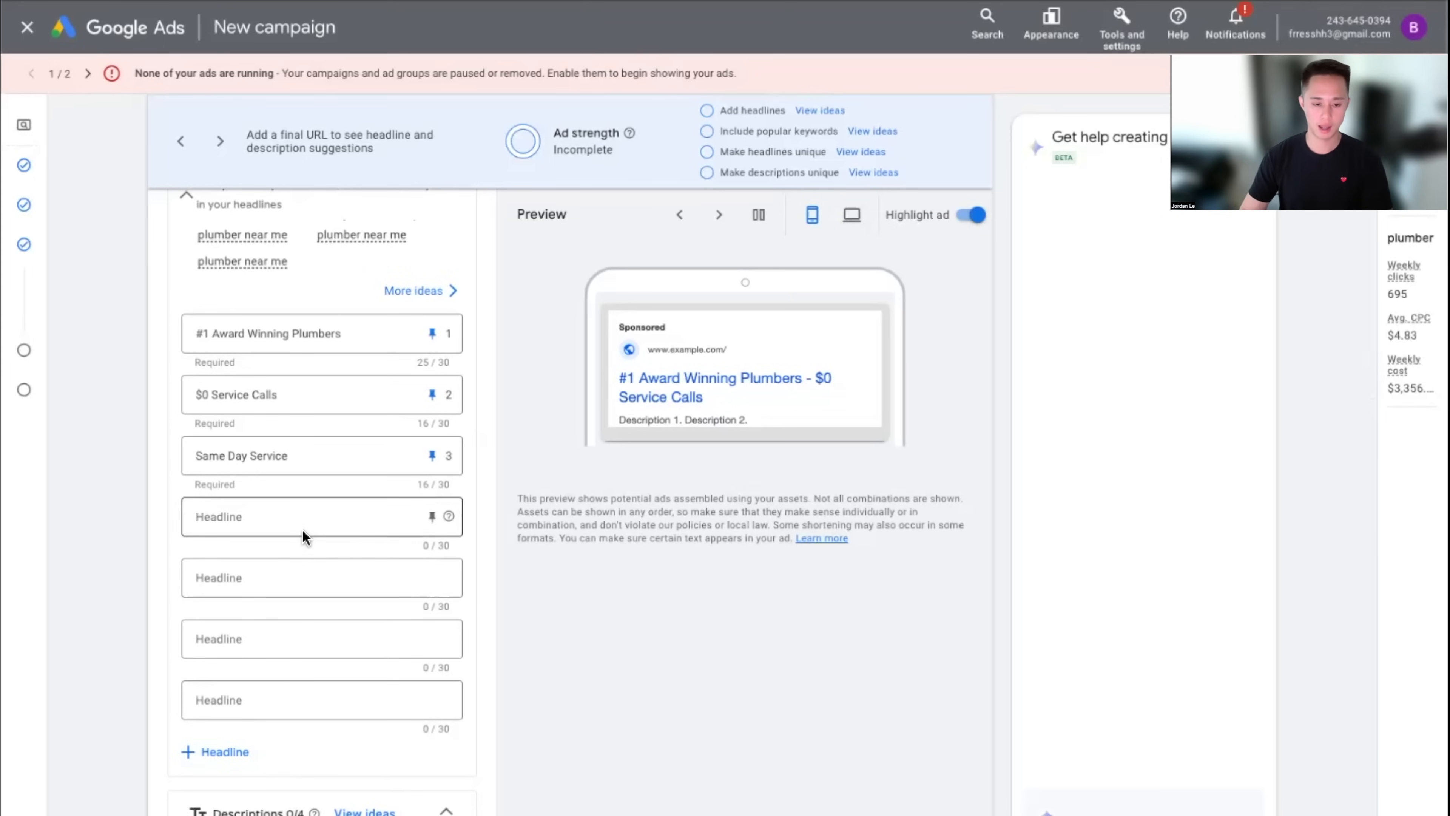
{"action": "left_click", "coordinate": [212, 752]}
{"action": "left_click", "coordinate": [334, 527]}
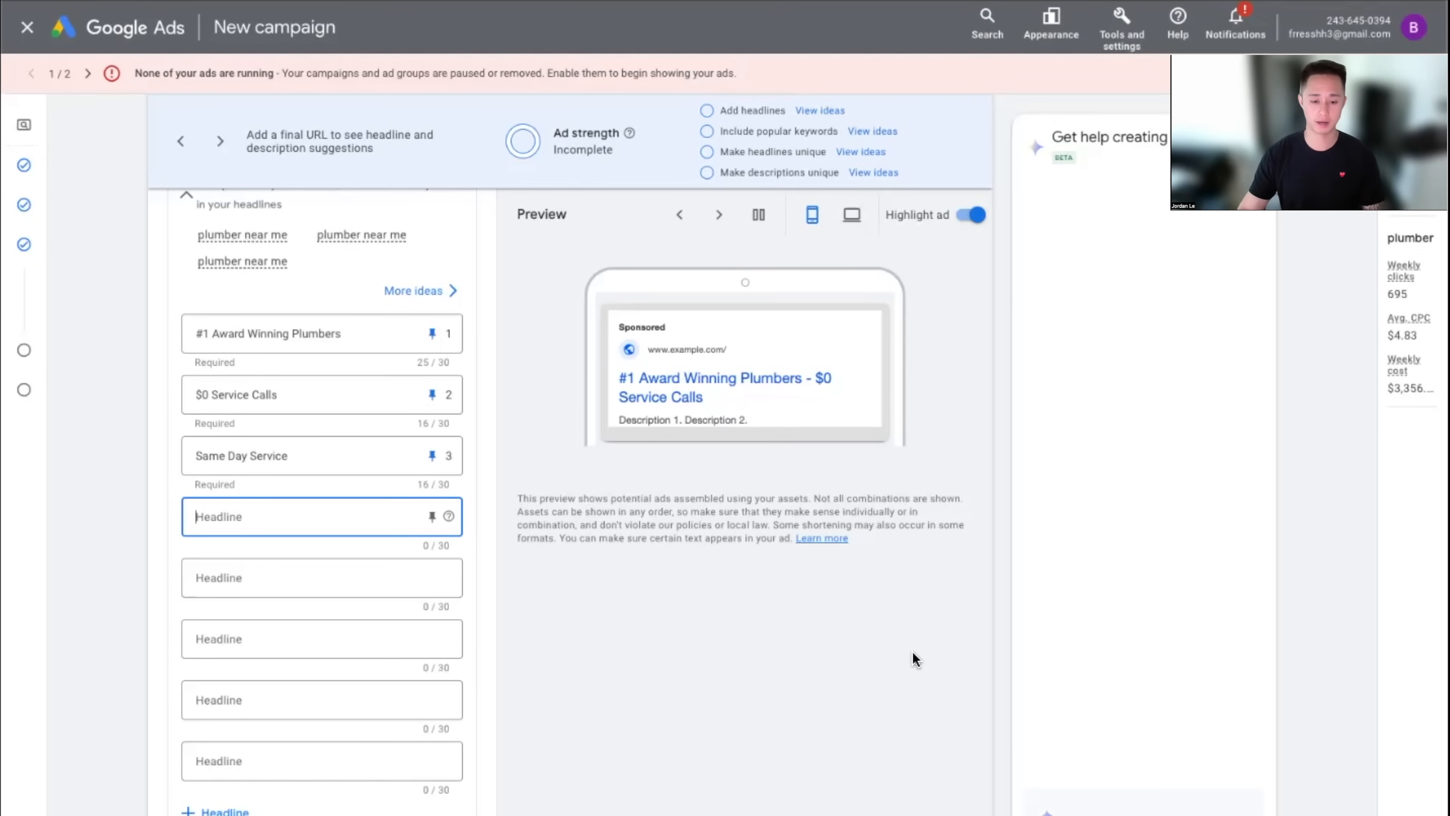
{"action": "left_click", "coordinate": [738, 648]}
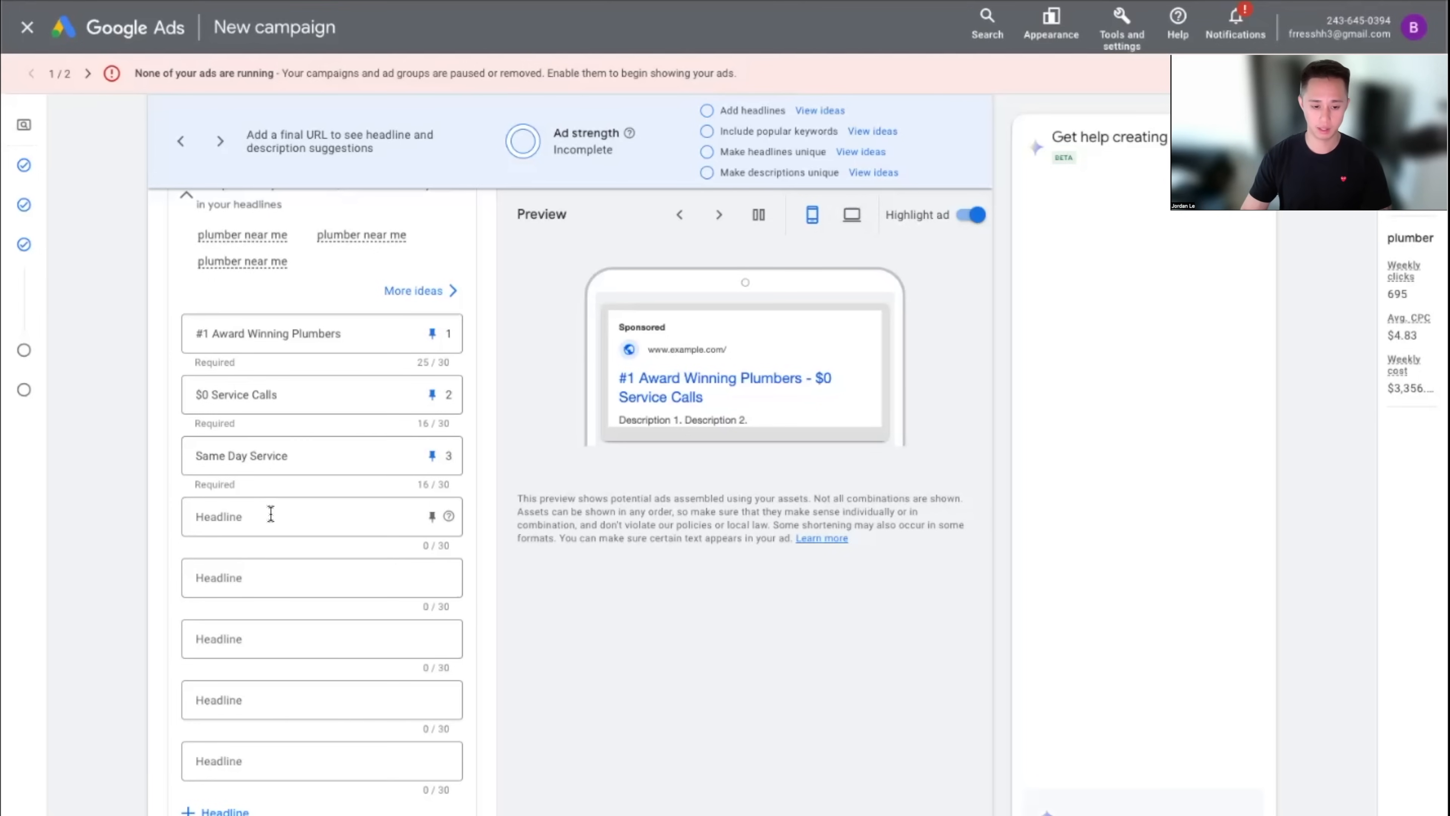
{"action": "left_click", "coordinate": [223, 811]}
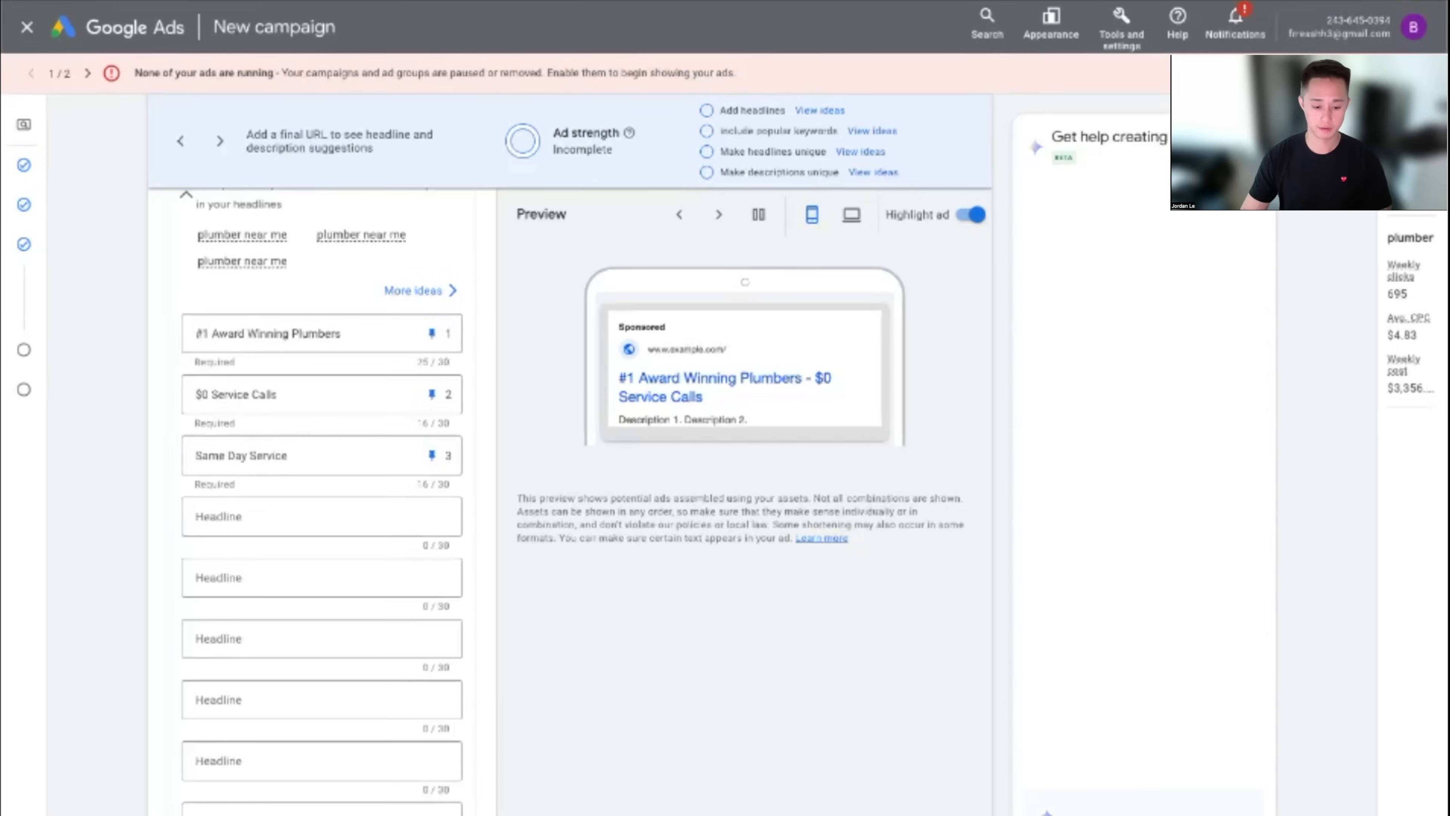
Review the ad assets, highlighting the '$0 Service Calls' and 'Same Day Service' headlines
{"action": "scroll", "coordinate": [271, 506], "scroll_direction": "up", "scroll_amount": 1}
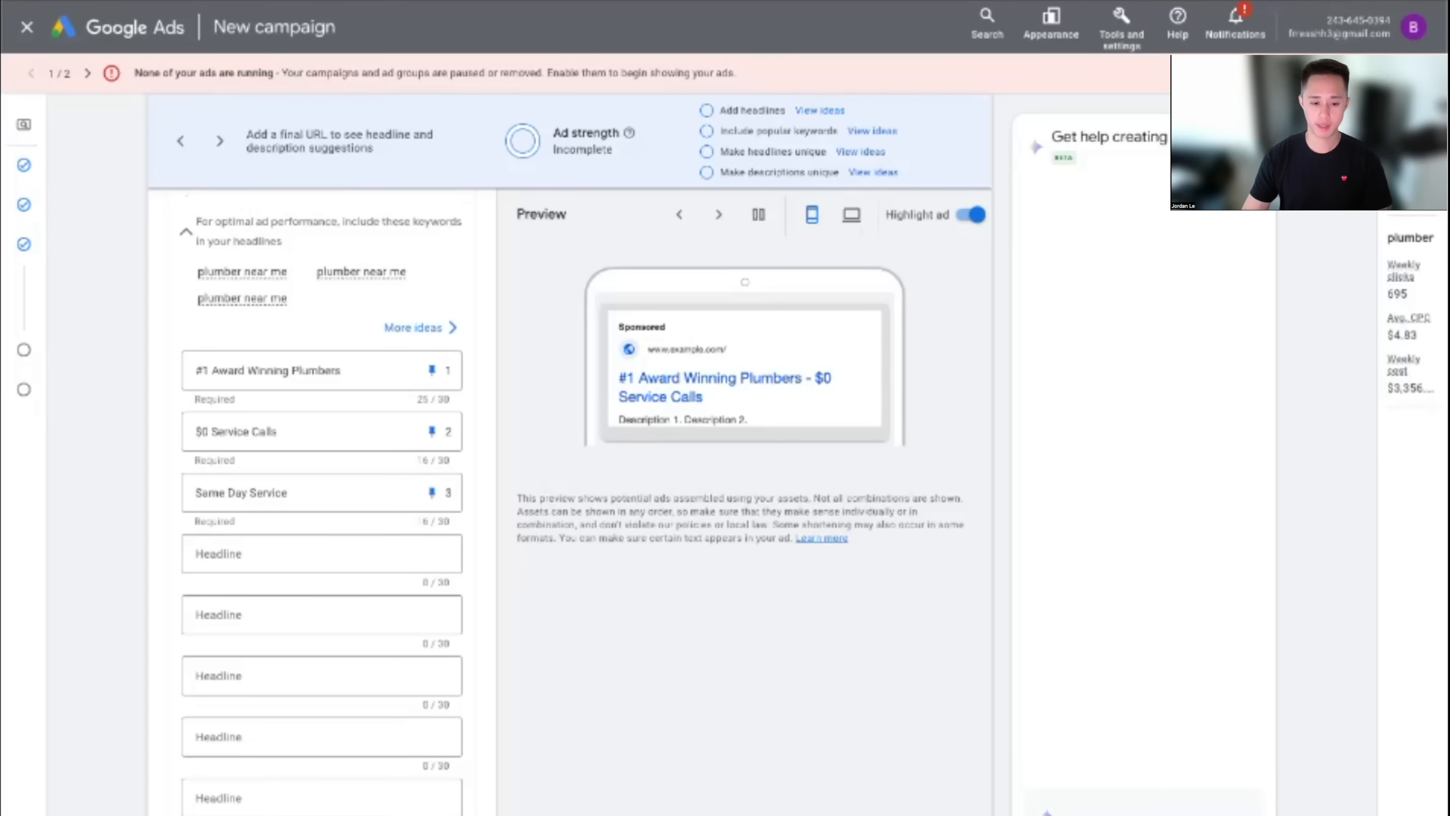
{"action": "scroll", "coordinate": [293, 508], "scroll_direction": "down", "scroll_amount": 4}
{"action": "scroll", "coordinate": [731, 679], "scroll_direction": "up", "scroll_amount": 3}
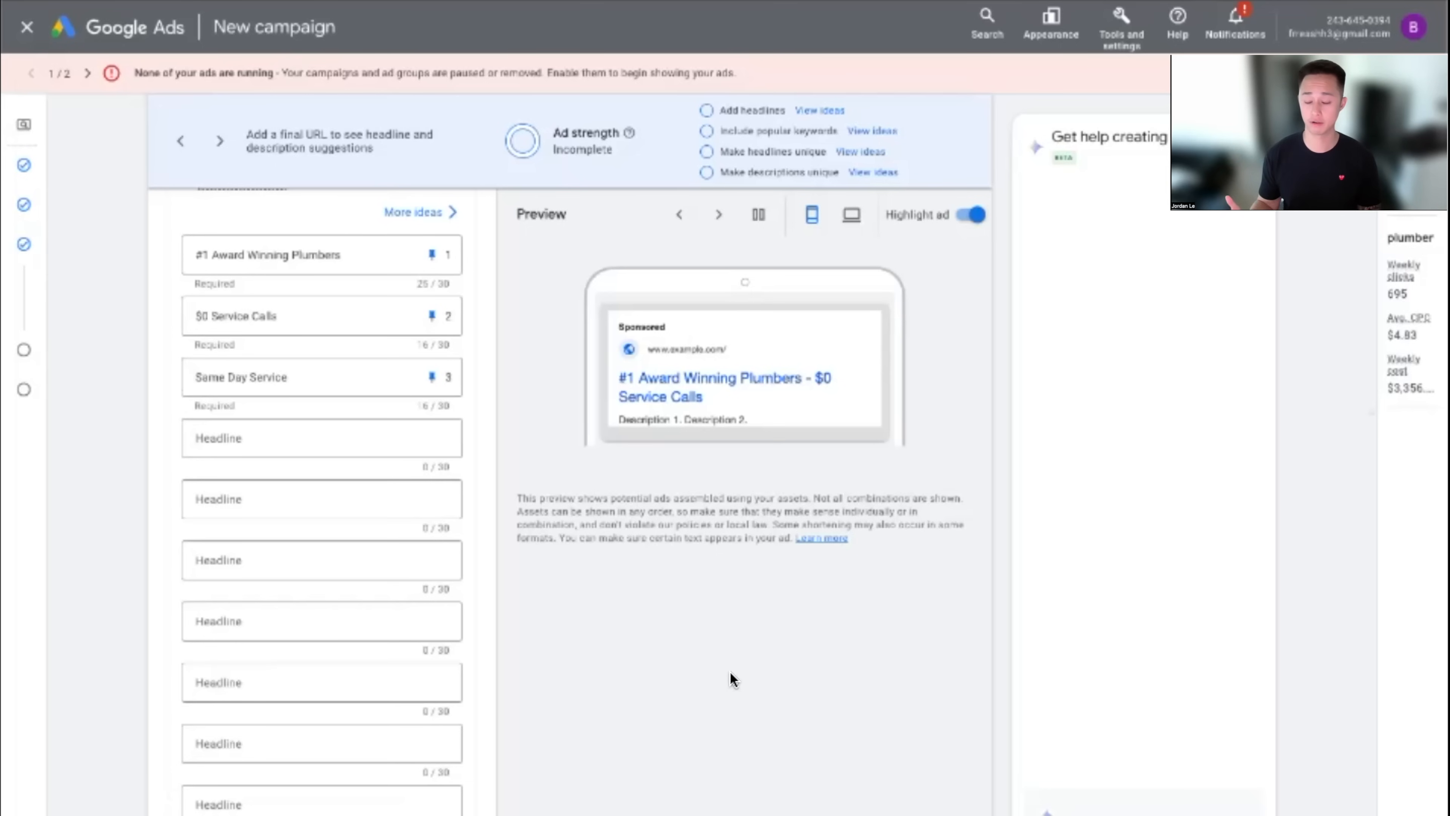
{"action": "scroll", "coordinate": [665, 657], "scroll_direction": "up", "scroll_amount": 2}
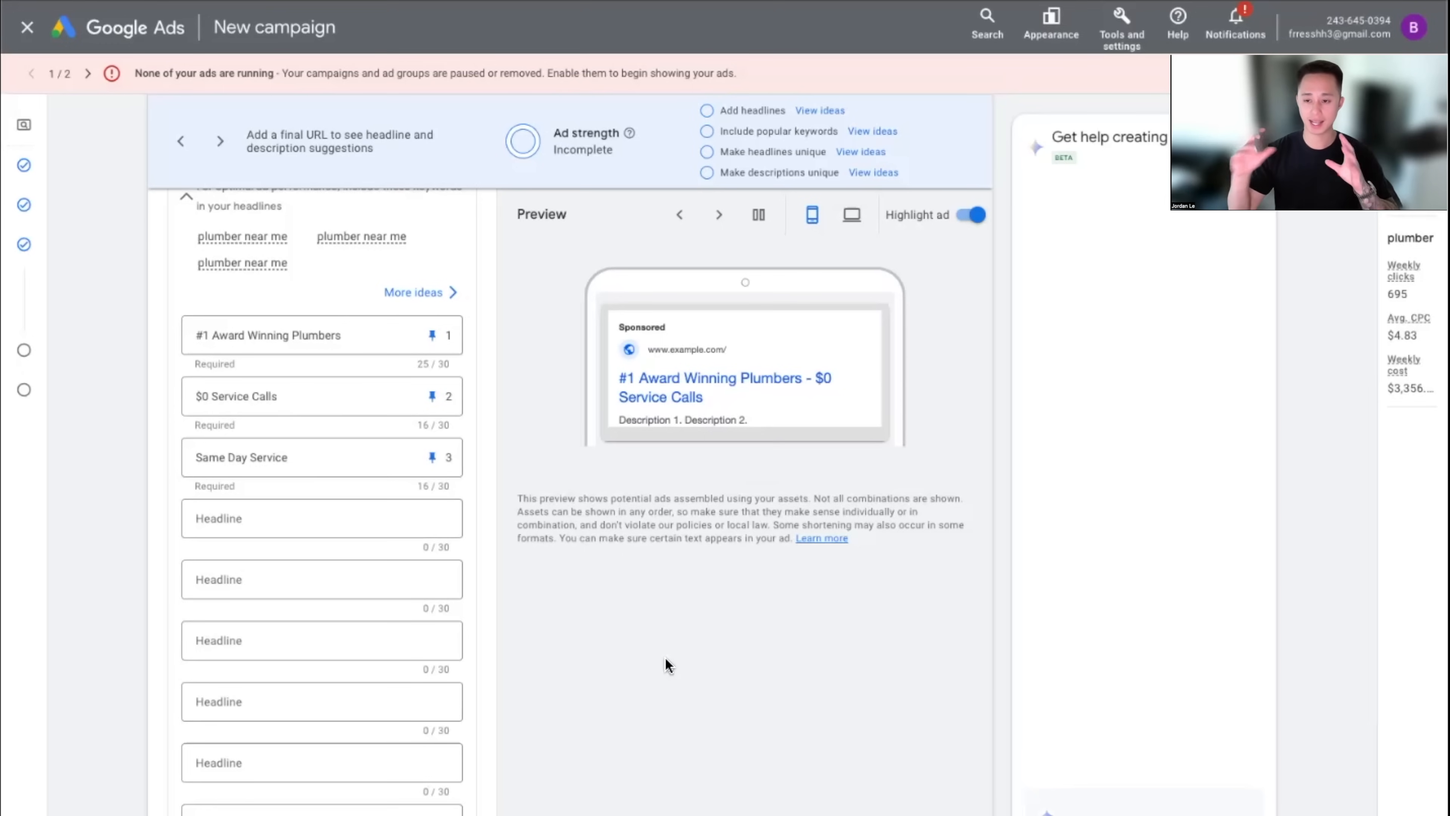
{"action": "scroll", "coordinate": [666, 658], "scroll_direction": "up", "scroll_amount": 2}
{"action": "scroll", "coordinate": [666, 665], "scroll_direction": "up", "scroll_amount": 1}
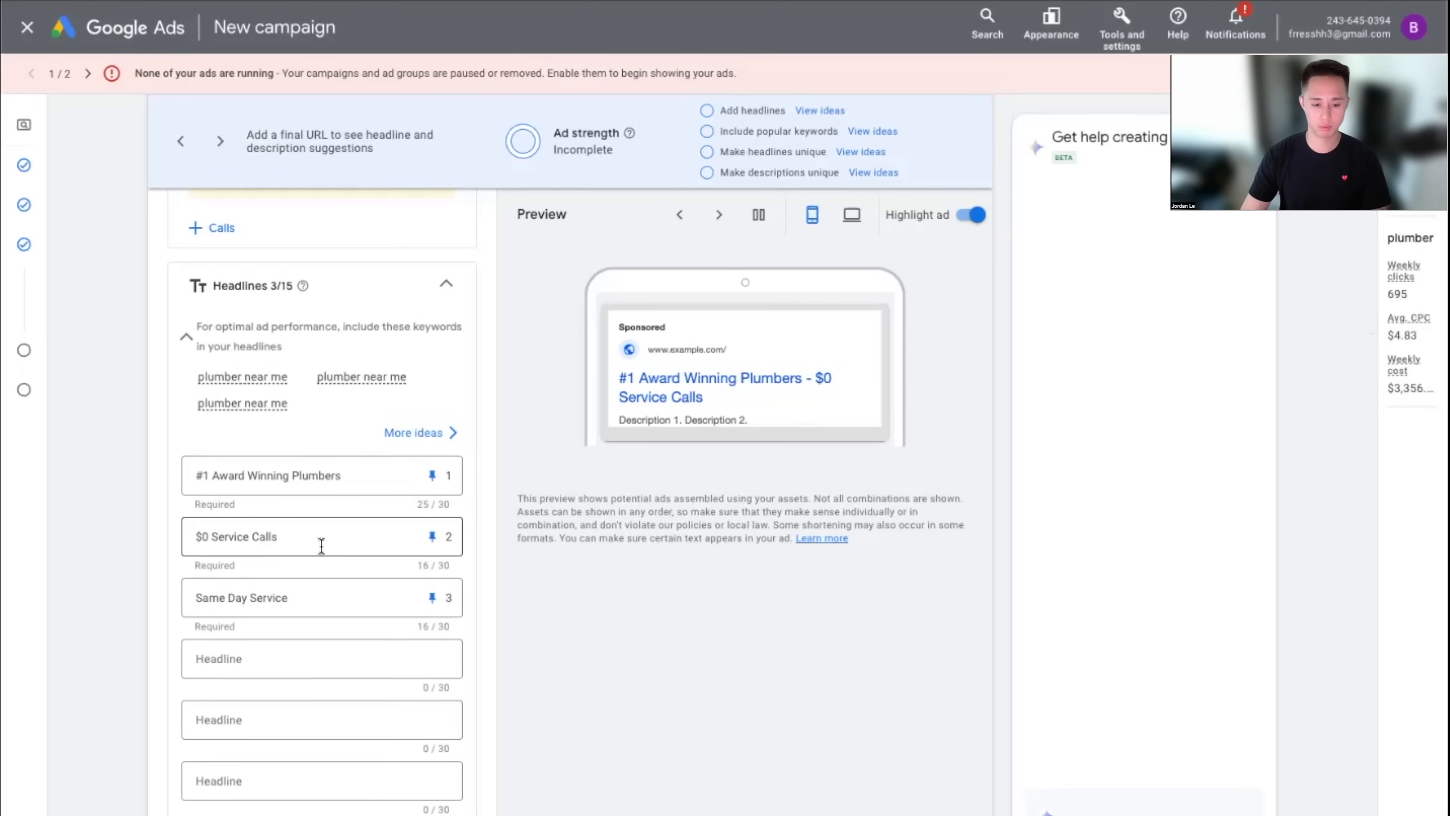
{"action": "left_click_drag", "start_coordinate": [289, 538], "coordinate": [167, 538]}
{"action": "left_click_drag", "start_coordinate": [294, 597], "coordinate": [177, 593]}
{"action": "scroll", "coordinate": [570, 671], "scroll_direction": "down", "scroll_amount": 1}
{"action": "scroll", "coordinate": [573, 677], "scroll_direction": "down", "scroll_amount": 12}
{"action": "scroll", "coordinate": [424, 596], "scroll_direction": "down", "scroll_amount": 6}
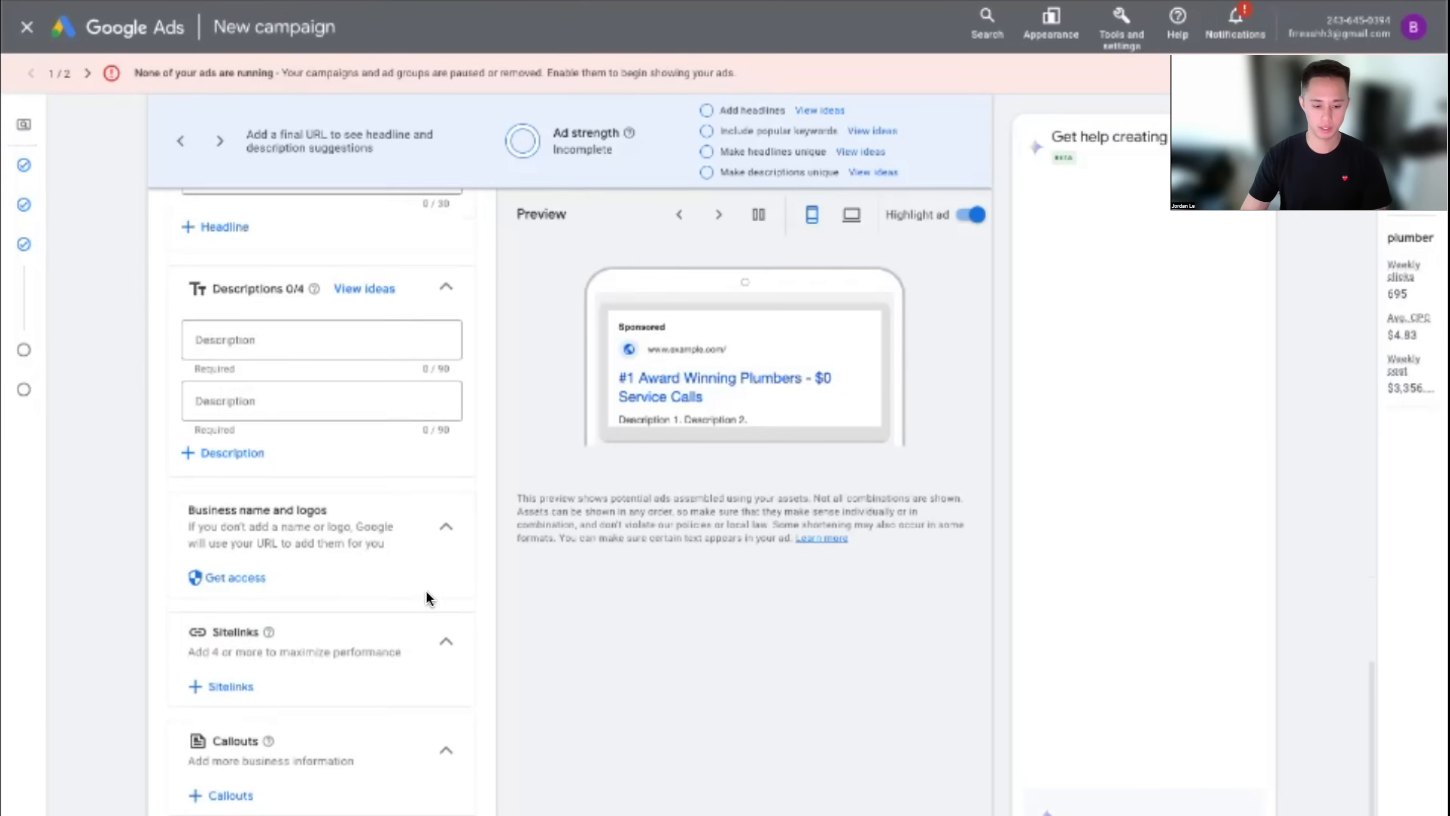
{"action": "scroll", "coordinate": [430, 598], "scroll_direction": "down", "scroll_amount": 1}
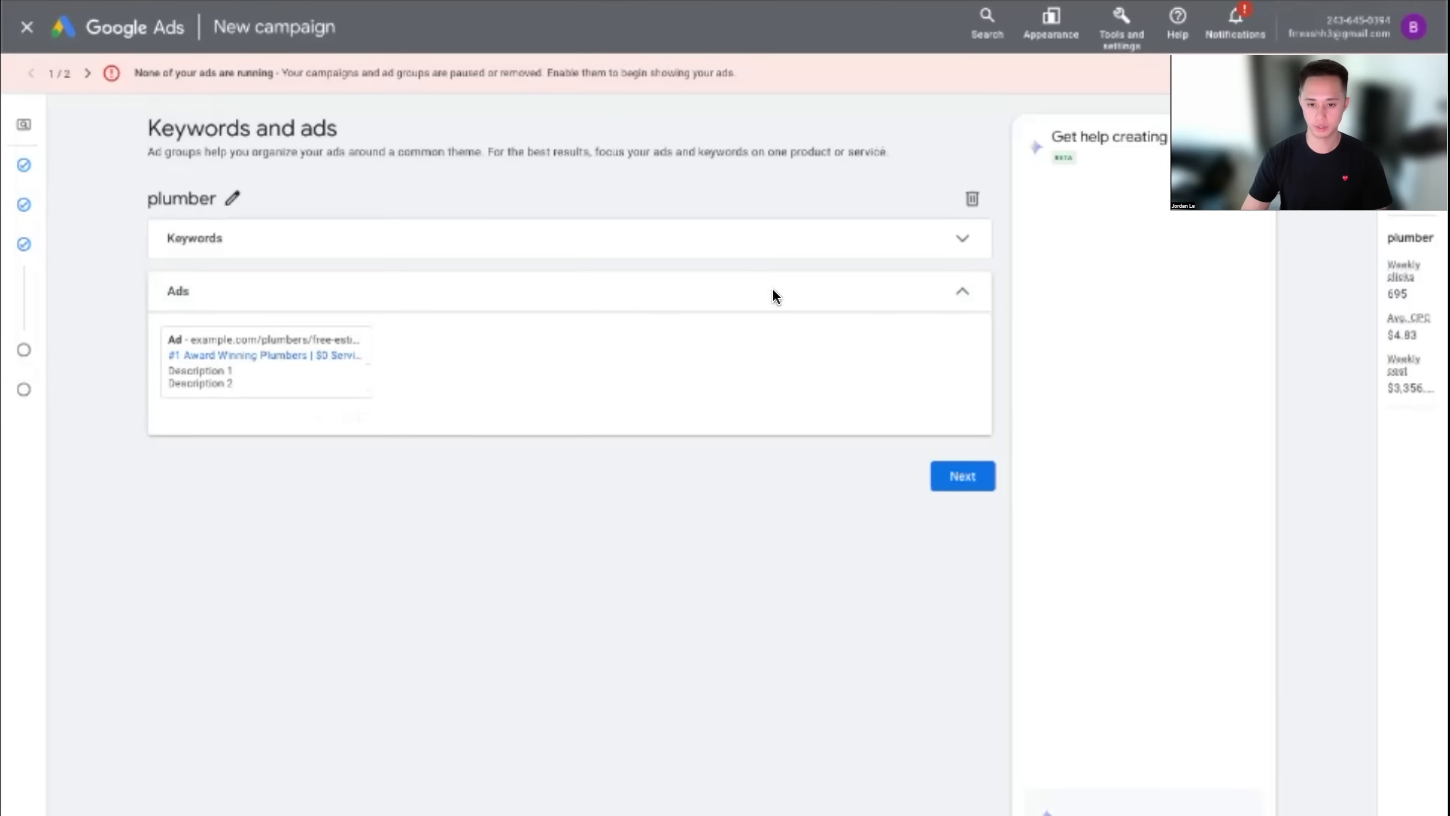
Collapse the Ads section and open the '#1 Award Winning Plumbers' ad for editing
{"action": "left_click", "coordinate": [963, 299]}
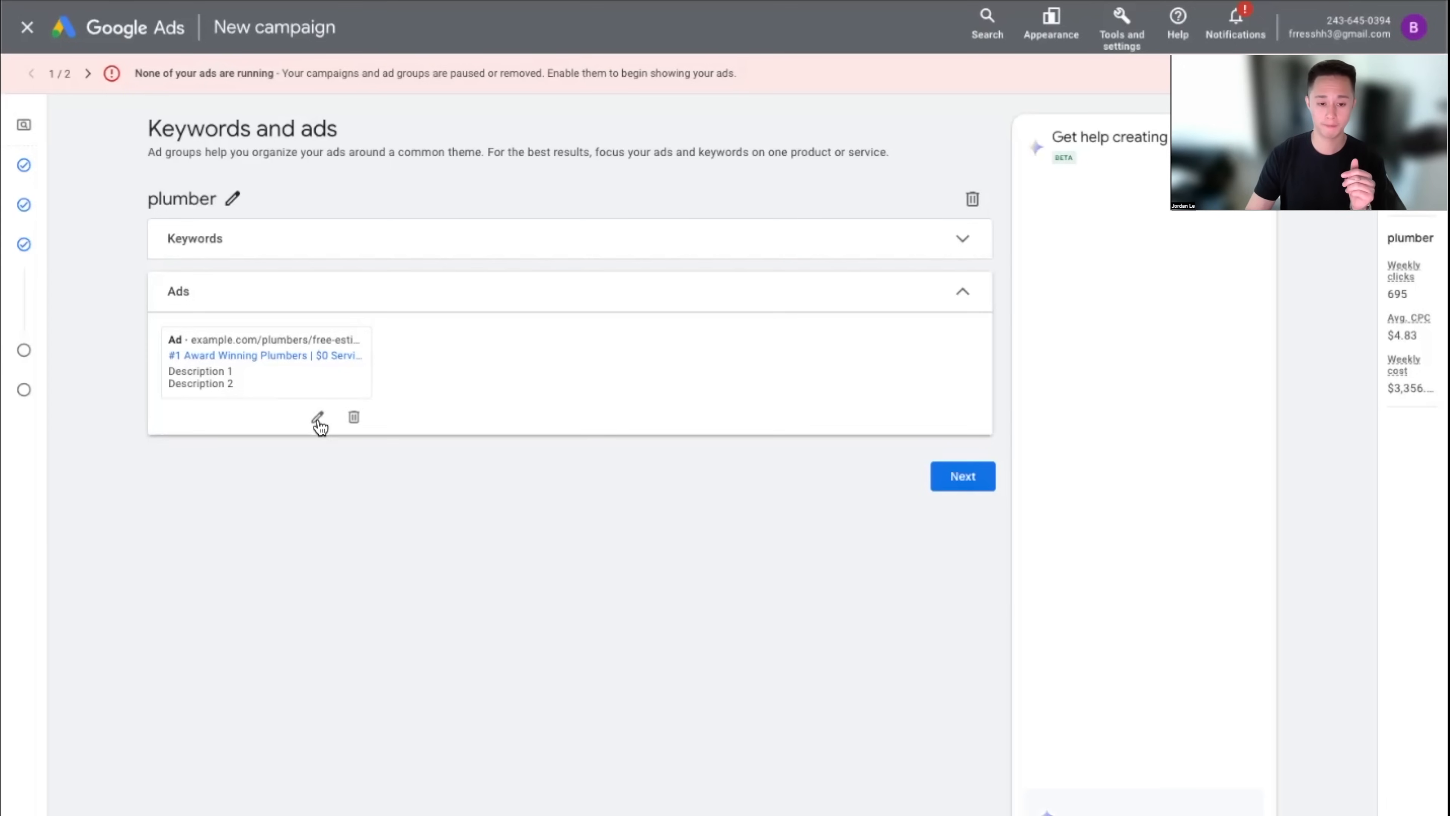
{"action": "left_click", "coordinate": [319, 417]}
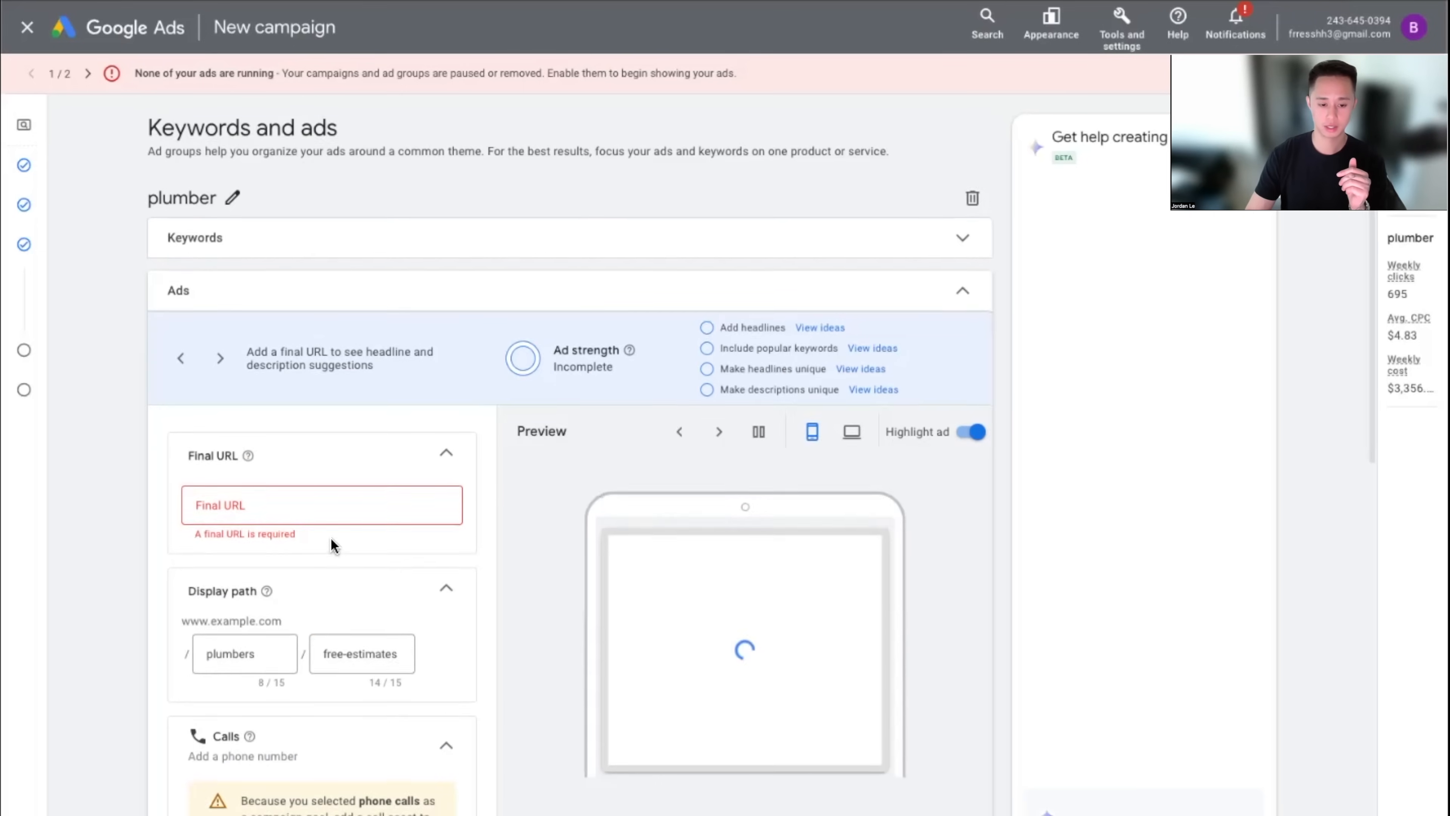
Review the reopened ad's three pinned headlines and begin the first Description field
{"action": "scroll", "coordinate": [336, 545], "scroll_direction": "down", "scroll_amount": 6}
{"action": "scroll", "coordinate": [350, 546], "scroll_direction": "down", "scroll_amount": 5}
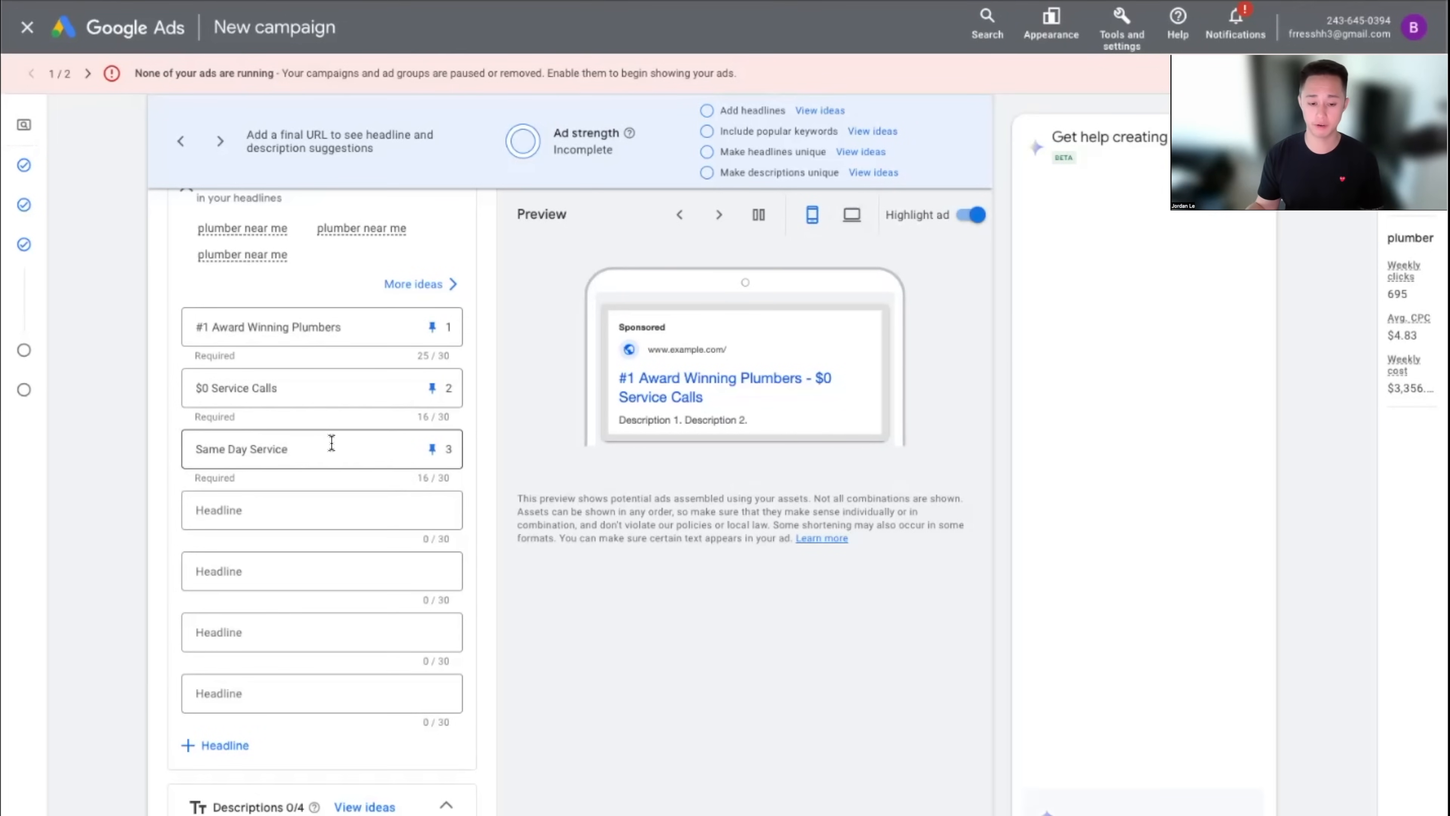
{"action": "scroll", "coordinate": [450, 470], "scroll_direction": "down", "scroll_amount": 8}
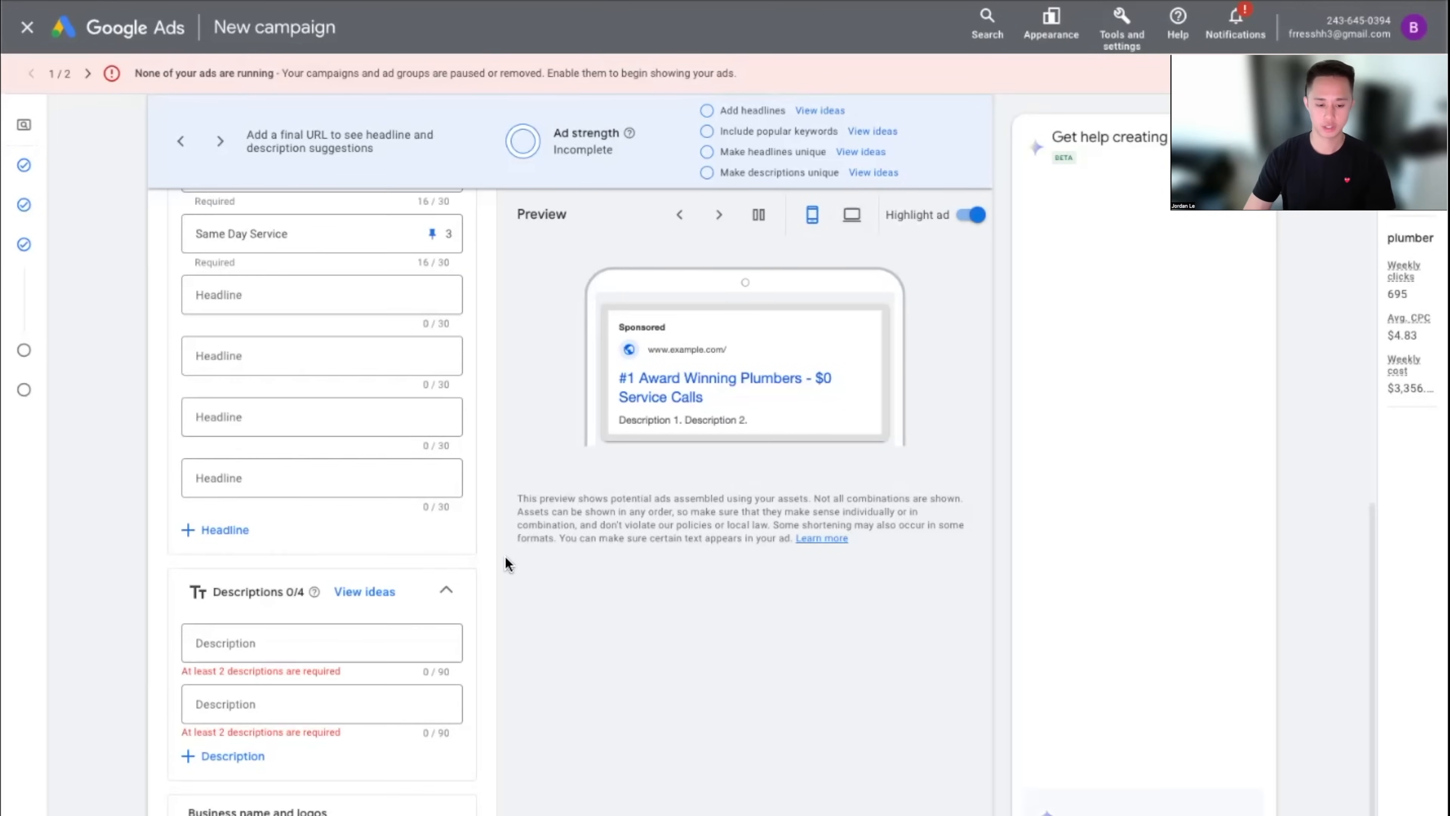
{"action": "scroll", "coordinate": [534, 565], "scroll_direction": "down", "scroll_amount": 1}
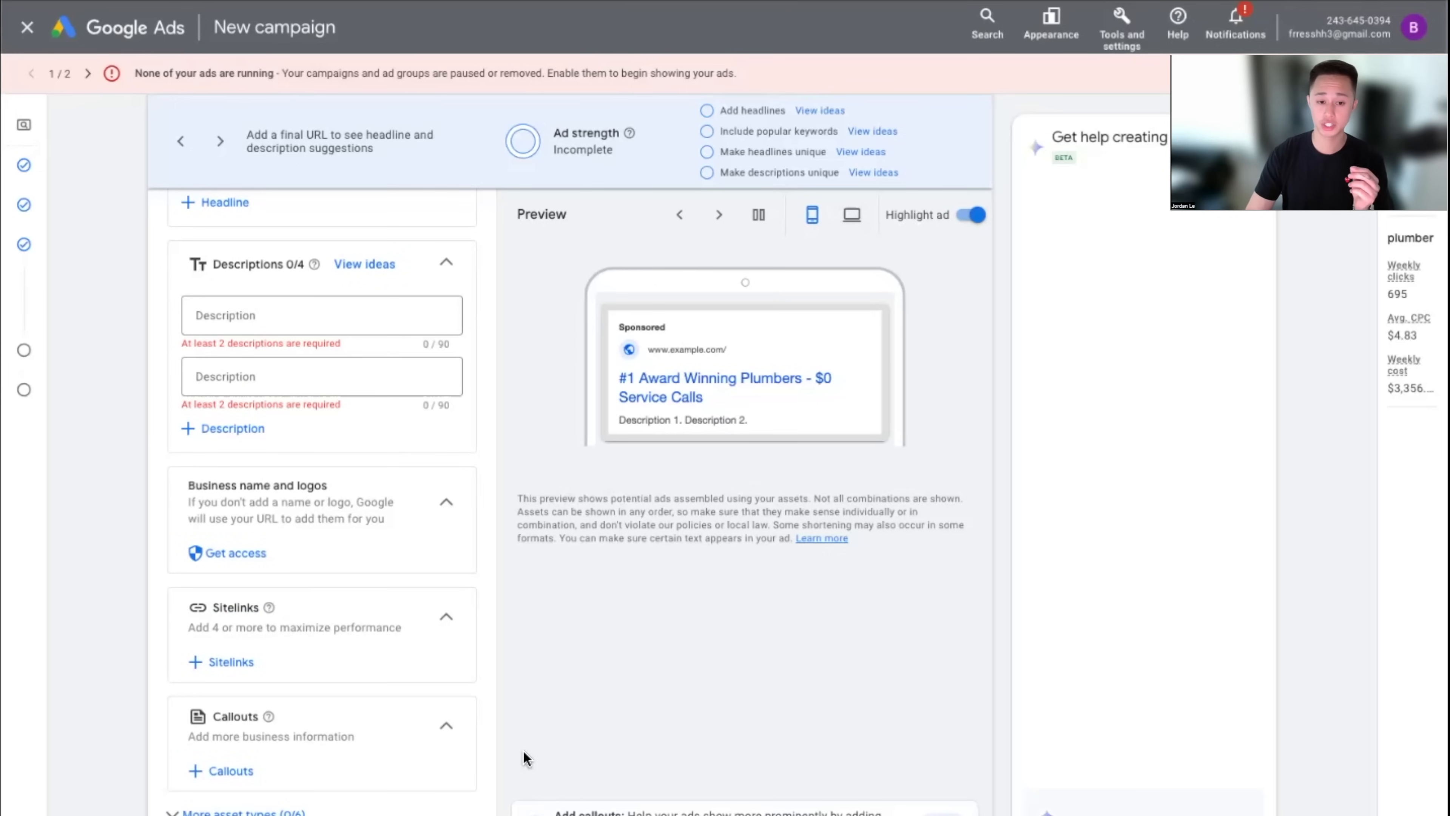
{"action": "scroll", "coordinate": [523, 751], "scroll_direction": "up", "scroll_amount": 7}
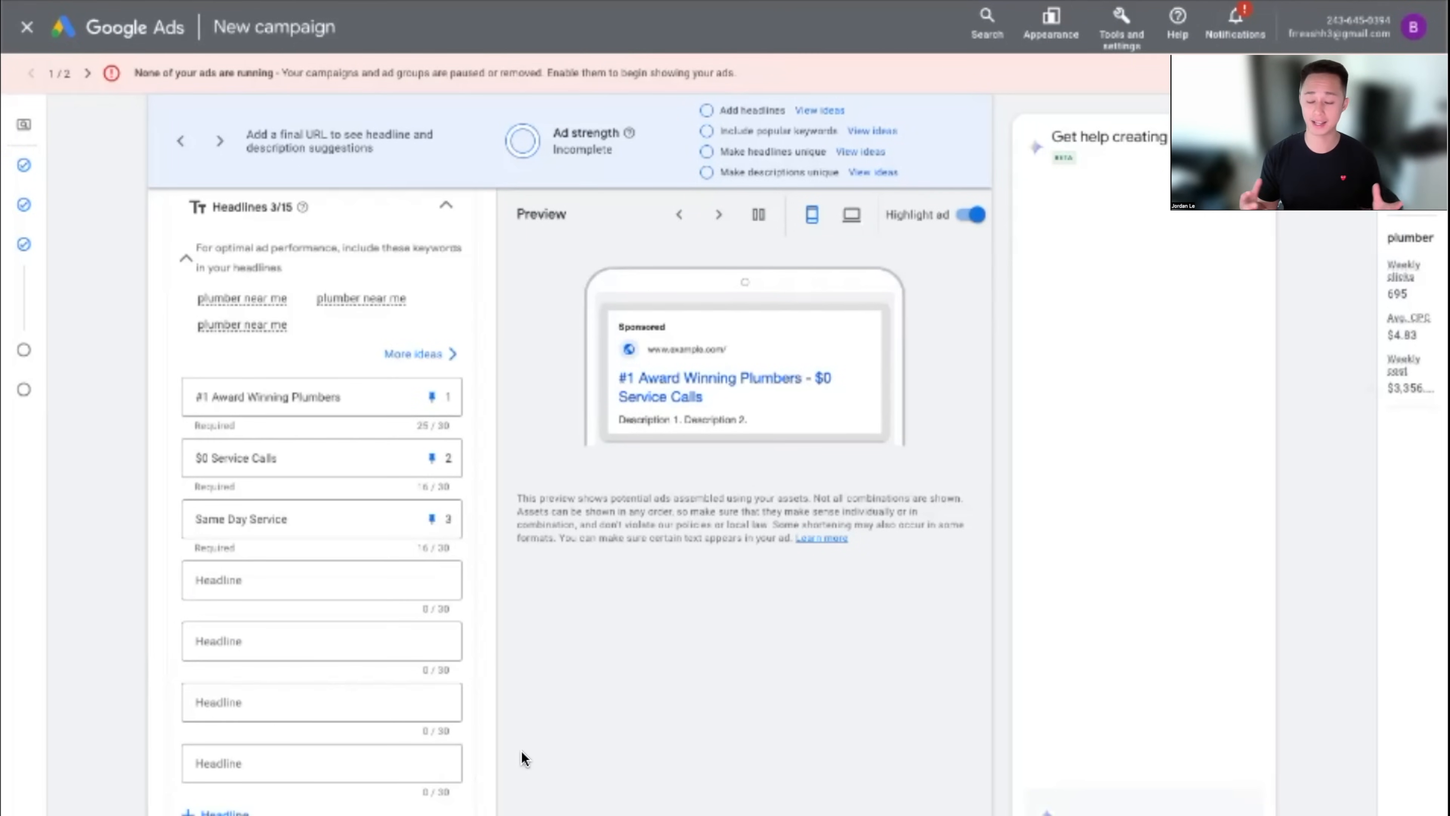
{"action": "scroll", "coordinate": [523, 751], "scroll_direction": "down", "scroll_amount": 5}
{"action": "left_click", "coordinate": [257, 577]}
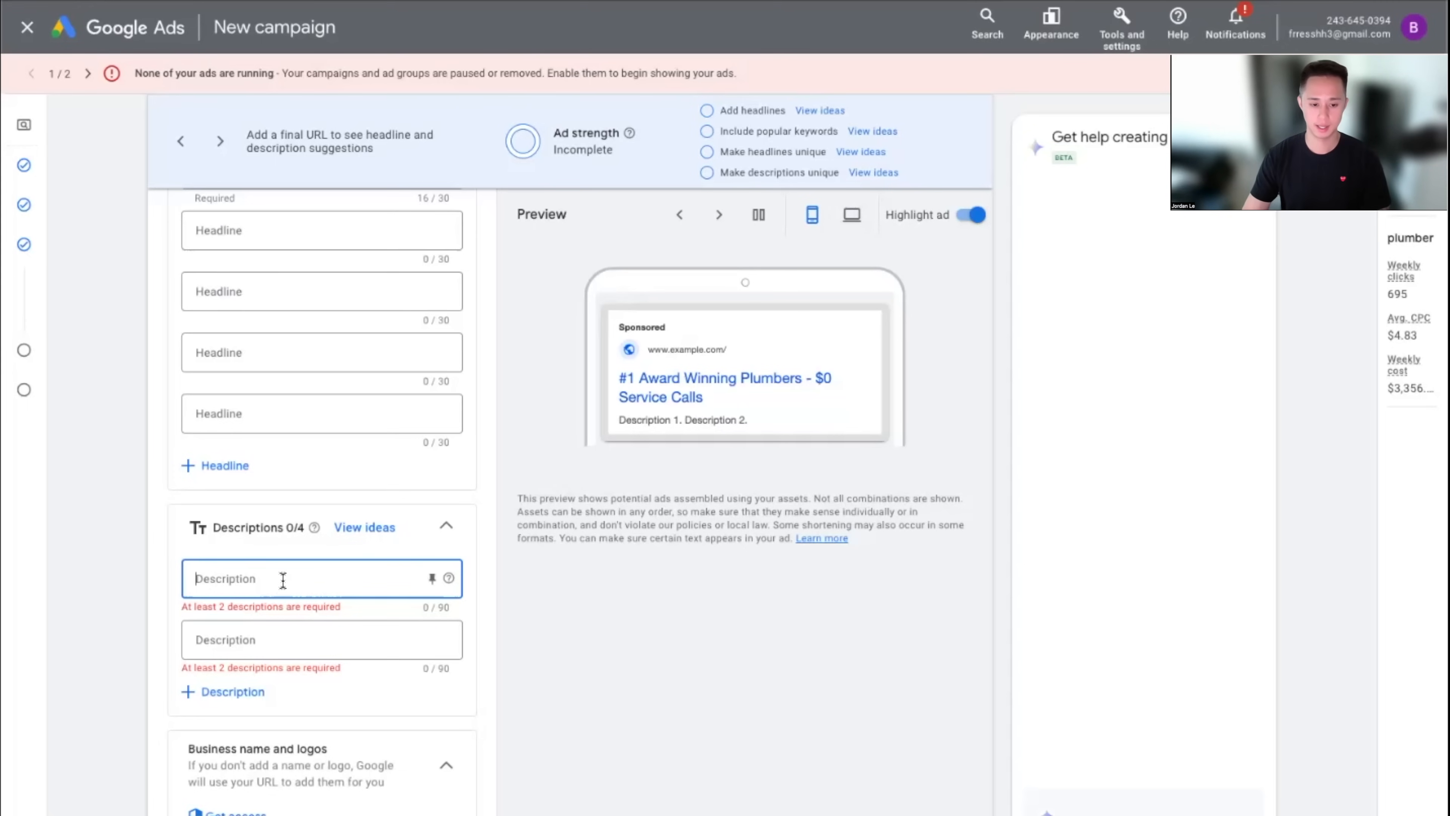
{"action": "scroll", "coordinate": [297, 594], "scroll_direction": "up", "scroll_amount": 3}
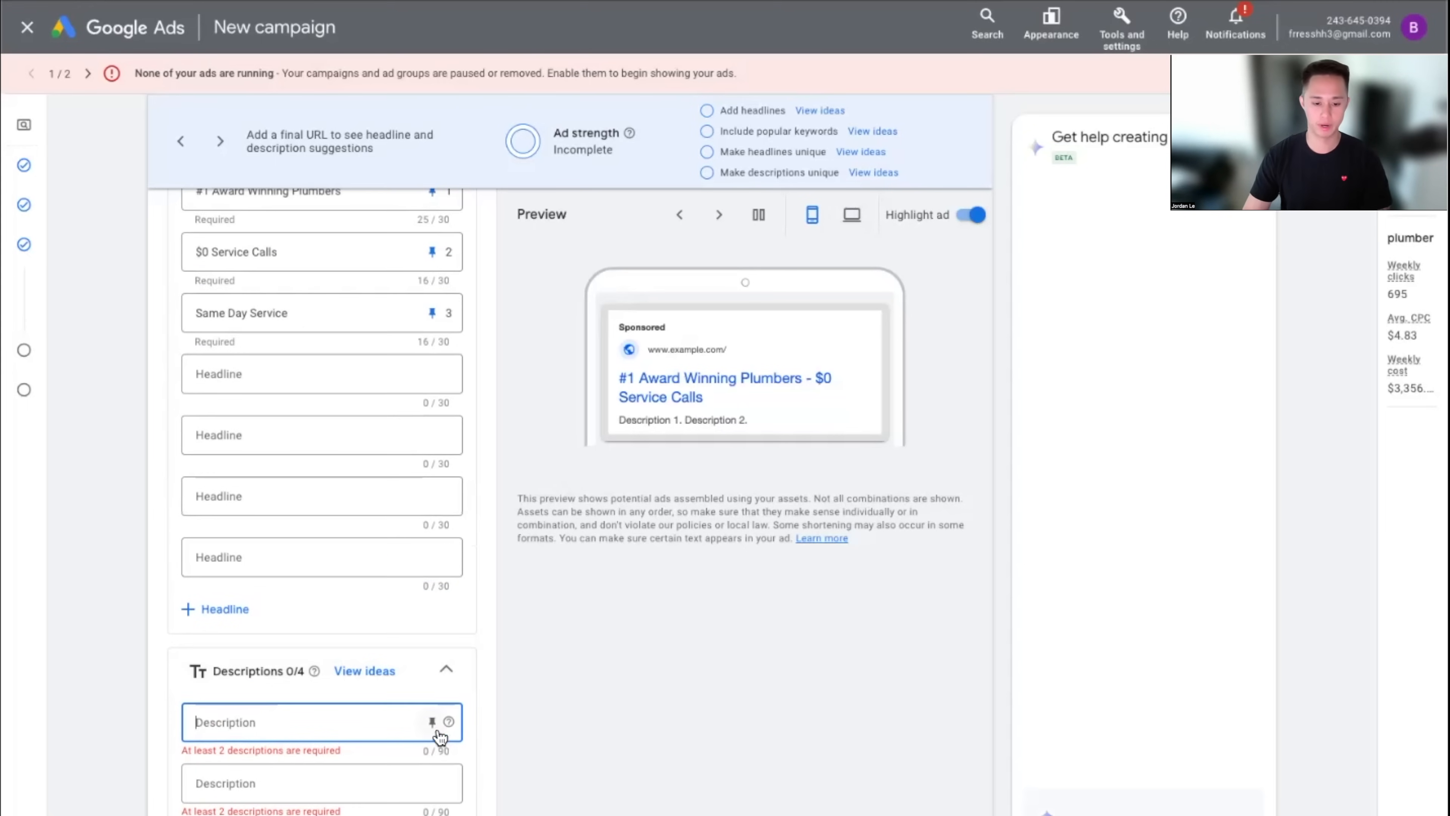
{"action": "mouse_move", "coordinate": [315, 674]}
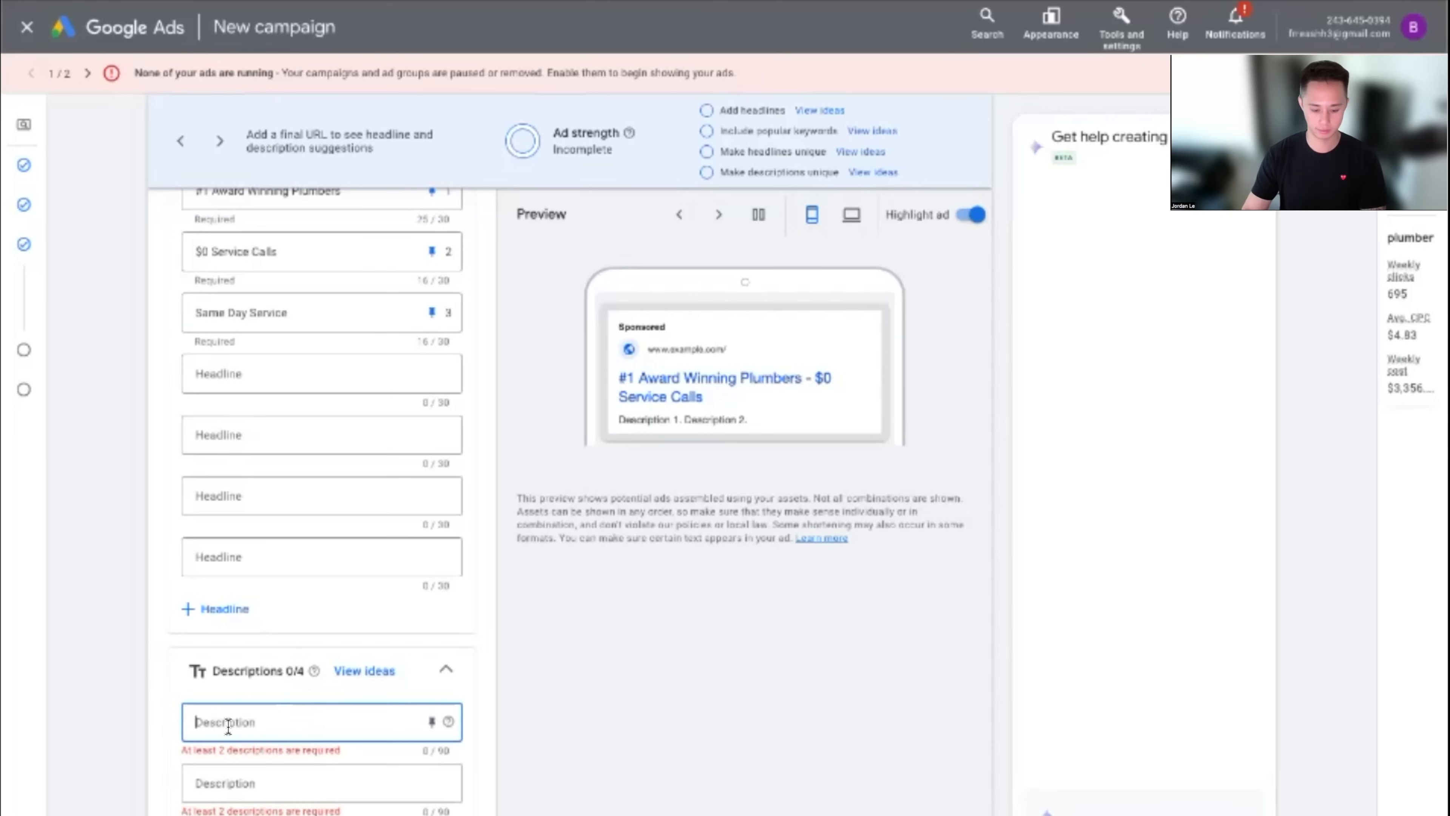
Enter description 'We are a plumbing company serving los angeles', check the preview, and close the editor
{"action": "type", "text": "We are a p"}
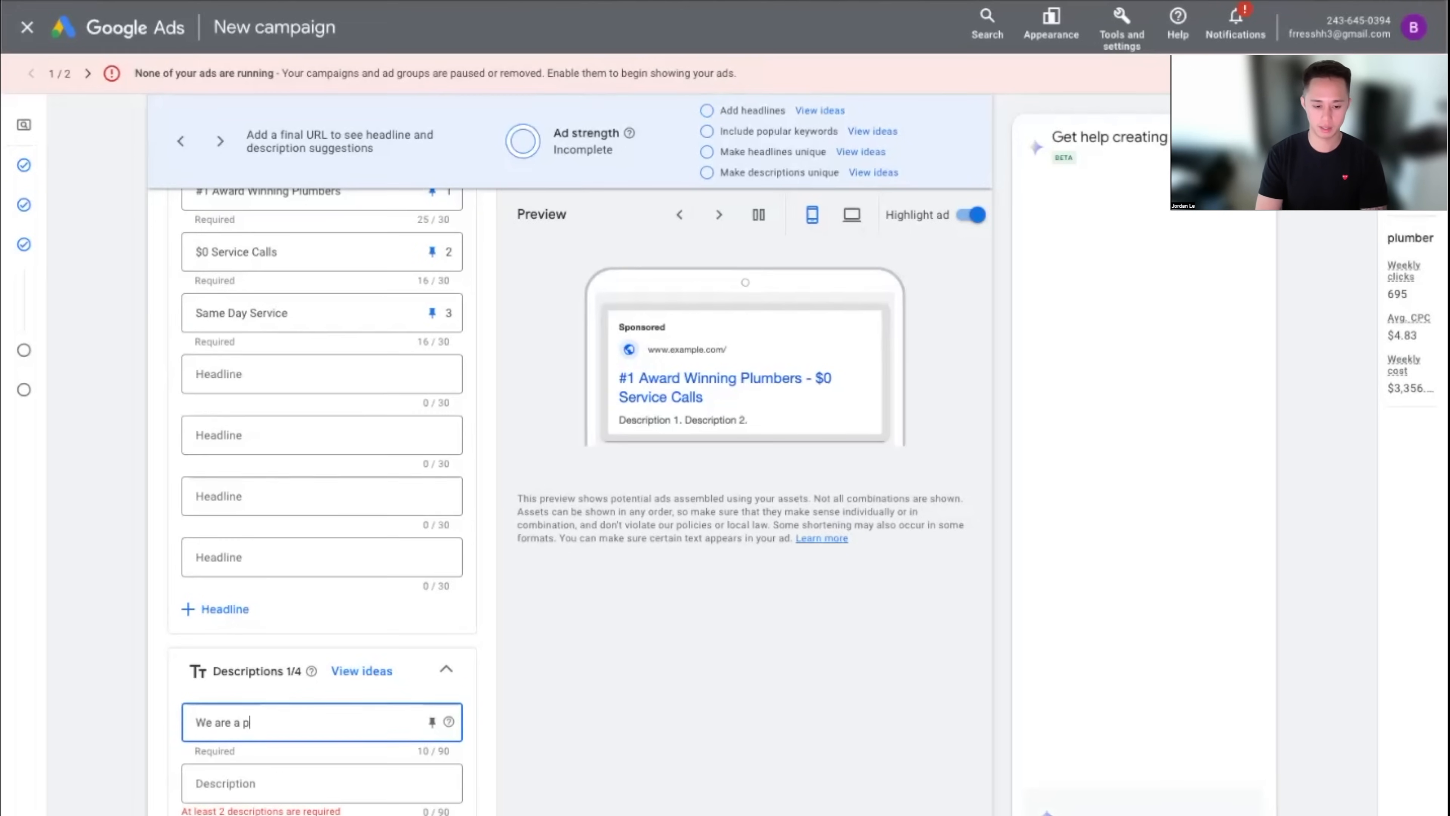
{"action": "type", "text": "lumbing company serv"}
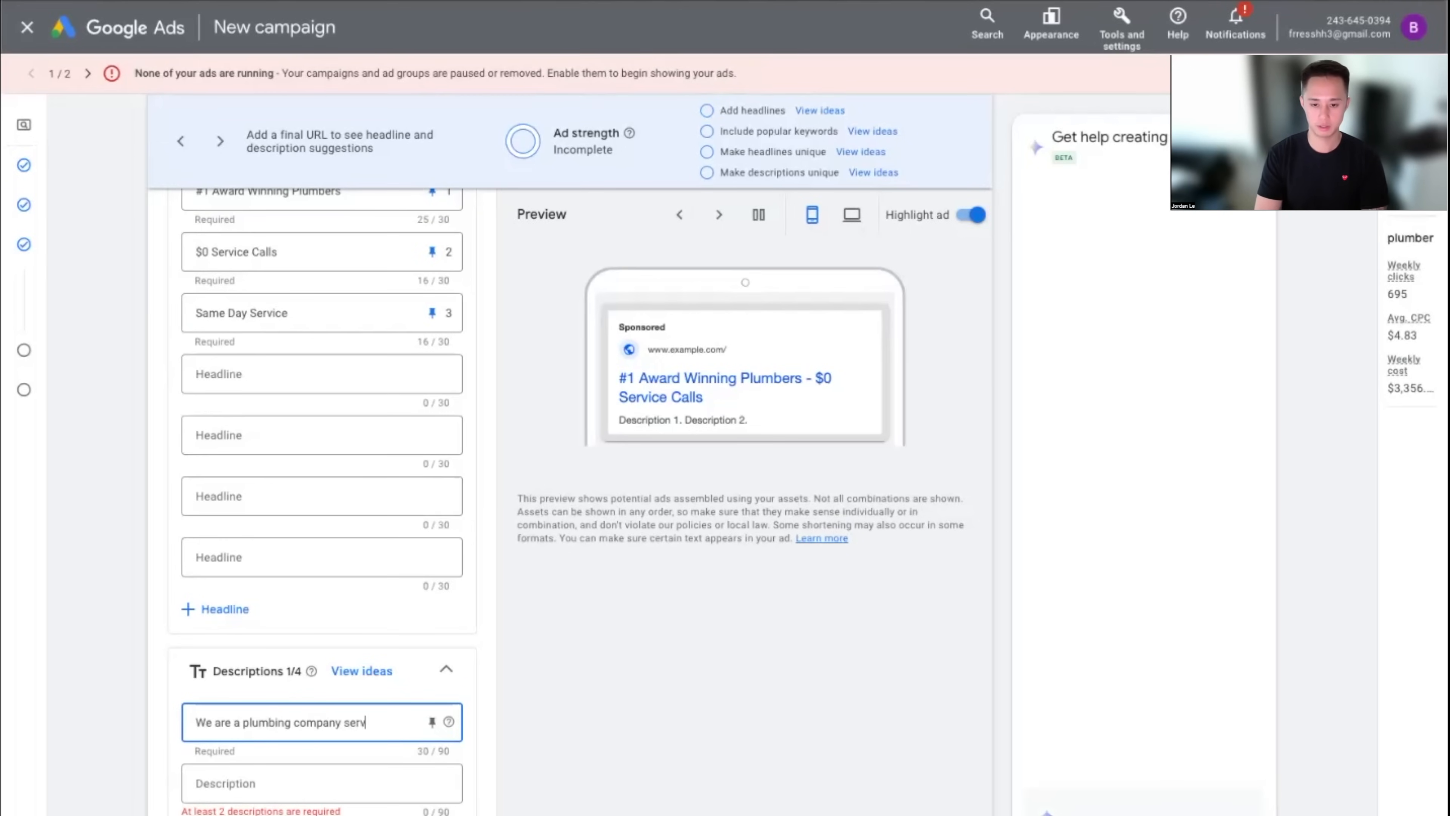
{"action": "type", "text": "ing los angles"}
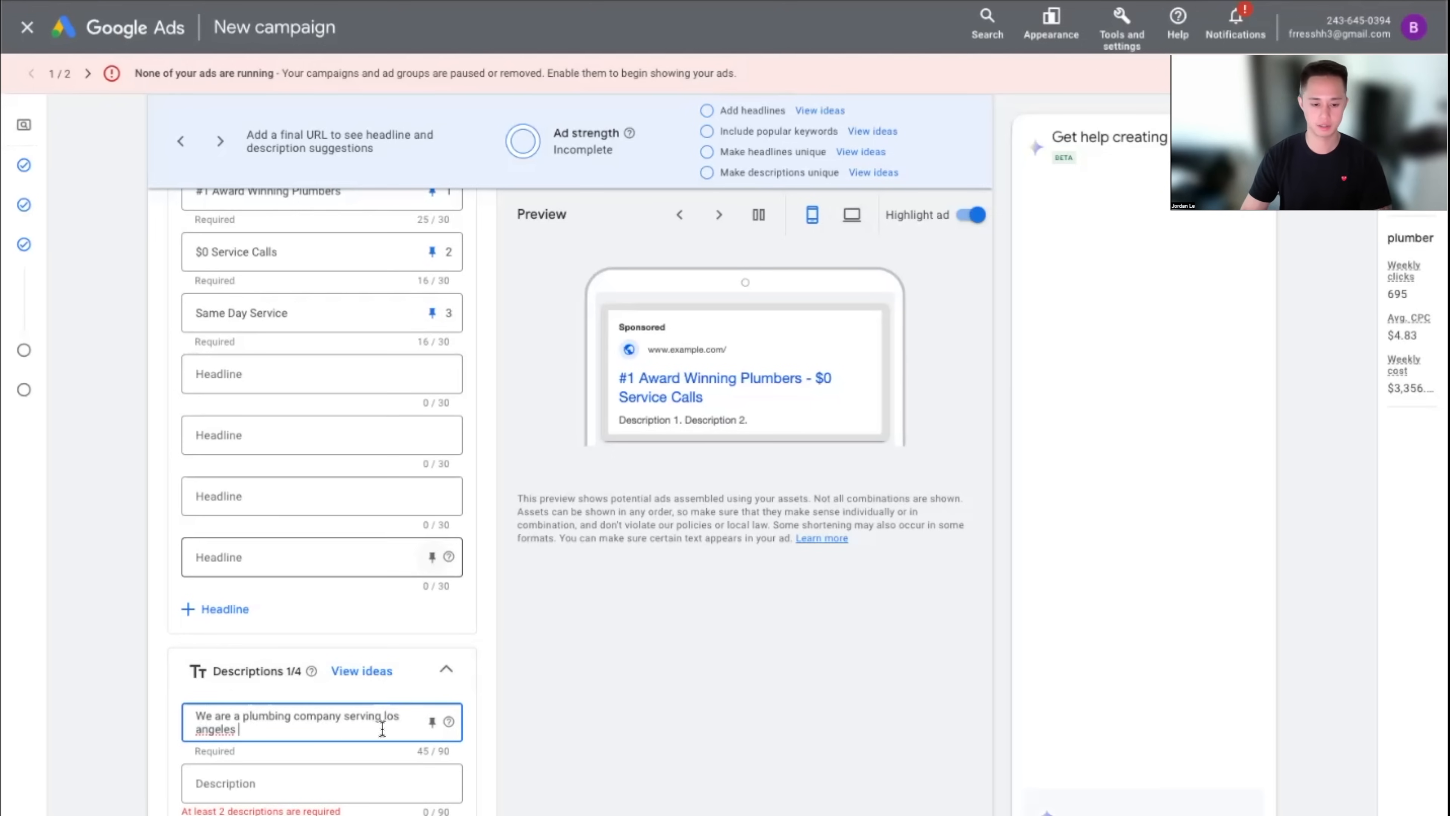
{"action": "left_click", "coordinate": [343, 793]}
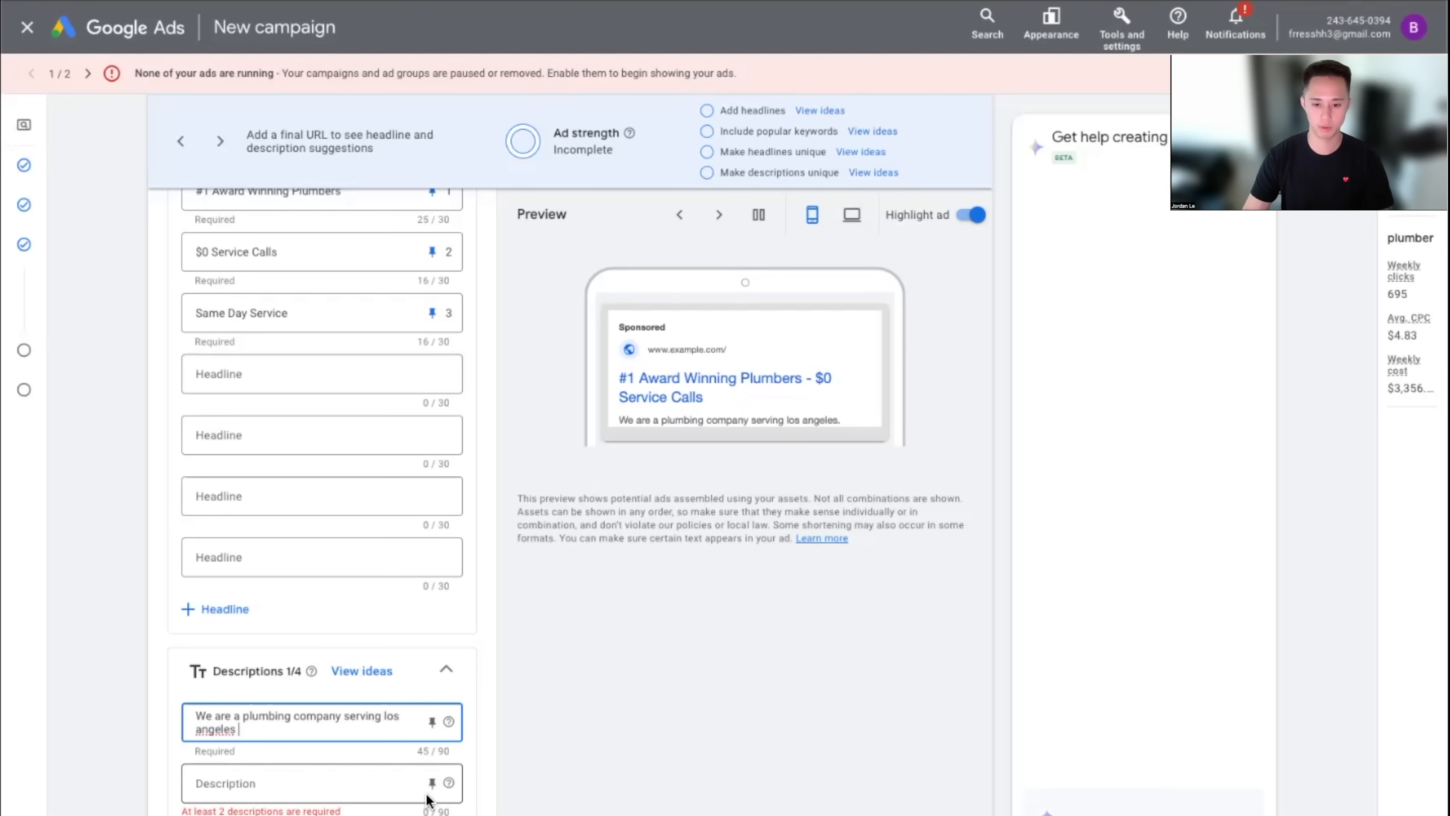
{"action": "left_click", "coordinate": [791, 422]}
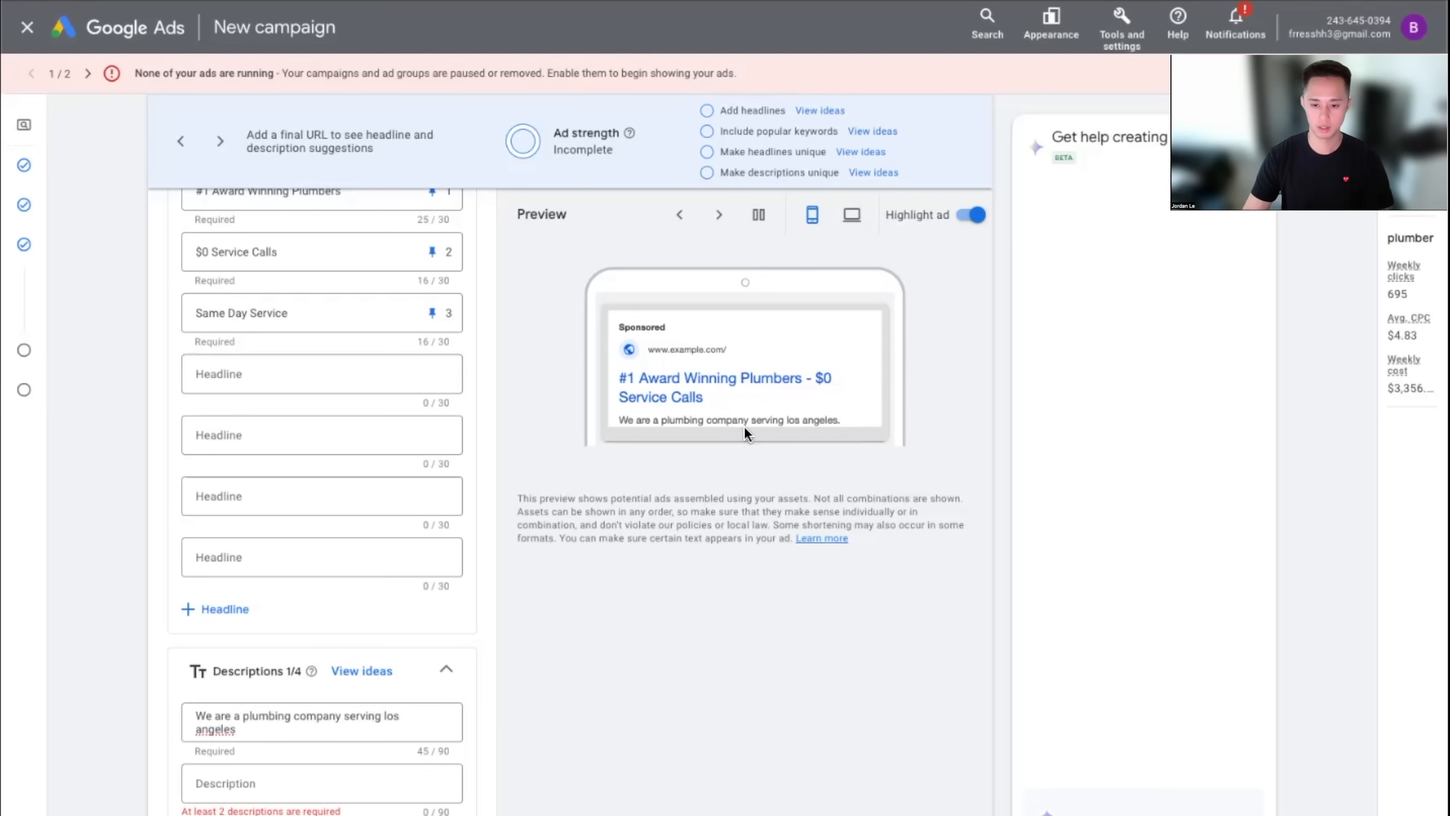
{"action": "scroll", "coordinate": [688, 531], "scroll_direction": "down", "scroll_amount": 1}
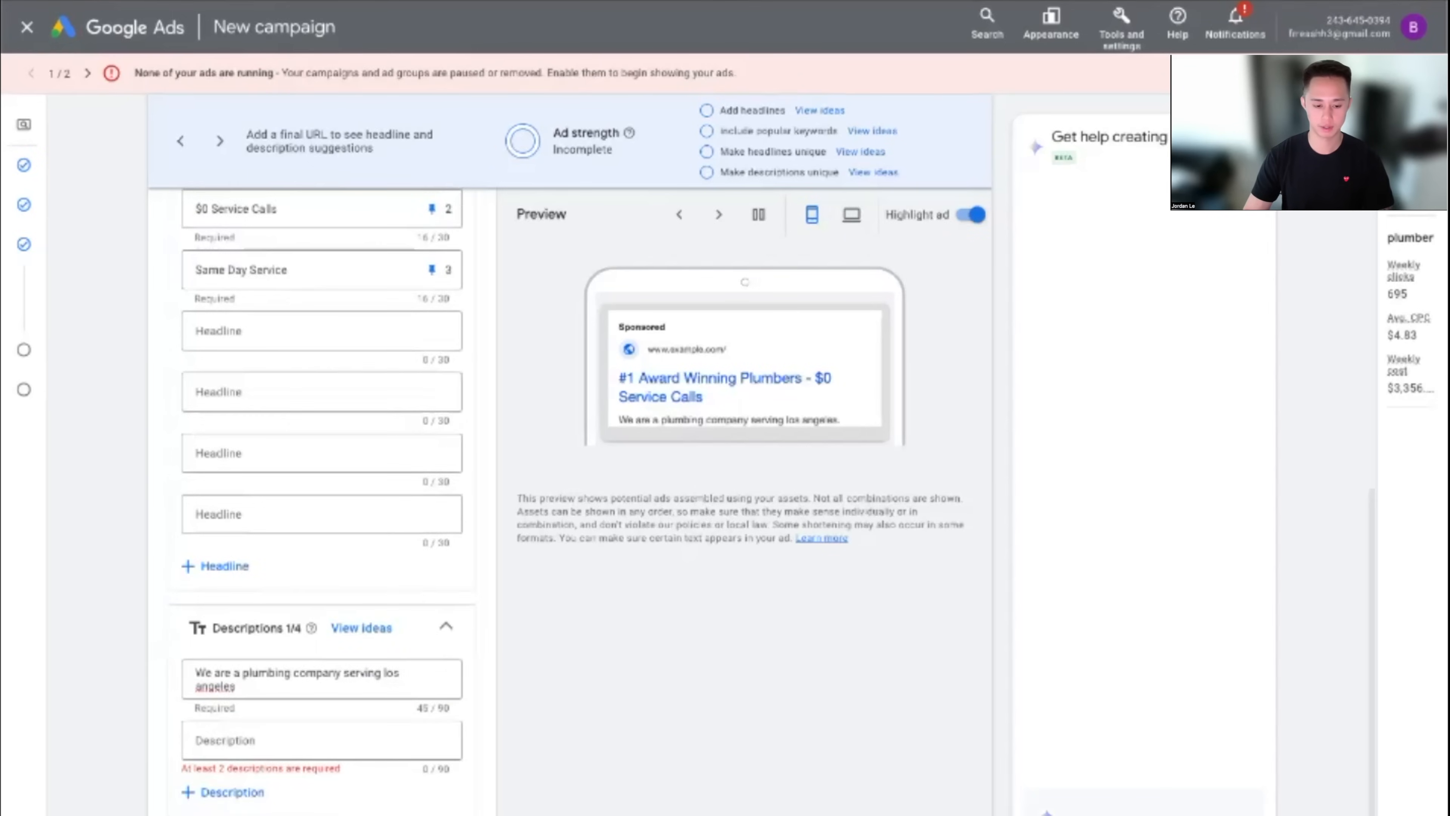
{"action": "scroll", "coordinate": [323, 514], "scroll_direction": "down", "scroll_amount": 7}
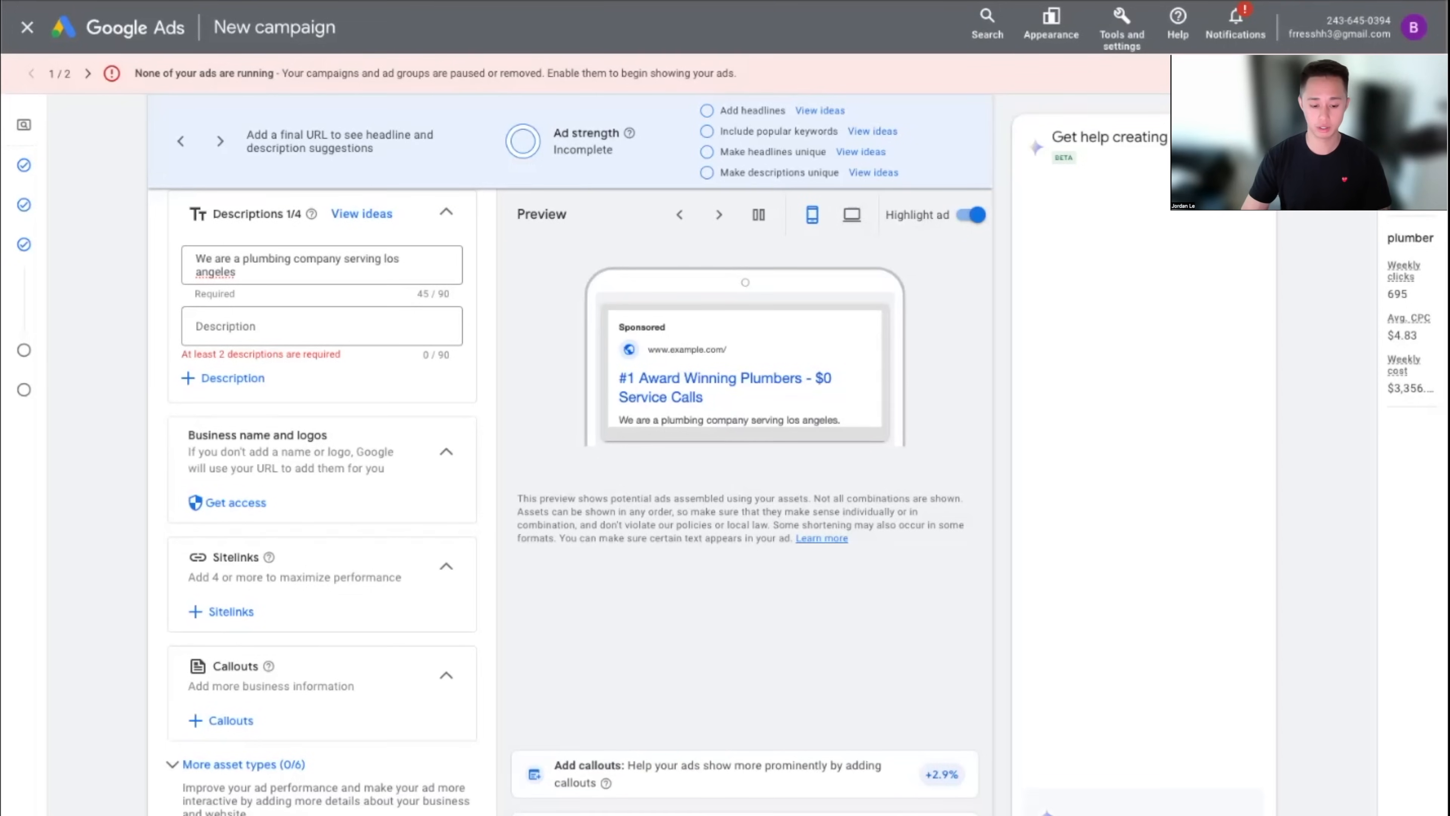
{"action": "left_click", "coordinate": [422, 521]}
Delete the plumber ad group's ad and continue to the Budget step
{"action": "mouse_move", "coordinate": [335, 402]}
{"action": "left_click", "coordinate": [354, 394]}
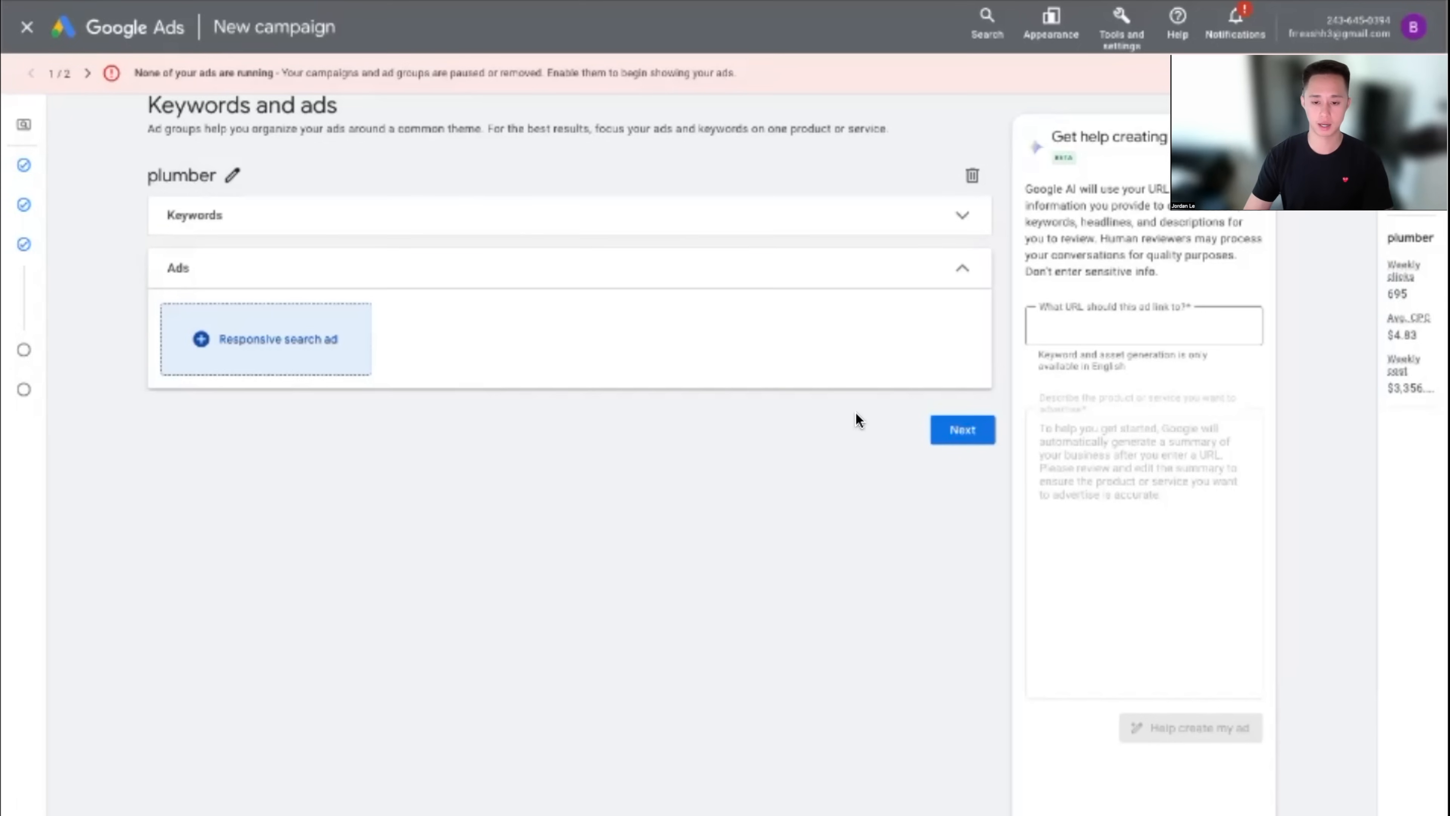
{"action": "left_click", "coordinate": [932, 427]}
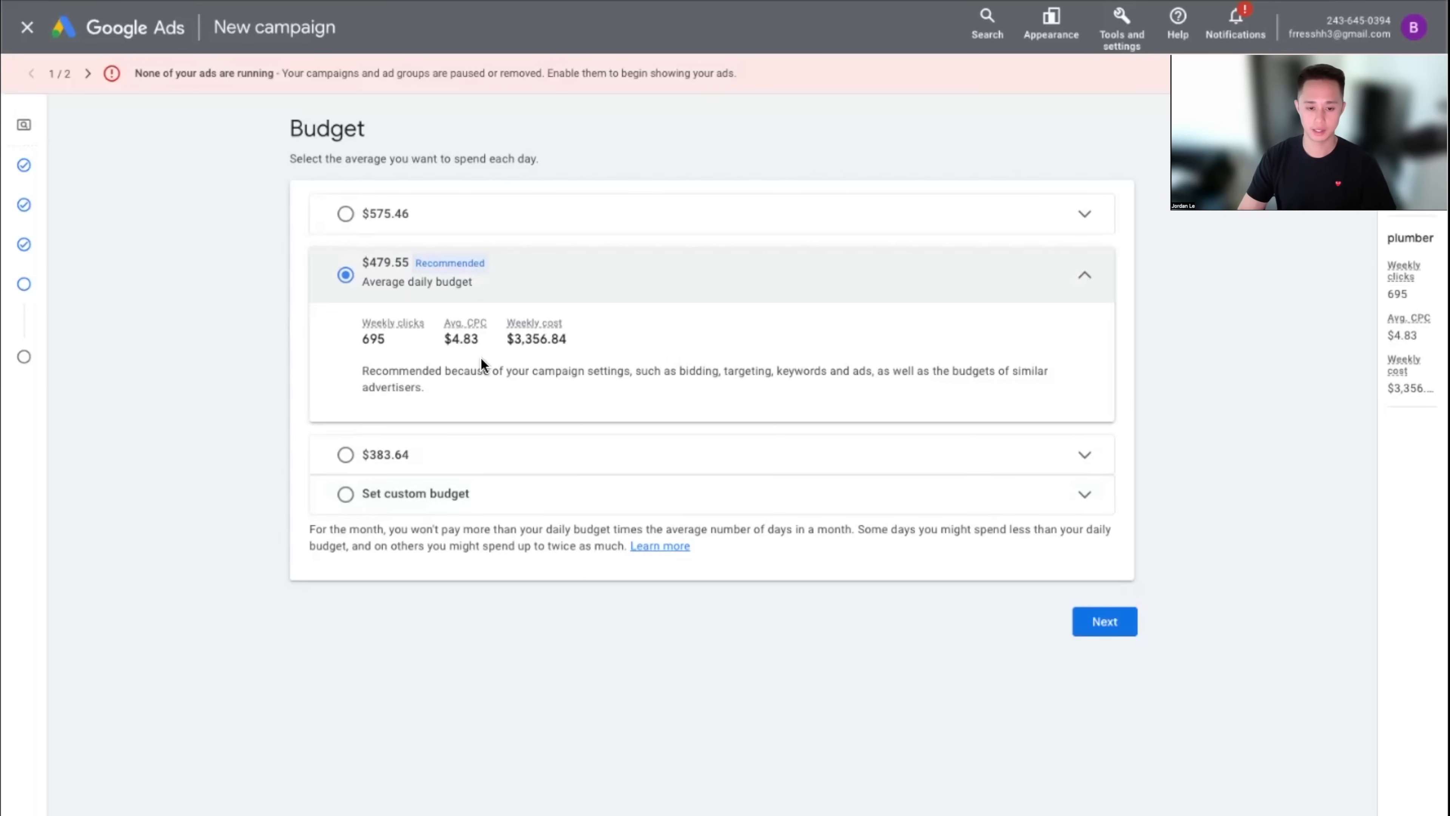
Switch to a custom daily budget, starting from the $479.55 amount
{"action": "left_click", "coordinate": [402, 497]}
{"action": "left_click", "coordinate": [418, 426]}
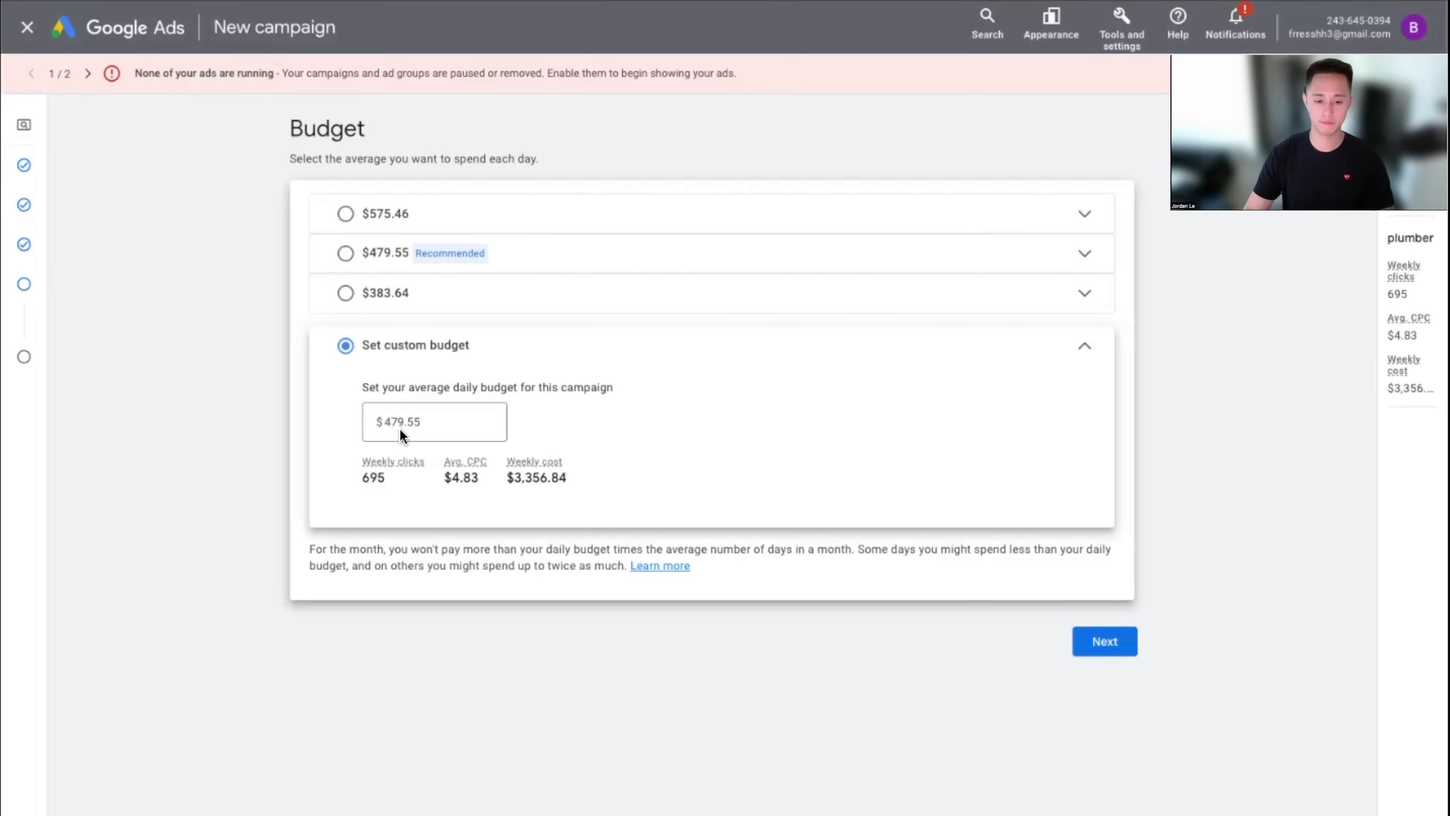
Replace the $479.55 daily budget with $250, then settle on $833.00
{"action": "left_click_drag", "start_coordinate": [456, 421], "coordinate": [340, 429]}
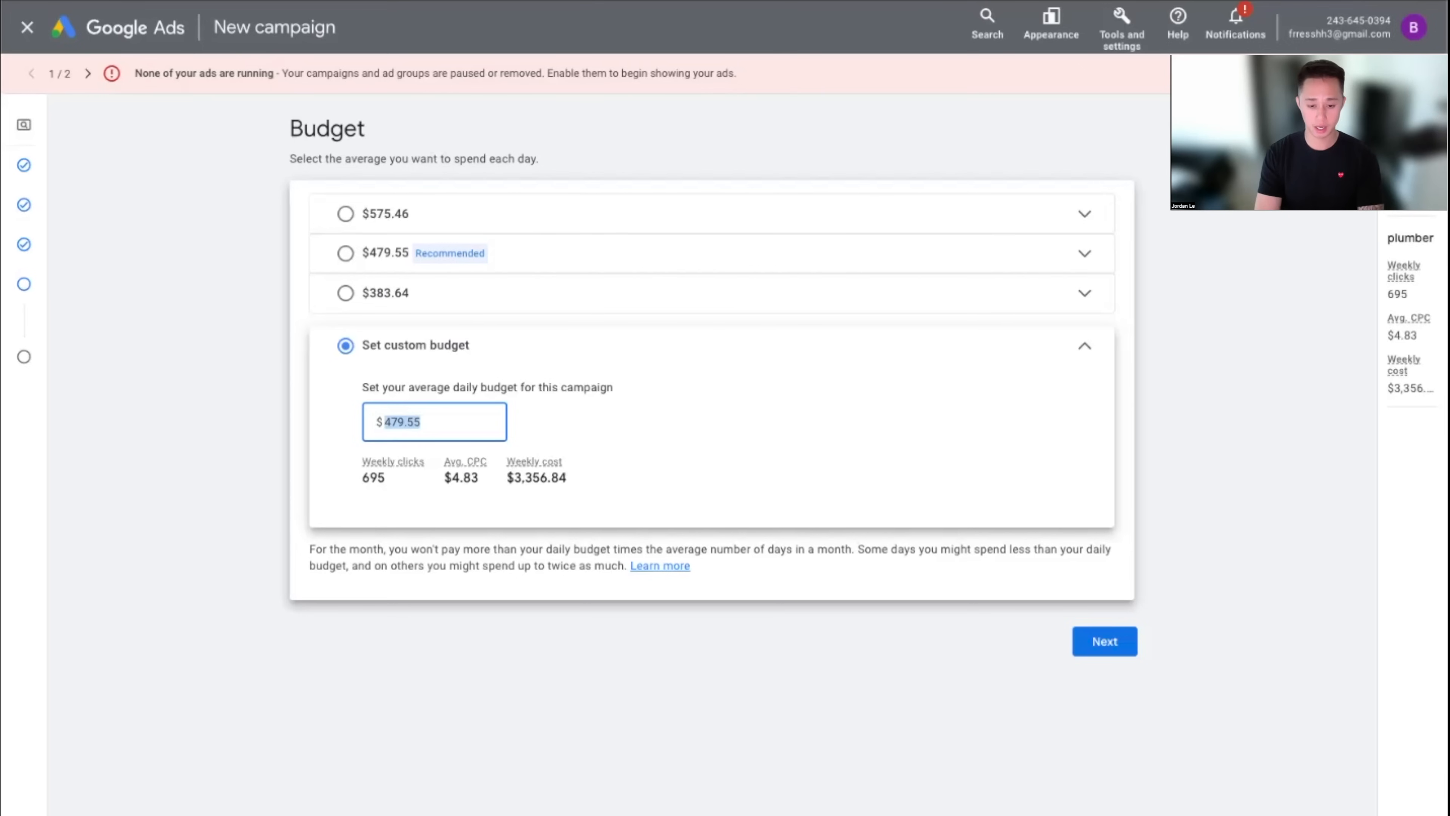
{"action": "type", "text": "250"}
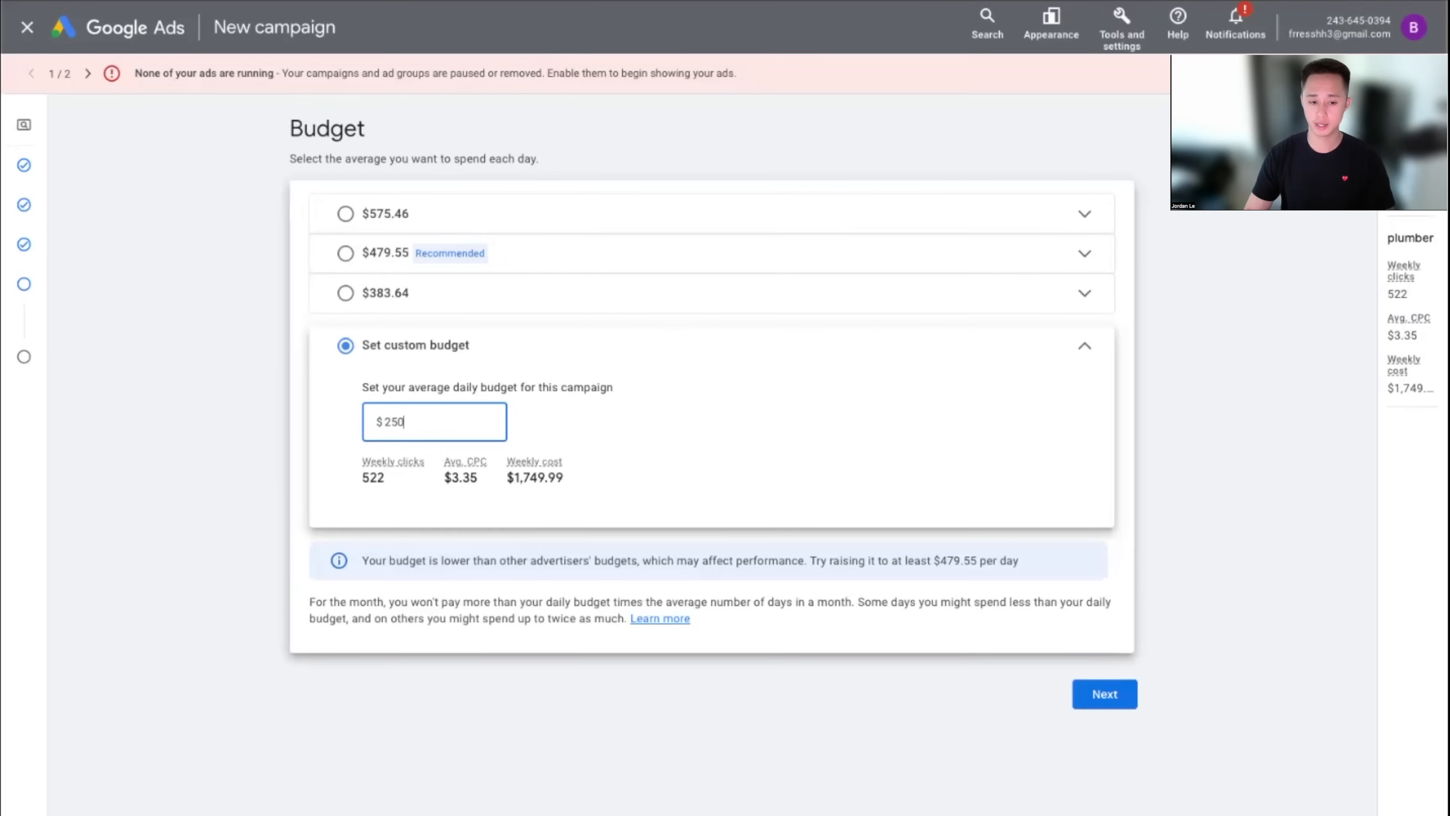
{"action": "left_click", "coordinate": [1293, 433]}
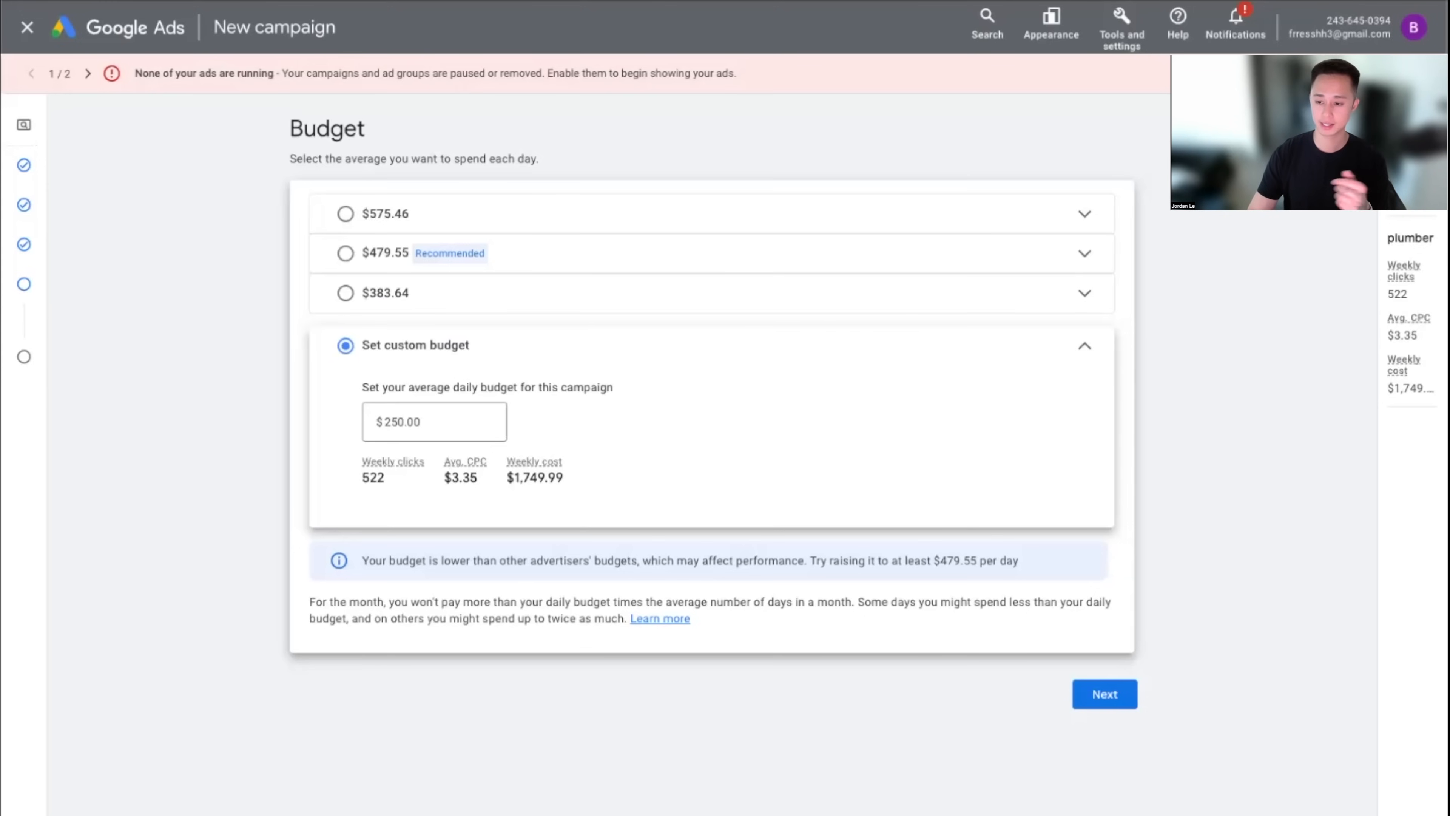
{"action": "double_click", "coordinate": [479, 431]}
{"action": "type", "text": "83"}
{"action": "type", "text": "3"}
{"action": "type", "text": ".33"}
{"action": "key", "text": "BackSpace"}
{"action": "key", "text": "BackSpace"}
{"action": "key", "text": "BackSpace"}
{"action": "left_click", "coordinate": [279, 422]}
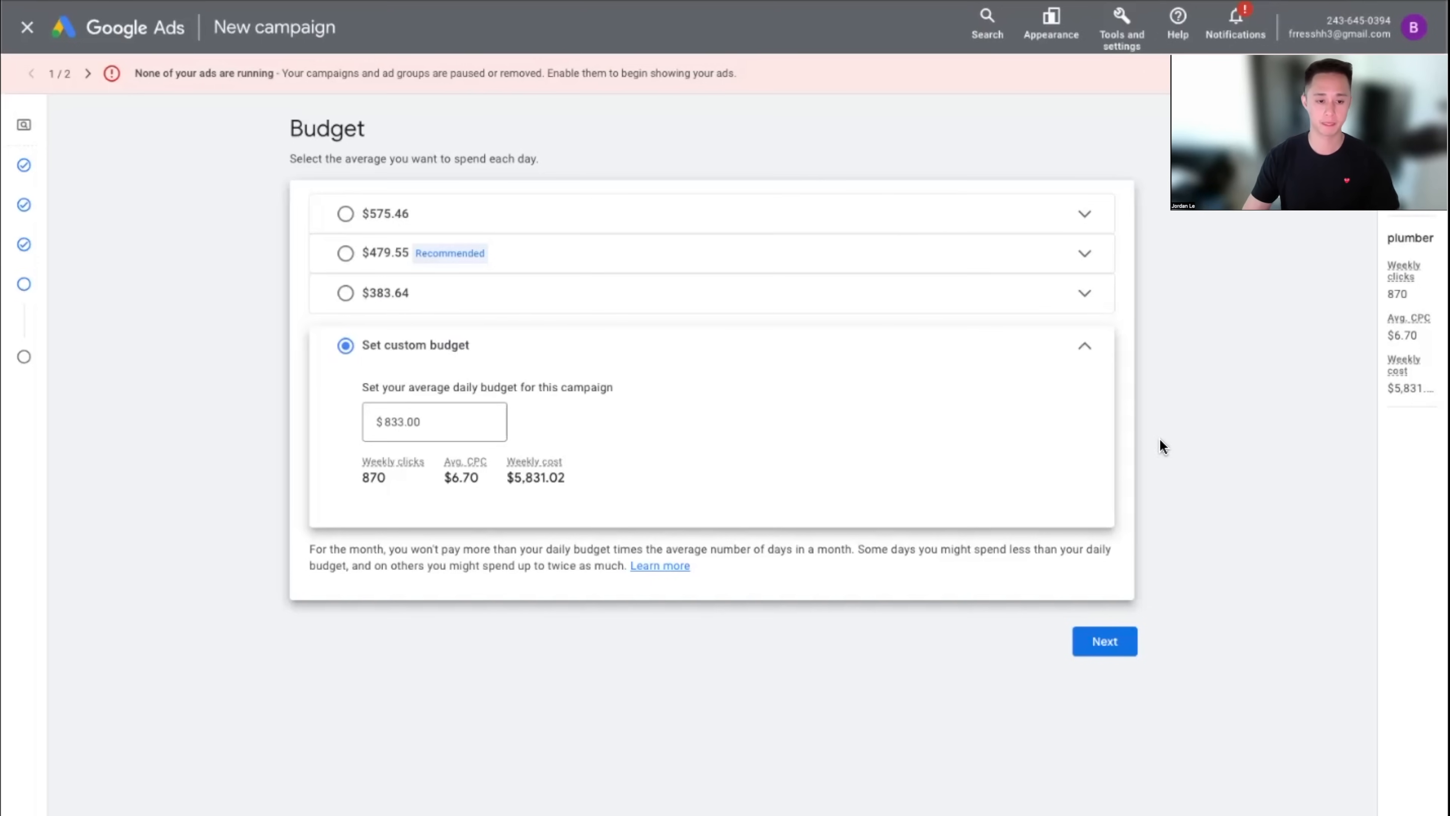
Review the Oasis Plumbing campaign and publish it despite the warning it can't run ads
{"action": "left_click", "coordinate": [1112, 652]}
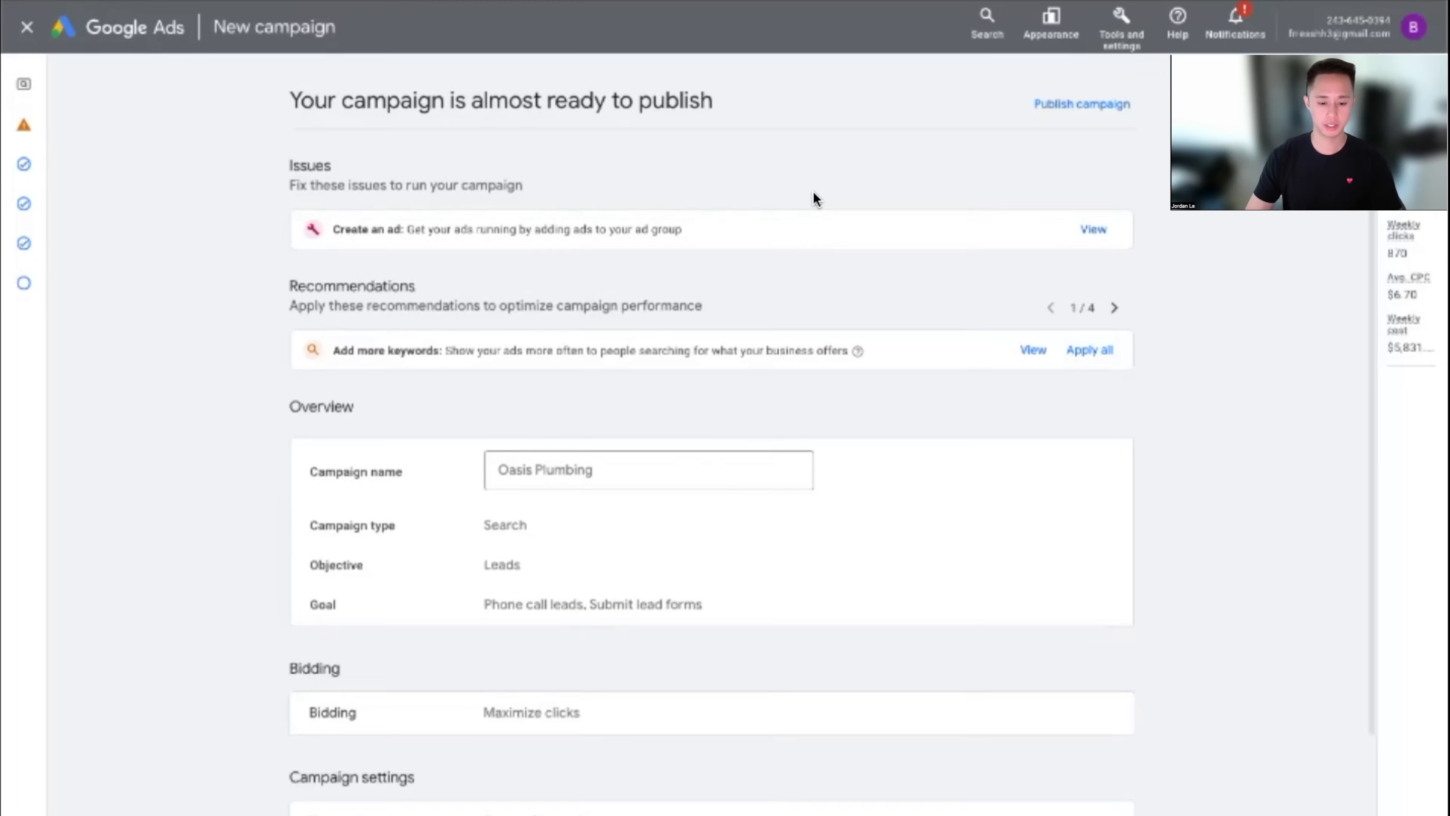
{"action": "scroll", "coordinate": [822, 217], "scroll_direction": "down", "scroll_amount": 6}
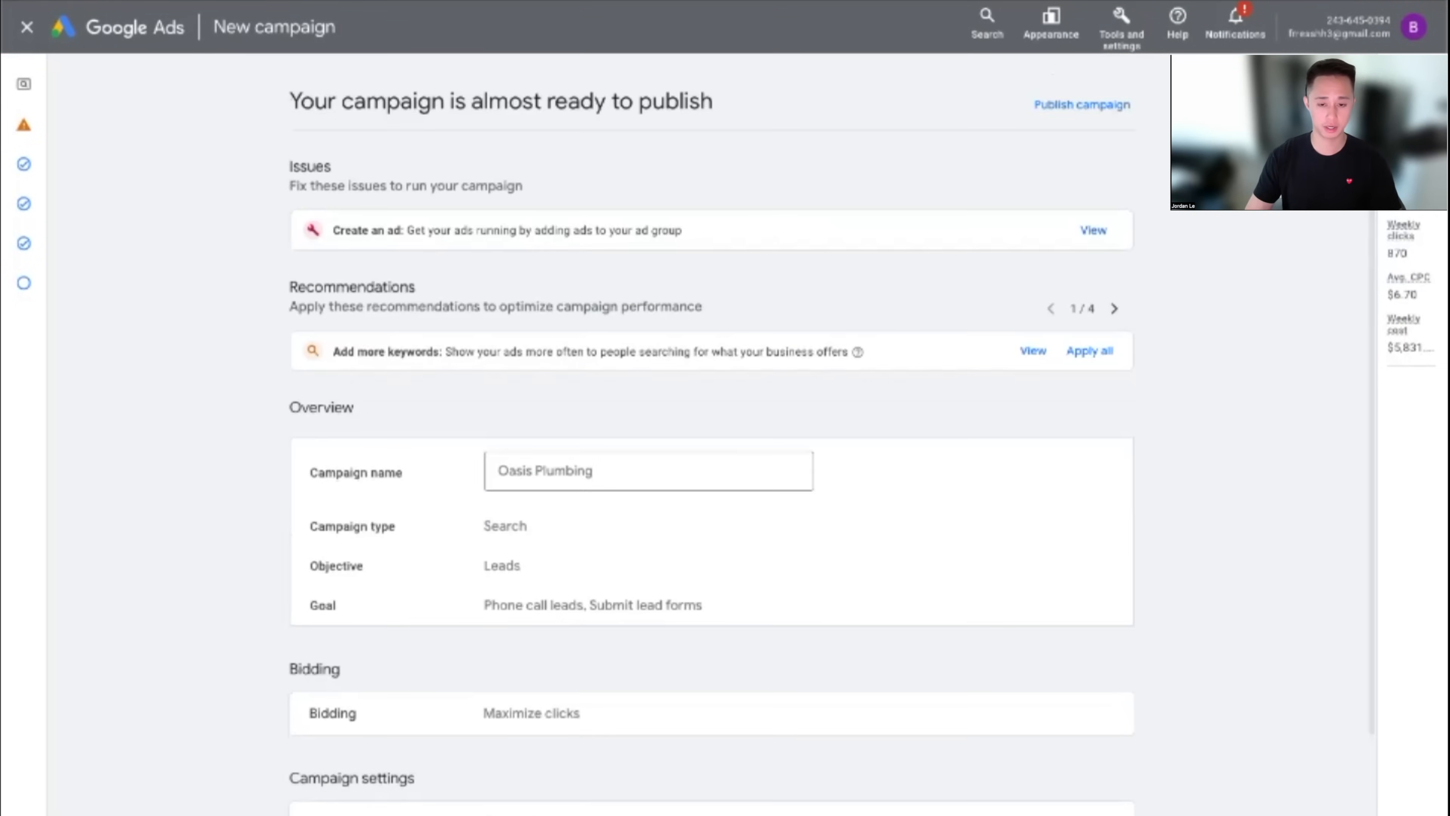
{"action": "scroll", "coordinate": [1009, 329], "scroll_direction": "down", "scroll_amount": 6}
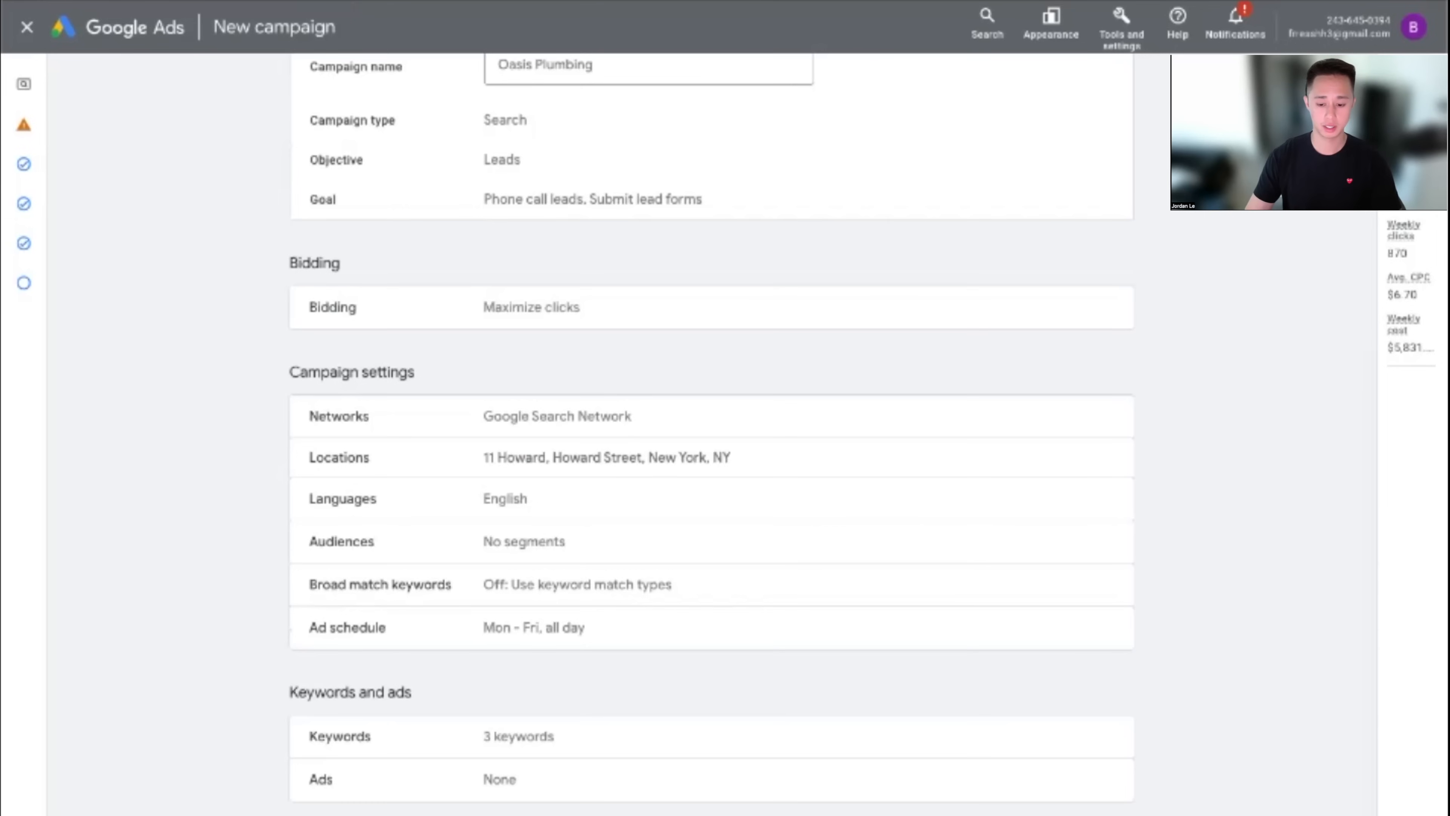
{"action": "left_click", "coordinate": [1073, 811]}
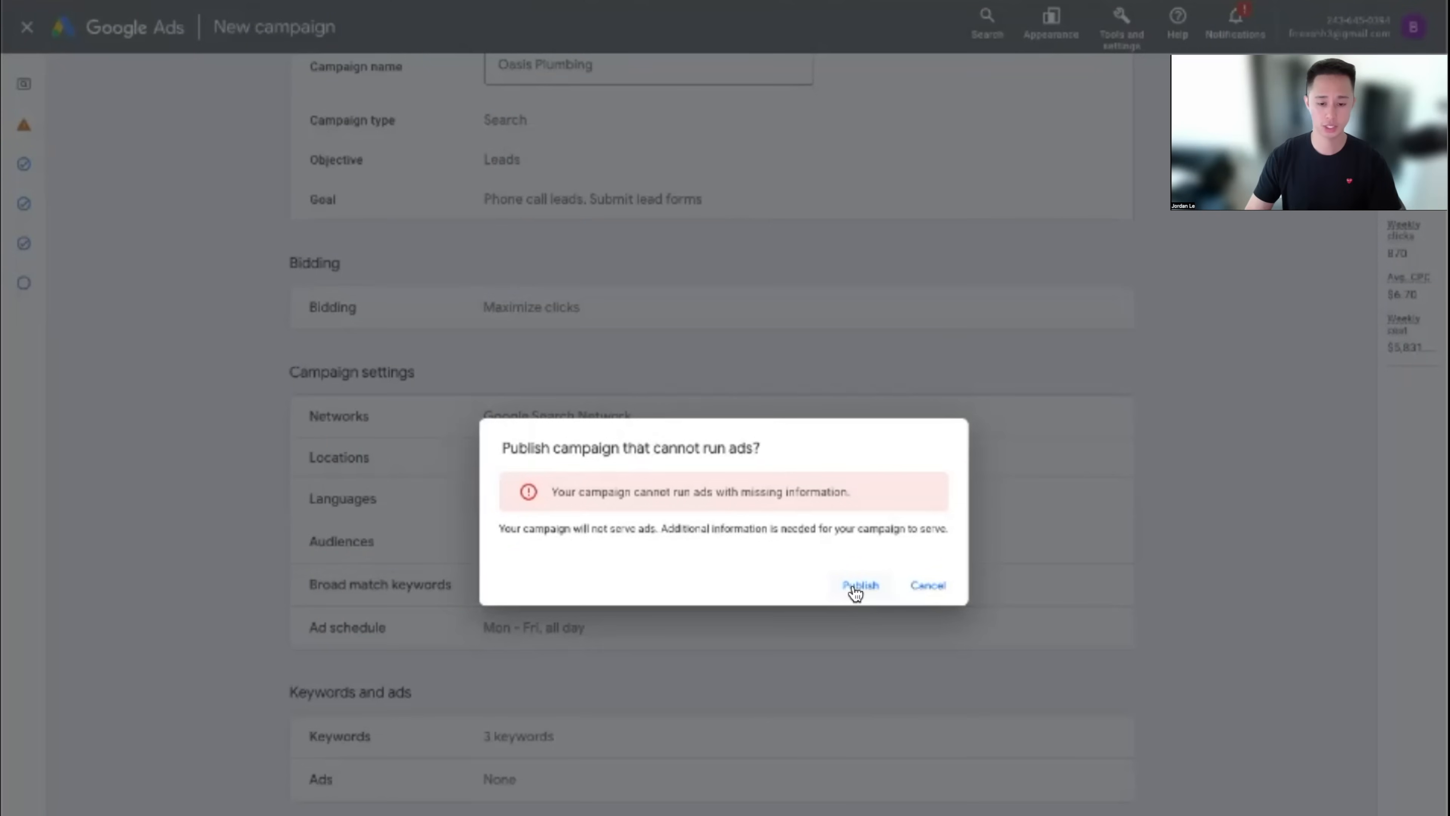
{"action": "left_click_drag", "start_coordinate": [572, 492], "coordinate": [851, 493]}
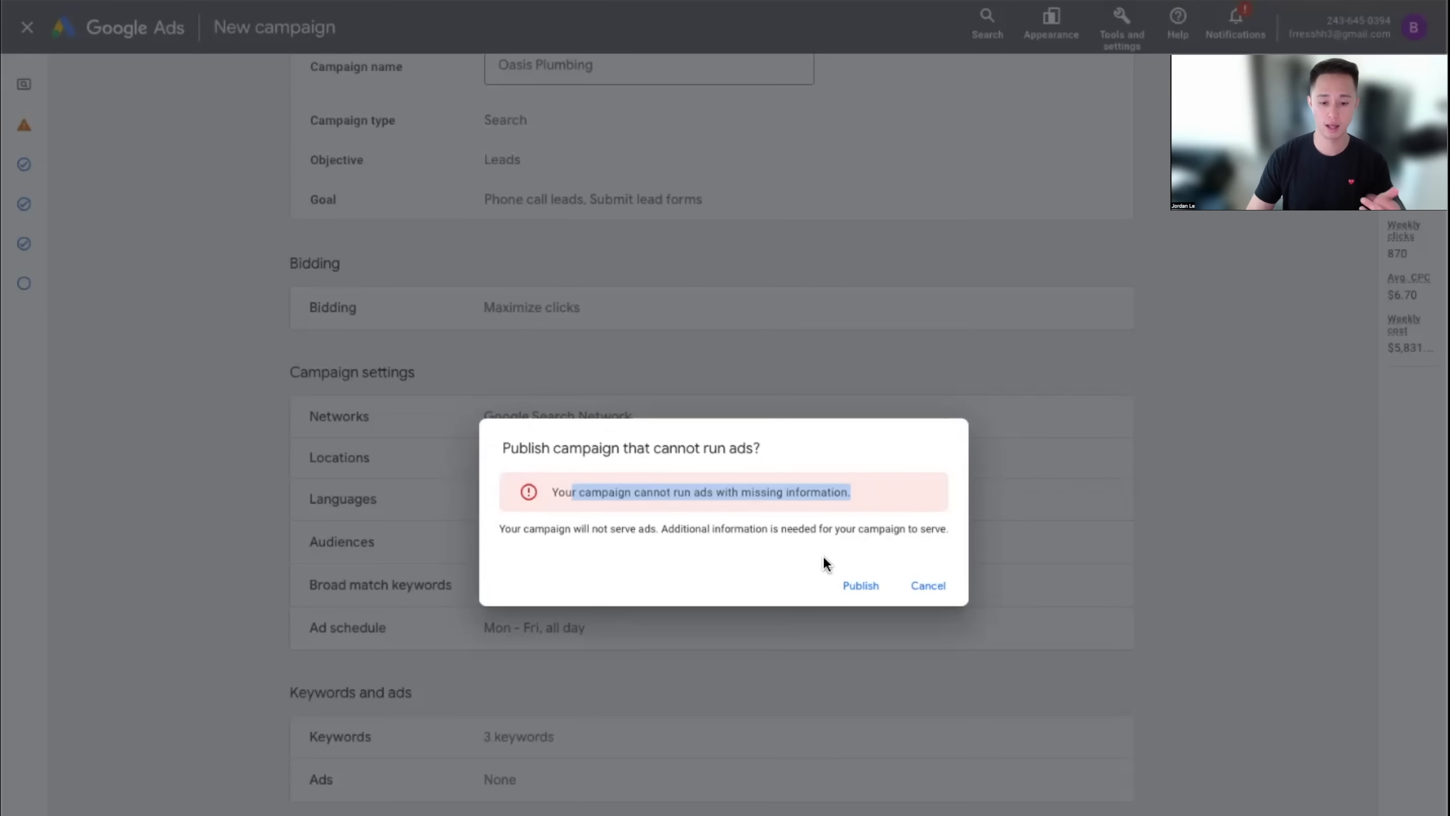
{"action": "left_click", "coordinate": [855, 586]}
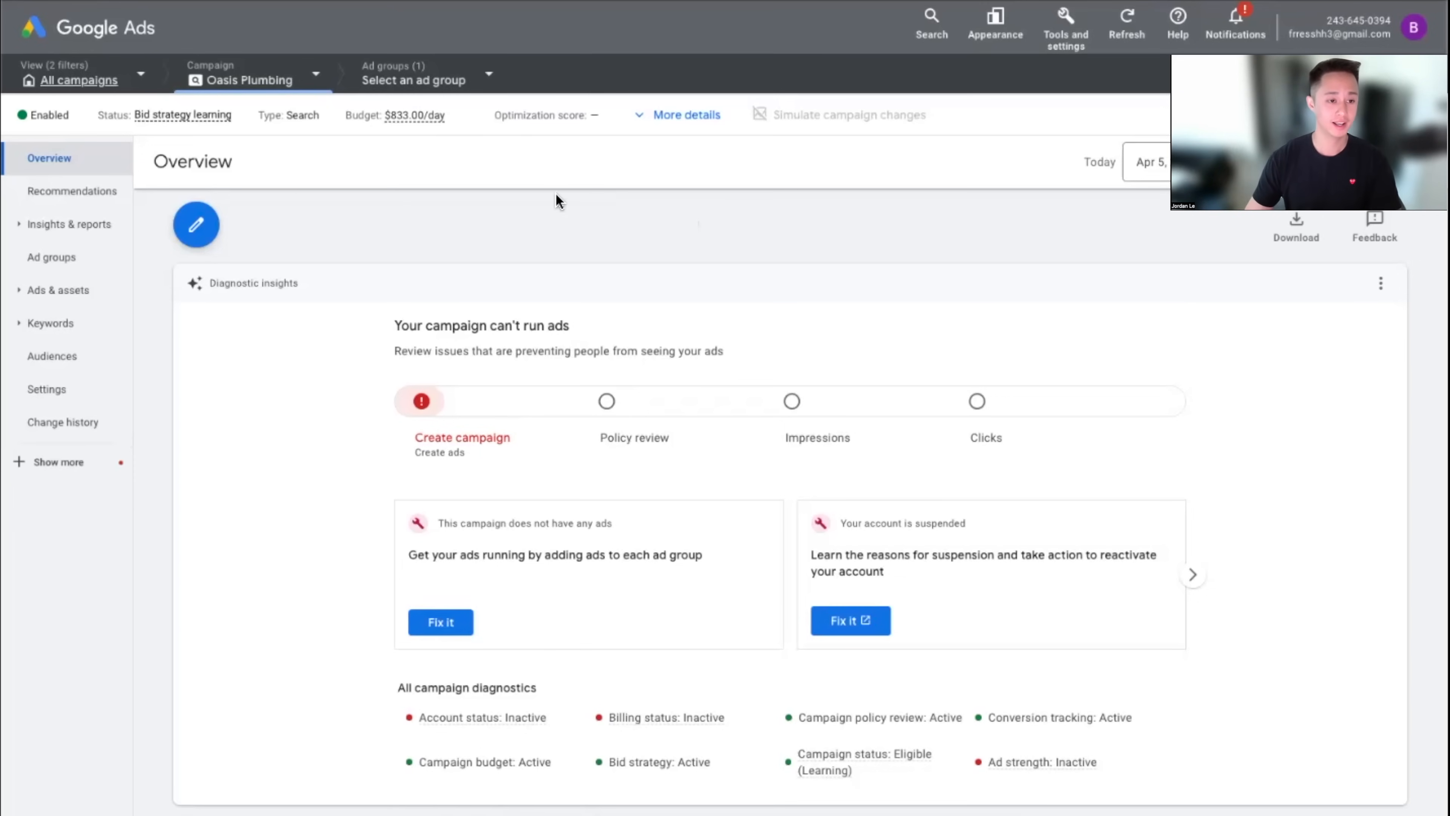
{"action": "mouse_move", "coordinate": [175, 123]}
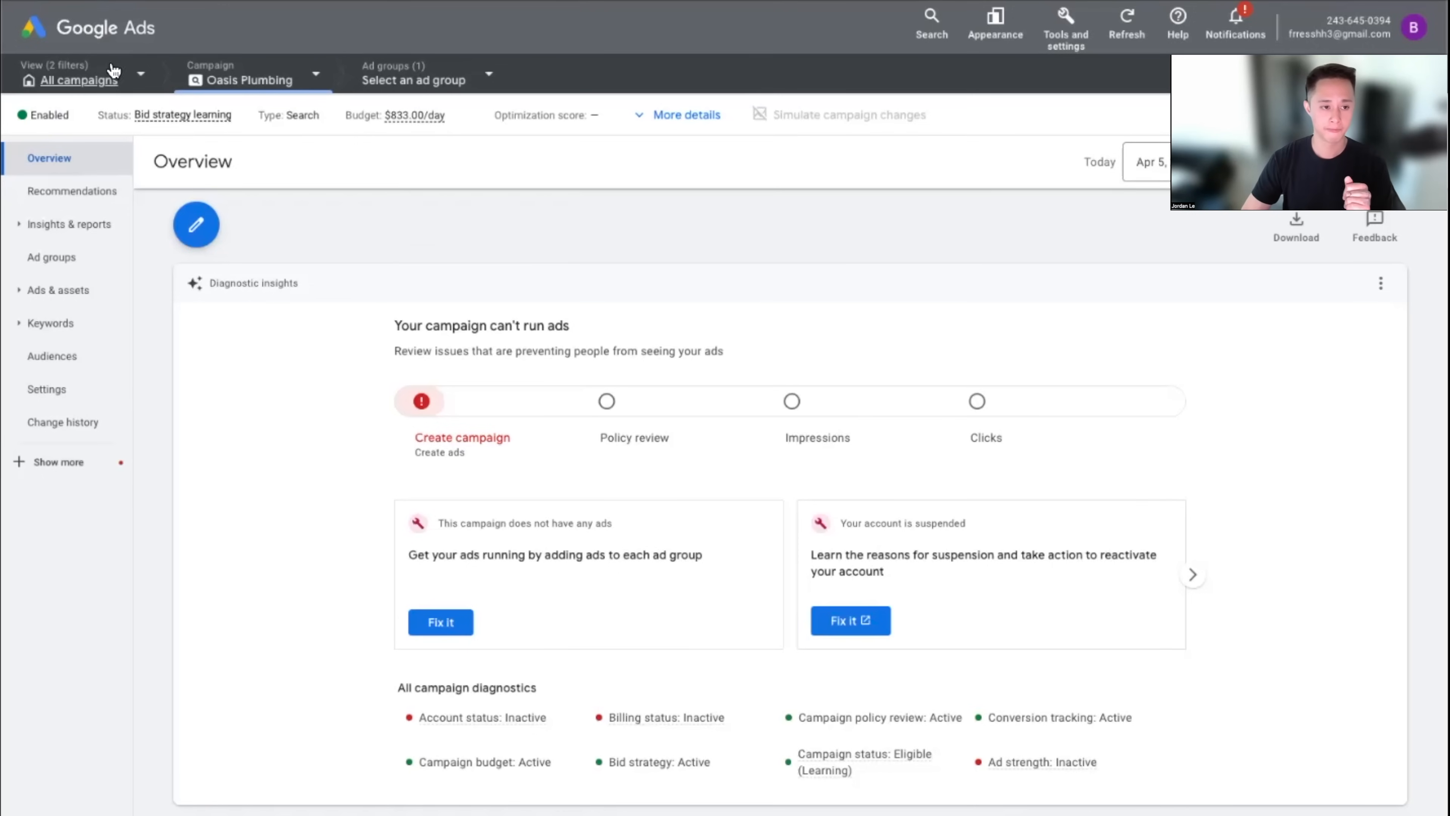
{"action": "left_click", "coordinate": [143, 79]}
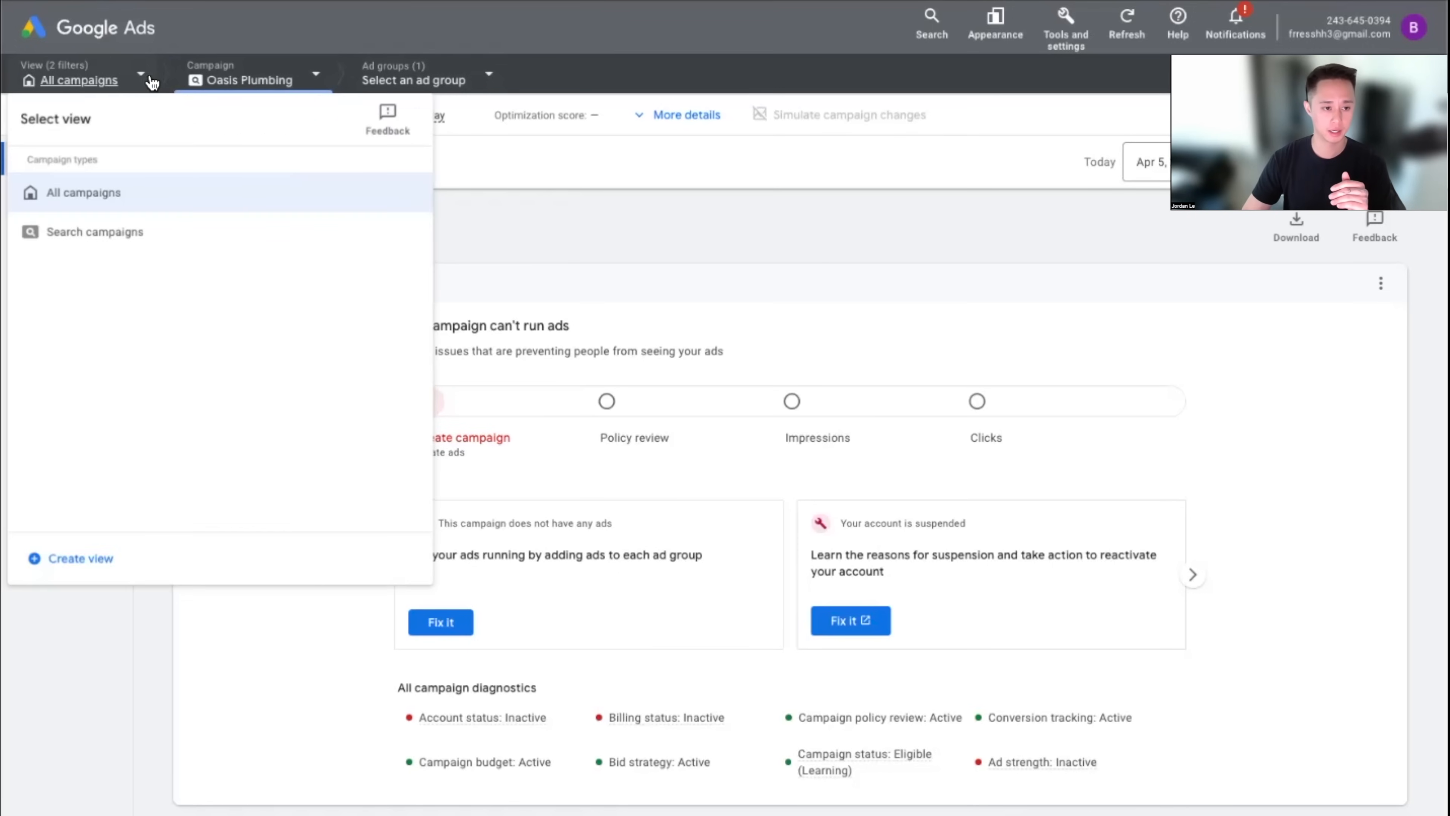
{"action": "left_click", "coordinate": [564, 229]}
{"action": "left_click", "coordinate": [288, 80]}
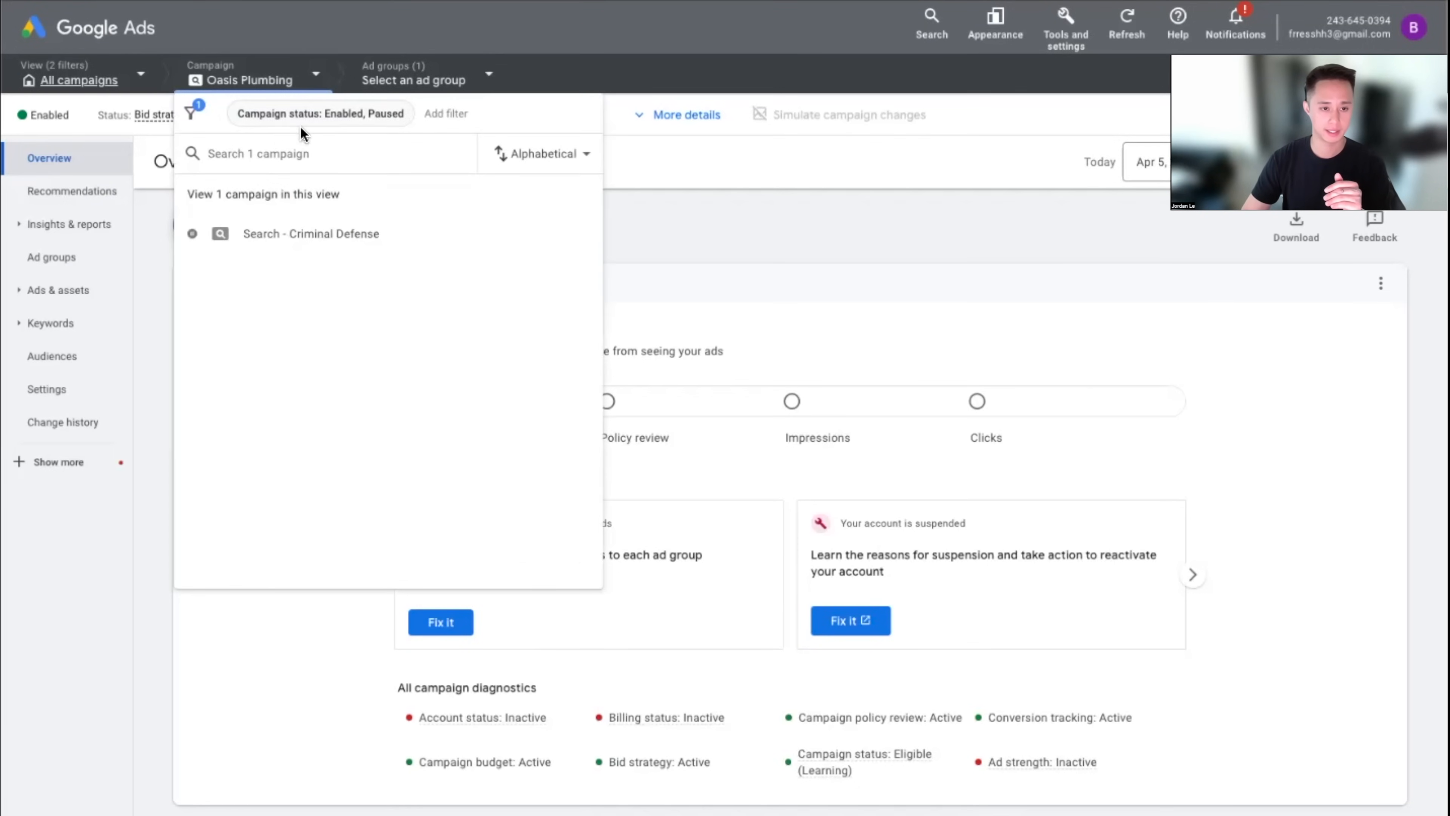
{"action": "left_click", "coordinate": [343, 117]}
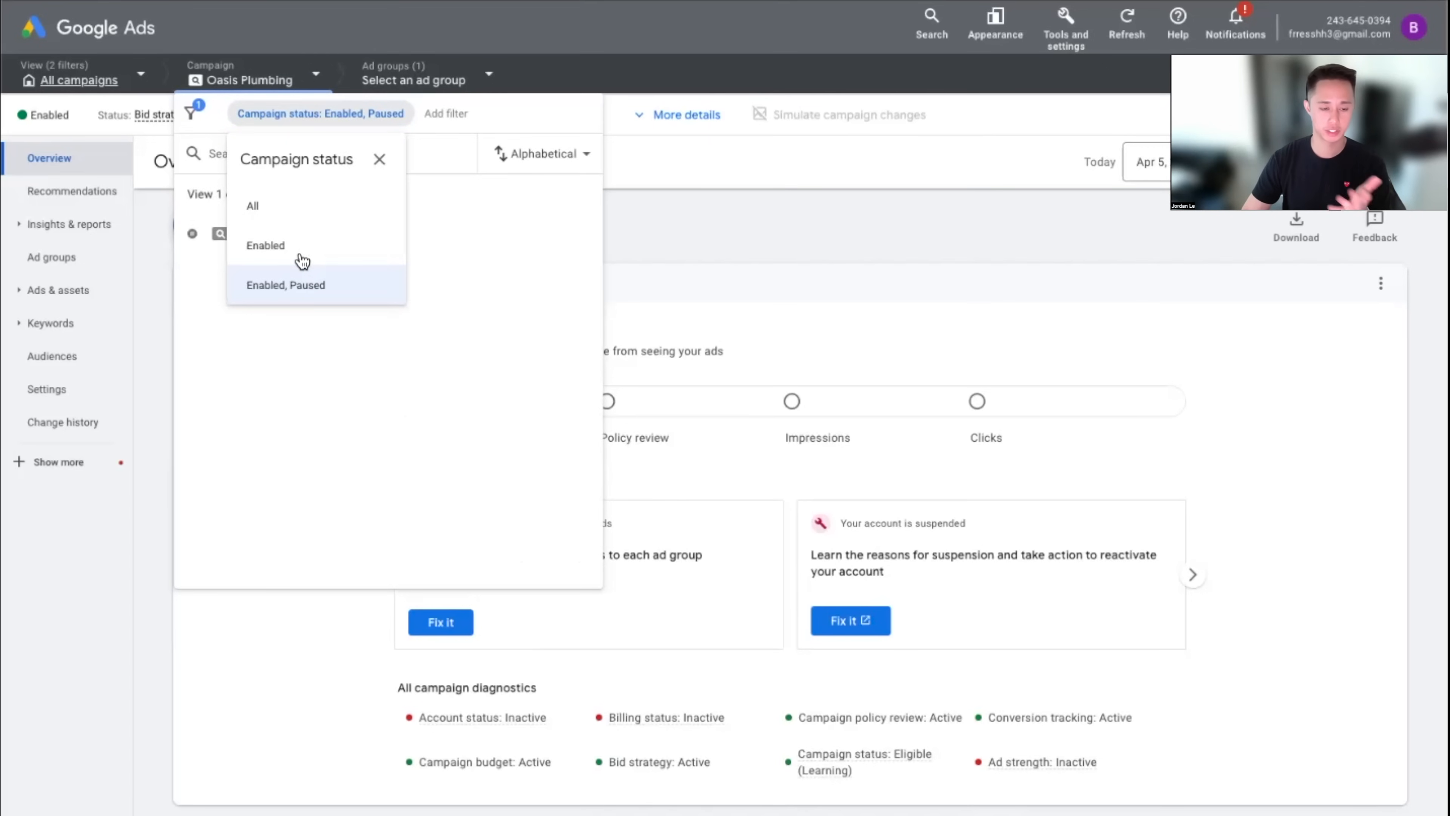
{"action": "left_click", "coordinate": [505, 288]}
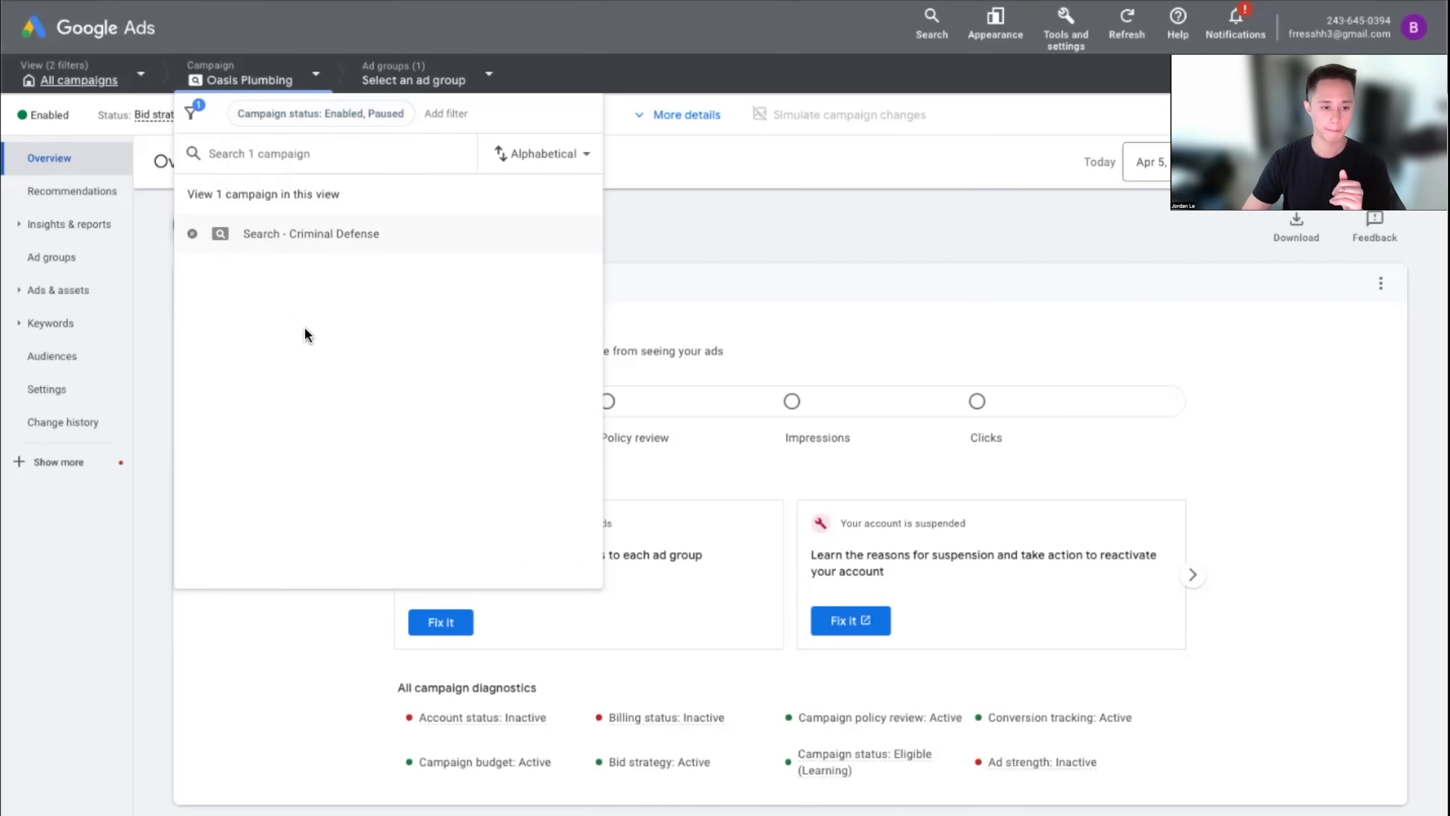
{"action": "left_click", "coordinate": [419, 86]}
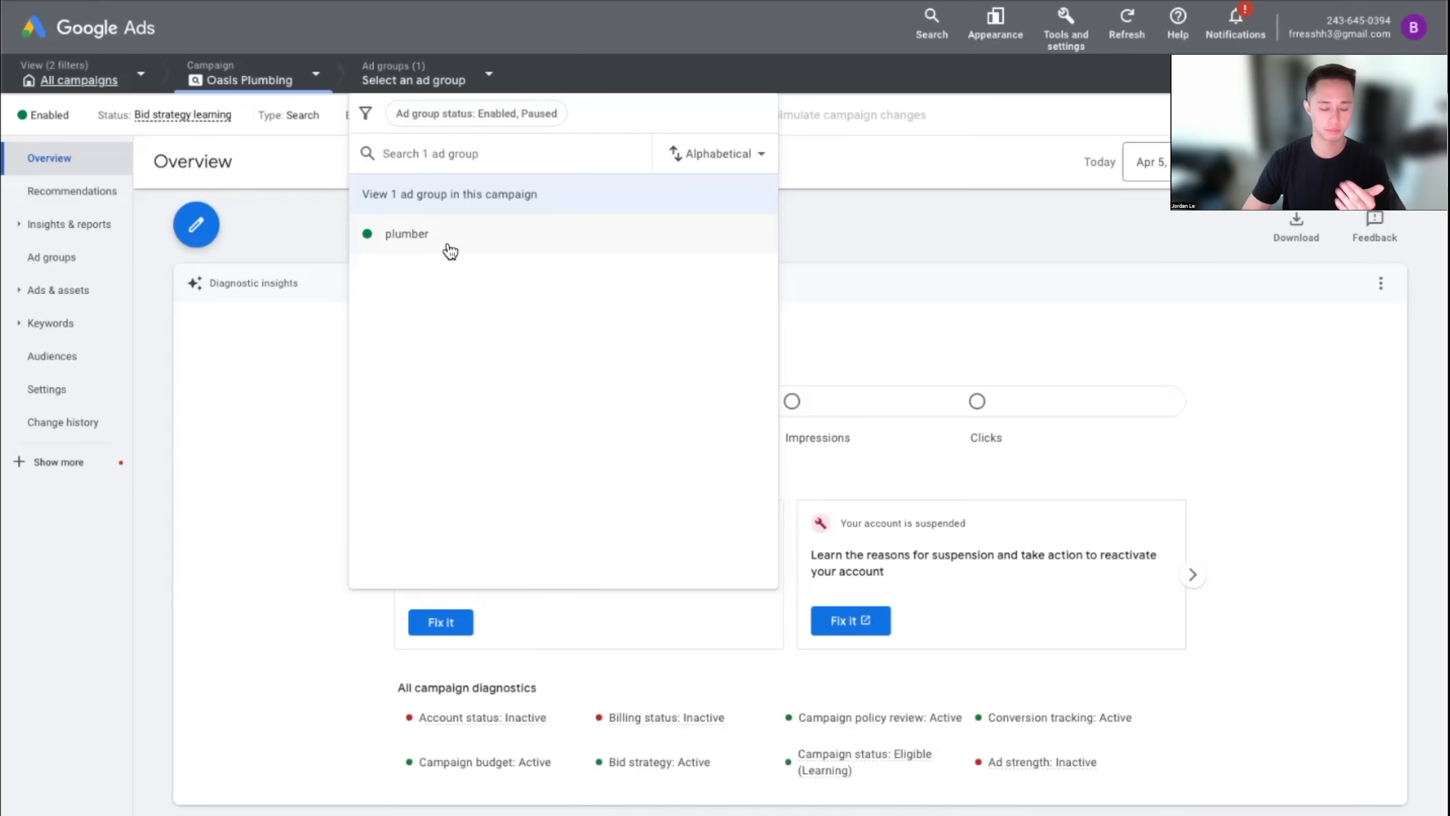
{"action": "left_click", "coordinate": [293, 255]}
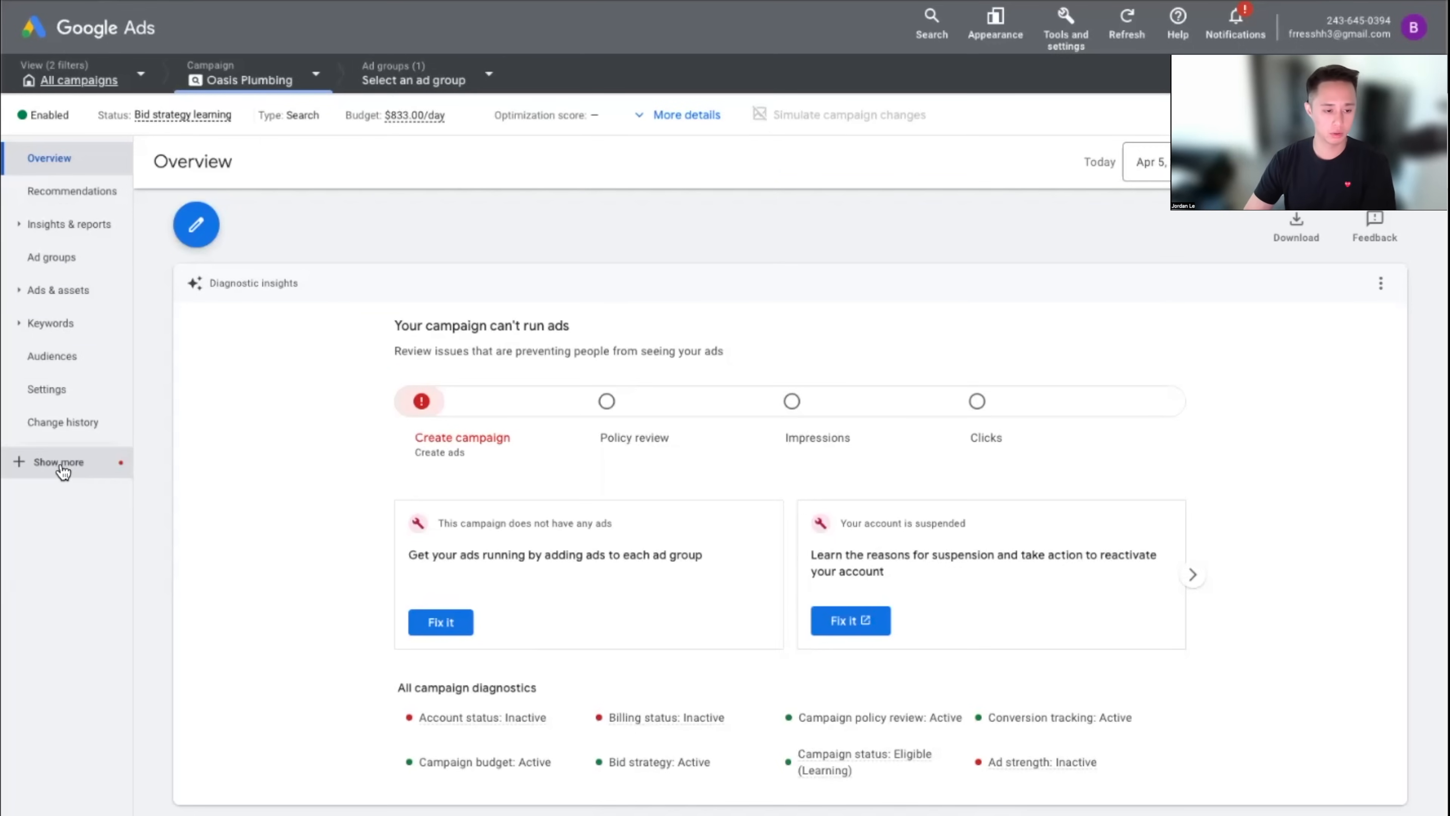
Reveal the extra campaign sections and open the Oasis Plumbing campaign's Settings page
{"action": "left_click", "coordinate": [40, 473]}
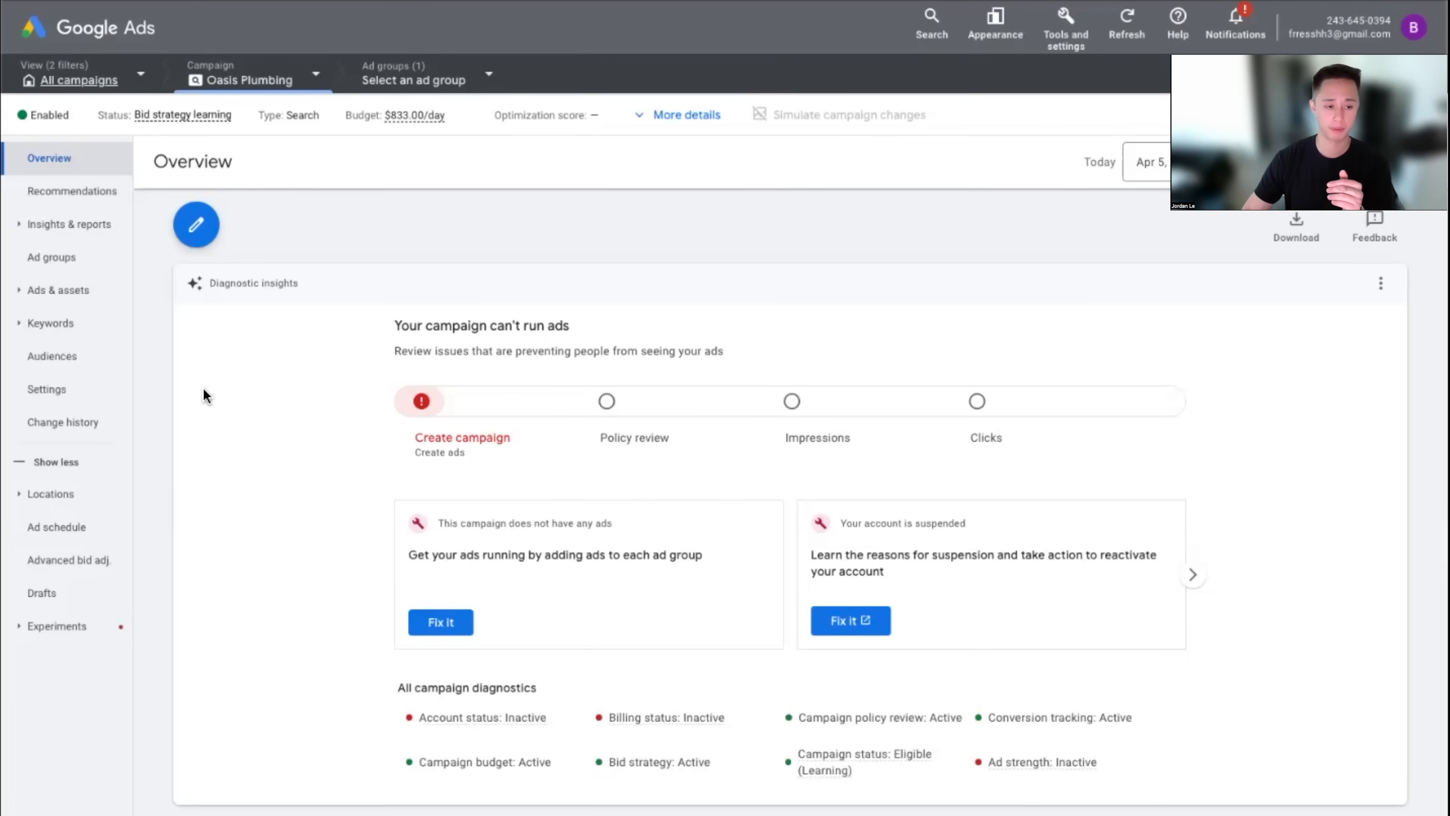
{"action": "left_click", "coordinate": [71, 389]}
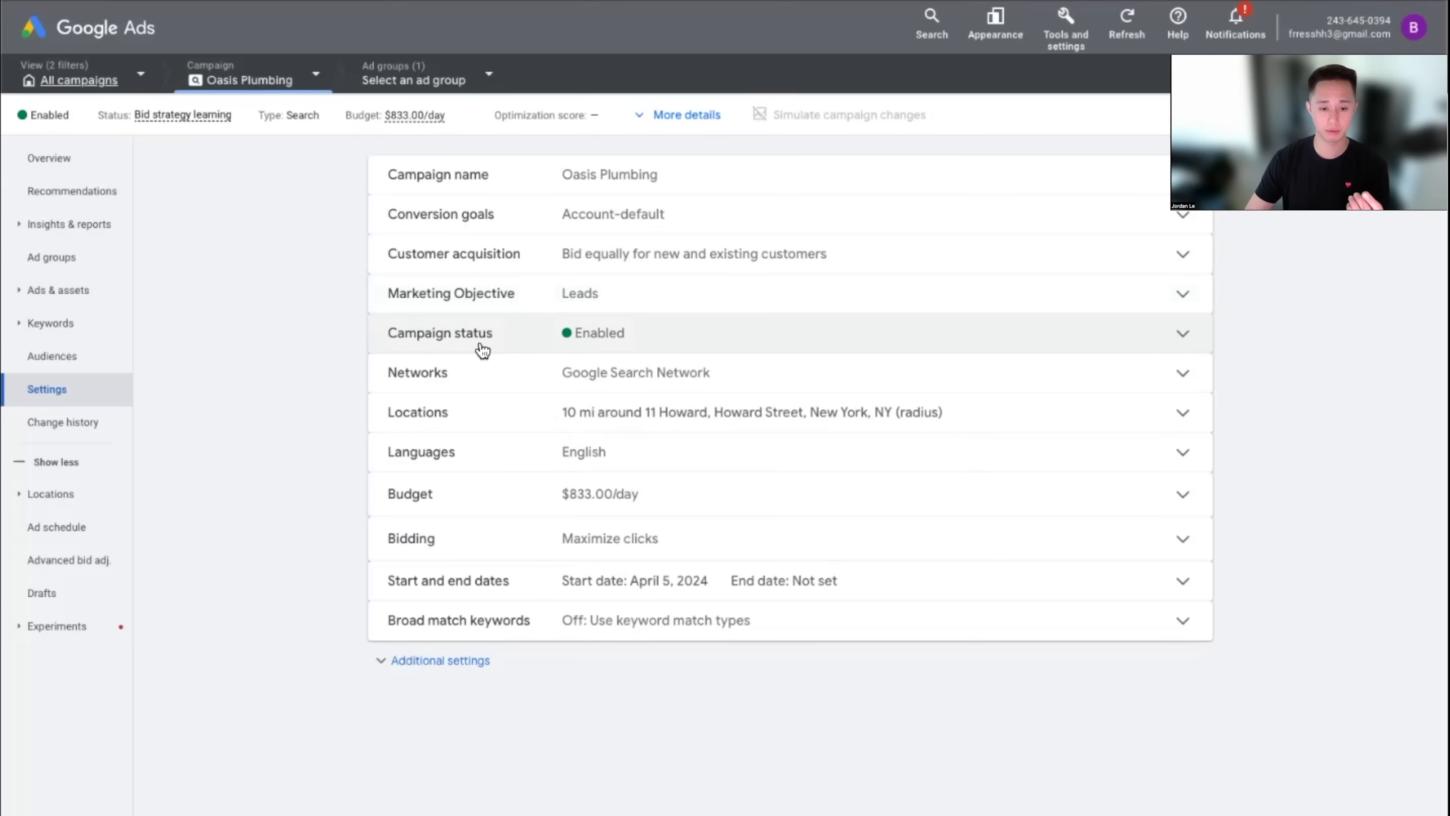
Check the Networks setting without changes, then open Bidding showing Maximize clicks
{"action": "left_click", "coordinate": [485, 381]}
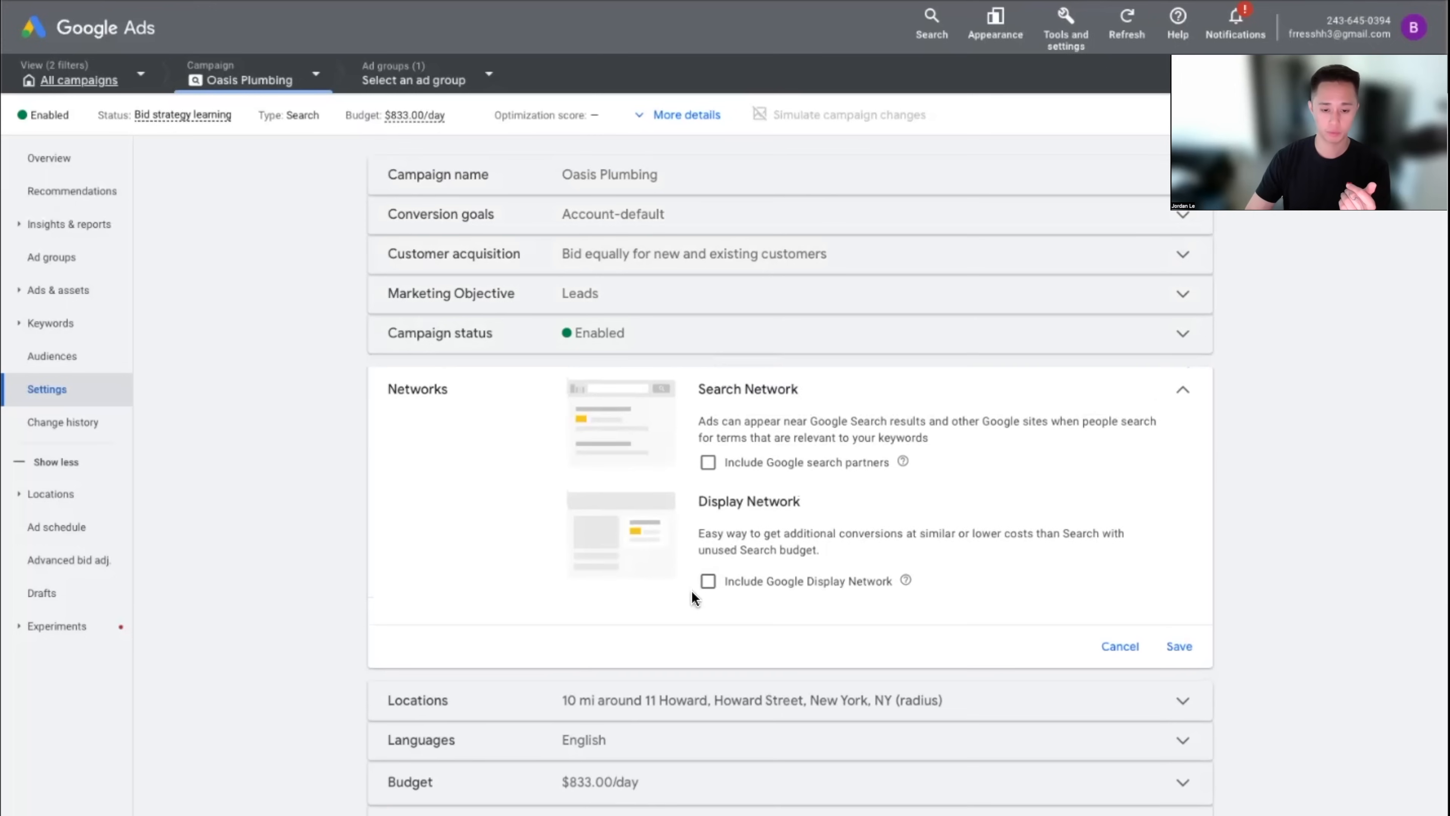
{"action": "left_click", "coordinate": [1118, 647]}
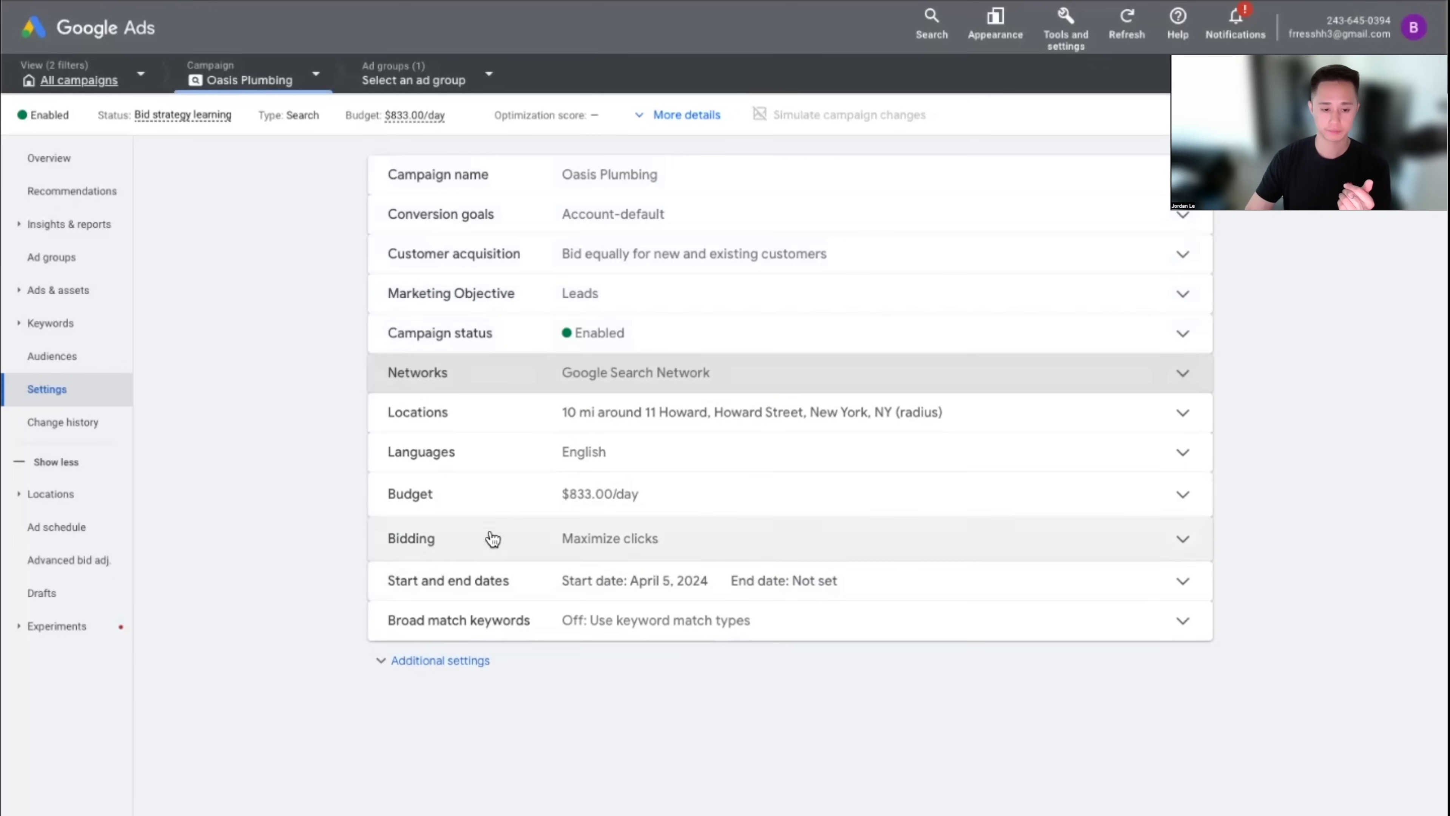
{"action": "left_click", "coordinate": [612, 554]}
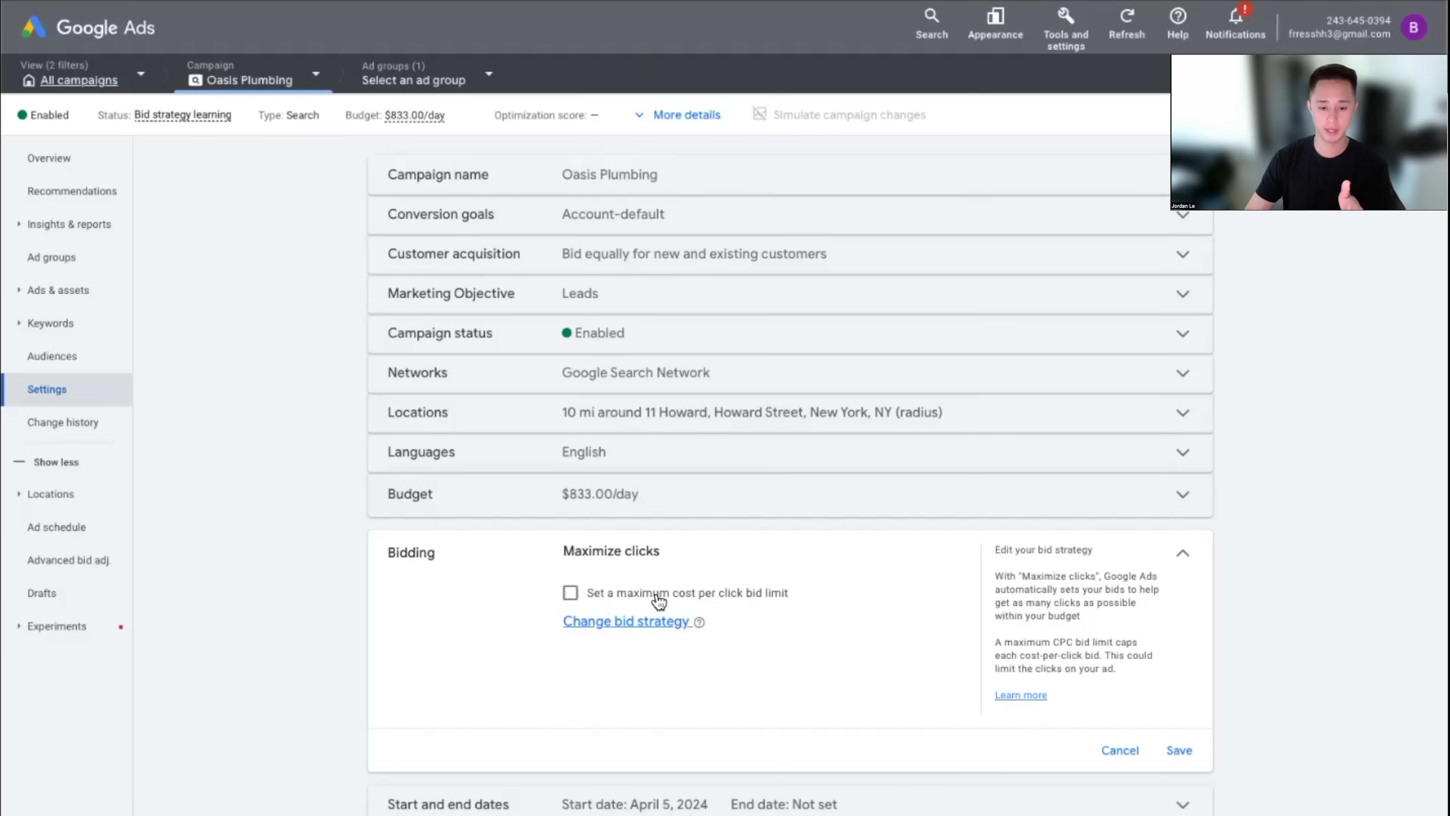
Keep Maximize clicks without a maximum CPC bid limit and bring up the bid strategy options
{"action": "left_click_drag", "start_coordinate": [557, 550], "coordinate": [665, 557]}
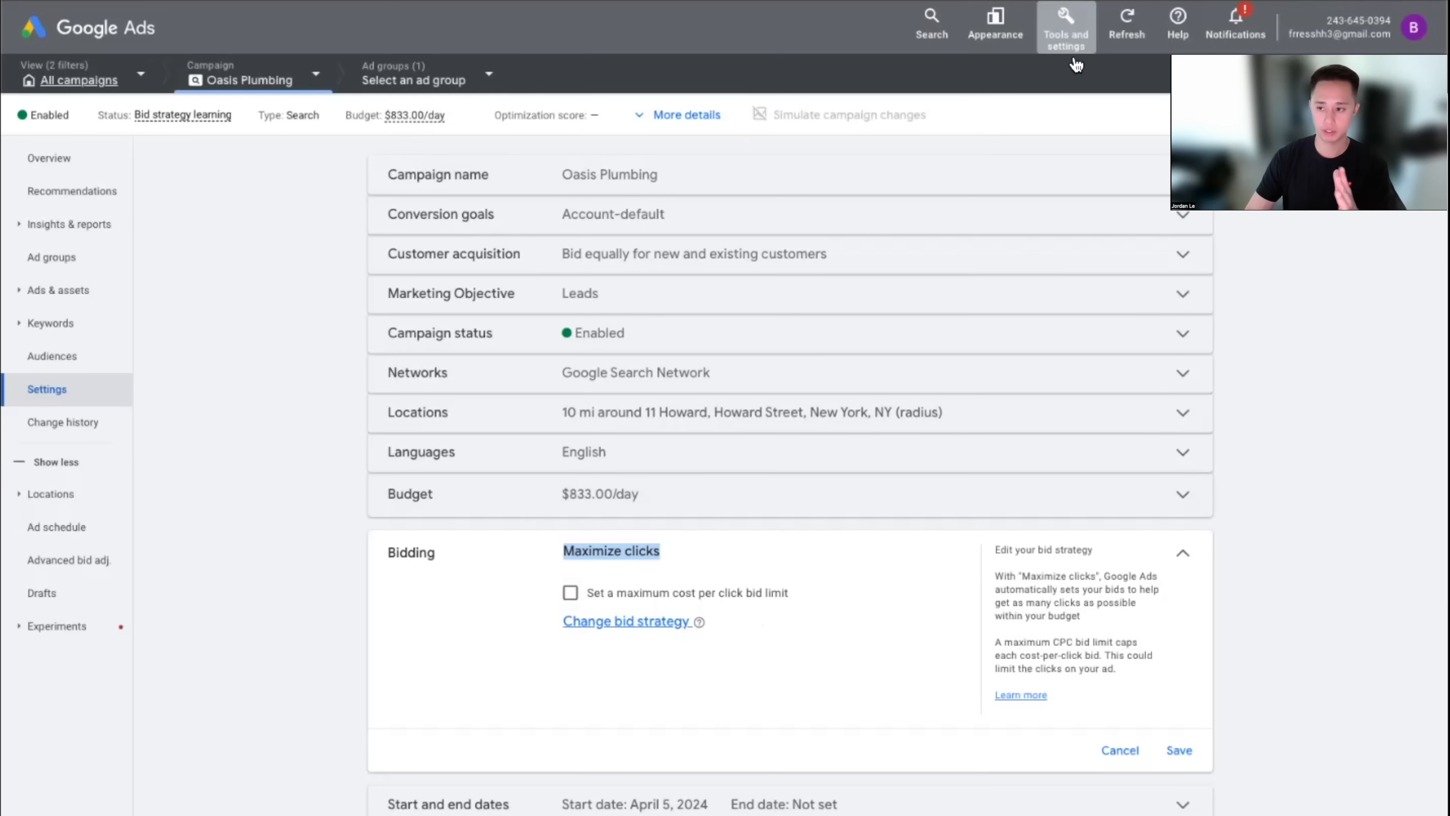
{"action": "left_click", "coordinate": [570, 592]}
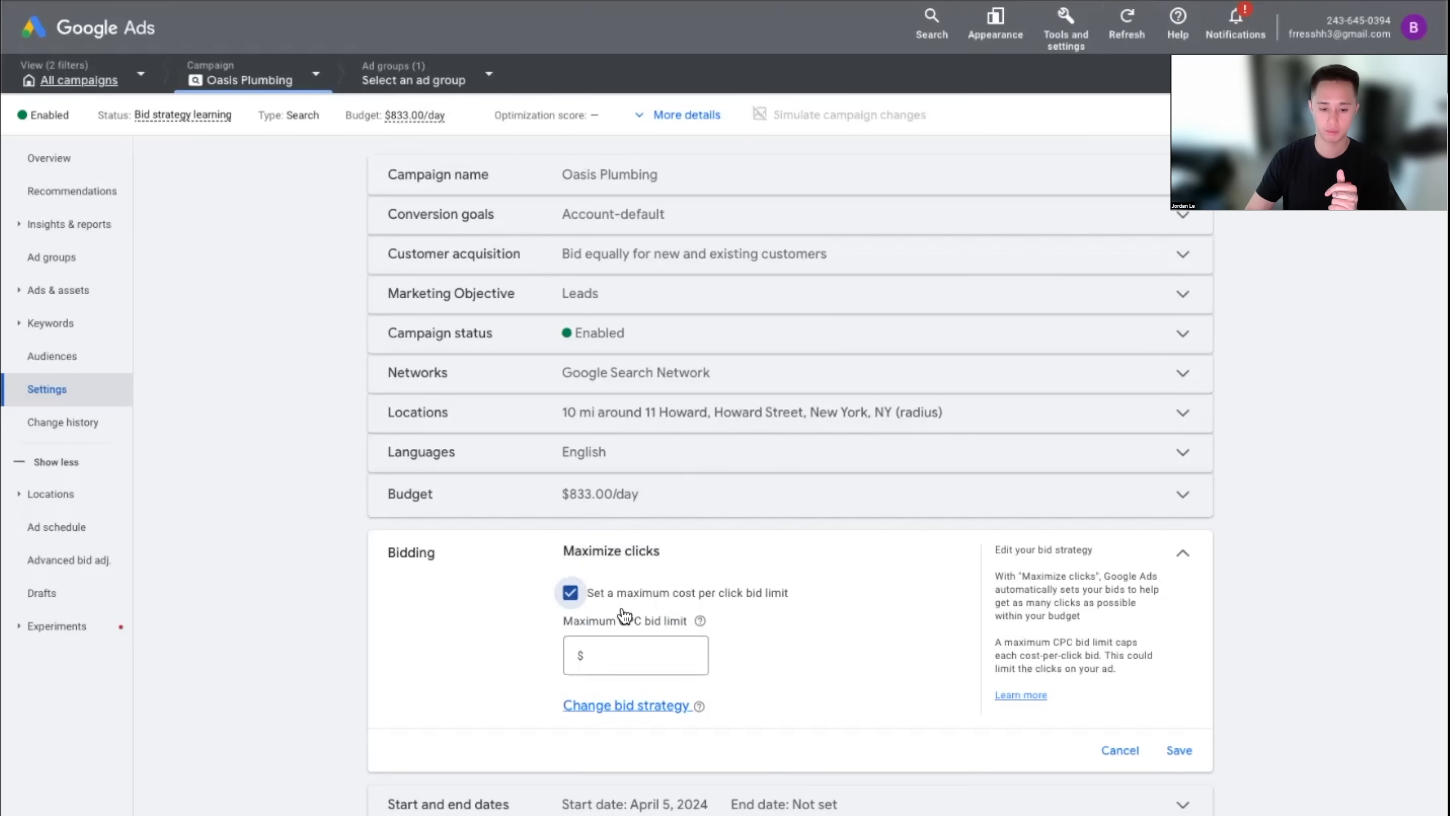
{"action": "left_click", "coordinate": [611, 594]}
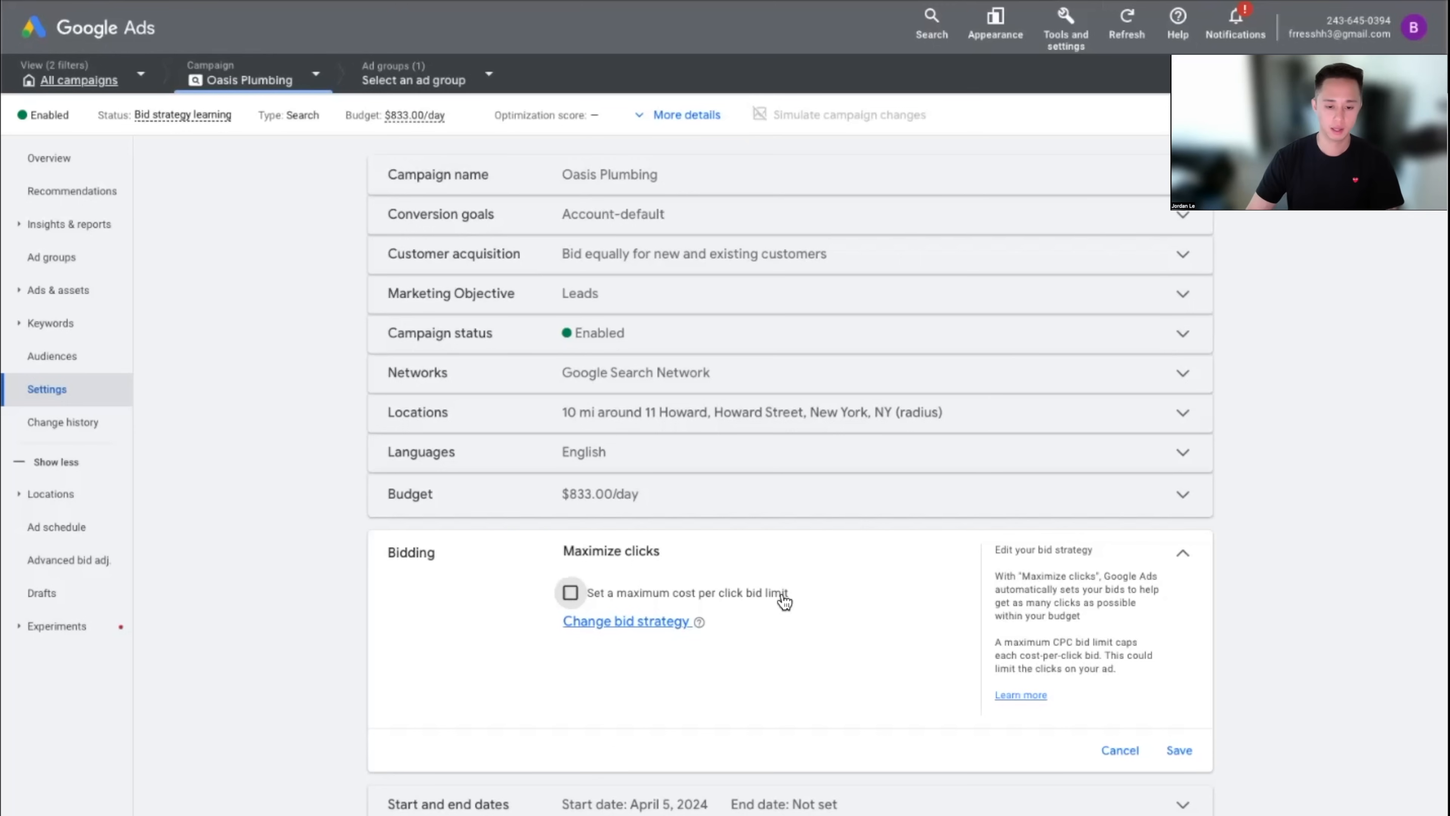
{"action": "left_click", "coordinate": [651, 623]}
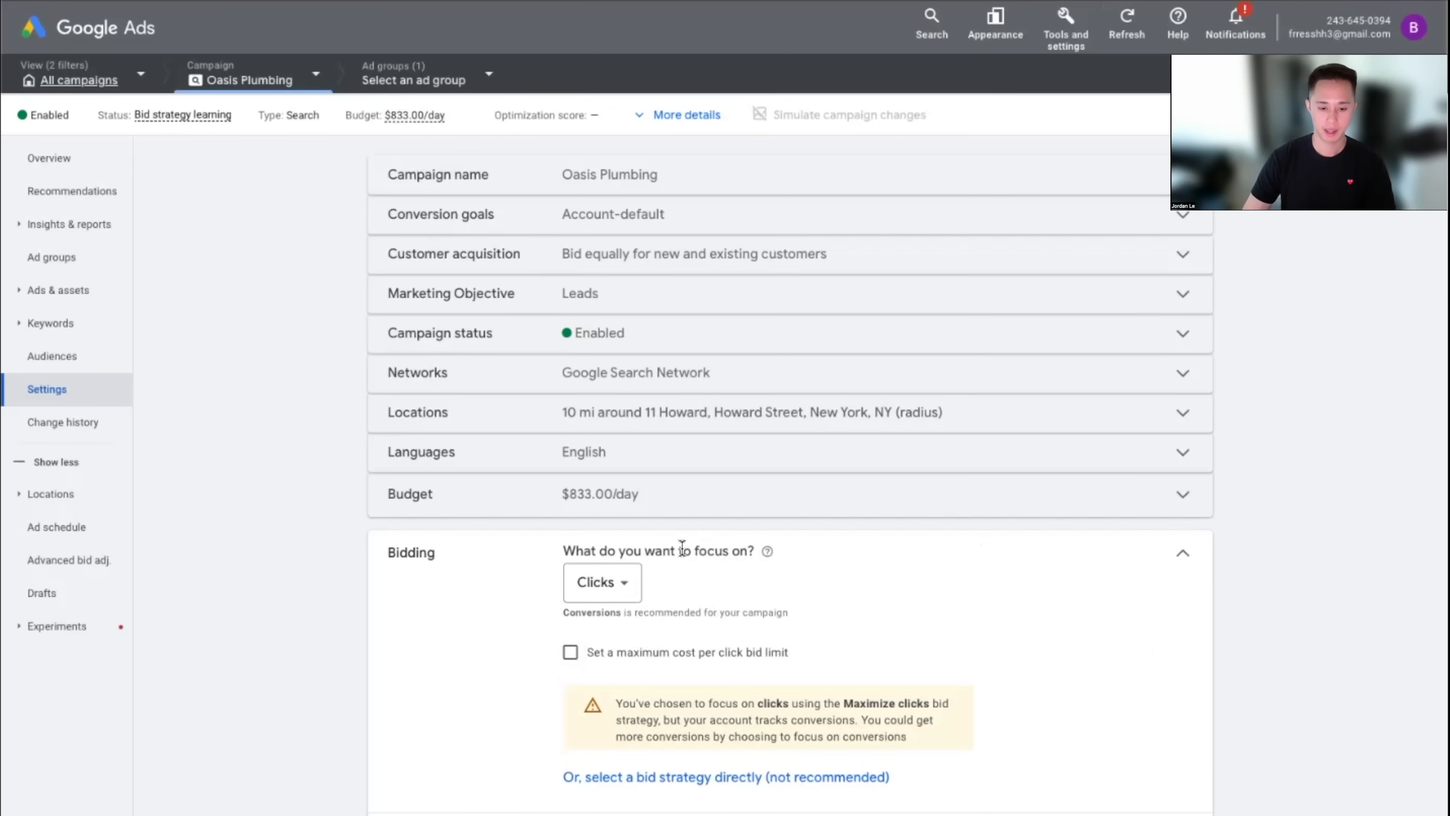
Keep the Clicks focus, select Manual CPC directly as the bid strategy, and turn off Enhanced CPC
{"action": "left_click", "coordinate": [614, 592]}
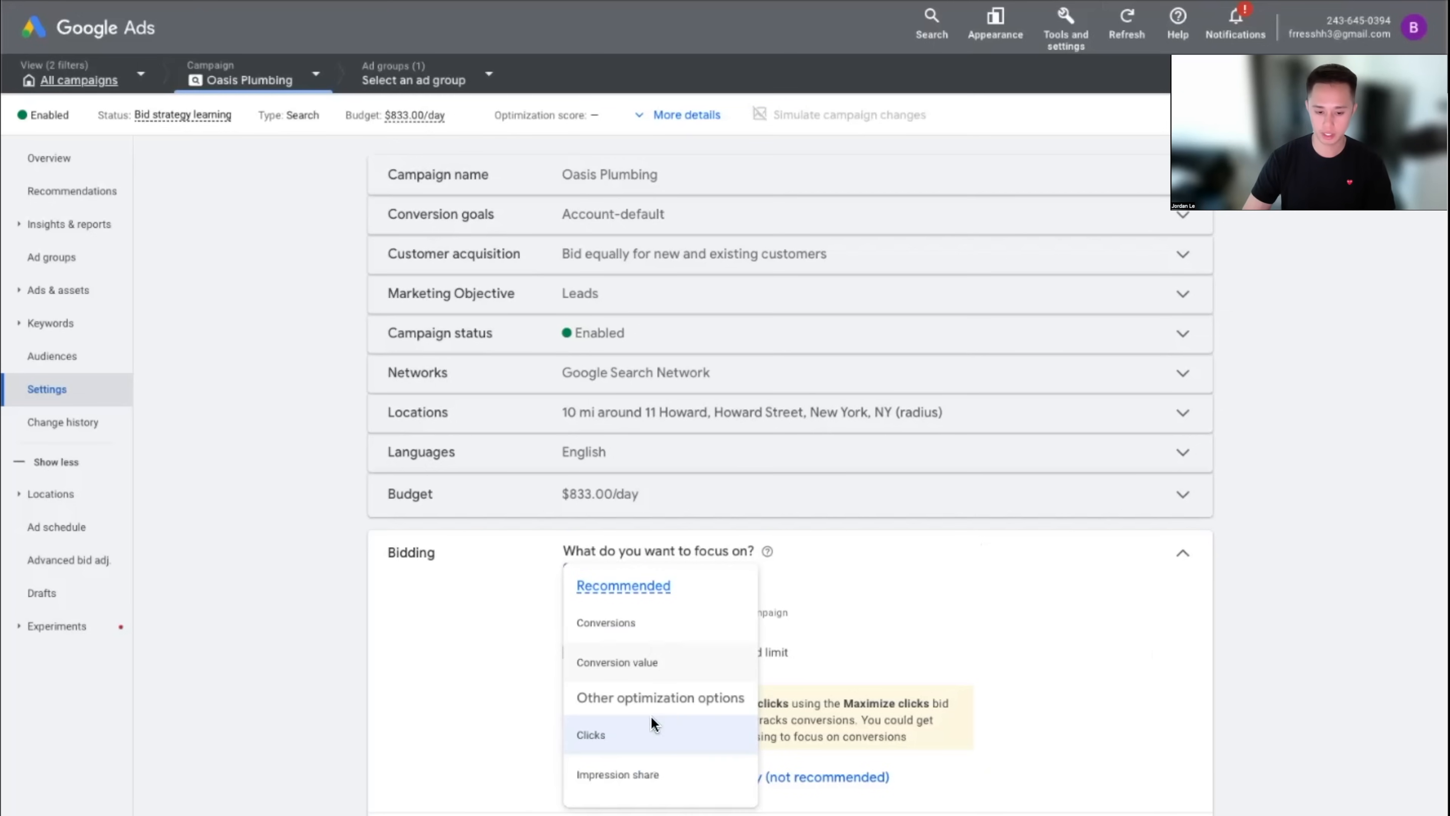
{"action": "left_click", "coordinate": [468, 676]}
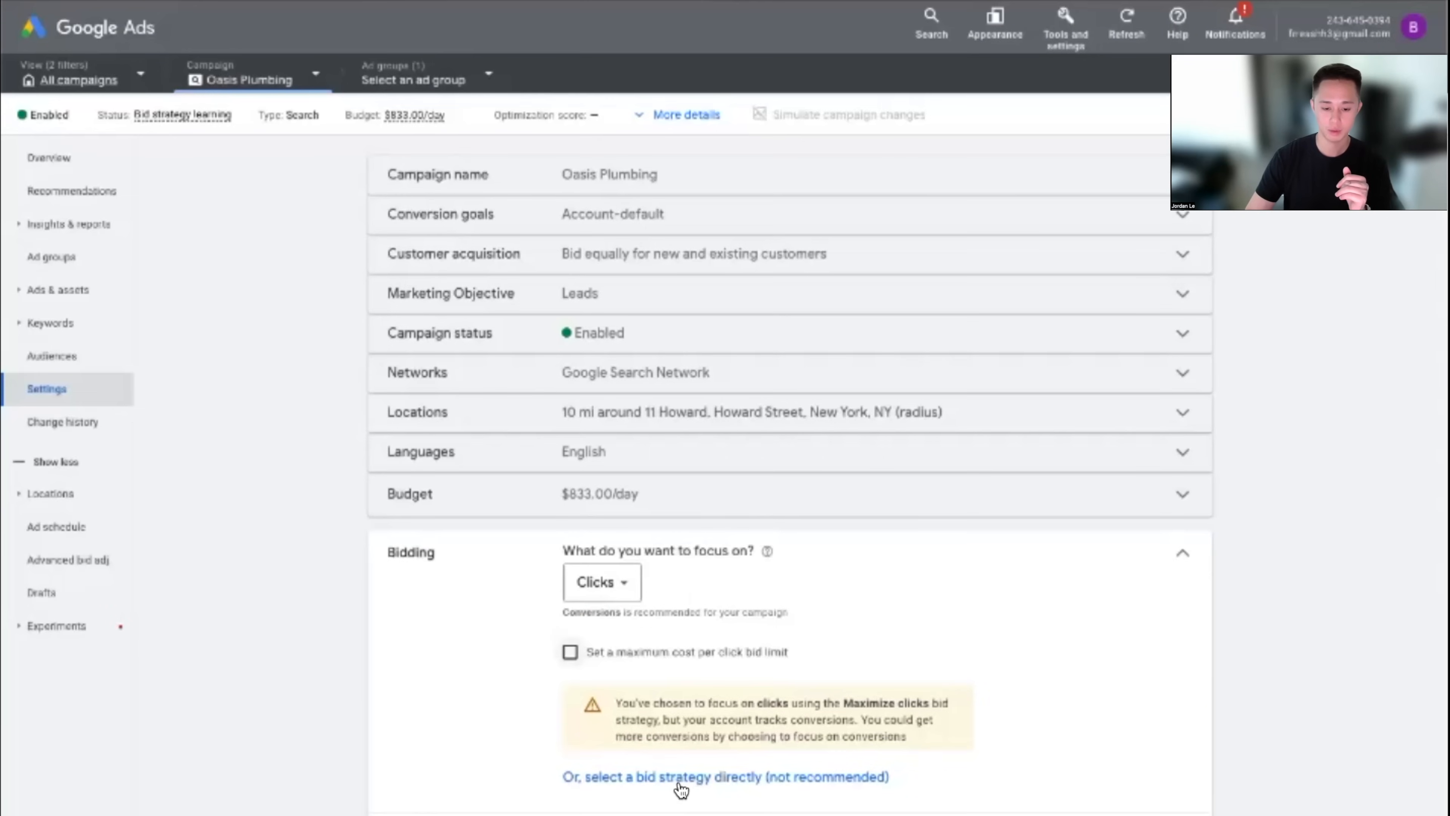
{"action": "left_click", "coordinate": [479, 531]}
{"action": "left_click", "coordinate": [733, 603]}
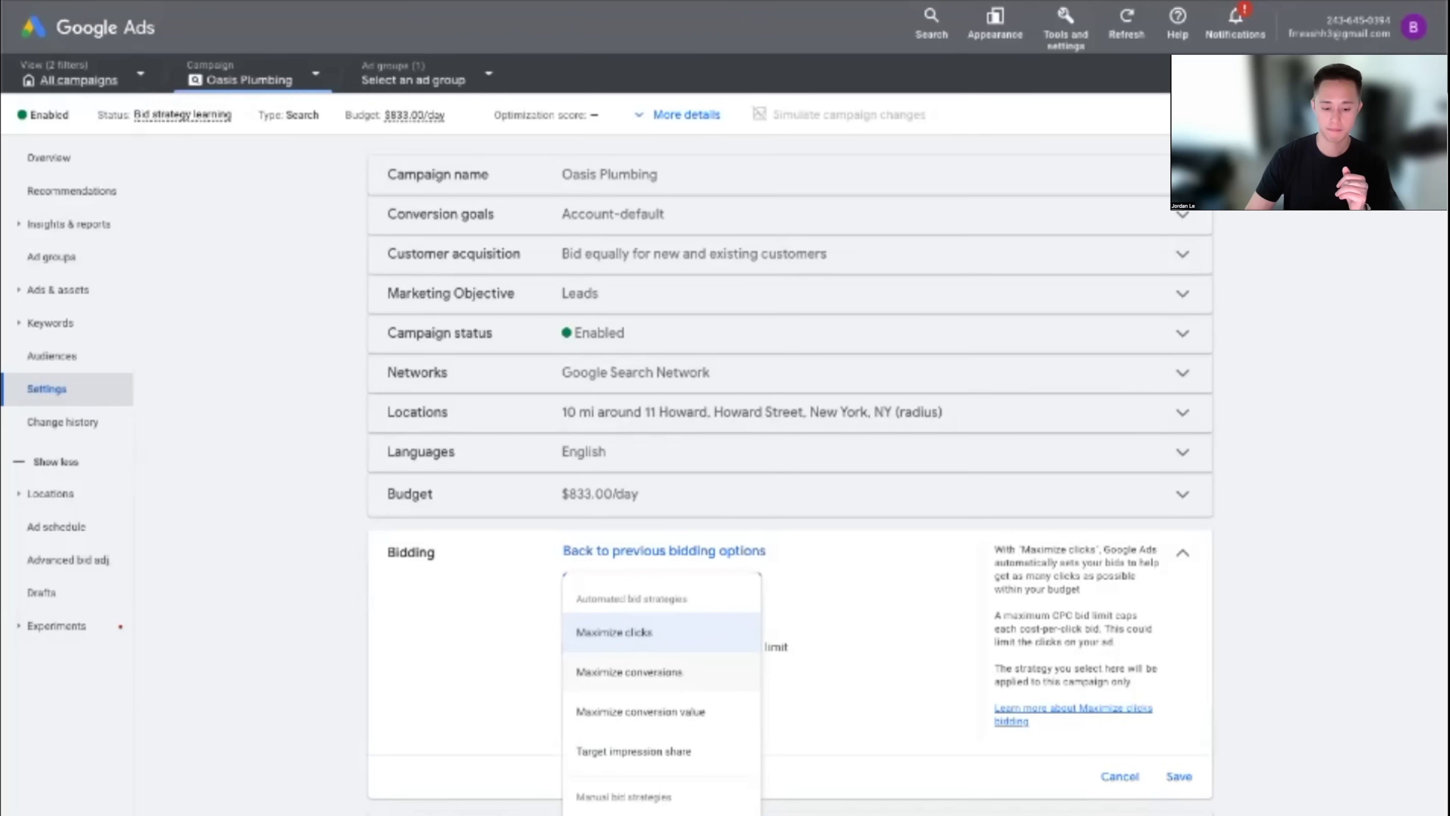
{"action": "left_click", "coordinate": [661, 814]}
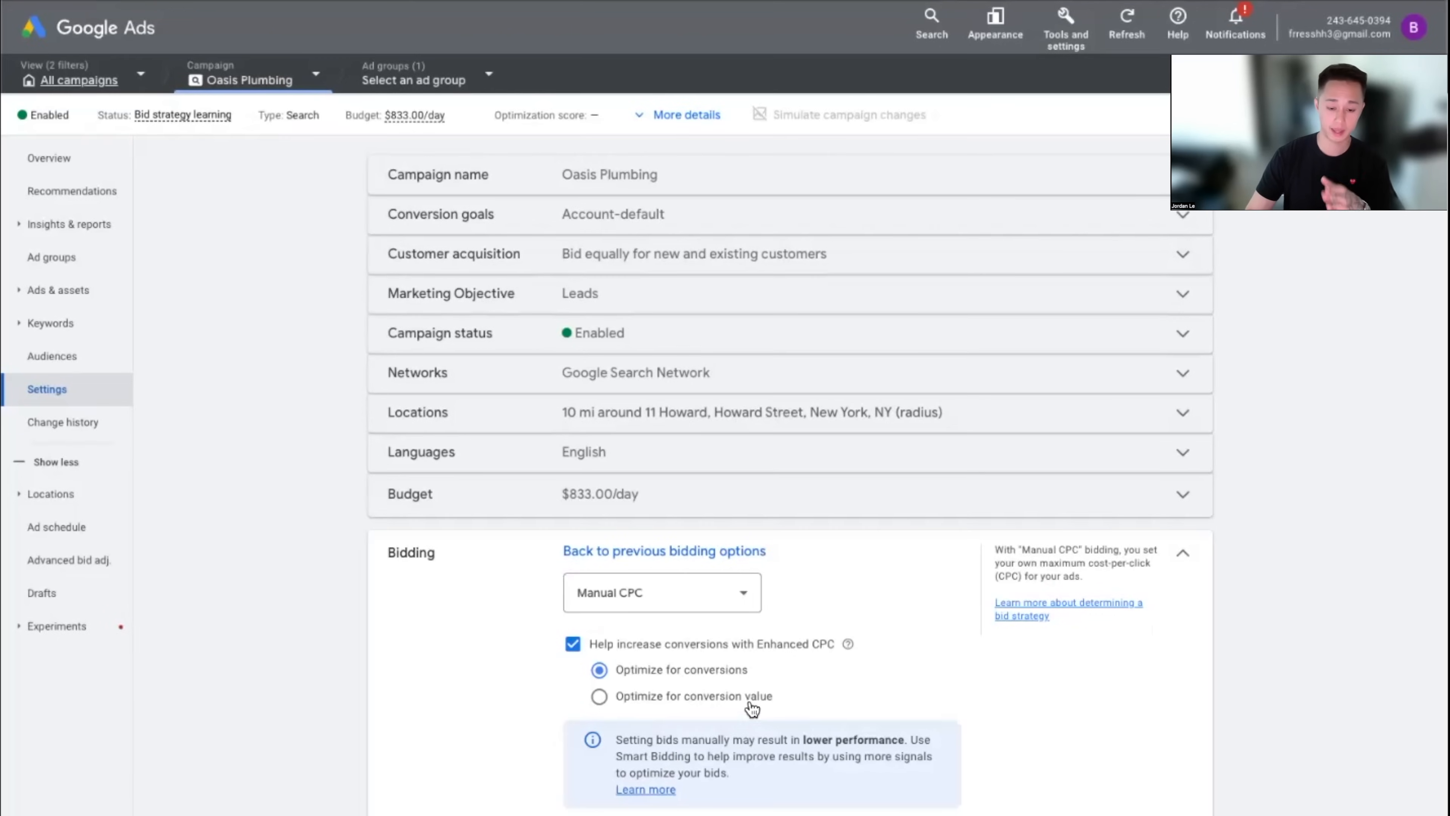
{"action": "left_click", "coordinate": [572, 644]}
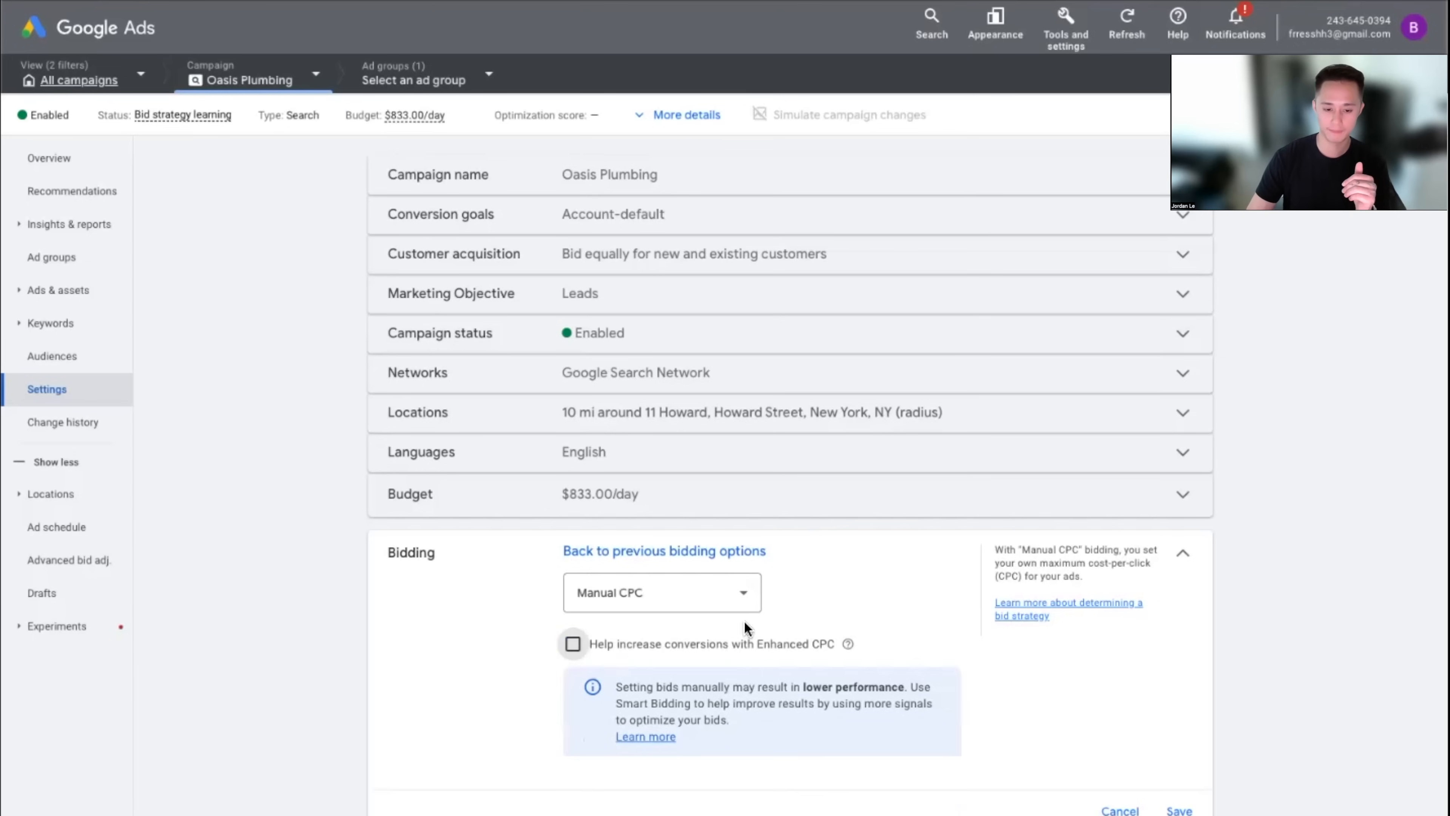
{"action": "left_click", "coordinate": [745, 600]}
{"action": "left_click", "coordinate": [774, 624]}
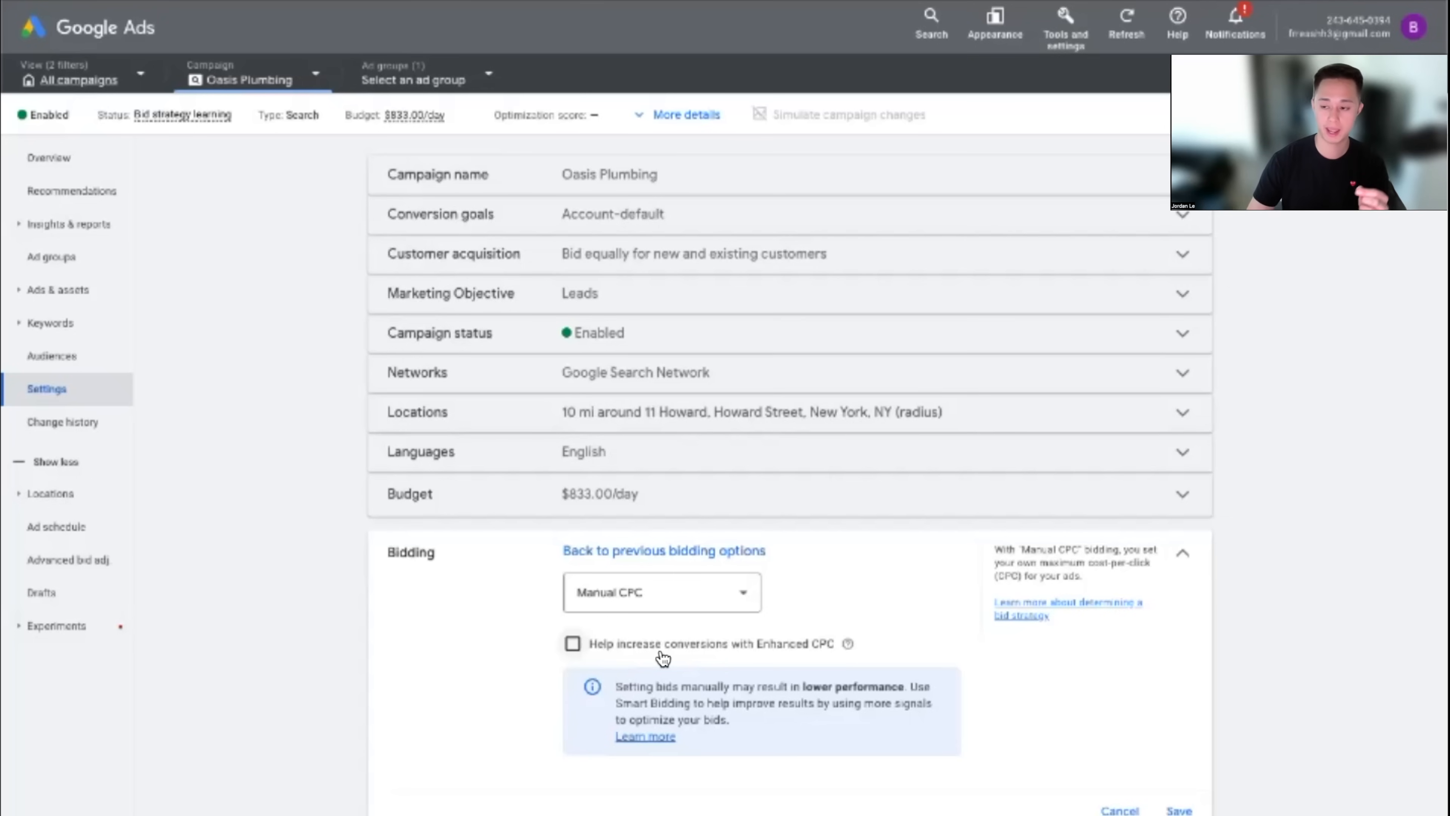
{"action": "left_click", "coordinate": [684, 605]}
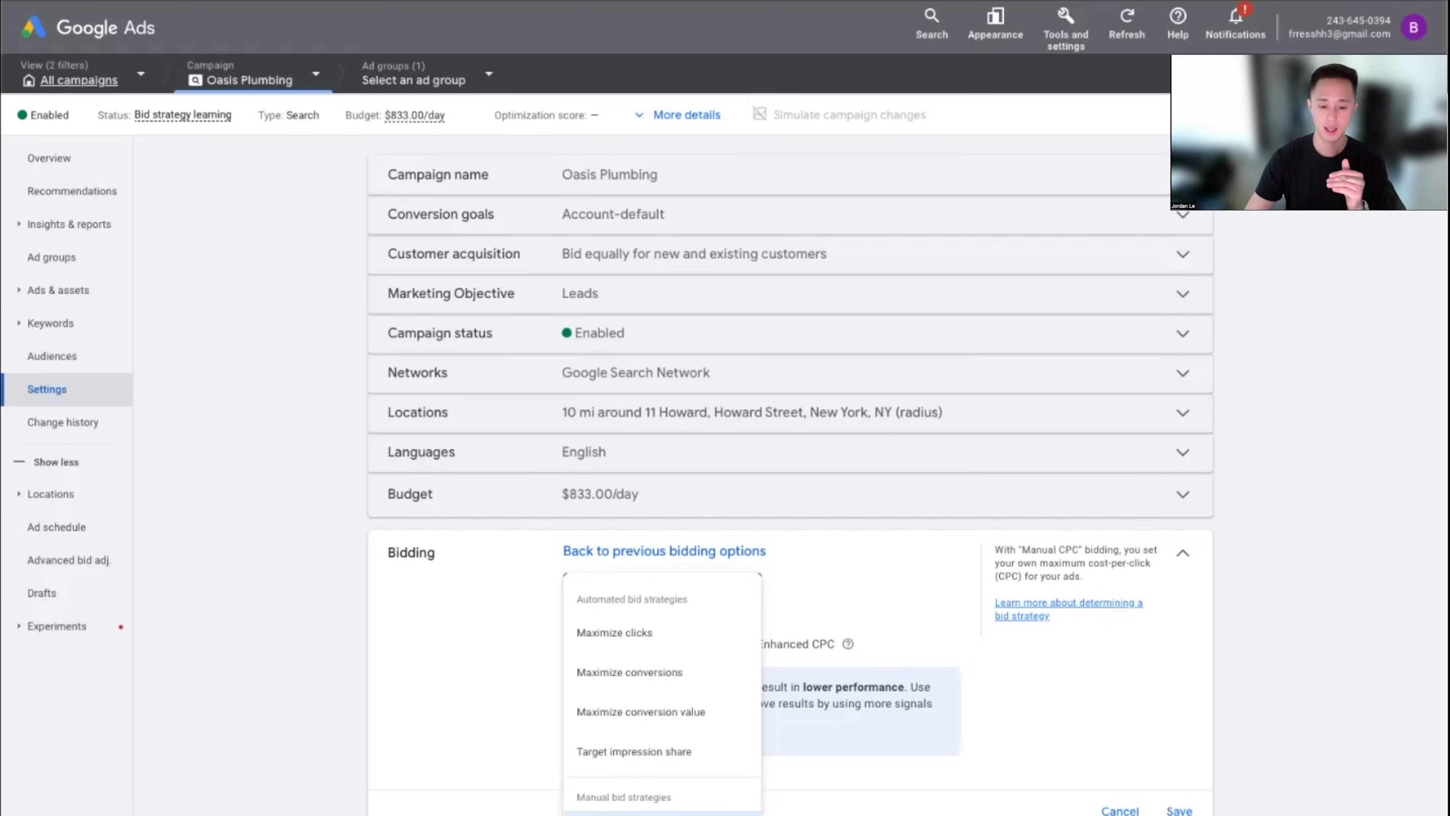
Try Maximize conversions as the bid strategy with a $50.00 target CPA
{"action": "left_click", "coordinate": [634, 681]}
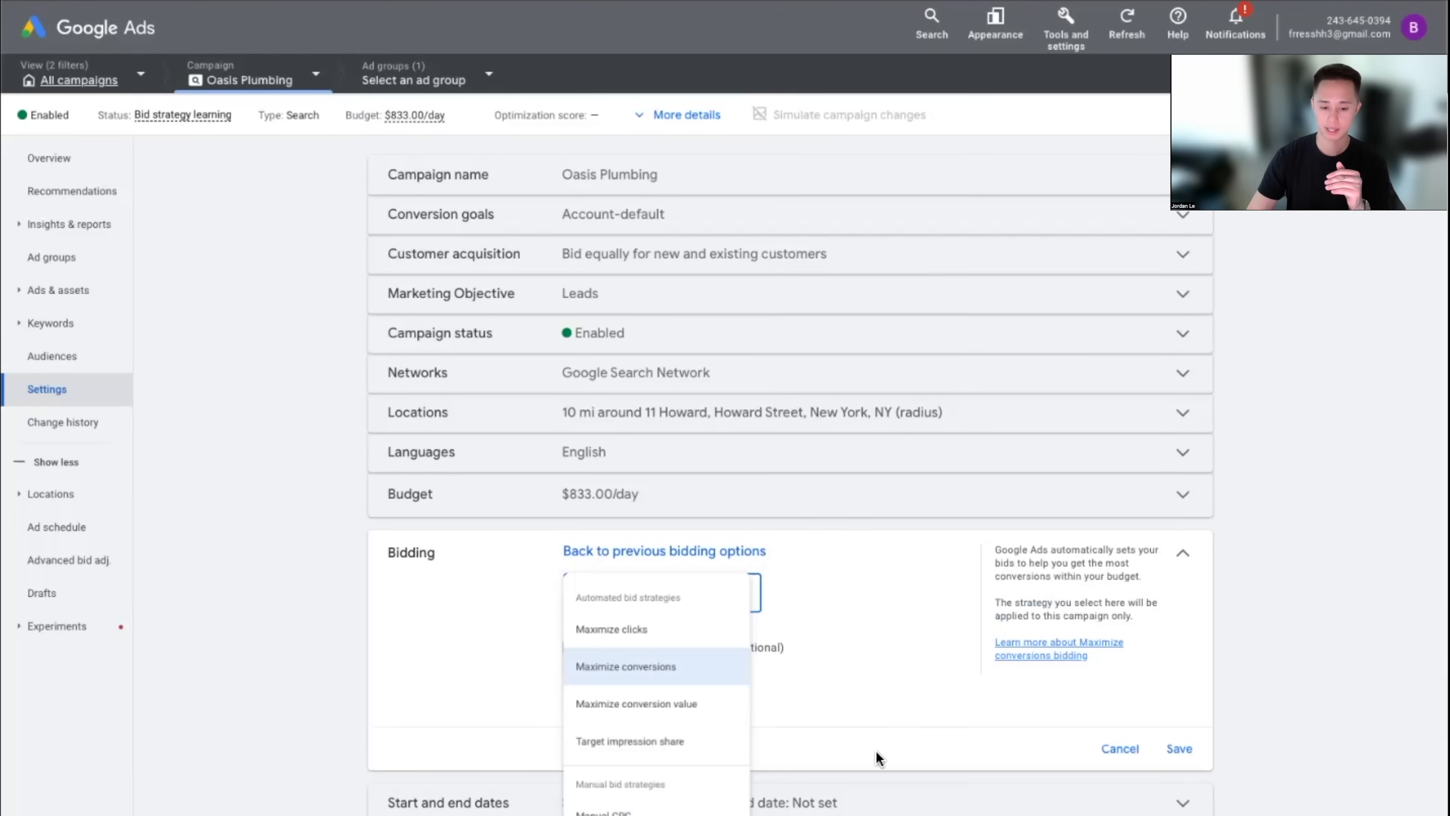
{"action": "left_click", "coordinate": [642, 652]}
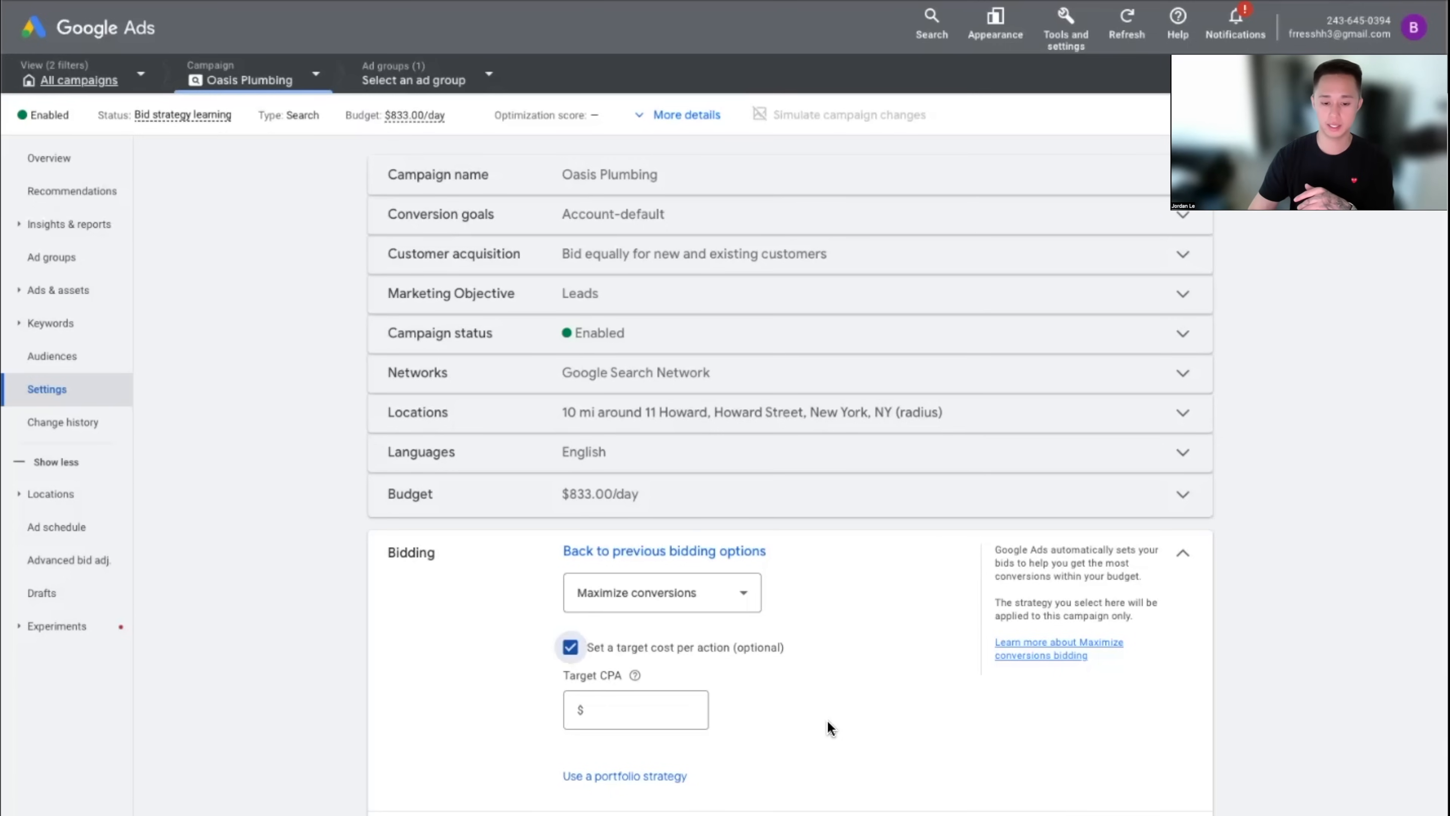
{"action": "left_click", "coordinate": [682, 599]}
{"action": "left_click", "coordinate": [736, 595]}
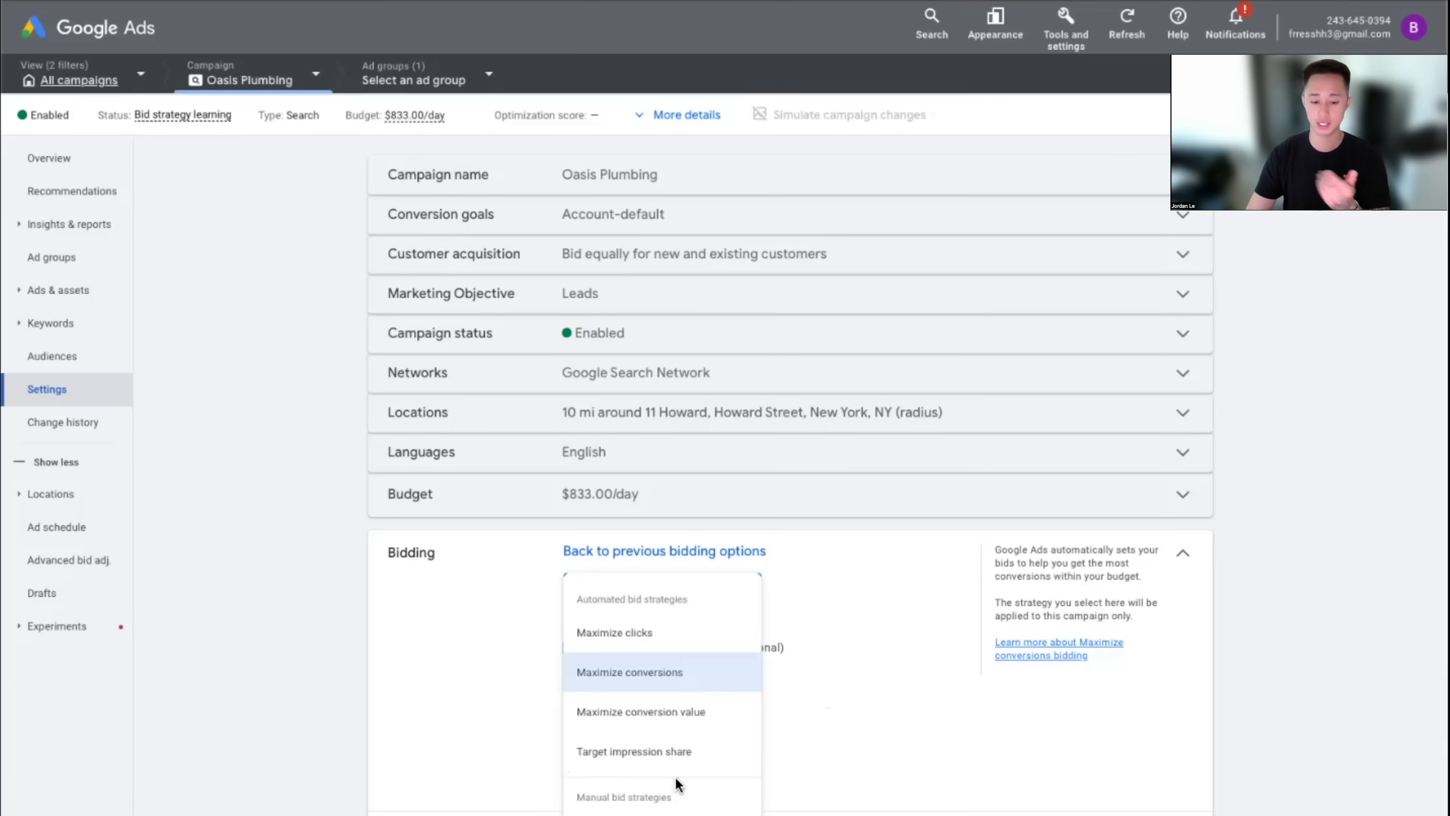
{"action": "left_click", "coordinate": [862, 679]}
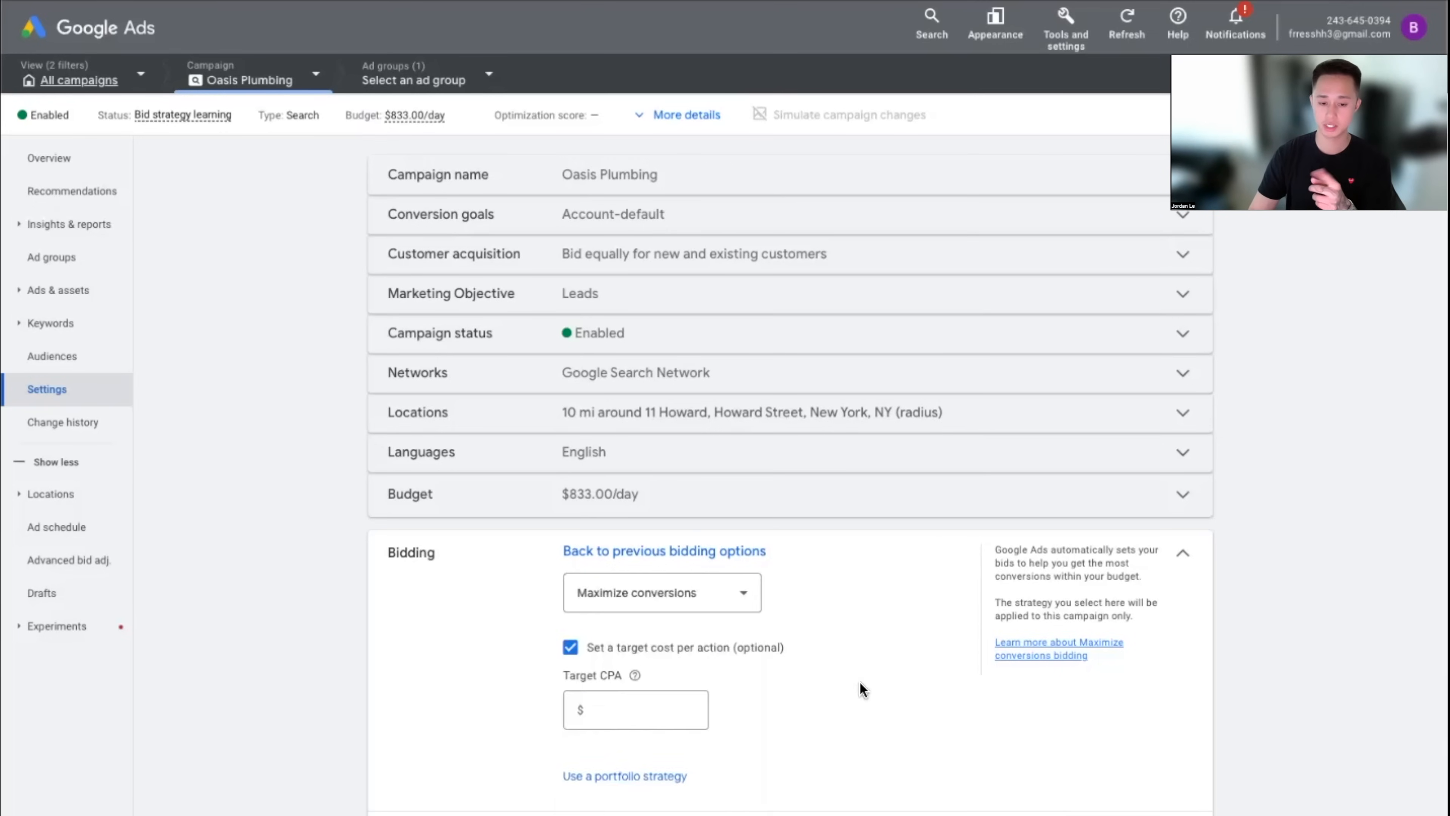
{"action": "left_click", "coordinate": [664, 709]}
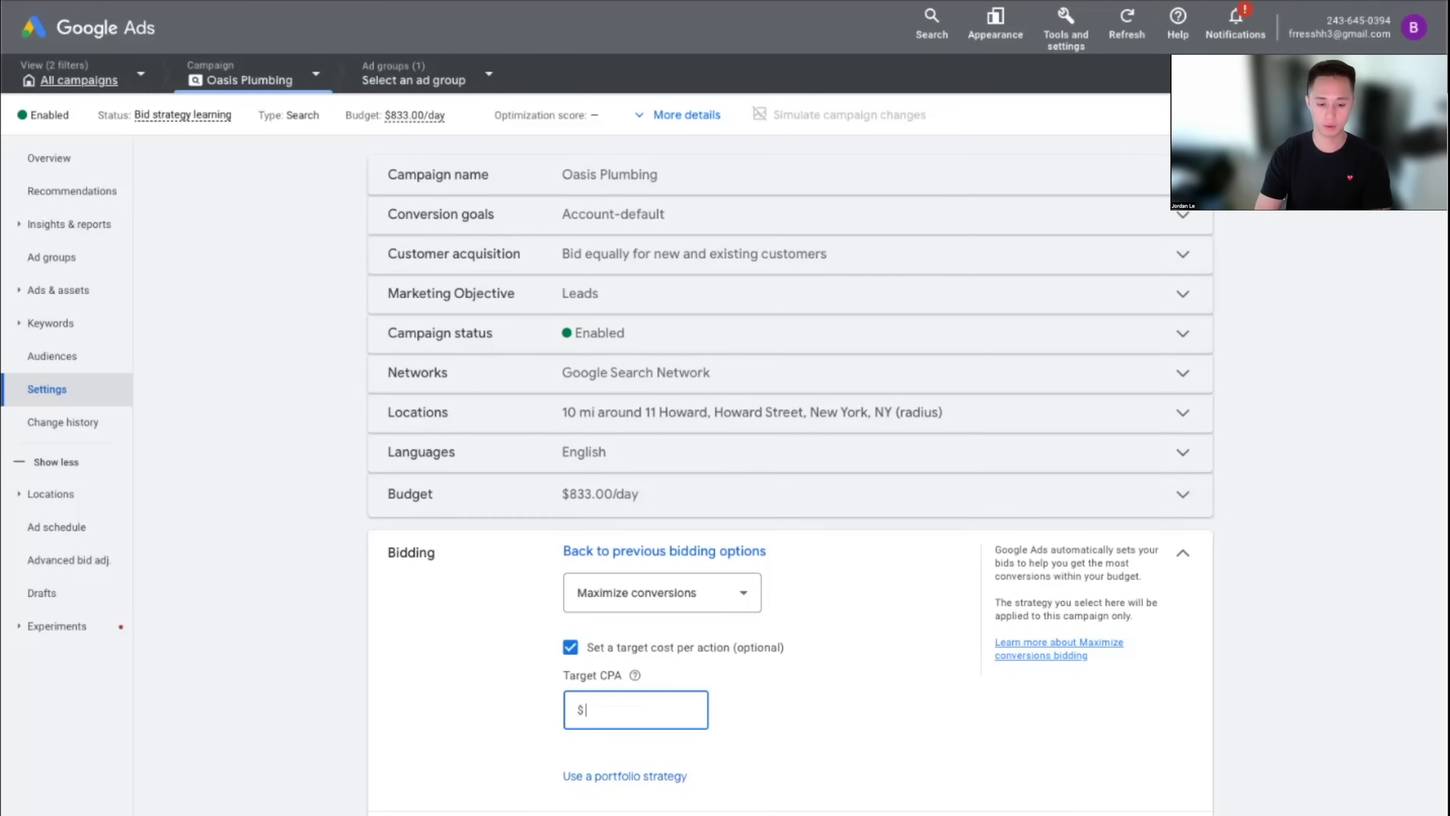
{"action": "type", "text": "50"}
{"action": "left_click", "coordinate": [417, 697]}
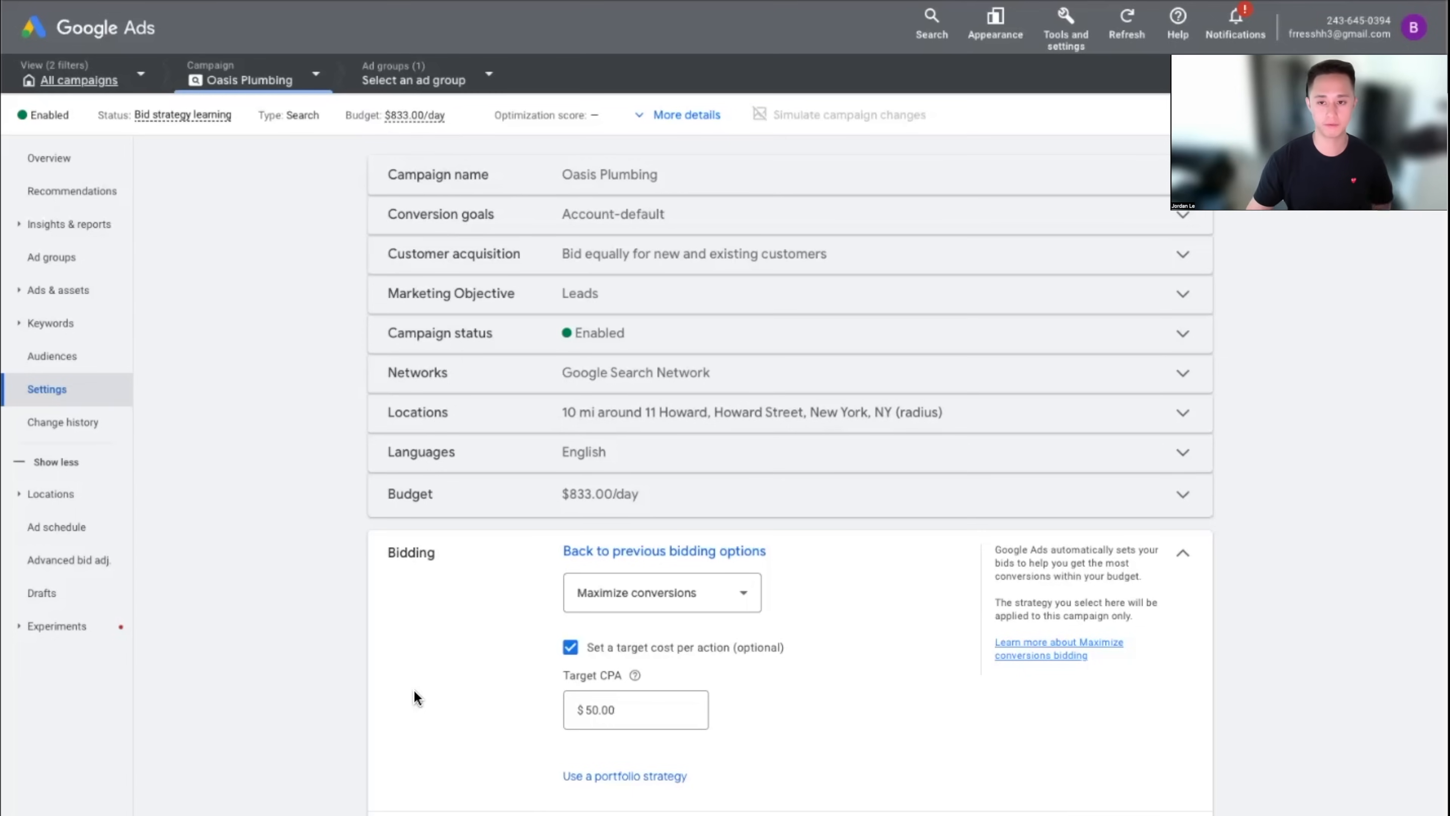
Switch the bid strategy back to Manual CPC and save the bidding
{"action": "left_click", "coordinate": [711, 607]}
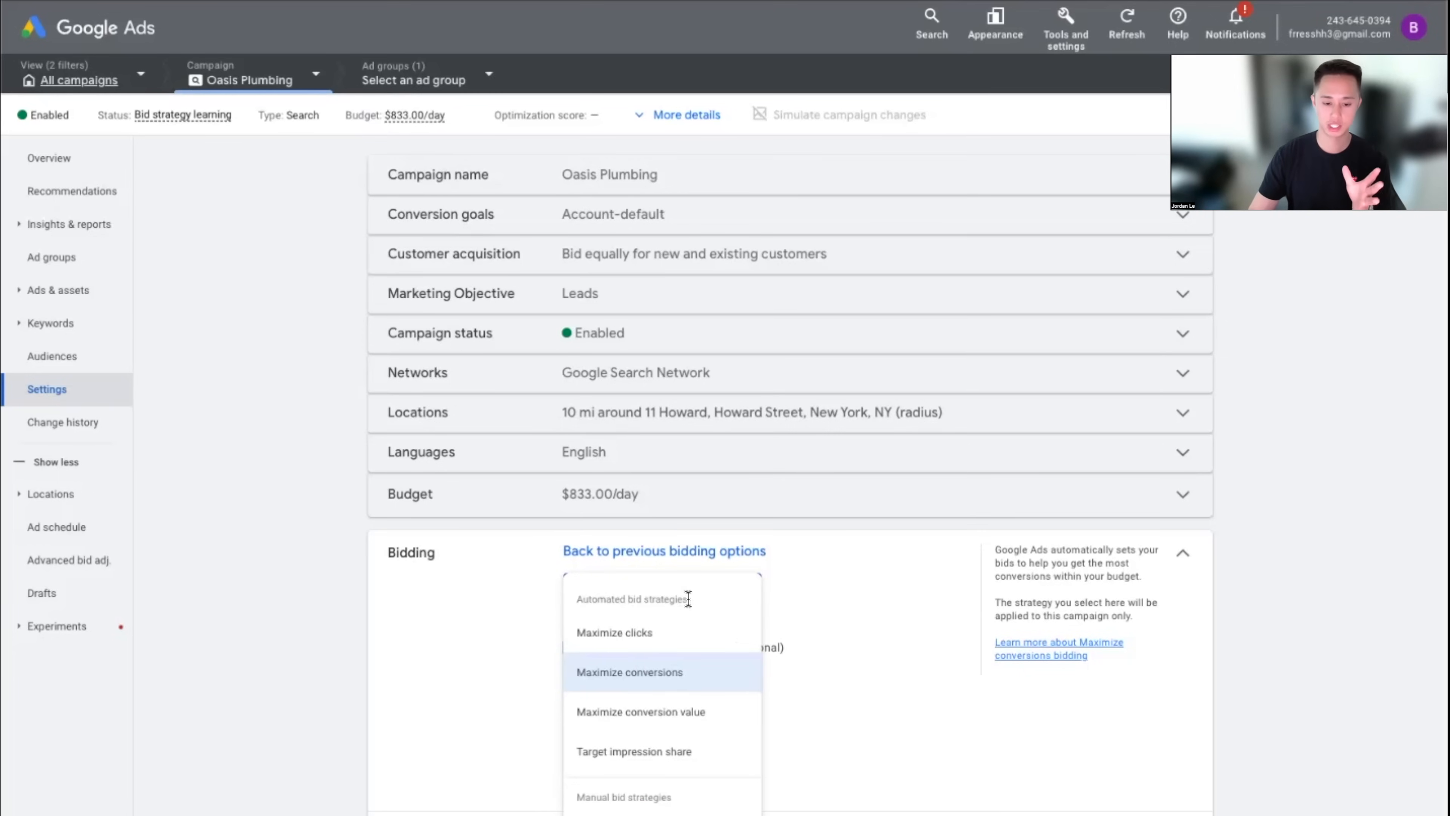
{"action": "left_click", "coordinate": [679, 814]}
{"action": "left_click", "coordinate": [1180, 810]}
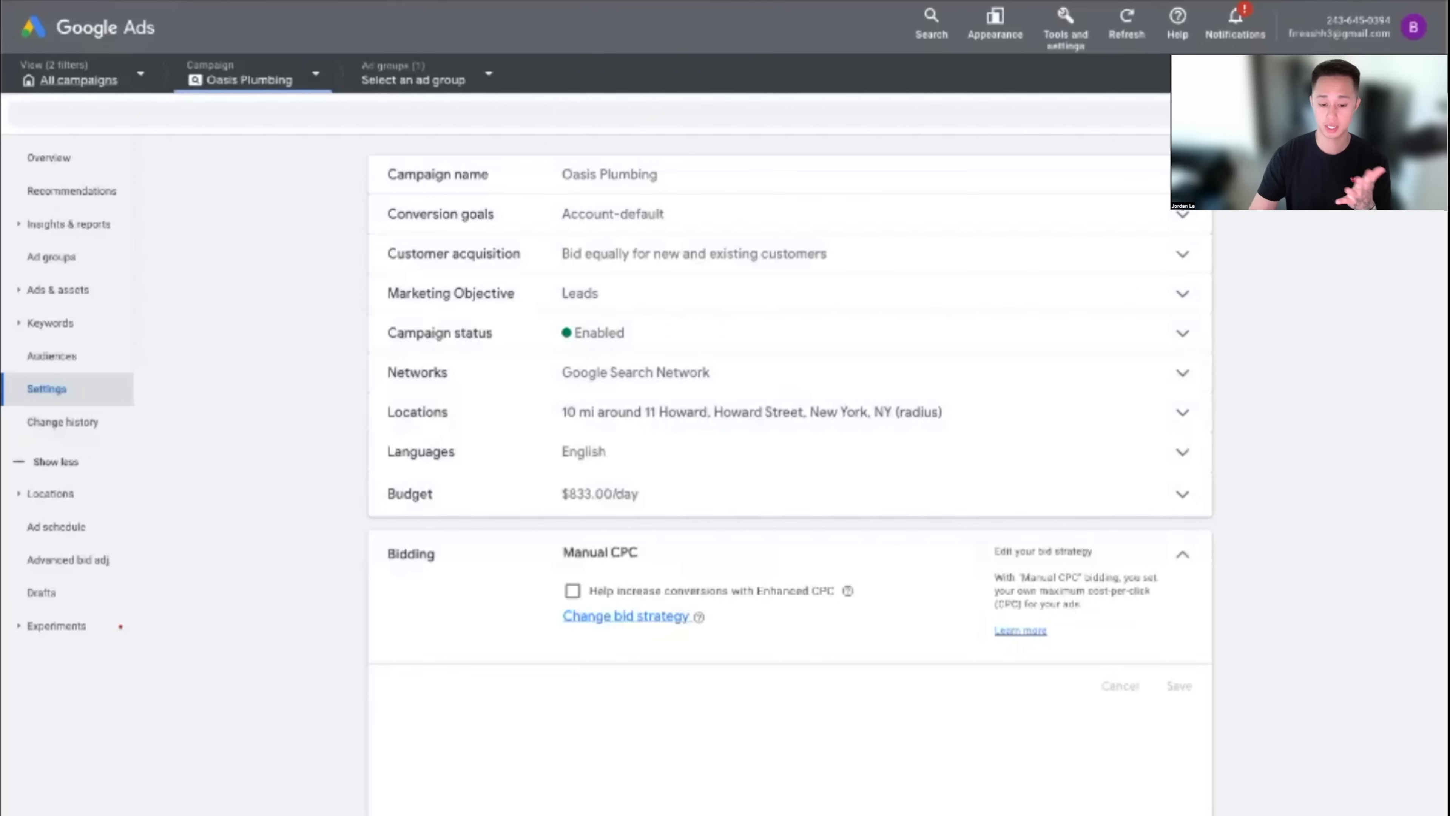
Save the bidding change and edit the ad schedule using a 12-hour clock
{"action": "left_click", "coordinate": [414, 662]}
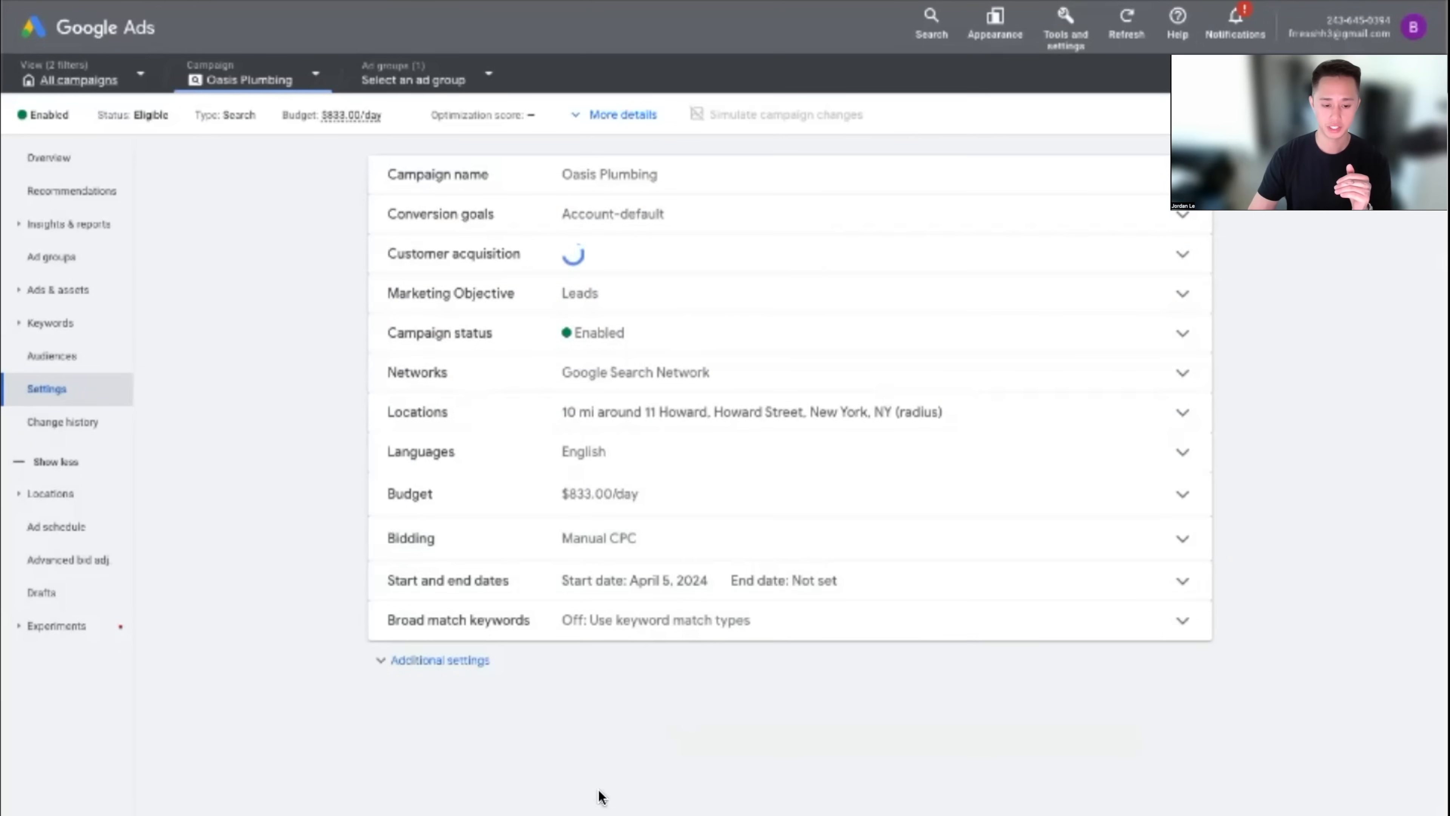
{"action": "left_click", "coordinate": [451, 662]}
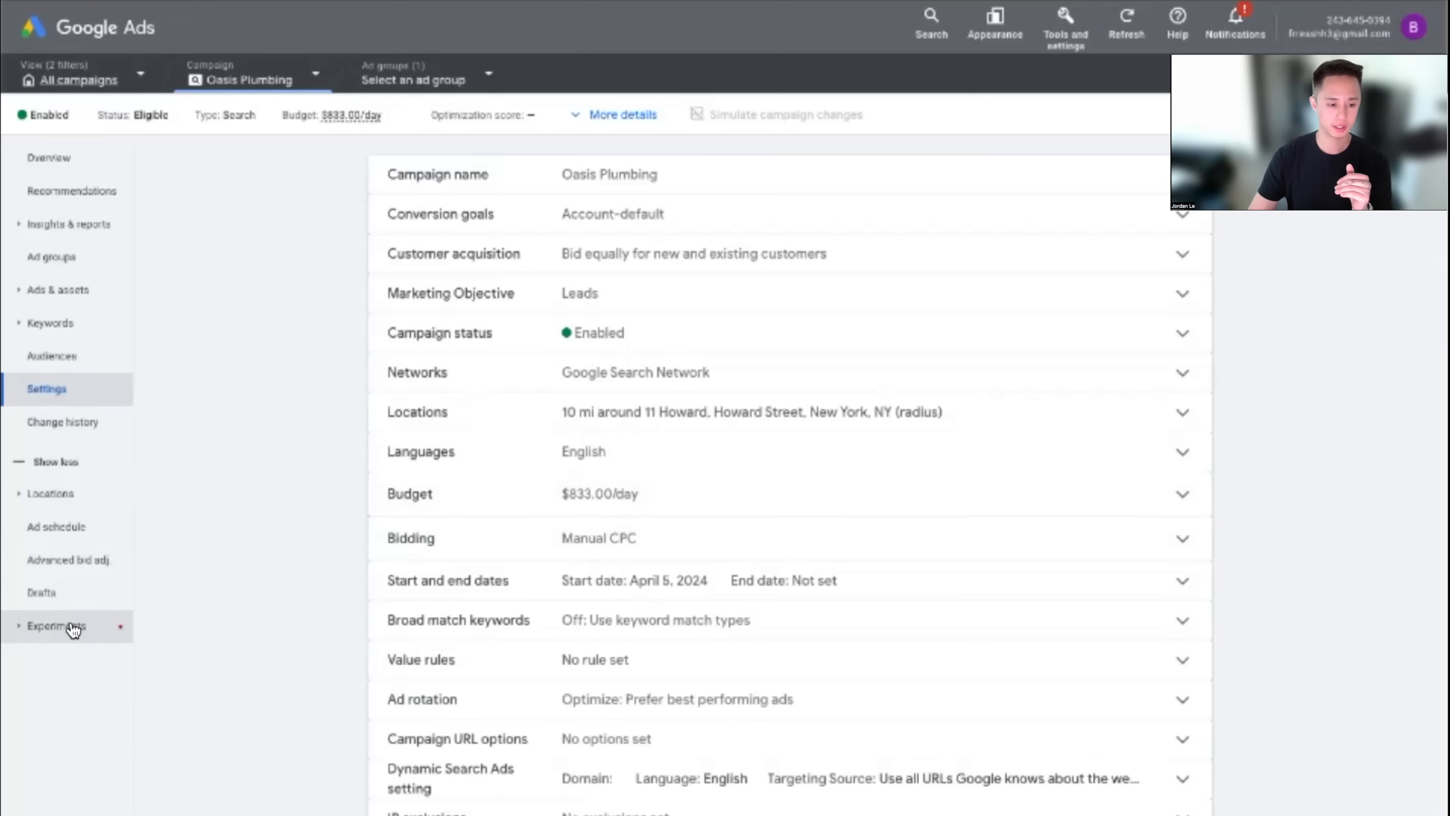
{"action": "left_click", "coordinate": [77, 536]}
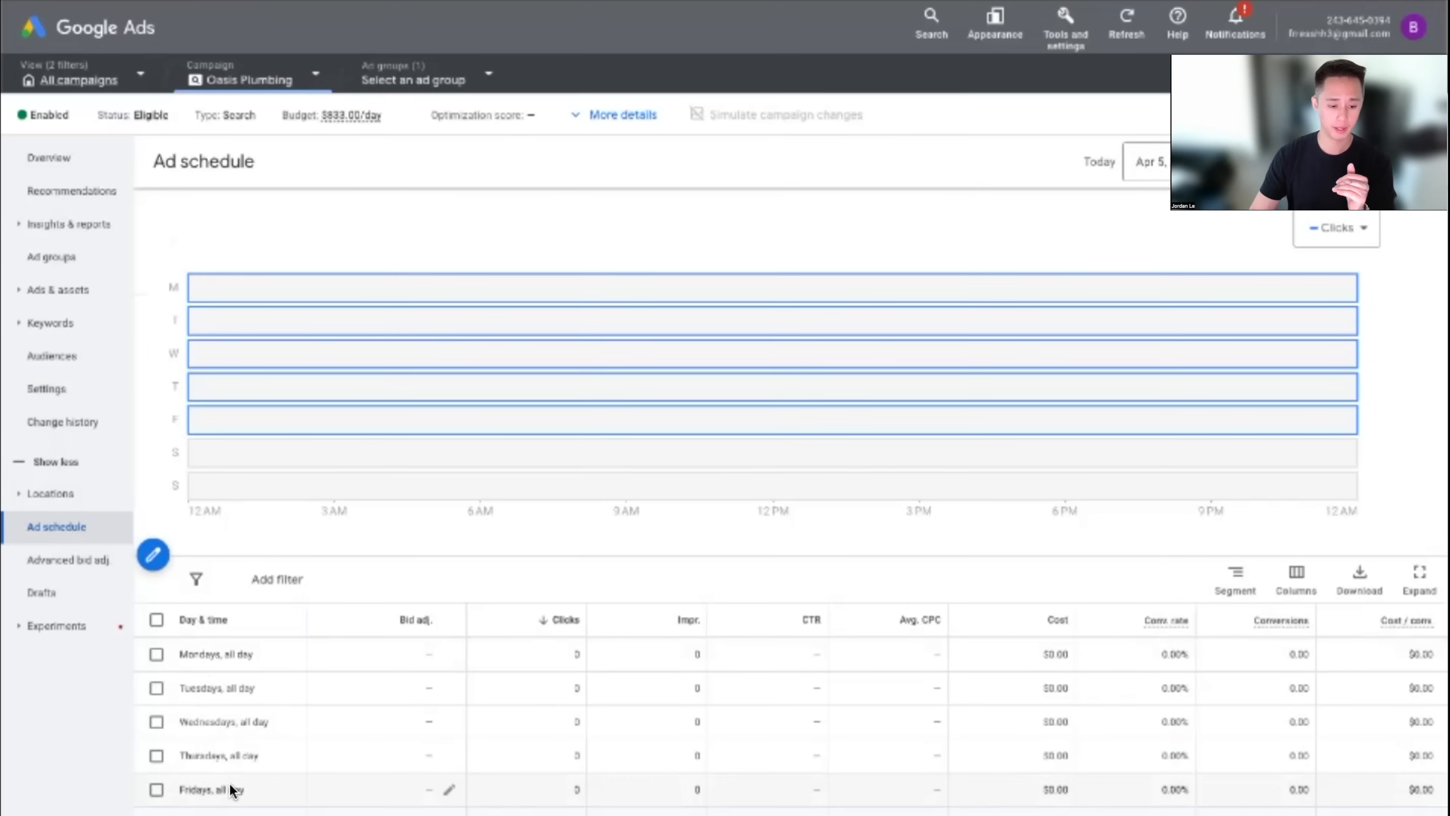
{"action": "left_click", "coordinate": [153, 554]}
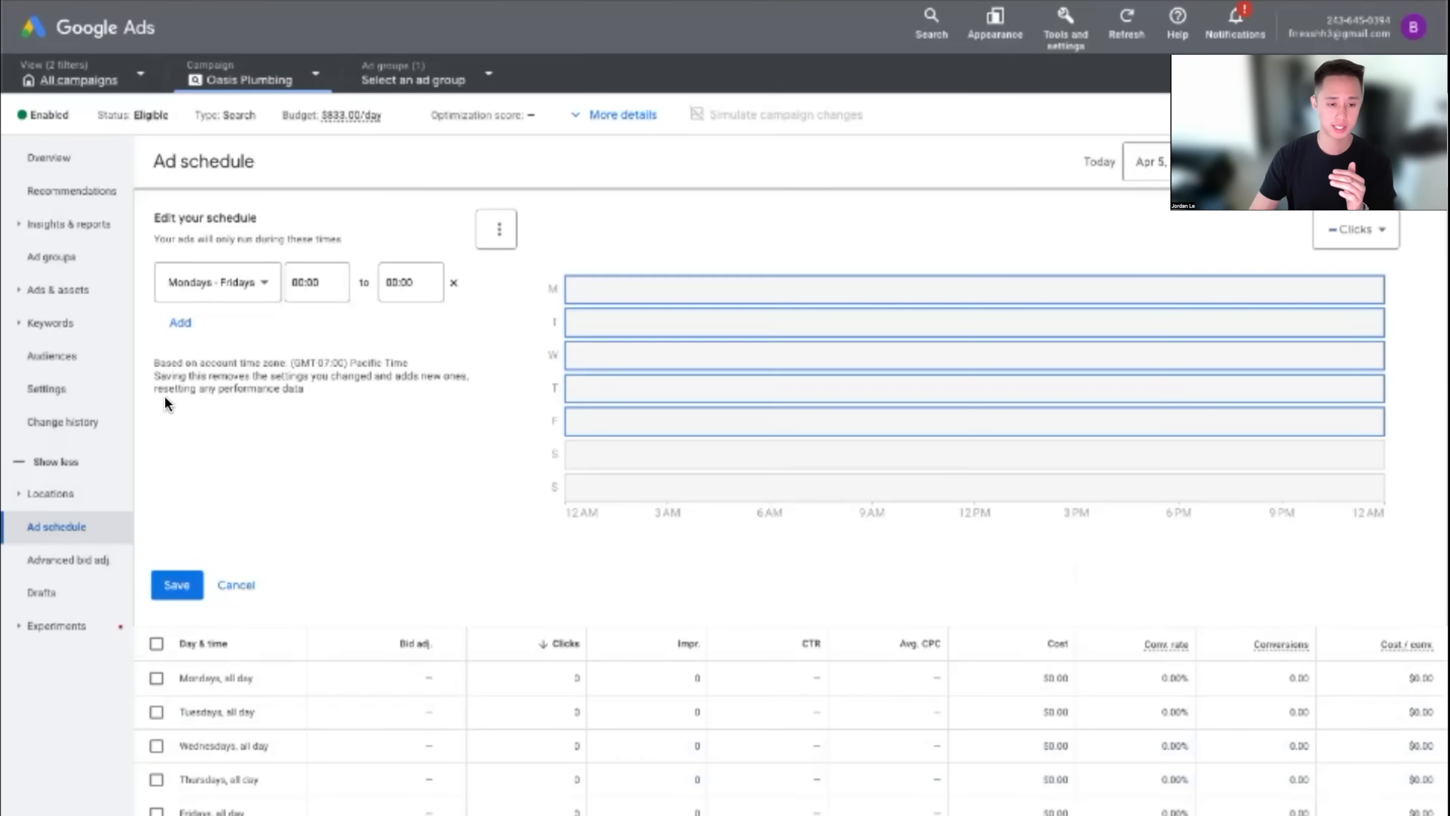
{"action": "left_click", "coordinate": [500, 230]}
{"action": "left_click", "coordinate": [533, 246]}
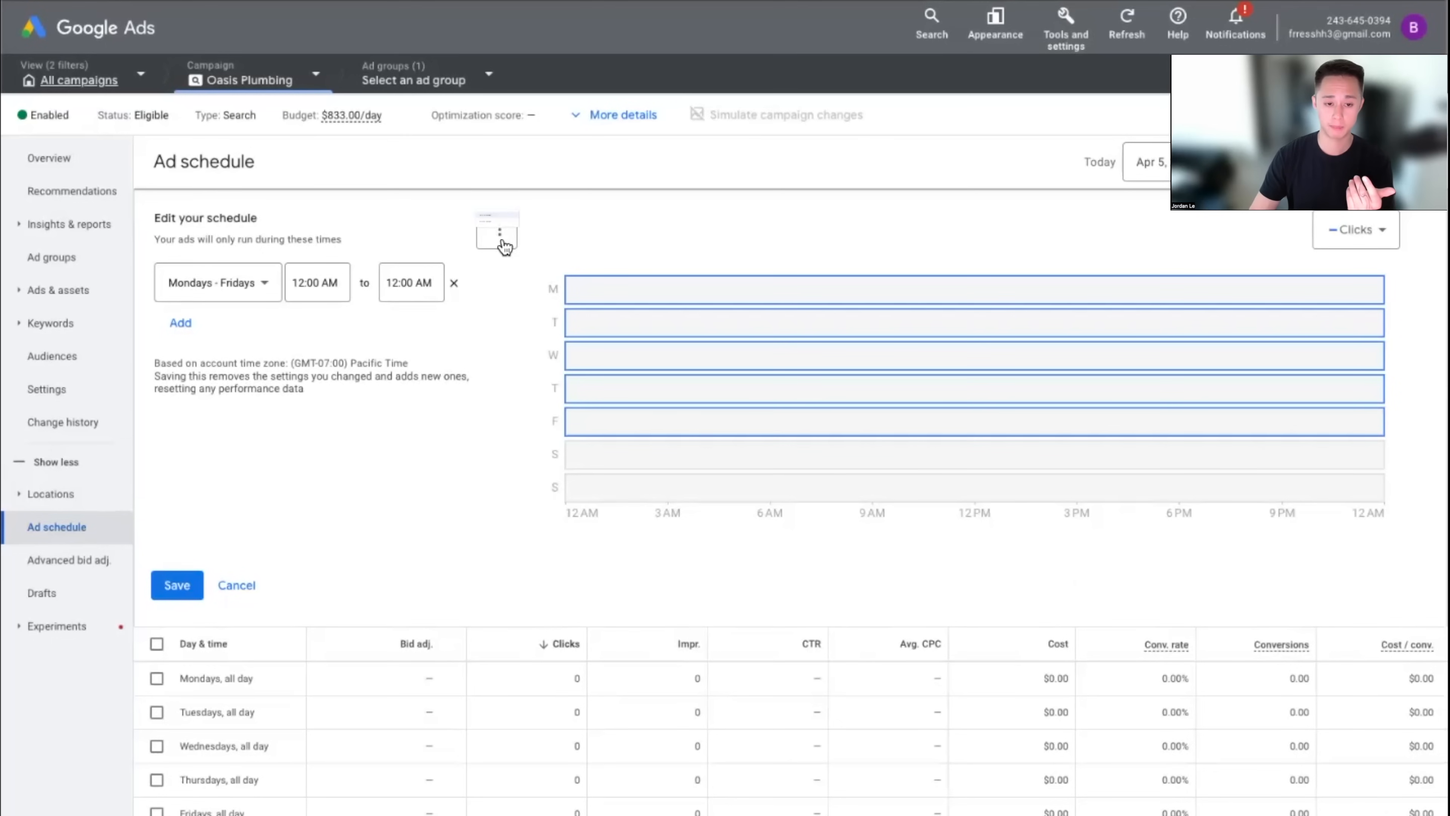
{"action": "left_click", "coordinate": [504, 239]}
{"action": "left_click", "coordinate": [875, 228]}
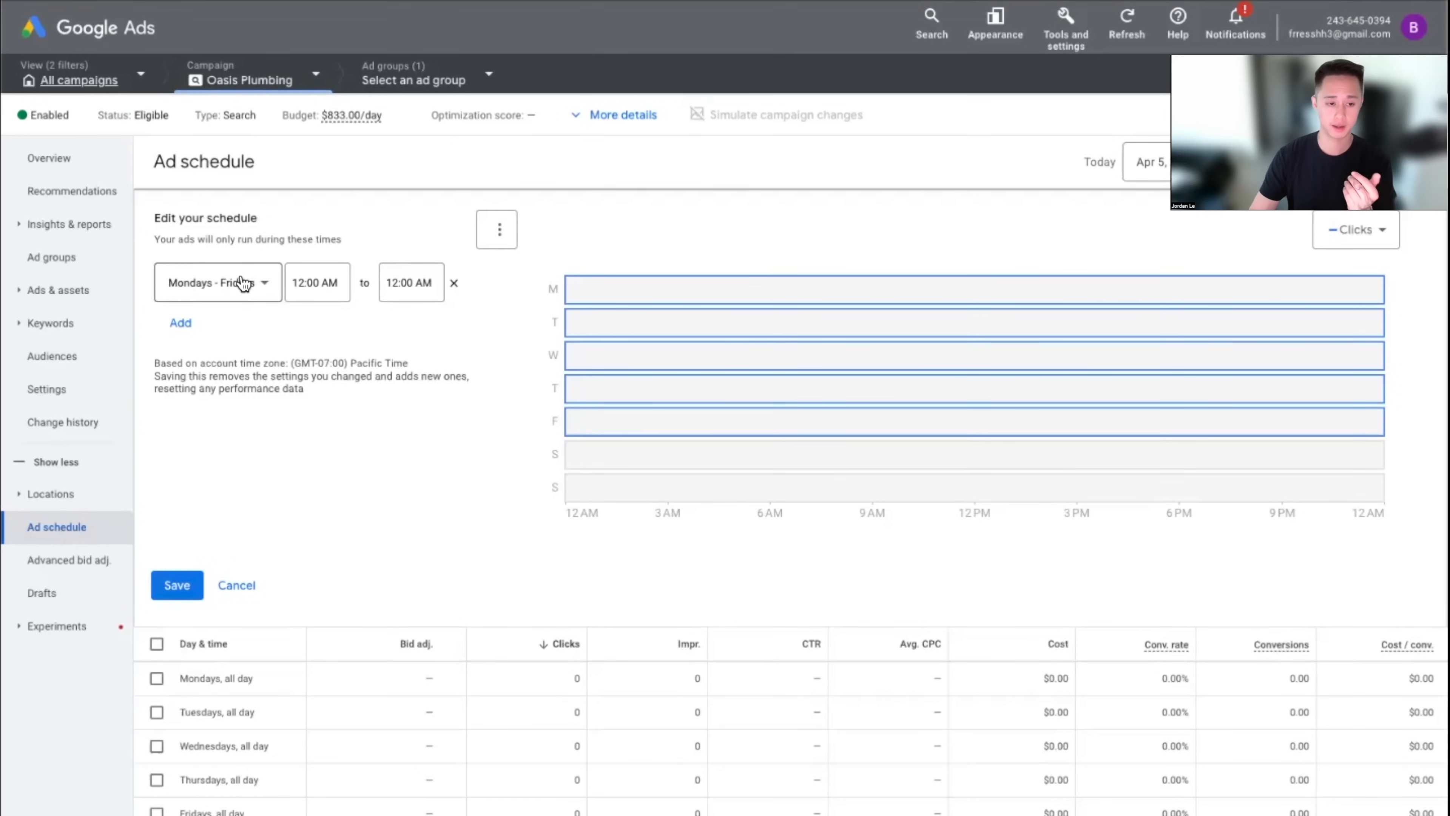
Set the Monday–Friday ad schedule to run 8:00 AM to 9:00 PM and save it
{"action": "left_click", "coordinate": [319, 282]}
{"action": "scroll", "coordinate": [328, 394], "scroll_direction": "down", "scroll_amount": 5}
{"action": "scroll", "coordinate": [328, 394], "scroll_direction": "down", "scroll_amount": 10}
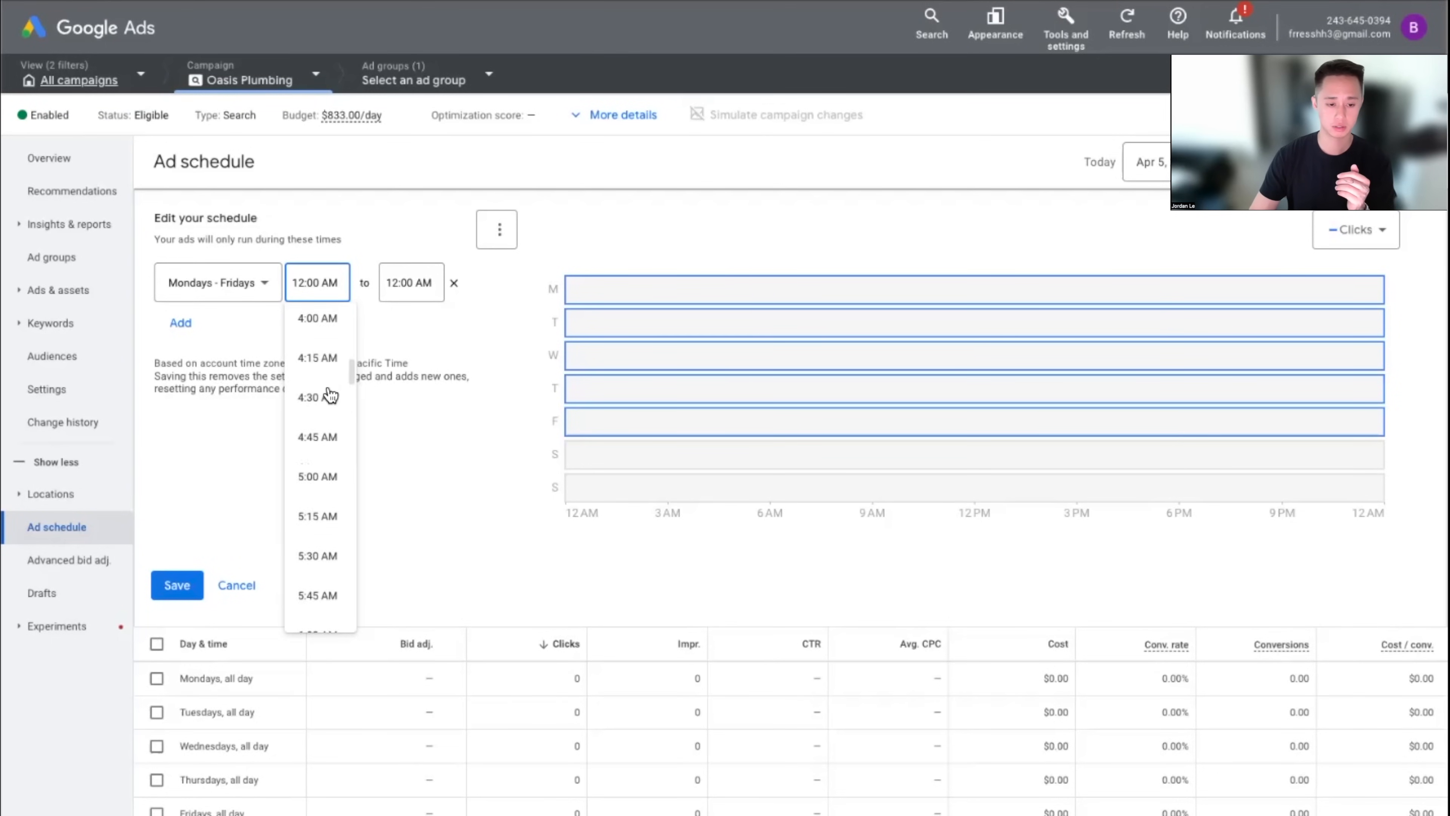
{"action": "left_click", "coordinate": [327, 368]}
{"action": "left_click", "coordinate": [400, 282]}
{"action": "scroll", "coordinate": [401, 398], "scroll_direction": "down", "scroll_amount": 20}
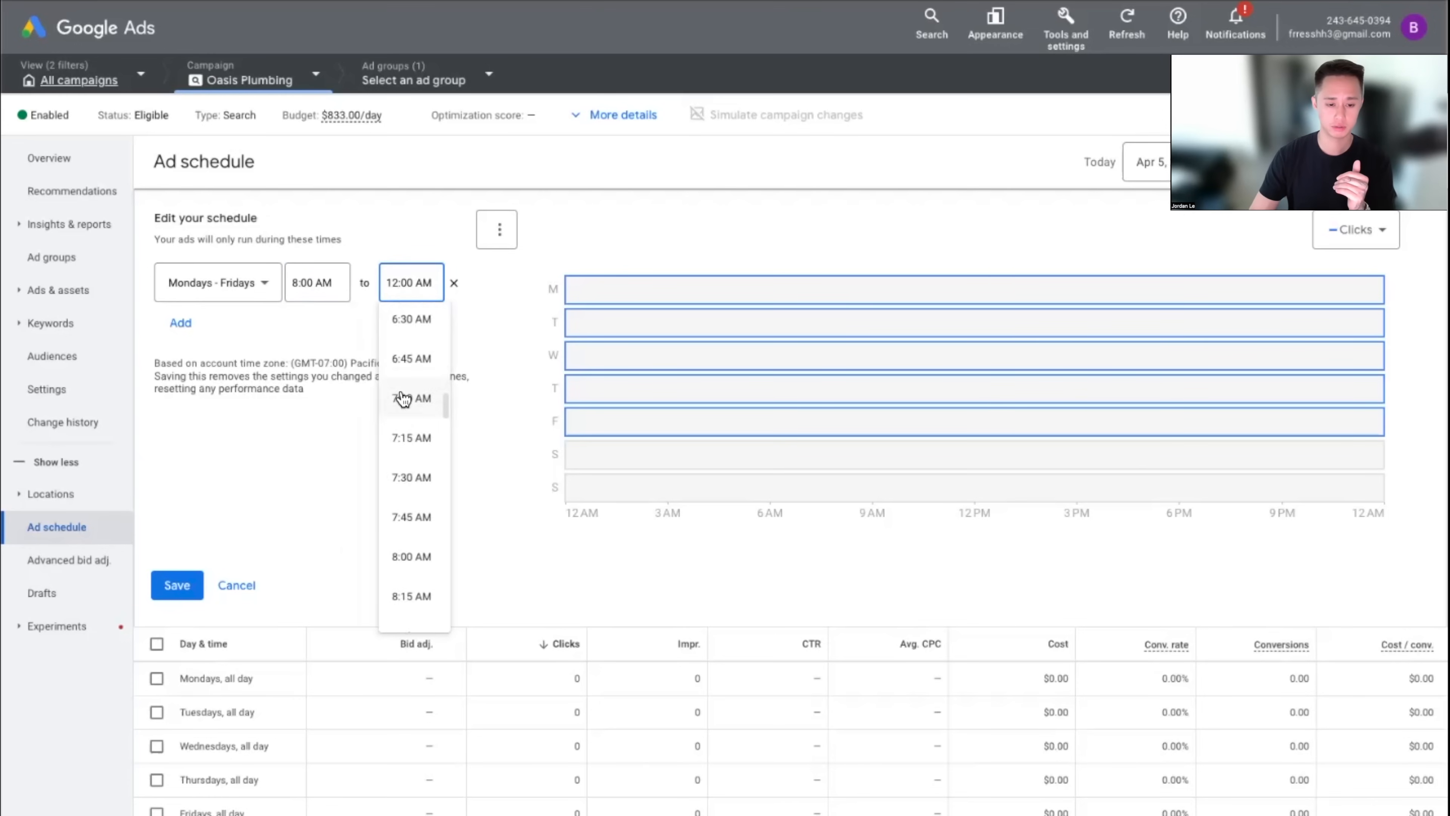
{"action": "left_click", "coordinate": [427, 503]}
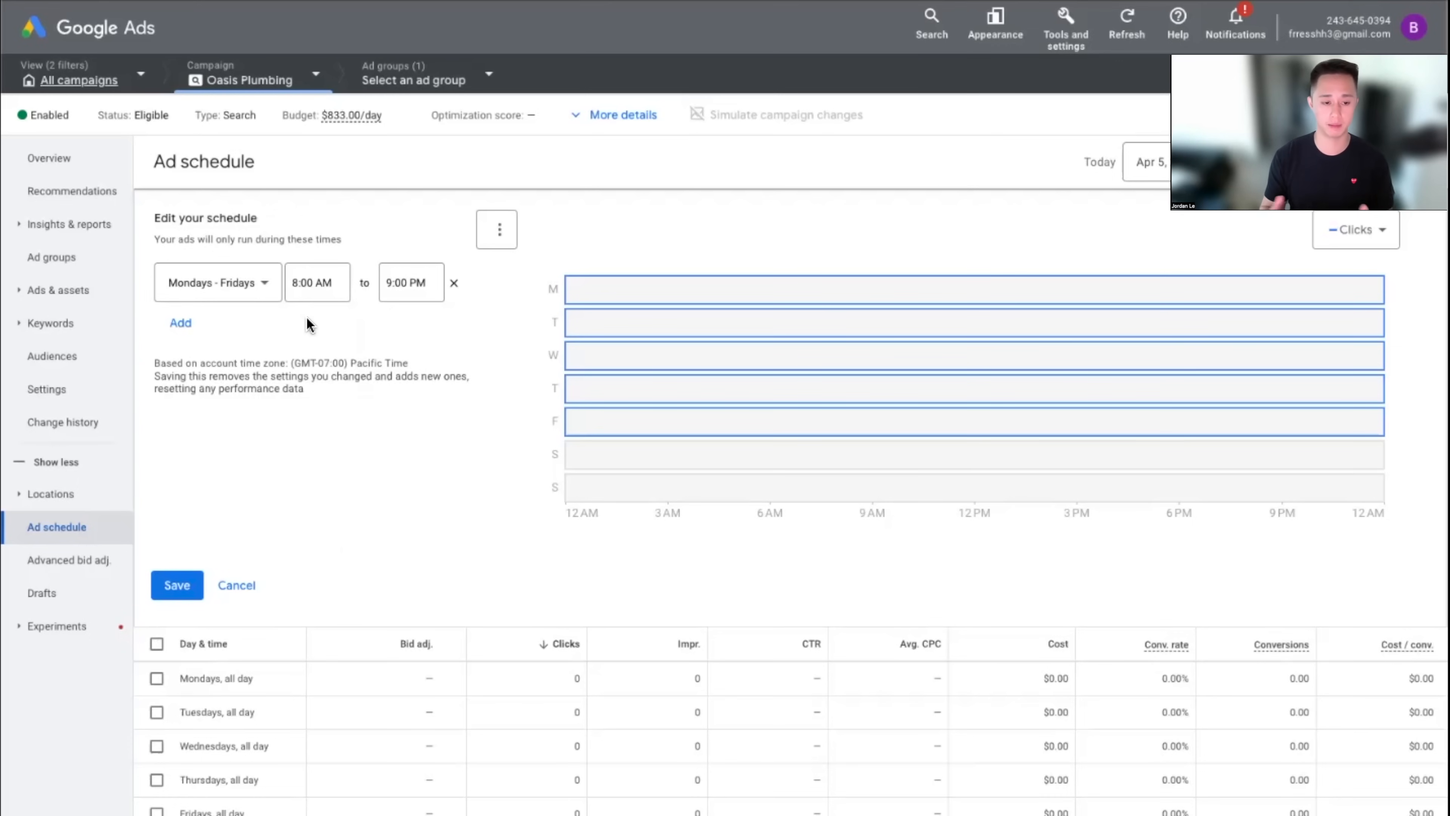
{"action": "left_click", "coordinate": [175, 585]}
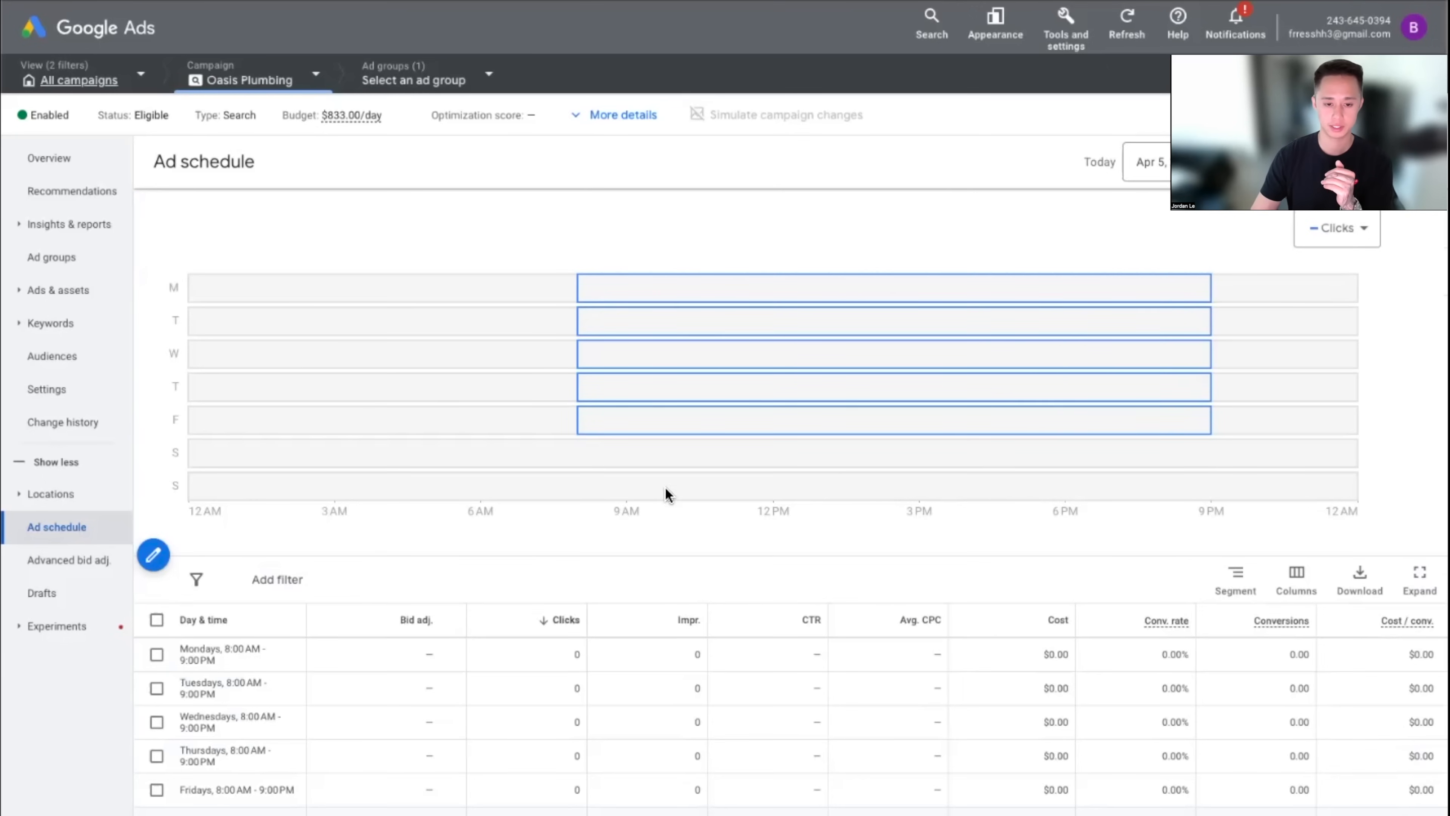
Try adding a second schedule row, discard it unchanged, then view the targeted locations
{"action": "left_click", "coordinate": [153, 555]}
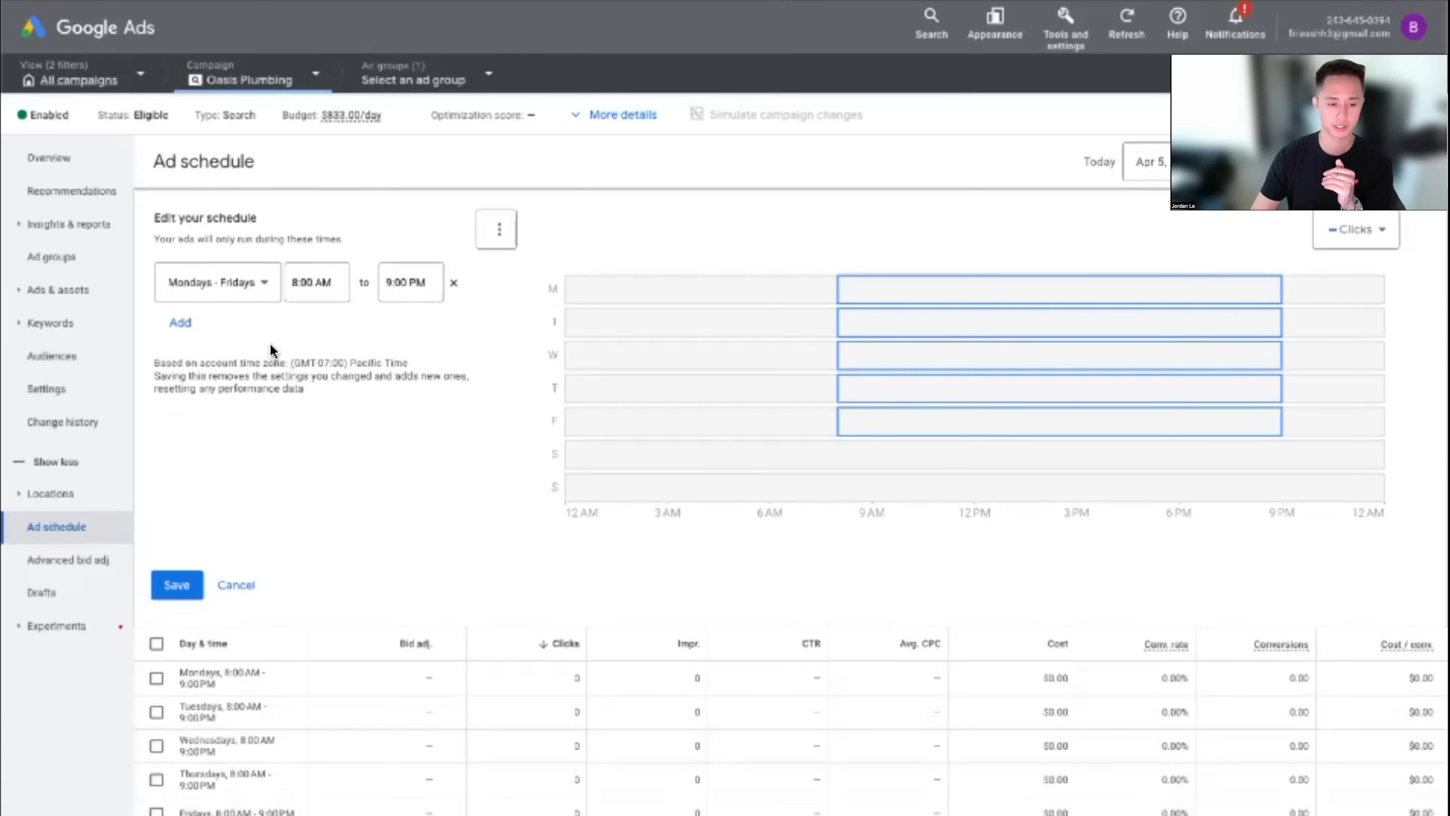
{"action": "left_click", "coordinate": [181, 325]}
{"action": "left_click", "coordinate": [233, 343]}
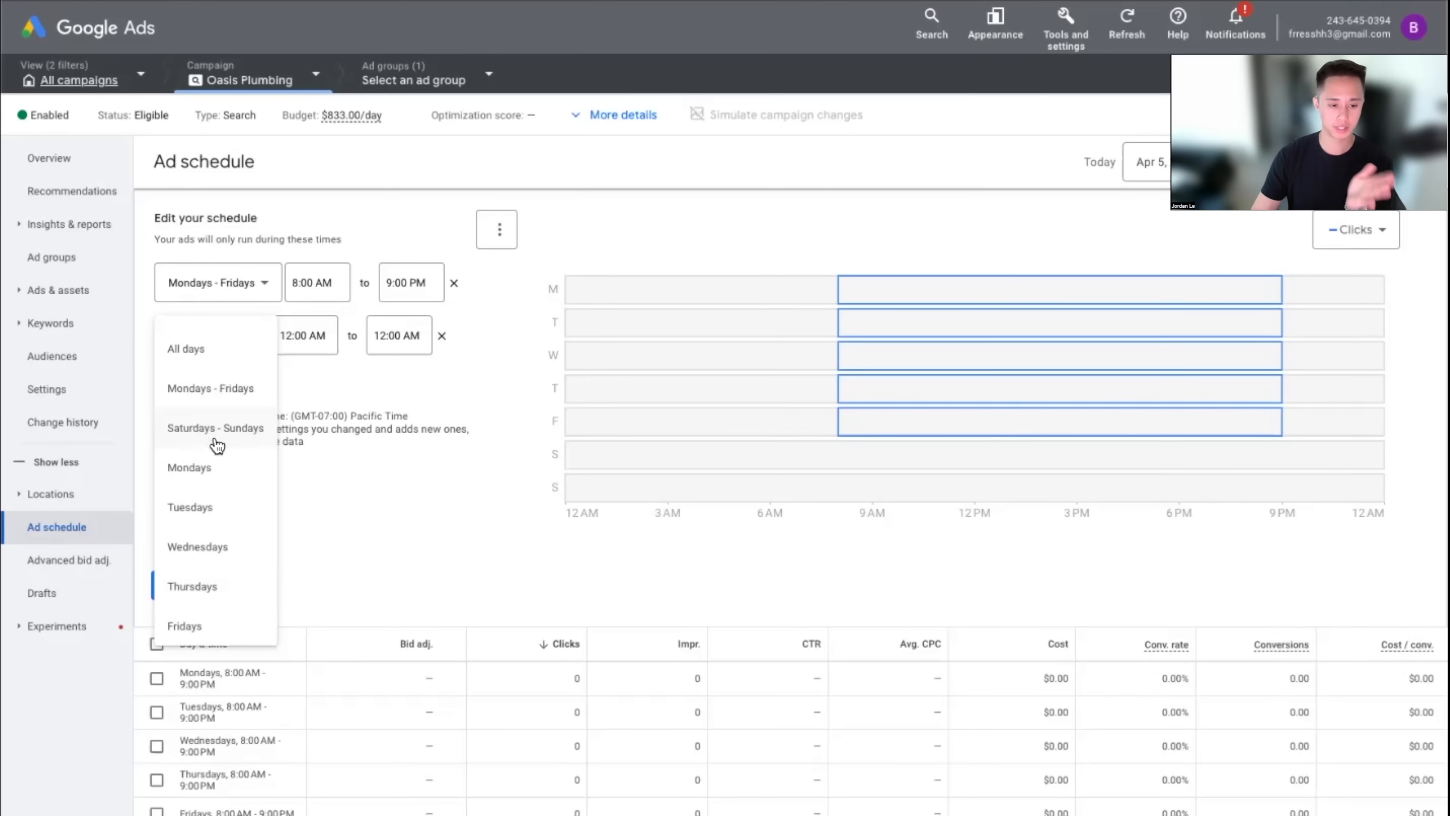
{"action": "scroll", "coordinate": [231, 442], "scroll_direction": "down", "scroll_amount": 2}
{"action": "scroll", "coordinate": [227, 417], "scroll_direction": "up", "scroll_amount": 2}
{"action": "scroll", "coordinate": [201, 578], "scroll_direction": "down", "scroll_amount": 2}
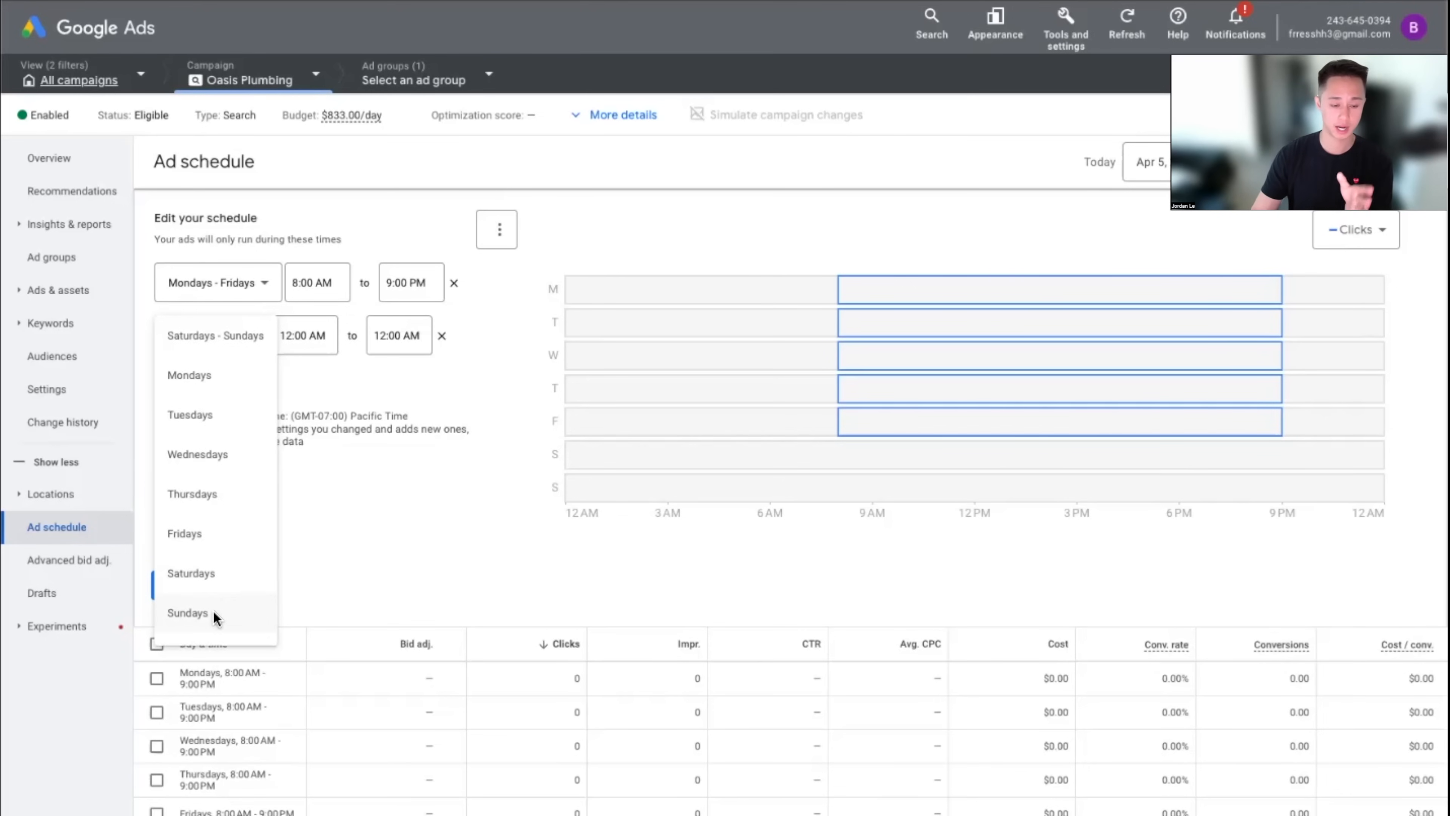
{"action": "left_click", "coordinate": [435, 539]}
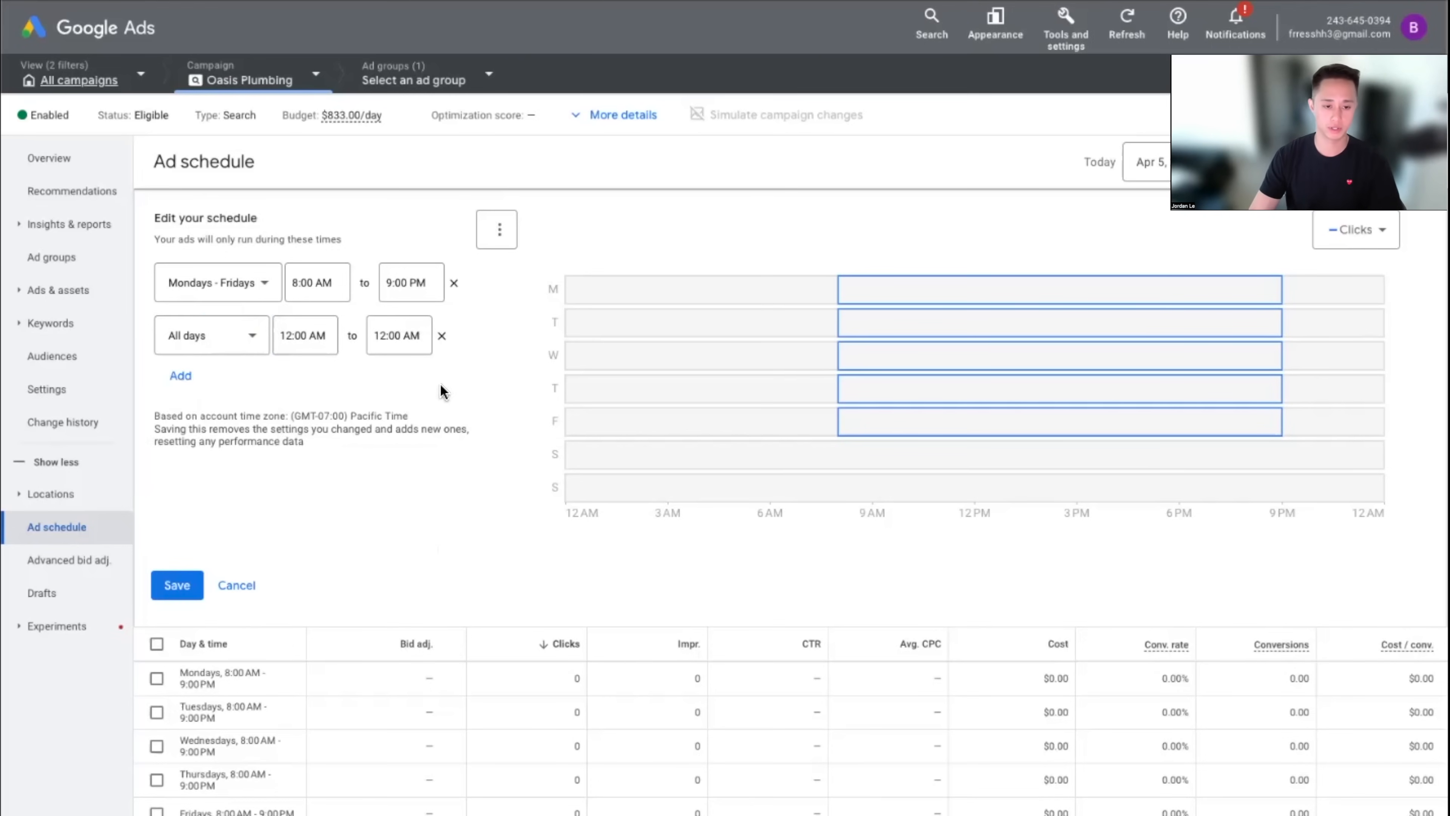
{"action": "left_click", "coordinate": [442, 335]}
{"action": "left_click", "coordinate": [234, 585]}
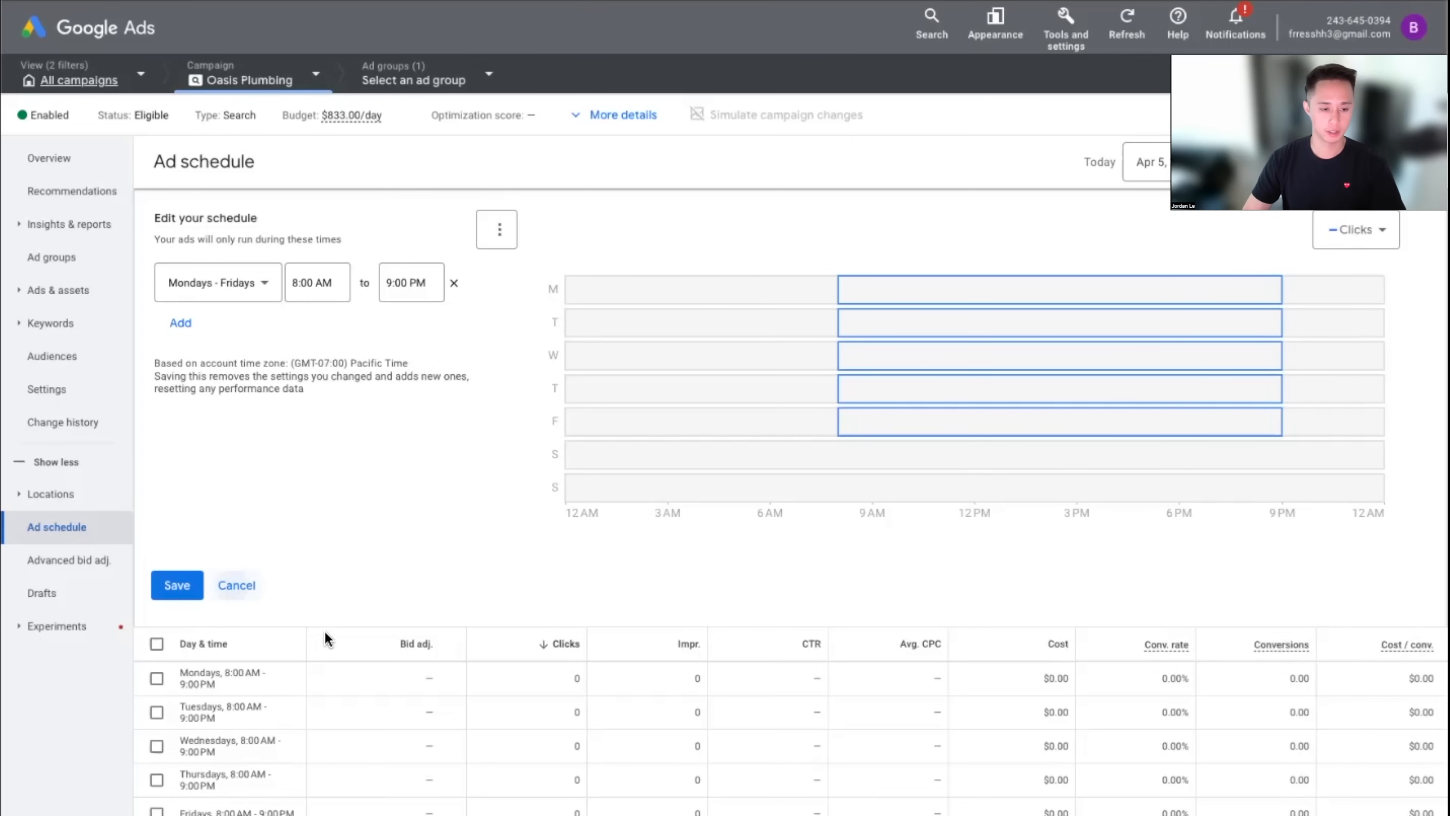
{"action": "left_click", "coordinate": [64, 497]}
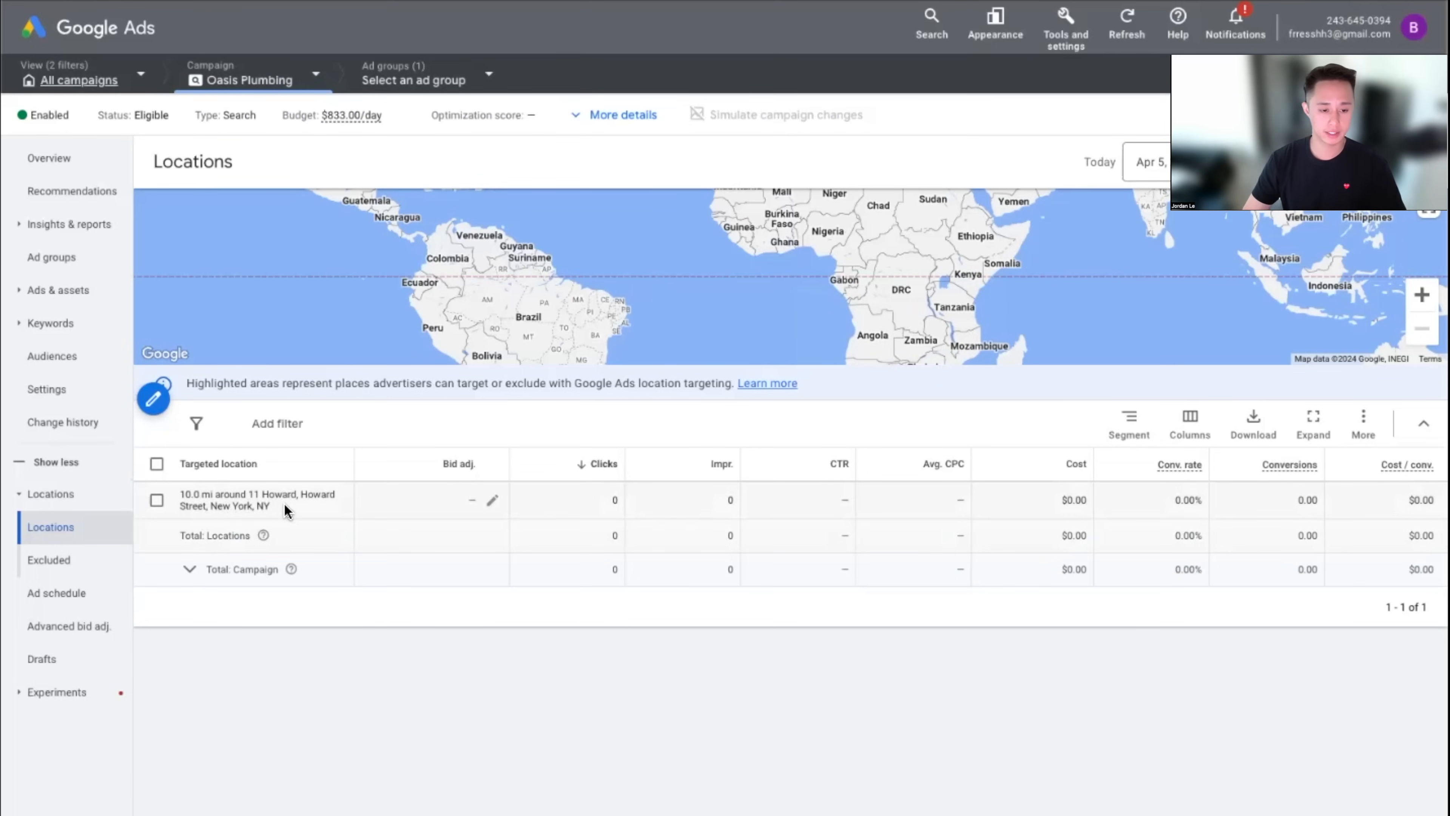
Review the 10.0 mi radius target, then start editing the excluded locations
{"action": "left_click_drag", "start_coordinate": [199, 496], "coordinate": [480, 673]}
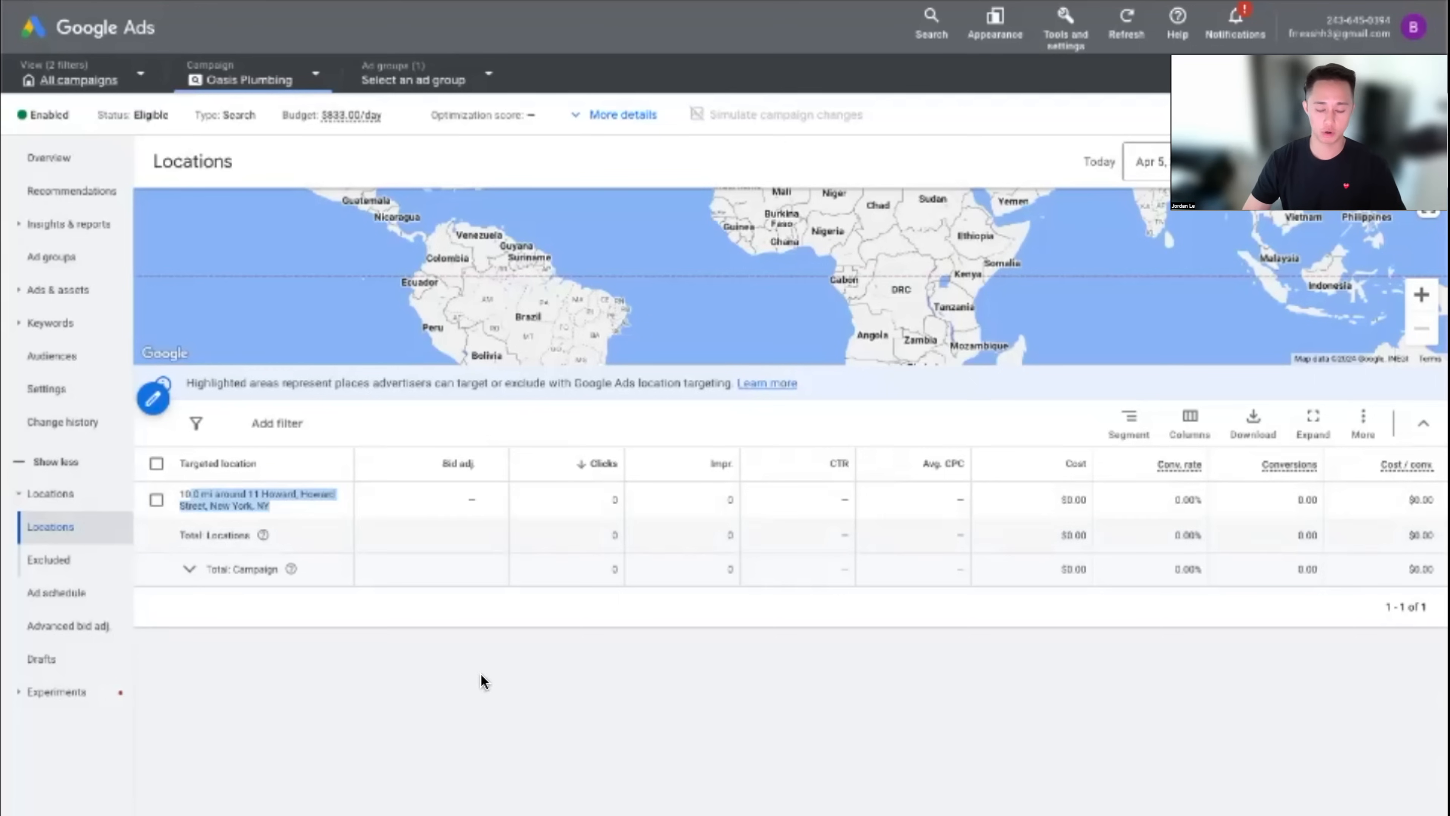
{"action": "left_click", "coordinate": [465, 675]}
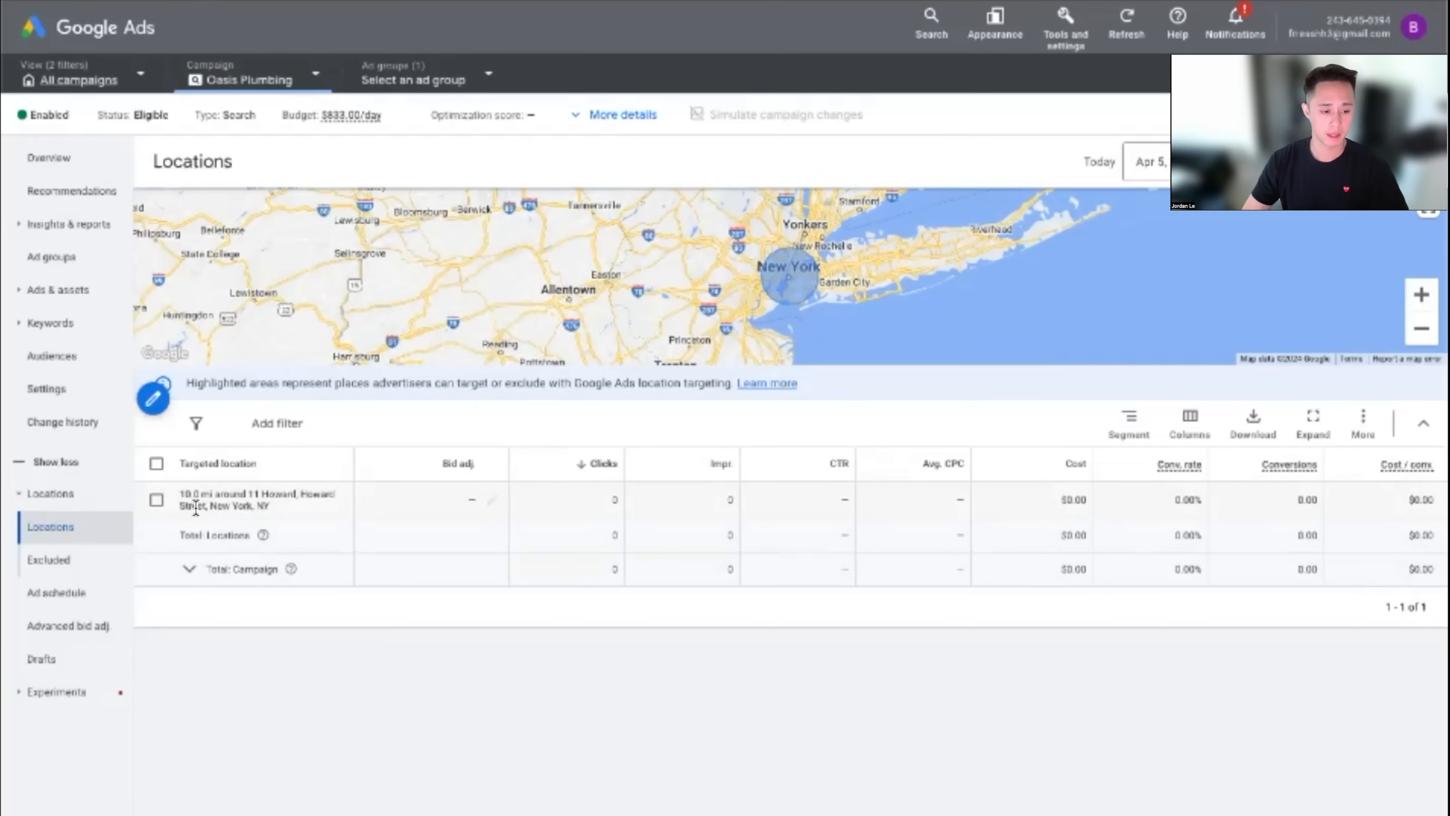
{"action": "left_click", "coordinate": [87, 560]}
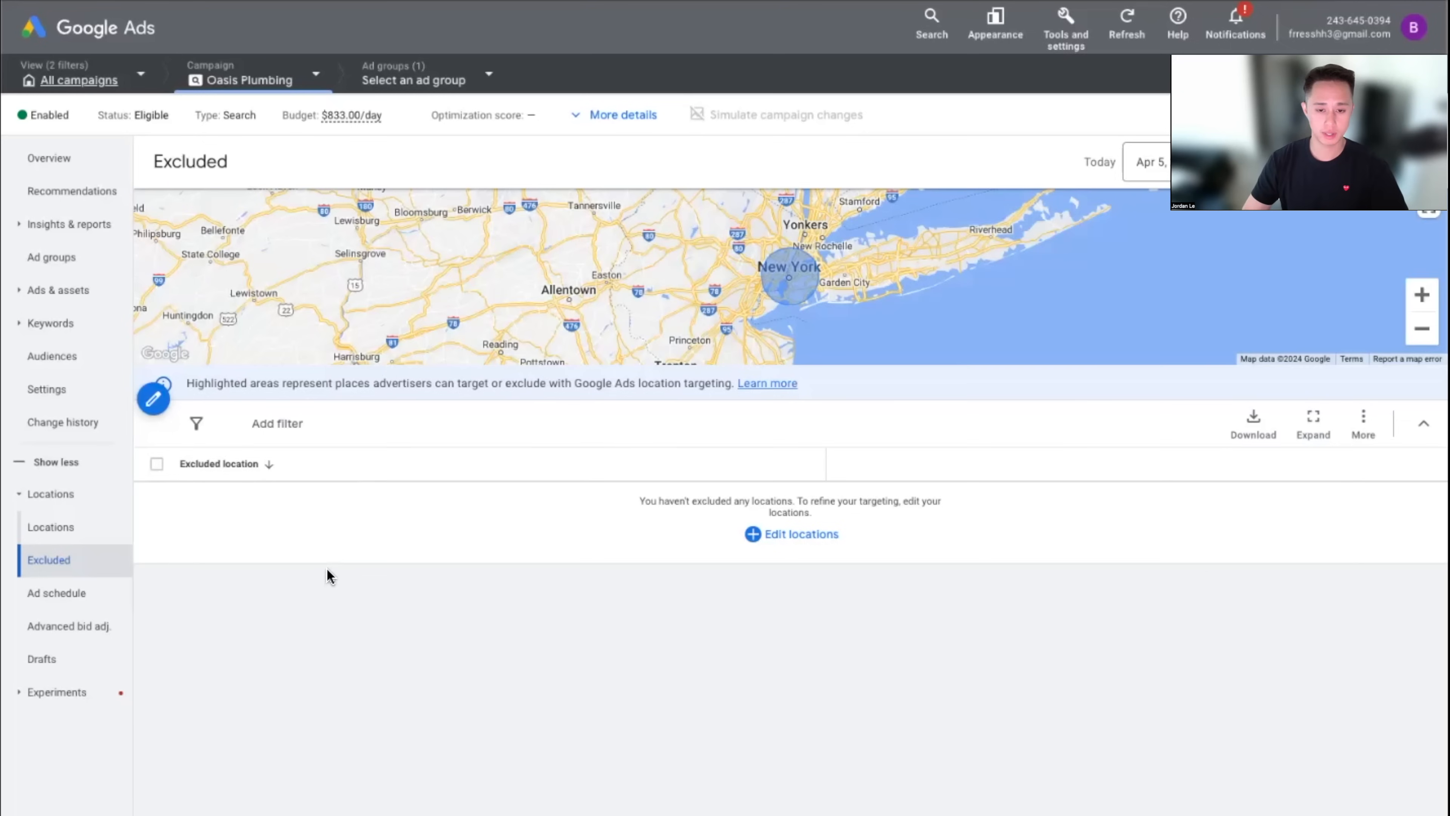
{"action": "left_click", "coordinate": [153, 399]}
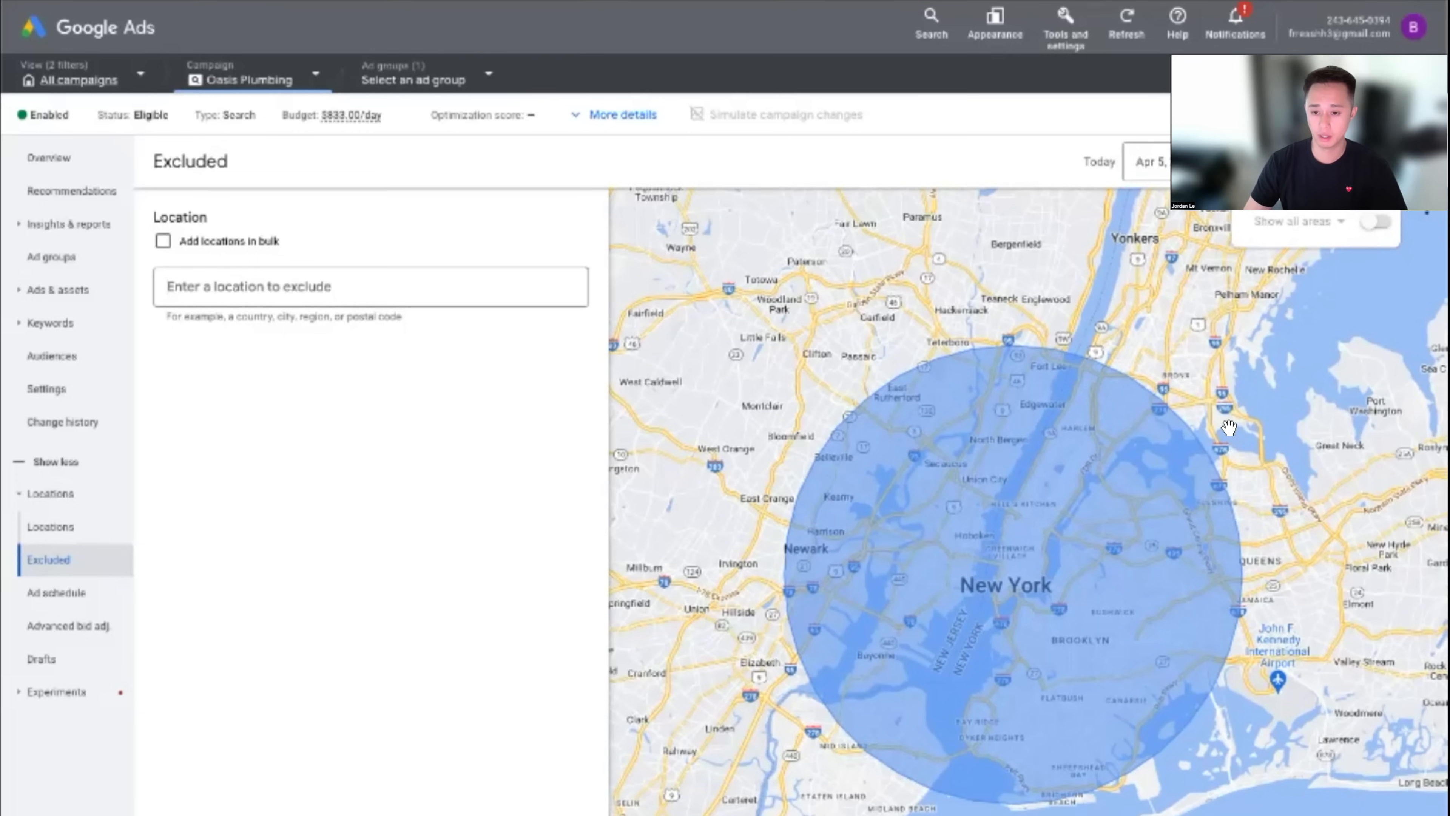
Search 'yonkers', mark it excluded, then discard the edit without saving
{"action": "left_click_drag", "start_coordinate": [1229, 427], "coordinate": [1026, 654]}
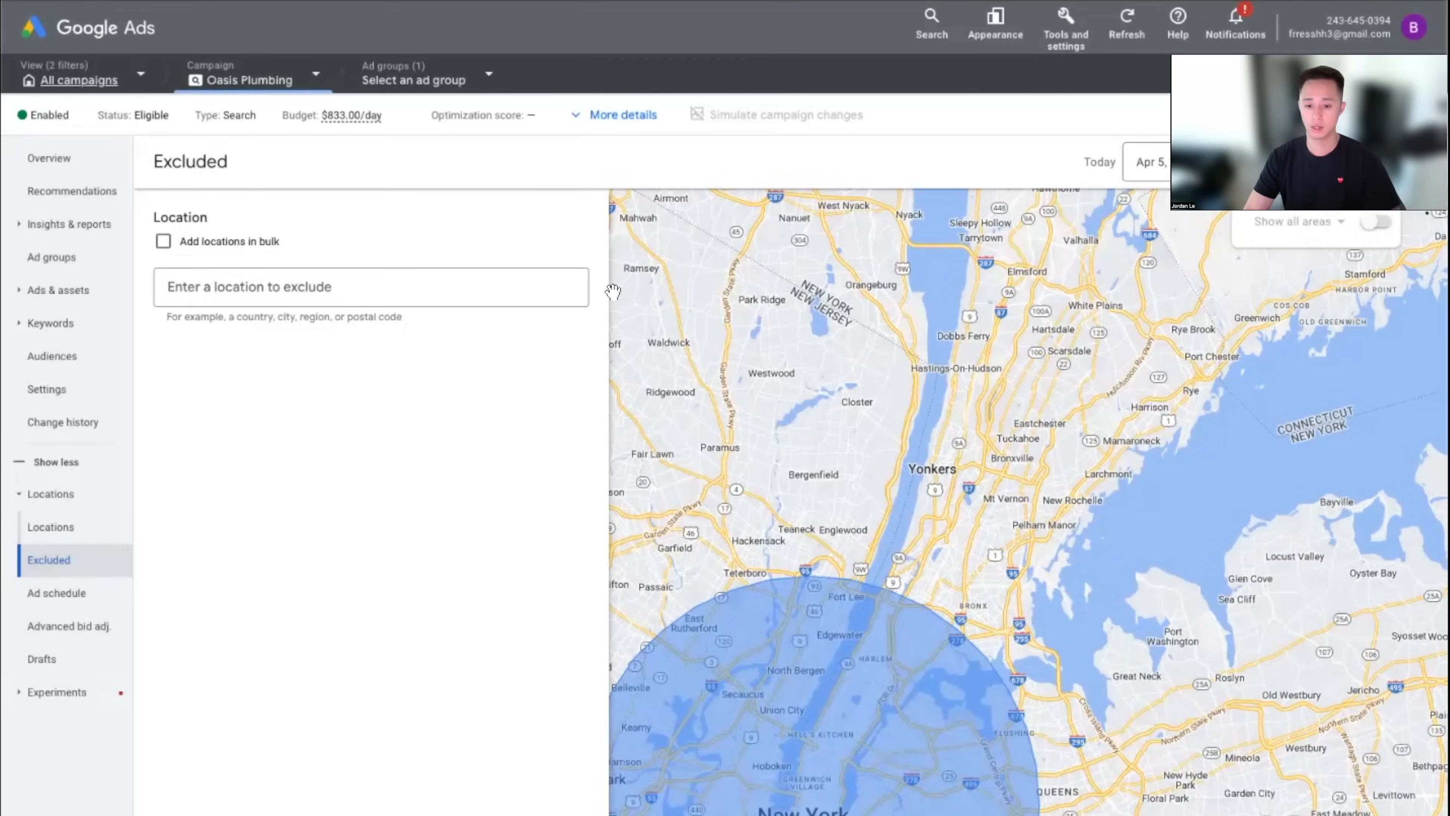
{"action": "left_click", "coordinate": [378, 285]}
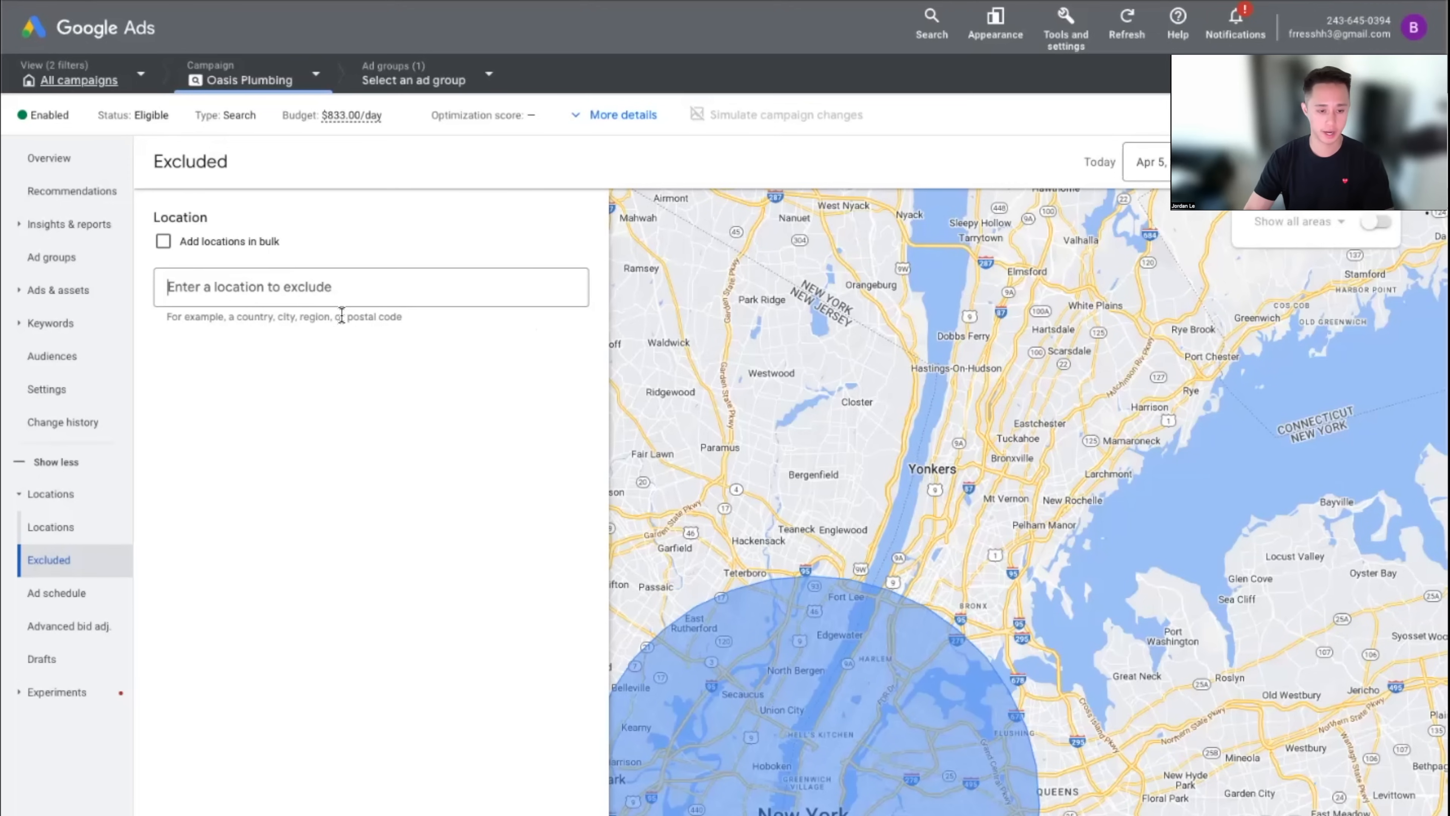
{"action": "type", "text": "yhonkers"}
{"action": "key", "text": "BackSpace"}
{"action": "key", "text": "super+a"}
{"action": "type", "text": "yo"}
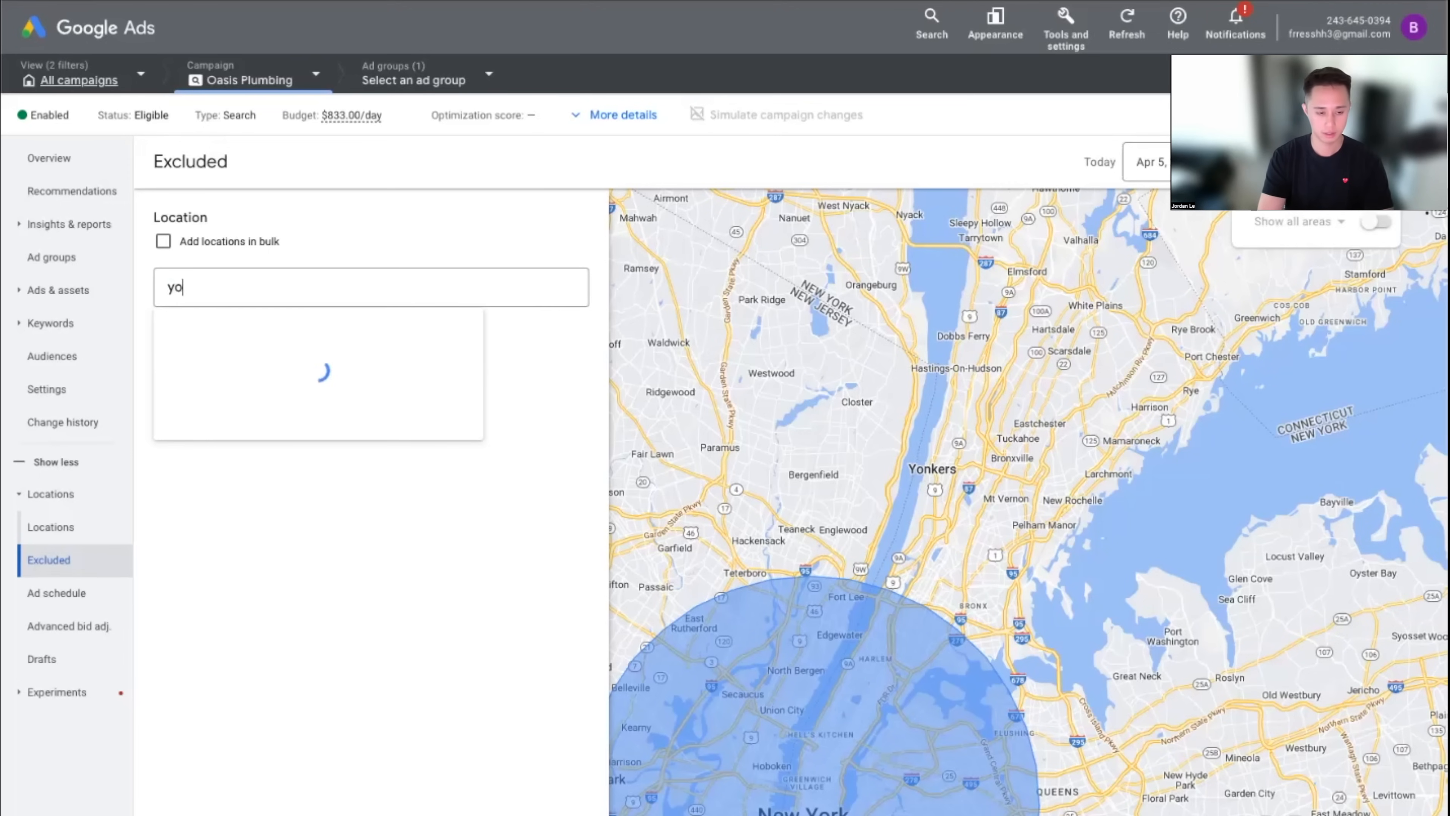
{"action": "type", "text": "nkers"}
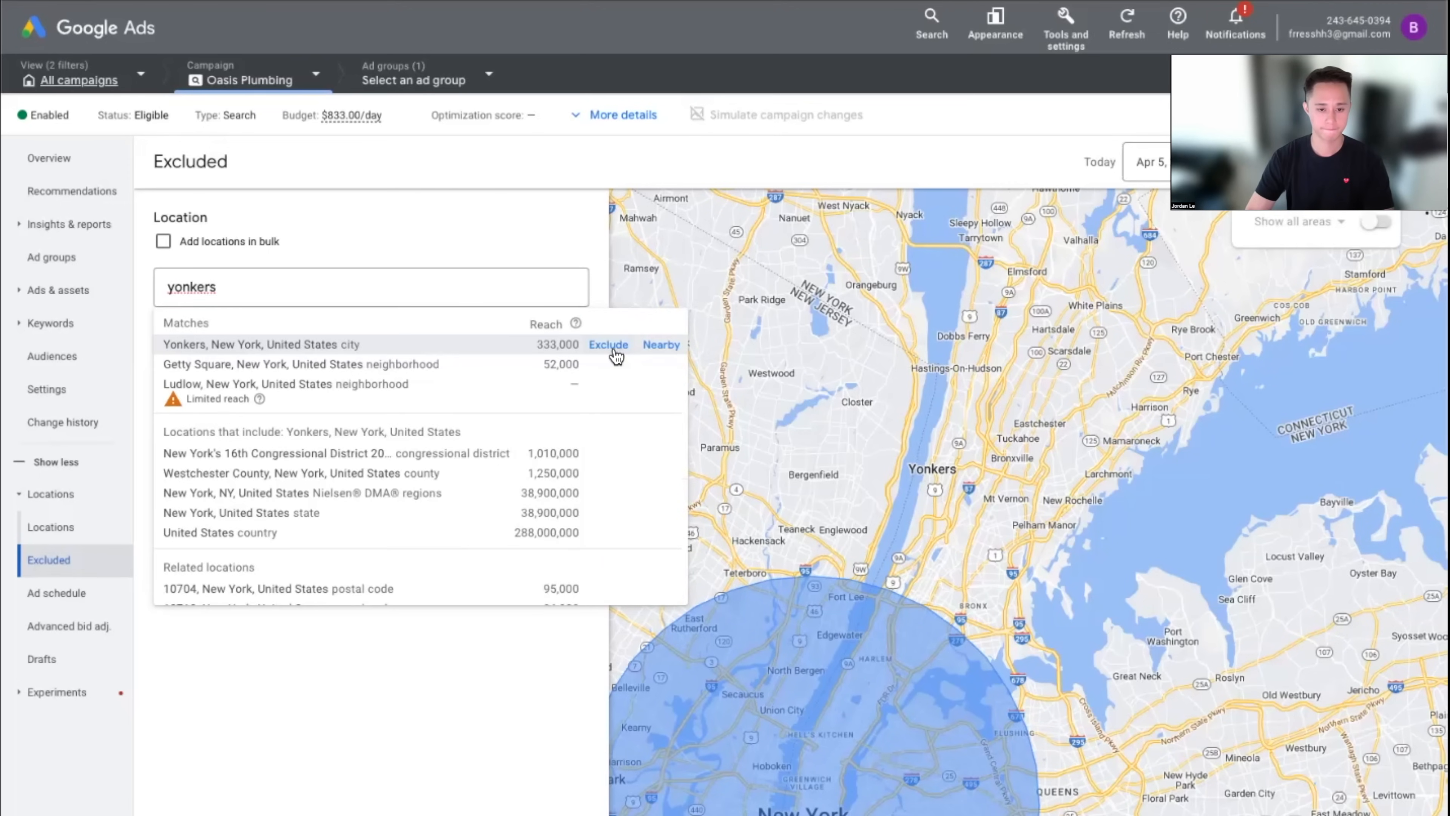
{"action": "left_click", "coordinate": [609, 344]}
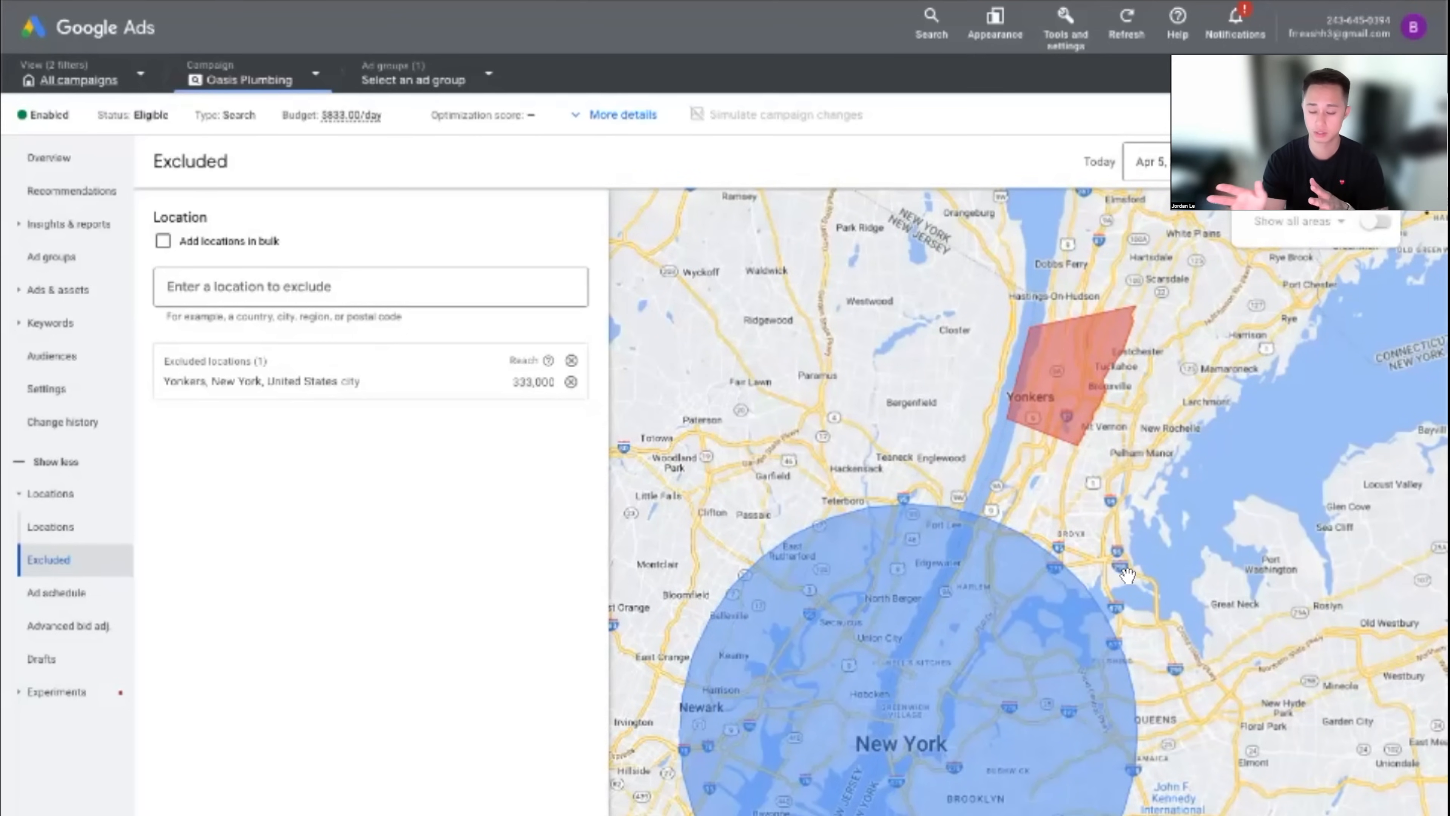
{"action": "left_click_drag", "start_coordinate": [802, 448], "coordinate": [957, 383]}
{"action": "key", "text": "Escape"}
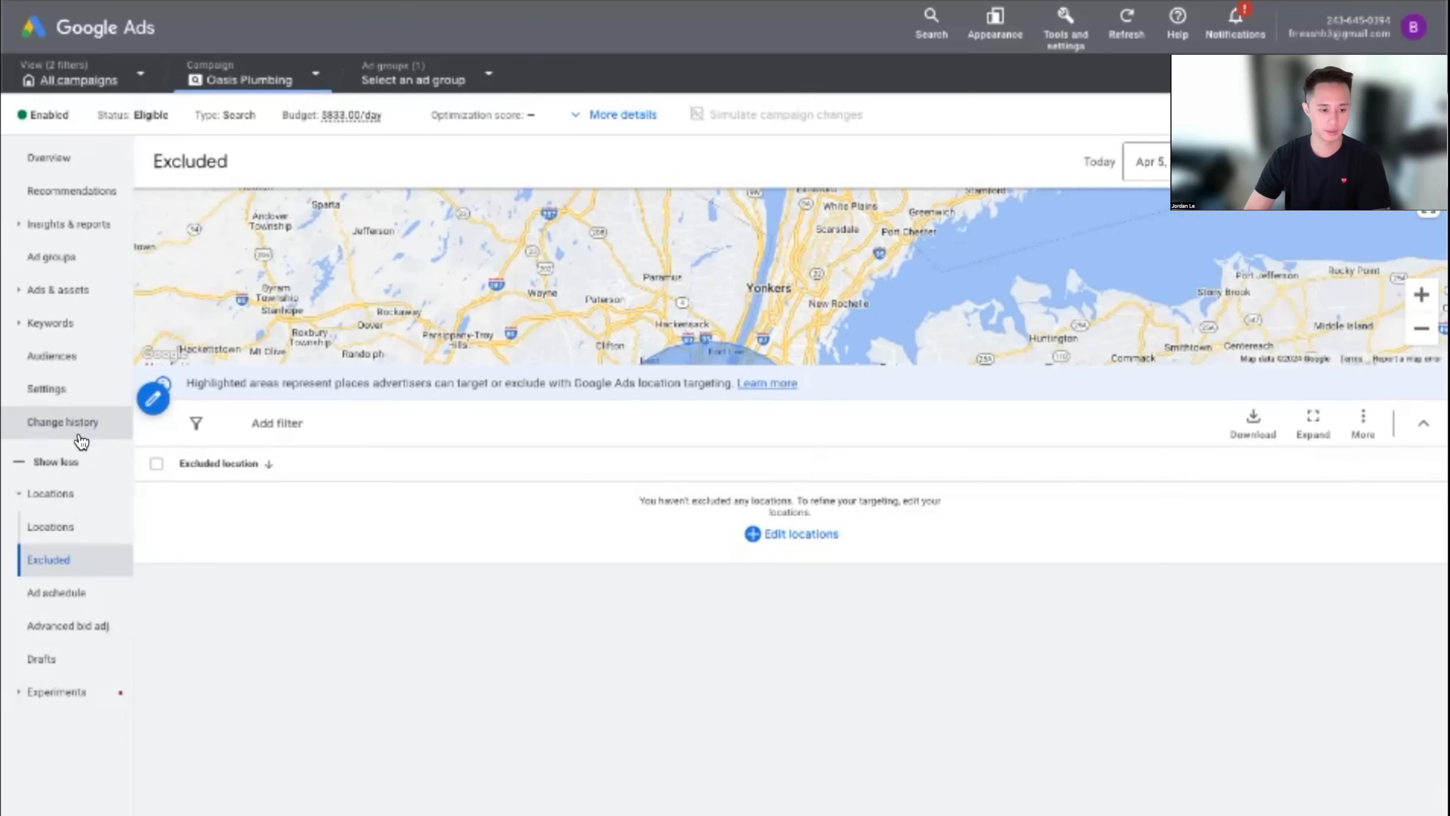
Collapse Locations and view the Search keywords page listing 'plumber near me' in three match types
{"action": "left_click", "coordinate": [73, 502]}
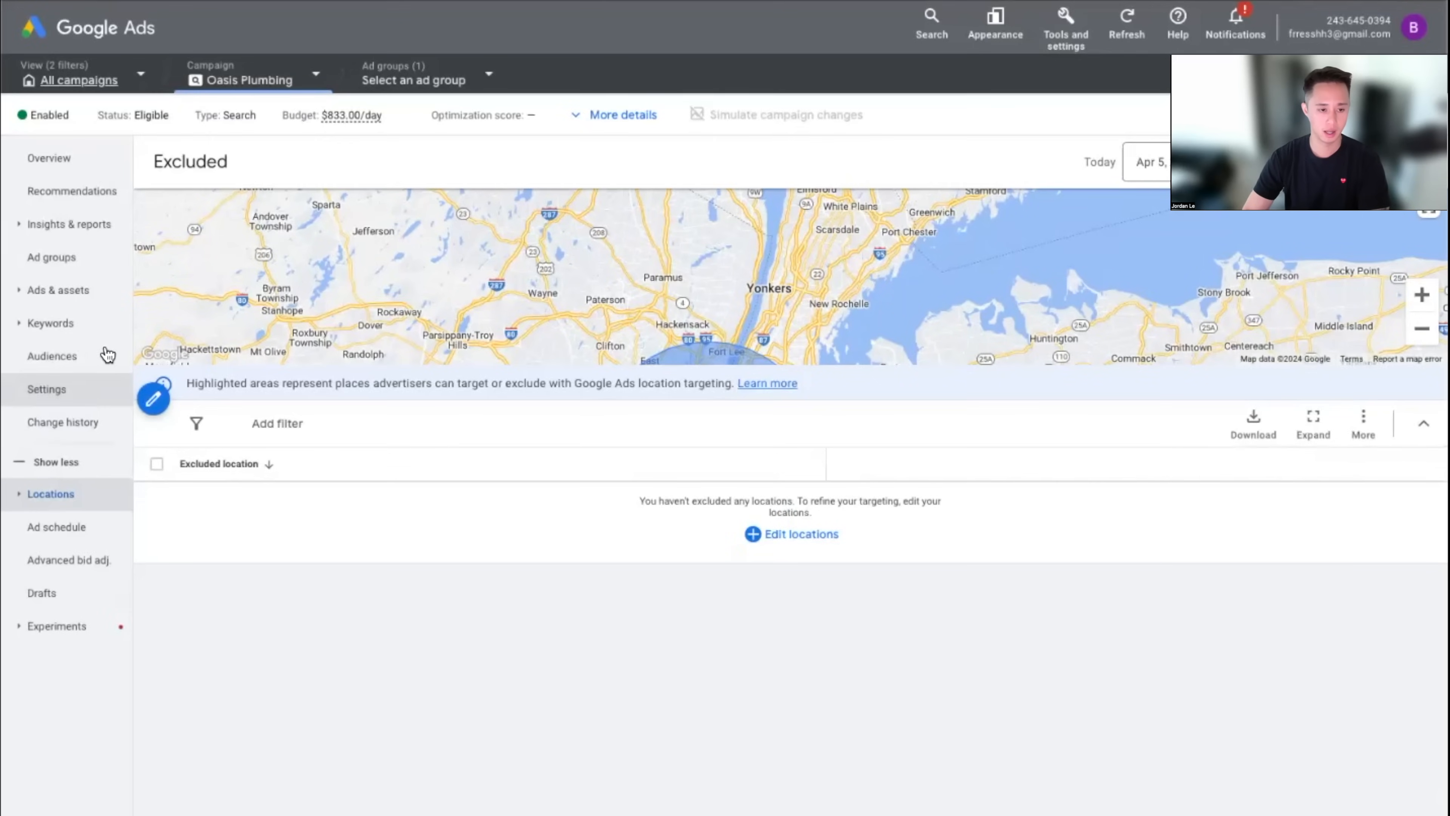
{"action": "left_click", "coordinate": [75, 325]}
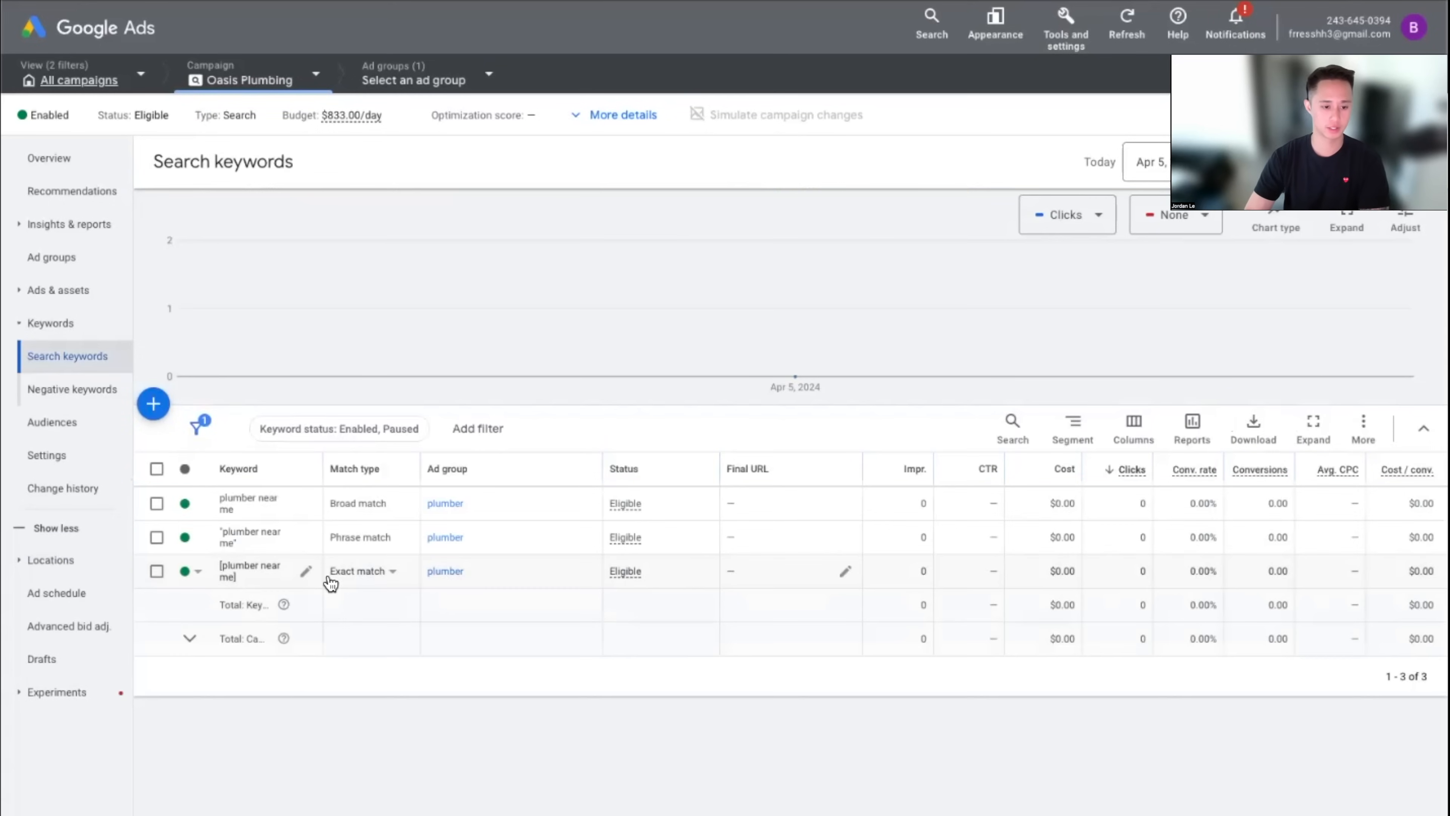
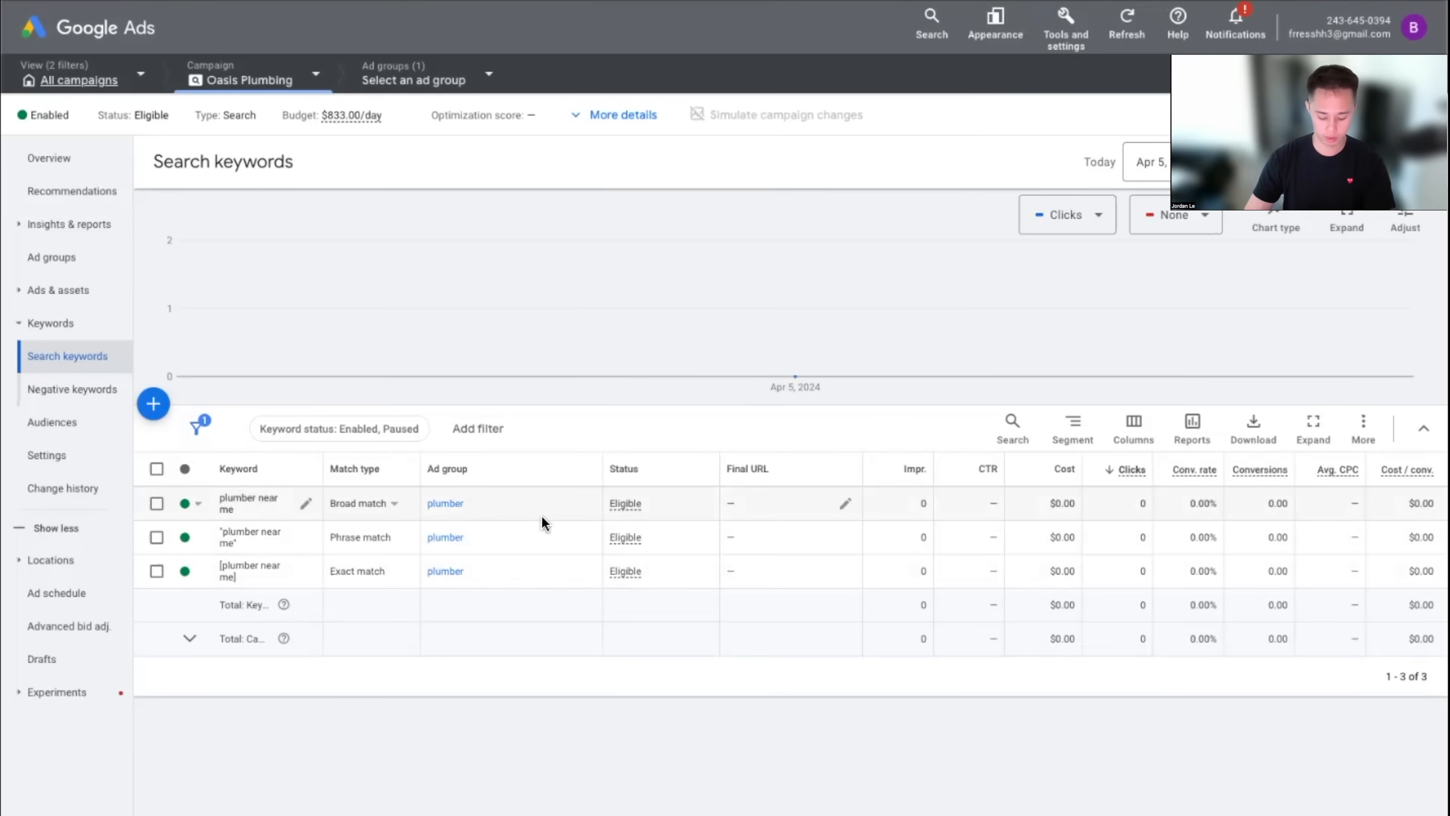
Reload the Search keywords page so the Max. CPC column shows every keyword at $0.01
{"action": "key", "text": "super+r"}
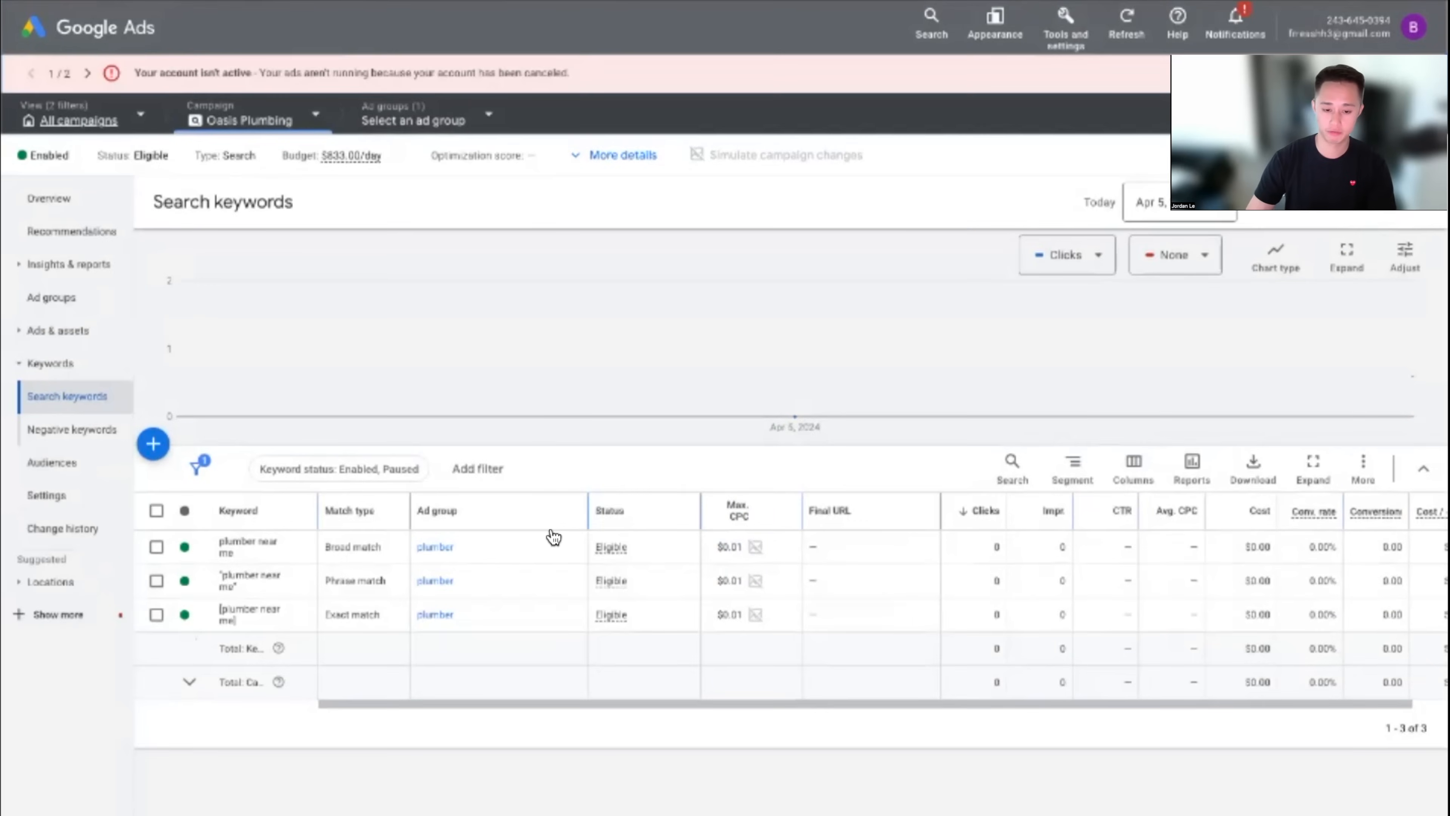
{"action": "mouse_move", "coordinate": [755, 524]}
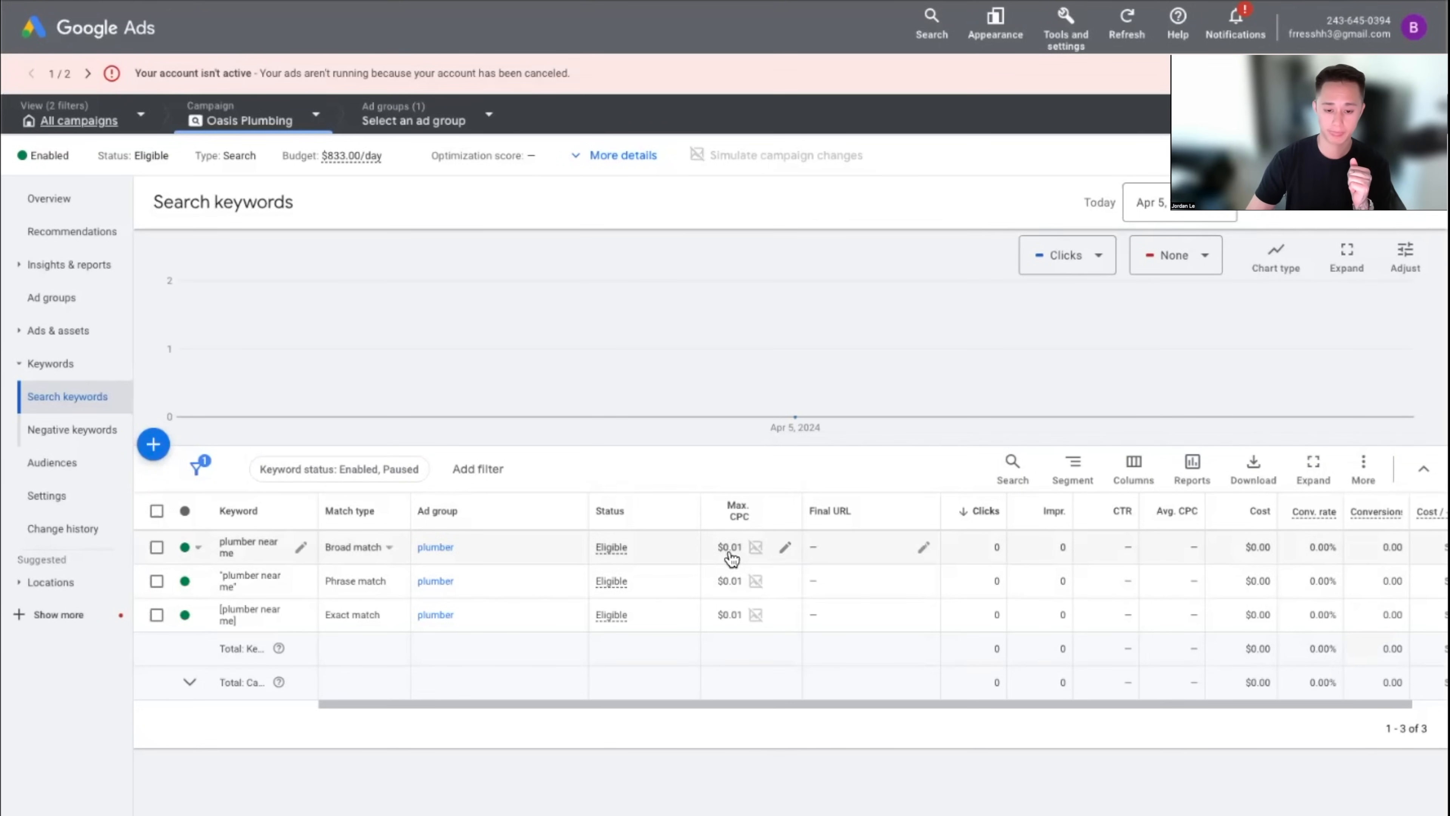
Set the phrase-match 'plumber near me' max CPC to $5.00, leaving broad and exact at $0.01
{"action": "left_click", "coordinate": [785, 550]}
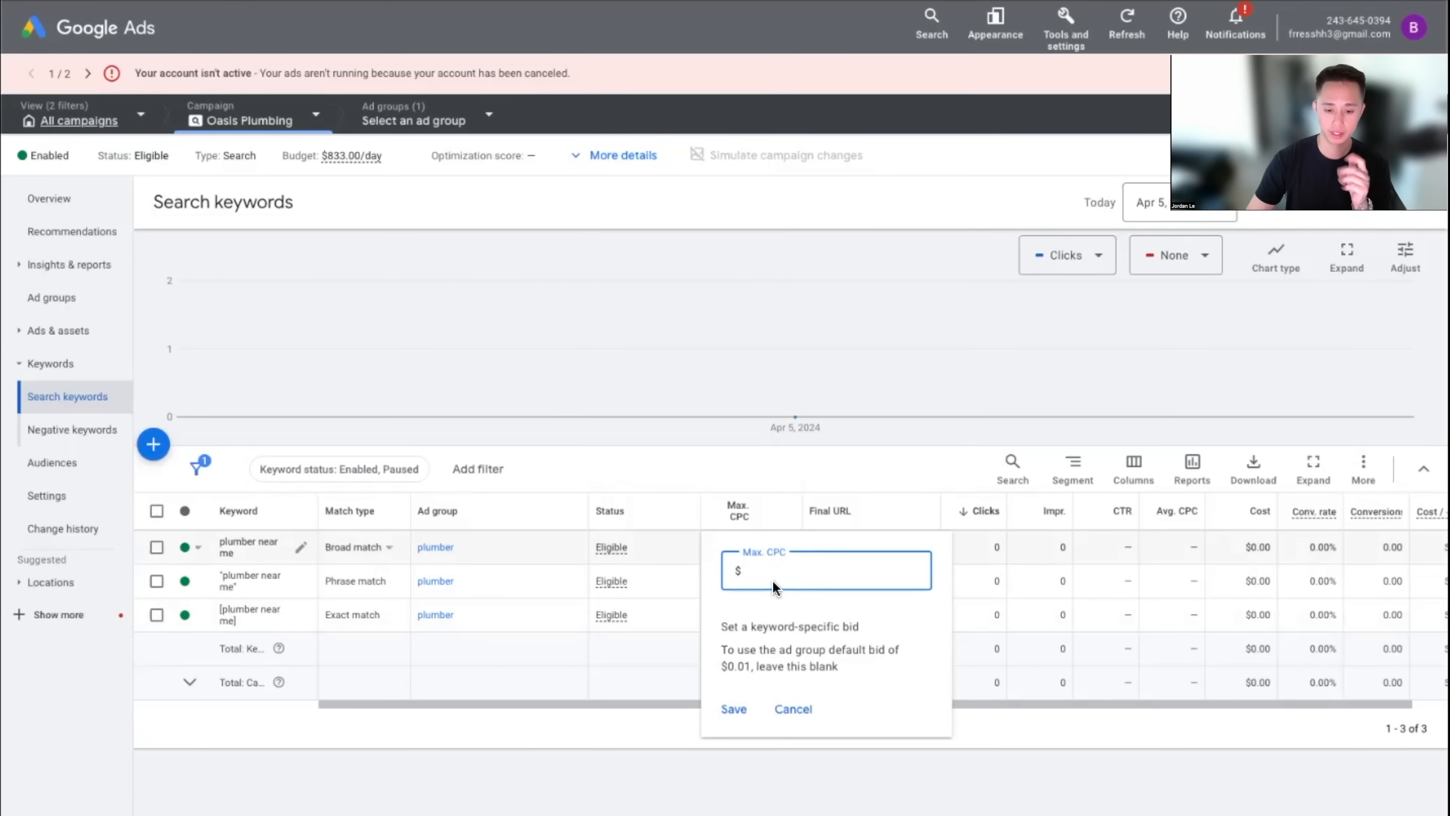
{"action": "left_click", "coordinate": [792, 708]}
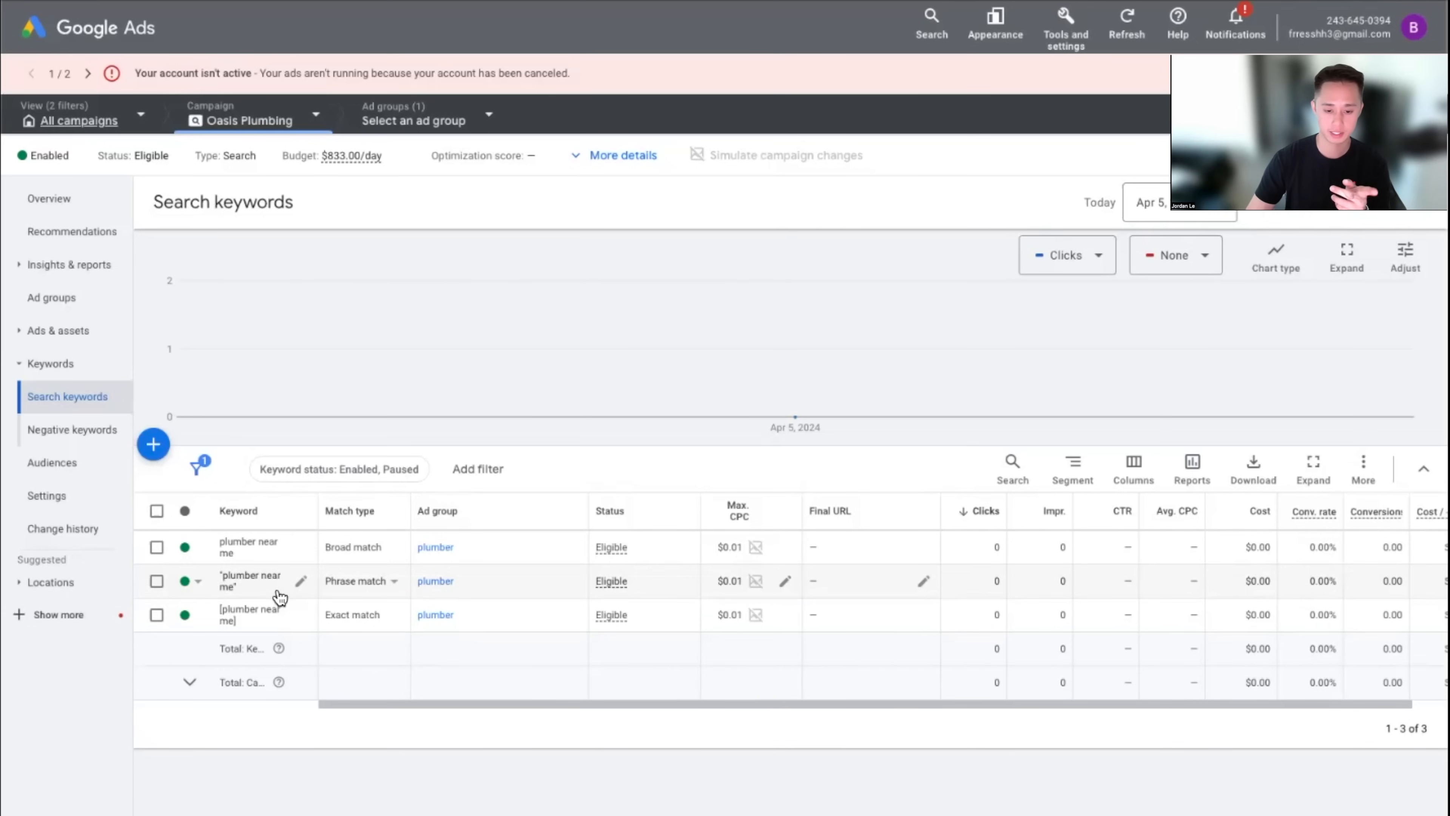
{"action": "left_click", "coordinate": [785, 581]}
{"action": "type", "text": "5"}
{"action": "left_click", "coordinate": [745, 757]}
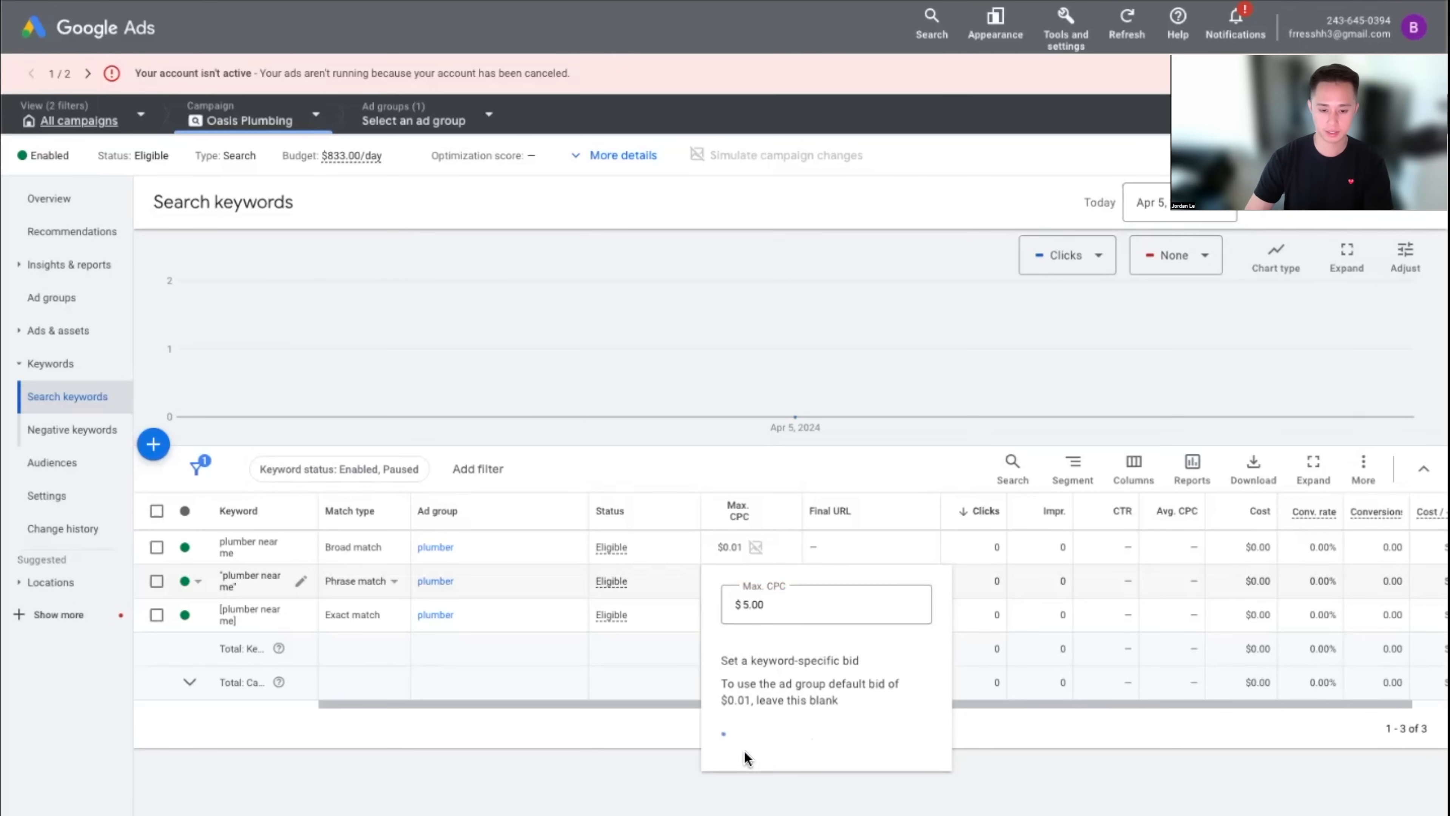
{"action": "triple_click", "coordinate": [224, 580]}
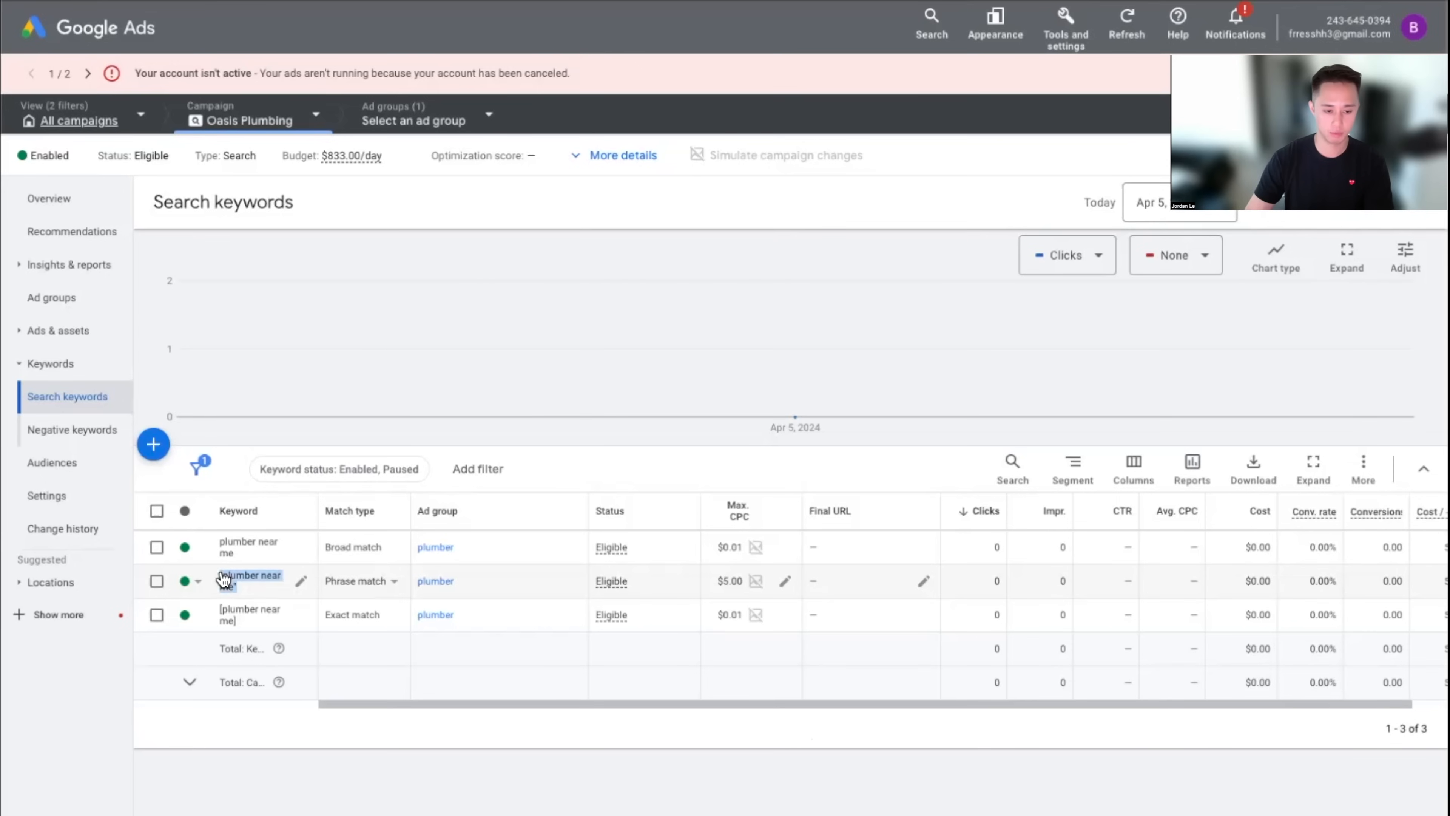
{"action": "left_click", "coordinate": [834, 789]}
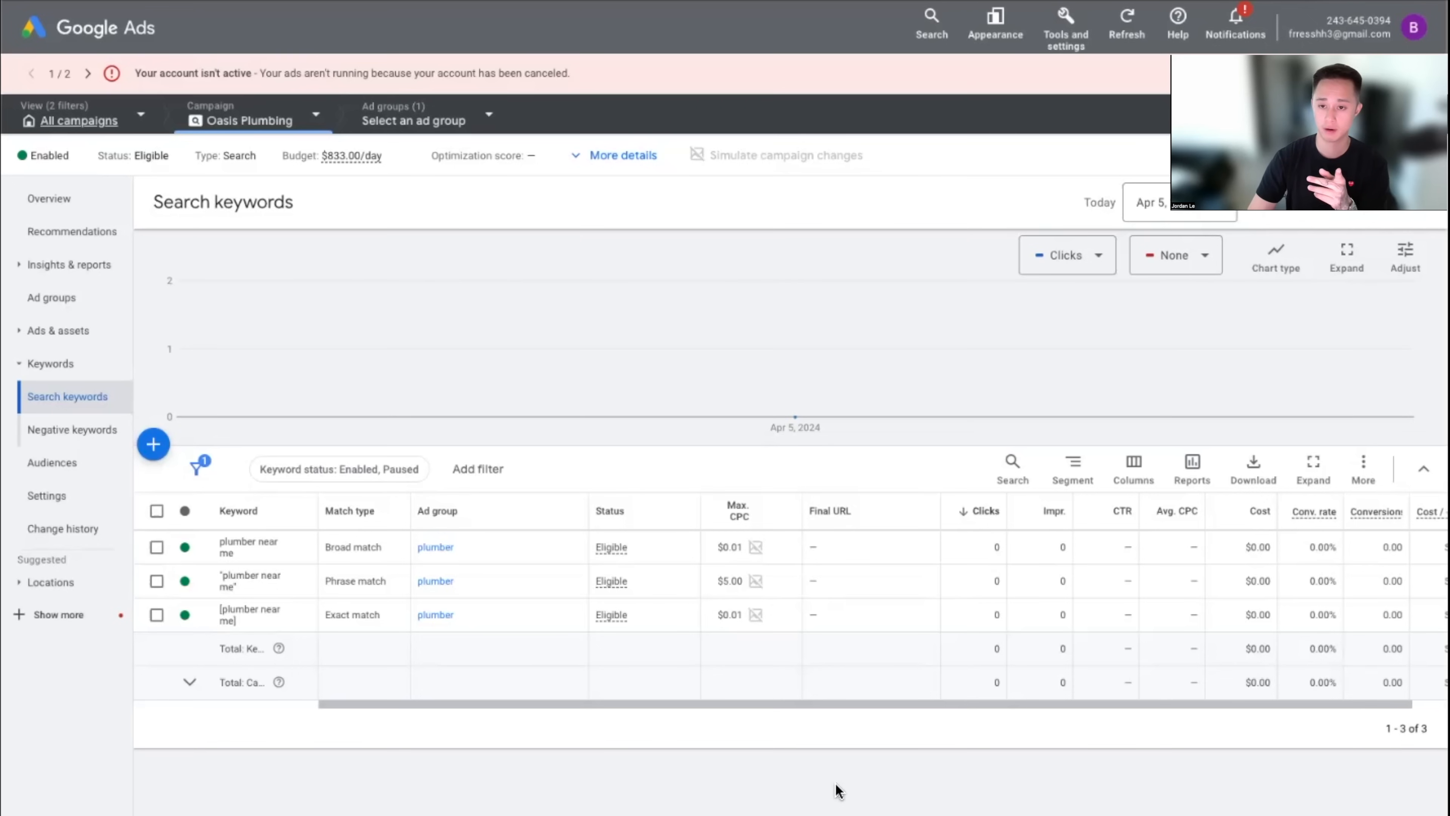
Open Keyword Planner, create a new forecast plan, and switch to its keyword ideas view
{"action": "left_click", "coordinate": [1066, 34]}
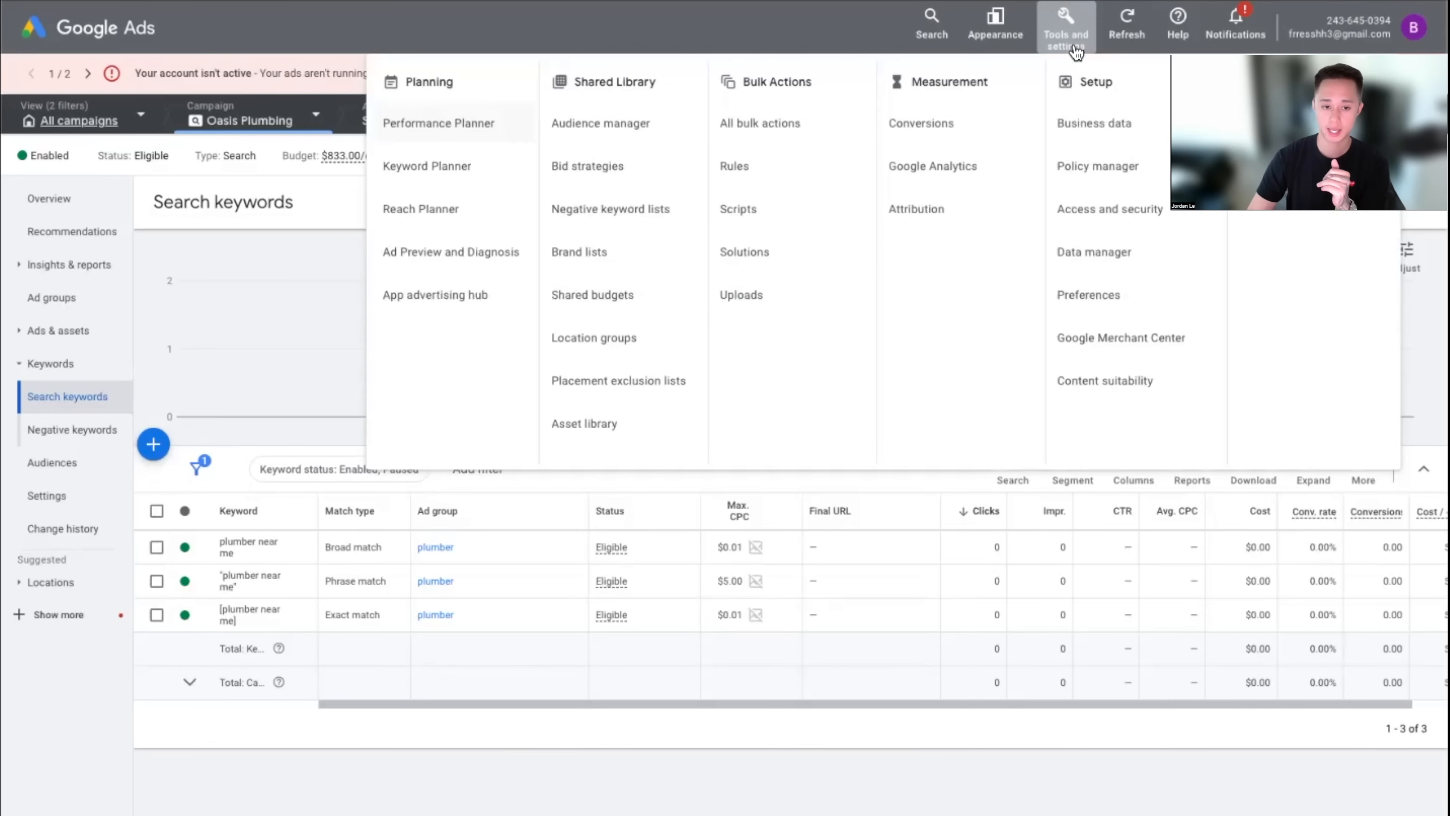
{"action": "left_click", "coordinate": [455, 172]}
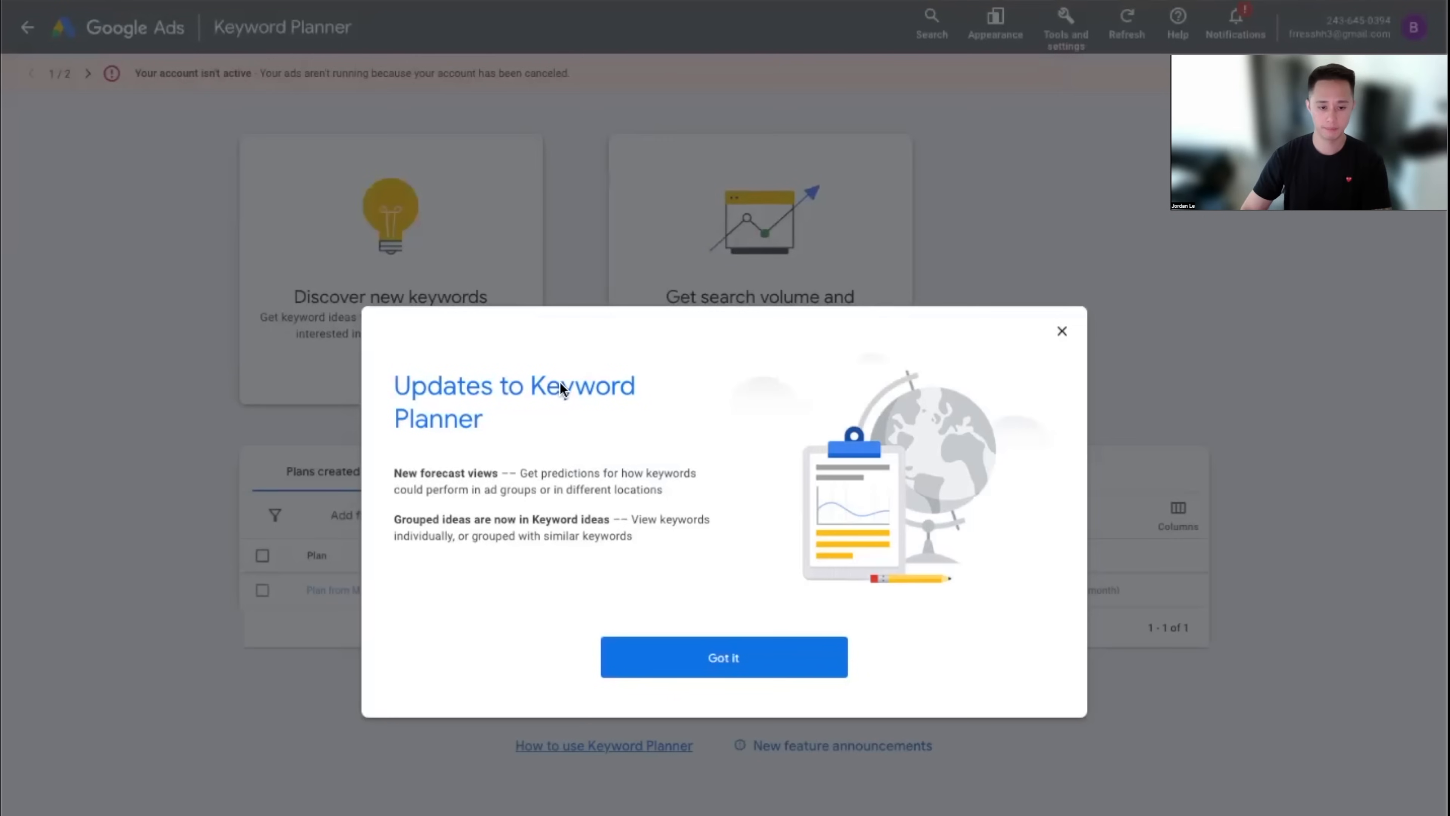
{"action": "left_click", "coordinate": [756, 651]}
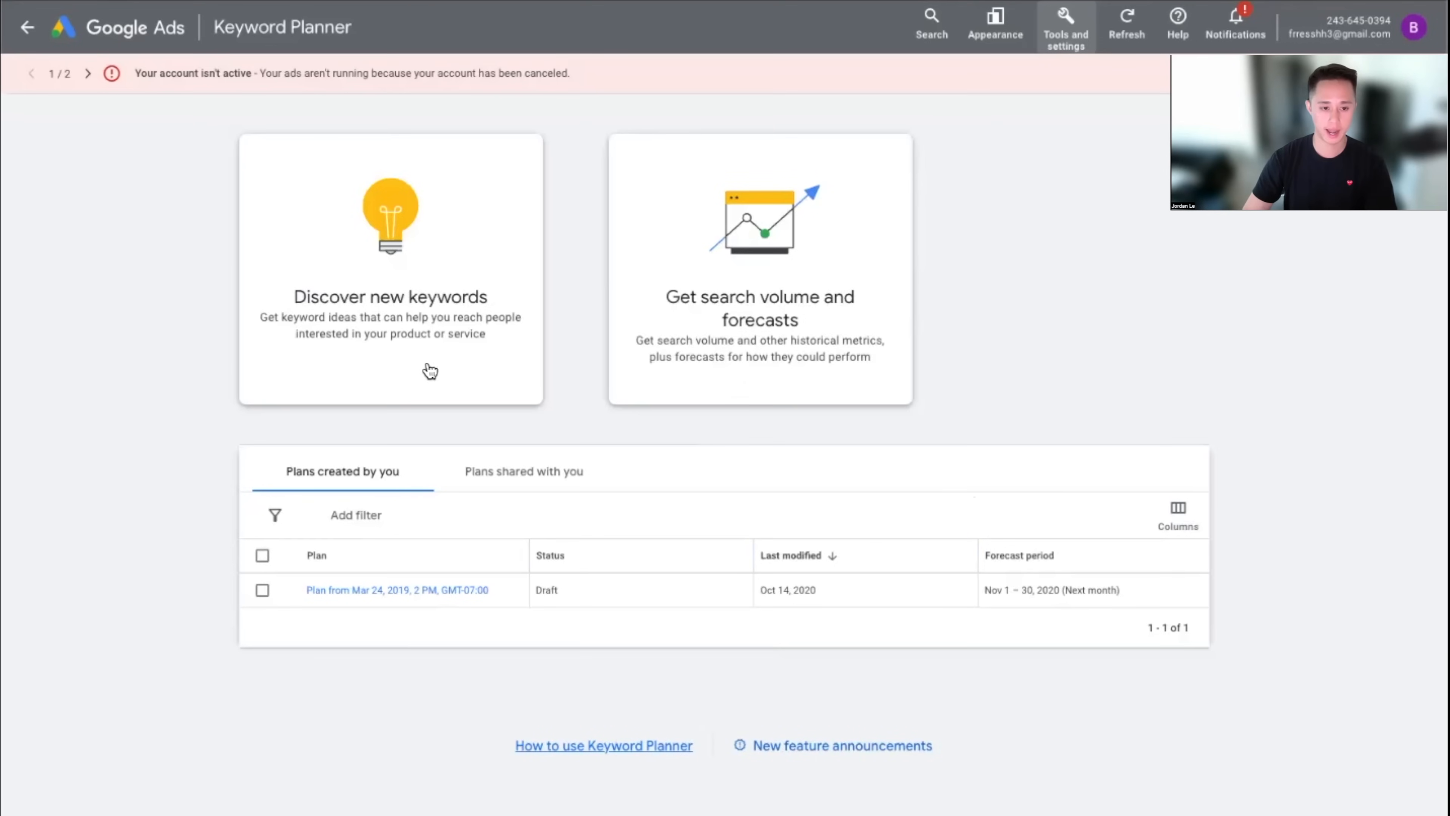
{"action": "left_click", "coordinate": [758, 320]}
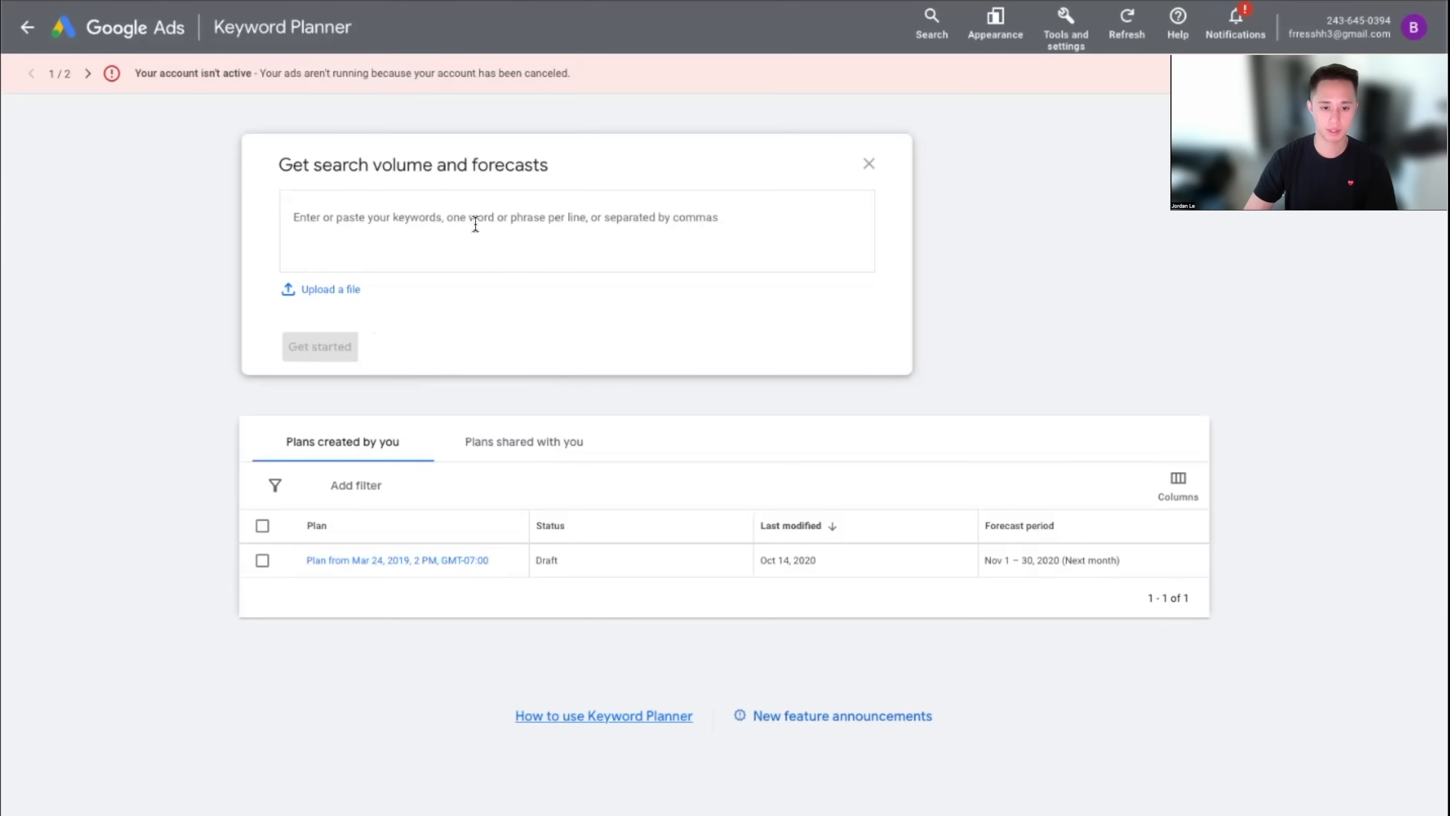
{"action": "type", "text": "A"}
{"action": "left_click", "coordinate": [359, 346]}
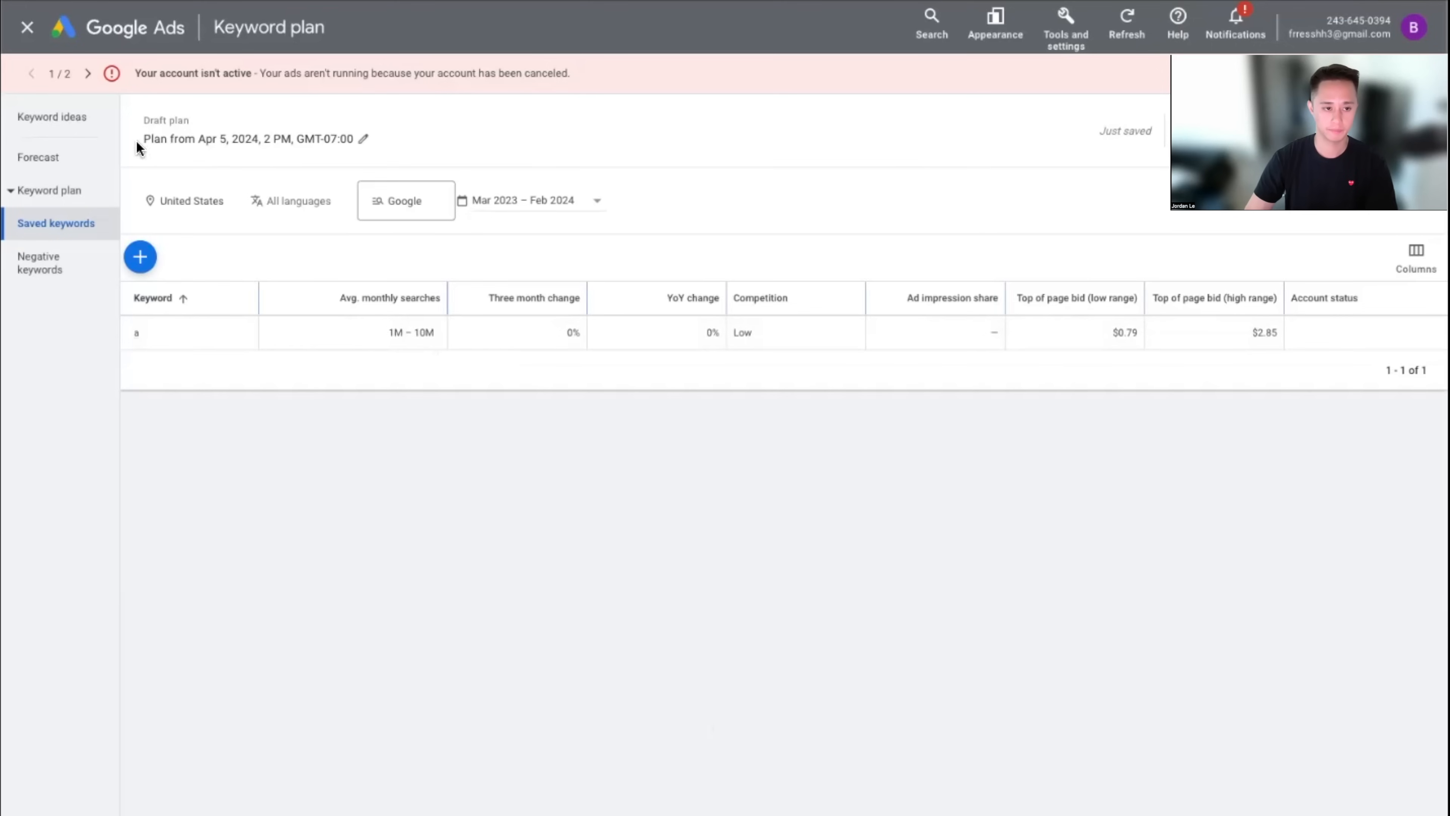
{"action": "left_click", "coordinate": [55, 124]}
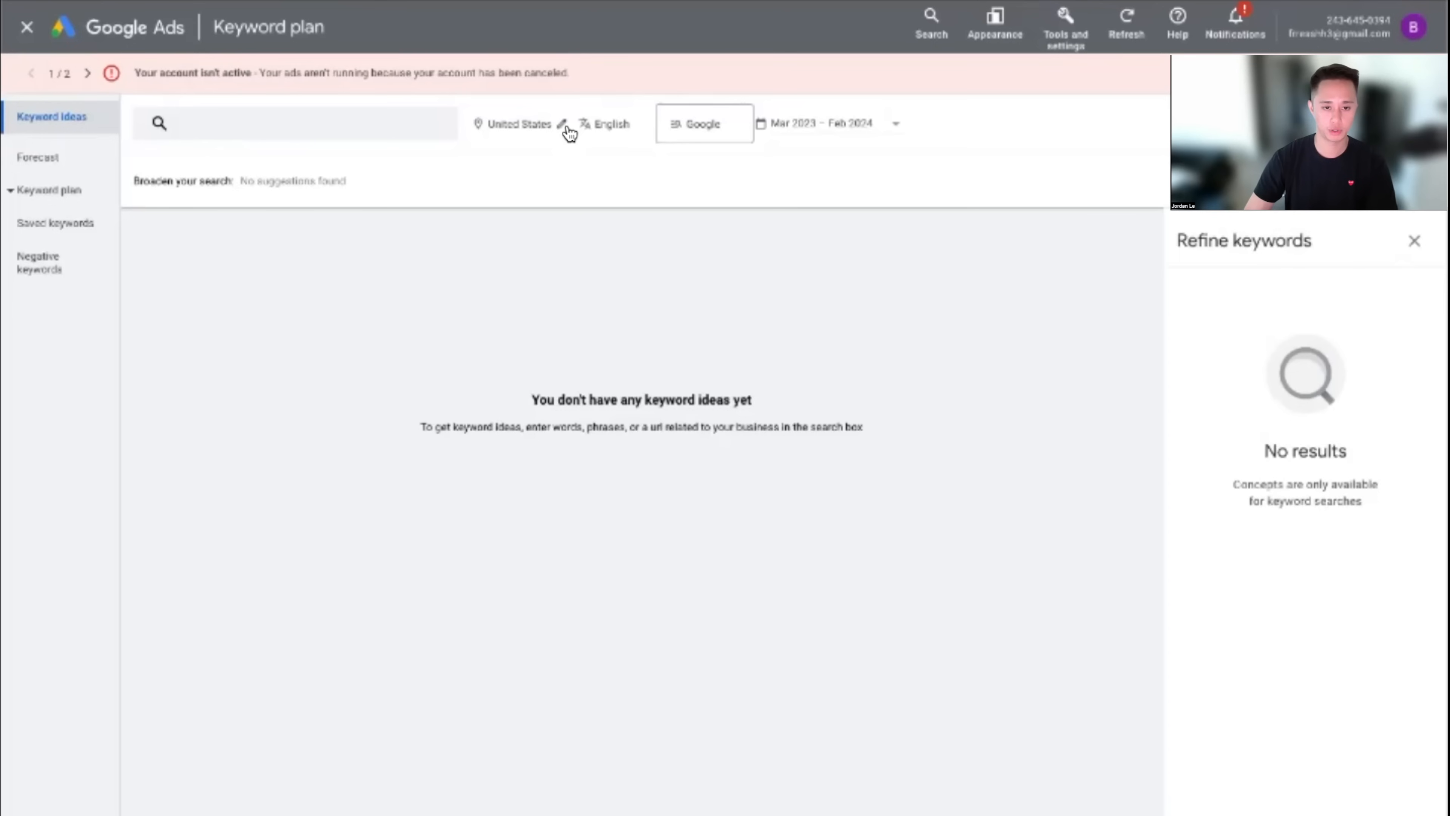
Change the plan's location from United States to Los Angeles, California
{"action": "left_click", "coordinate": [563, 127]}
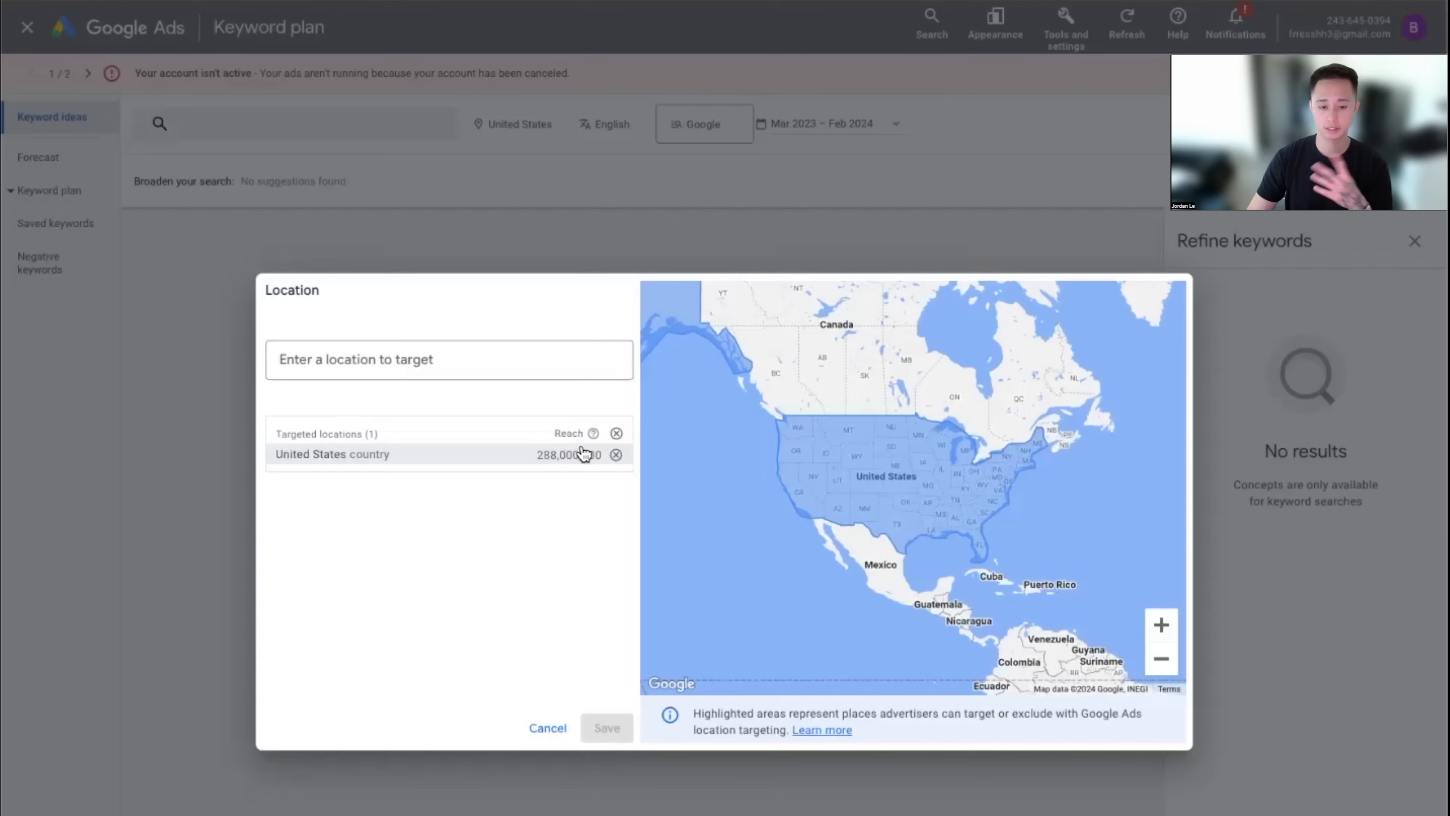
{"action": "left_click", "coordinate": [457, 368]}
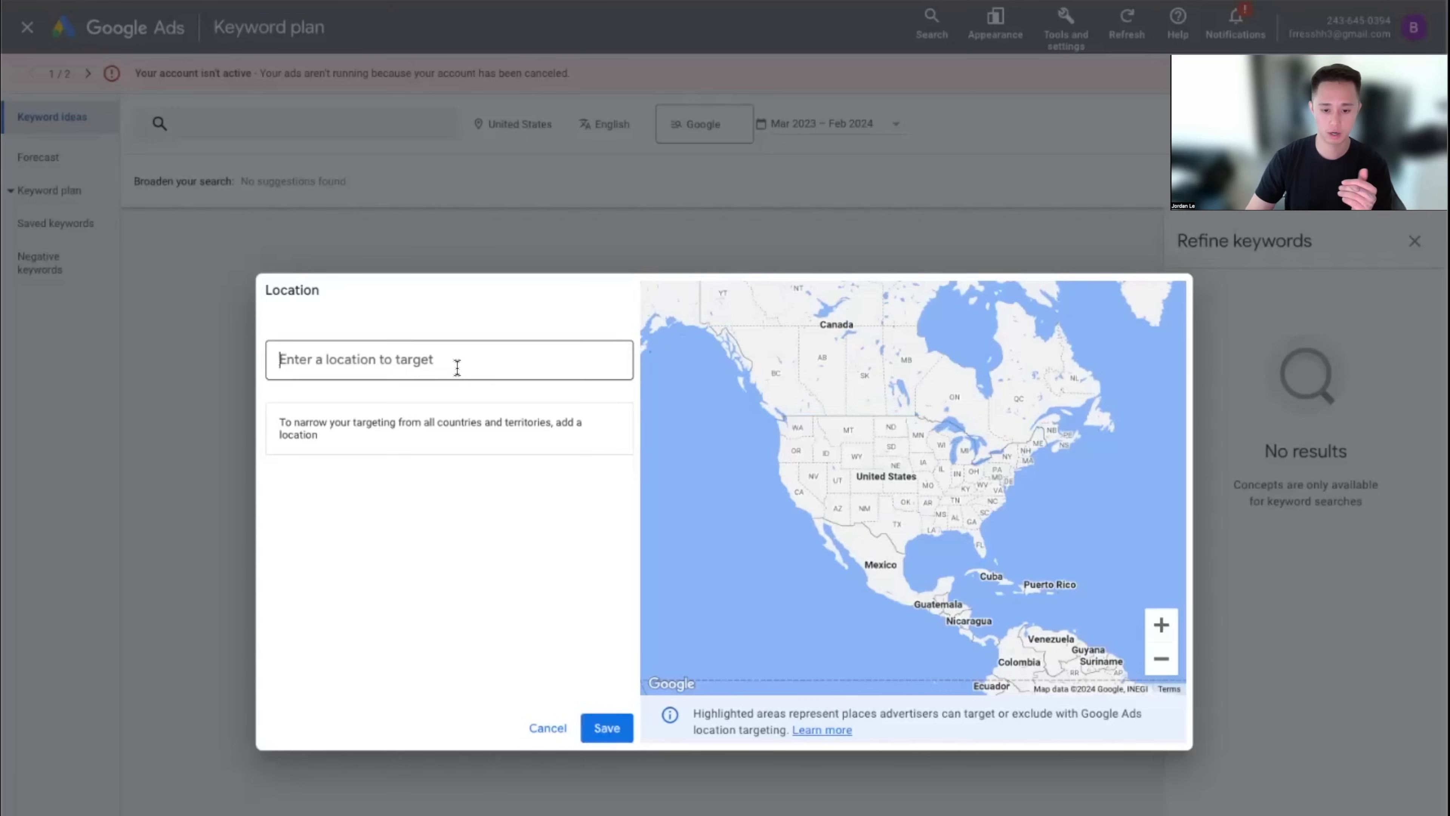
{"action": "type", "text": "los"}
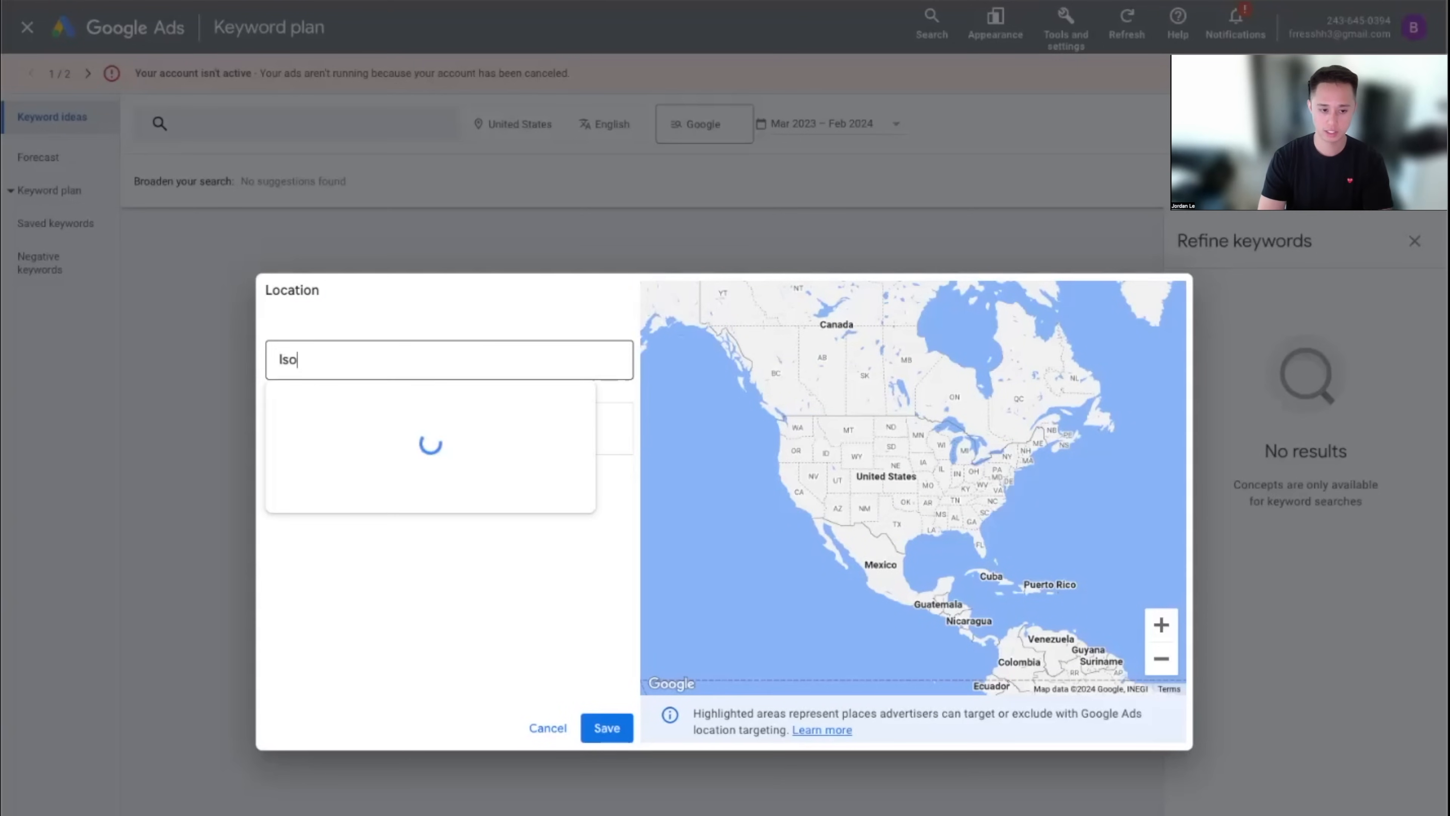
{"action": "type", "text": " angeles"}
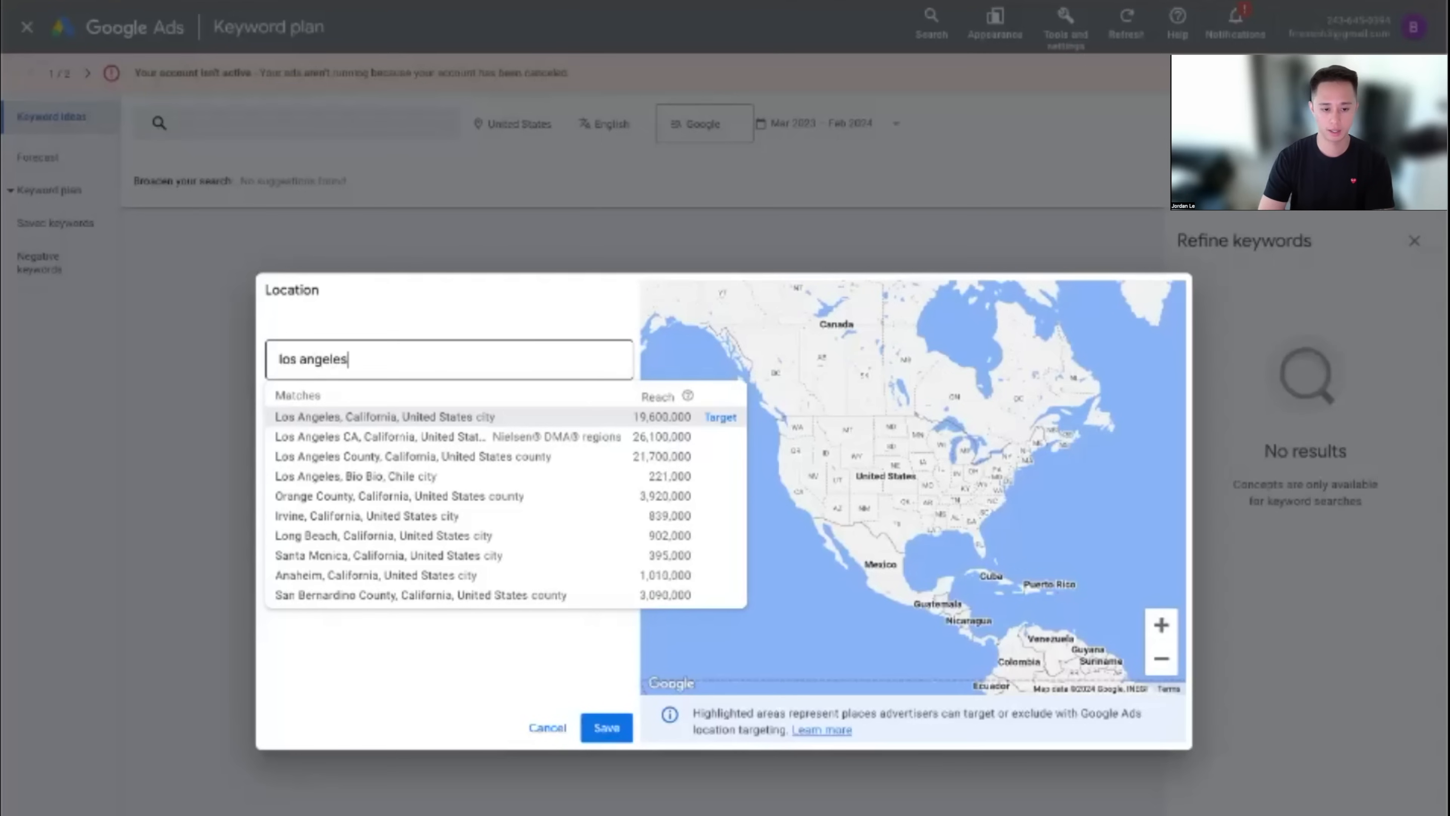
{"action": "left_click", "coordinate": [721, 417]}
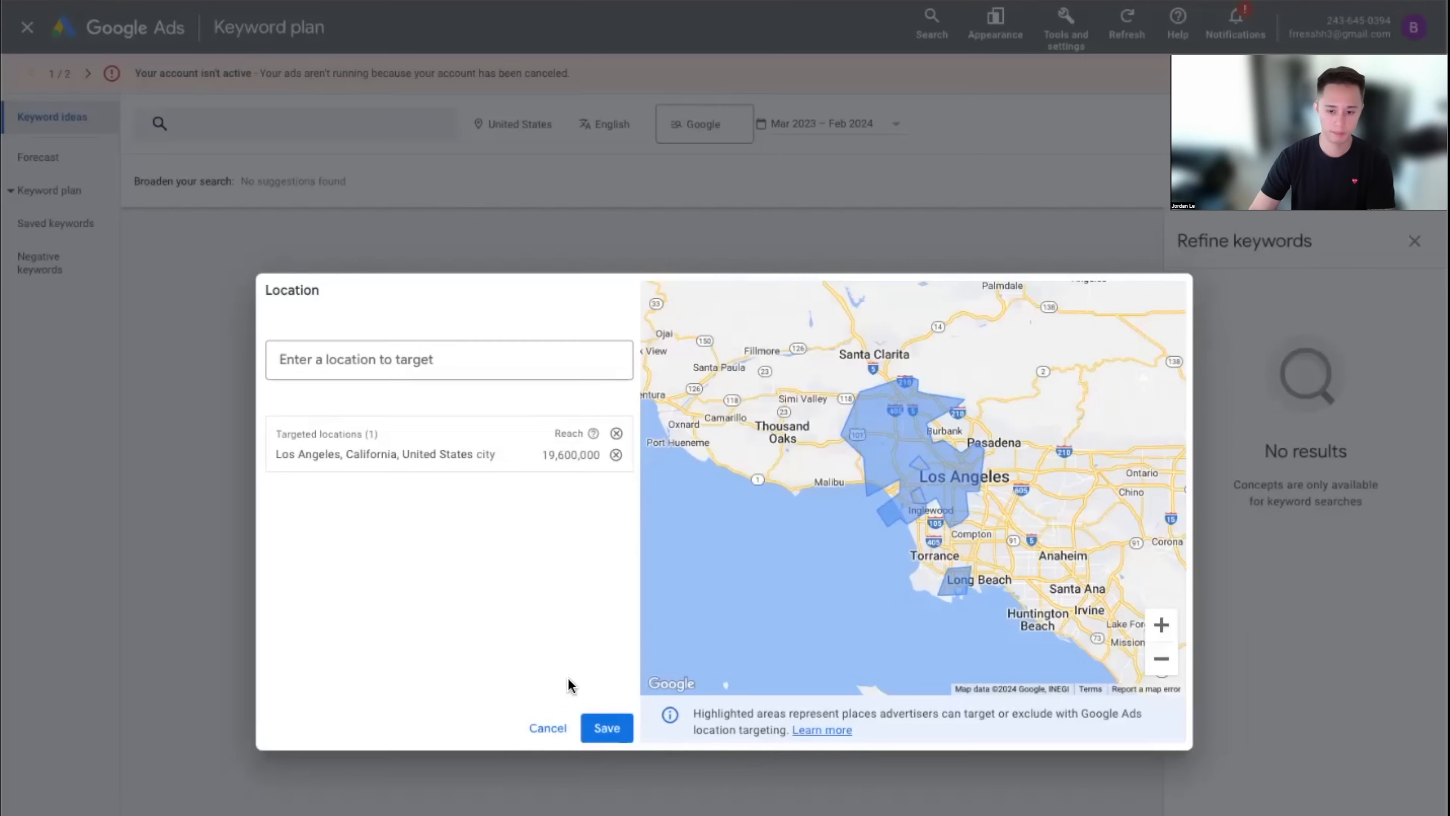
{"action": "left_click", "coordinate": [607, 728]}
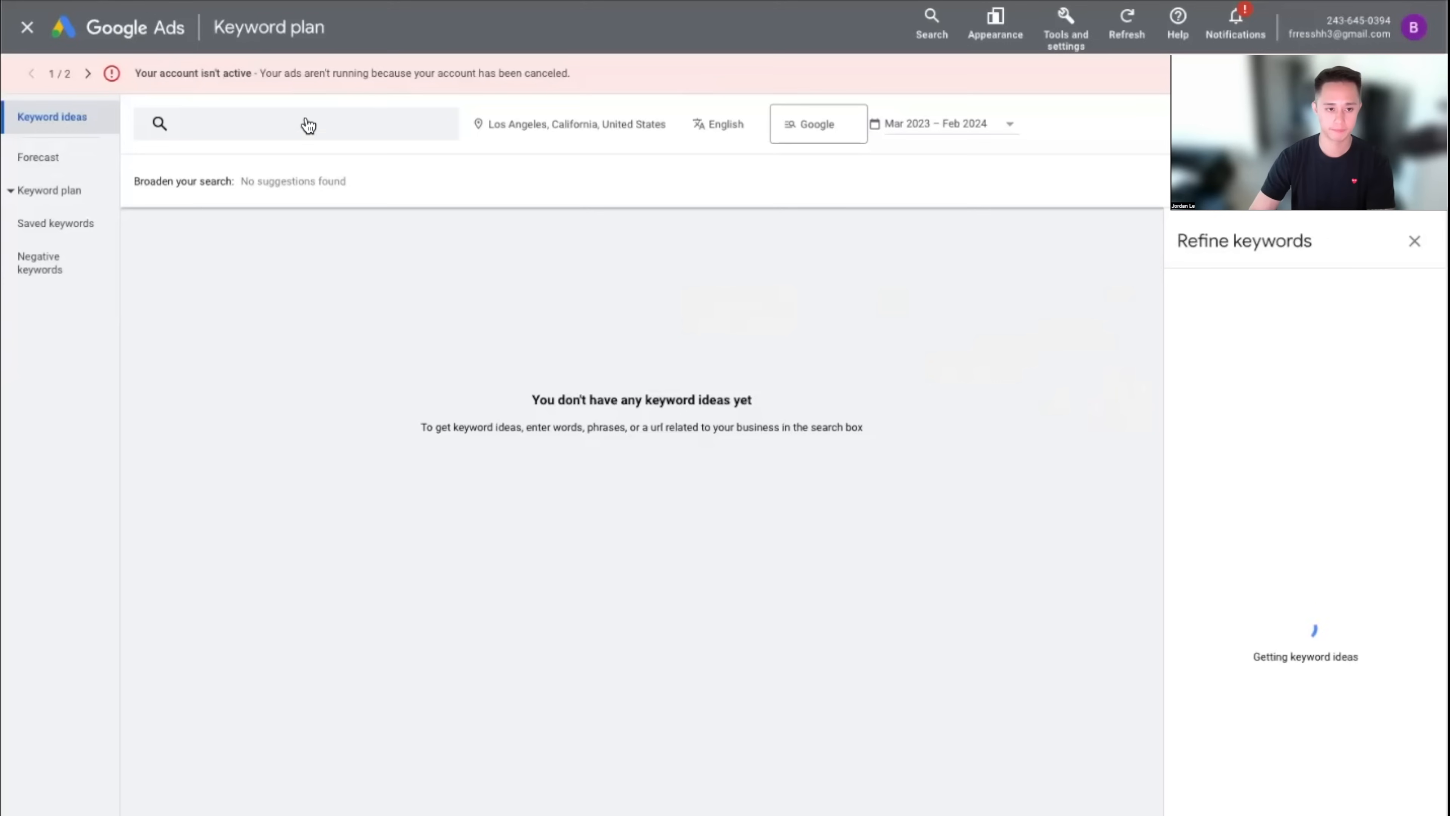
Enter 'plumber near me' as the seed keyword and get Los Angeles keyword ideas
{"action": "left_click", "coordinate": [291, 132]}
{"action": "scroll", "coordinate": [433, 193], "scroll_direction": "up", "scroll_amount": 2}
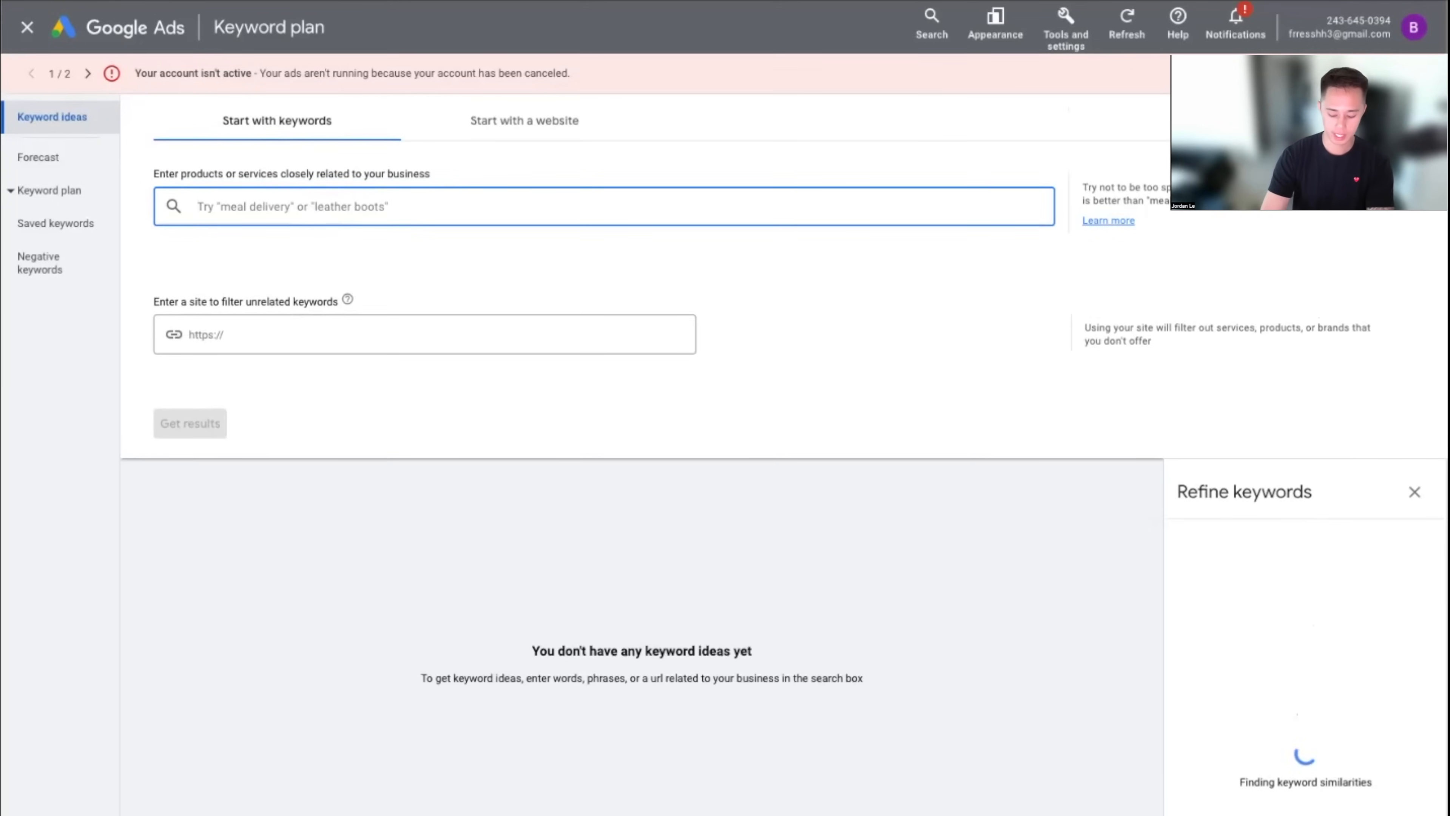
{"action": "type", "text": "plumber near me"}
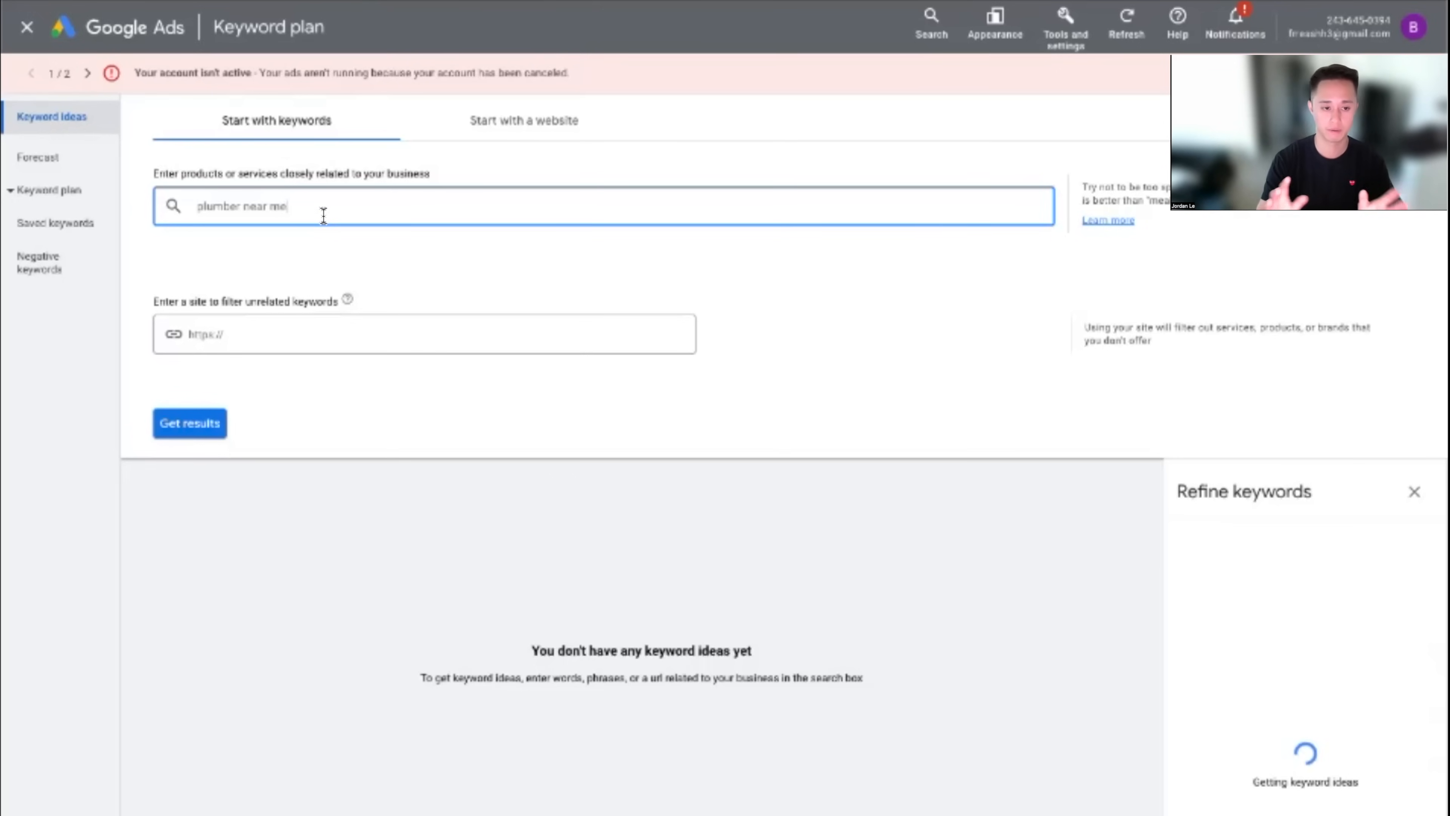
{"action": "key", "text": "Return"}
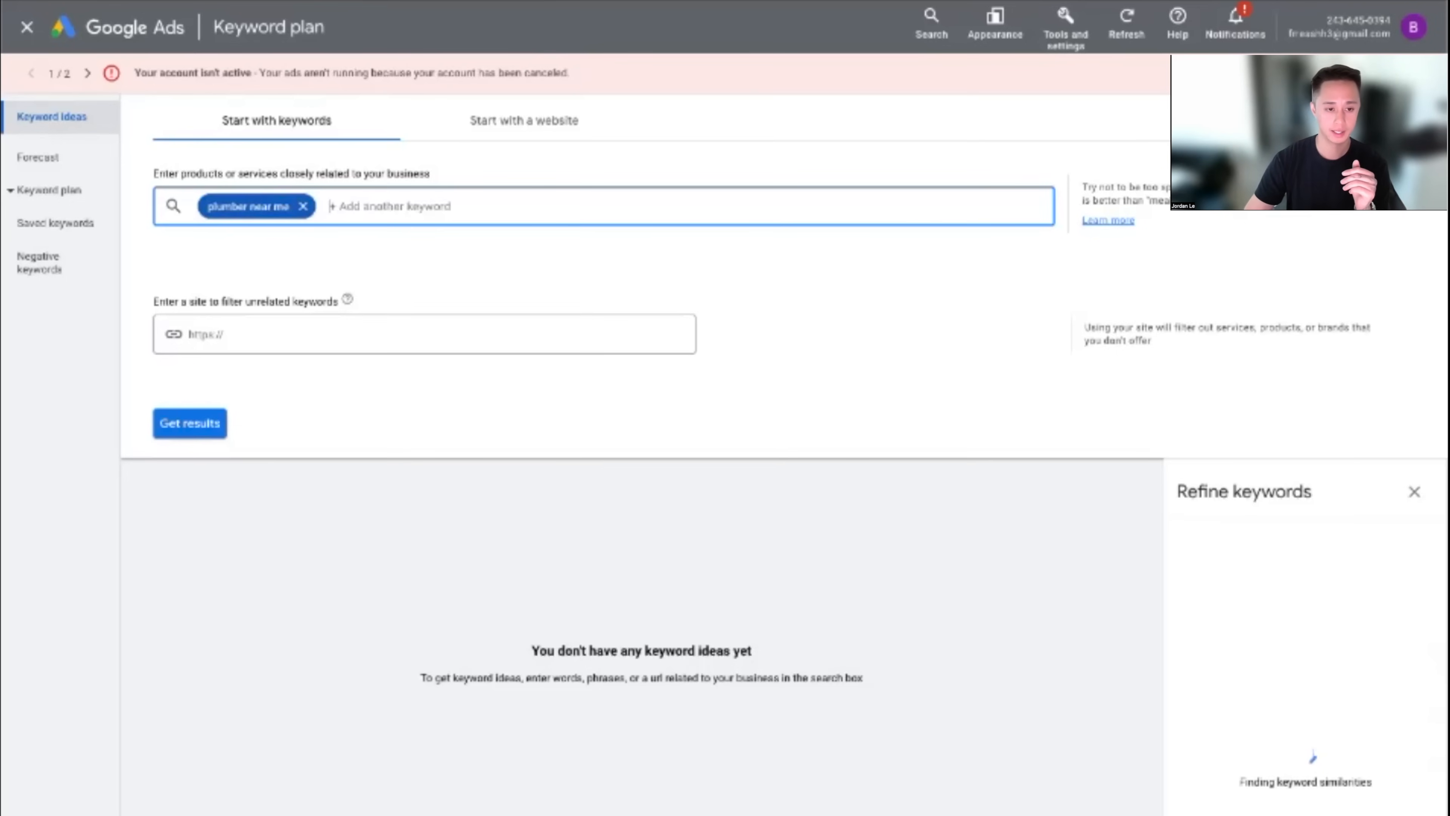
{"action": "left_click", "coordinate": [197, 429]}
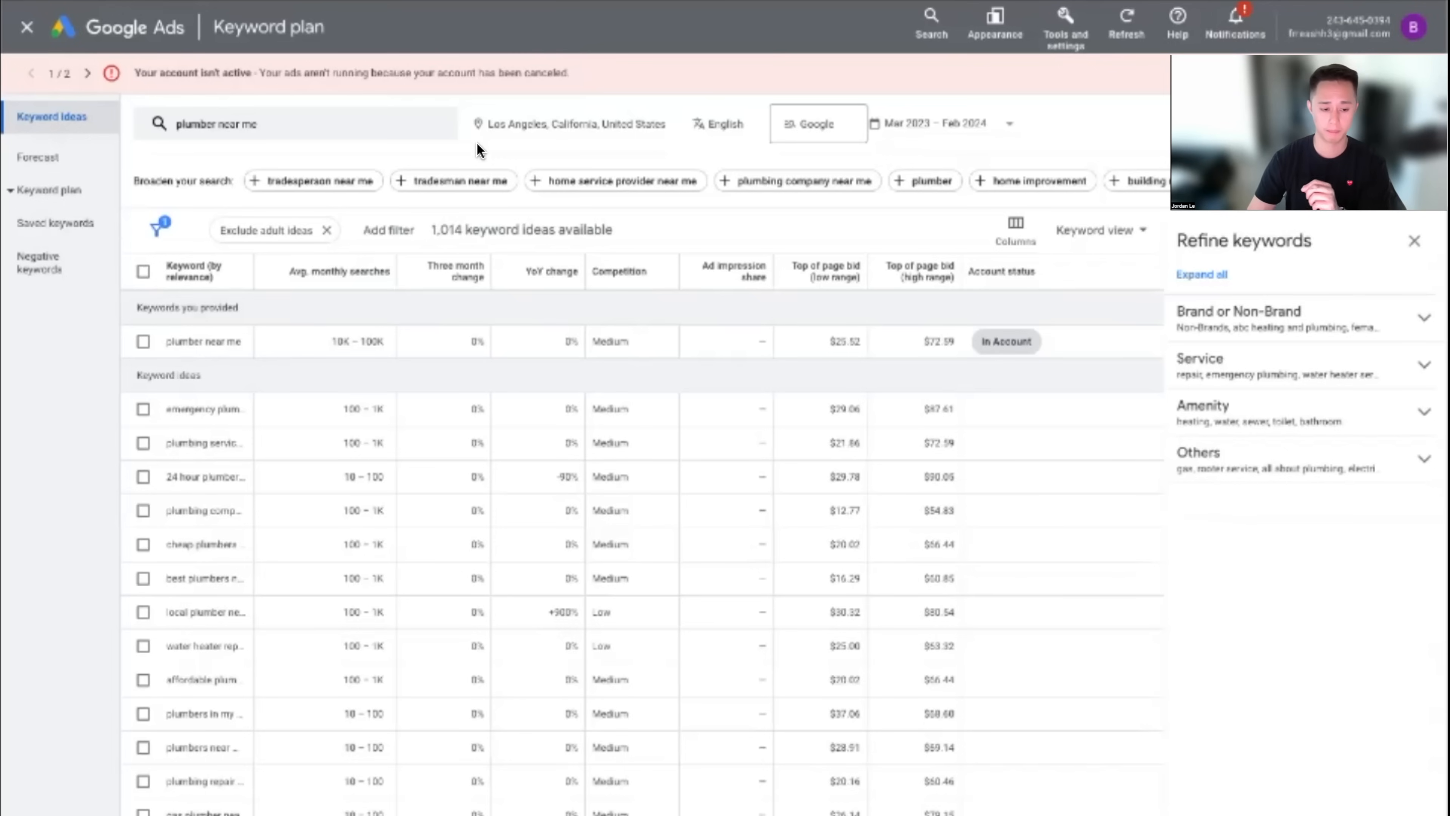
{"action": "left_click_drag", "start_coordinate": [166, 341], "coordinate": [235, 347]}
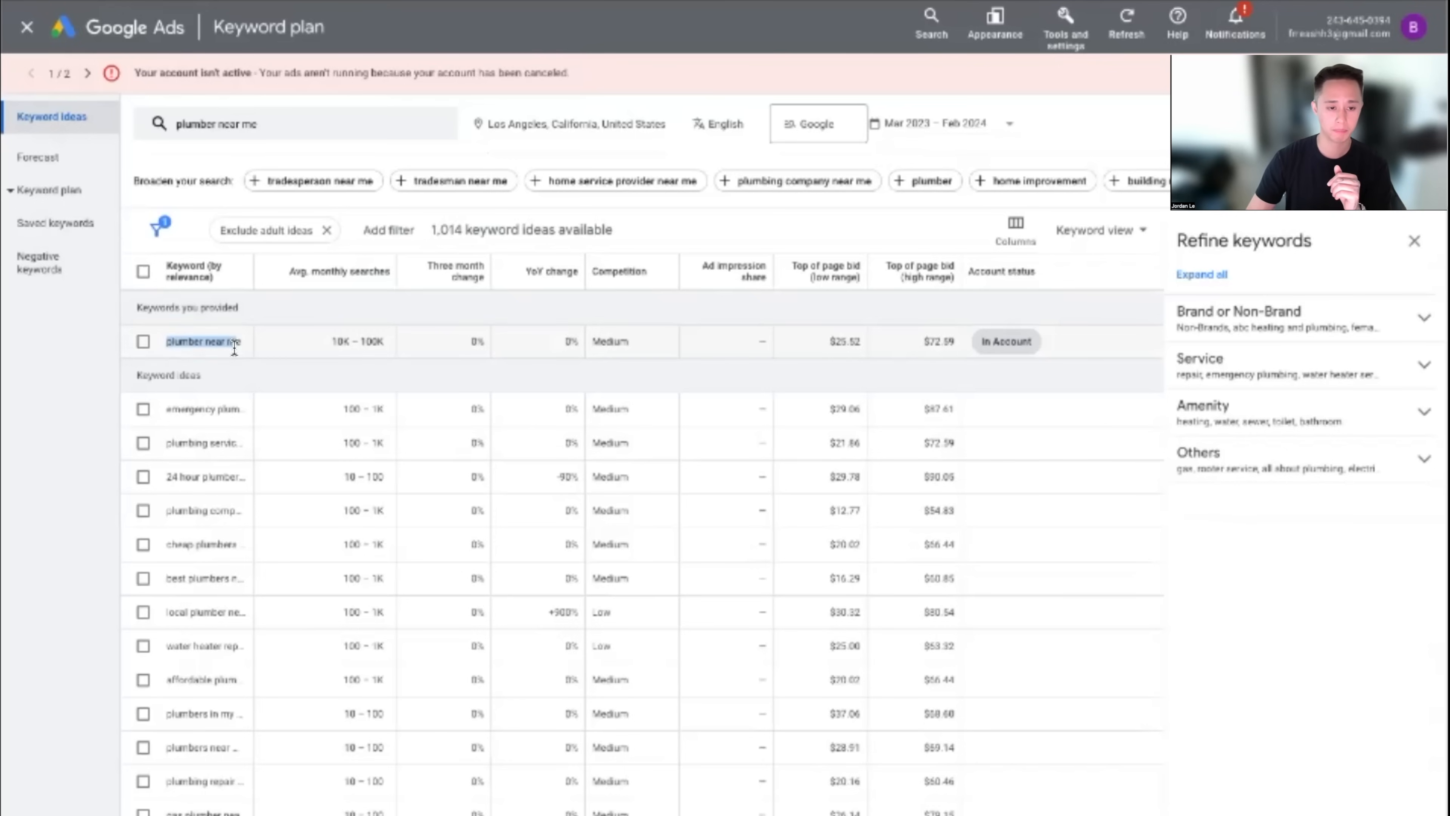
{"action": "left_click_drag", "start_coordinate": [330, 343], "coordinate": [391, 345]}
{"action": "left_click", "coordinate": [364, 363]}
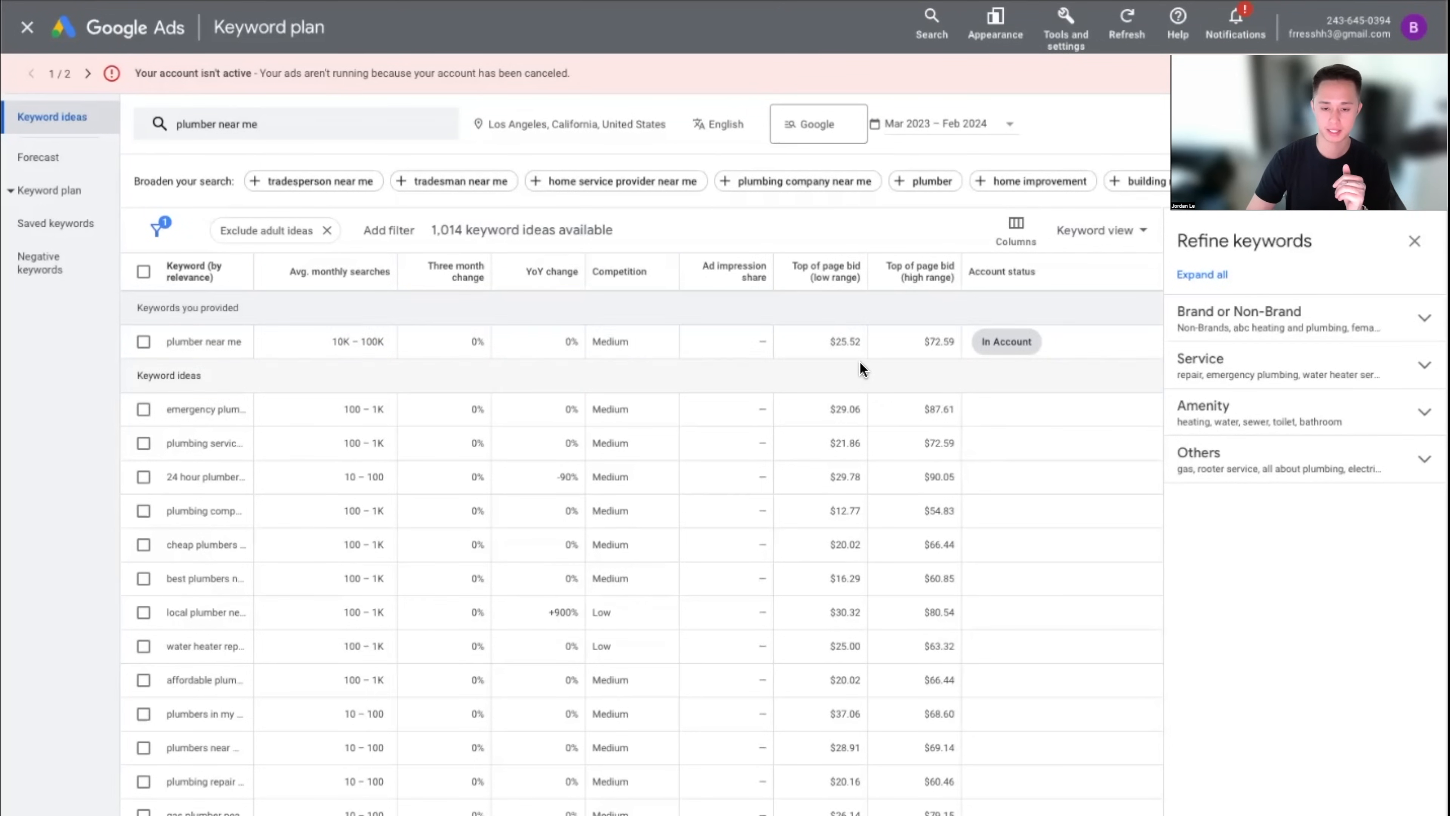
{"action": "left_click_drag", "start_coordinate": [829, 342], "coordinate": [949, 343]}
{"action": "left_click", "coordinate": [966, 367]}
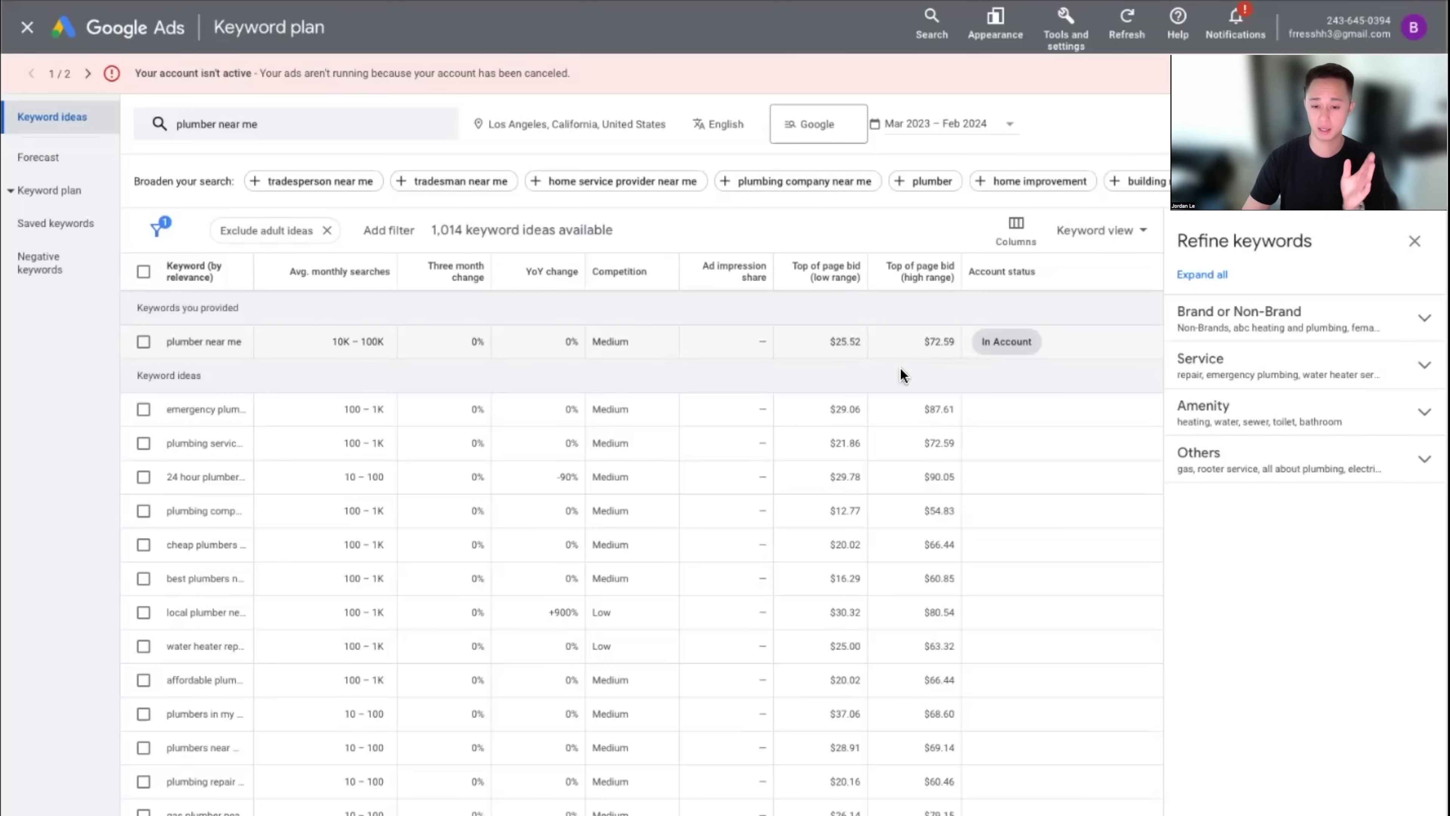
{"action": "left_click_drag", "start_coordinate": [920, 344], "coordinate": [981, 341]}
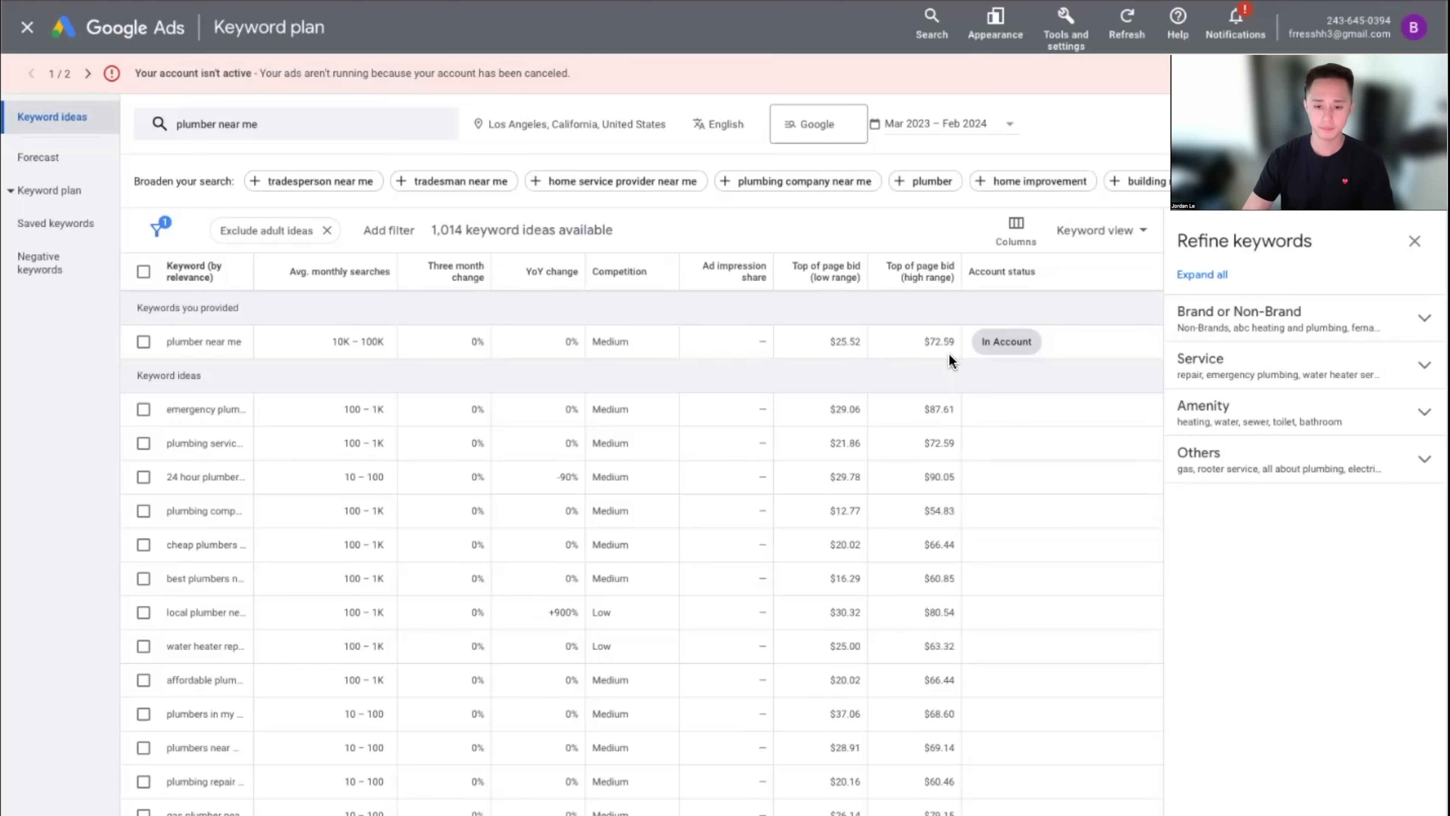
{"action": "left_click_drag", "start_coordinate": [925, 342], "coordinate": [958, 343]}
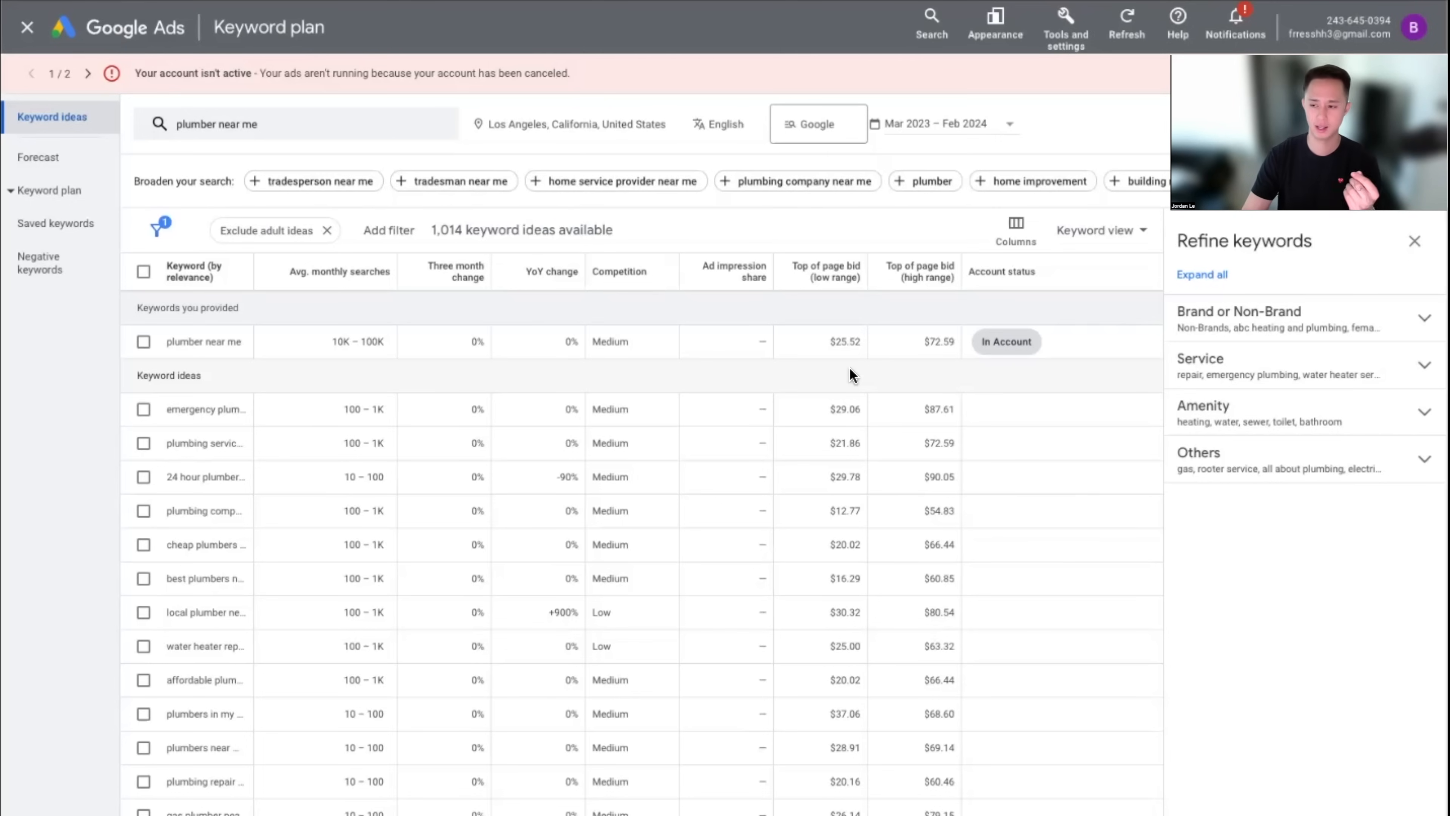
Highlight the $72.59 and $25.52 top-of-page bids for 'plumber near me' to point them out
{"action": "double_click", "coordinate": [927, 341]}
{"action": "left_click", "coordinate": [949, 386]}
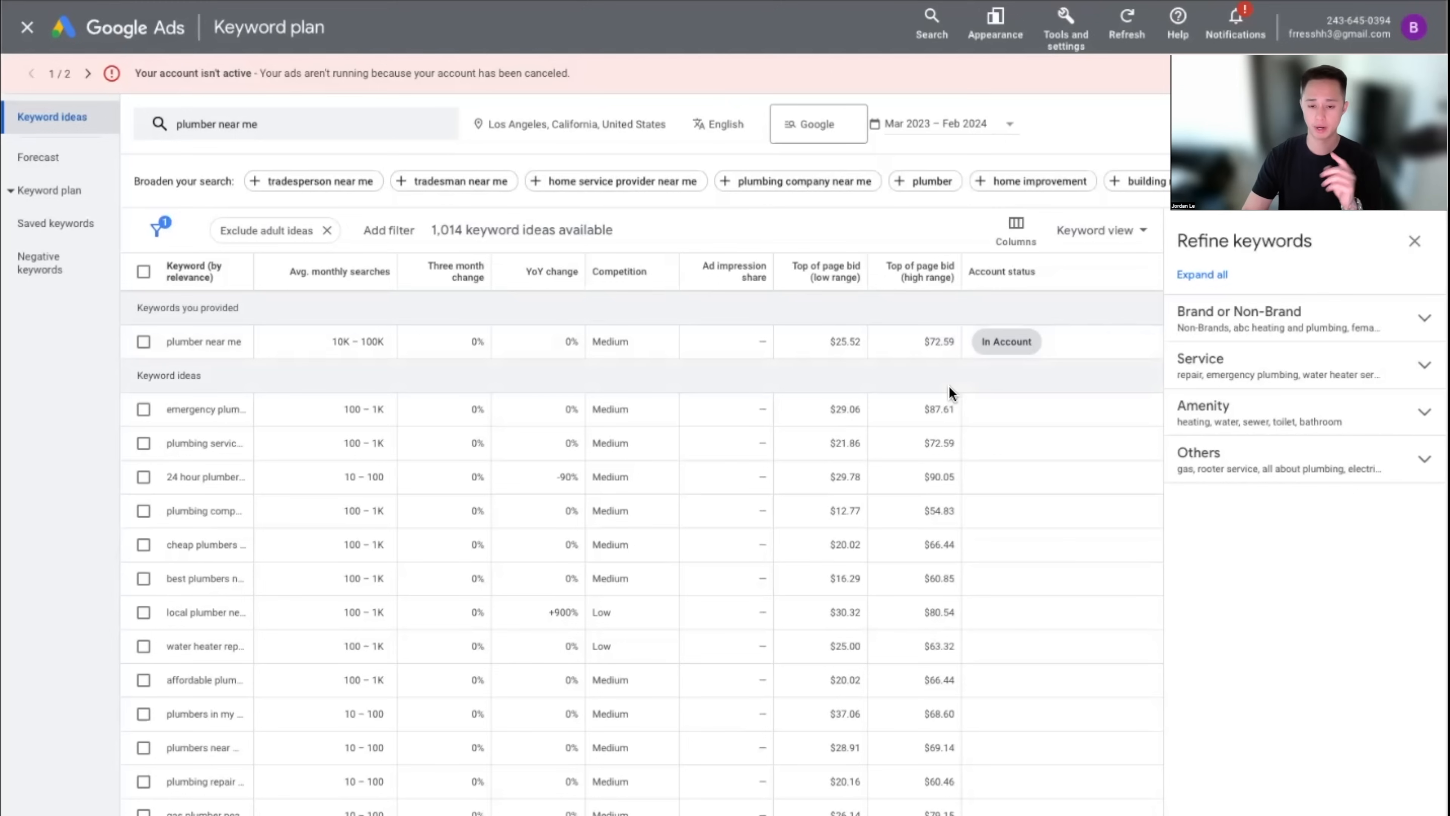
{"action": "left_click_drag", "start_coordinate": [948, 341], "coordinate": [943, 367]}
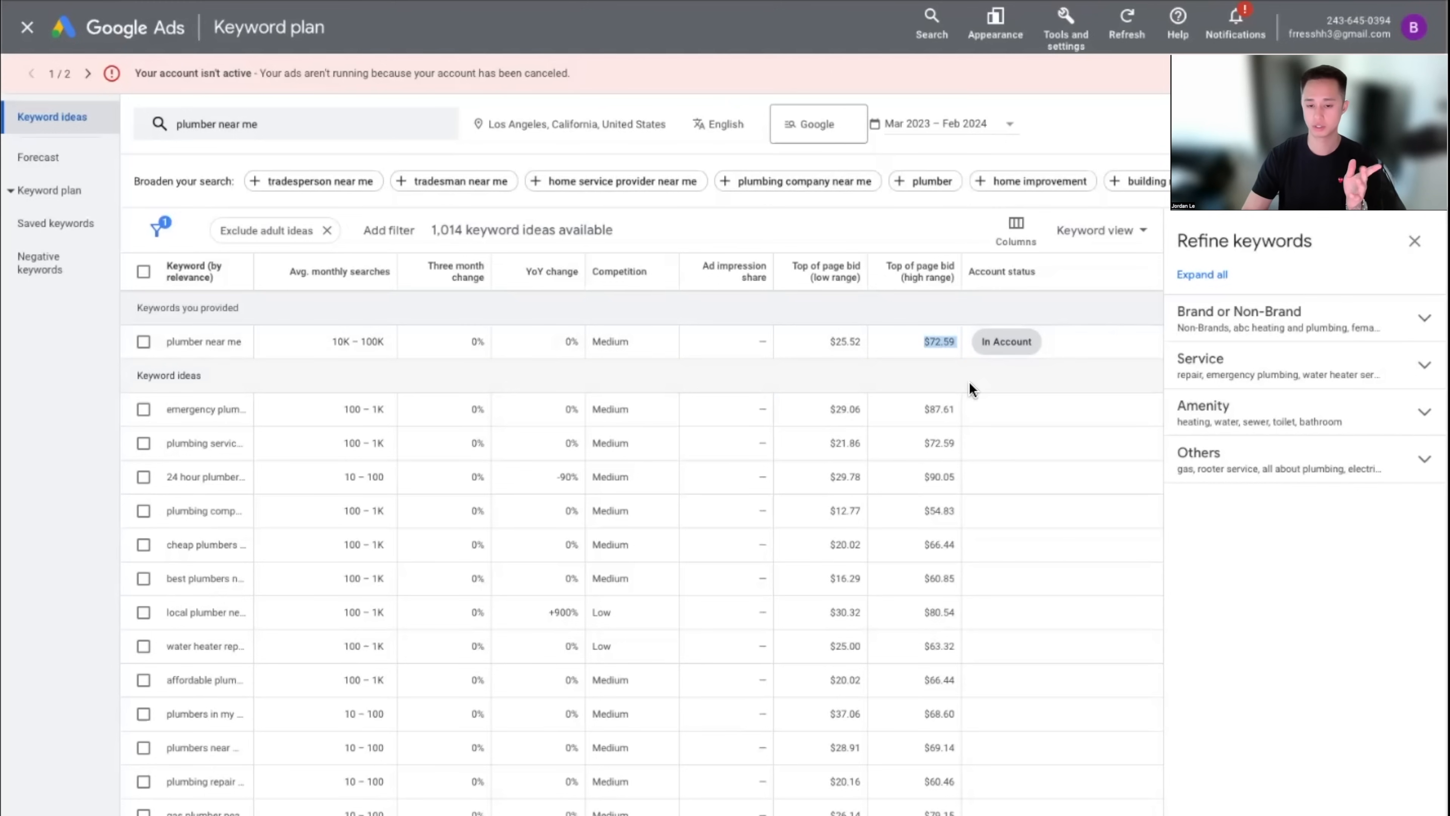
{"action": "left_click", "coordinate": [963, 381]}
{"action": "left_click_drag", "start_coordinate": [842, 343], "coordinate": [900, 373]}
{"action": "left_click", "coordinate": [926, 374]}
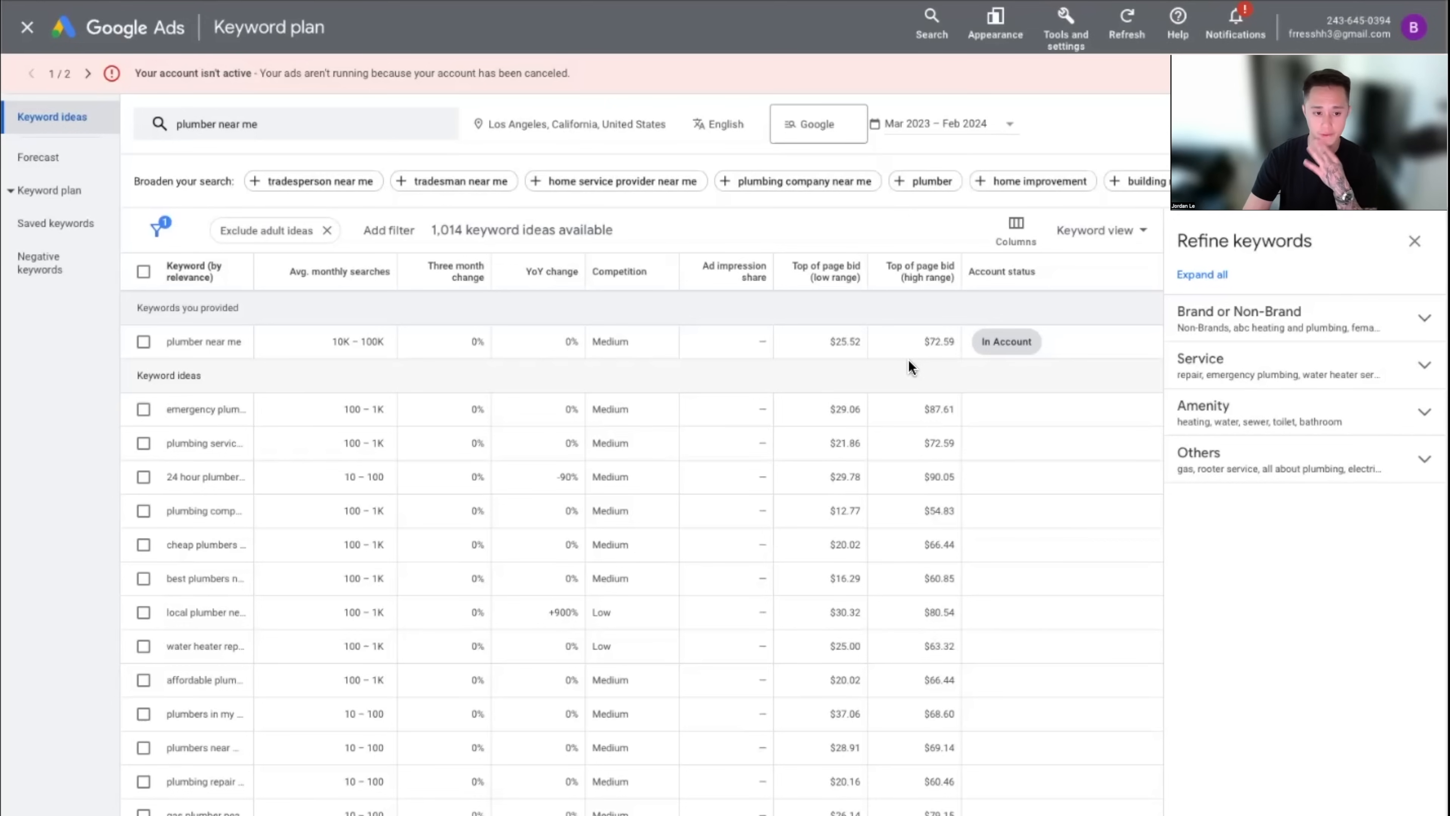
{"action": "left_click_drag", "start_coordinate": [829, 342], "coordinate": [877, 381]}
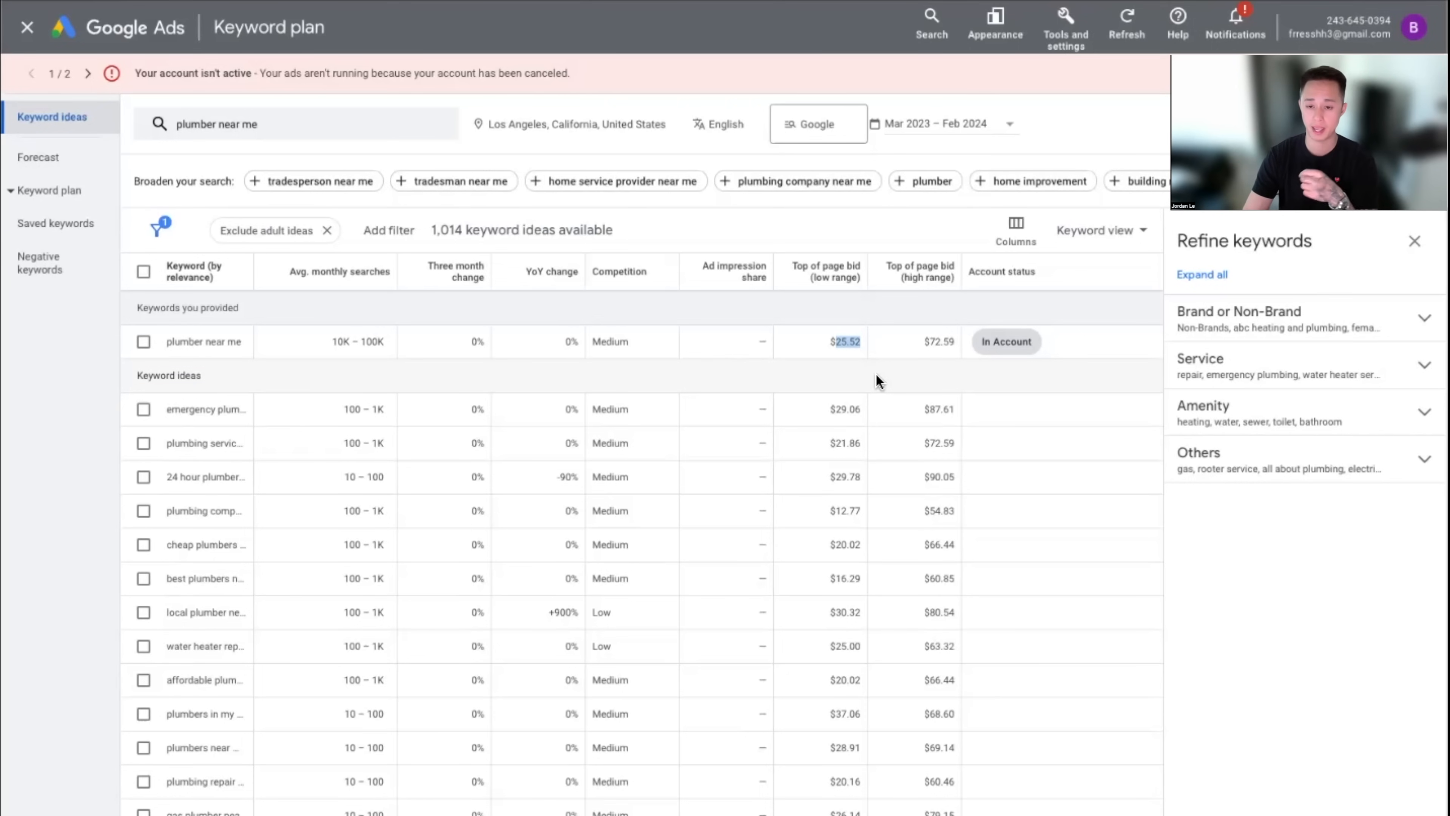
{"action": "left_click_drag", "start_coordinate": [238, 342], "coordinate": [161, 346]}
{"action": "left_click", "coordinate": [899, 374]}
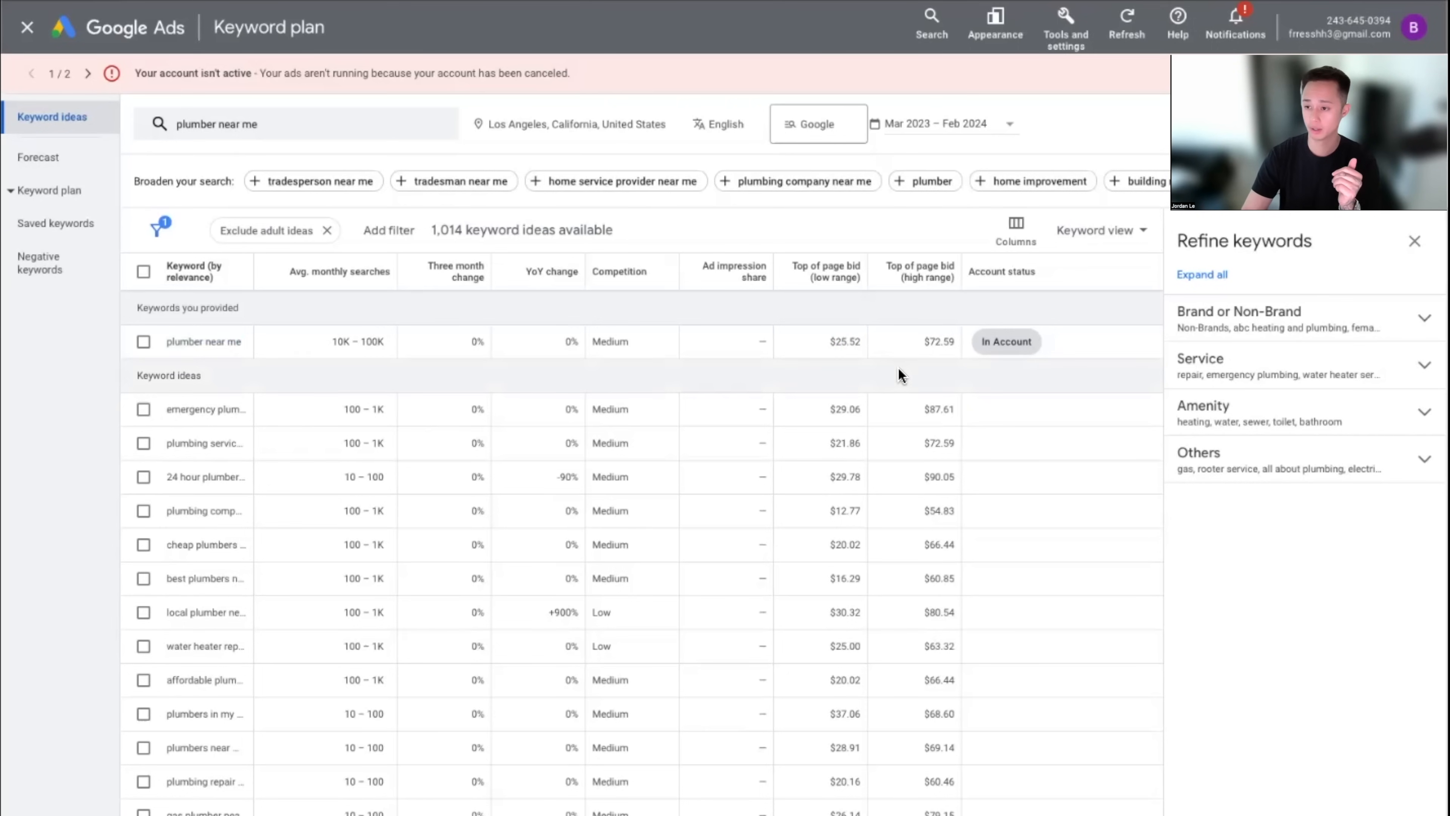
{"action": "left_click_drag", "start_coordinate": [824, 341], "coordinate": [869, 343]}
{"action": "left_click", "coordinate": [902, 379]}
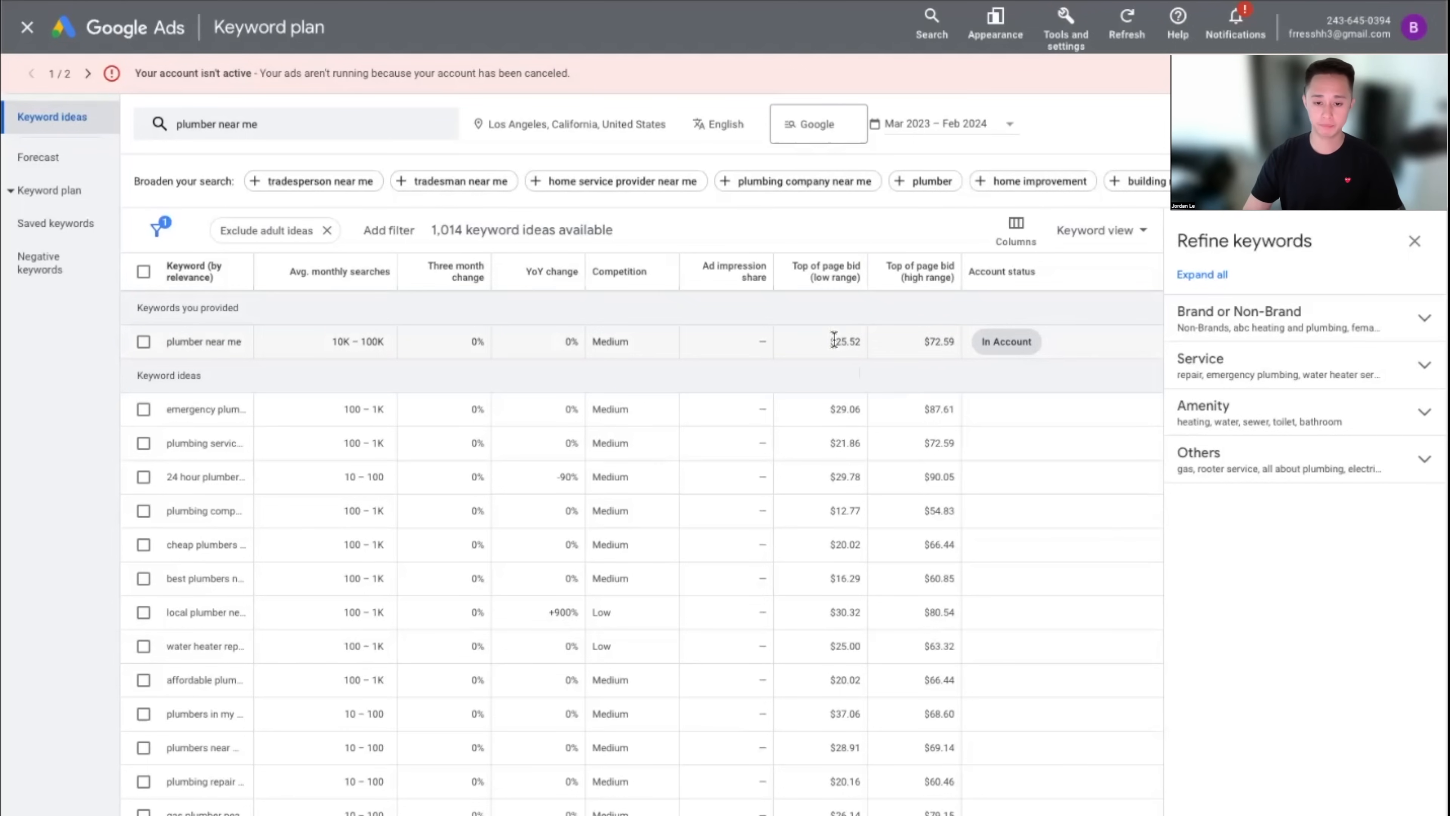
Highlight the keyword and its bid values again, then widen the Keyword column to show full names
{"action": "mouse_move", "coordinate": [793, 273]}
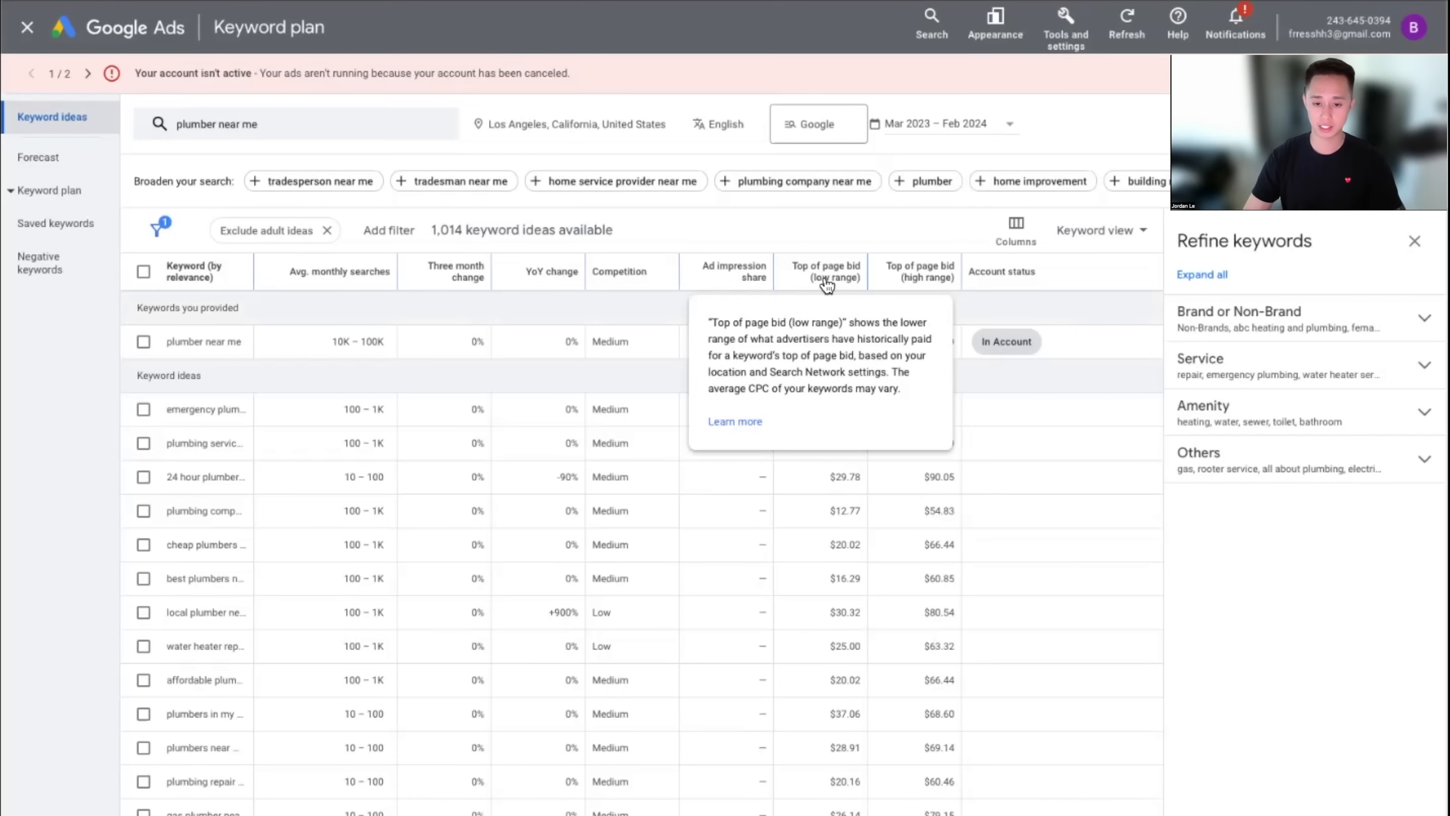
{"action": "triple_click", "coordinate": [862, 375]}
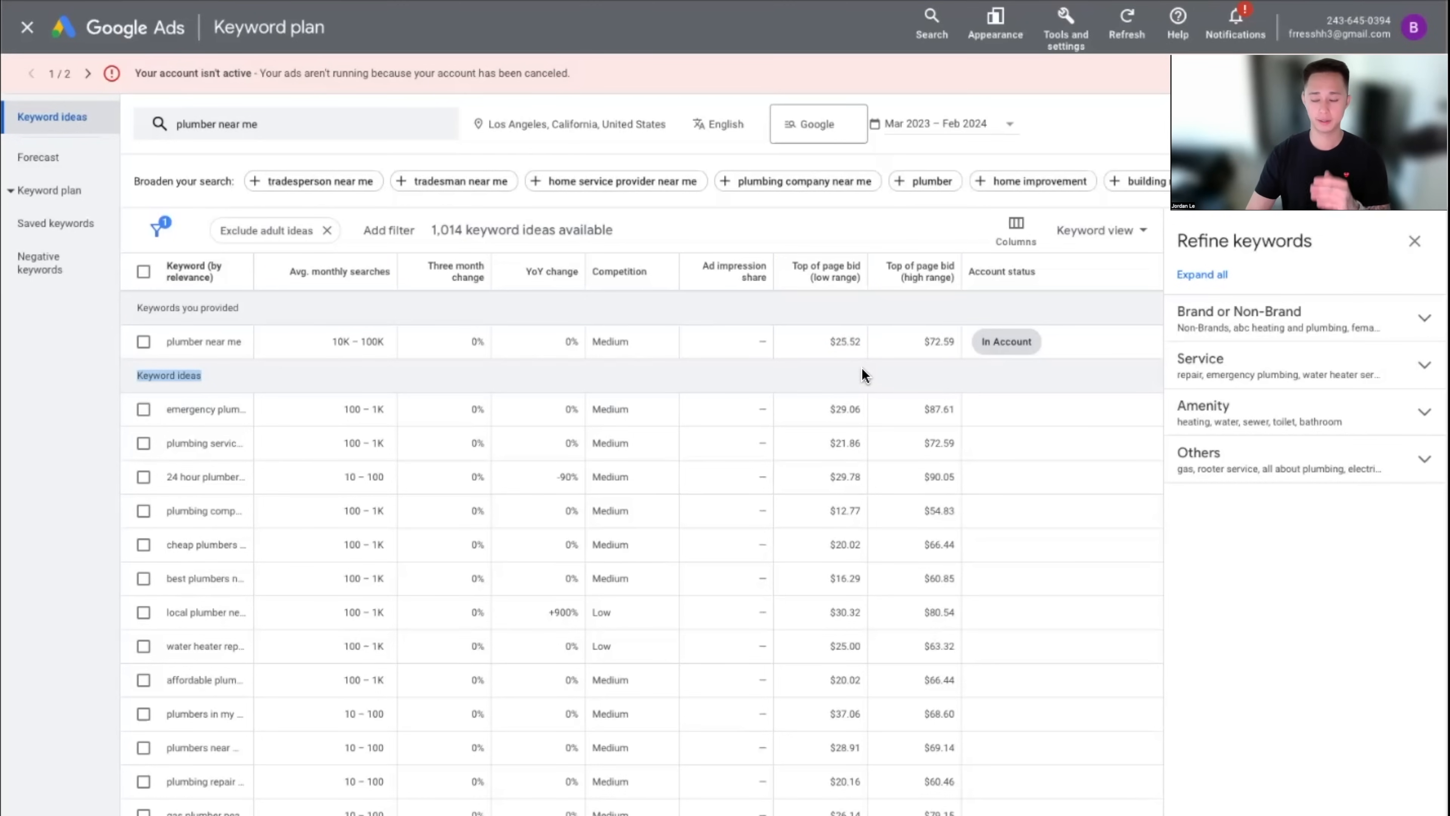
{"action": "double_click", "coordinate": [832, 342]}
{"action": "left_click_drag", "start_coordinate": [831, 342], "coordinate": [855, 343]}
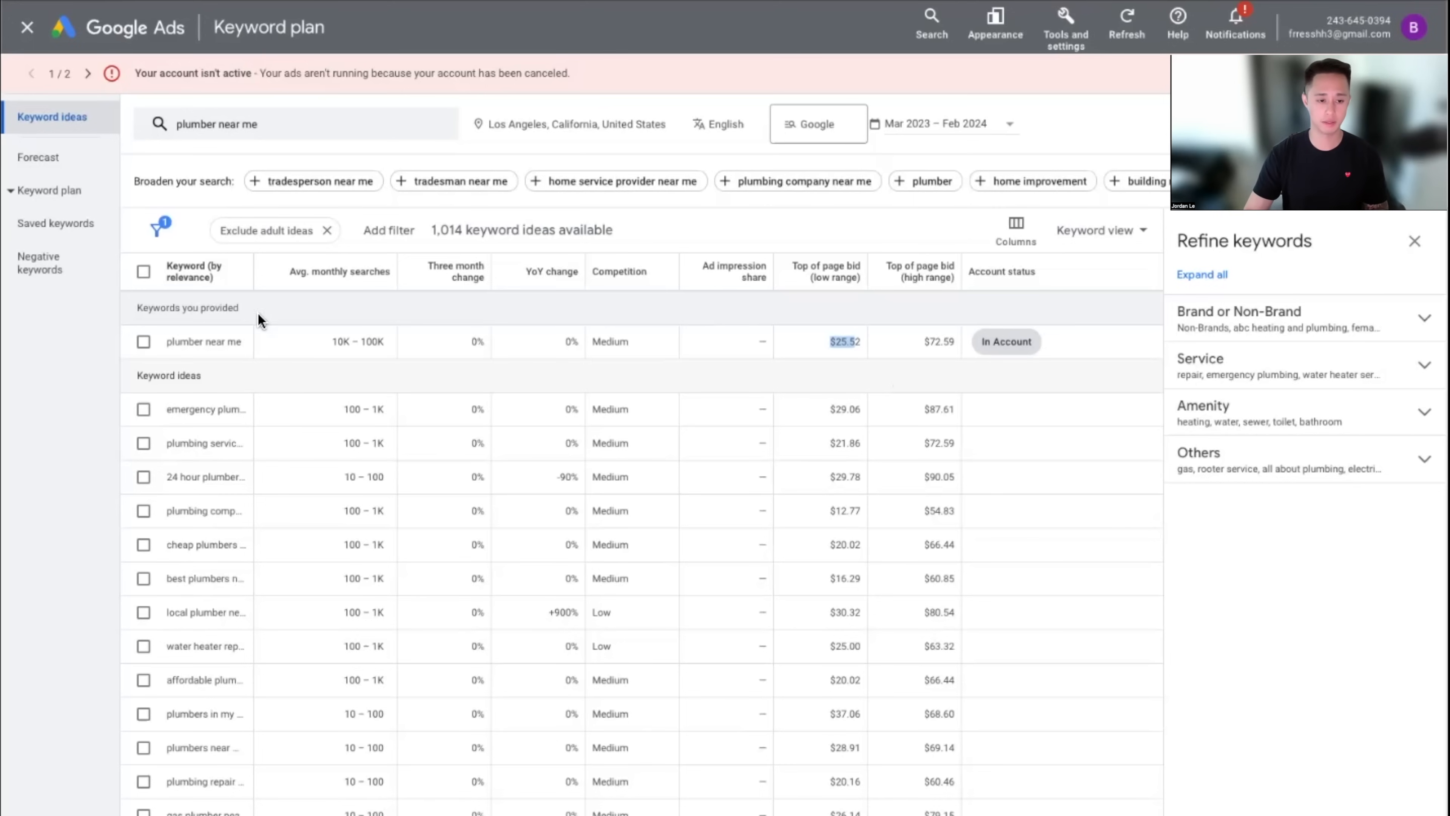
{"action": "left_click_drag", "start_coordinate": [177, 342], "coordinate": [482, 360]}
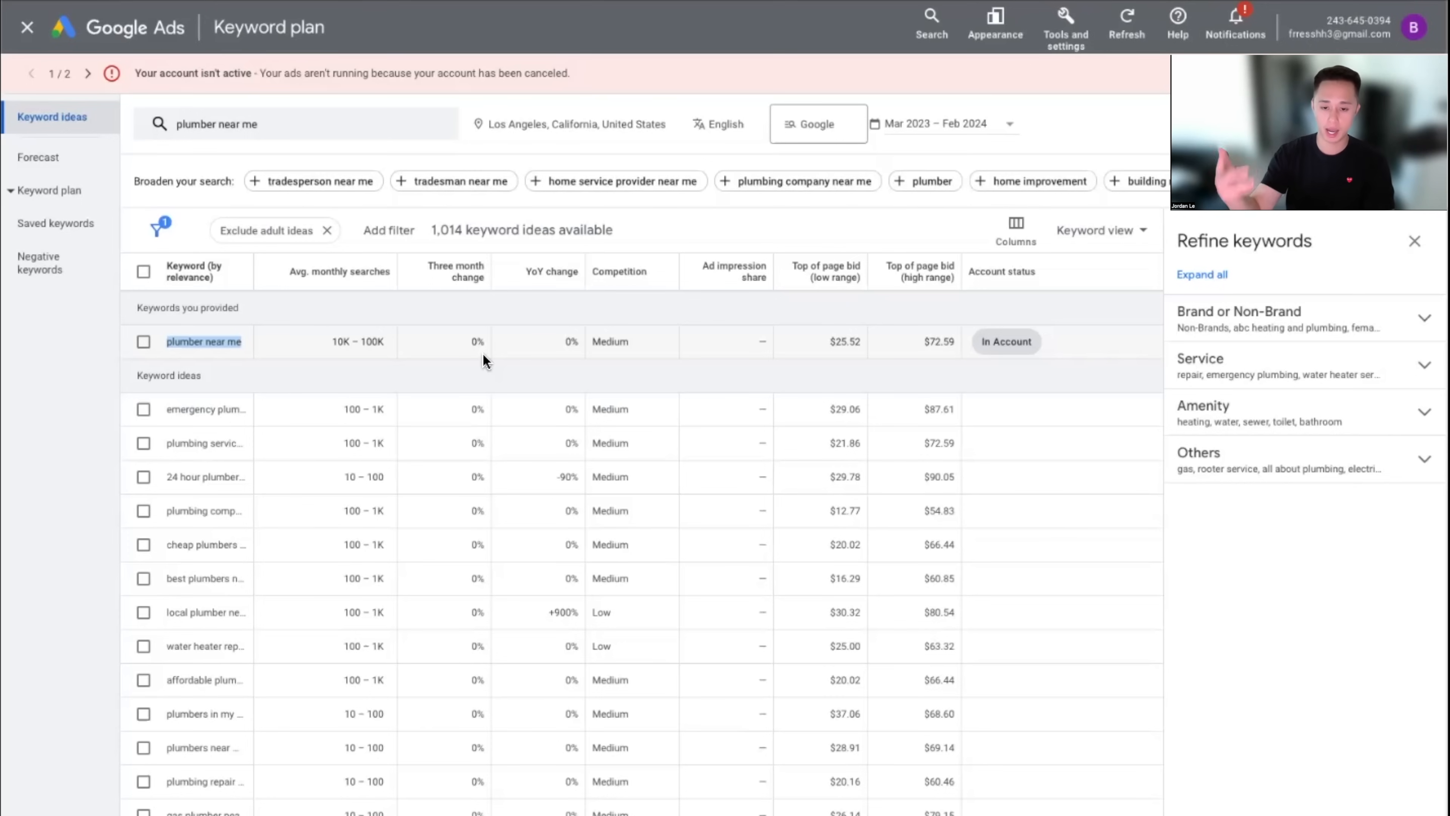
{"action": "left_click_drag", "start_coordinate": [825, 338], "coordinate": [874, 349]}
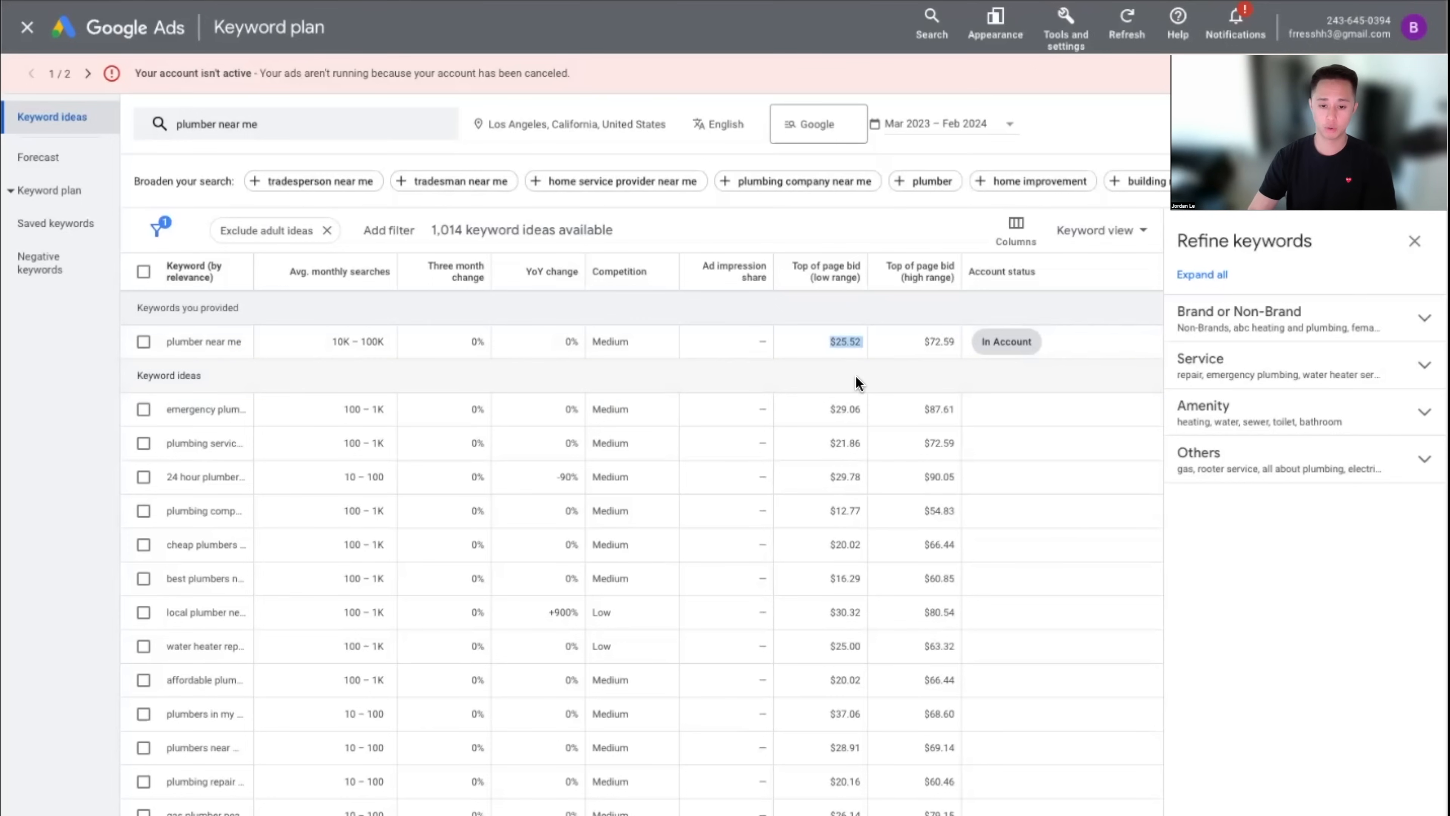
{"action": "left_click_drag", "start_coordinate": [822, 344], "coordinate": [957, 342]}
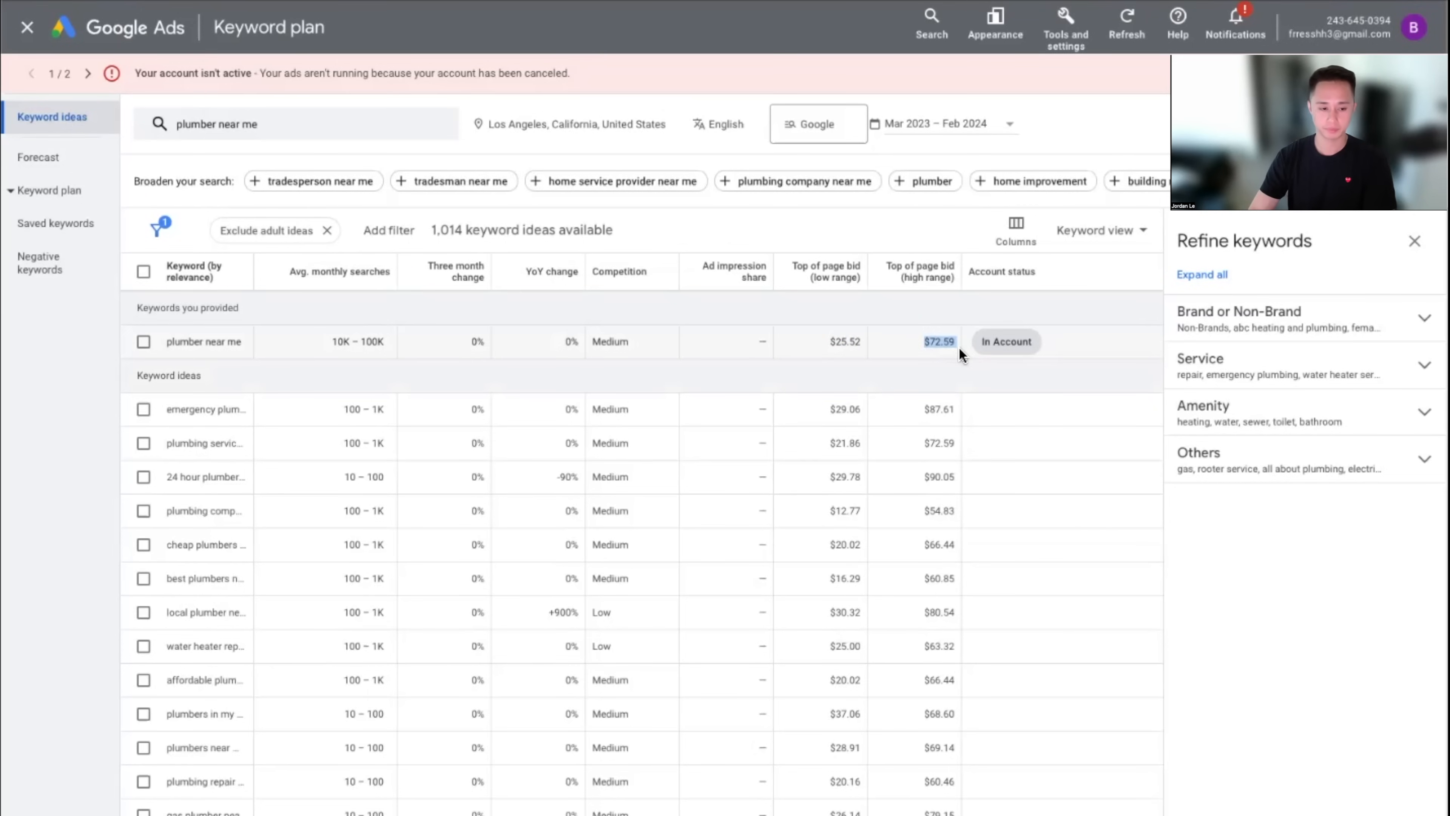
{"action": "left_click_drag", "start_coordinate": [267, 276], "coordinate": [352, 276]}
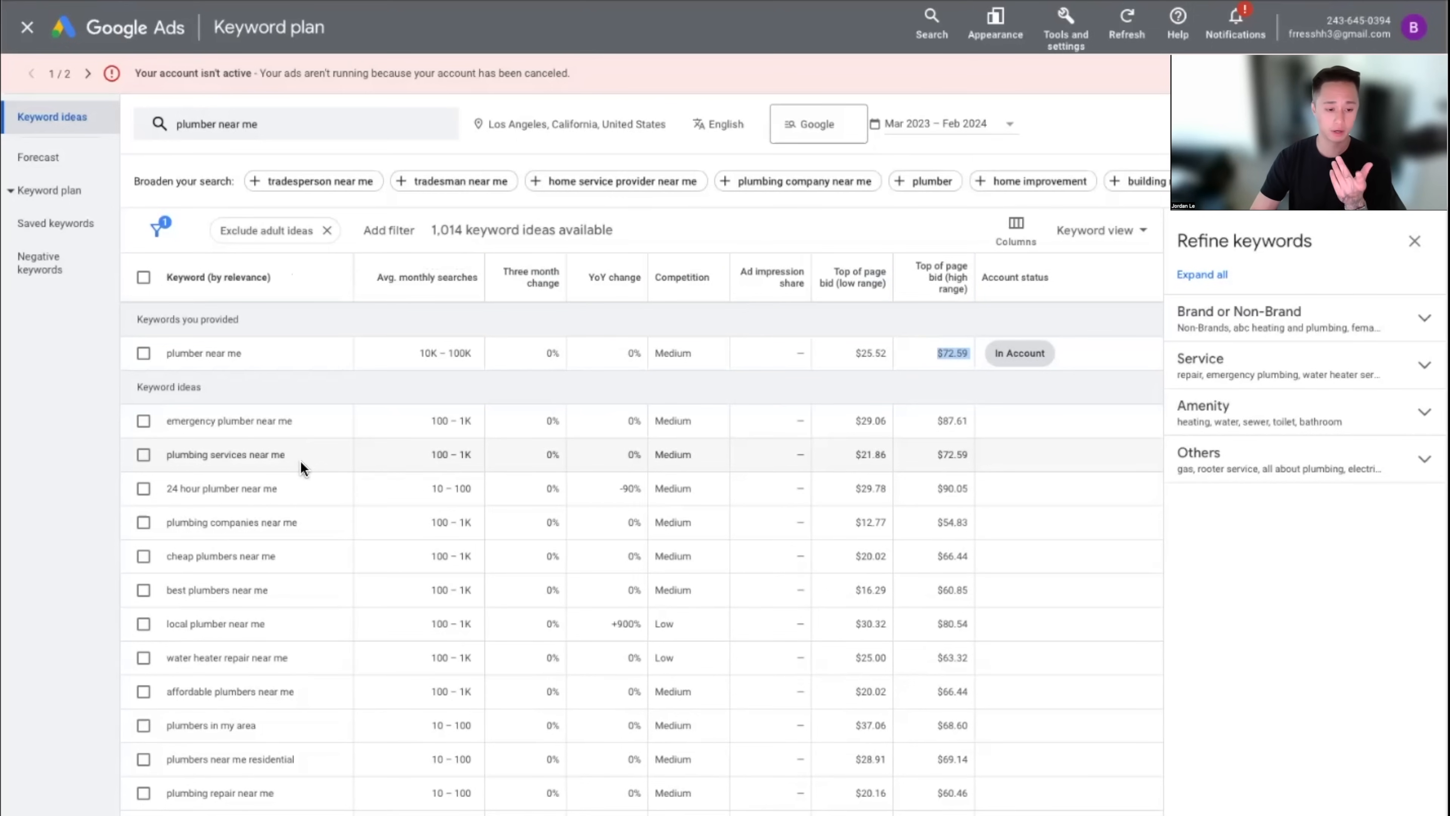
{"action": "left_click", "coordinate": [143, 488]}
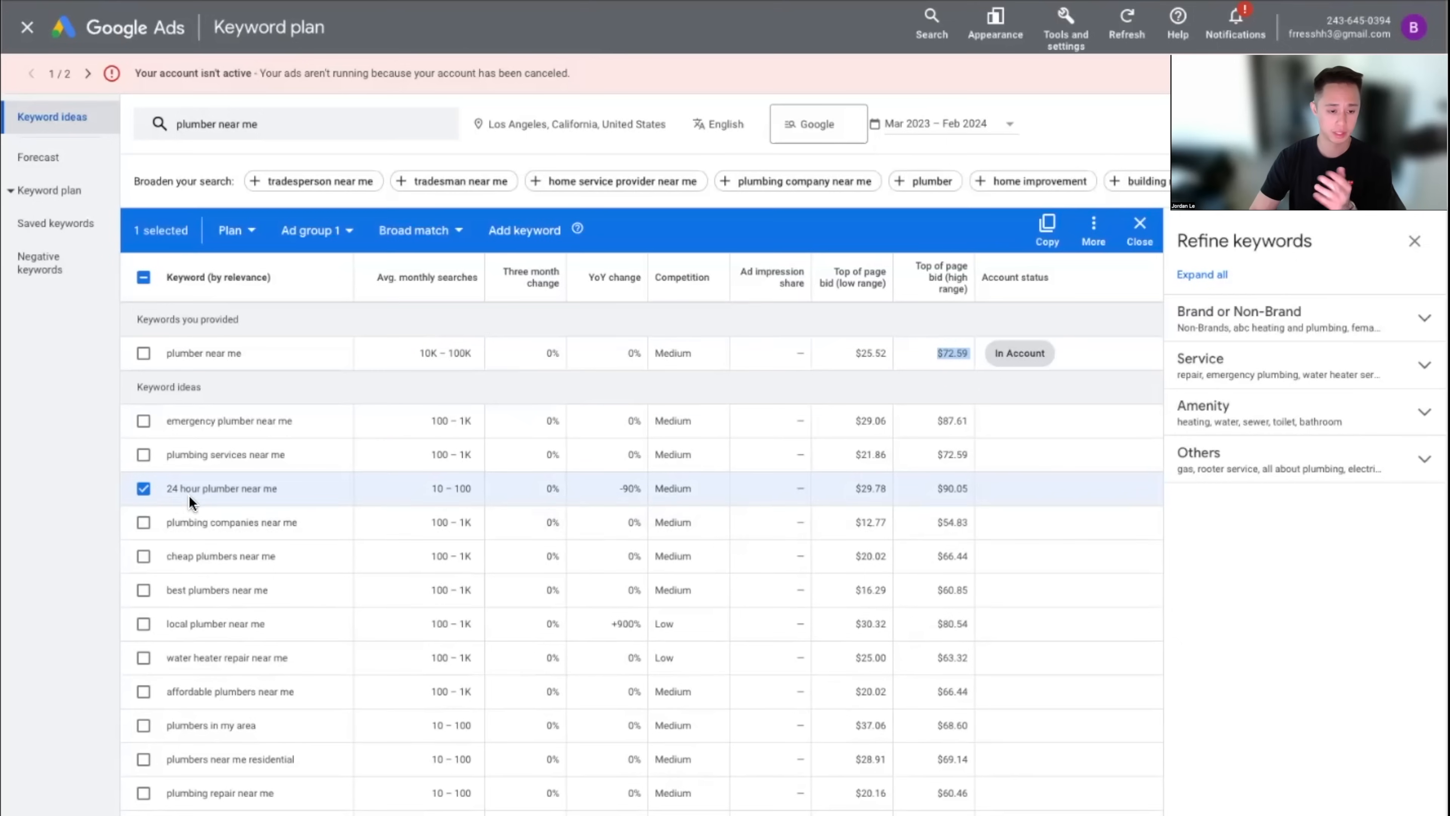
{"action": "left_click", "coordinate": [861, 493]}
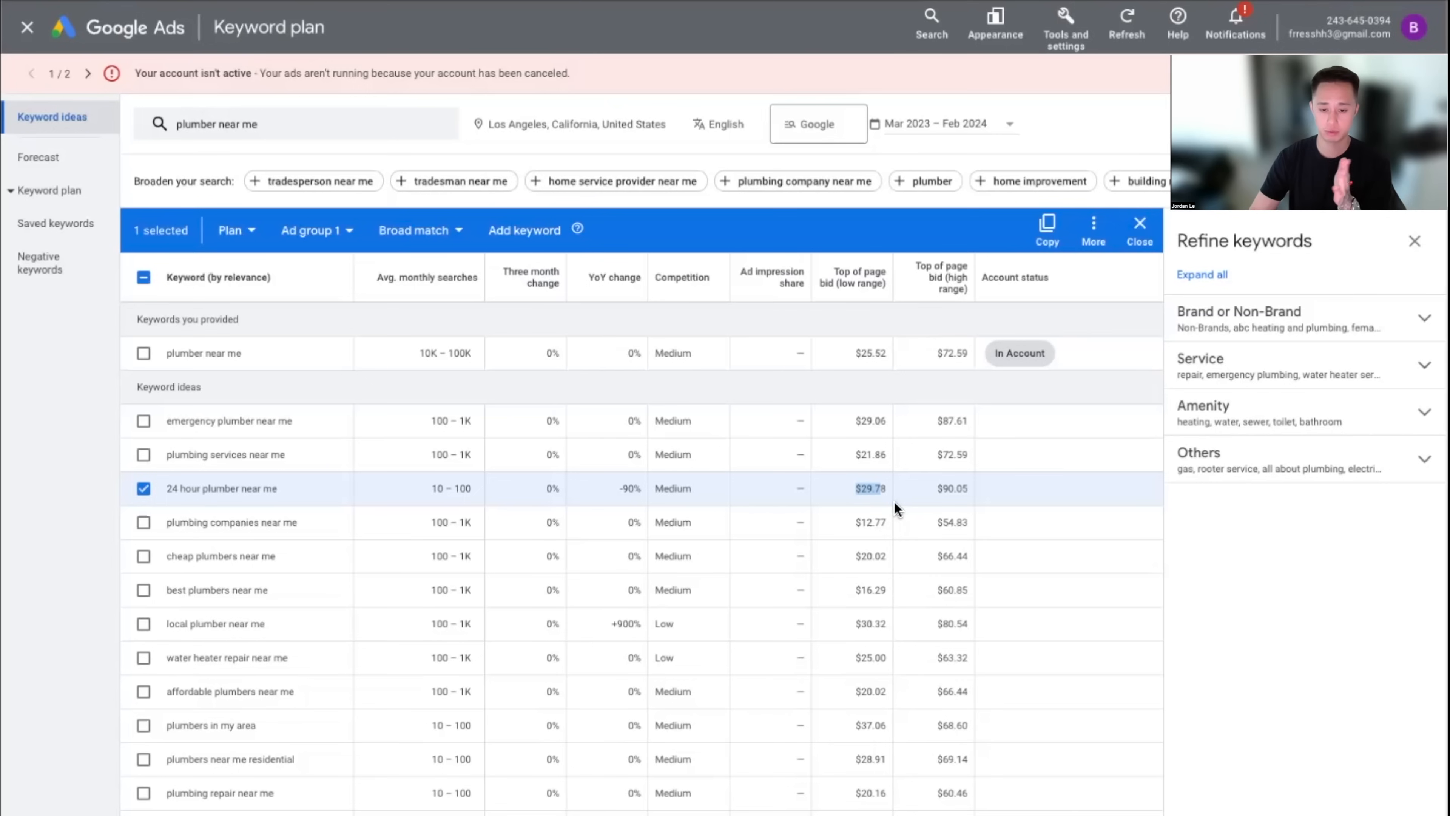
{"action": "left_click_drag", "start_coordinate": [937, 489], "coordinate": [1000, 495]}
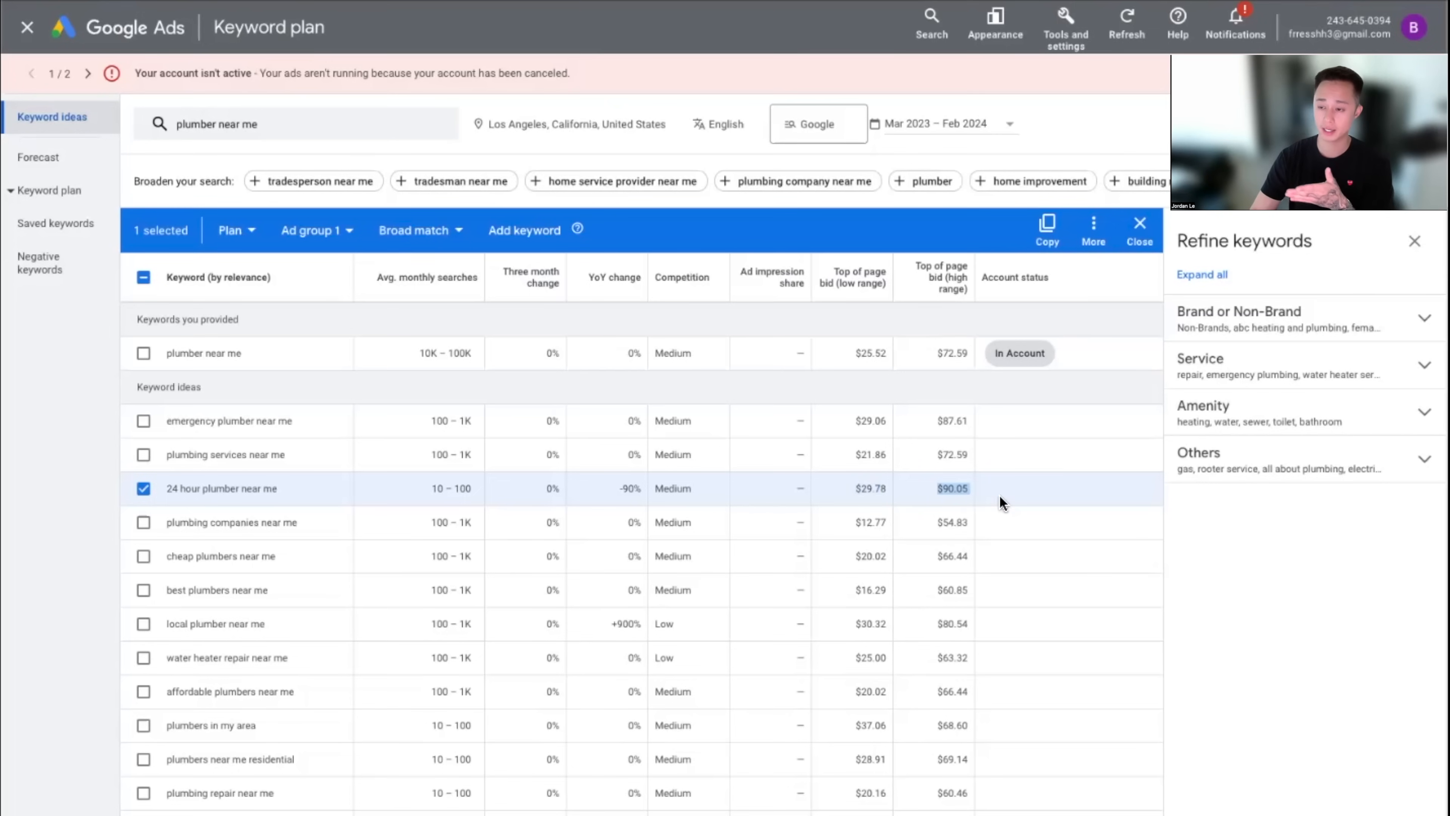
{"action": "left_click", "coordinate": [143, 488]}
{"action": "left_click", "coordinate": [143, 455]}
{"action": "double_click", "coordinate": [863, 459]}
{"action": "double_click", "coordinate": [945, 458]}
{"action": "left_click", "coordinate": [143, 454]}
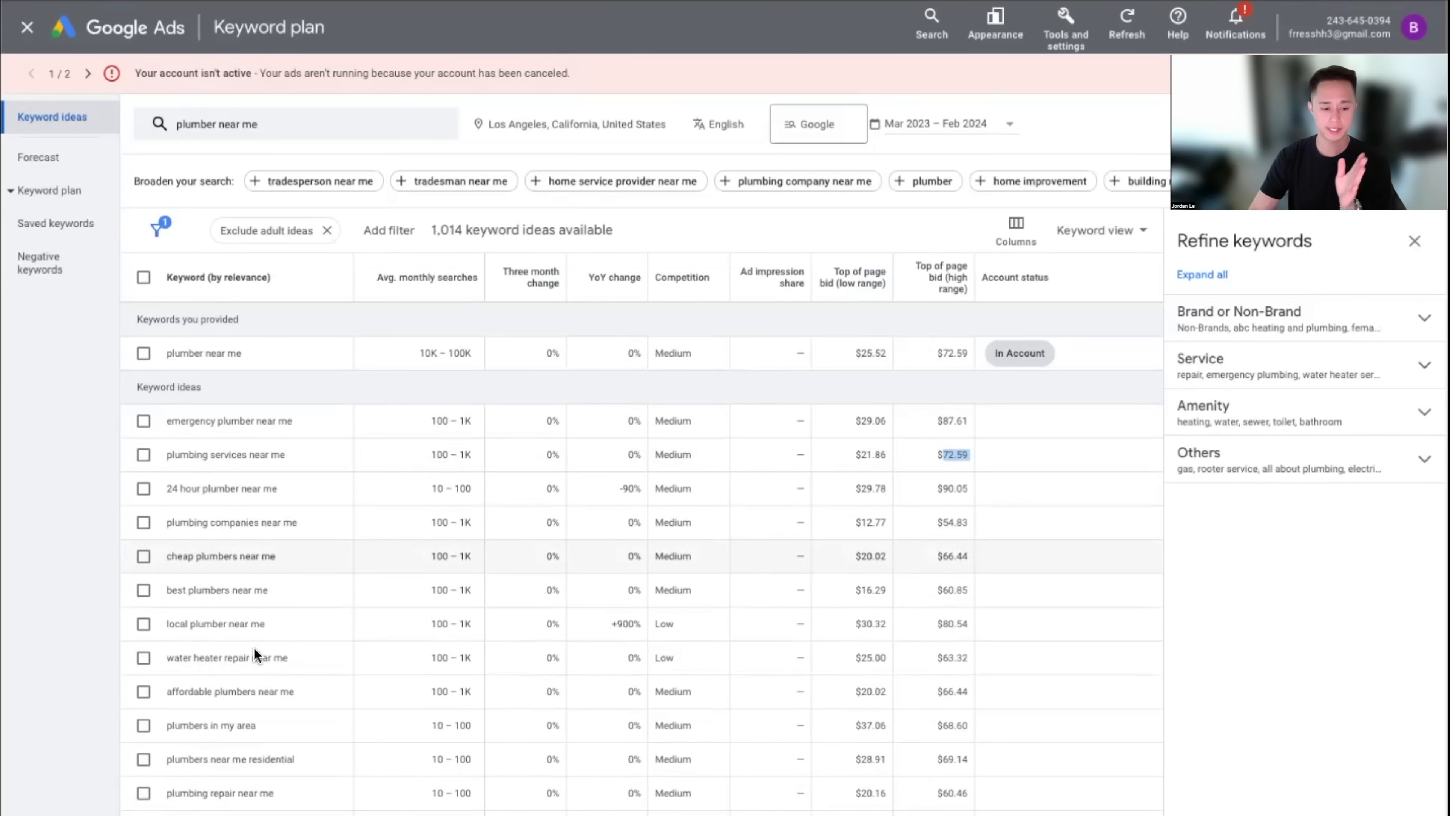
{"action": "left_click", "coordinate": [1272, 759]}
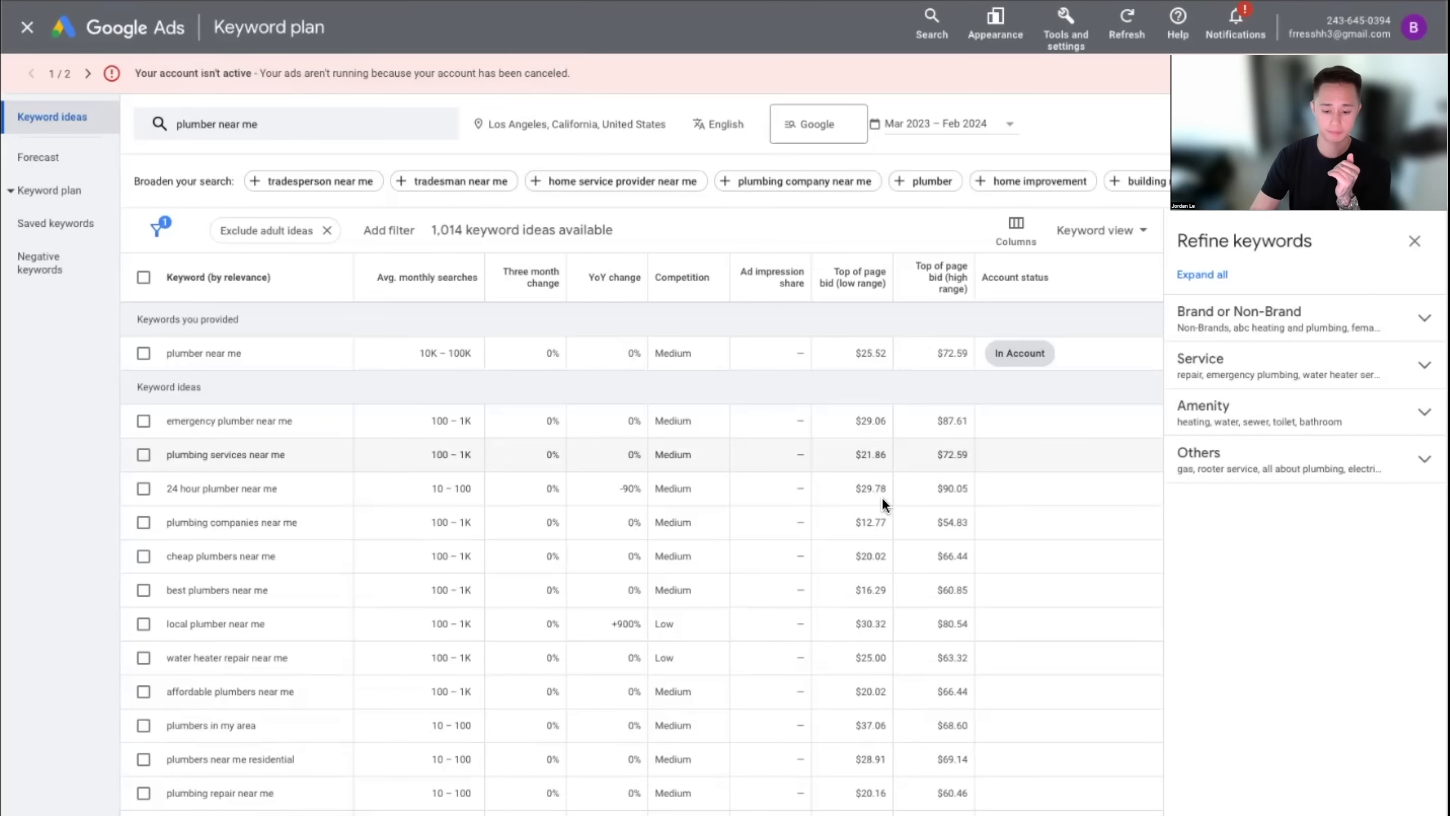
{"action": "scroll", "coordinate": [1019, 700], "scroll_direction": "down", "scroll_amount": 2}
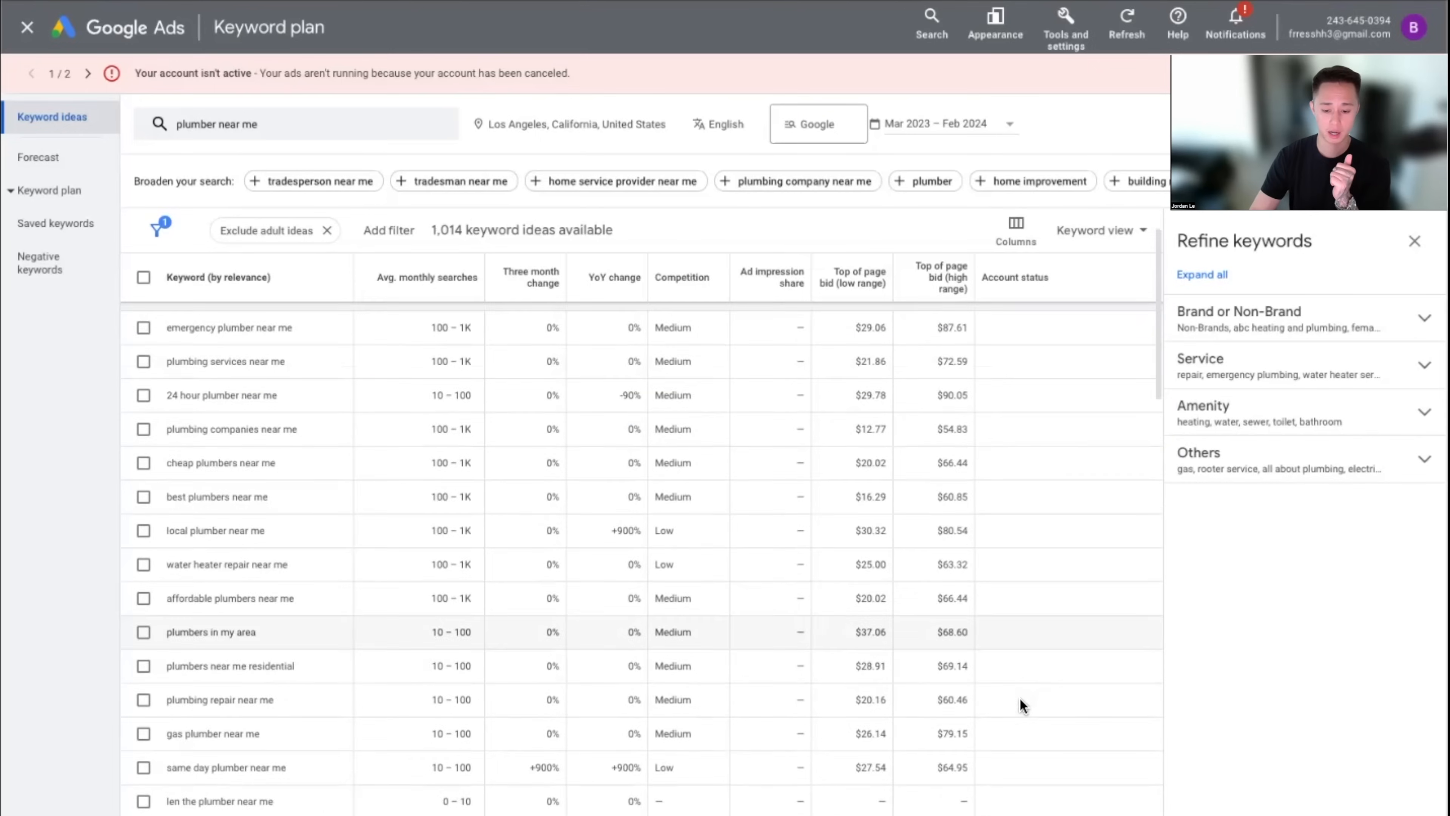
{"action": "scroll", "coordinate": [1020, 698], "scroll_direction": "down", "scroll_amount": 10}
{"action": "scroll", "coordinate": [1017, 751], "scroll_direction": "down", "scroll_amount": 9}
{"action": "scroll", "coordinate": [1007, 751], "scroll_direction": "up", "scroll_amount": 5}
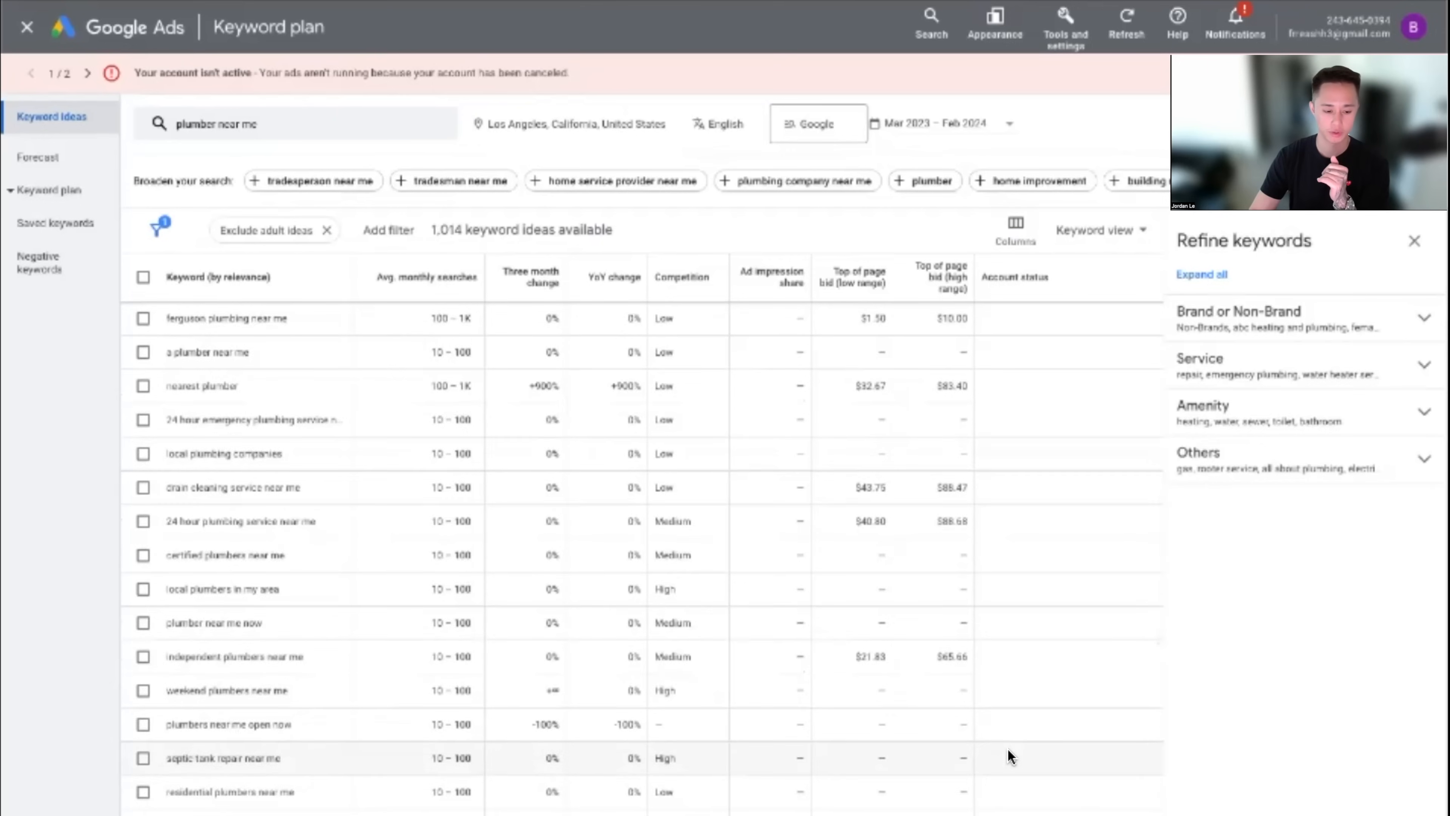
{"action": "scroll", "coordinate": [1007, 751], "scroll_direction": "up", "scroll_amount": 15}
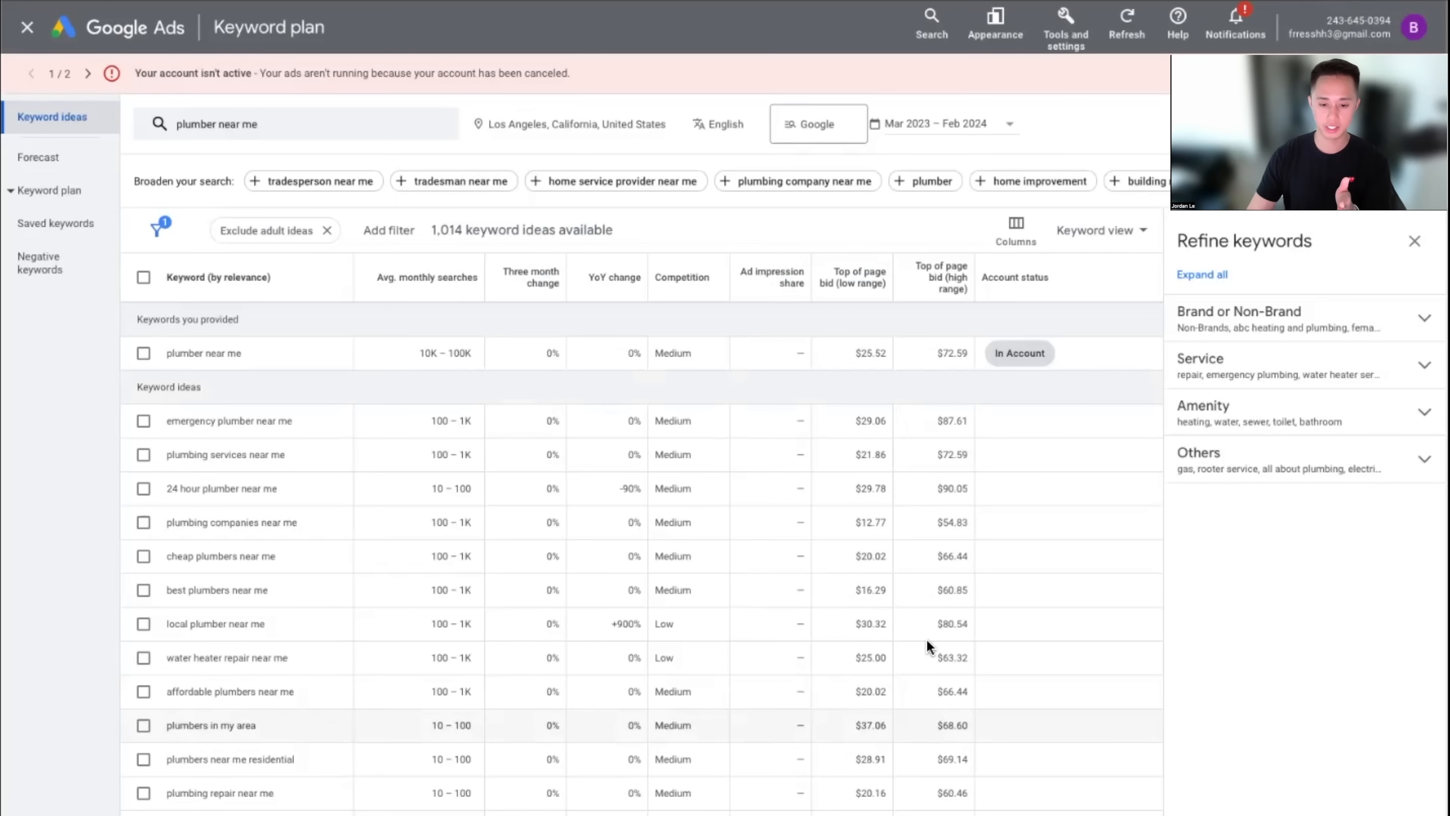
{"action": "left_click_drag", "start_coordinate": [903, 355], "coordinate": [855, 354]}
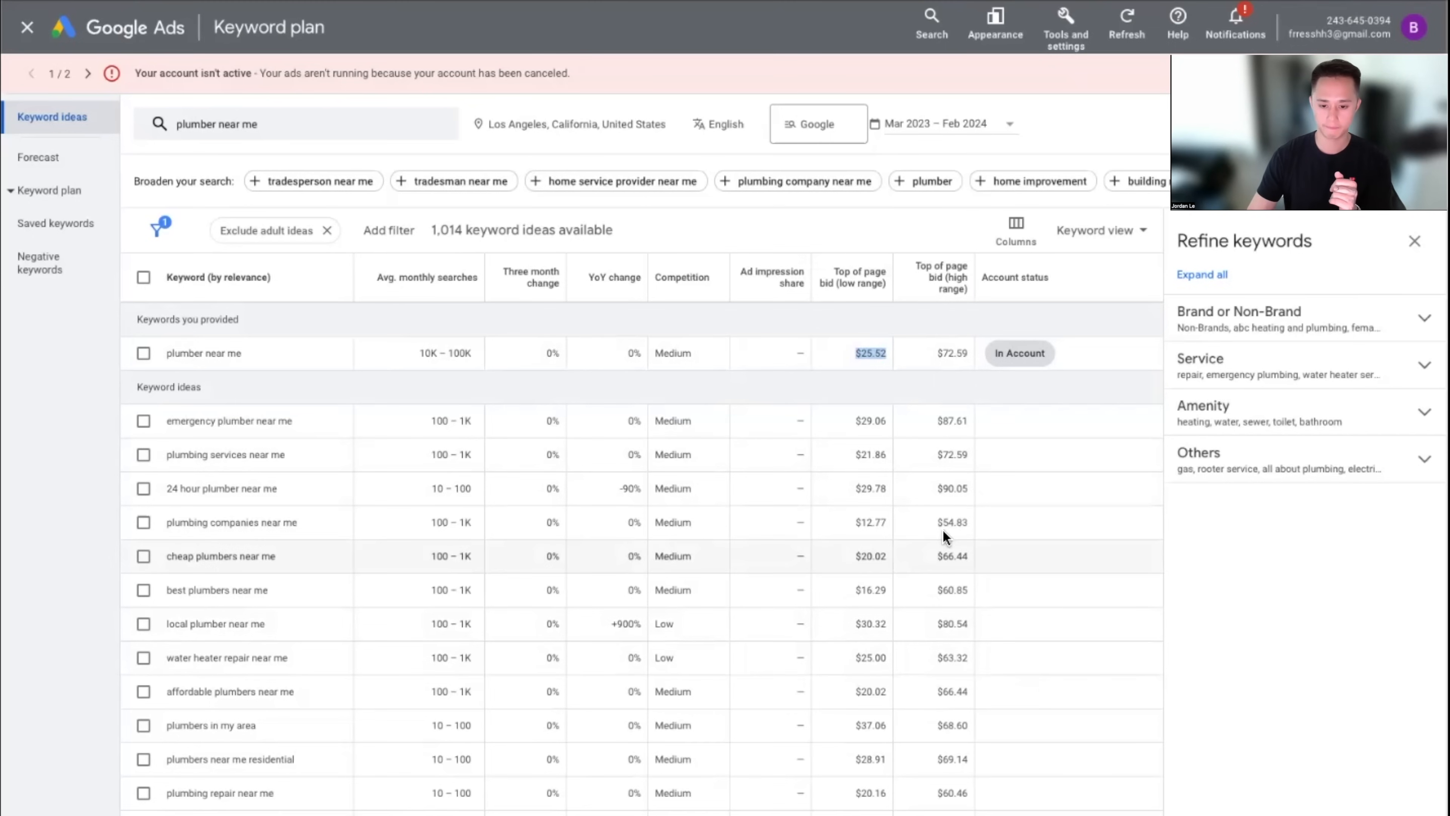
{"action": "left_click_drag", "start_coordinate": [939, 490], "coordinate": [1021, 497]}
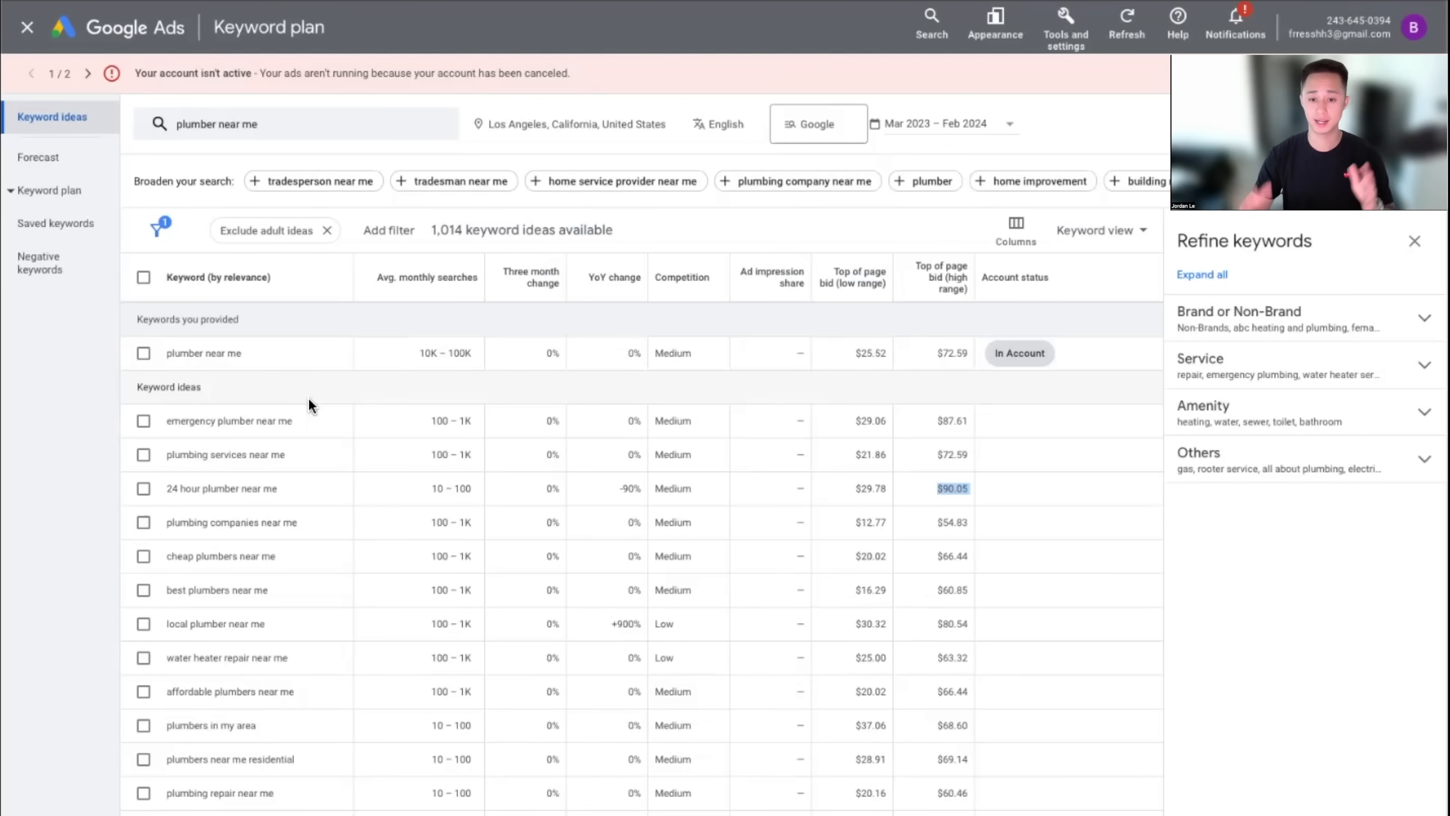
Return from the planner to campaign keywords and cancel an edit of the phrase-match $5.00 bid
{"action": "left_click", "coordinate": [17, 34]}
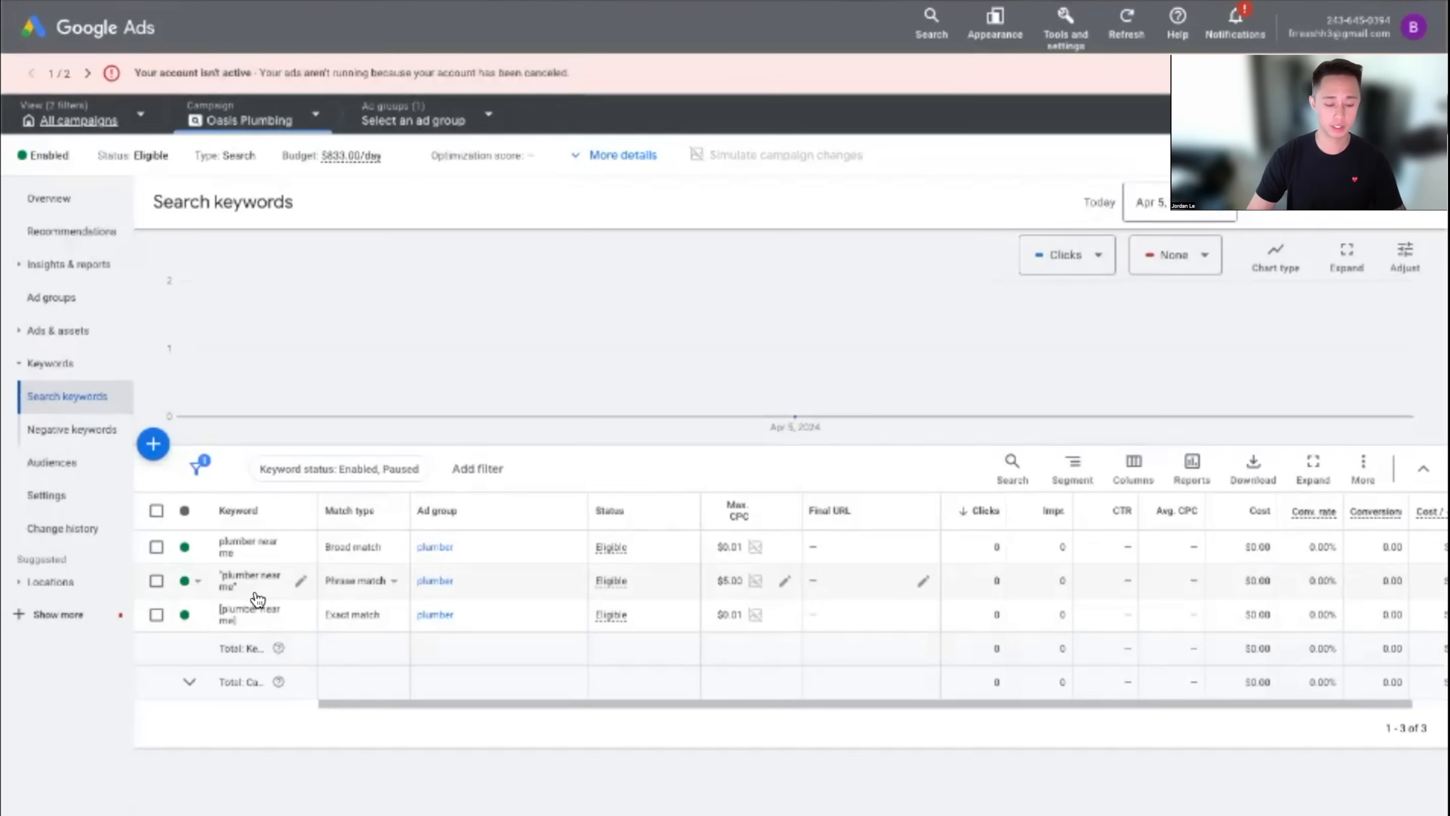
{"action": "left_click", "coordinate": [785, 582]}
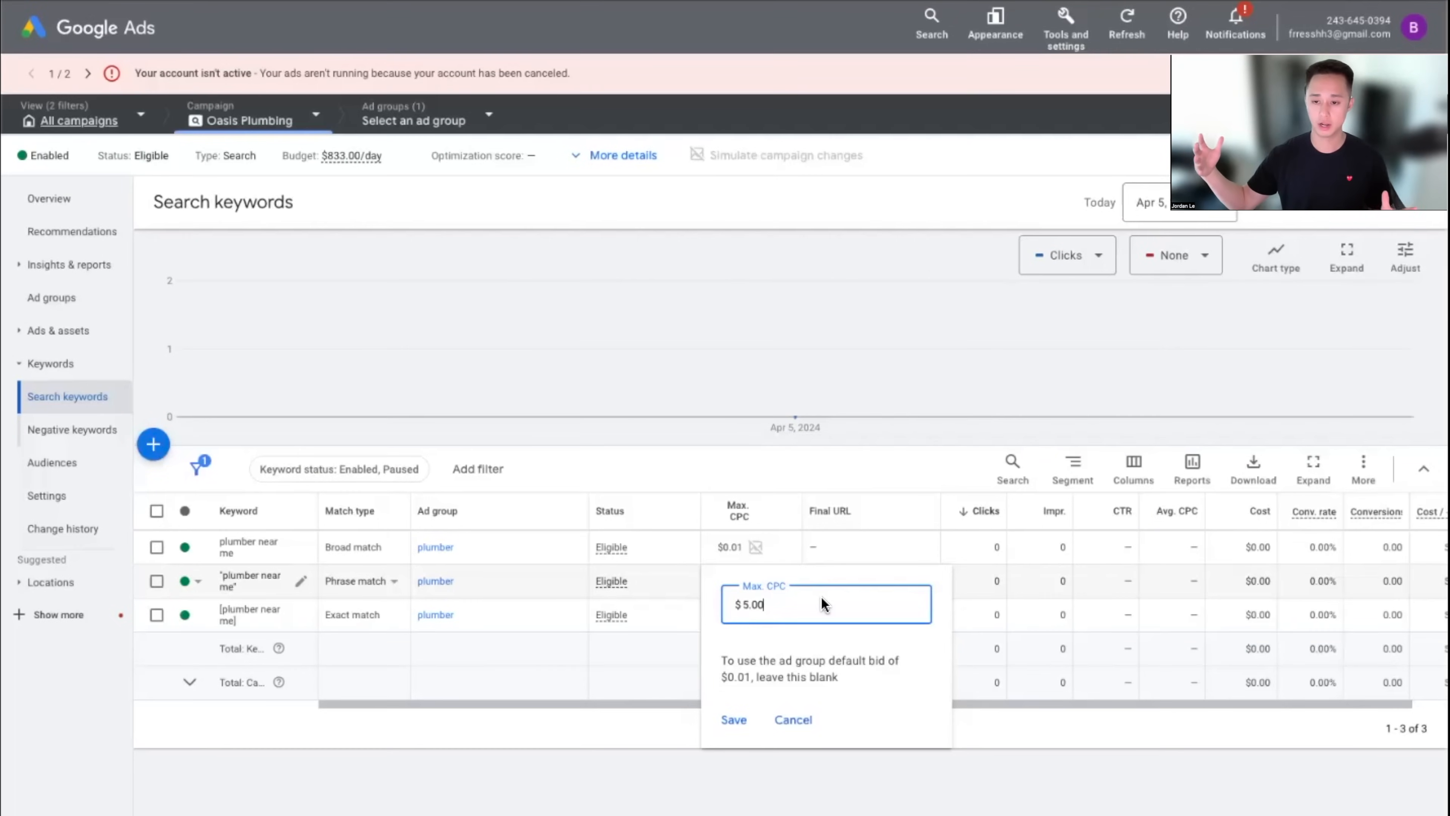
{"action": "key", "text": "BackSpace"}
{"action": "key", "text": "BackSpace"}
{"action": "key", "text": "BackSpace"}
{"action": "key", "text": "BackSpace"}
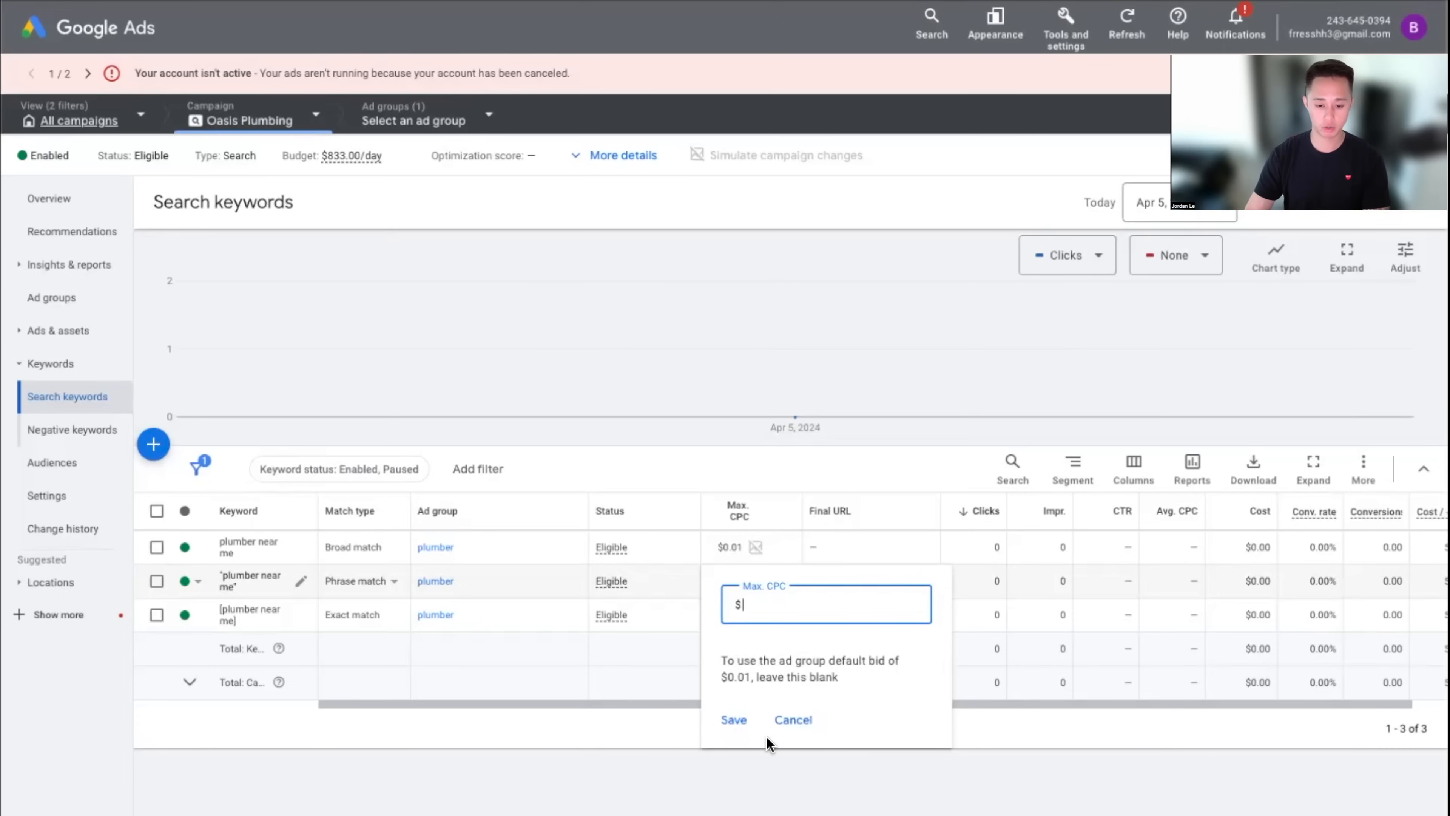
{"action": "left_click", "coordinate": [794, 719]}
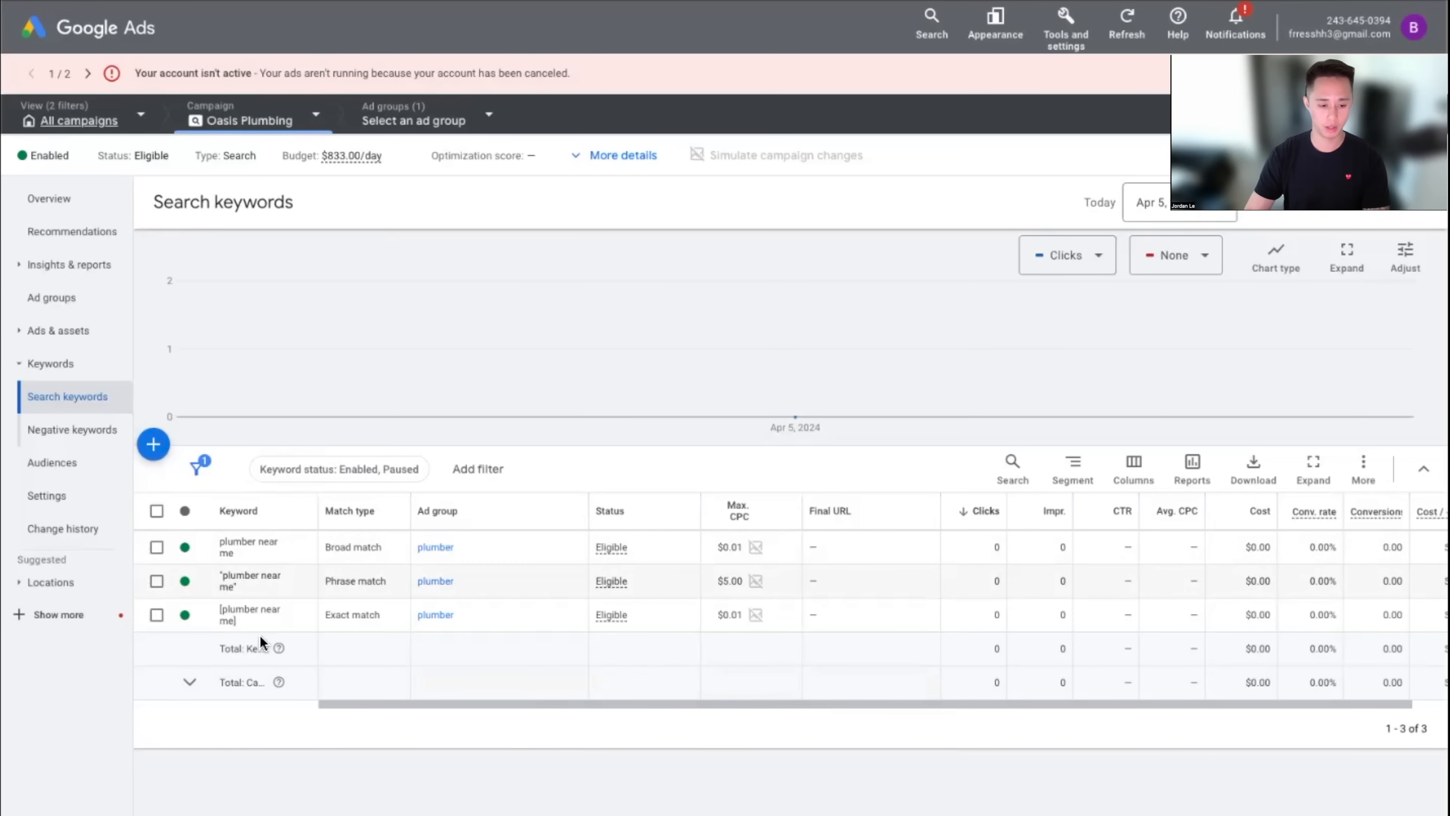
Bulk-change the max CPC of all three 'plumber near me' keywords to $55
{"action": "left_click", "coordinate": [156, 511]}
{"action": "left_click", "coordinate": [265, 483]}
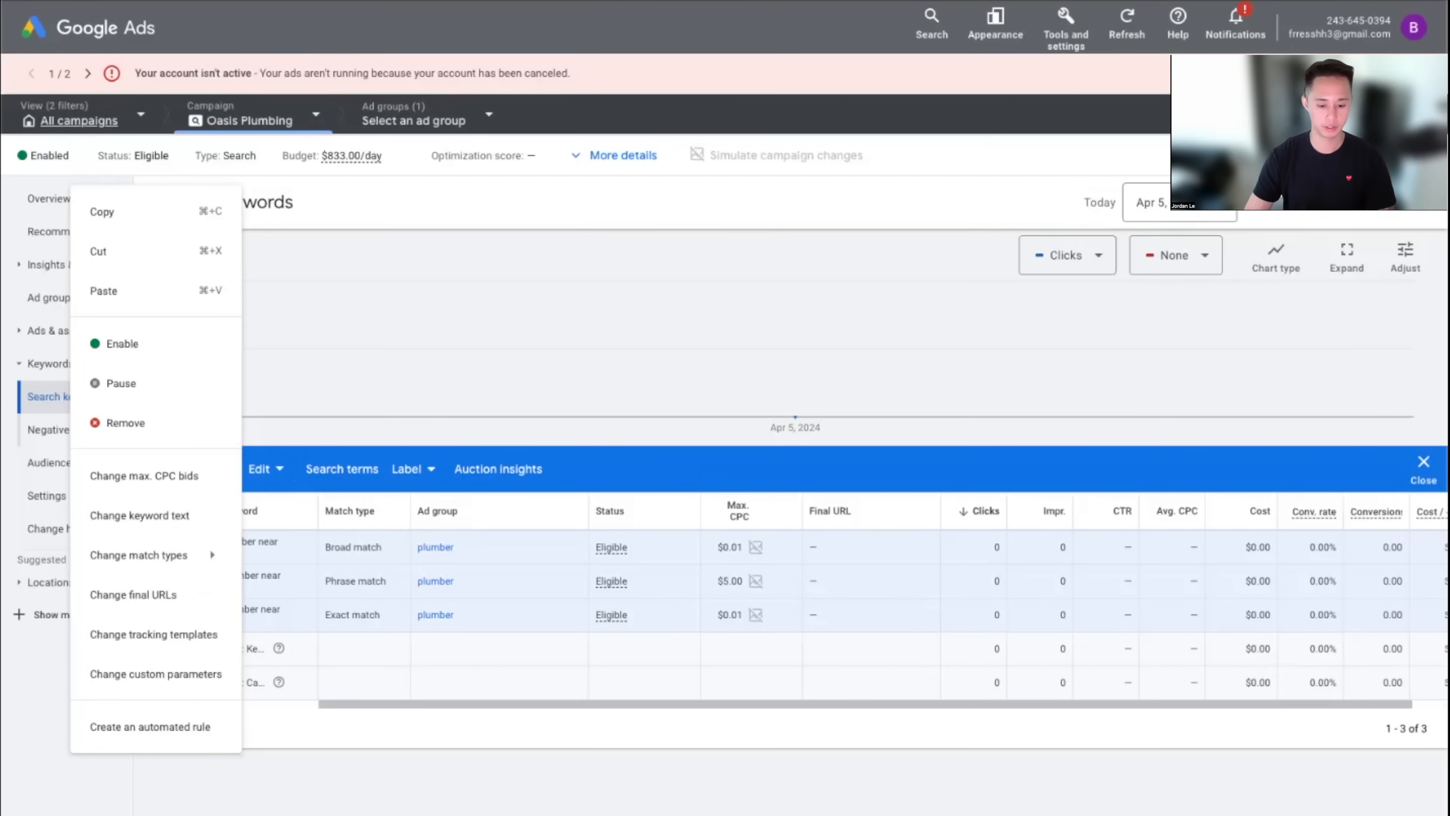
{"action": "key", "text": "Escape"}
{"action": "left_click", "coordinate": [156, 511]}
{"action": "left_click", "coordinate": [156, 511]}
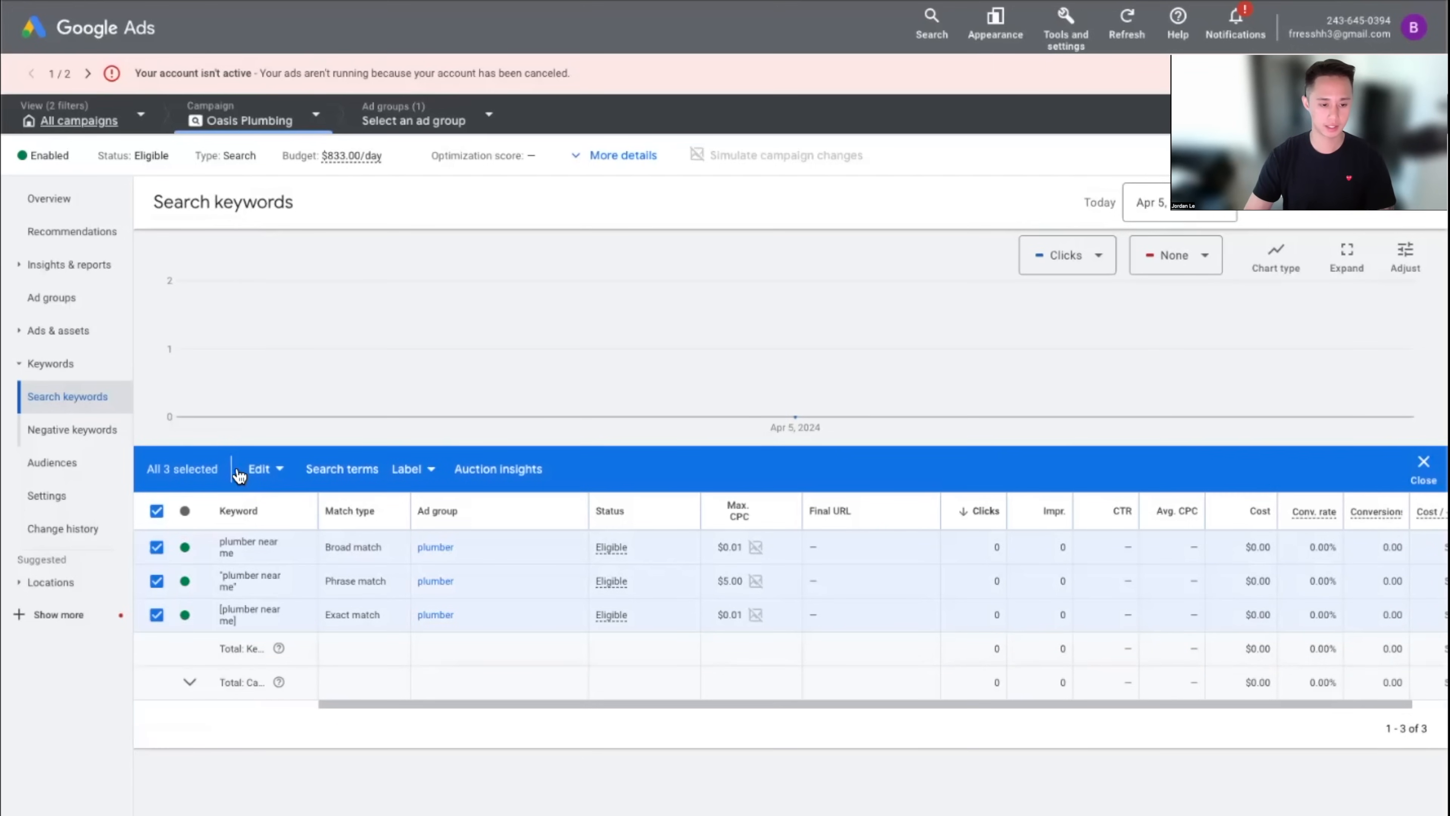
{"action": "left_click", "coordinate": [260, 473]}
{"action": "left_click", "coordinate": [171, 484]}
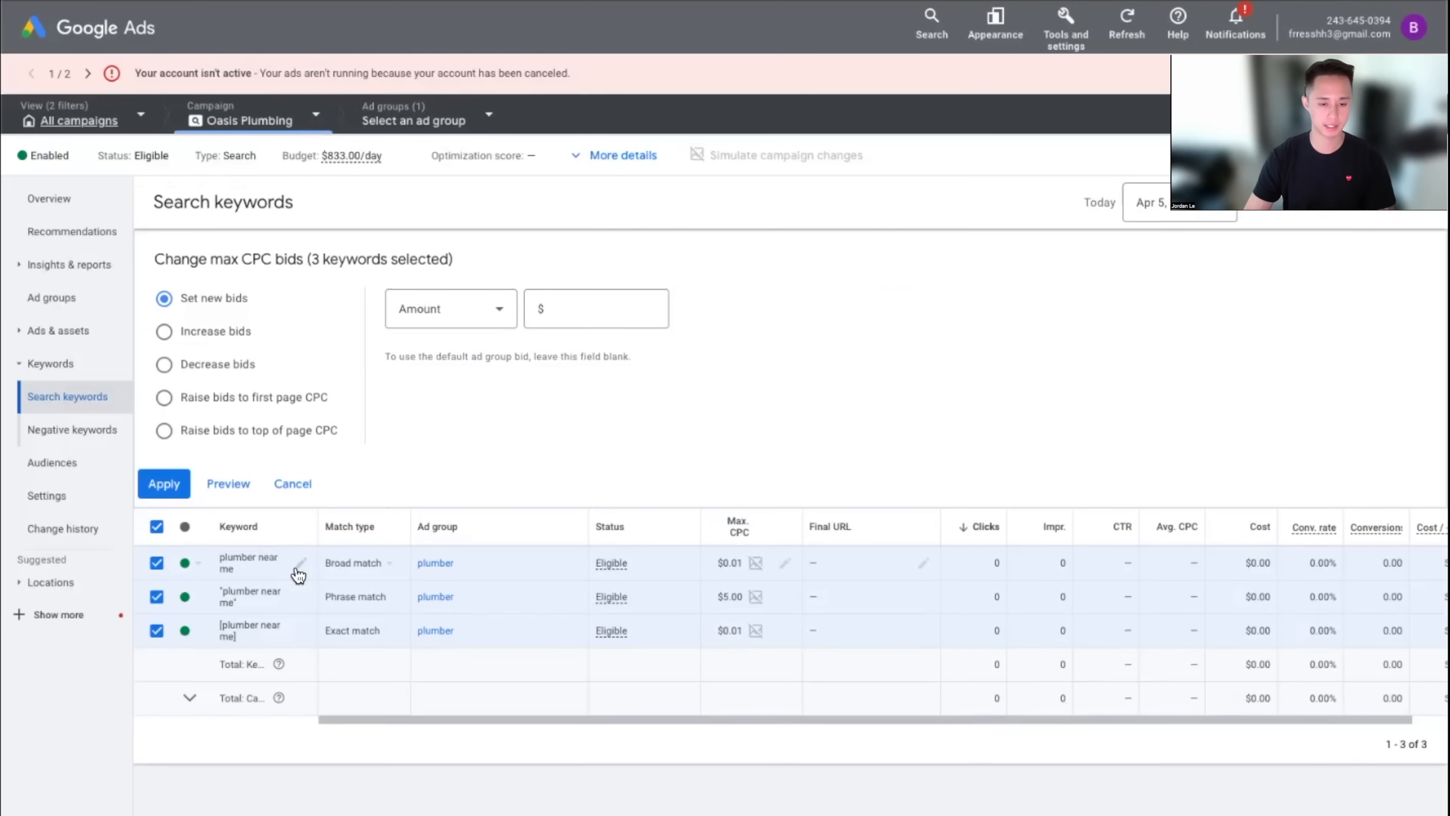
{"action": "left_click", "coordinate": [572, 318]}
{"action": "type", "text": "55"}
{"action": "left_click", "coordinate": [170, 486]}
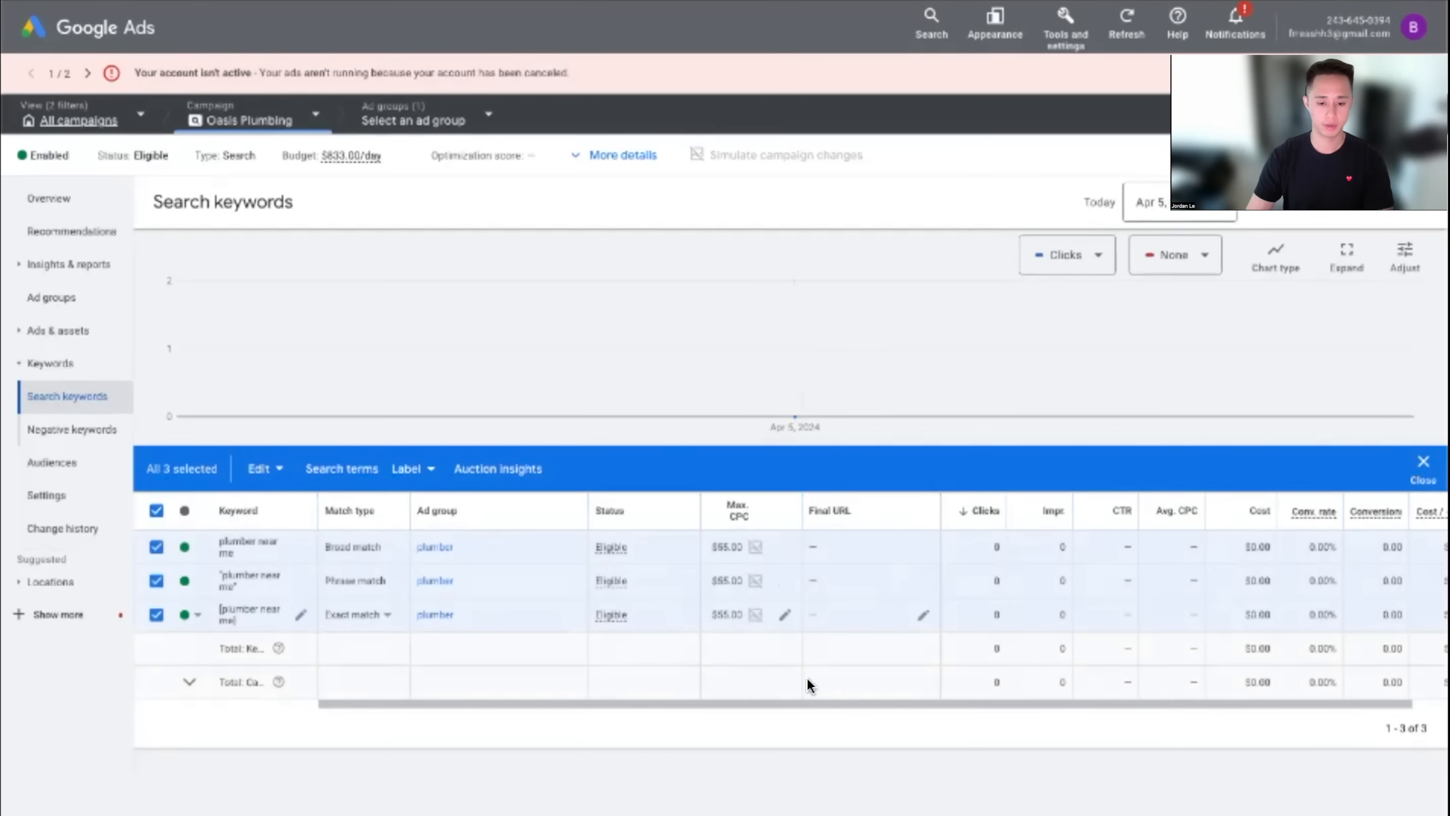
{"action": "left_click", "coordinate": [156, 511]}
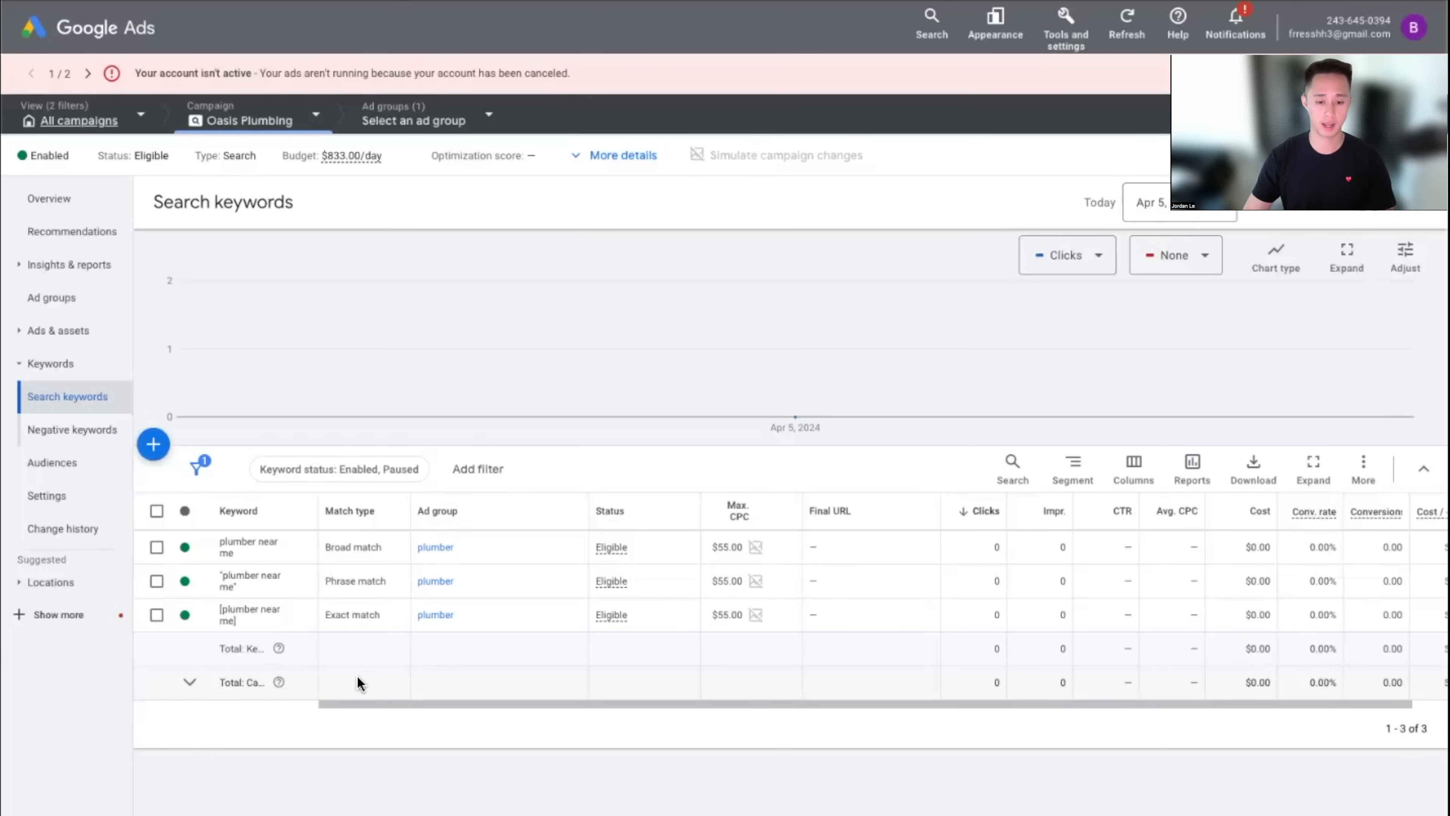
Raise all three keywords' max CPC from $55 to $73 with a bulk bid change
{"action": "left_click", "coordinate": [157, 512]}
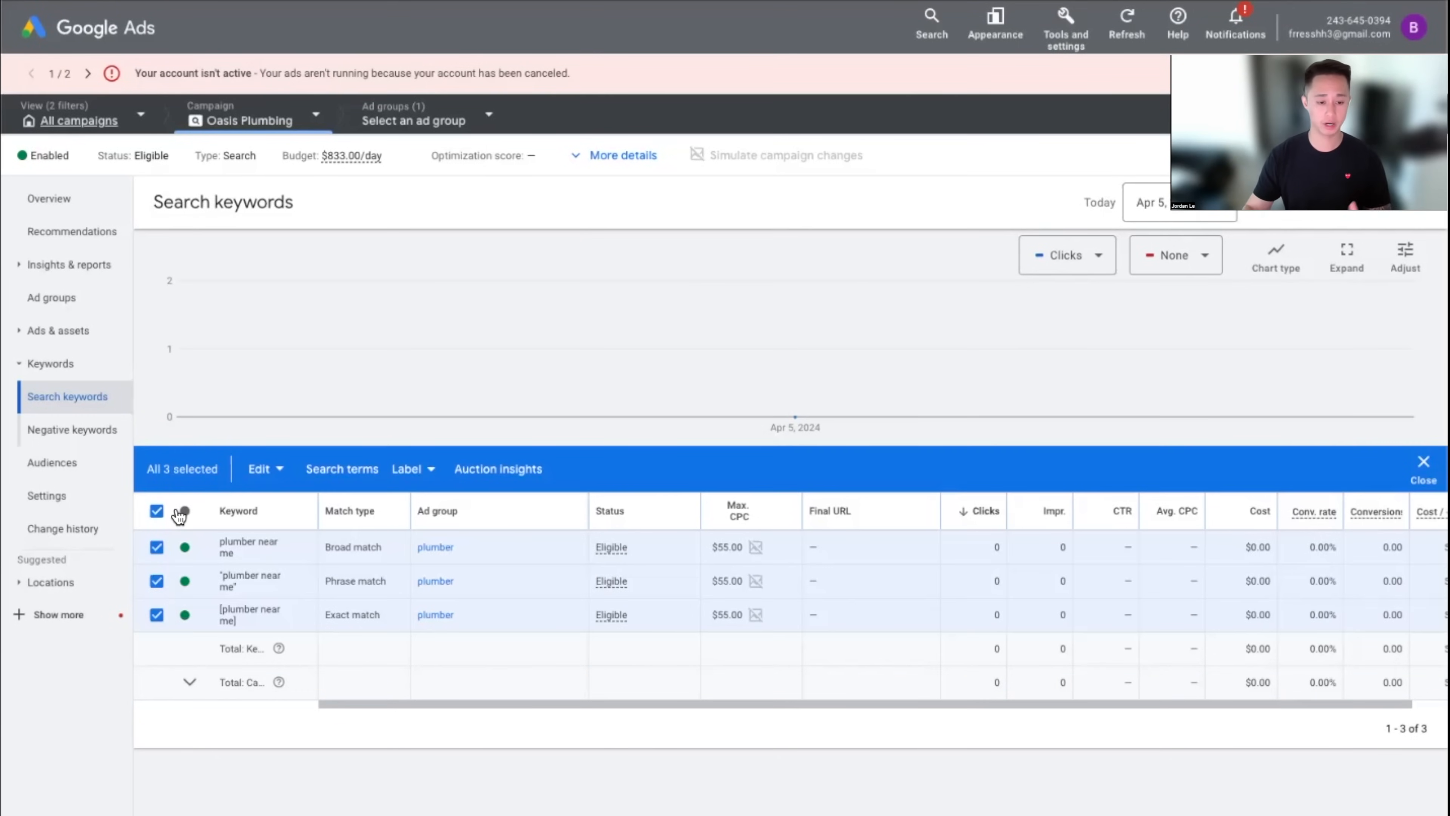
{"action": "left_click", "coordinate": [255, 470]}
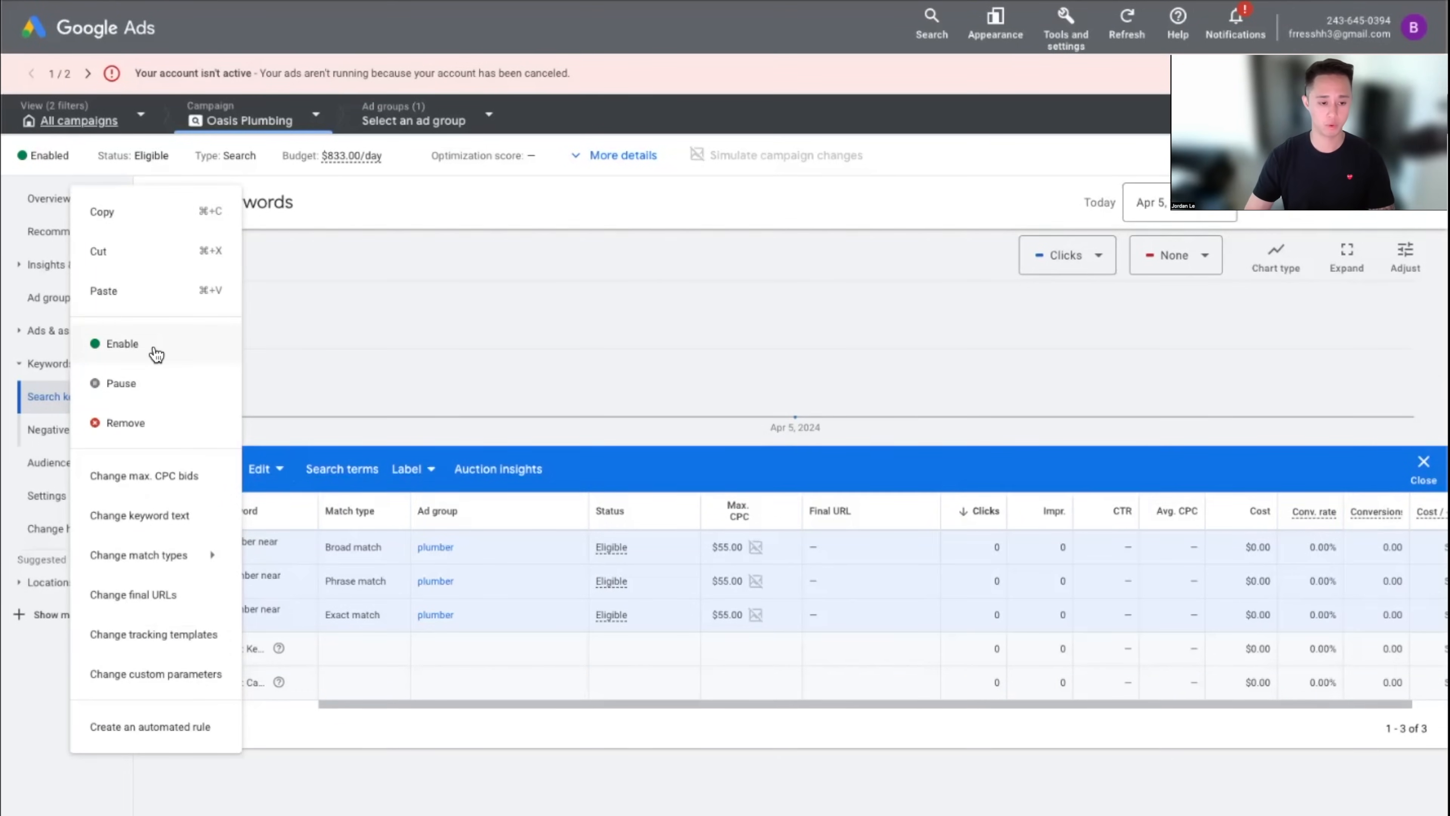
{"action": "left_click", "coordinate": [172, 482]}
{"action": "left_click", "coordinate": [589, 314]}
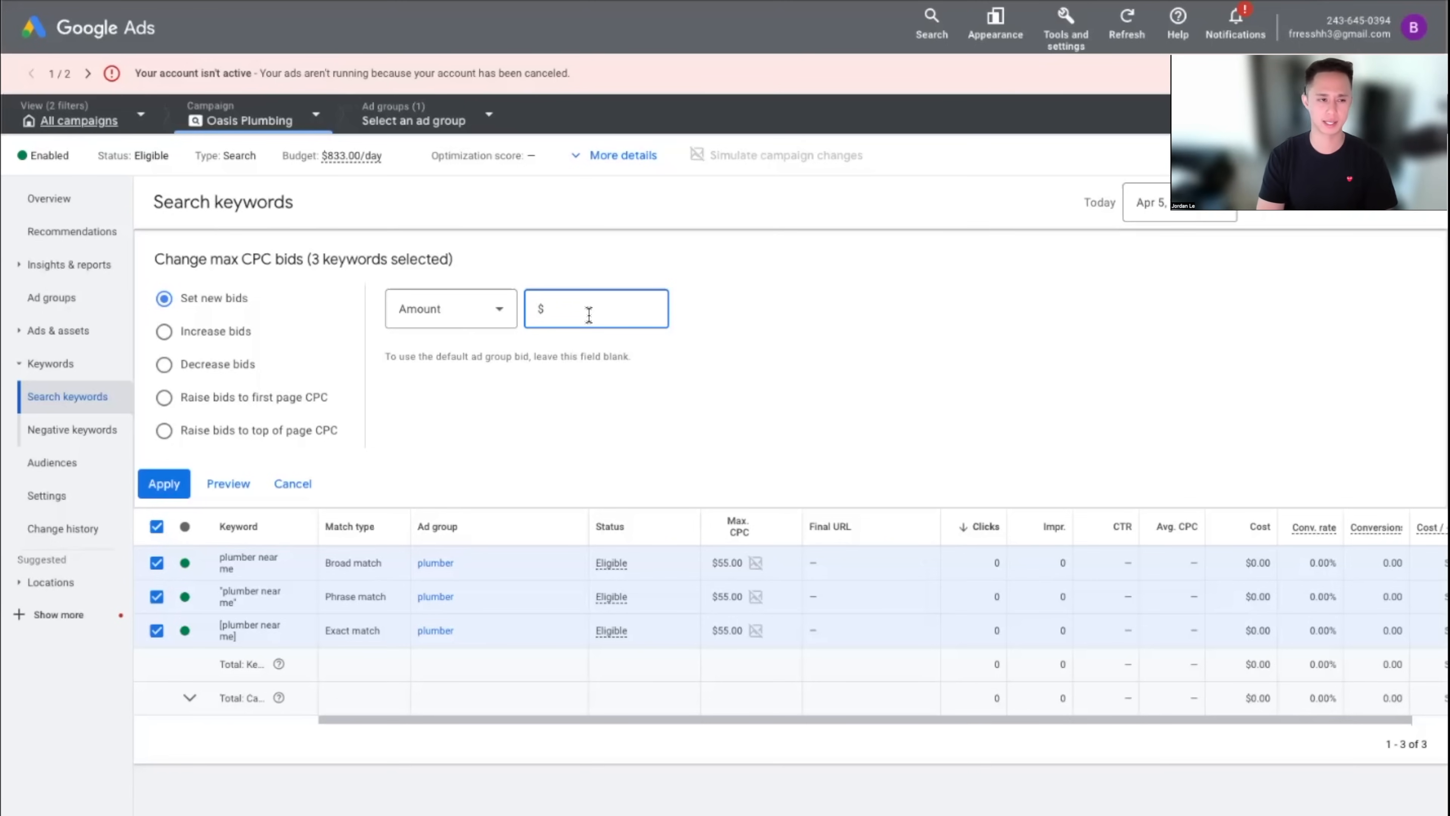
{"action": "type", "text": "72"}
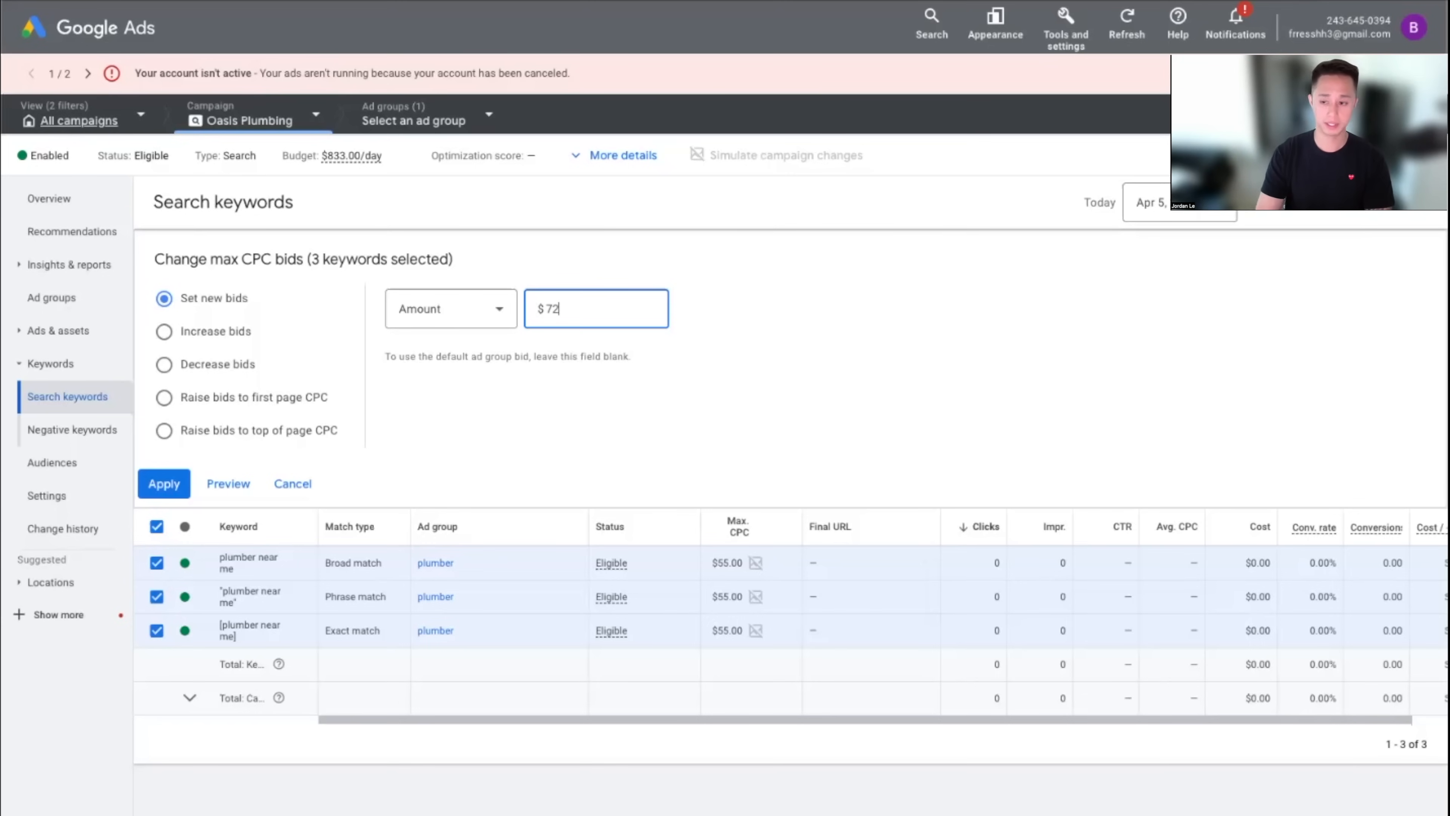
{"action": "key", "text": "BackSpace"}
{"action": "key", "text": "BackSpace"}
{"action": "type", "text": "7"}
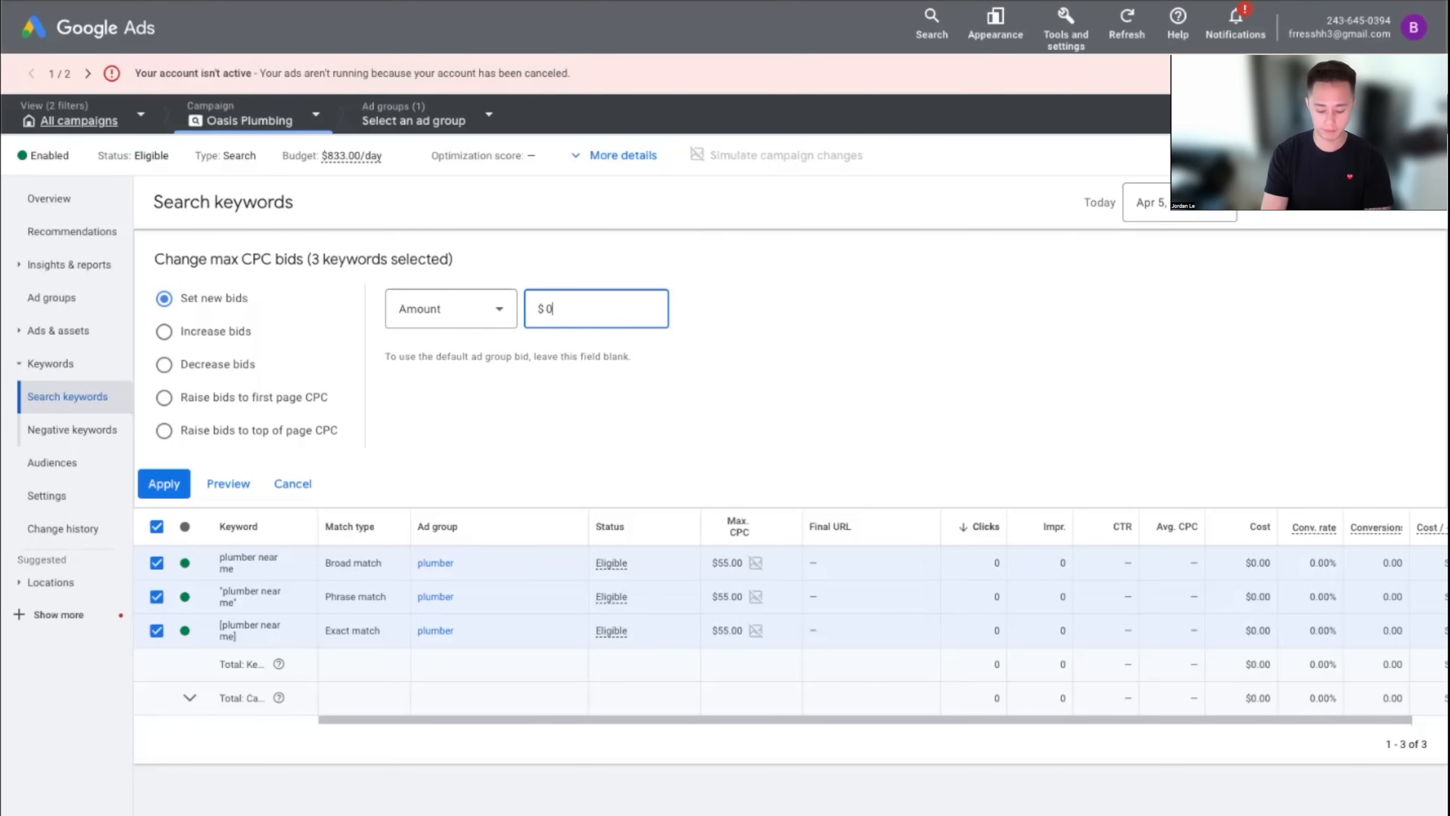
{"action": "type", "text": "0"}
{"action": "key", "text": "BackSpace"}
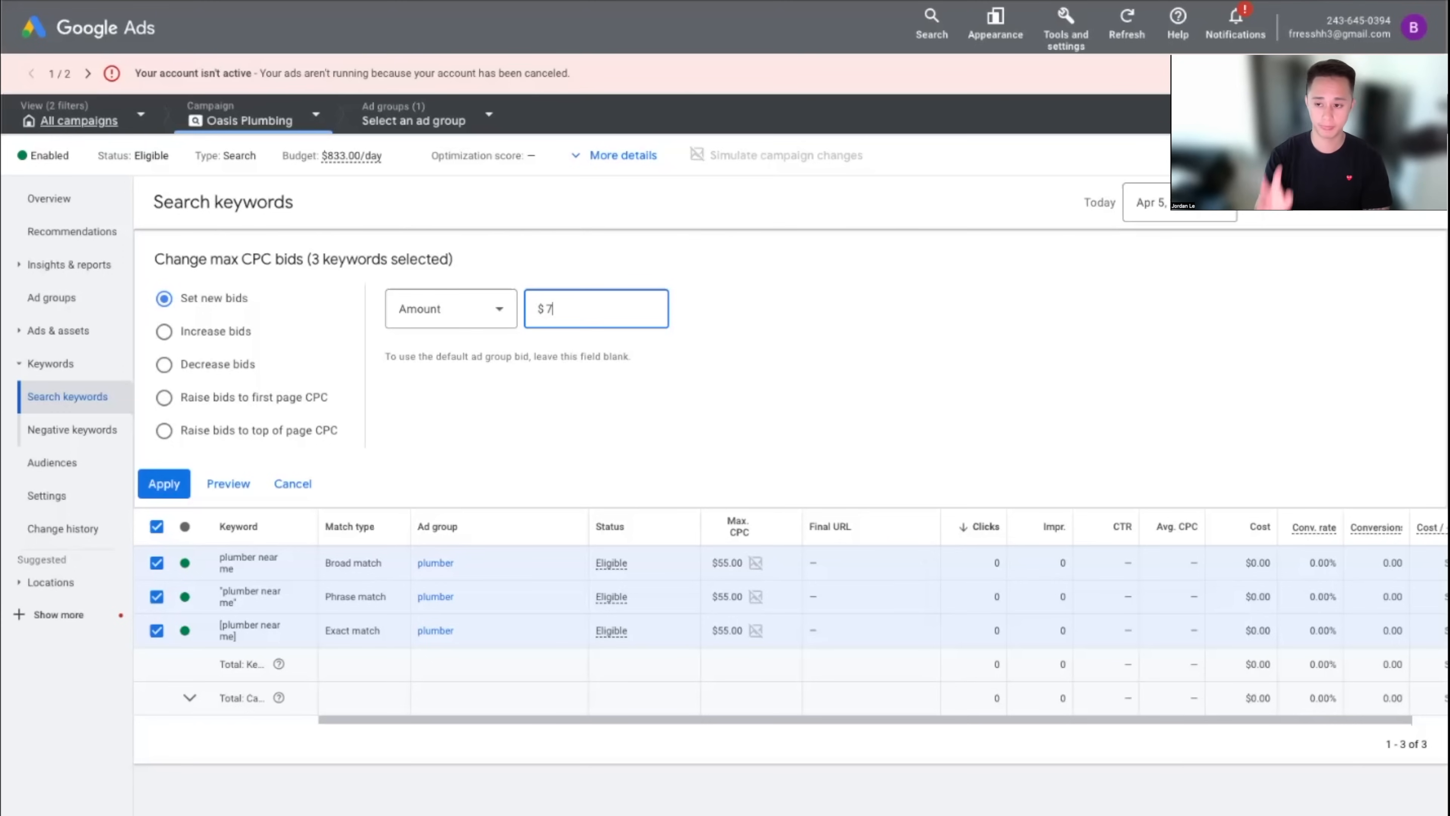
{"action": "type", "text": "3"}
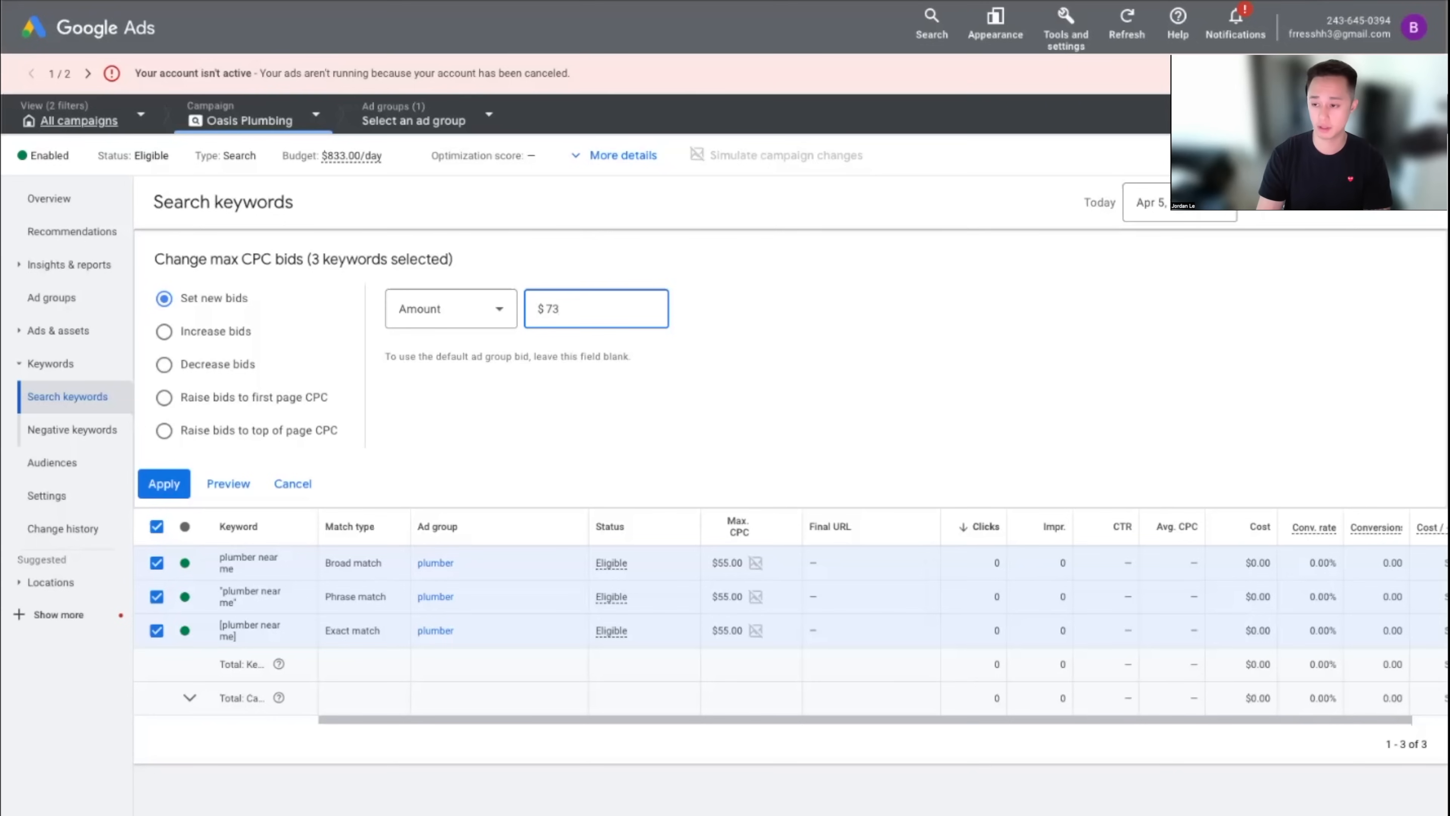
{"action": "left_click", "coordinate": [188, 495]}
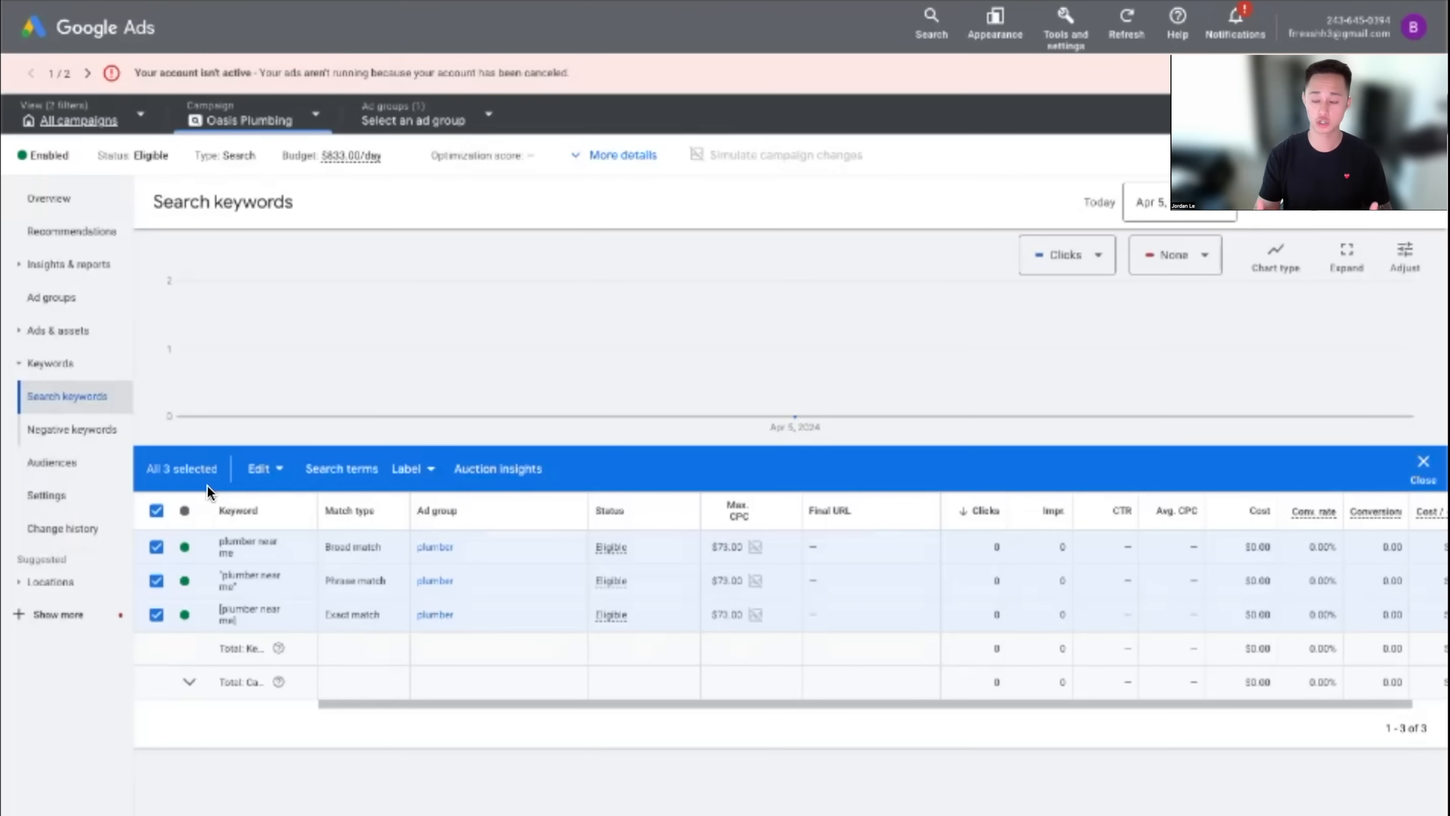
{"action": "left_click", "coordinate": [156, 510]}
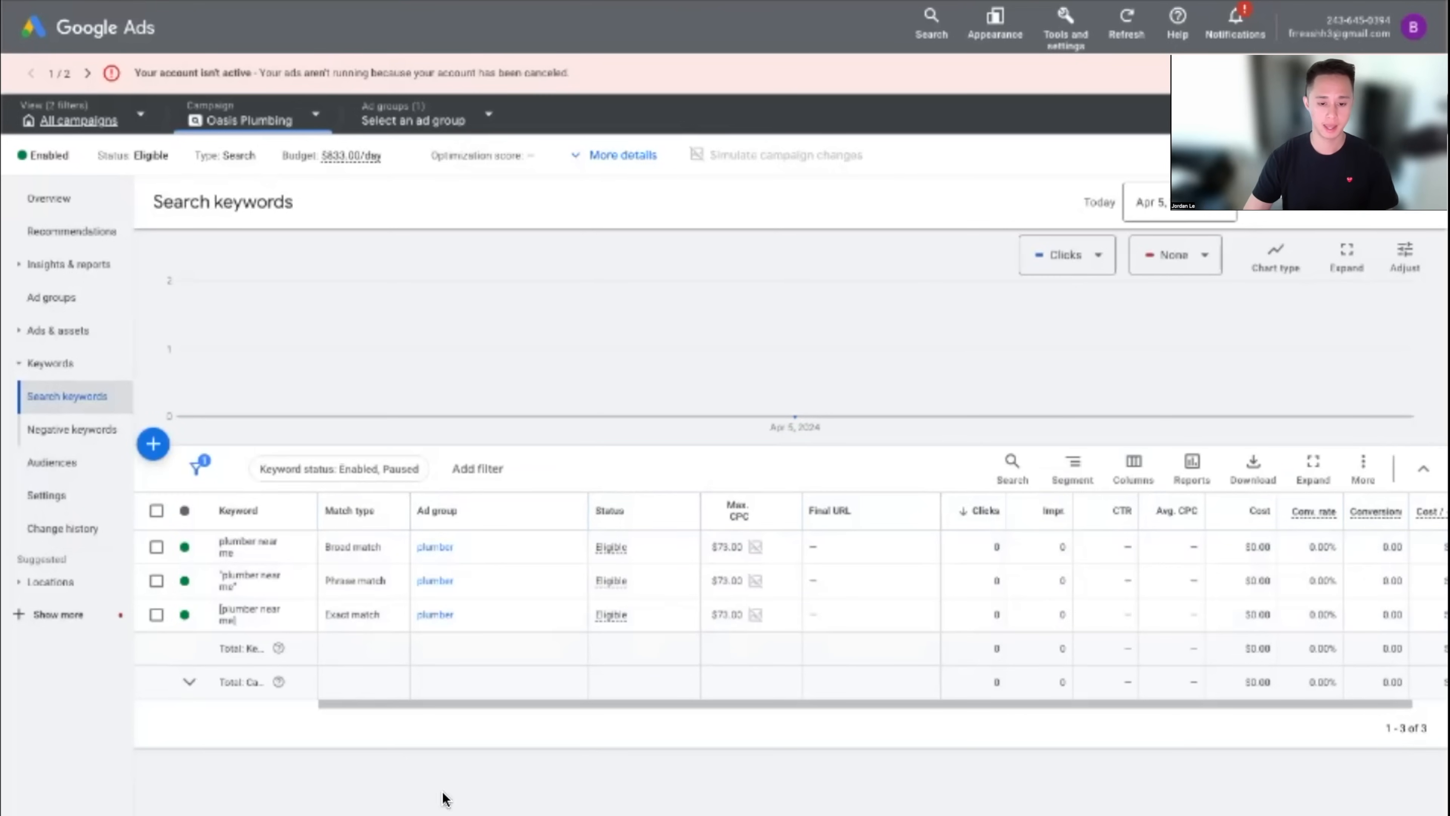
In campaign settings, try a clicks-focused bid strategy with a $55 max CPC limit
{"action": "left_click", "coordinate": [71, 496]}
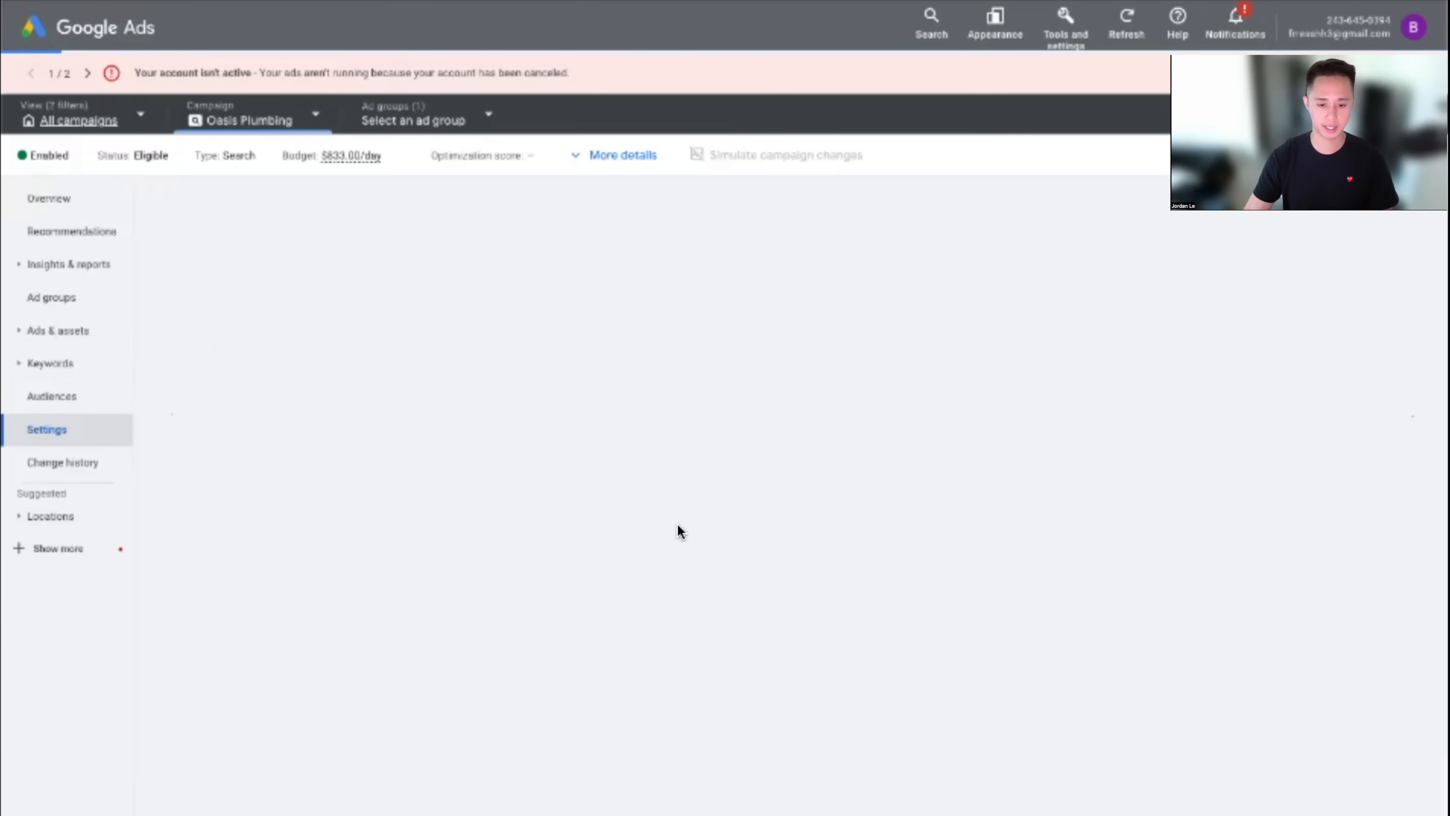
{"action": "left_click", "coordinate": [680, 590]}
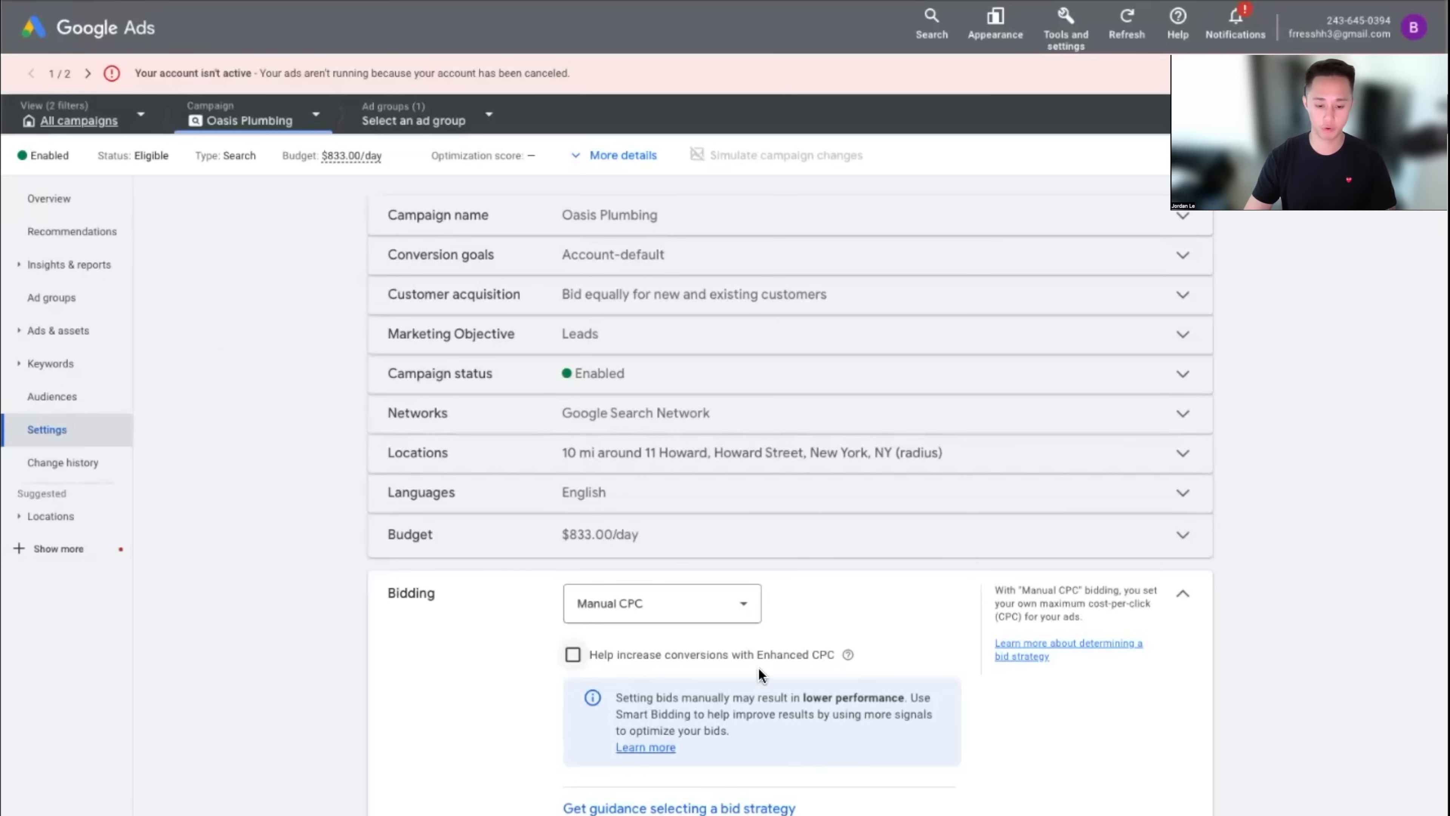
{"action": "left_click", "coordinate": [679, 808]}
{"action": "left_click", "coordinate": [663, 656]}
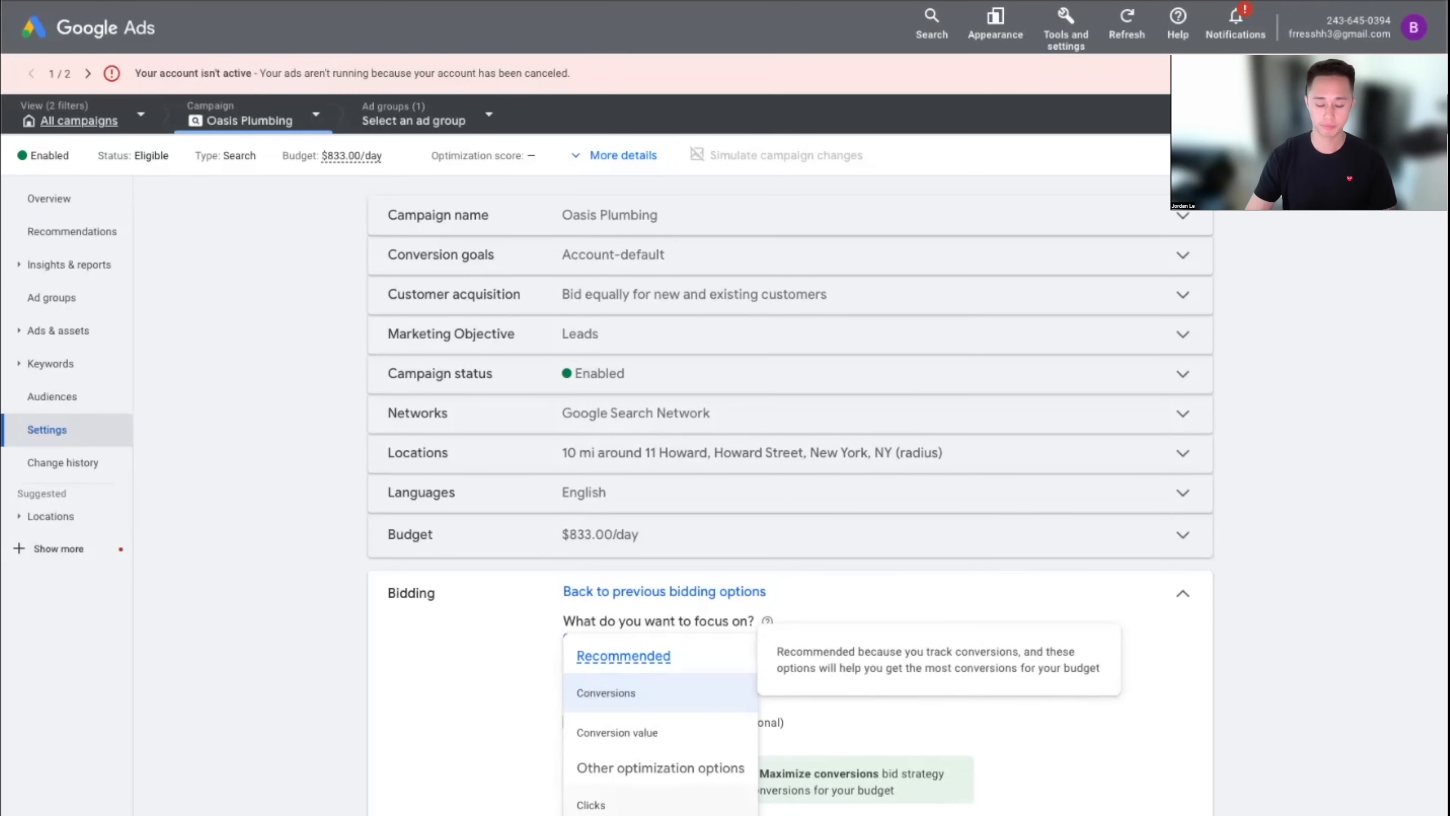
{"action": "left_click", "coordinate": [593, 804]}
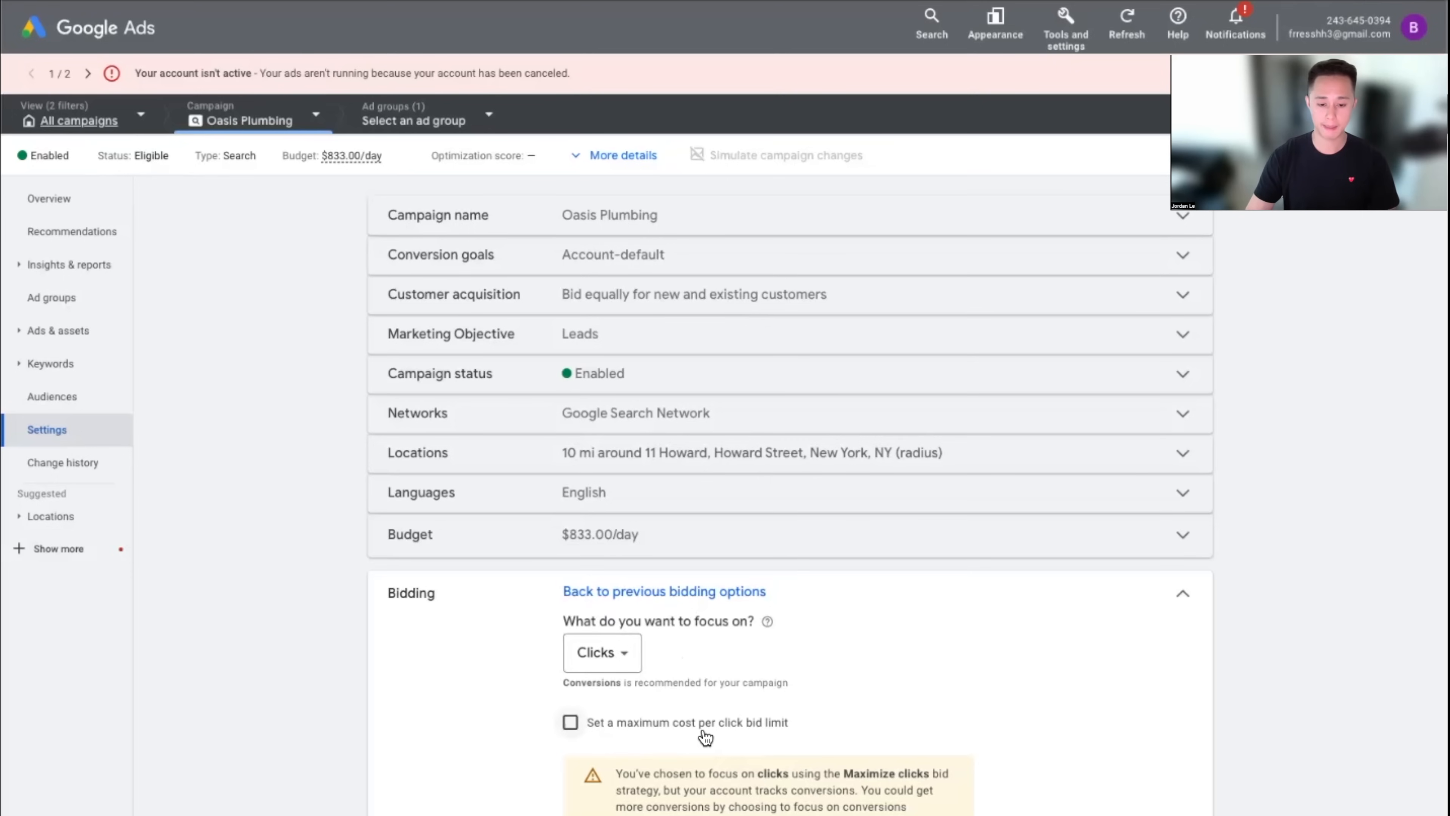
{"action": "left_click", "coordinate": [742, 724]}
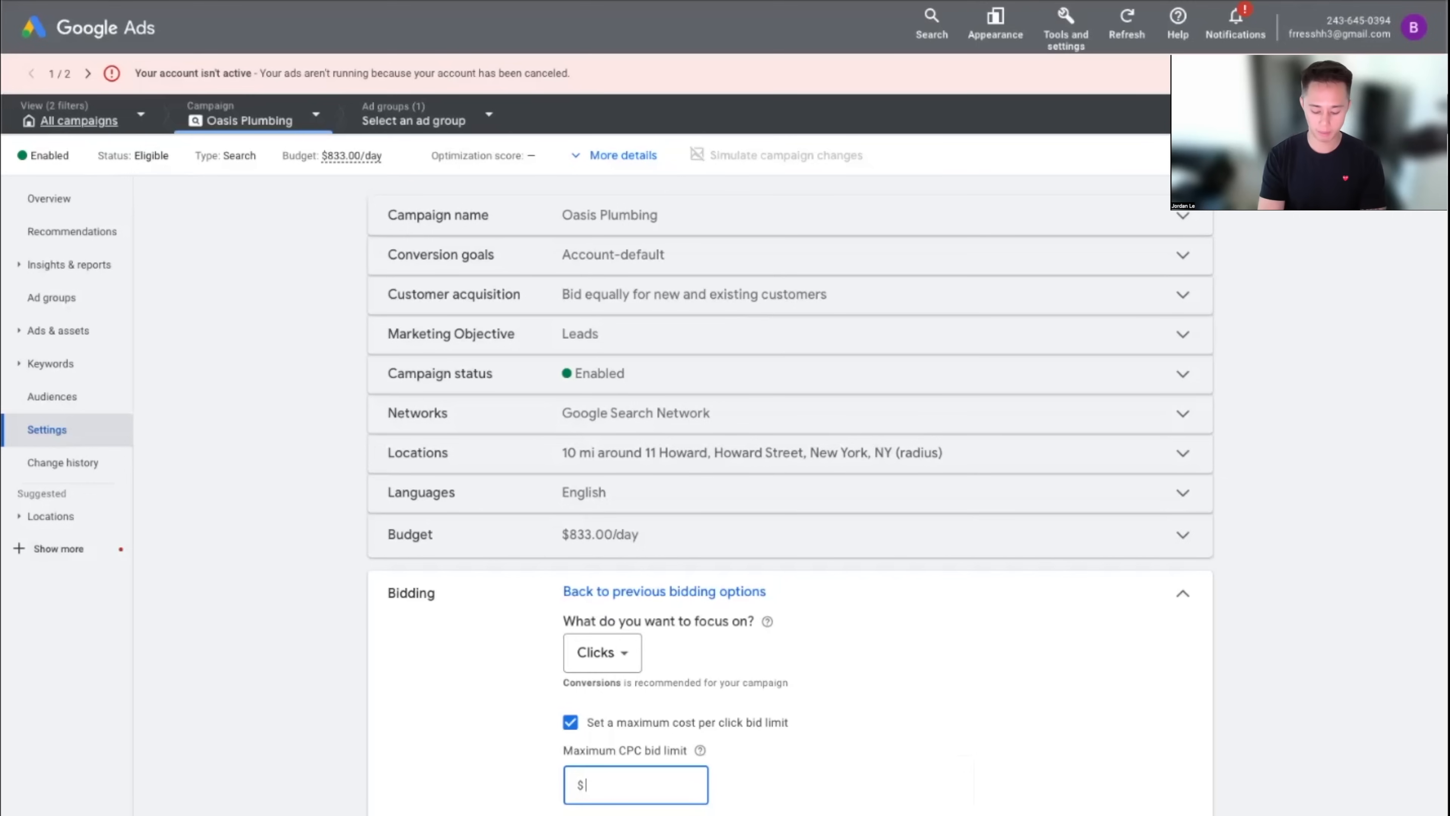
{"action": "type", "text": "15"}
{"action": "key", "text": "BackSpace"}
{"action": "key", "text": "BackSpace"}
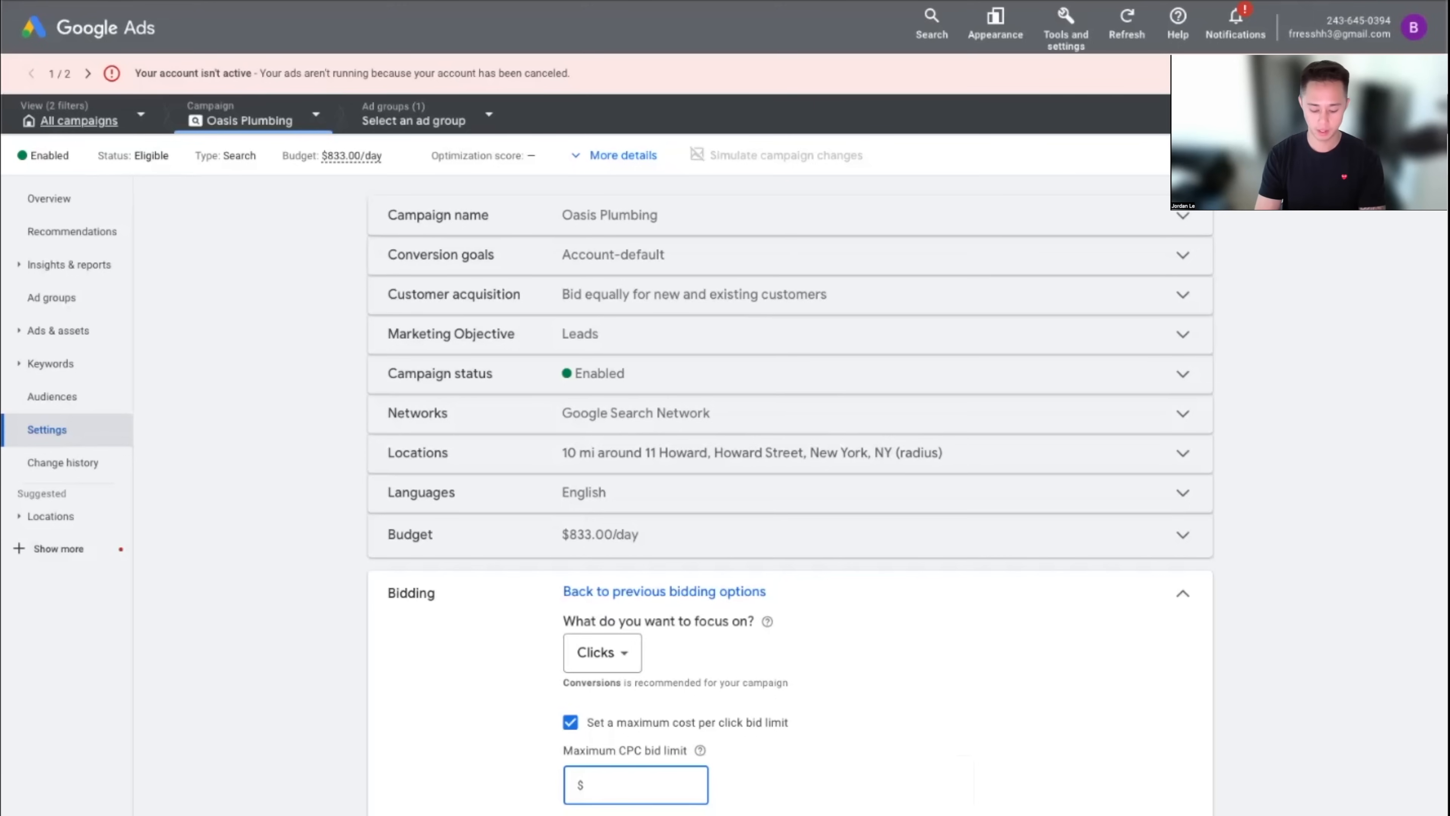
{"action": "type", "text": "55"}
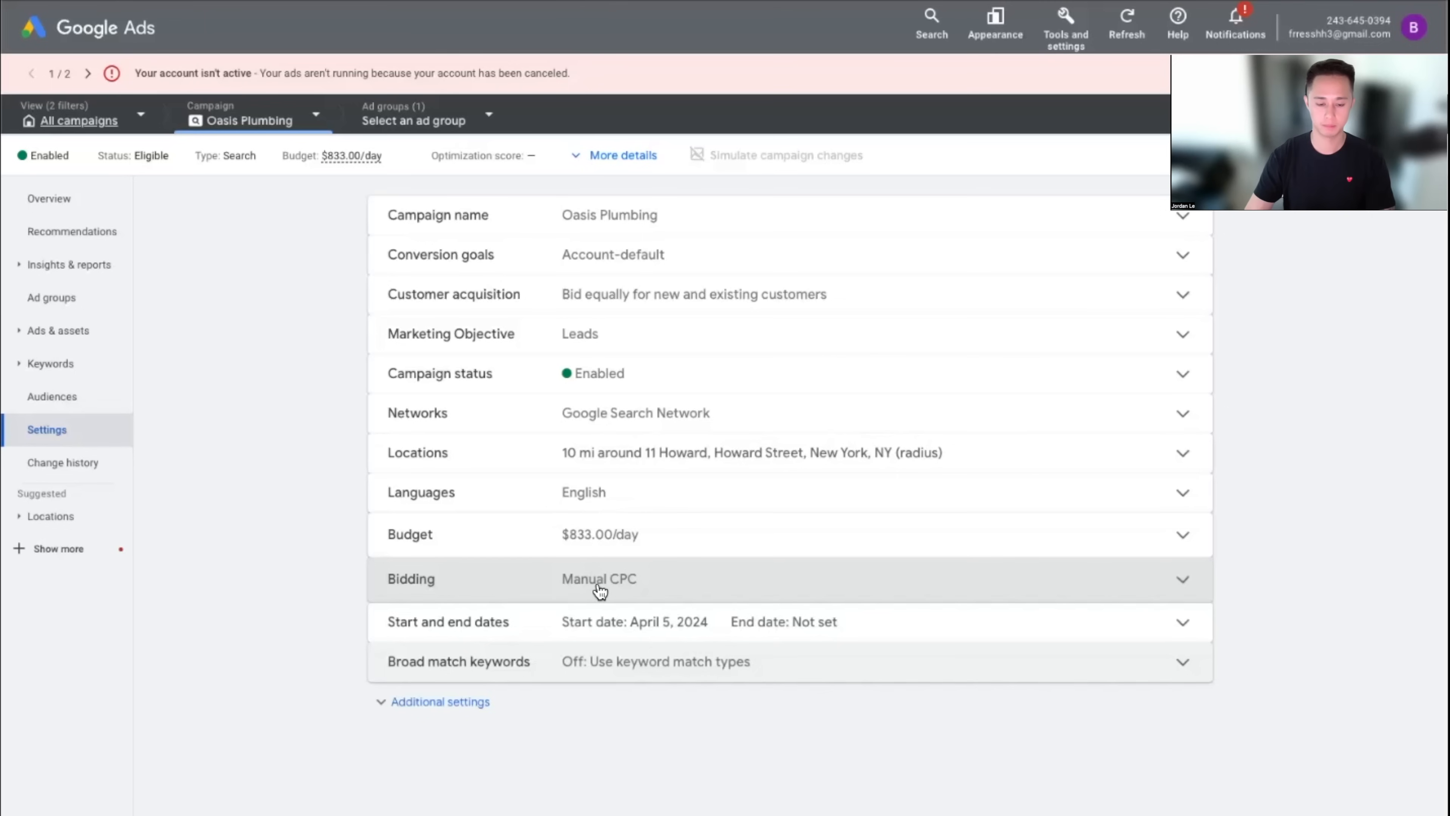
Discard the bidding change, keeping Manual CPC, and return to the search keywords
{"action": "left_click", "coordinate": [598, 588]}
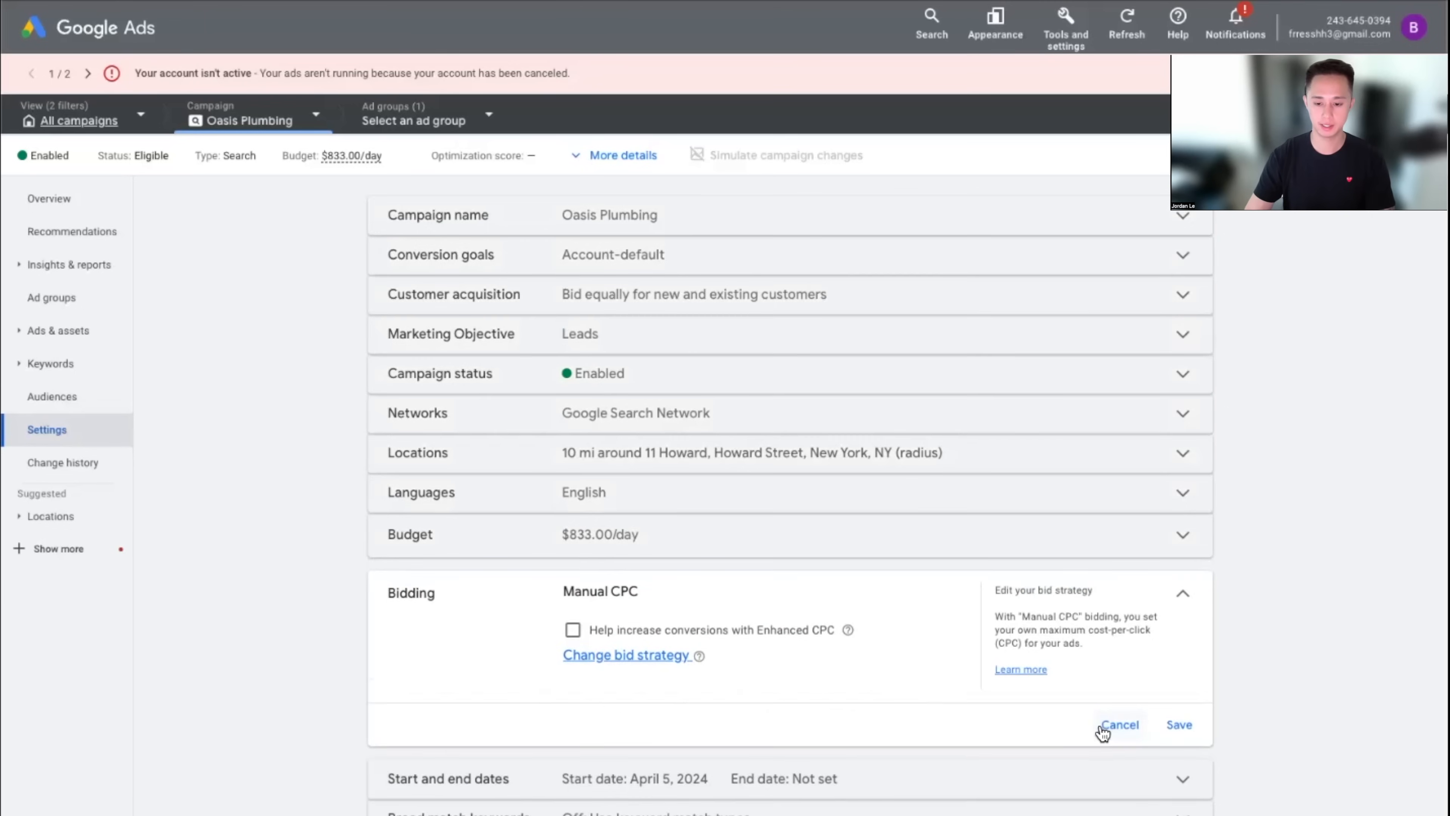
{"action": "left_click", "coordinate": [1102, 729]}
{"action": "left_click", "coordinate": [50, 363]}
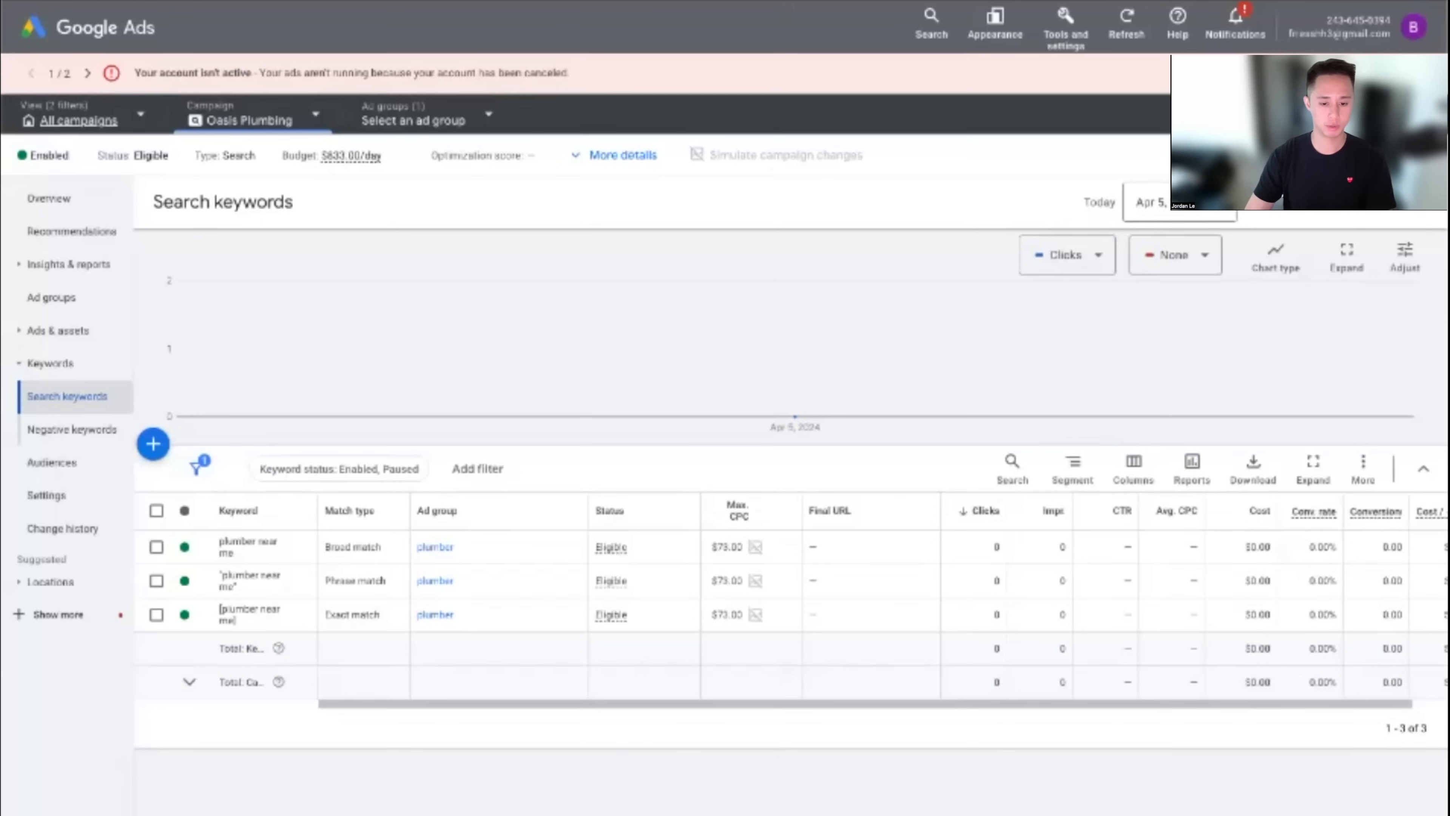
Open the Oasis Plumbing campaign's Negative keywords page, which is still empty
{"action": "left_click", "coordinate": [68, 435]}
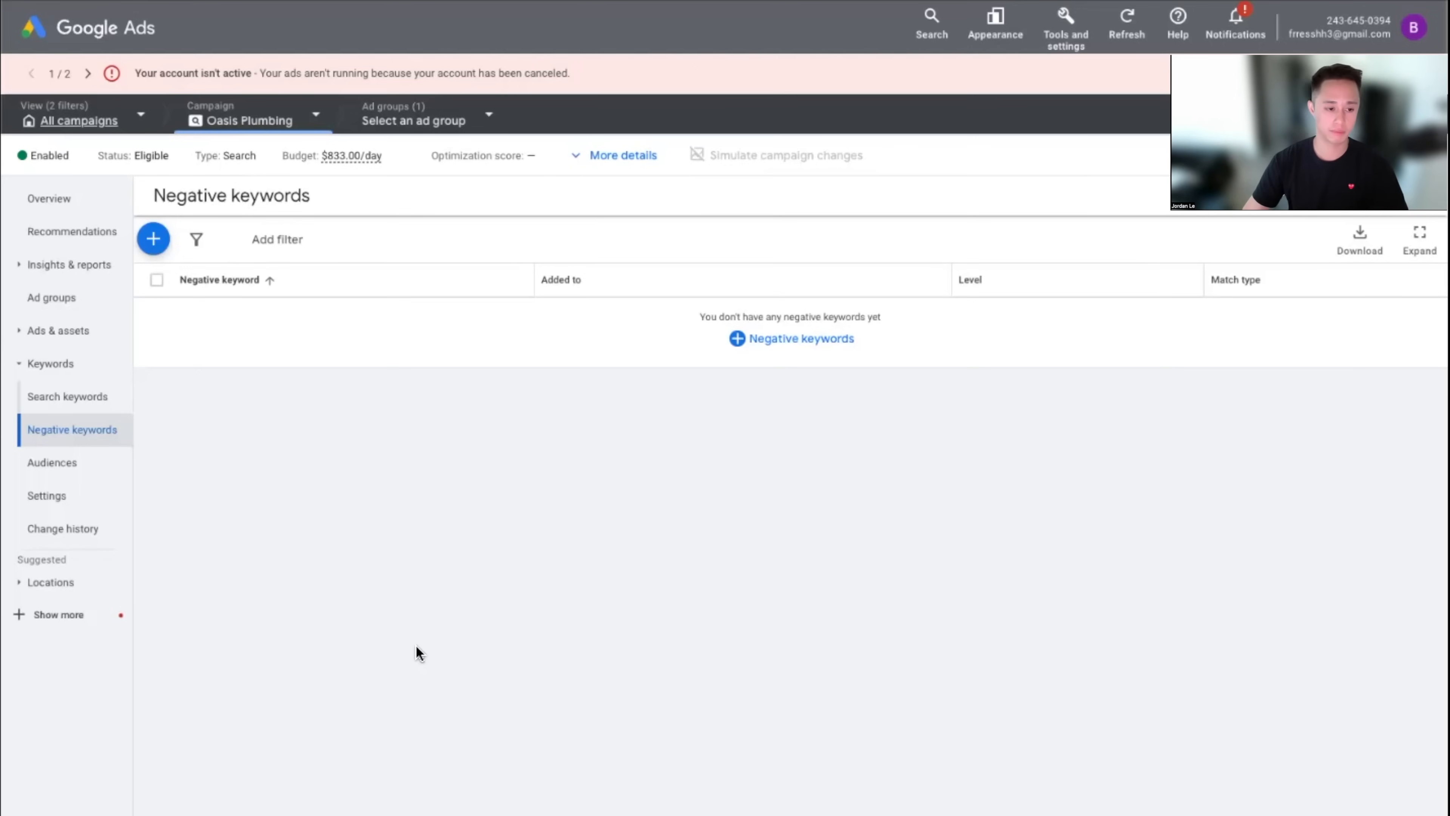
From the Ads list, start a responsive search ad and assign it to the plumber ad group
{"action": "left_click", "coordinate": [105, 330]}
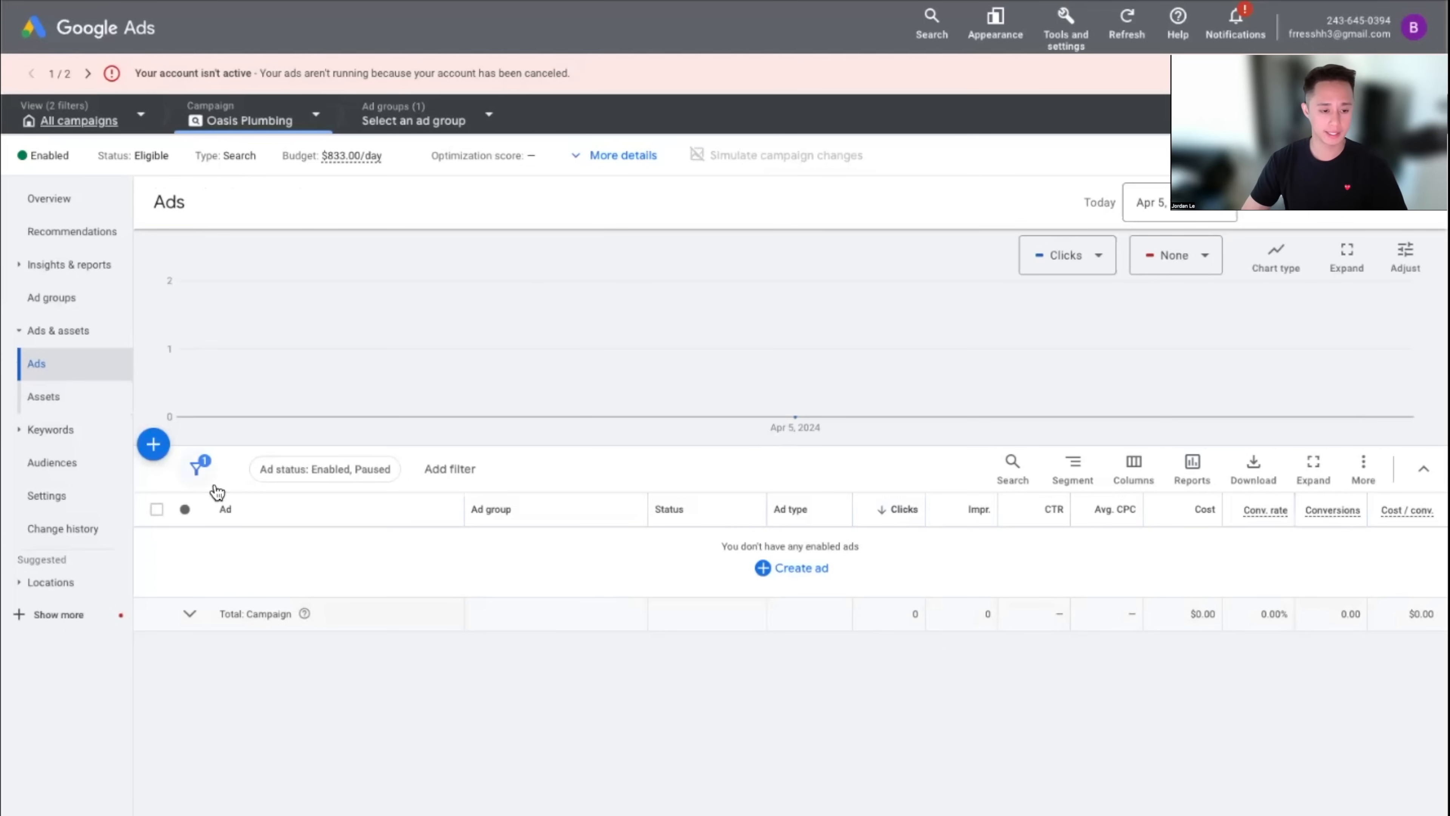
{"action": "left_click", "coordinate": [155, 447]}
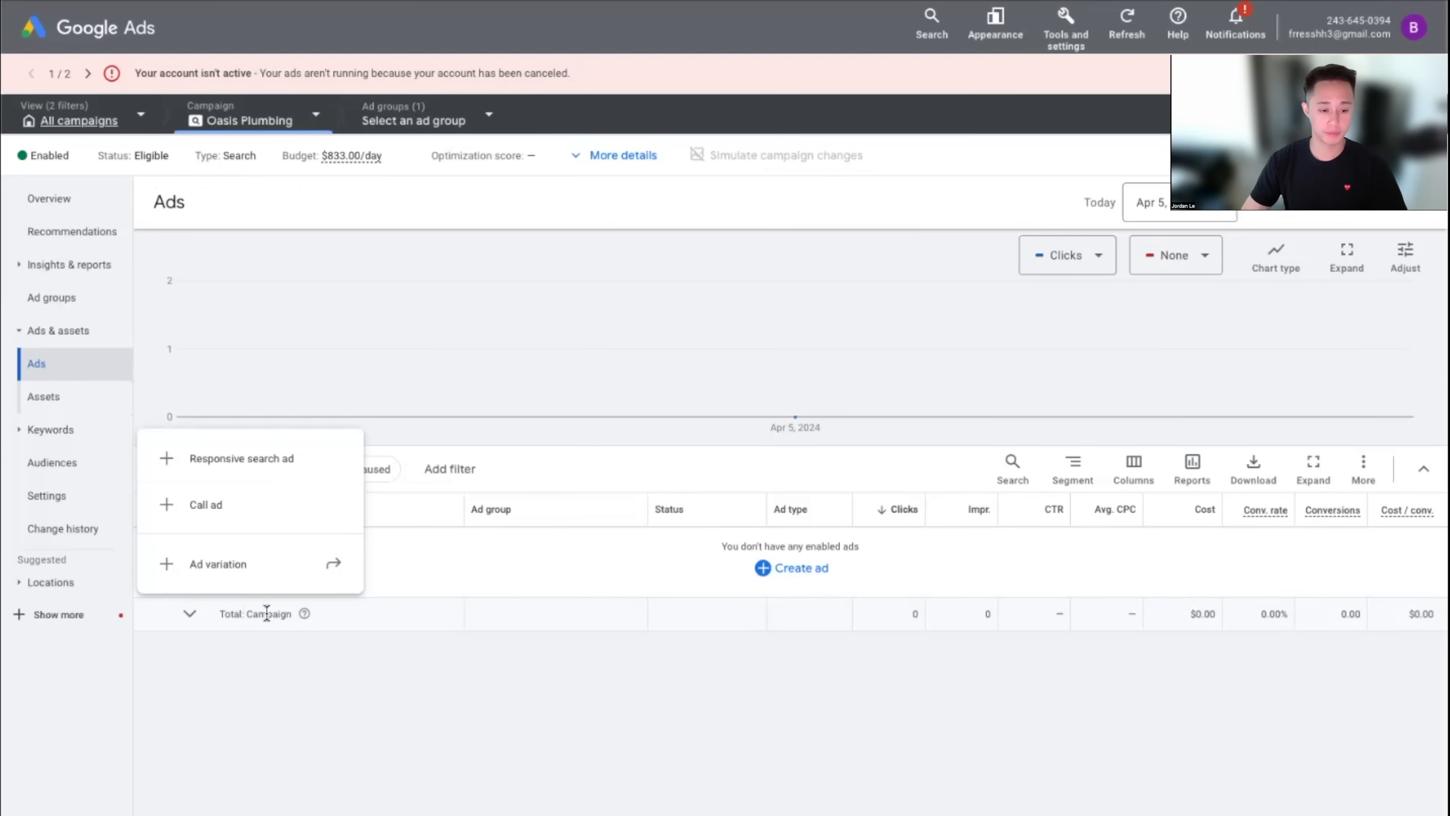
{"action": "left_click", "coordinate": [492, 733]}
{"action": "left_click", "coordinate": [155, 447]}
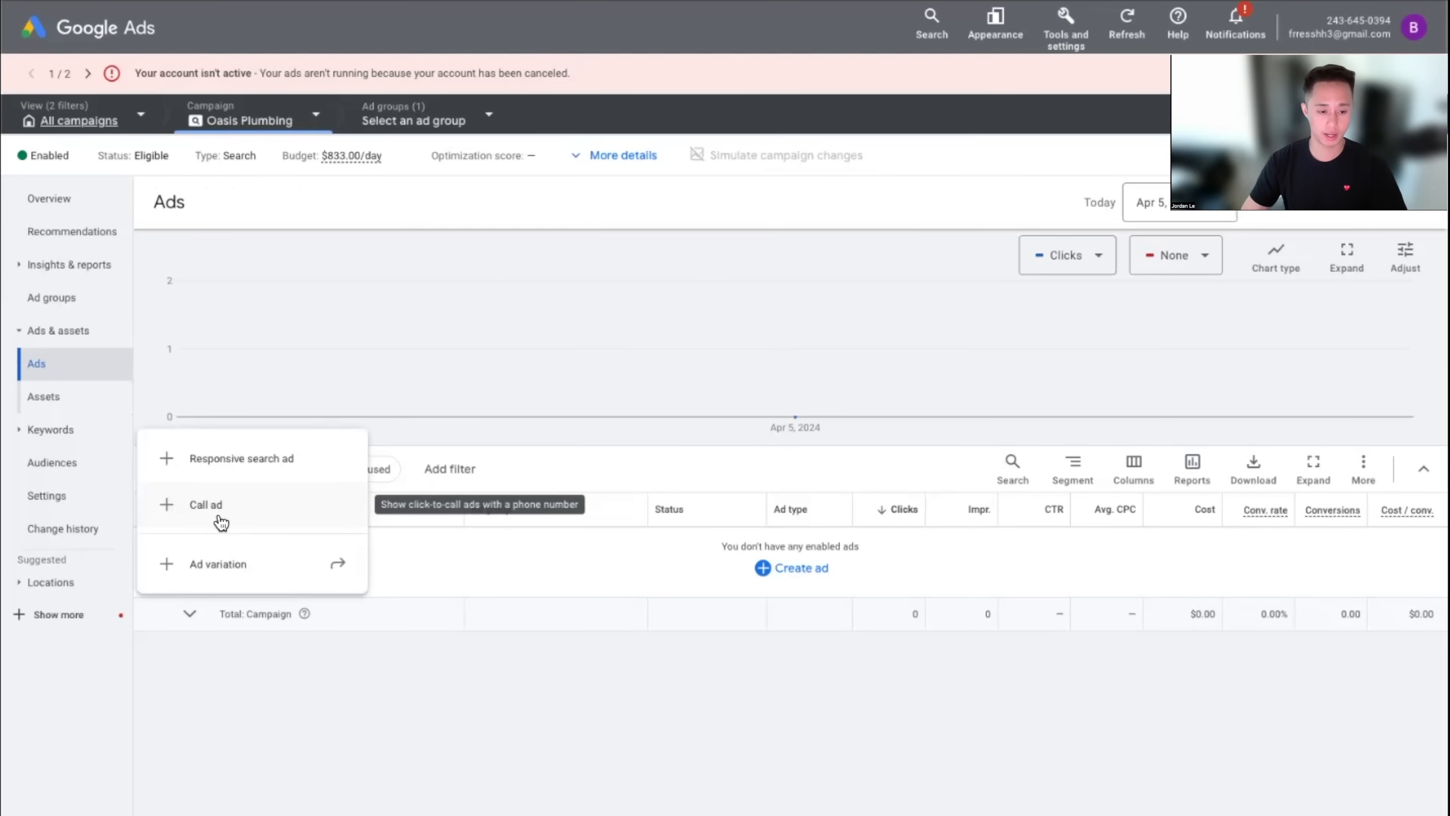
{"action": "left_click", "coordinate": [545, 564]}
{"action": "left_click", "coordinate": [155, 447]}
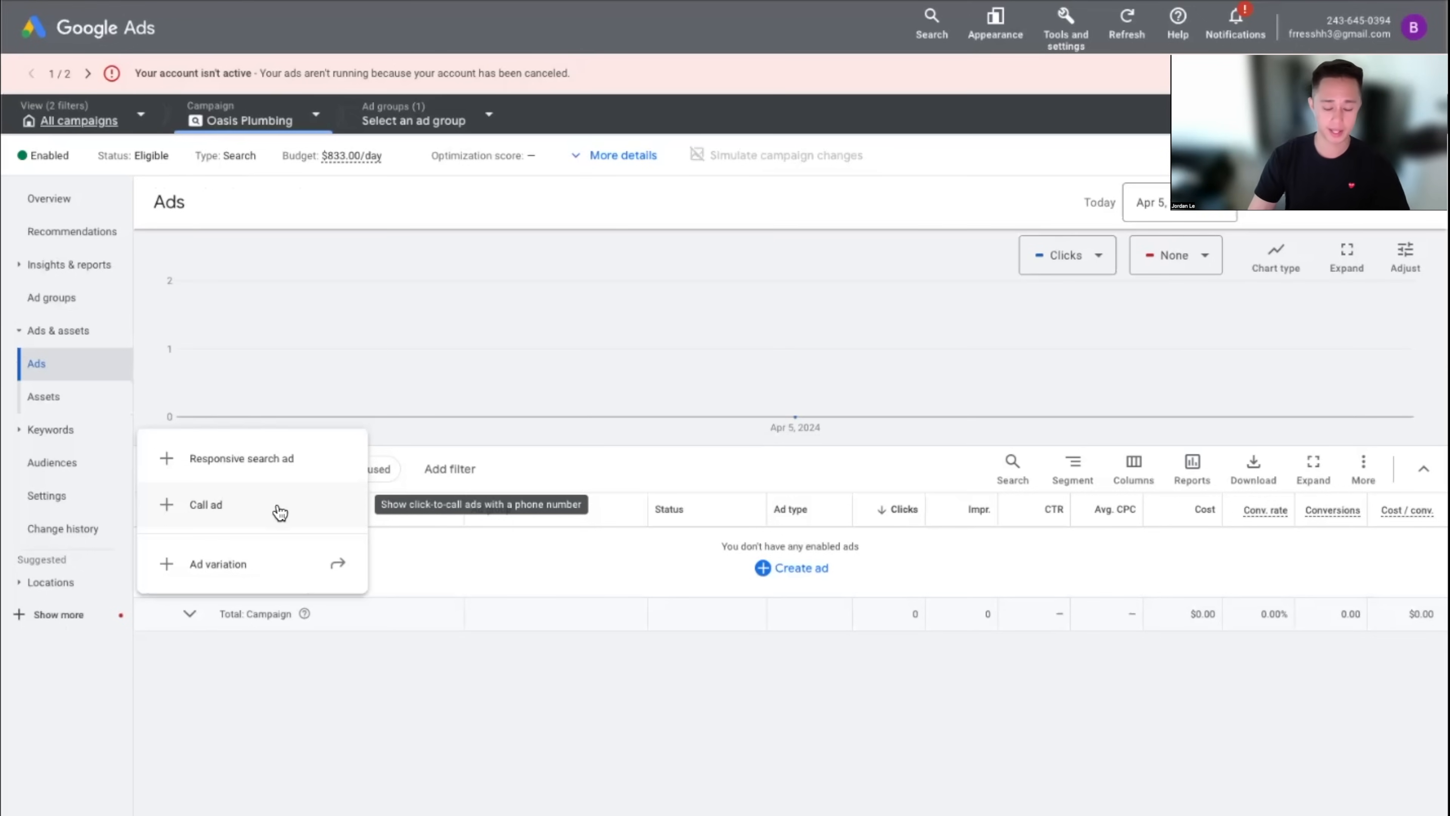
{"action": "left_click", "coordinate": [281, 465]}
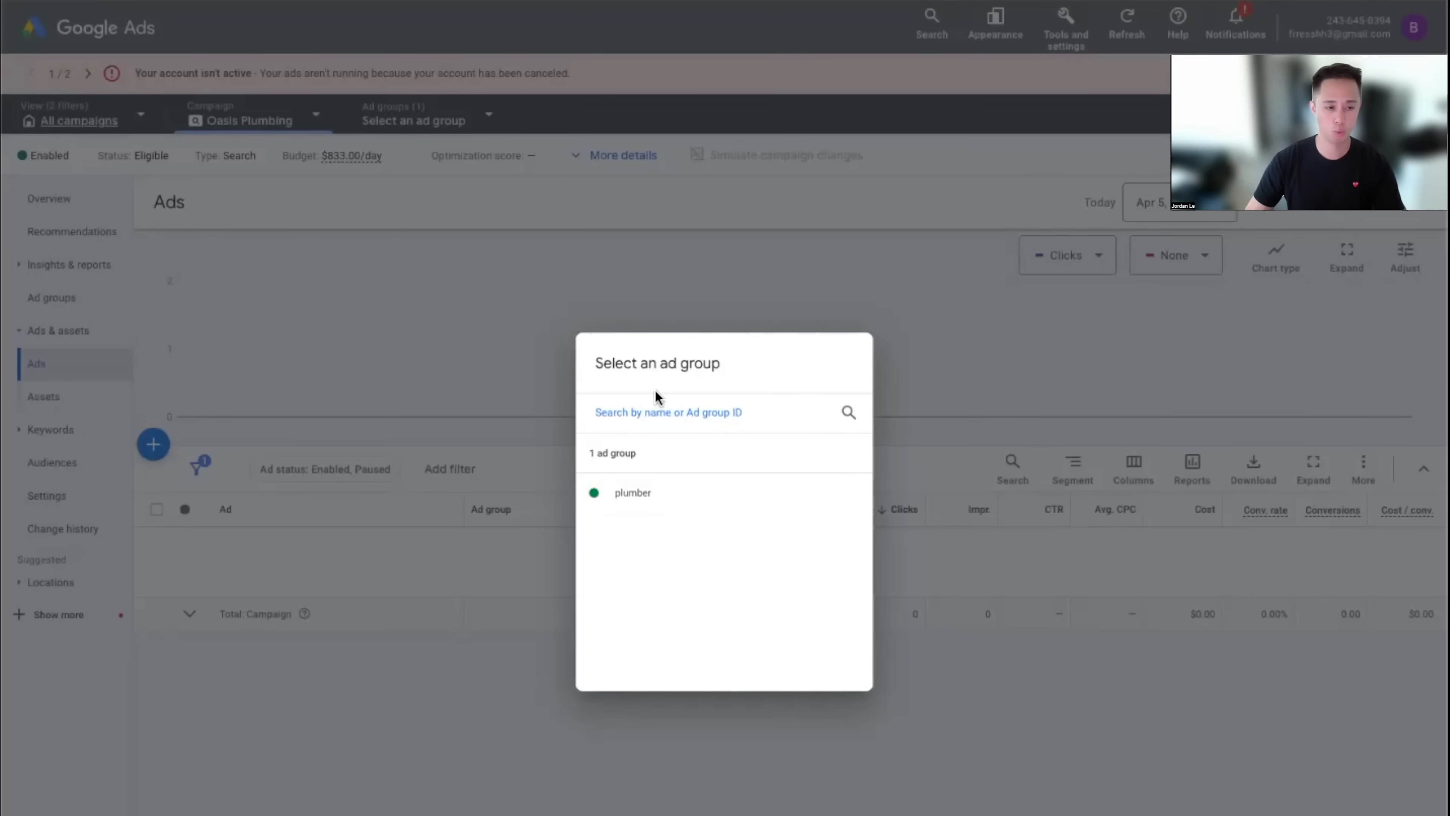
{"action": "left_click", "coordinate": [649, 506]}
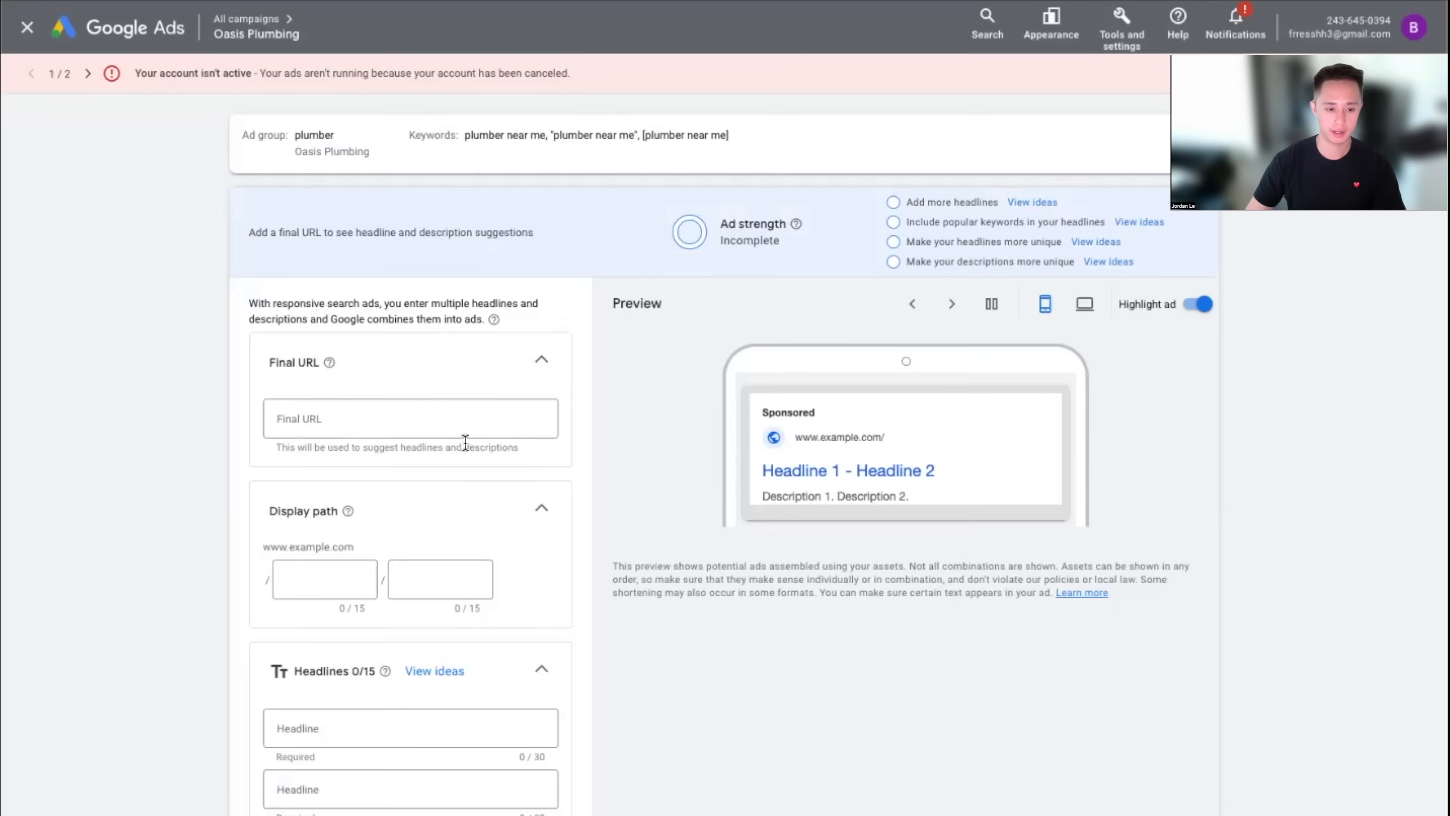
Scroll through the blank responsive search ad editor and click into the Final URL field
{"action": "scroll", "coordinate": [463, 444], "scroll_direction": "down", "scroll_amount": 3}
{"action": "scroll", "coordinate": [362, 629], "scroll_direction": "down", "scroll_amount": 5}
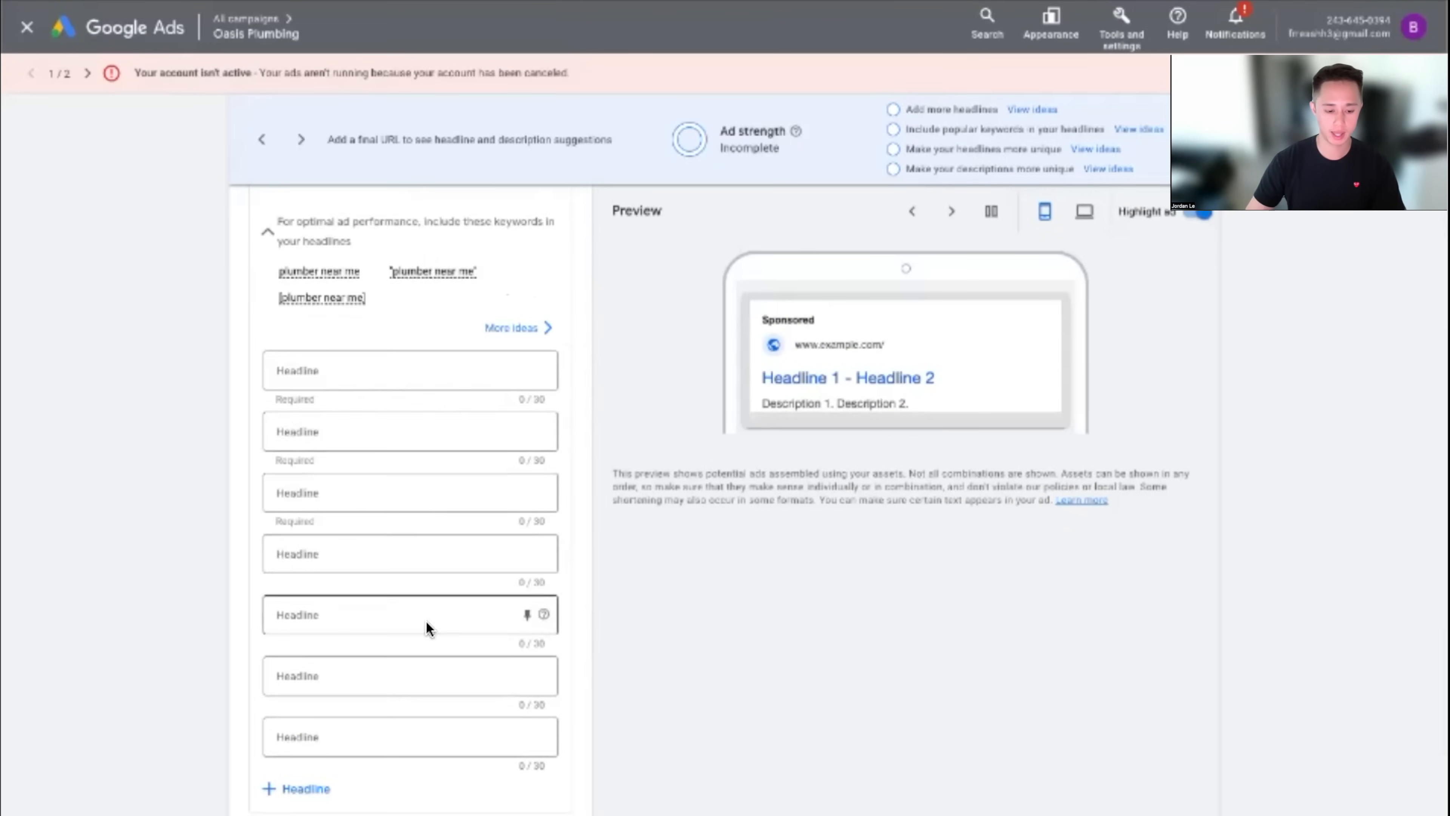
{"action": "scroll", "coordinate": [366, 677], "scroll_direction": "down", "scroll_amount": 7}
{"action": "scroll", "coordinate": [434, 759], "scroll_direction": "up", "scroll_amount": 9}
{"action": "scroll", "coordinate": [434, 759], "scroll_direction": "up", "scroll_amount": 5}
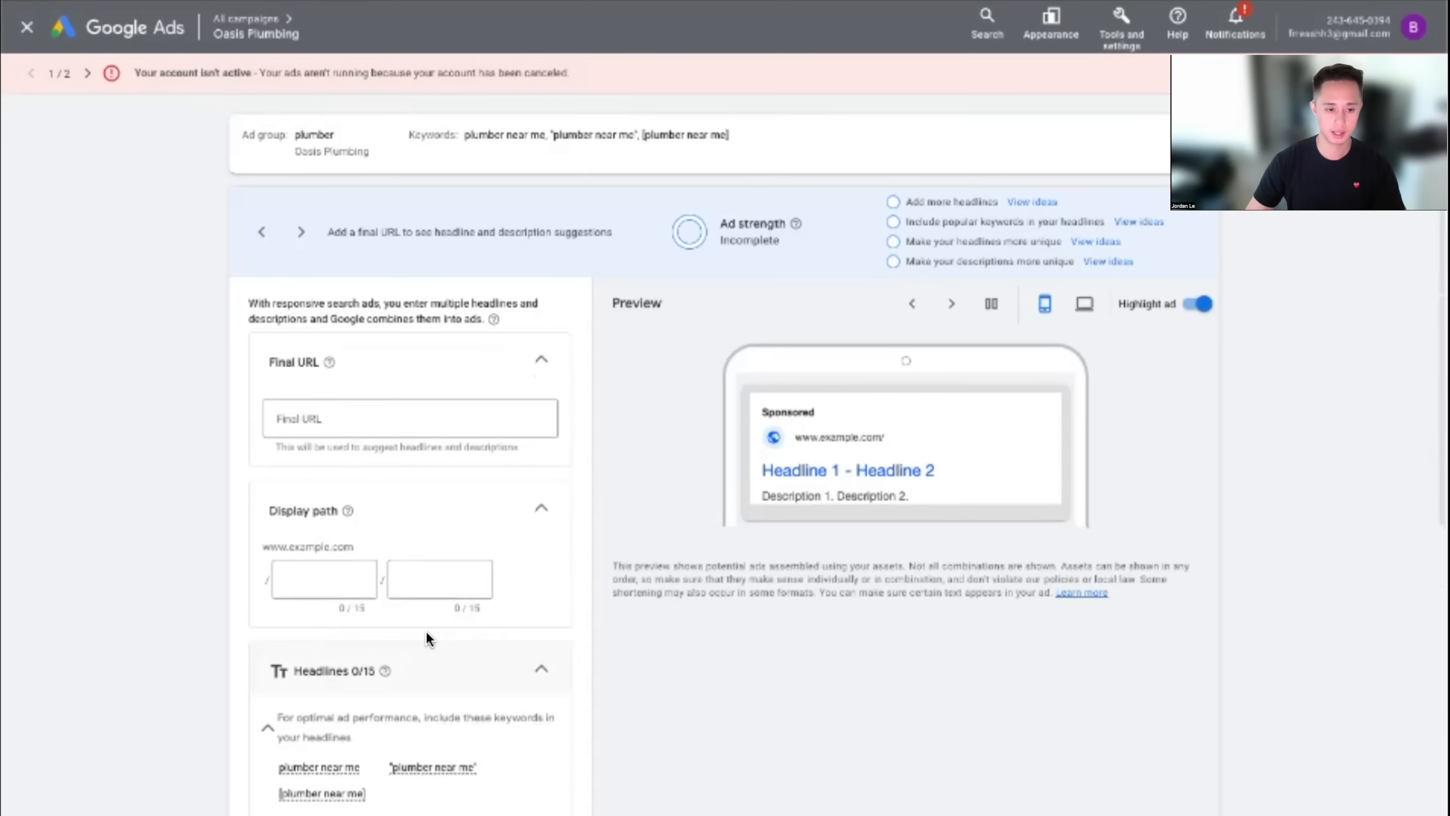
{"action": "left_click", "coordinate": [418, 424]}
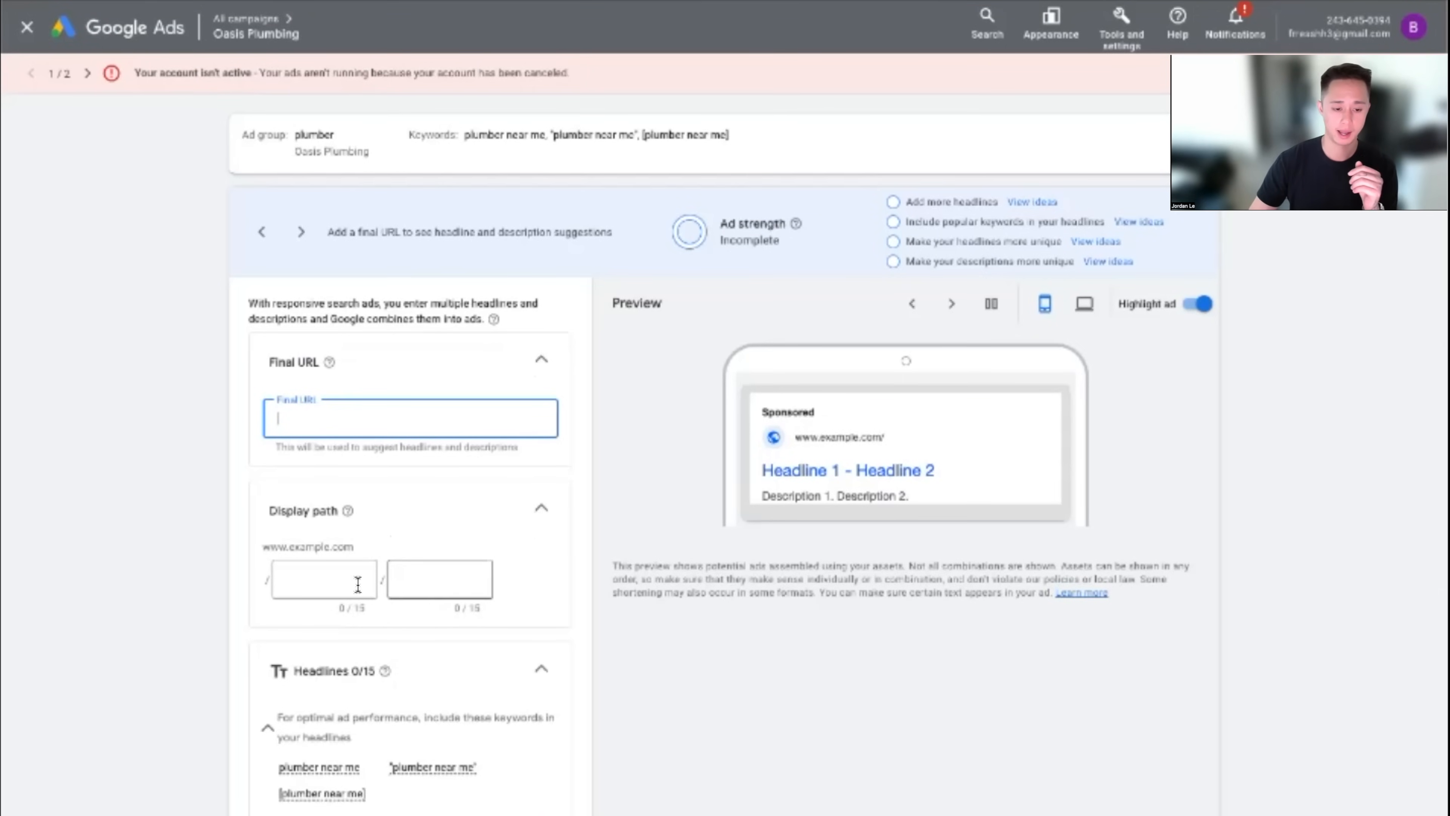
{"action": "scroll", "coordinate": [441, 640], "scroll_direction": "down", "scroll_amount": 4}
{"action": "scroll", "coordinate": [441, 637], "scroll_direction": "down", "scroll_amount": 9}
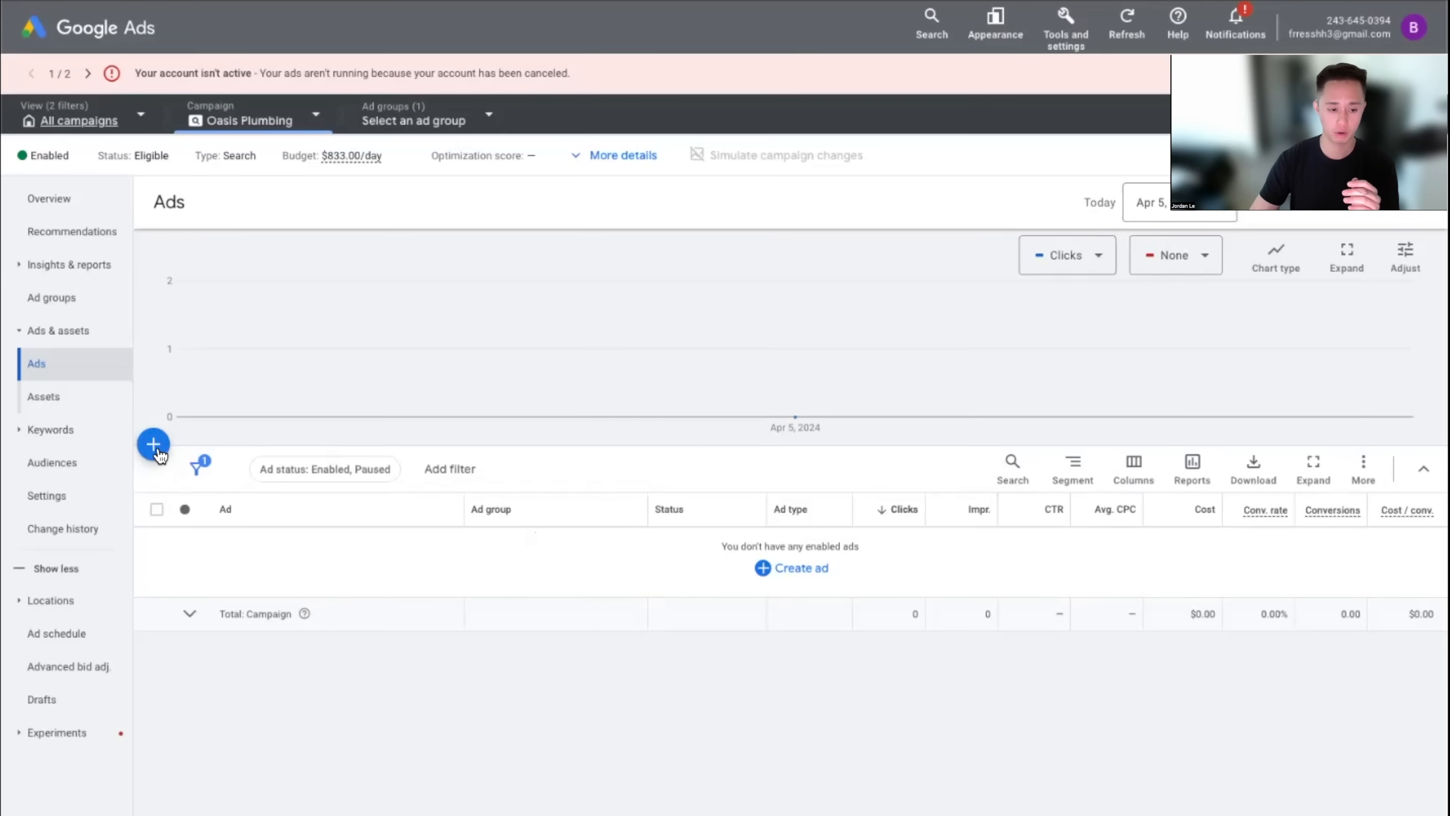
Glance at the ad-type menu, dismiss it, and move to Oasis Plumbing's Assets page
{"action": "left_click", "coordinate": [153, 444]}
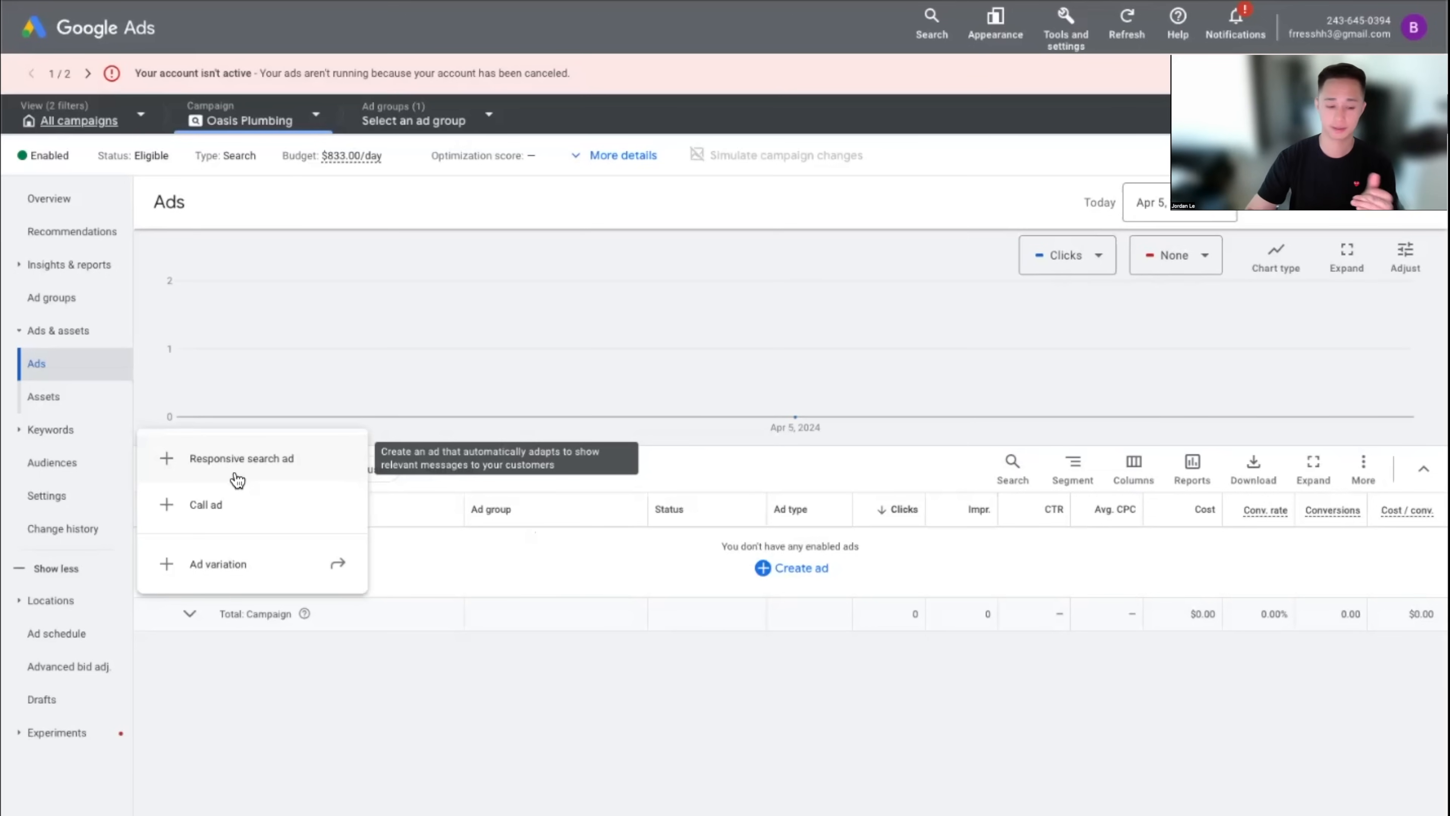
{"action": "left_click", "coordinate": [429, 756]}
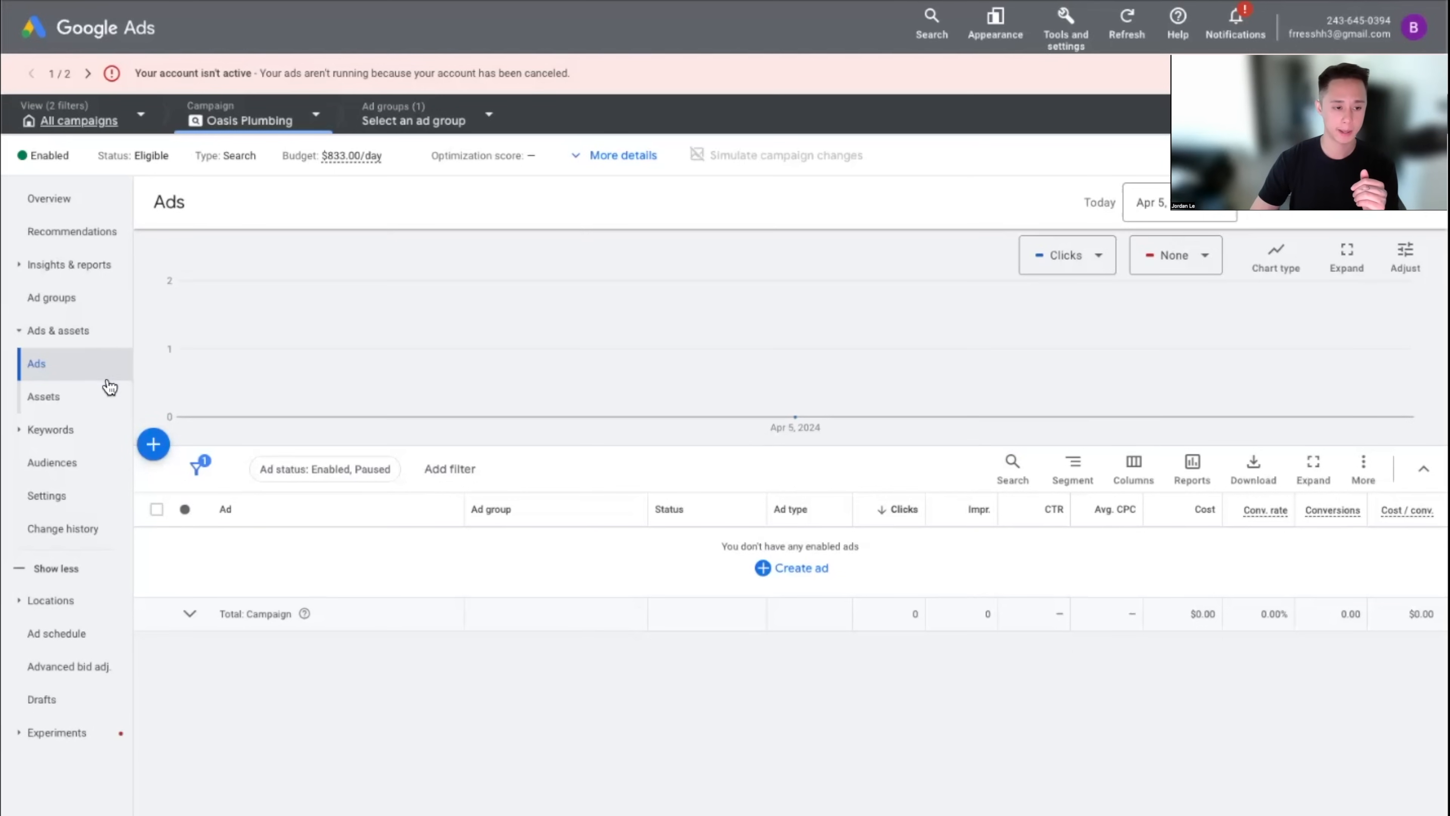
{"action": "left_click", "coordinate": [87, 401]}
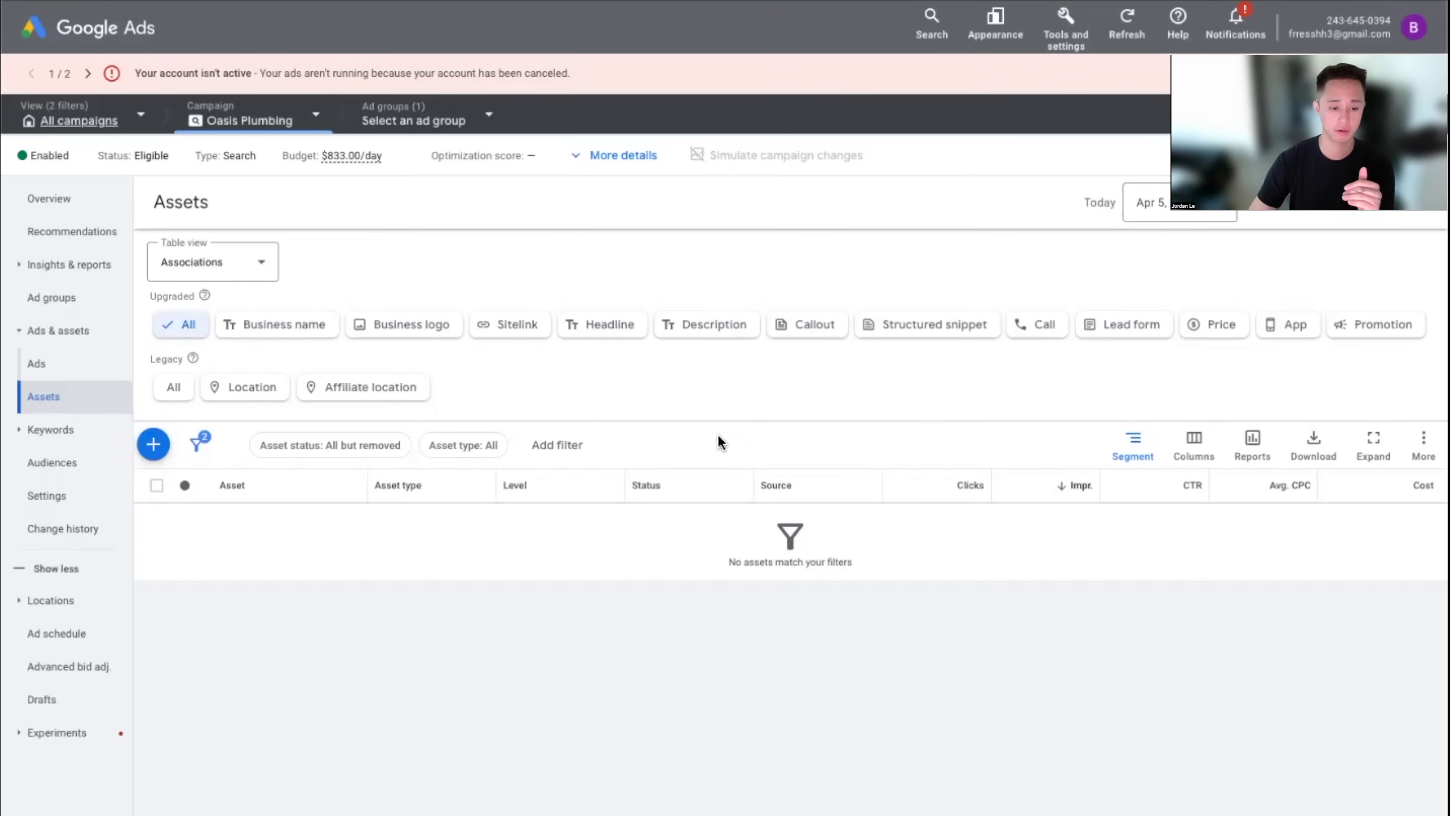
Review the addable asset types, then view the 'plumber near me' search ad example from the top
{"action": "left_click", "coordinate": [153, 444]}
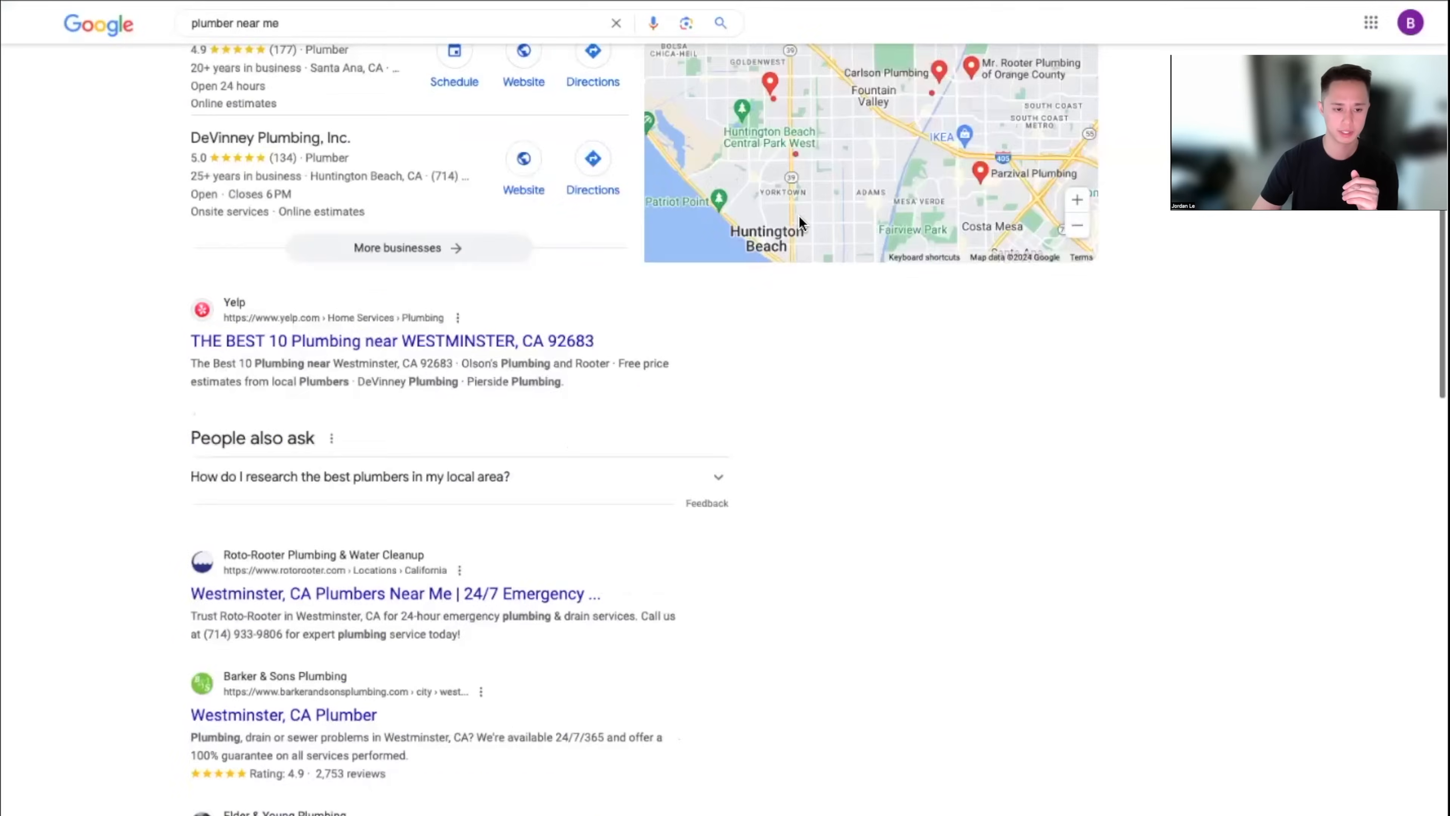
{"action": "scroll", "coordinate": [800, 220], "scroll_direction": "up", "scroll_amount": 10}
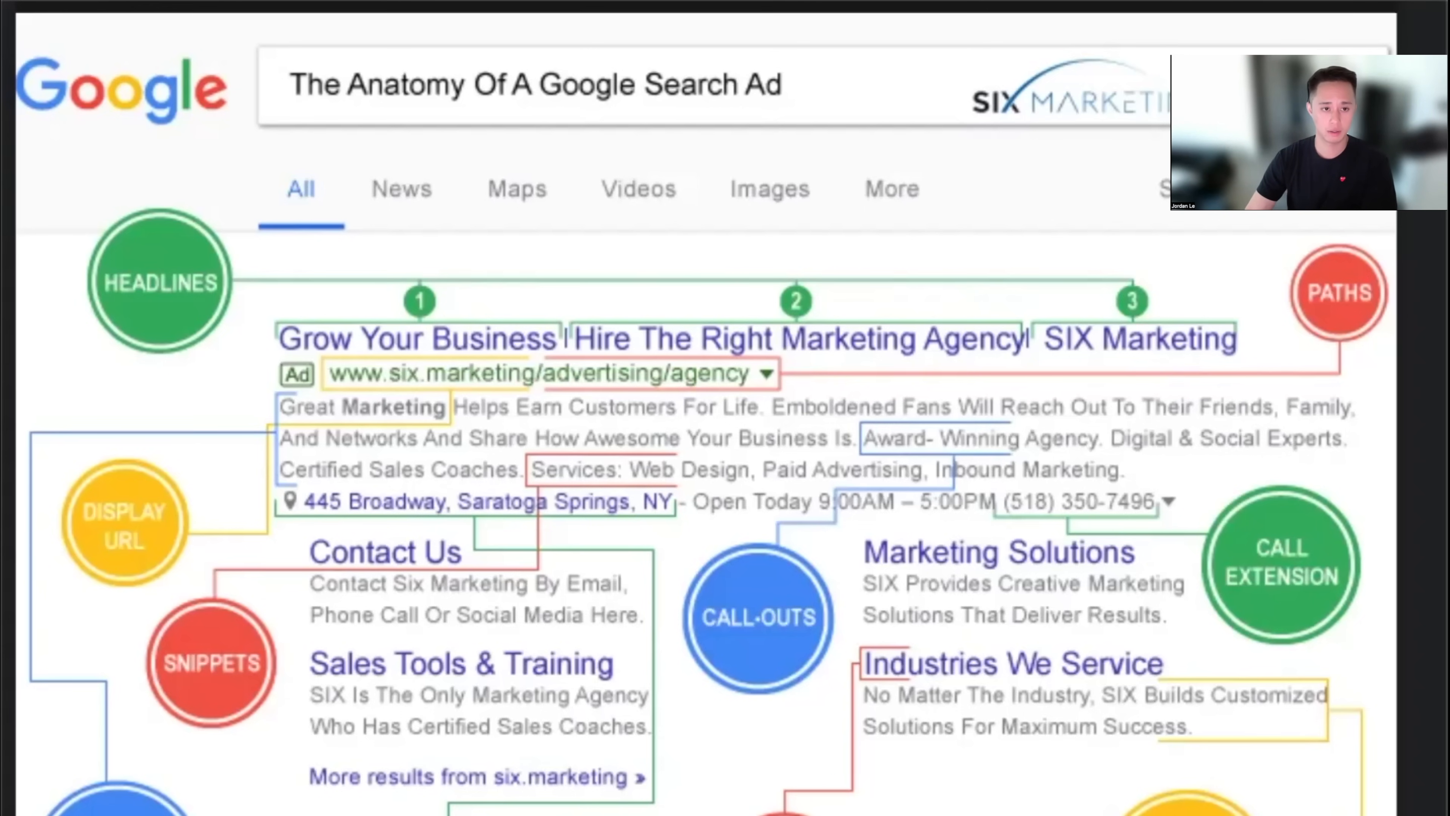
Return to Google Ads, check the asset-type menu, and go to the campaign's Recommendations
{"action": "key", "text": "ctrl+Tab"}
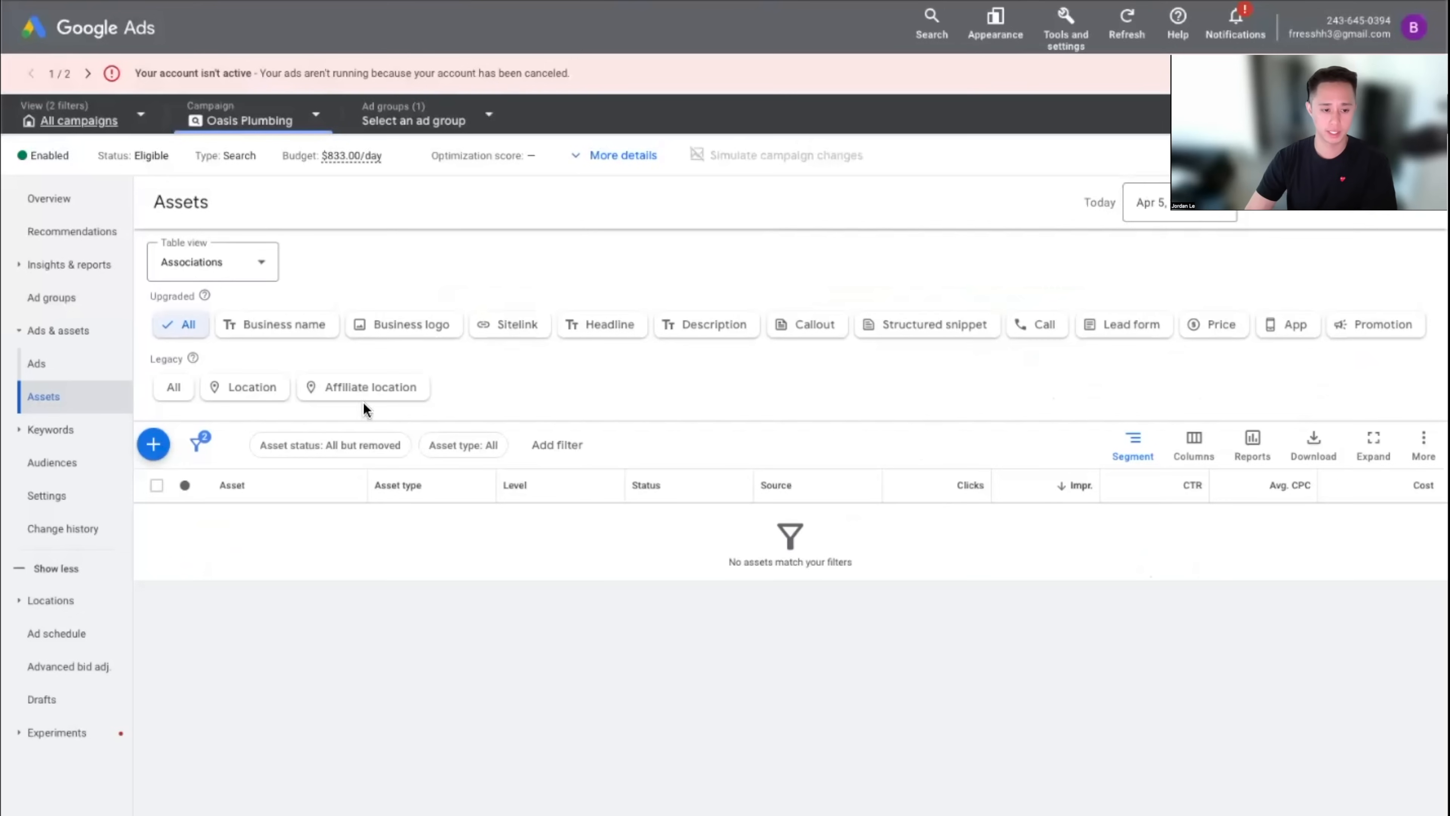
{"action": "left_click", "coordinate": [155, 446]}
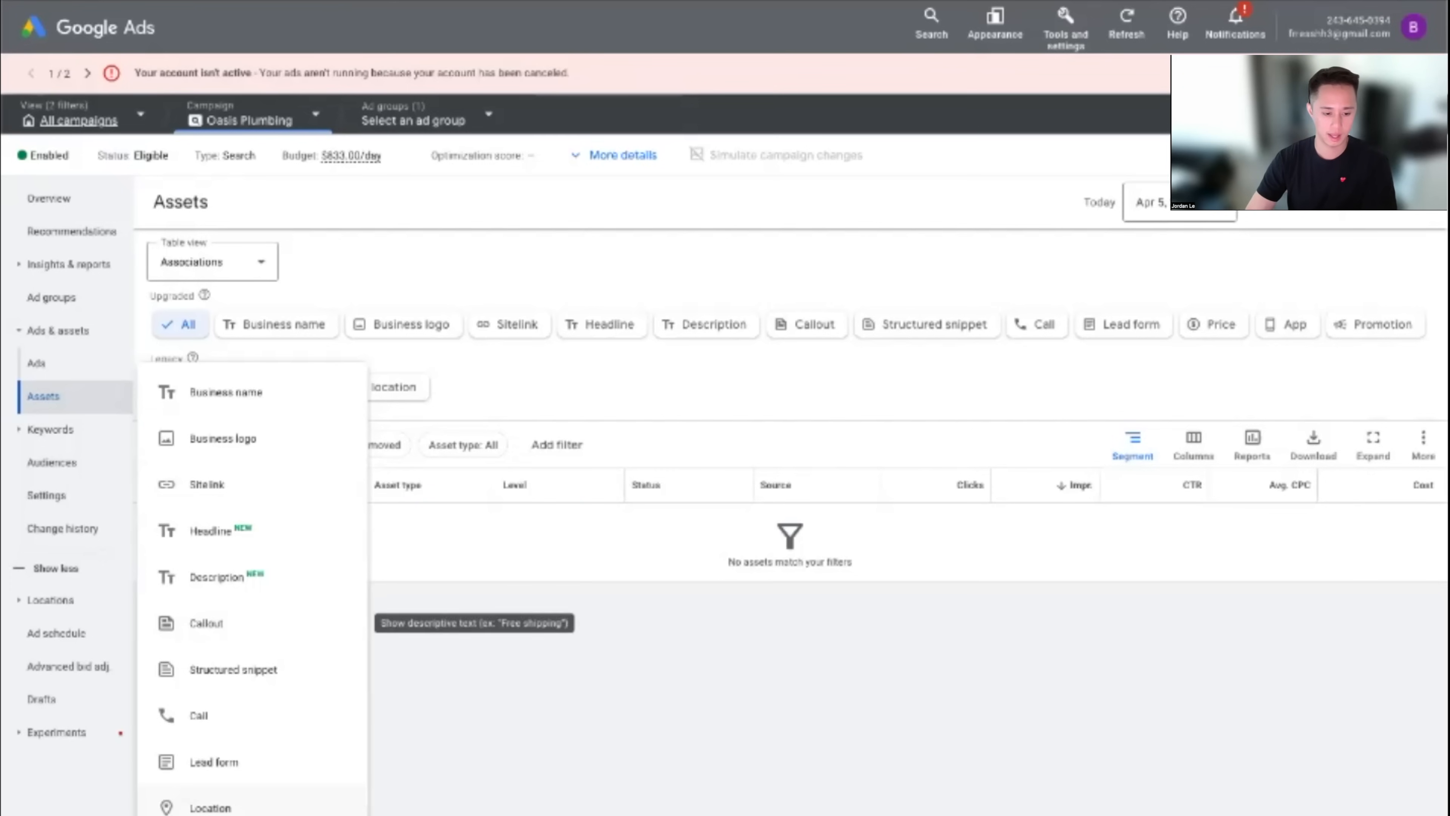
{"action": "left_click", "coordinate": [802, 731]}
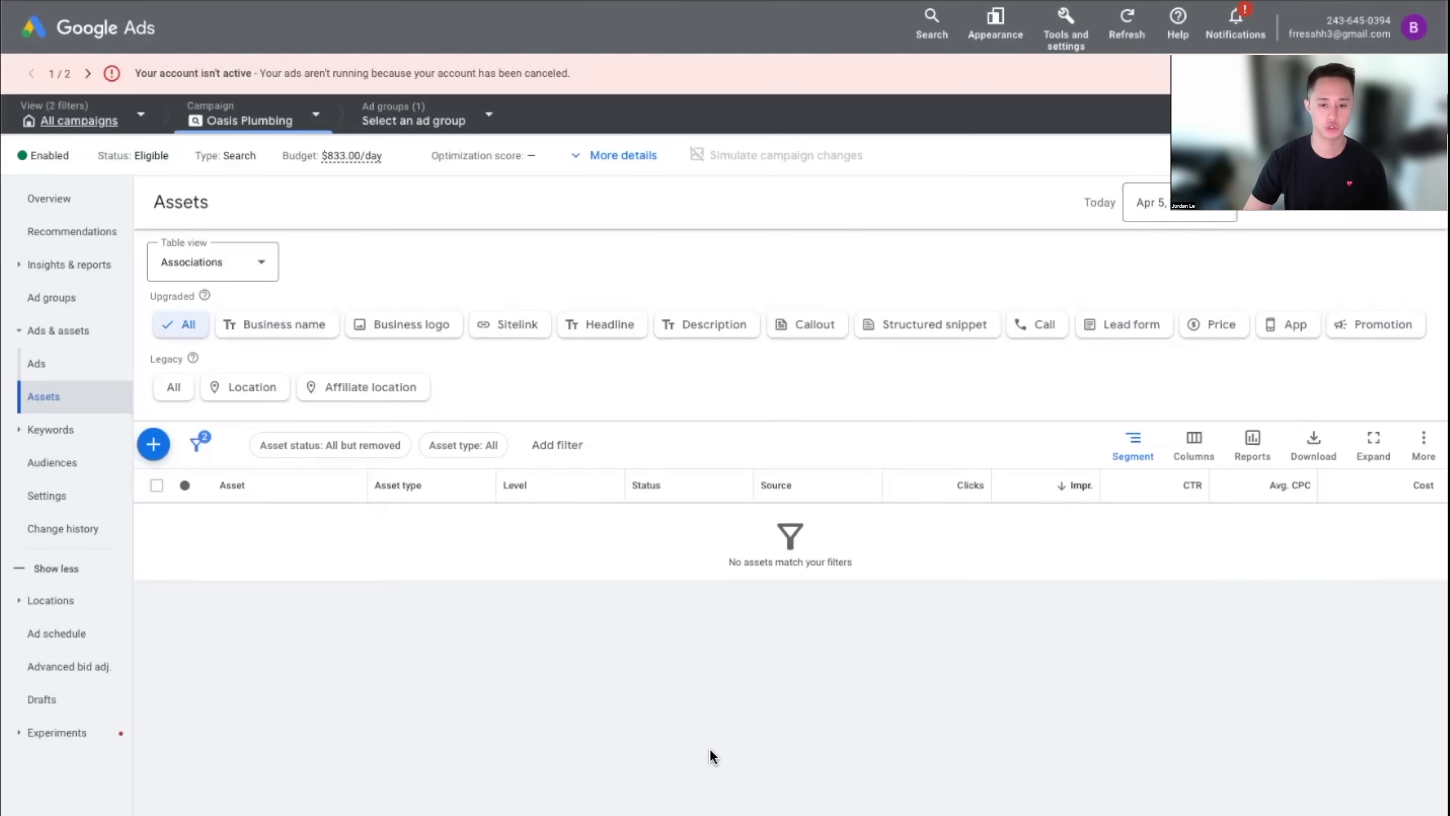
{"action": "left_click", "coordinate": [81, 247]}
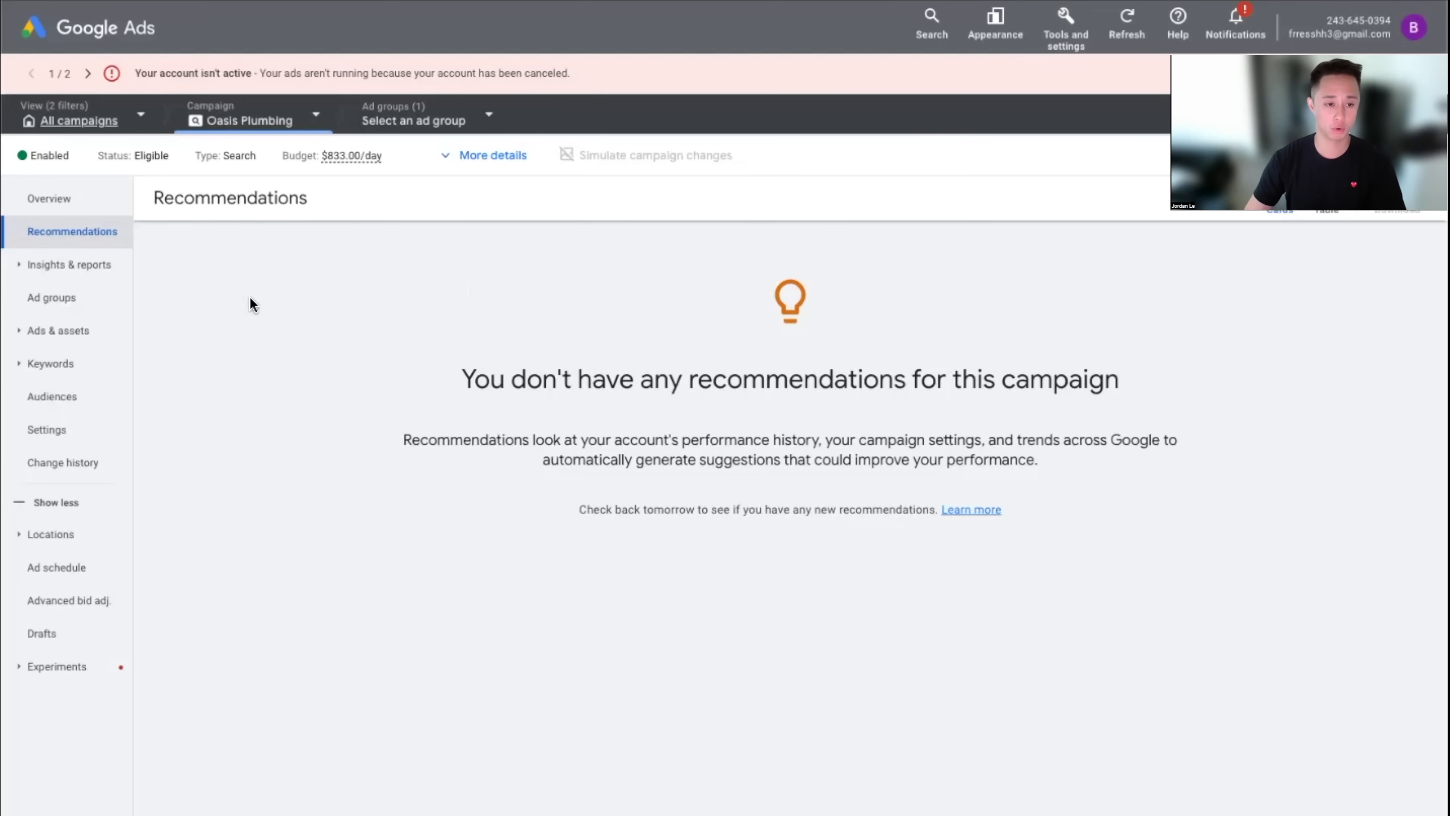
Widen Recommendations to all 2 campaigns, highlight the payment-method card, and toggle the Repairs filter
{"action": "left_click", "coordinate": [300, 124]}
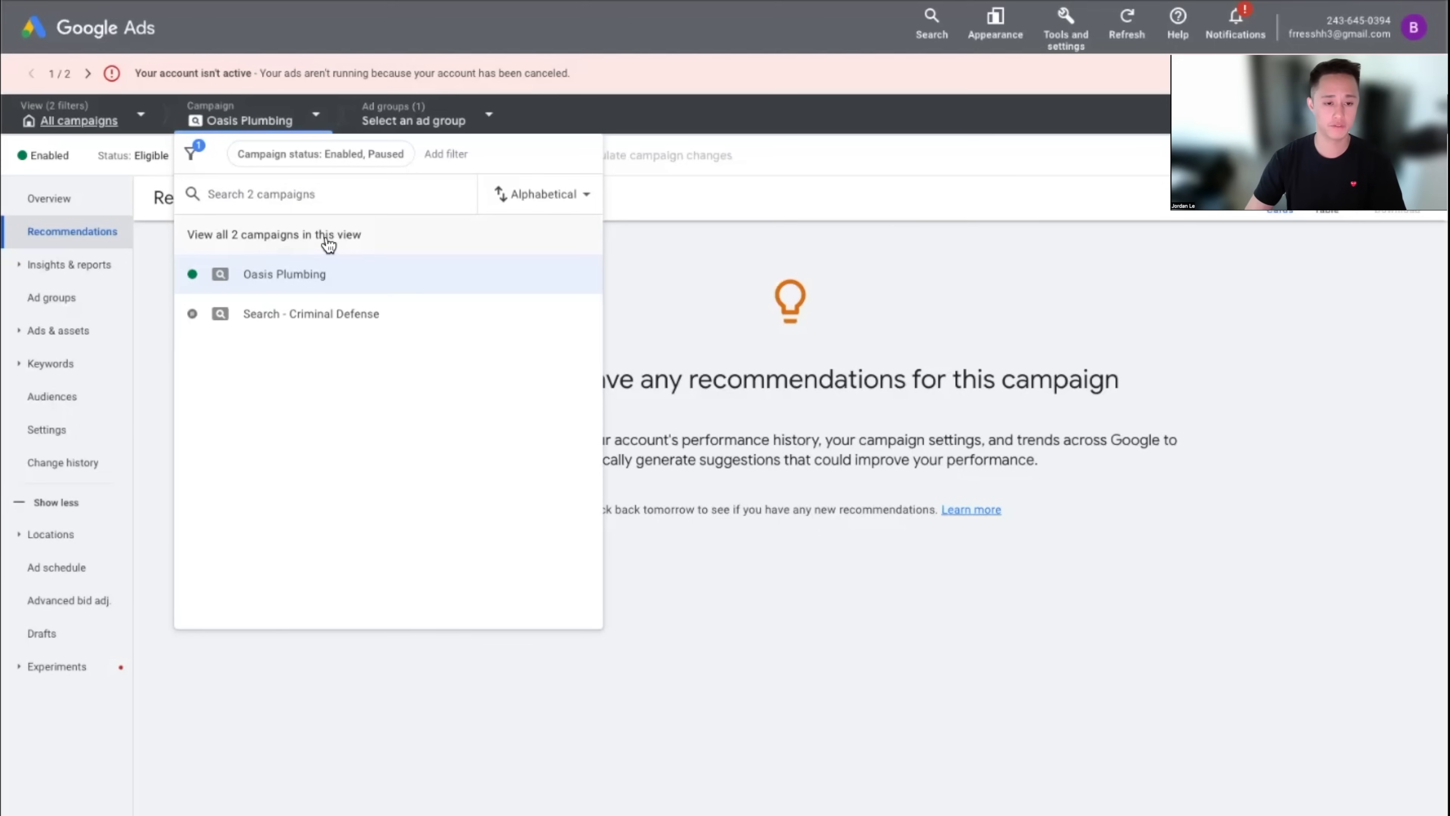
{"action": "left_click", "coordinate": [308, 238]}
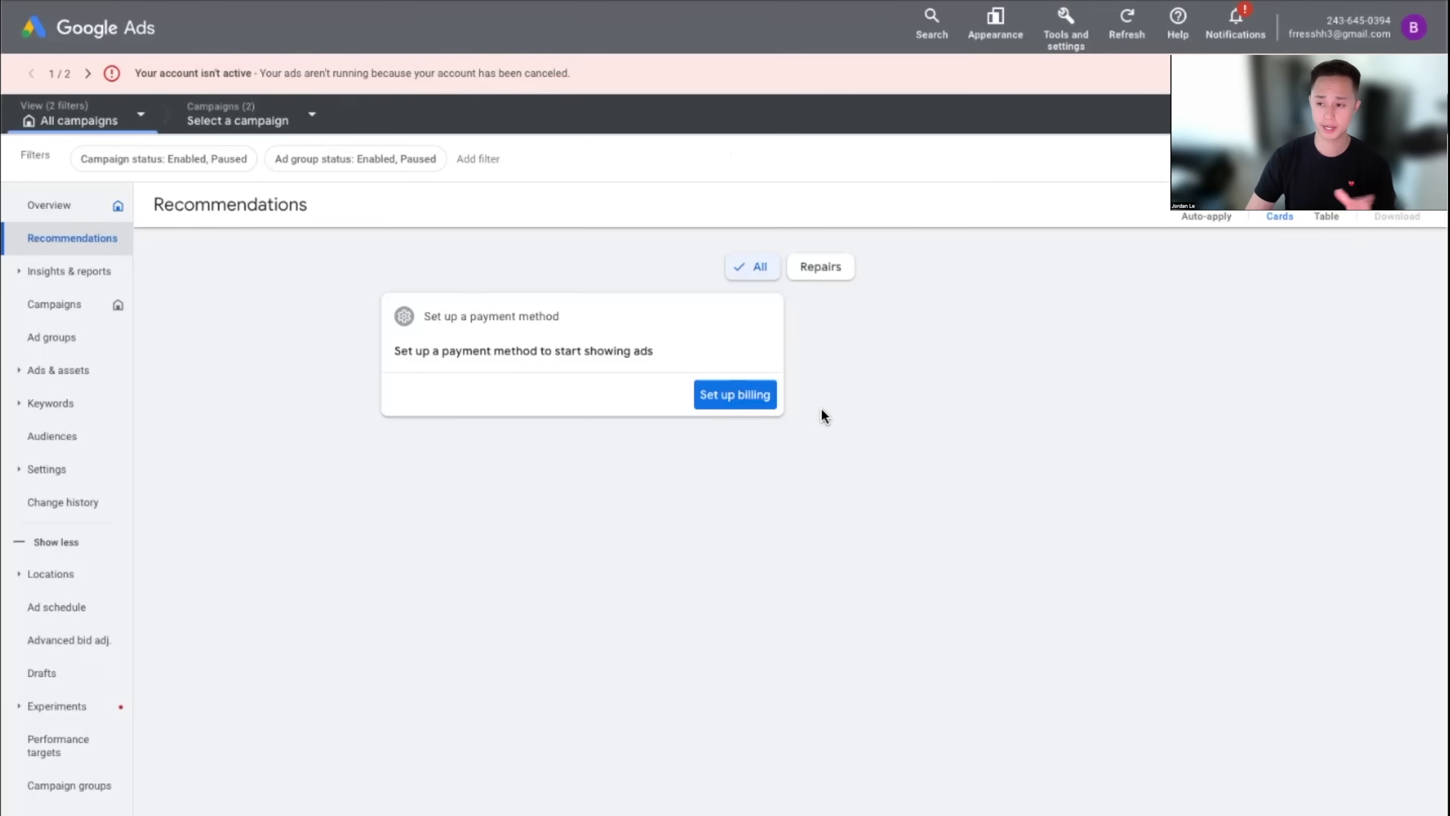
{"action": "left_click_drag", "start_coordinate": [431, 351], "coordinate": [655, 352]}
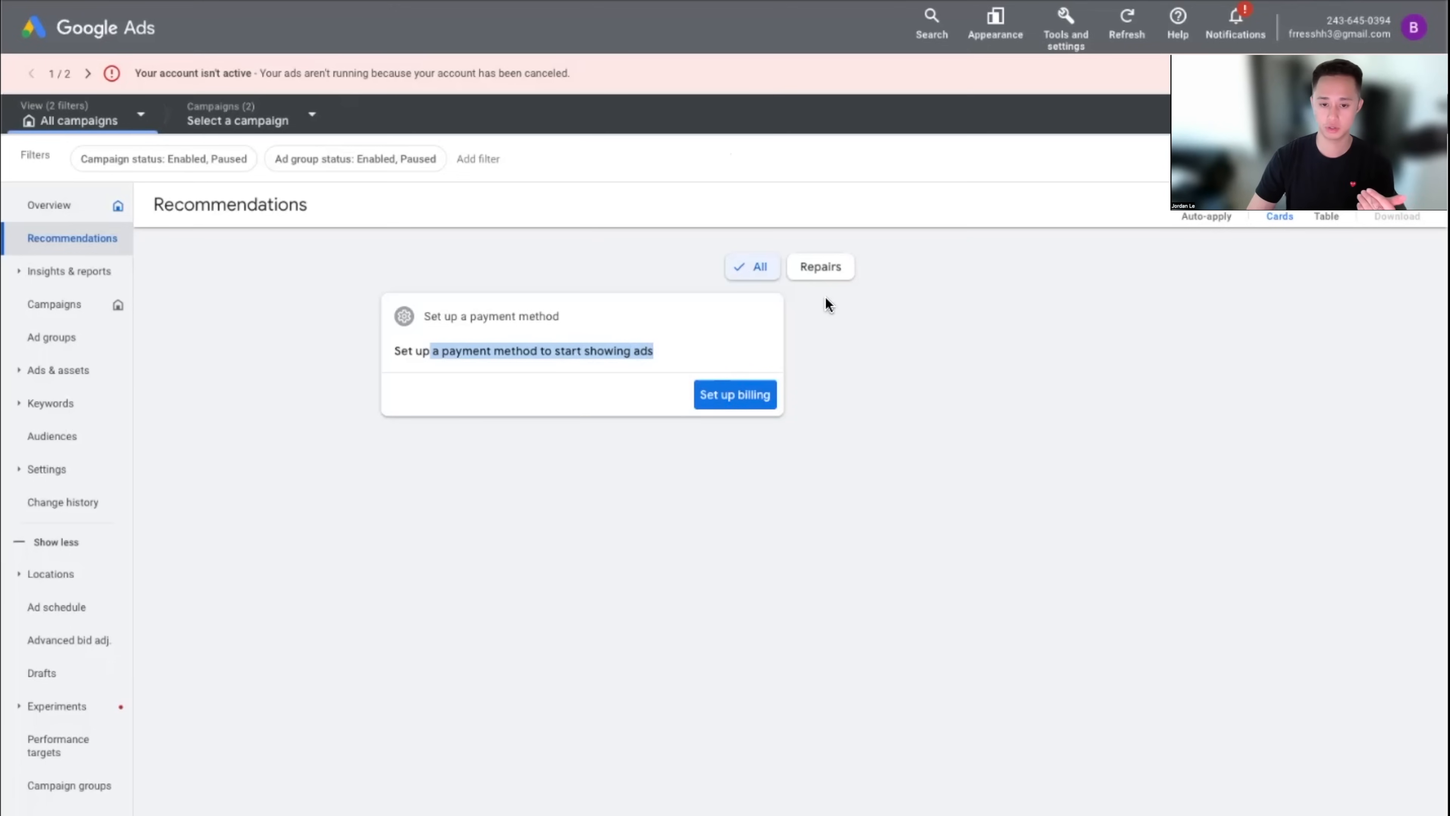
{"action": "left_click", "coordinate": [821, 276]}
{"action": "left_click", "coordinate": [821, 277]}
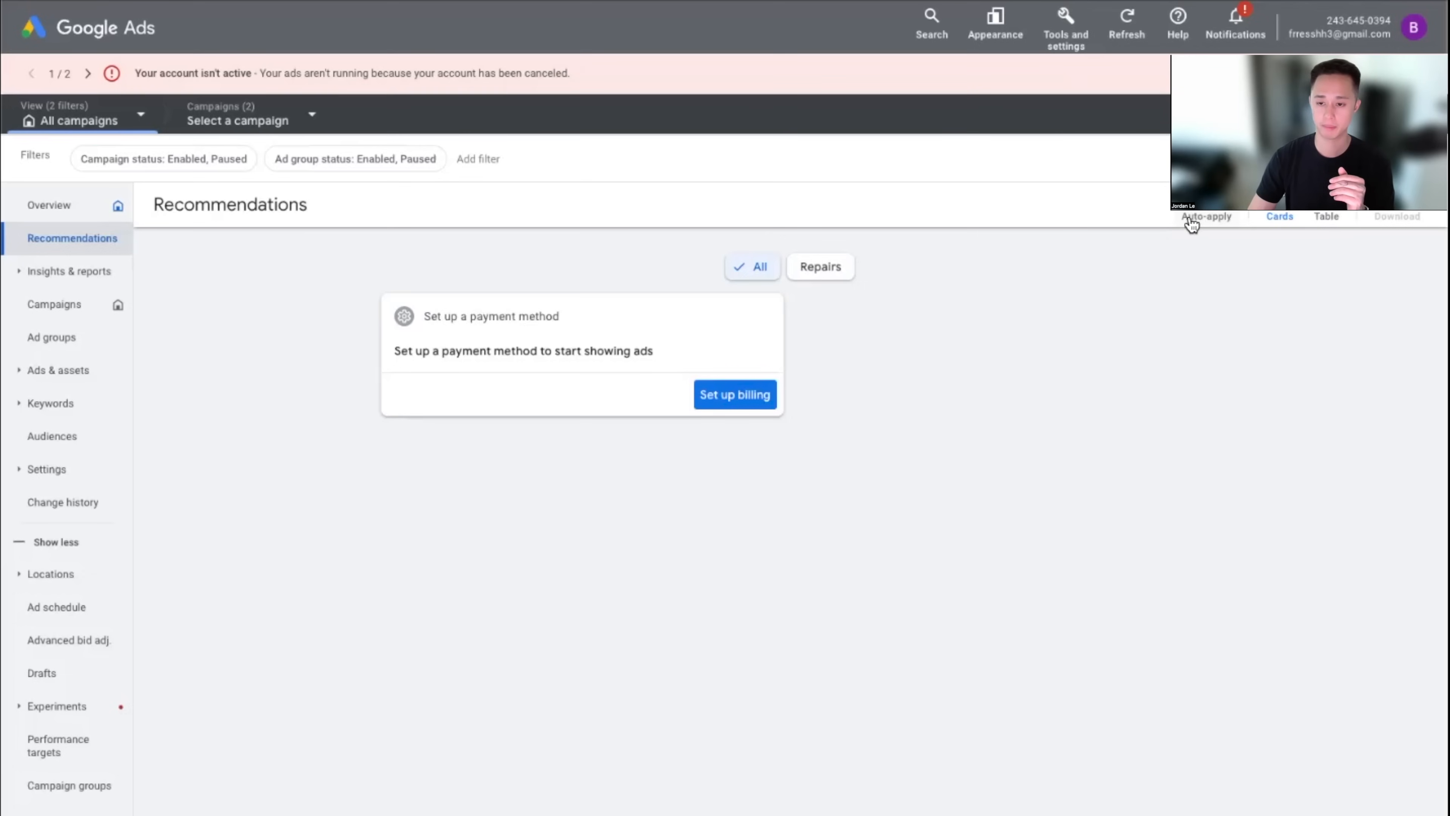
Open Auto-apply settings and review the Maintain your ads recommendation types
{"action": "left_click", "coordinate": [1213, 220]}
{"action": "left_click", "coordinate": [651, 569]}
{"action": "scroll", "coordinate": [729, 587], "scroll_direction": "down", "scroll_amount": 4}
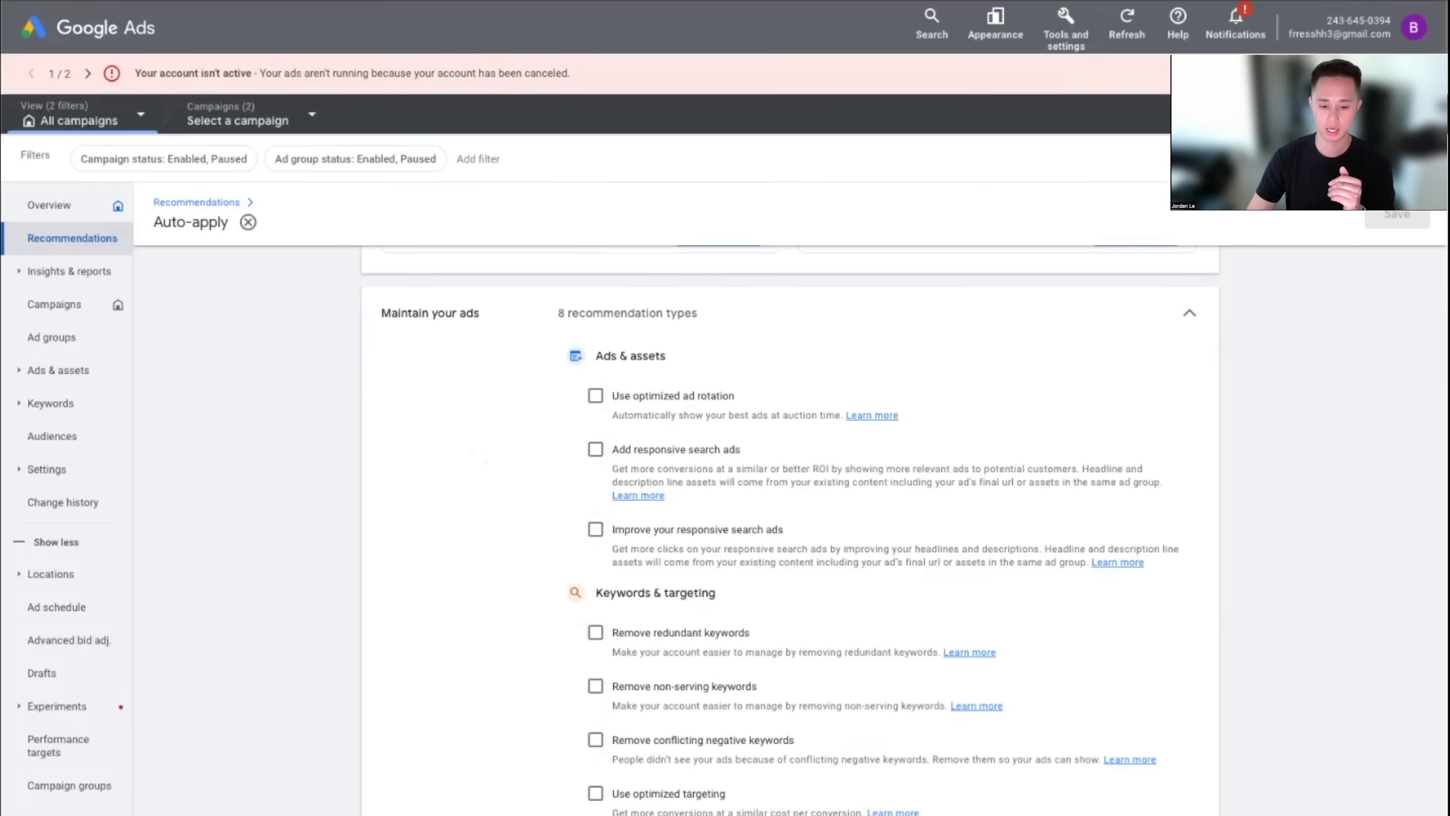
{"action": "scroll", "coordinate": [787, 684], "scroll_direction": "down", "scroll_amount": 15}
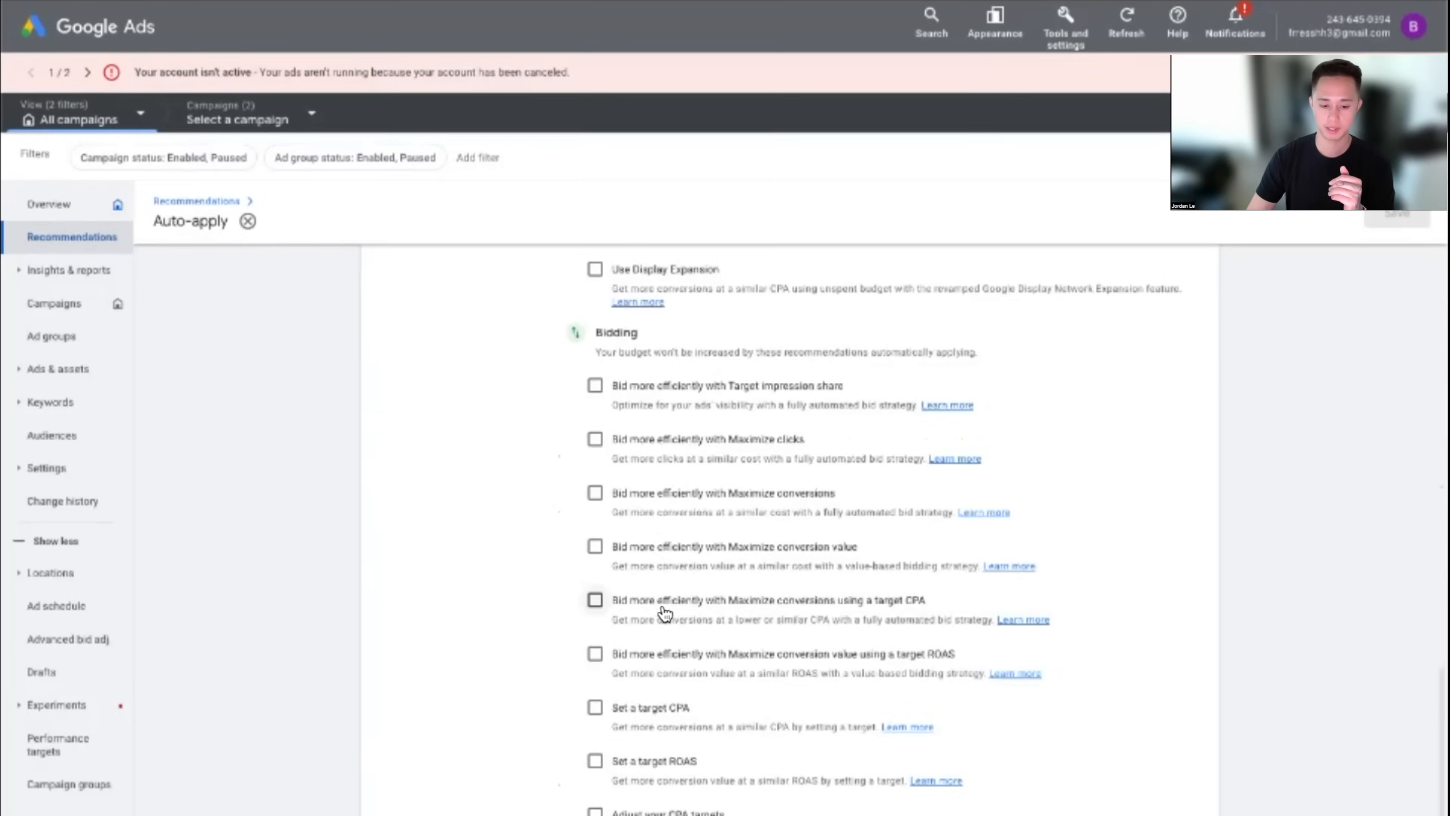
{"action": "scroll", "coordinate": [787, 684], "scroll_direction": "up", "scroll_amount": 15}
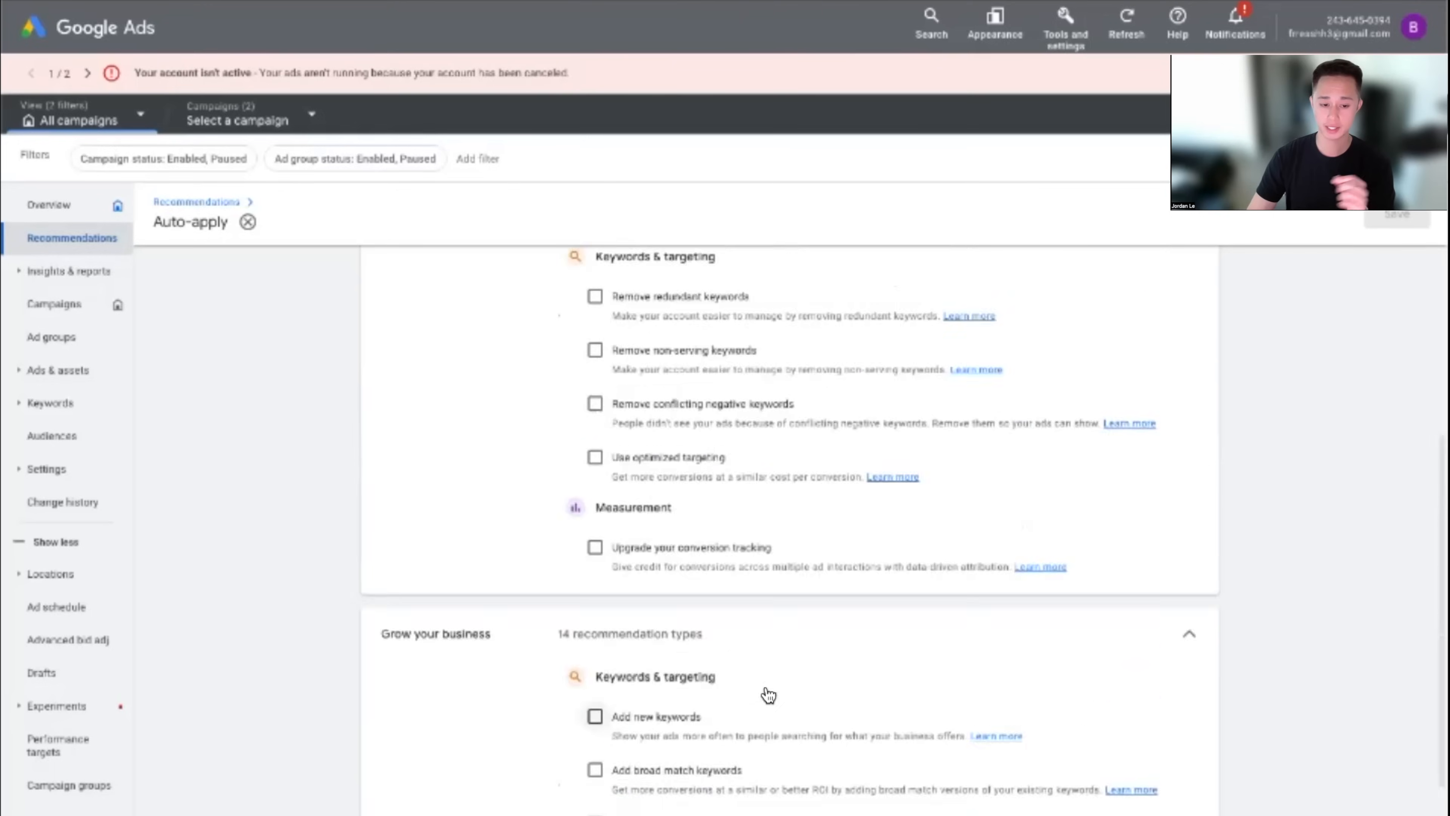
{"action": "scroll", "coordinate": [760, 686], "scroll_direction": "down", "scroll_amount": 2}
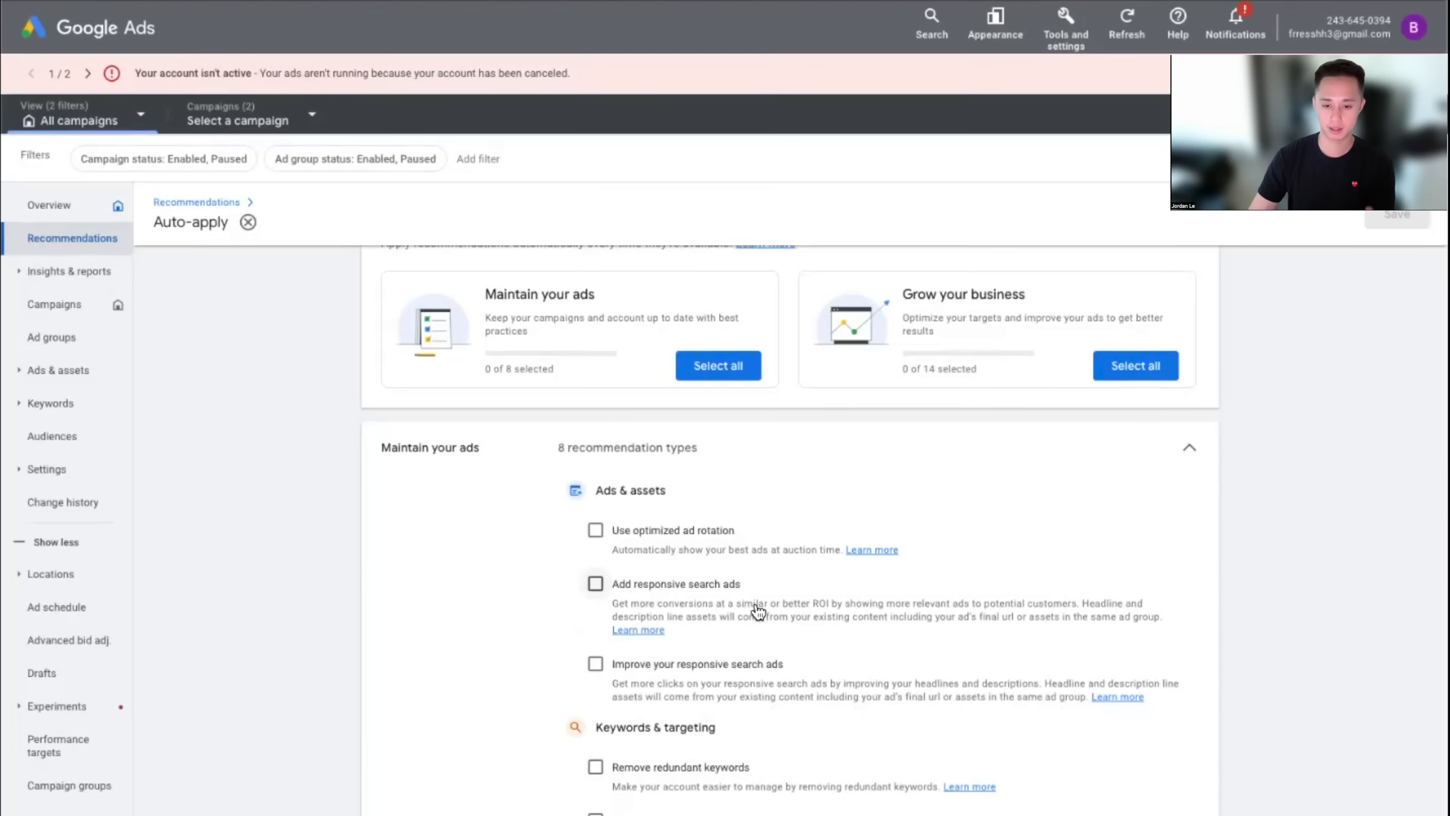
{"action": "scroll", "coordinate": [758, 612], "scroll_direction": "down", "scroll_amount": 15}
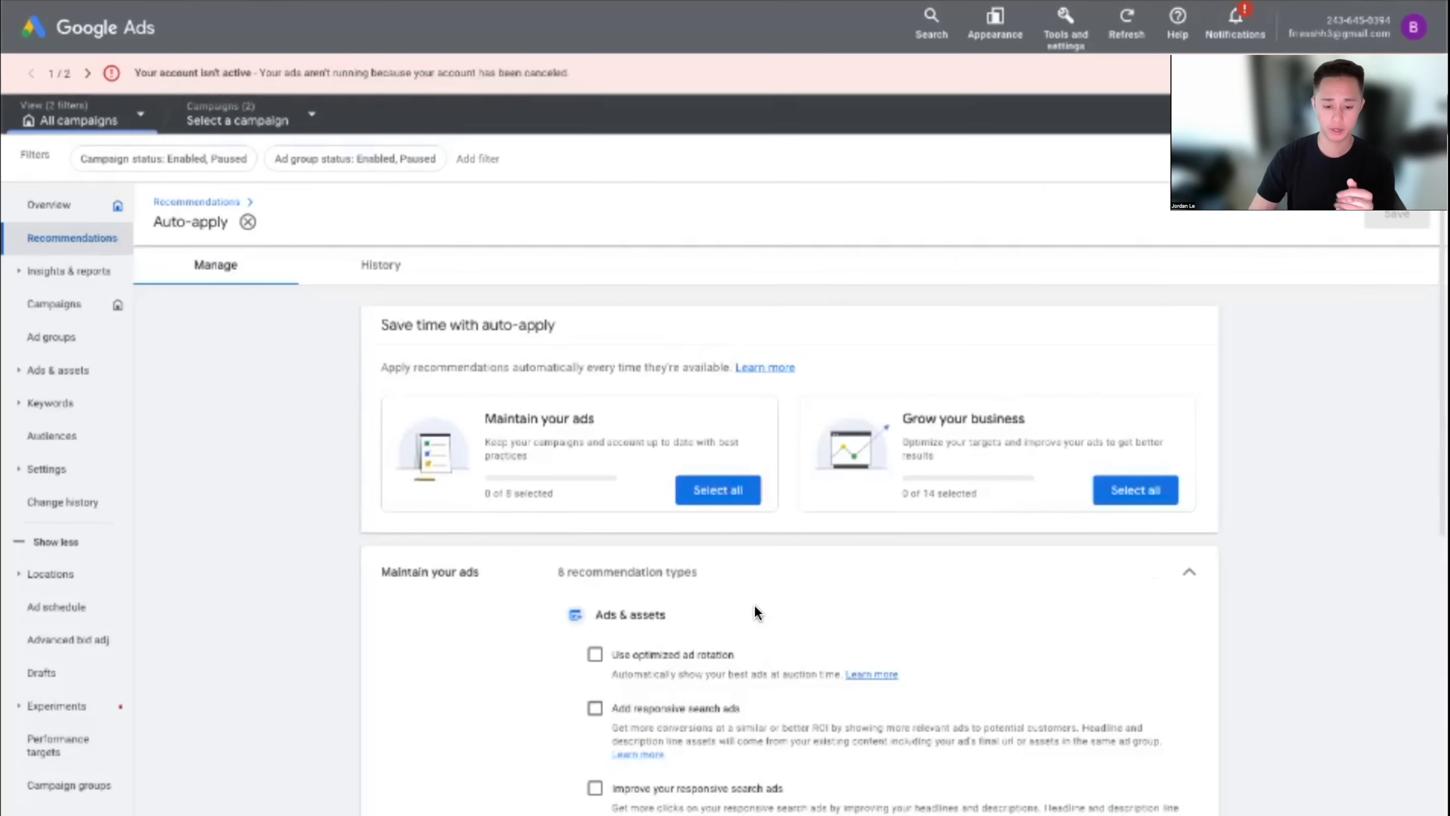
{"action": "scroll", "coordinate": [668, 617], "scroll_direction": "down", "scroll_amount": 2}
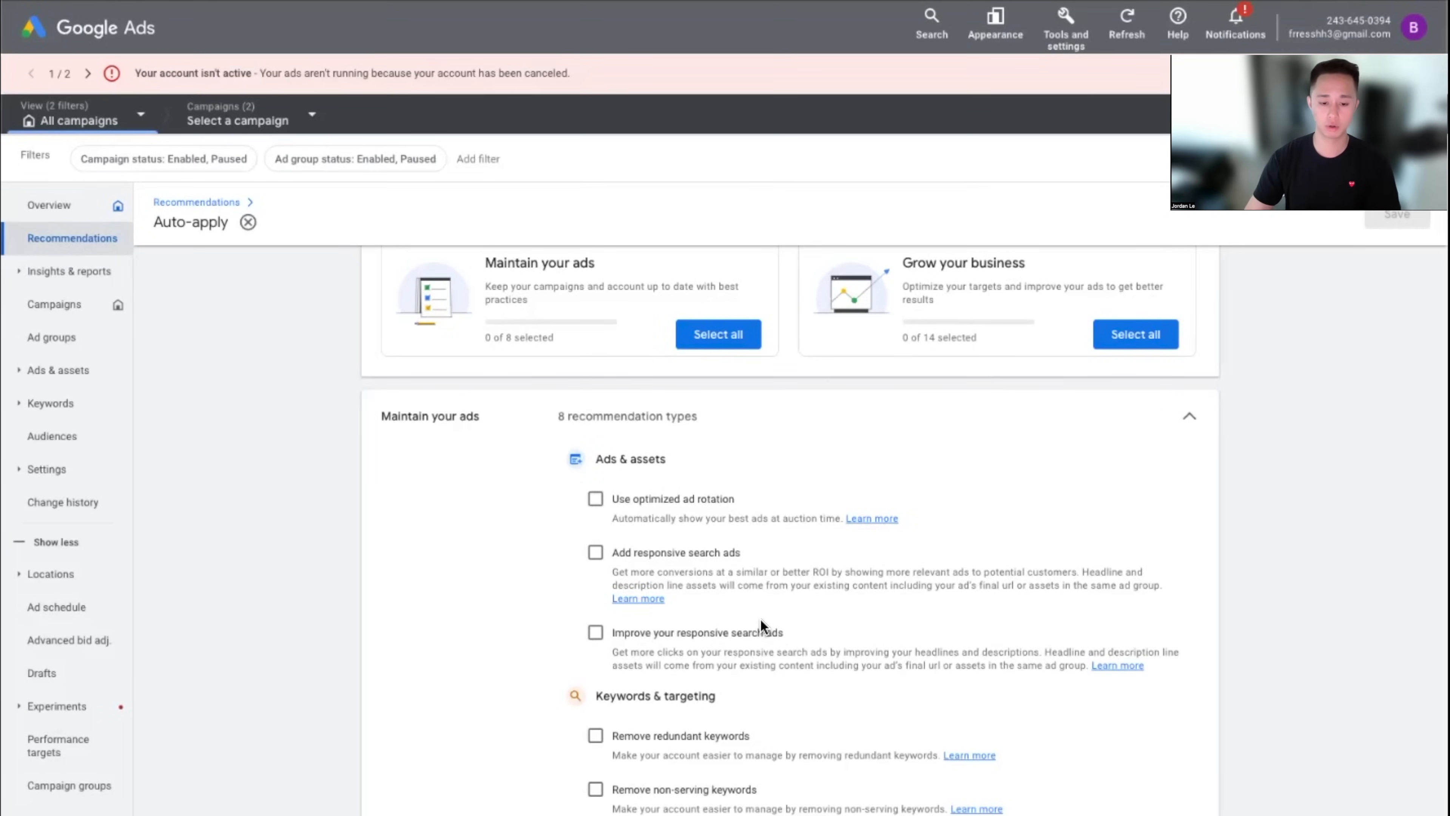
Check the Grow your business types, then go to the all-campaigns Overview
{"action": "left_click", "coordinate": [1168, 450]}
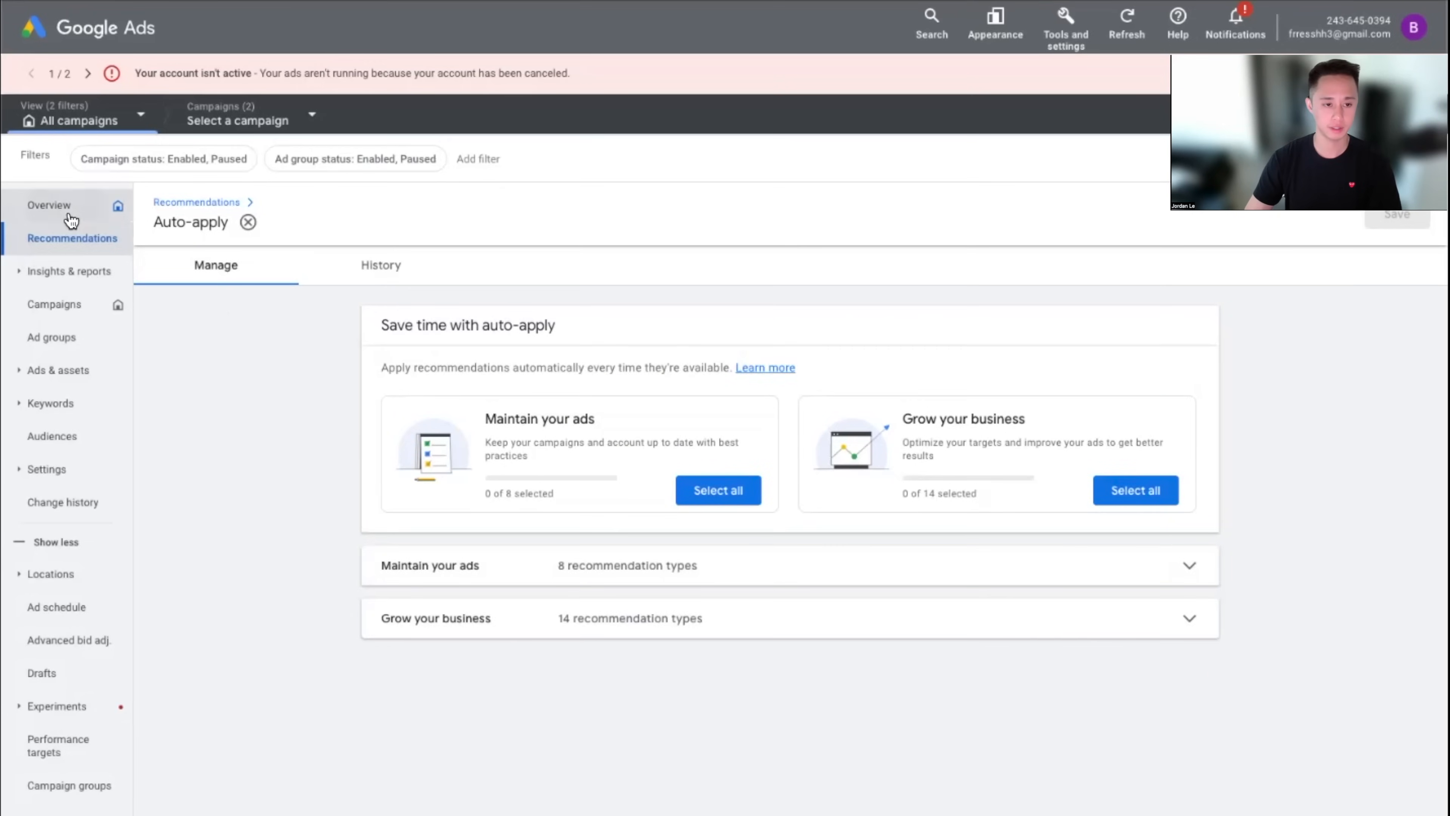
{"action": "left_click", "coordinate": [65, 213]}
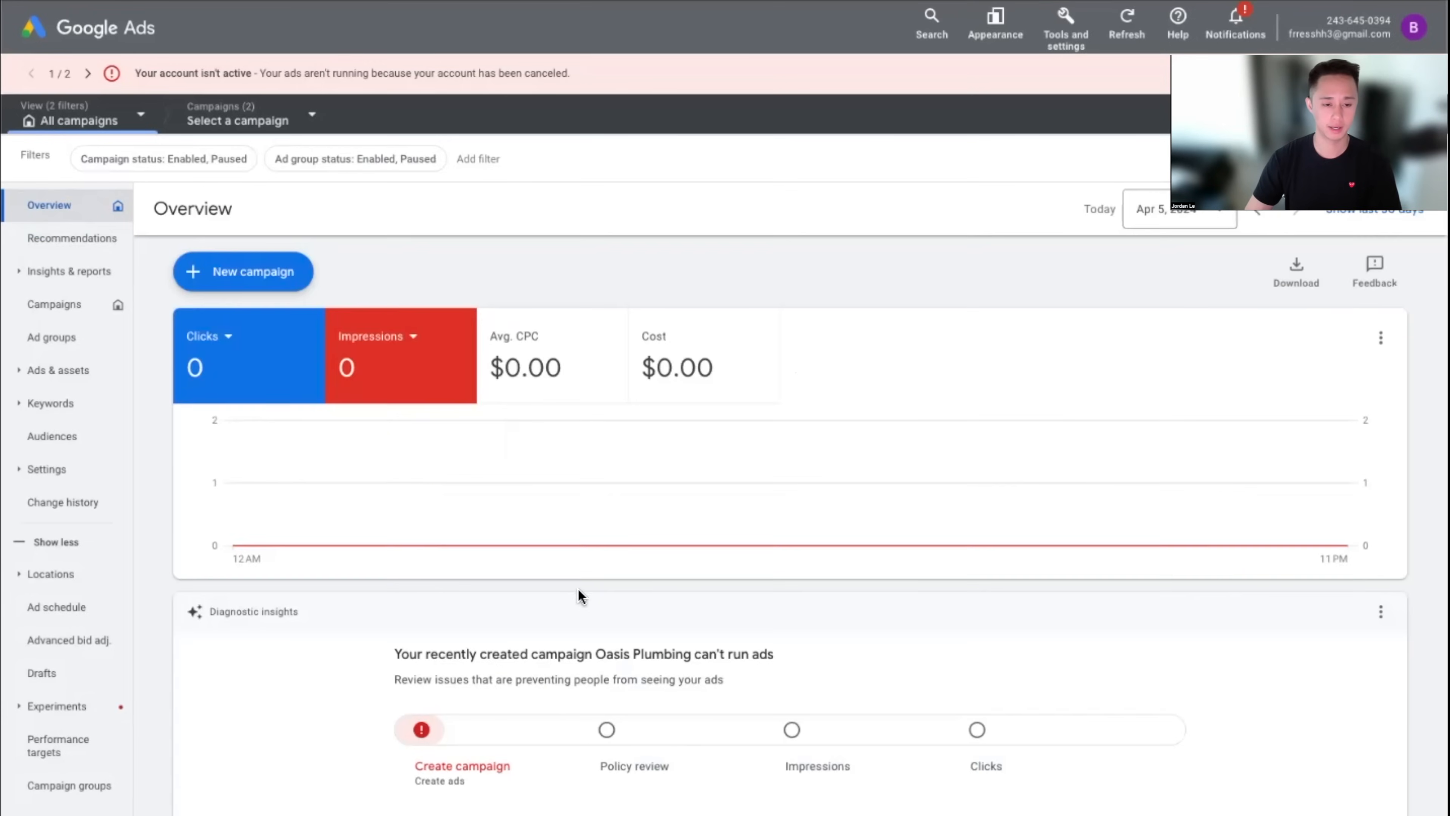
{"action": "left_click", "coordinate": [281, 135]}
Narrow the Overview to the Oasis Plumbing campaign and its plumber ad group
{"action": "left_click", "coordinate": [316, 280]}
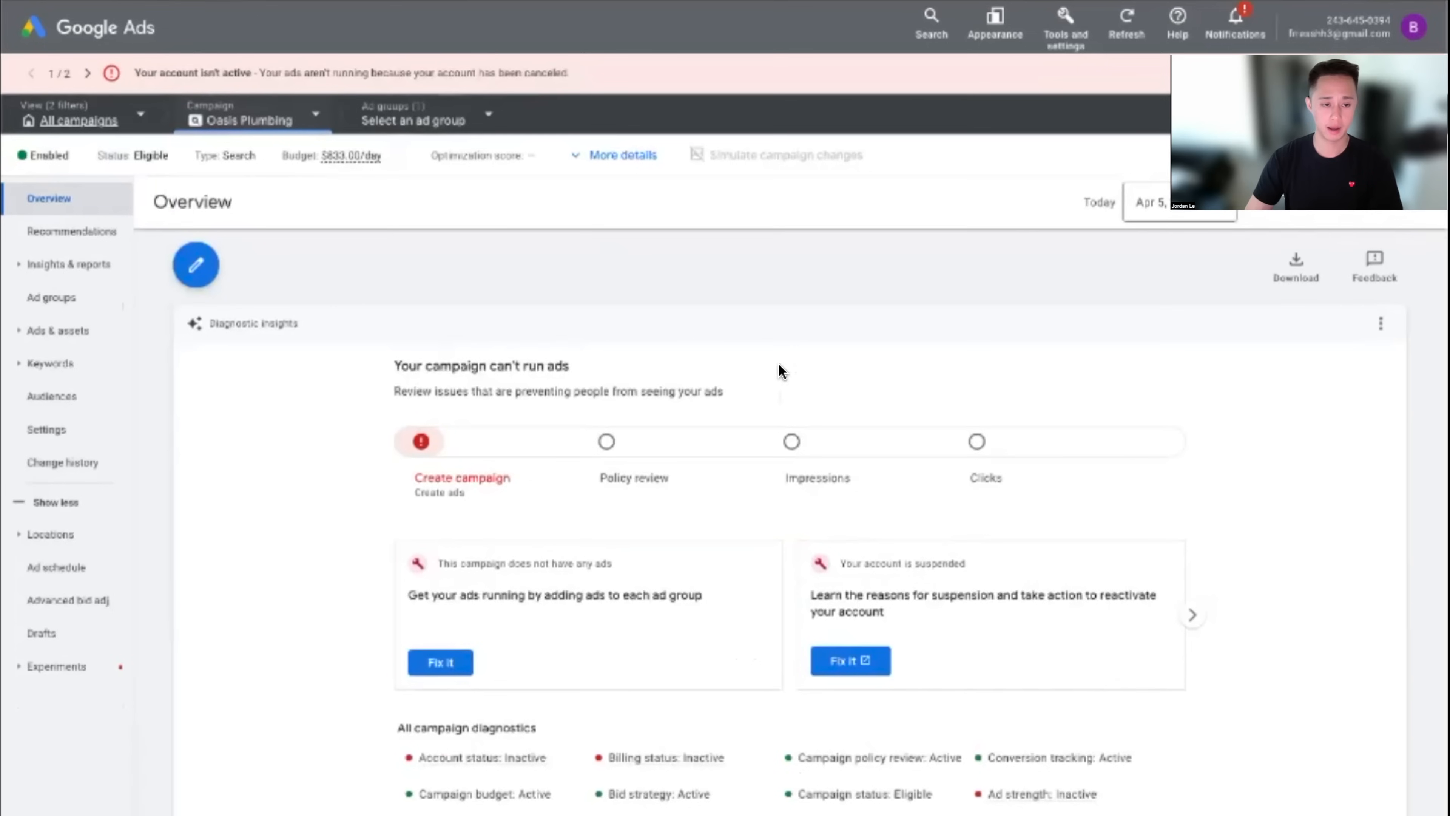
{"action": "left_click", "coordinate": [328, 137]}
{"action": "left_click", "coordinate": [316, 284]}
{"action": "left_click", "coordinate": [459, 123]}
{"action": "left_click", "coordinate": [448, 284]}
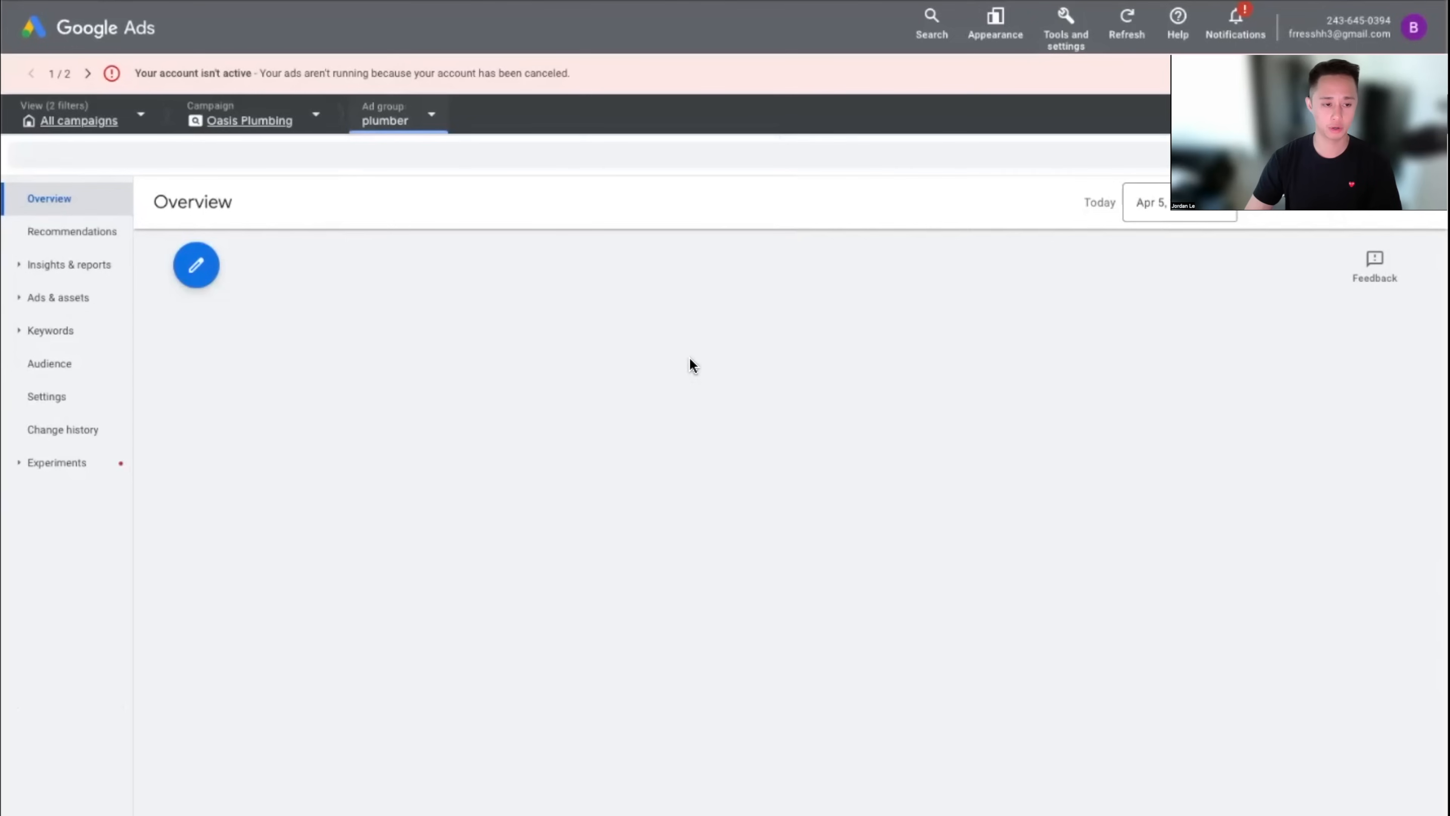
{"action": "left_click", "coordinate": [397, 123]}
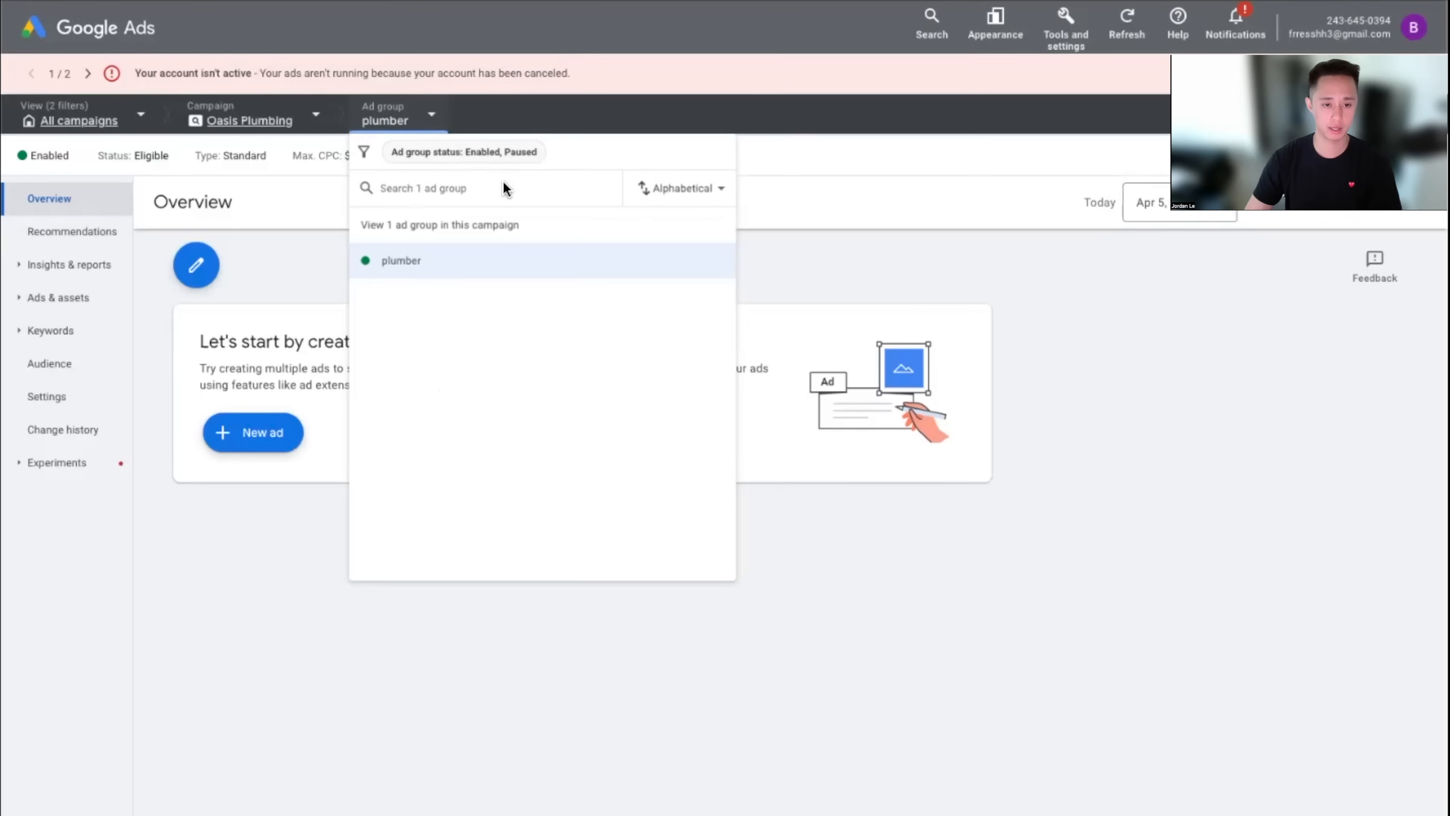
{"action": "left_click", "coordinate": [453, 268]}
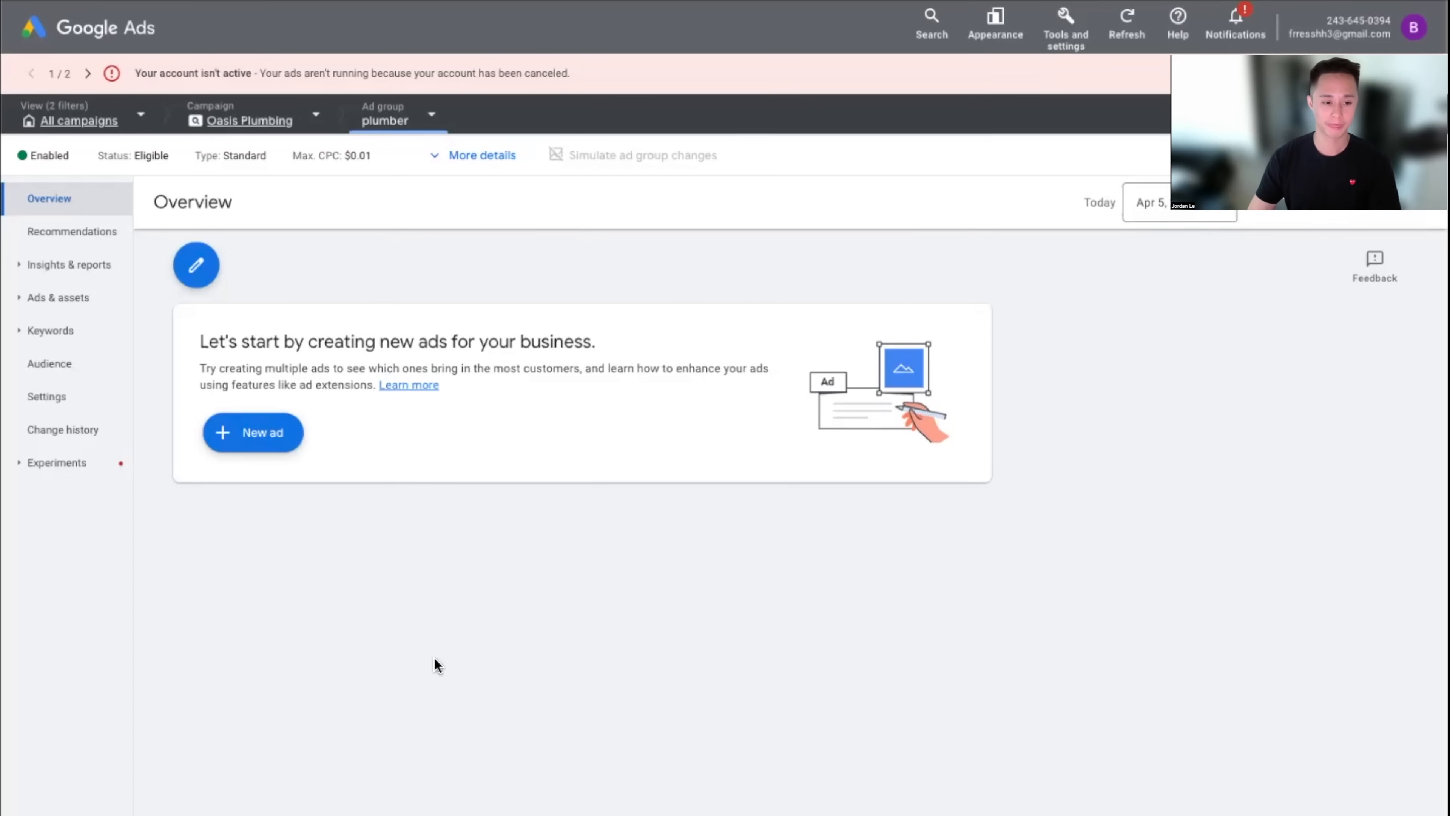
{"action": "left_click", "coordinate": [1072, 50]}
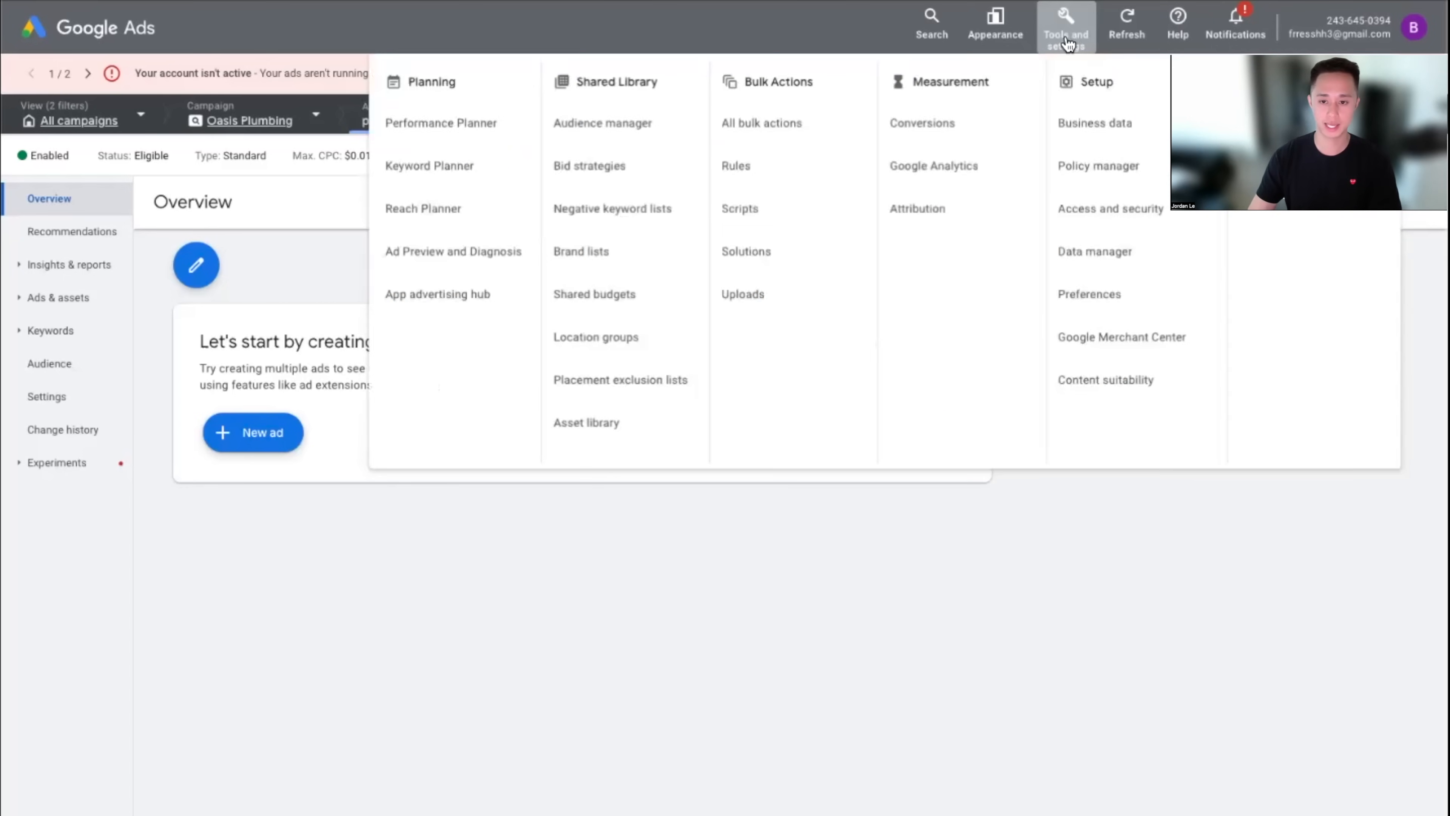
Go to Measurement > Conversions, dismiss the goals guide, and start a new conversion action
{"action": "left_click", "coordinate": [919, 134]}
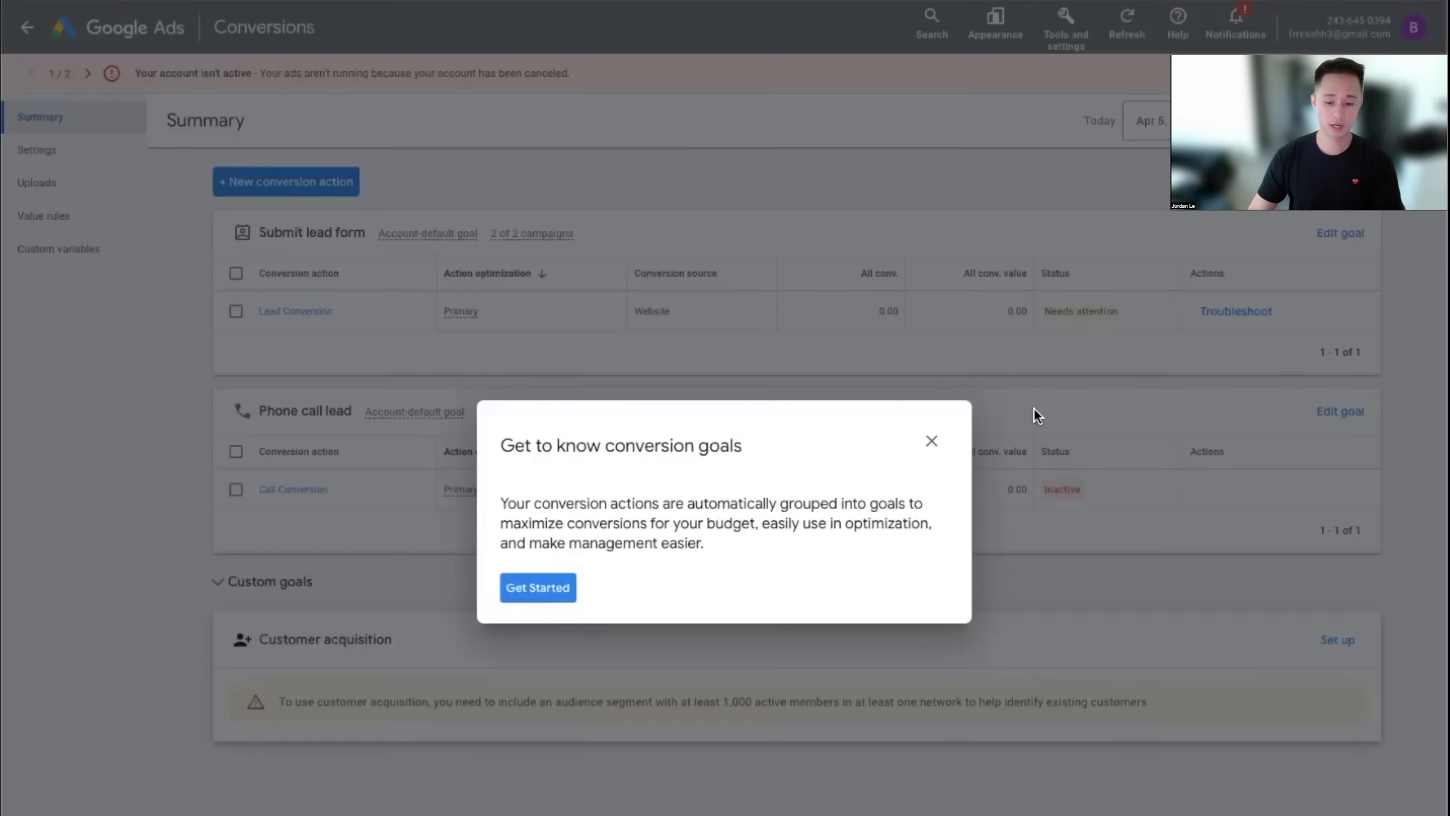
{"action": "left_click", "coordinate": [931, 441]}
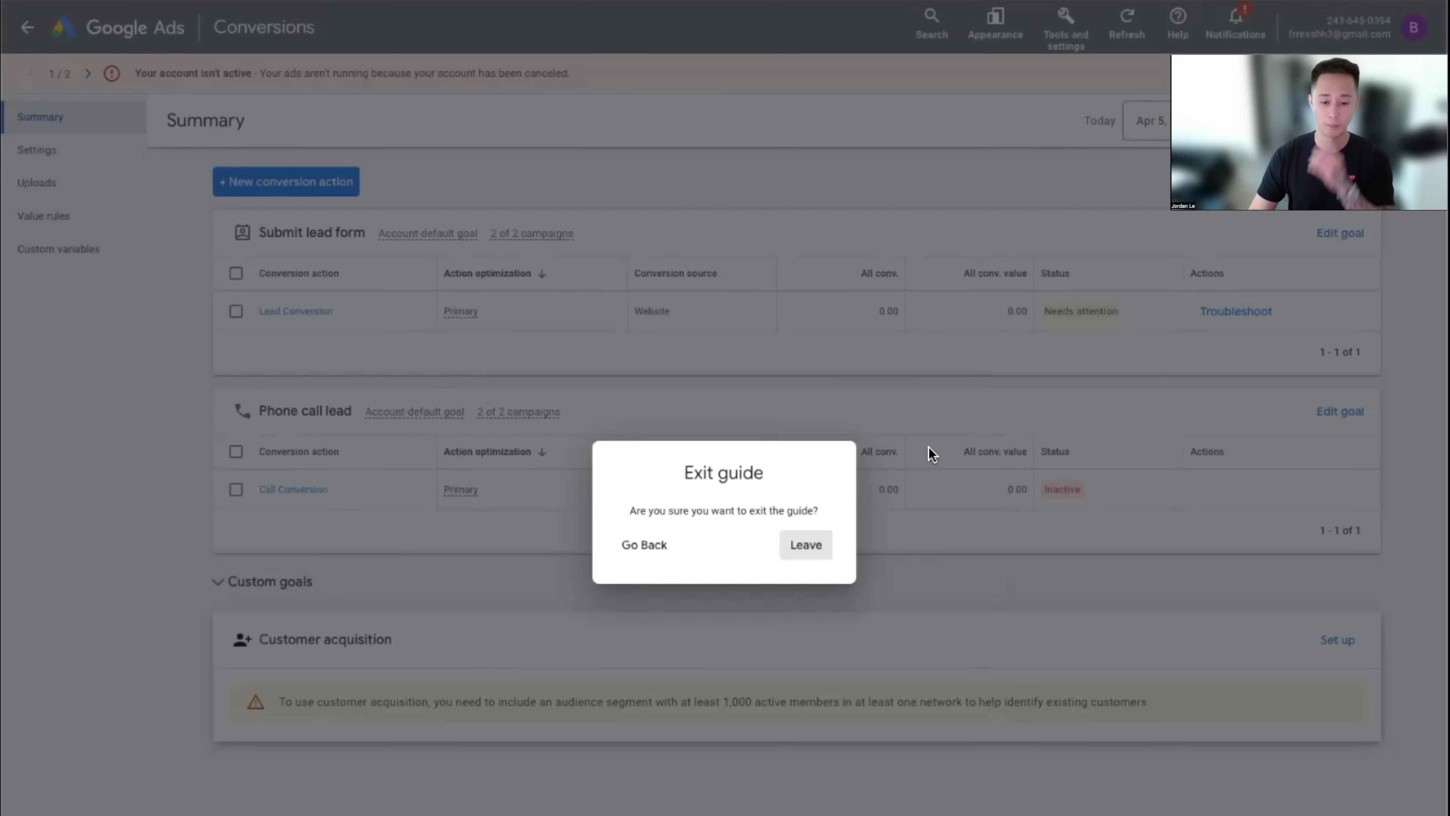
{"action": "left_click", "coordinate": [822, 550]}
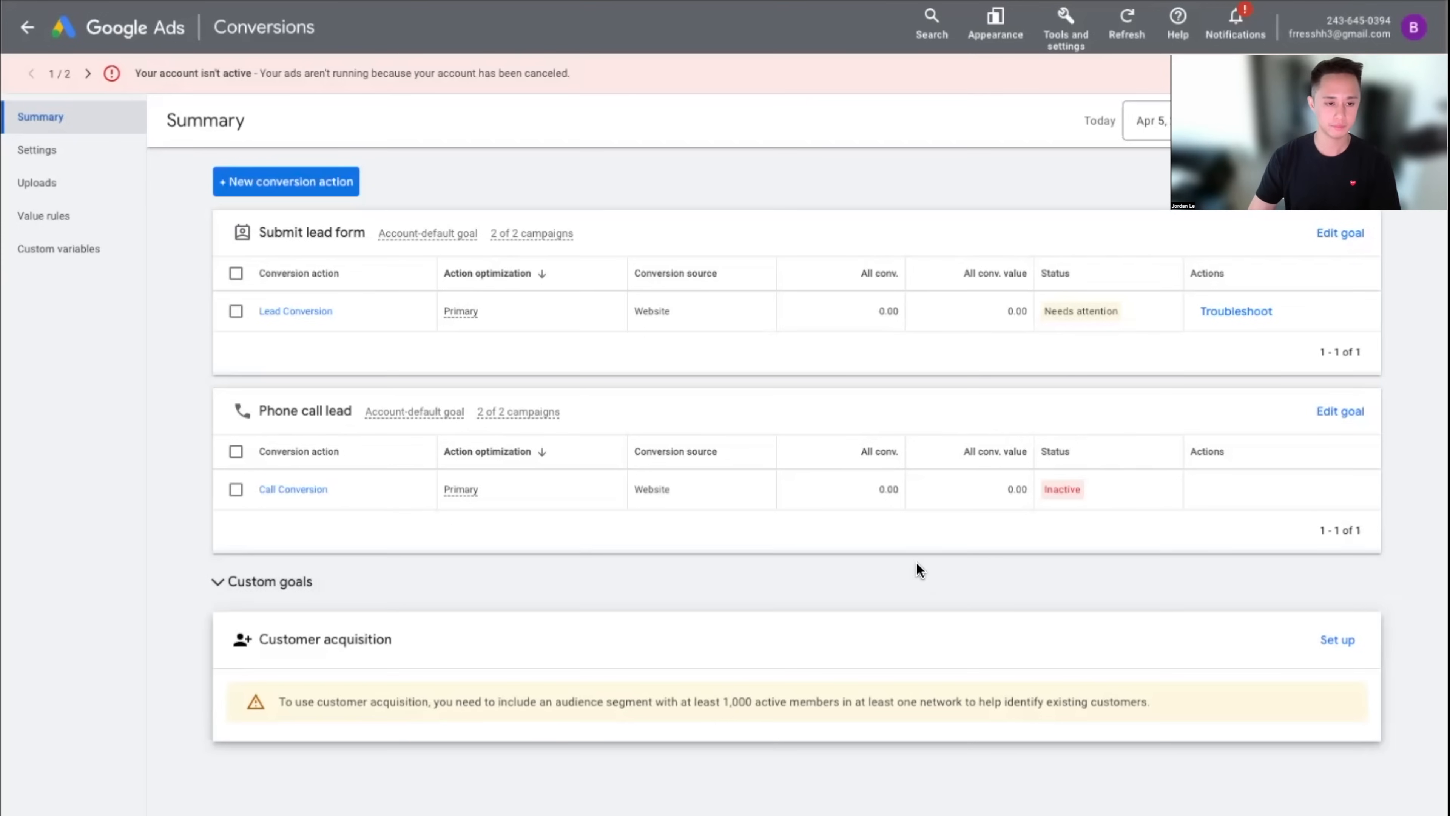
{"action": "left_click", "coordinate": [323, 184]}
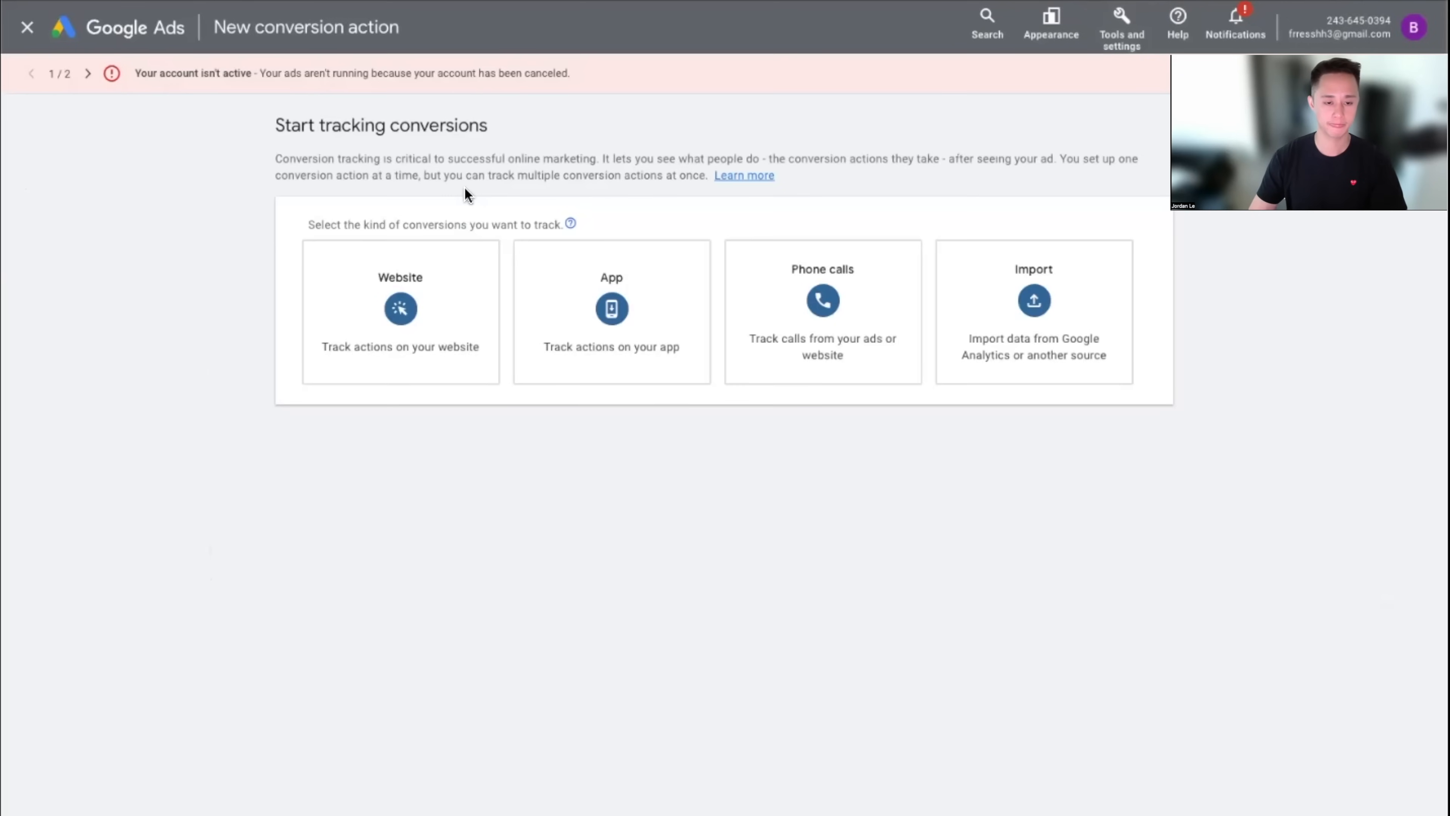
Choose Phone calls tracking for calls to a number on the website and continue
{"action": "left_click", "coordinate": [821, 352]}
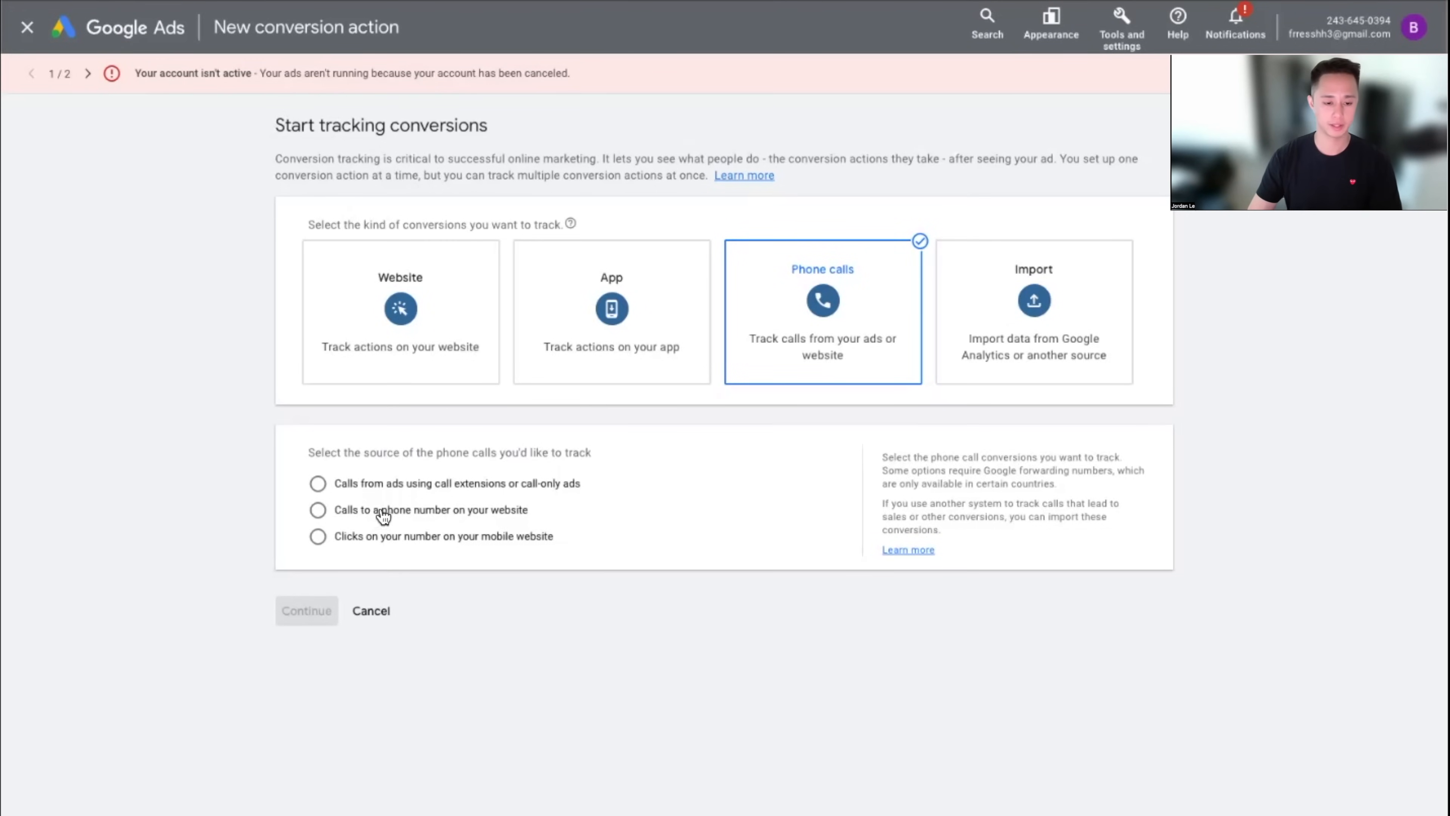
{"action": "left_click", "coordinate": [448, 524]}
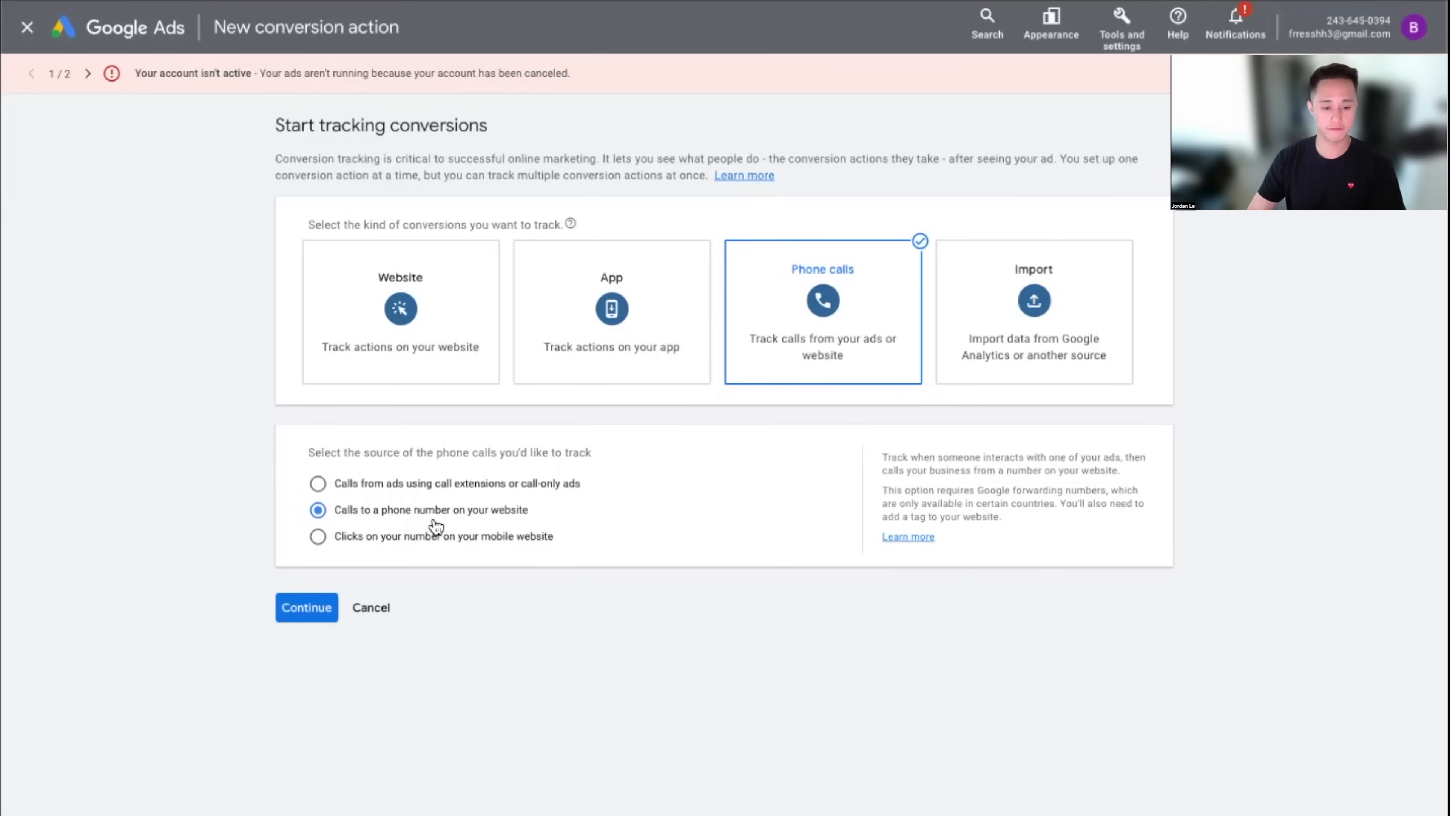
{"action": "left_click", "coordinate": [306, 610]}
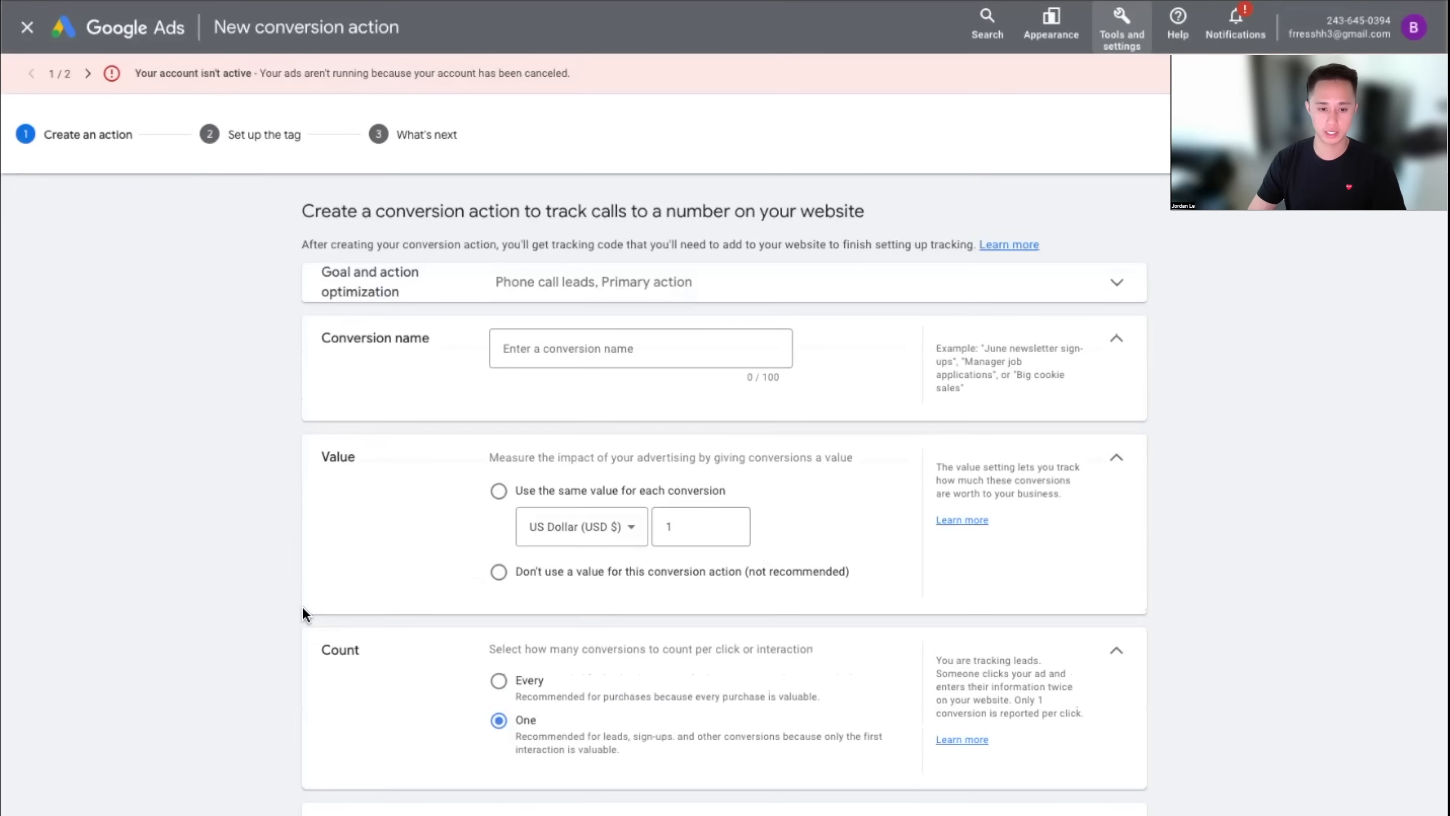
Name the call conversion action 'Calls To Website'
{"action": "left_click", "coordinate": [567, 349]}
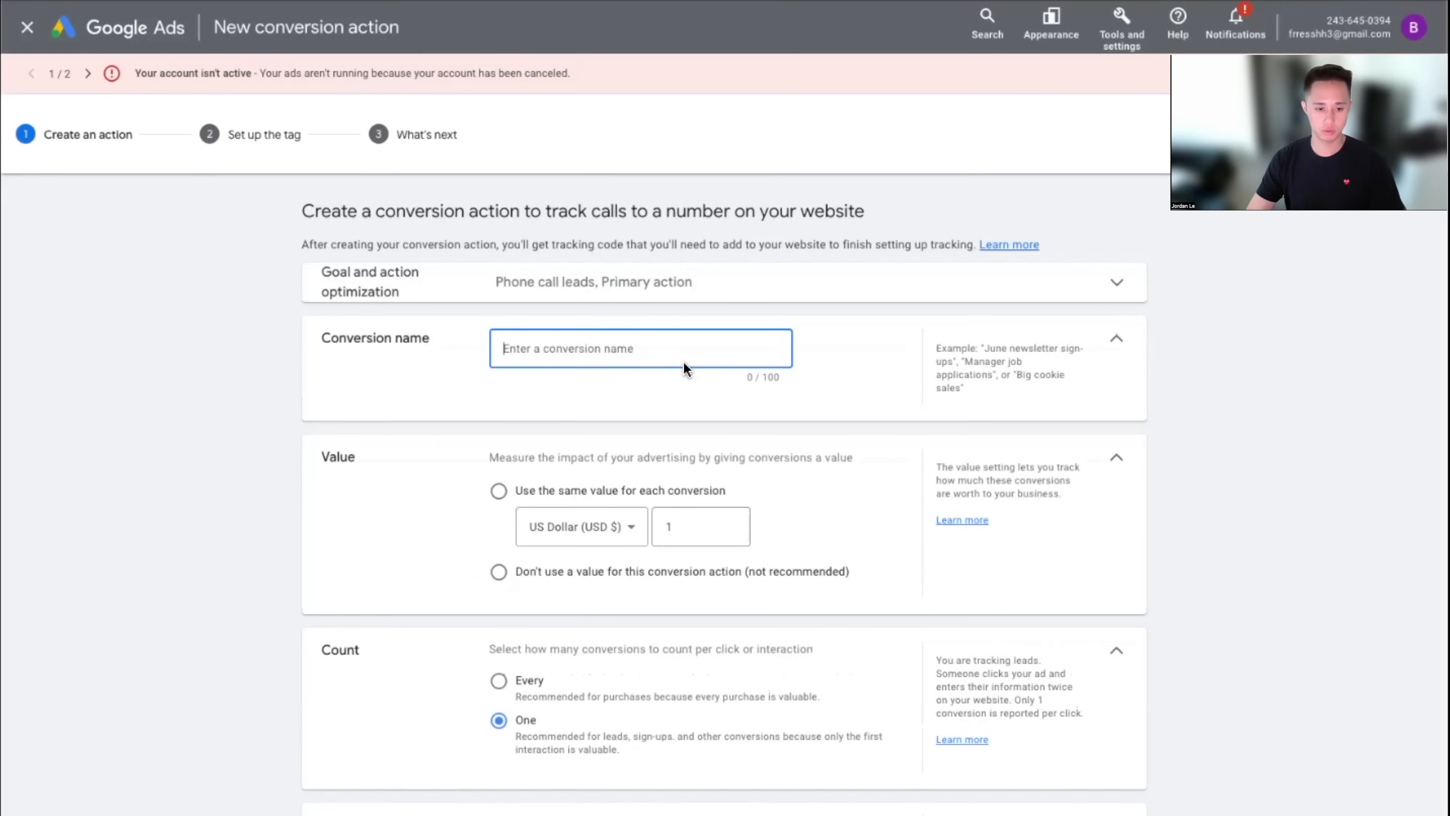
{"action": "type", "text": "Calos"}
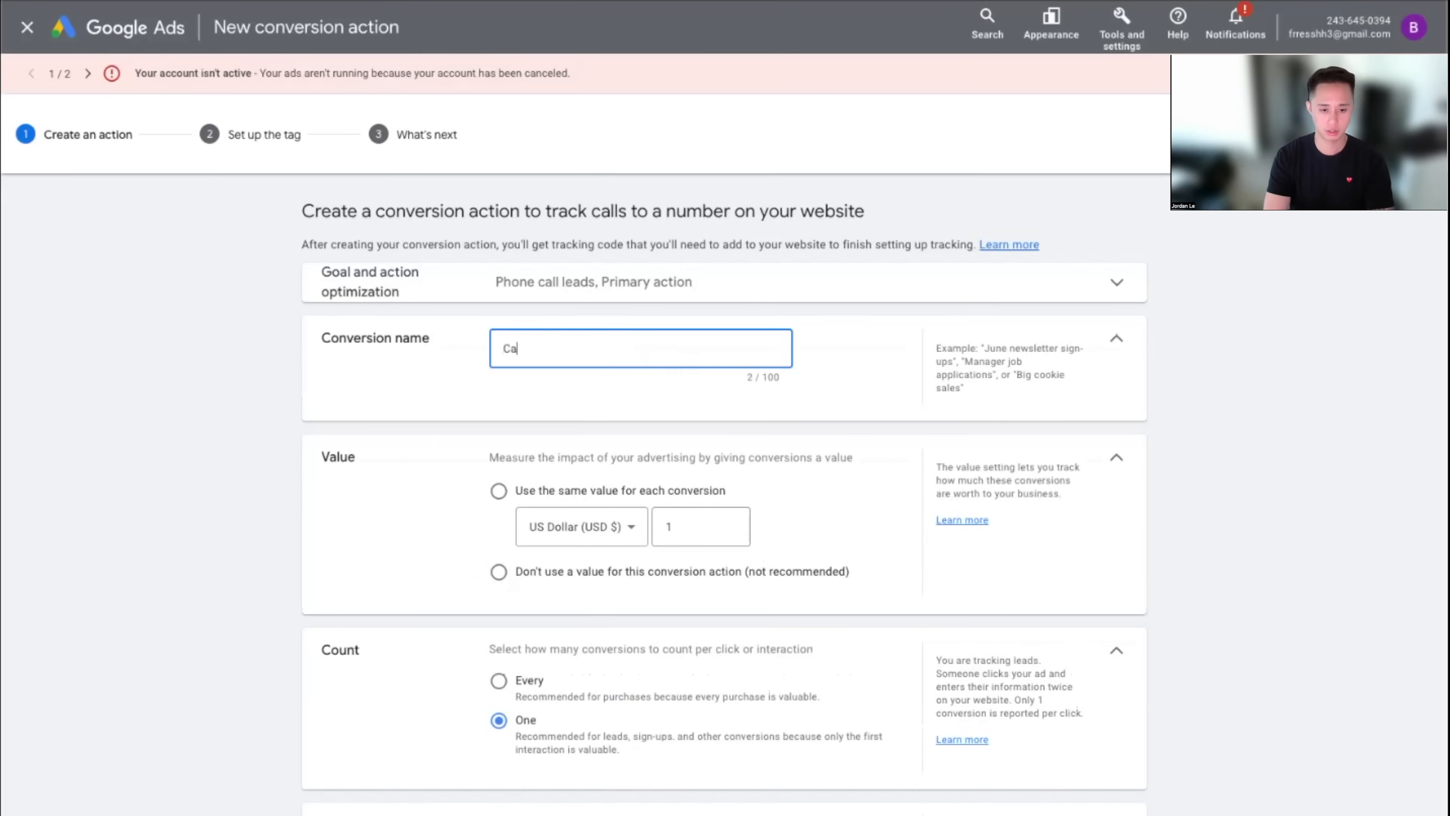
{"action": "key", "text": "BackSpace"}
{"action": "key", "text": "BackSpace"}
{"action": "type", "text": "ls "}
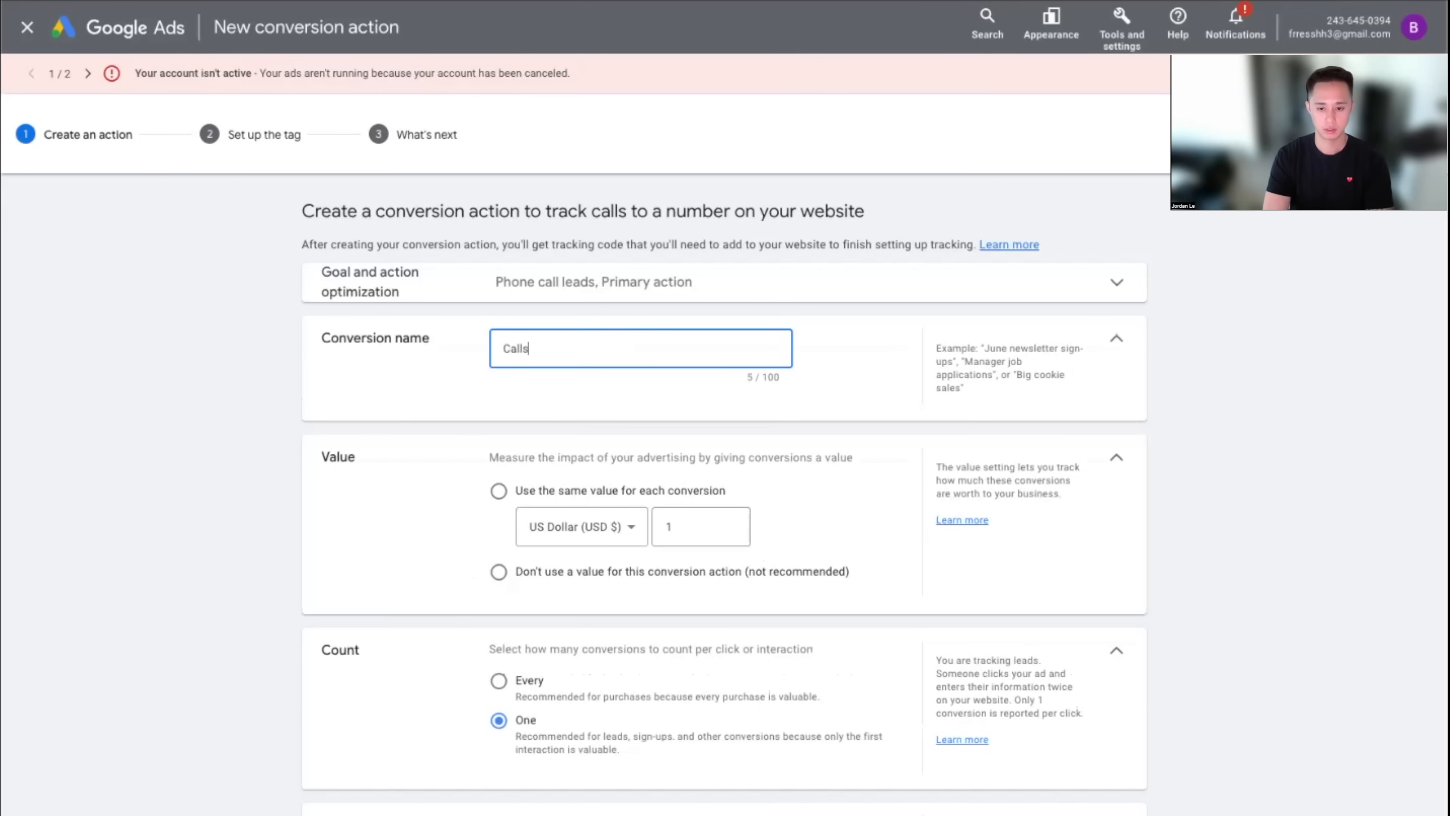
{"action": "type", "text": "To Website"}
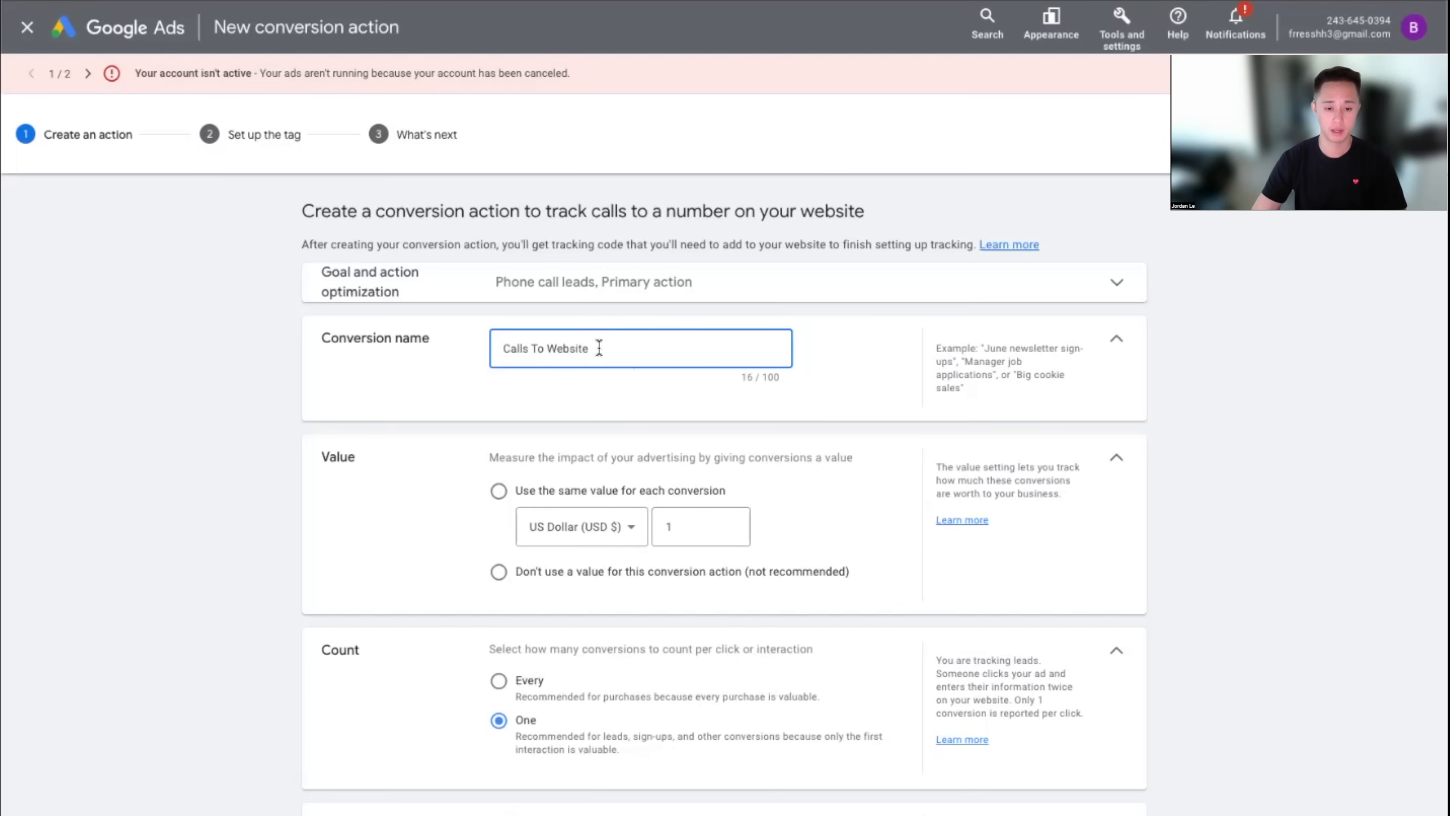
{"action": "left_click", "coordinate": [317, 442]}
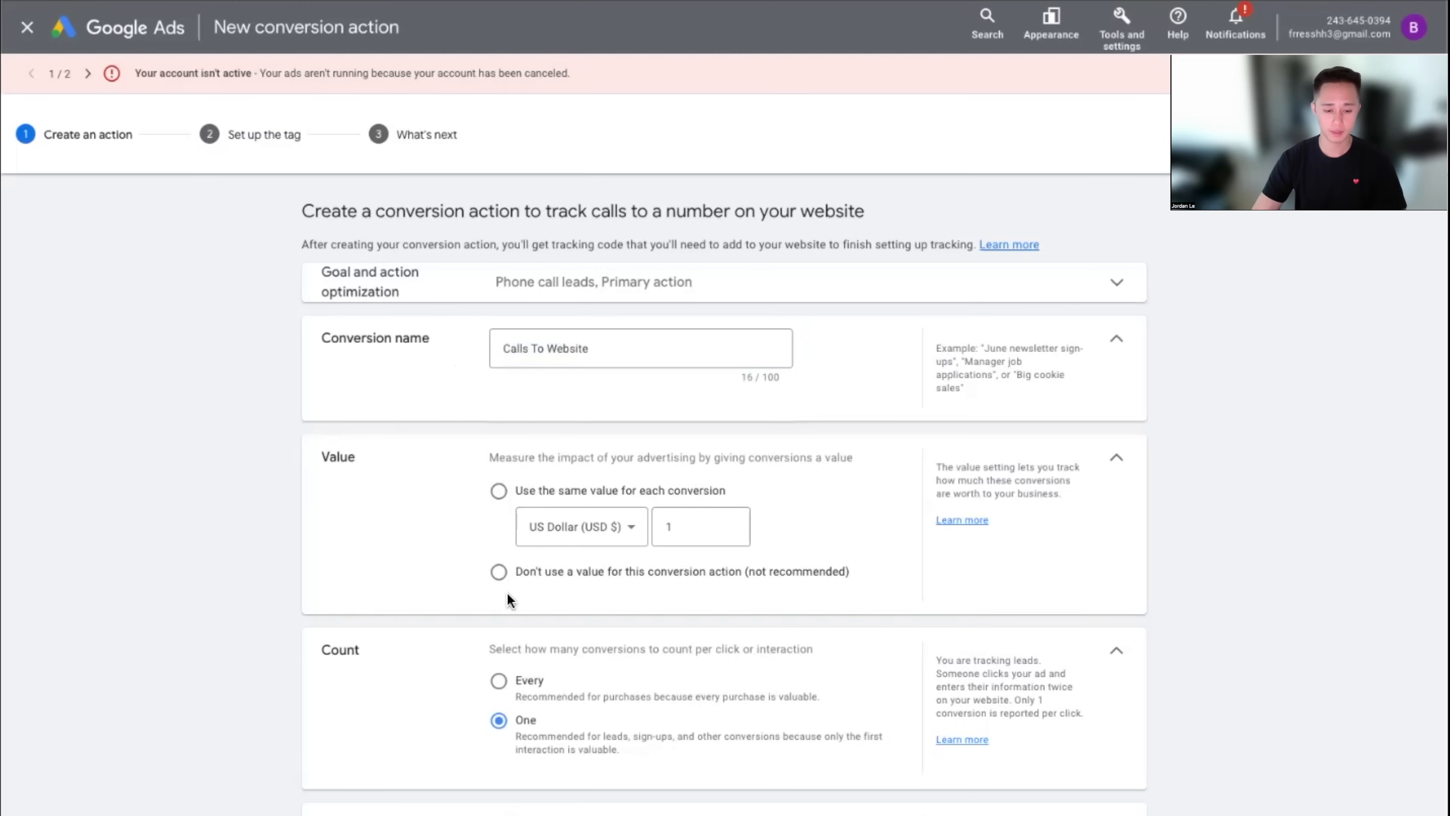
Use no conversion value and count one conversion per interaction
{"action": "left_click", "coordinate": [499, 571]}
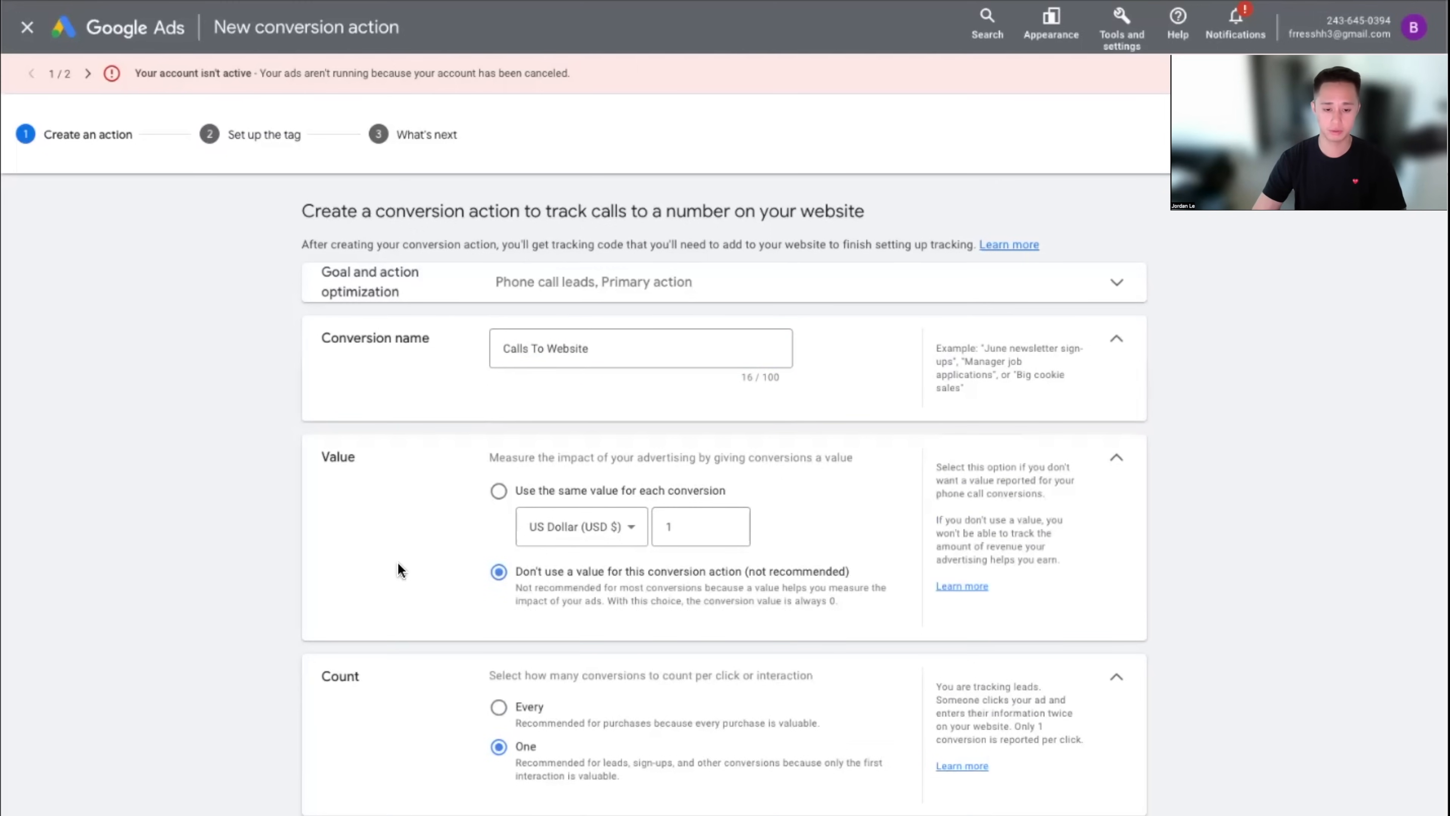
{"action": "scroll", "coordinate": [400, 562], "scroll_direction": "down", "scroll_amount": 3}
{"action": "double_click", "coordinate": [341, 477]}
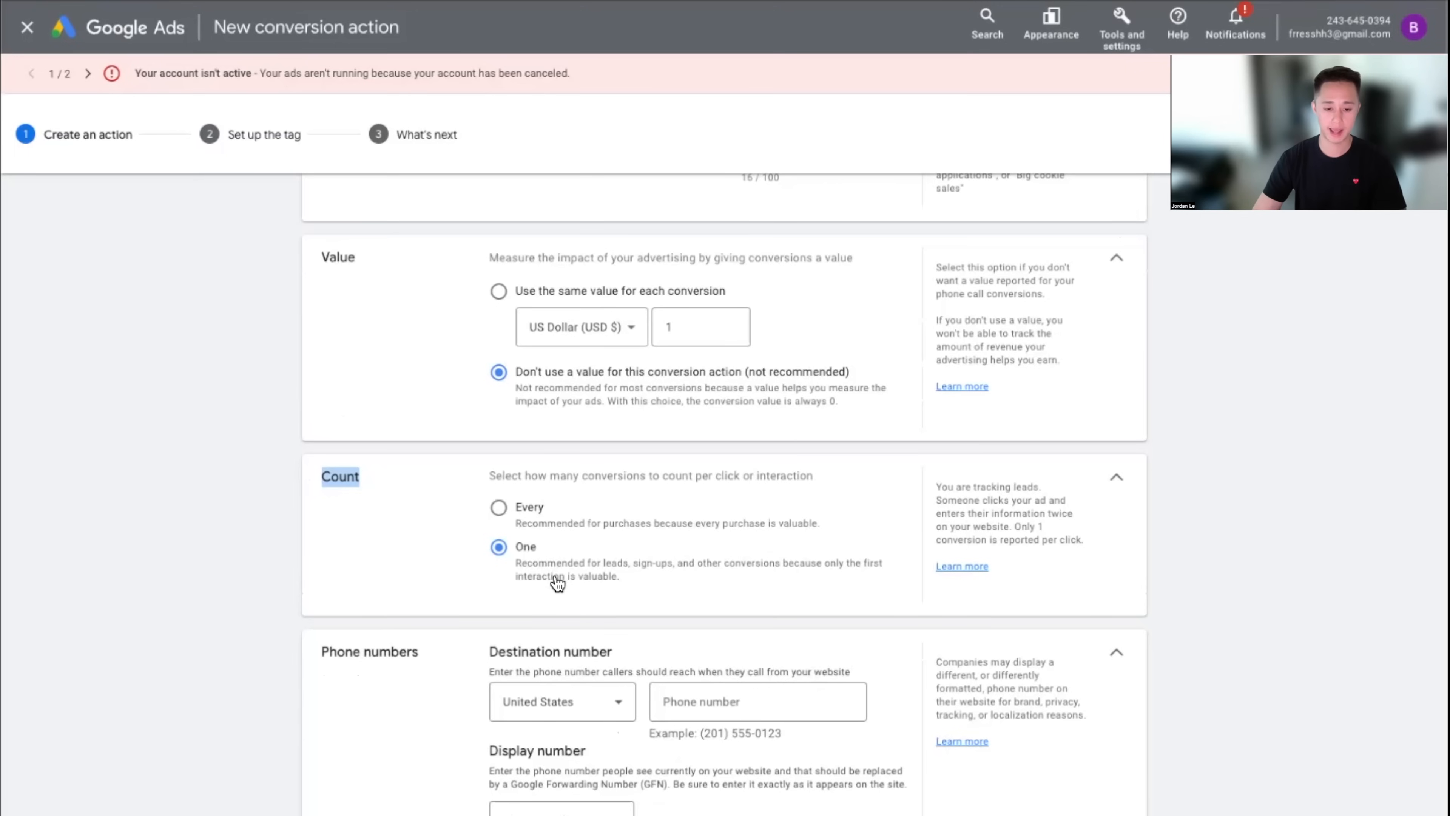
{"action": "left_click", "coordinate": [521, 521]}
{"action": "left_click", "coordinate": [551, 559]}
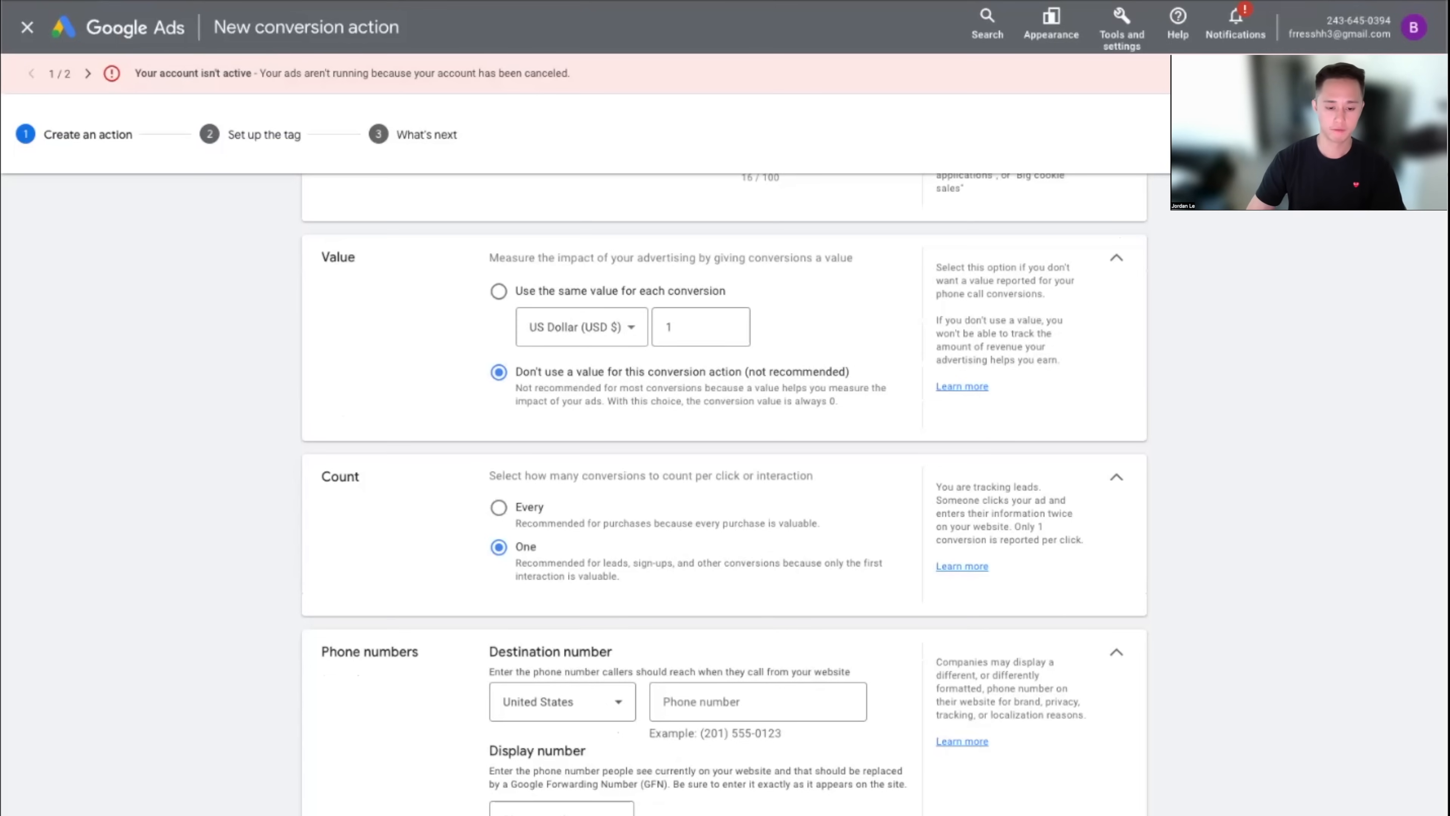
Enter the United States business phone number as the destination number
{"action": "scroll", "coordinate": [754, 331], "scroll_direction": "down", "scroll_amount": 1}
{"action": "left_click_drag", "start_coordinate": [347, 571], "coordinate": [412, 573]}
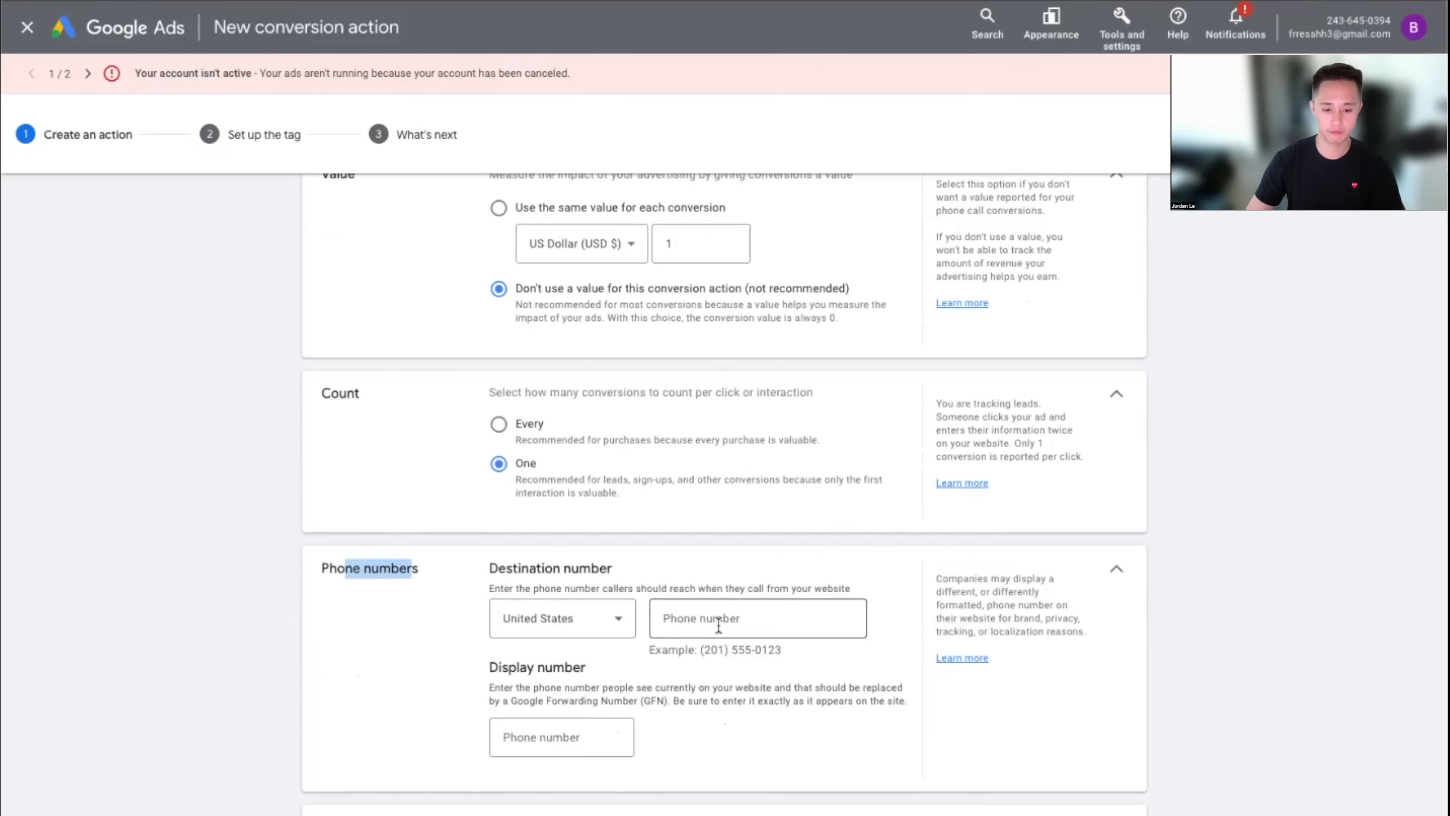
{"action": "left_click", "coordinate": [771, 624]}
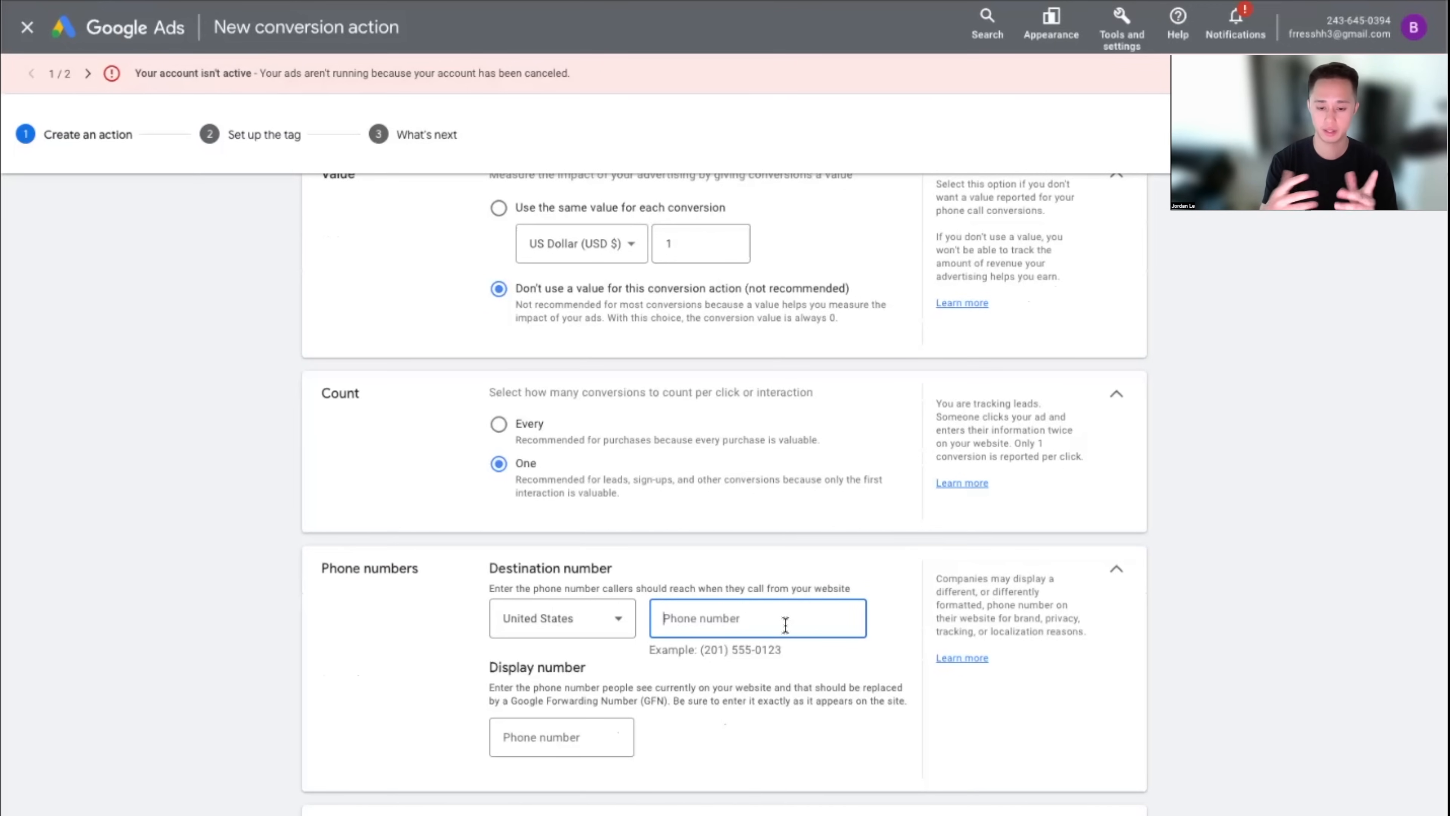
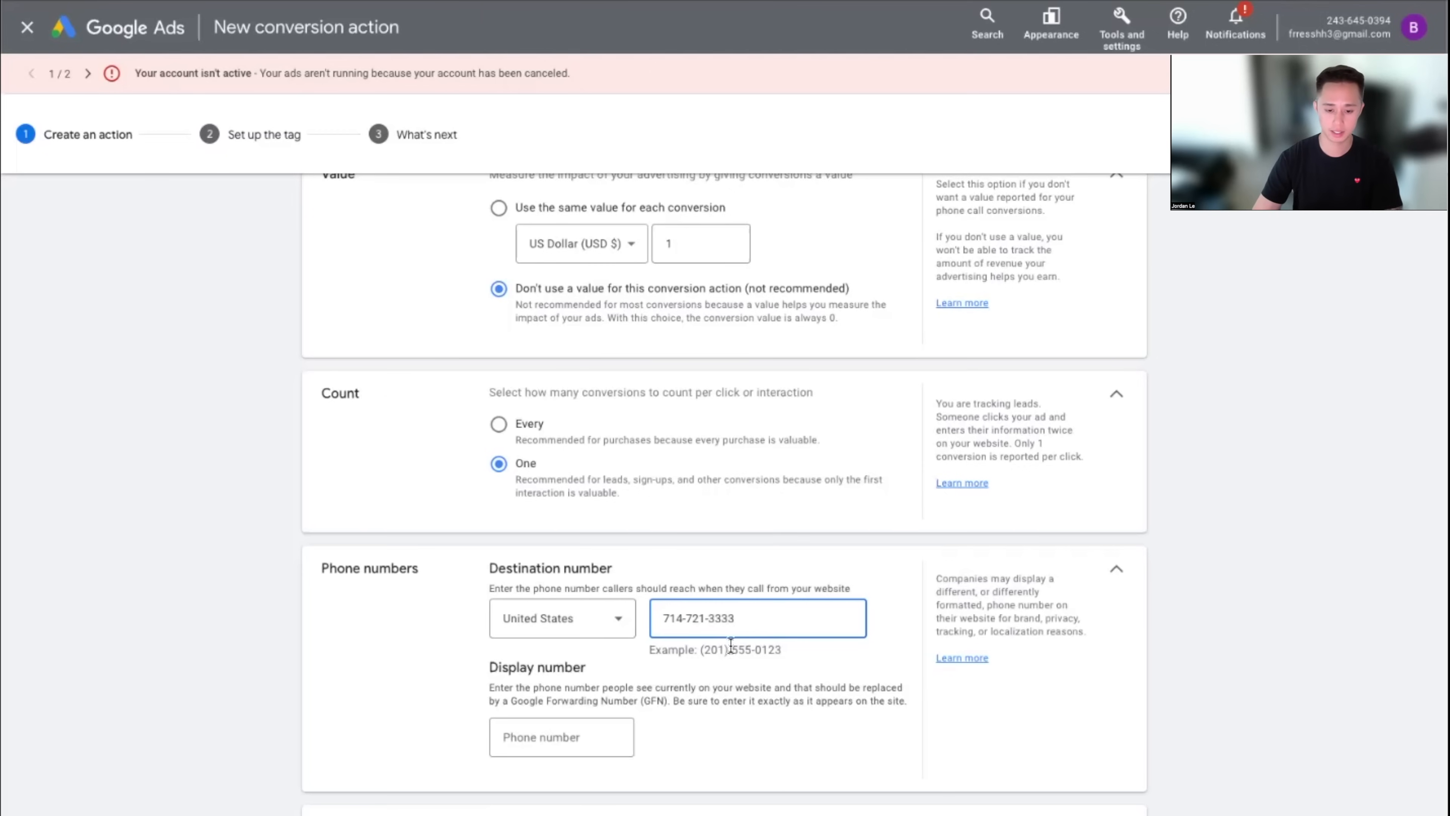
Copy the same business number into the Display number field
{"action": "key", "text": "ctrl+a"}
{"action": "key", "text": "ctrl+c"}
{"action": "left_click", "coordinate": [557, 738]}
{"action": "key", "text": "ctrl+v"}
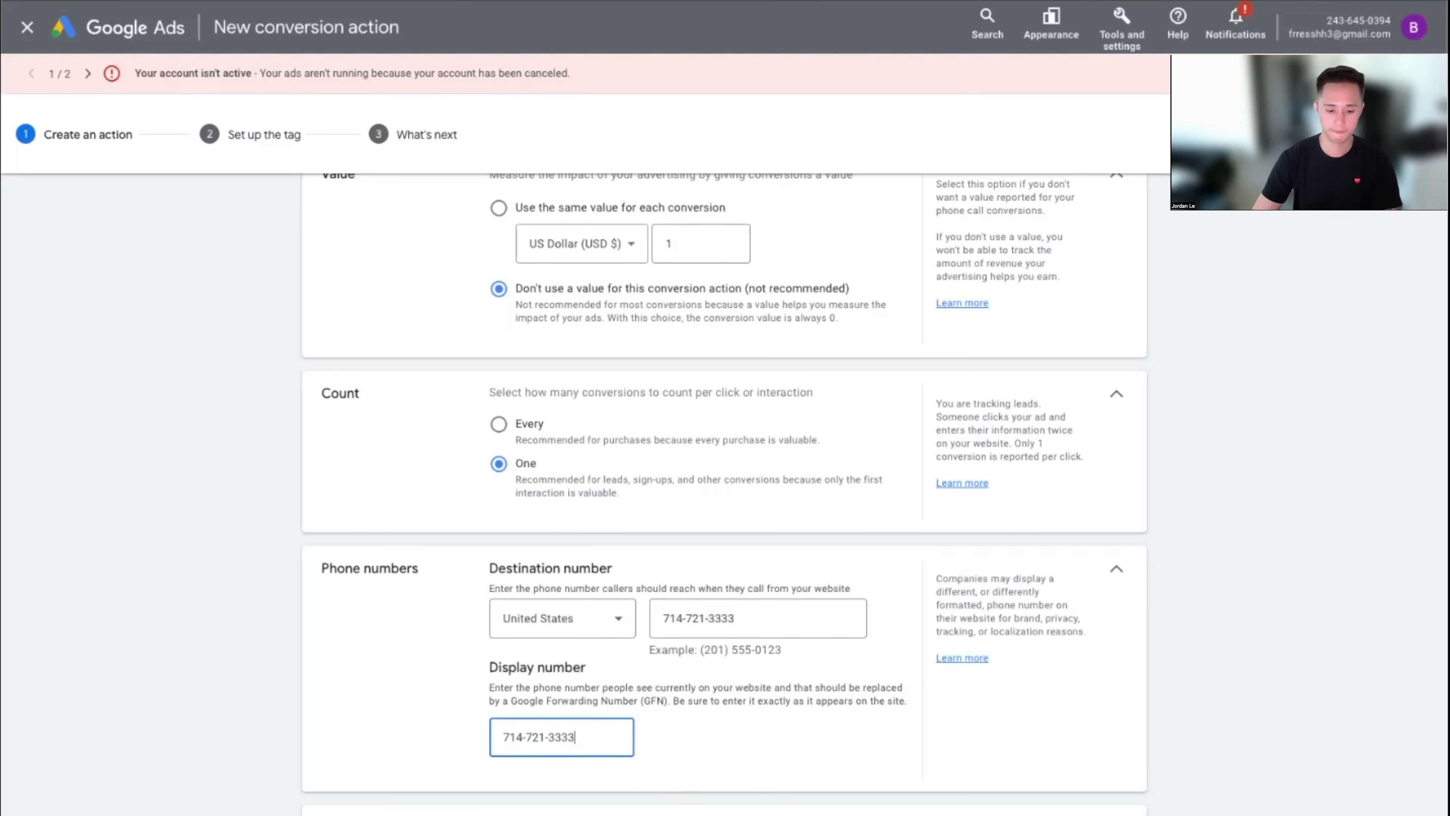
{"action": "left_click", "coordinate": [364, 582]}
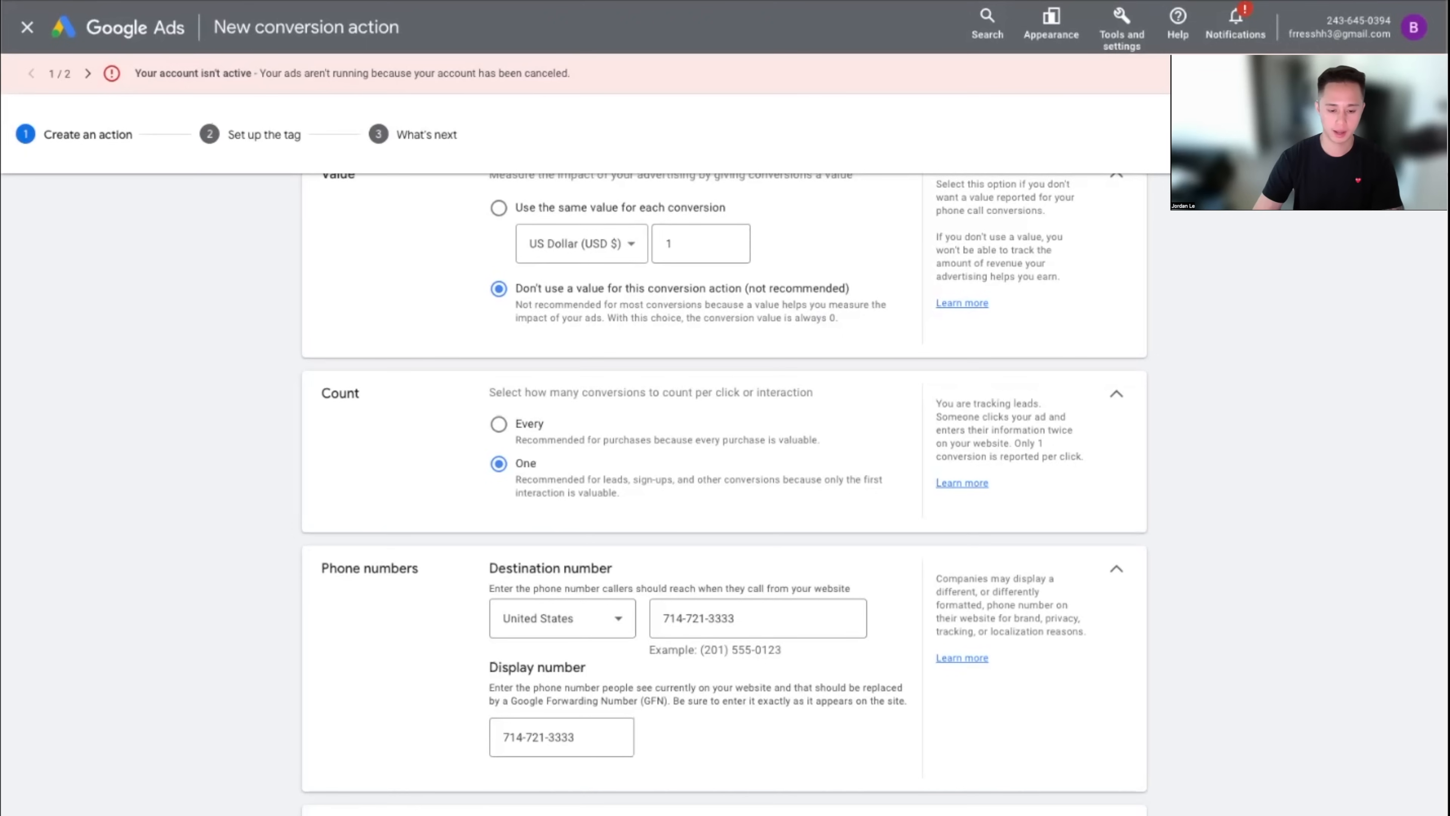
{"action": "scroll", "coordinate": [724, 495], "scroll_direction": "down", "scroll_amount": 2}
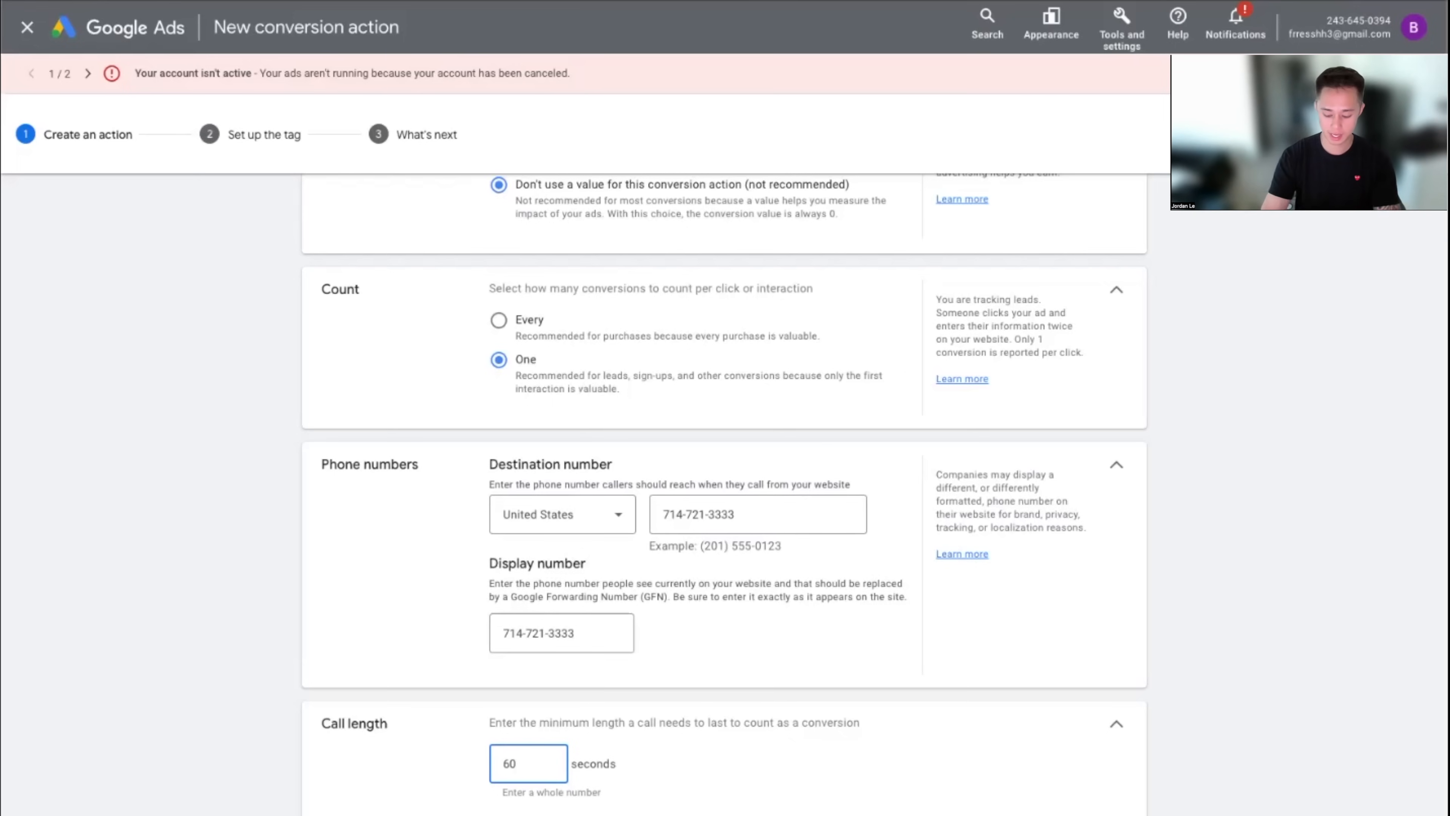
Change the minimum call length from 60 to 30 seconds
{"action": "key", "text": "BackSpace"}
{"action": "key", "text": "BackSpace"}
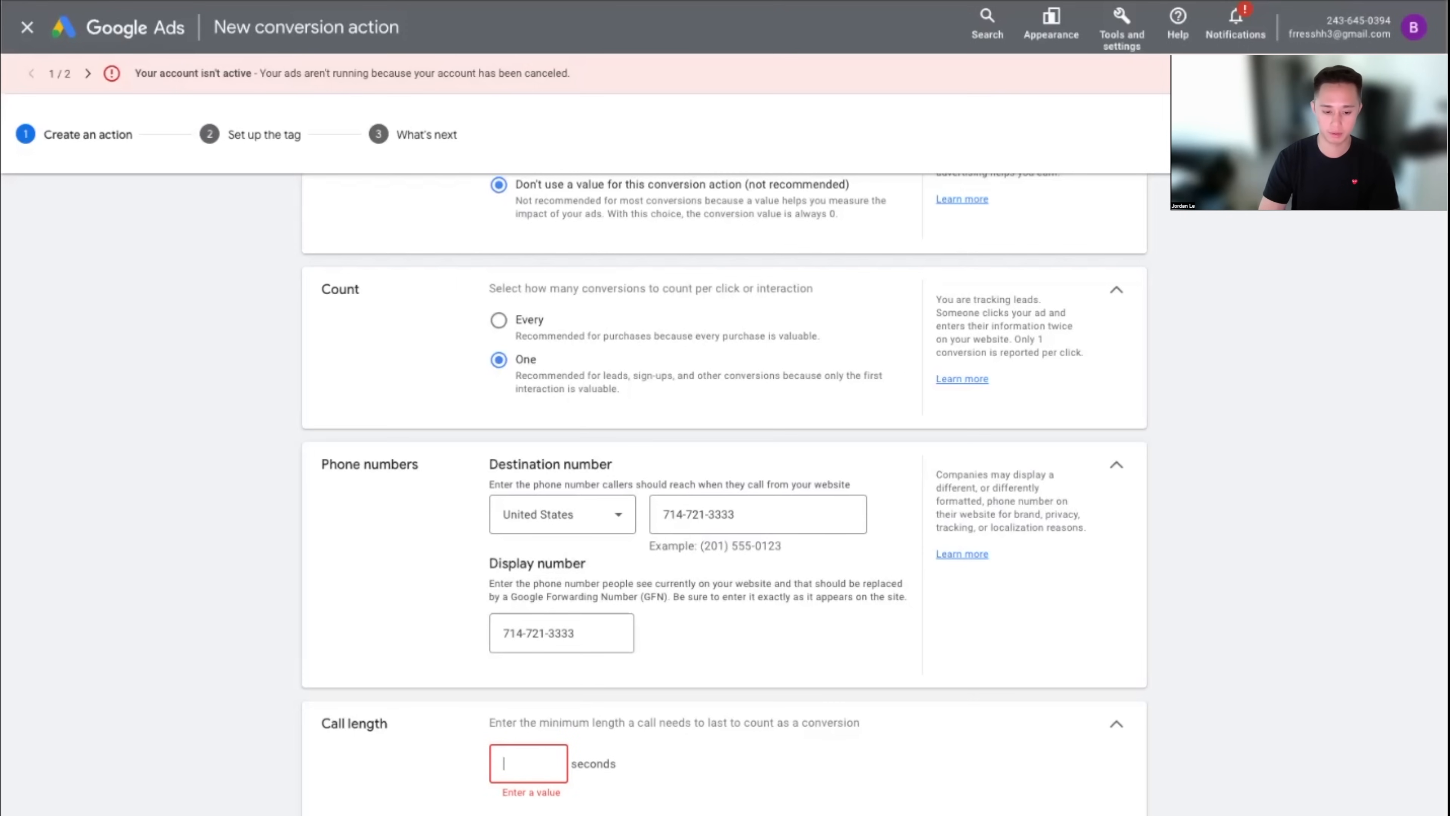
{"action": "type", "text": "5"}
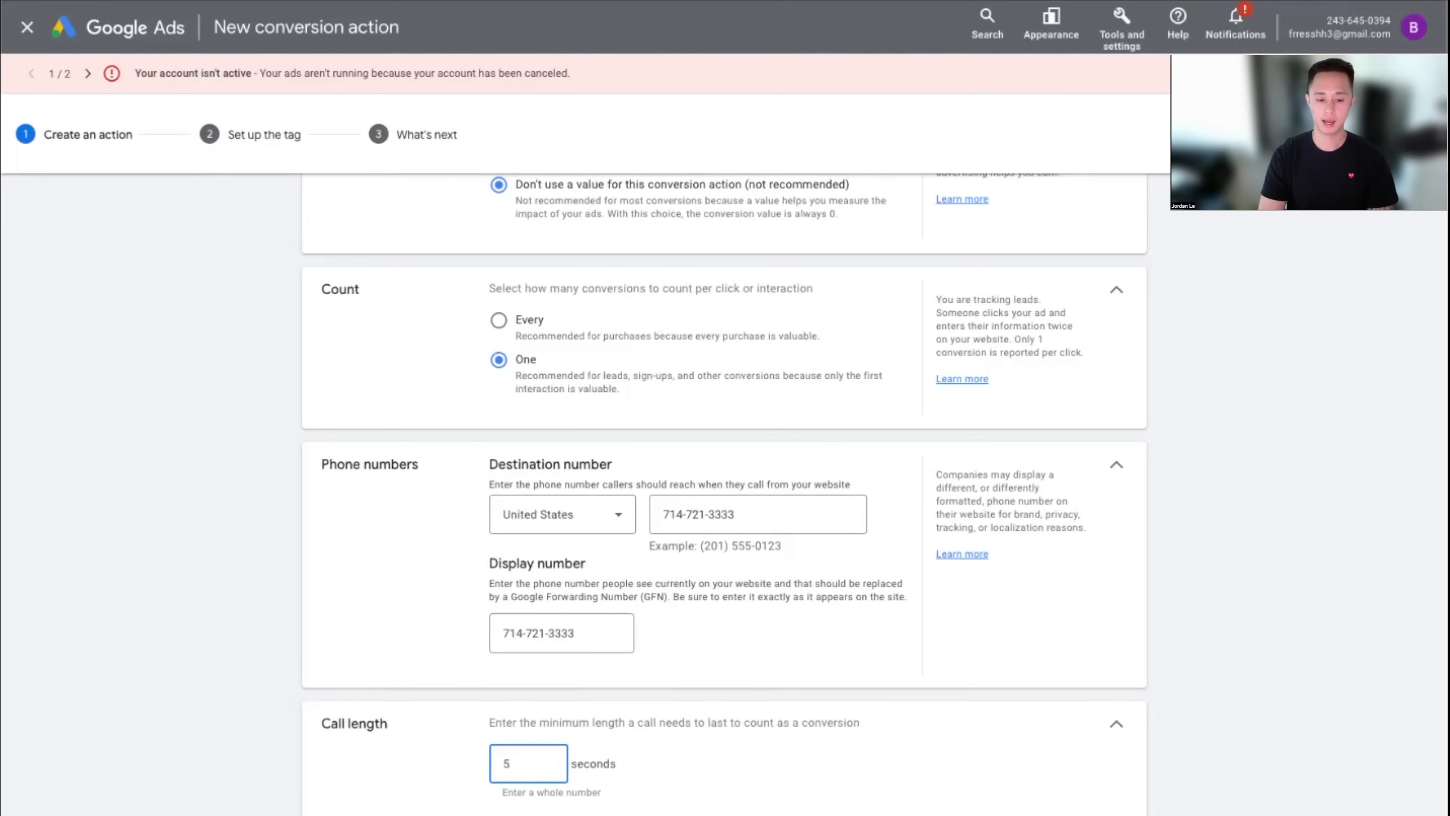
{"action": "key", "text": "BackSpace"}
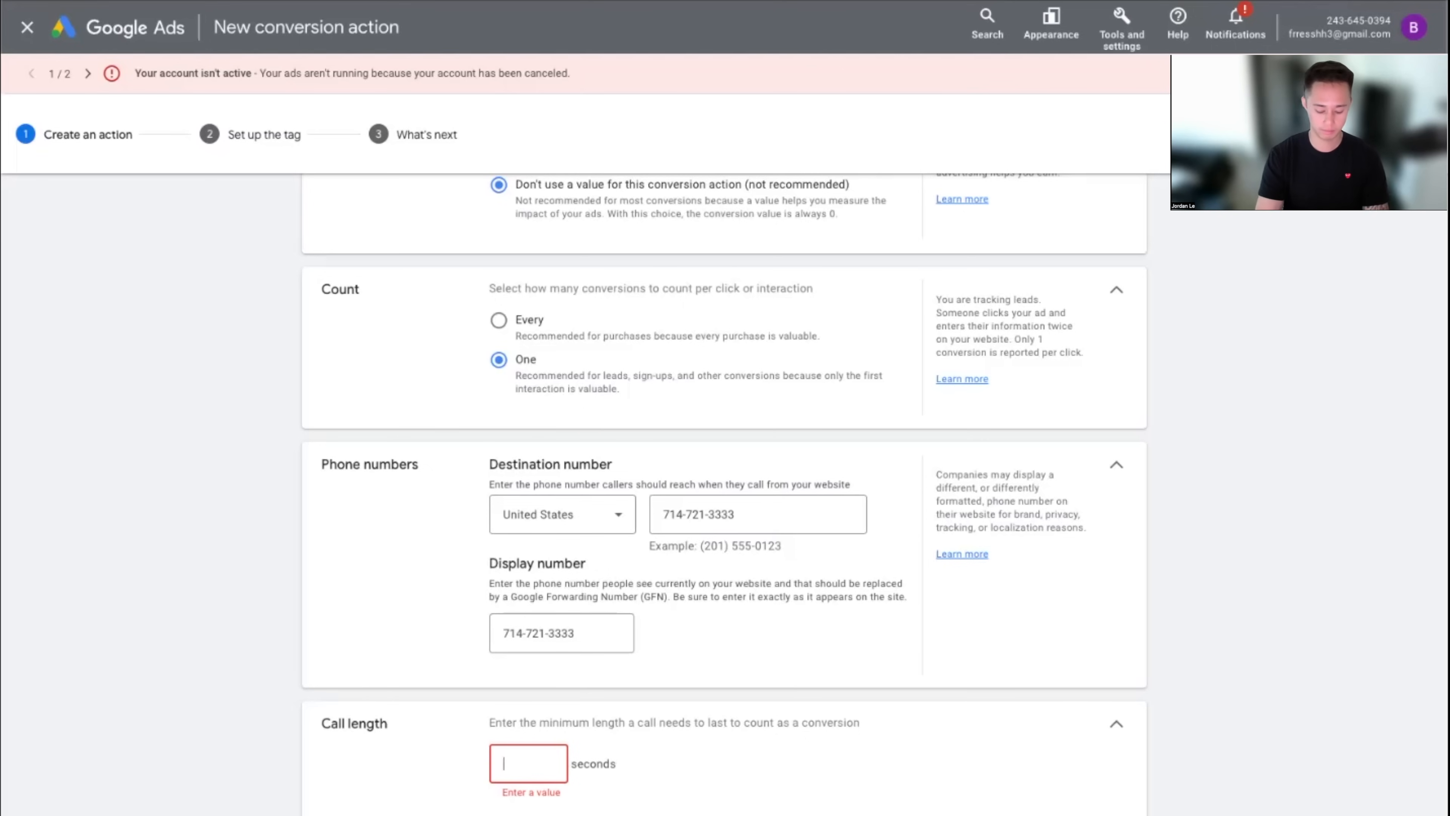
{"action": "type", "text": "30"}
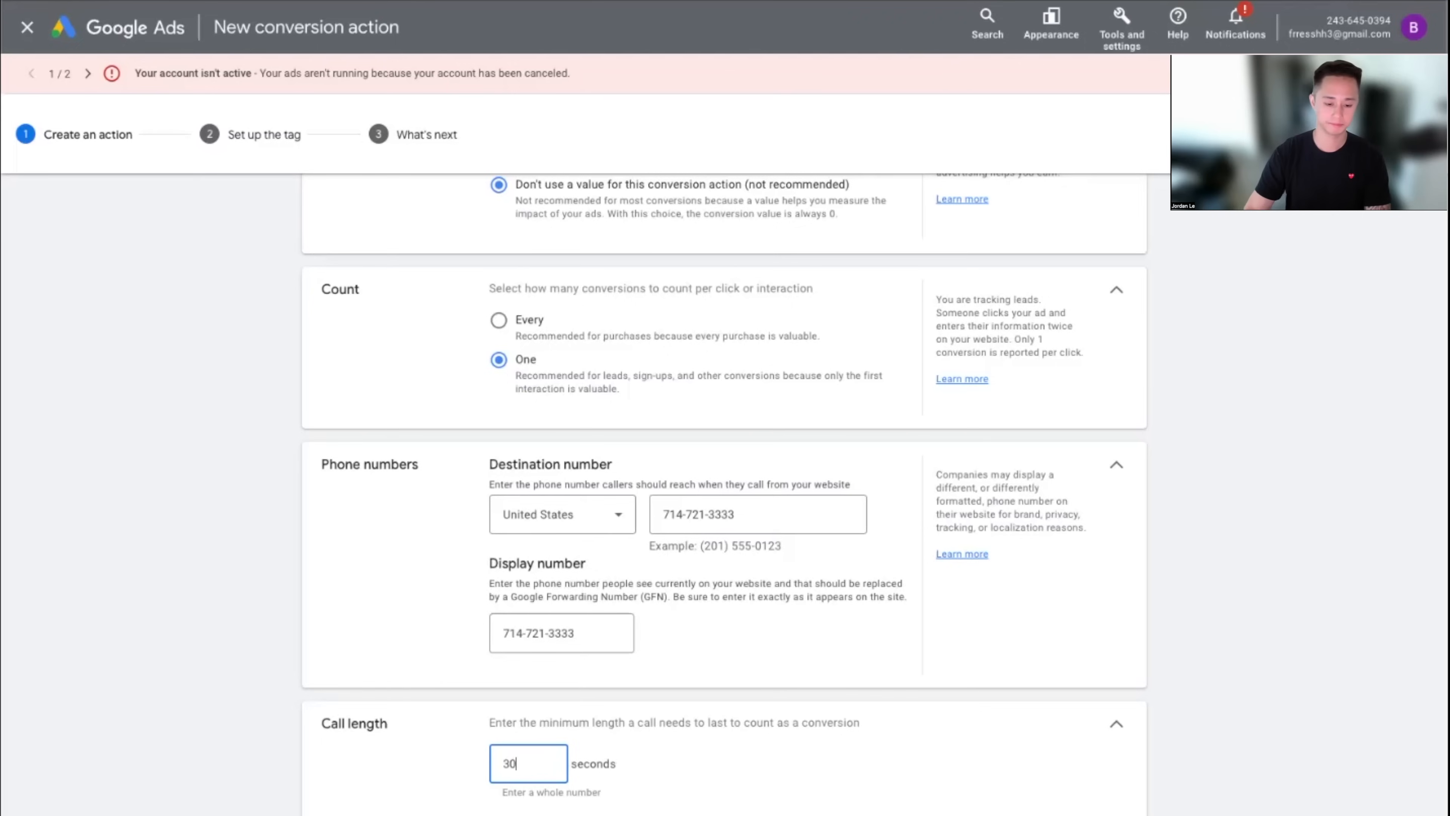
{"action": "key", "text": "Tab"}
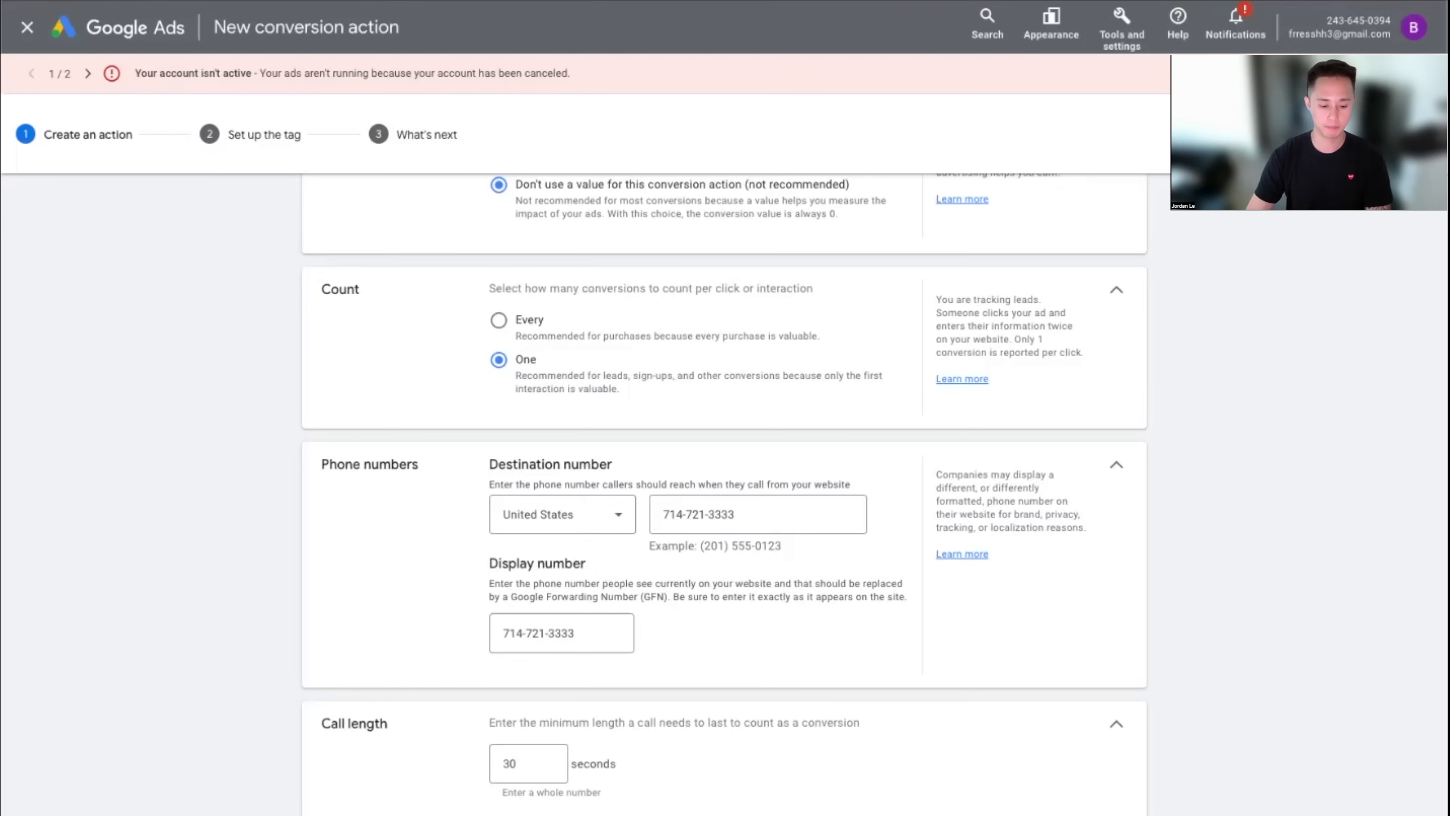
Set the attribution model to Last click
{"action": "scroll", "coordinate": [724, 494], "scroll_direction": "down", "scroll_amount": 2}
{"action": "left_click", "coordinate": [603, 813]}
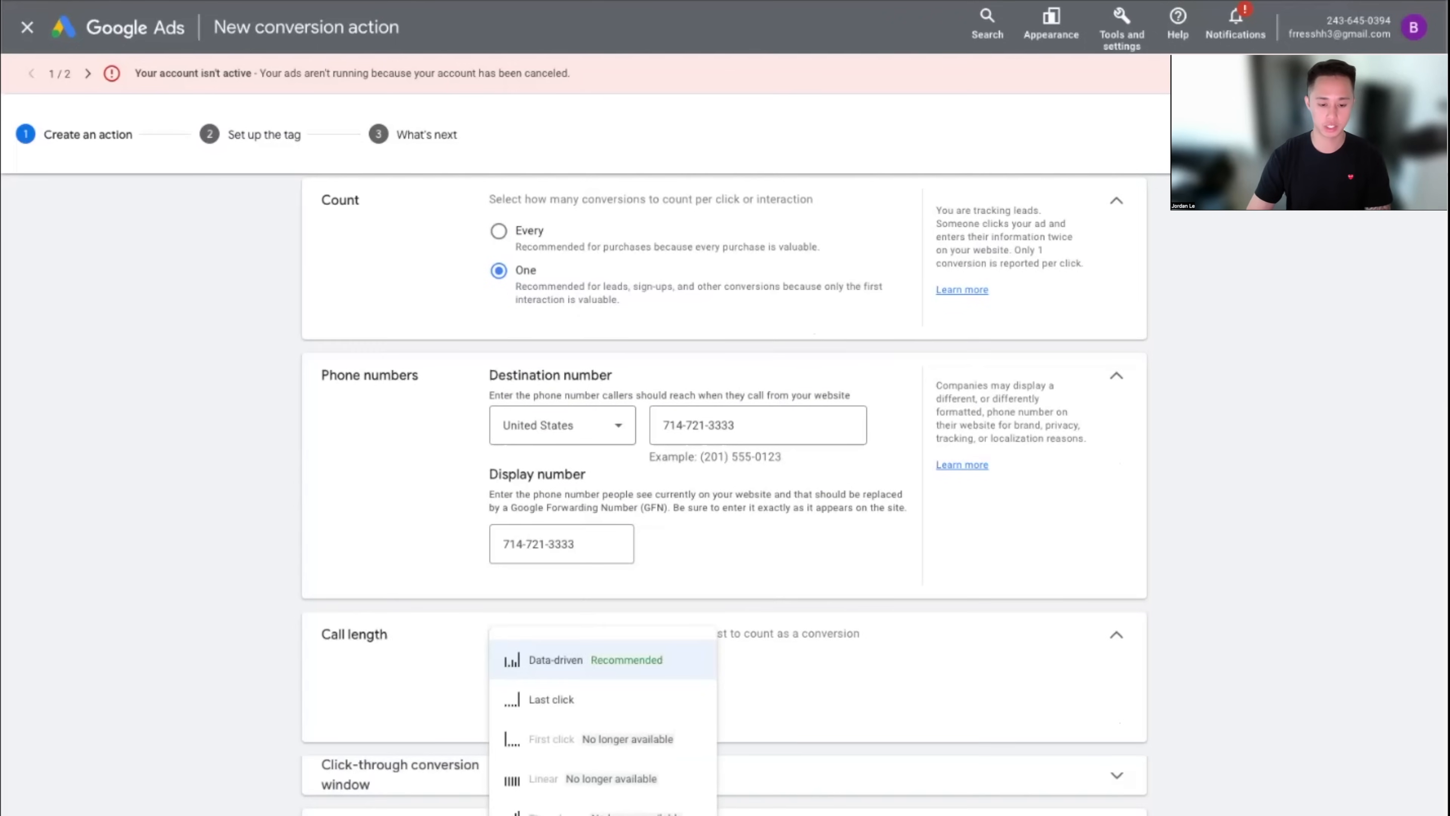
{"action": "left_click", "coordinate": [628, 714]}
{"action": "scroll", "coordinate": [722, 761], "scroll_direction": "down", "scroll_amount": 2}
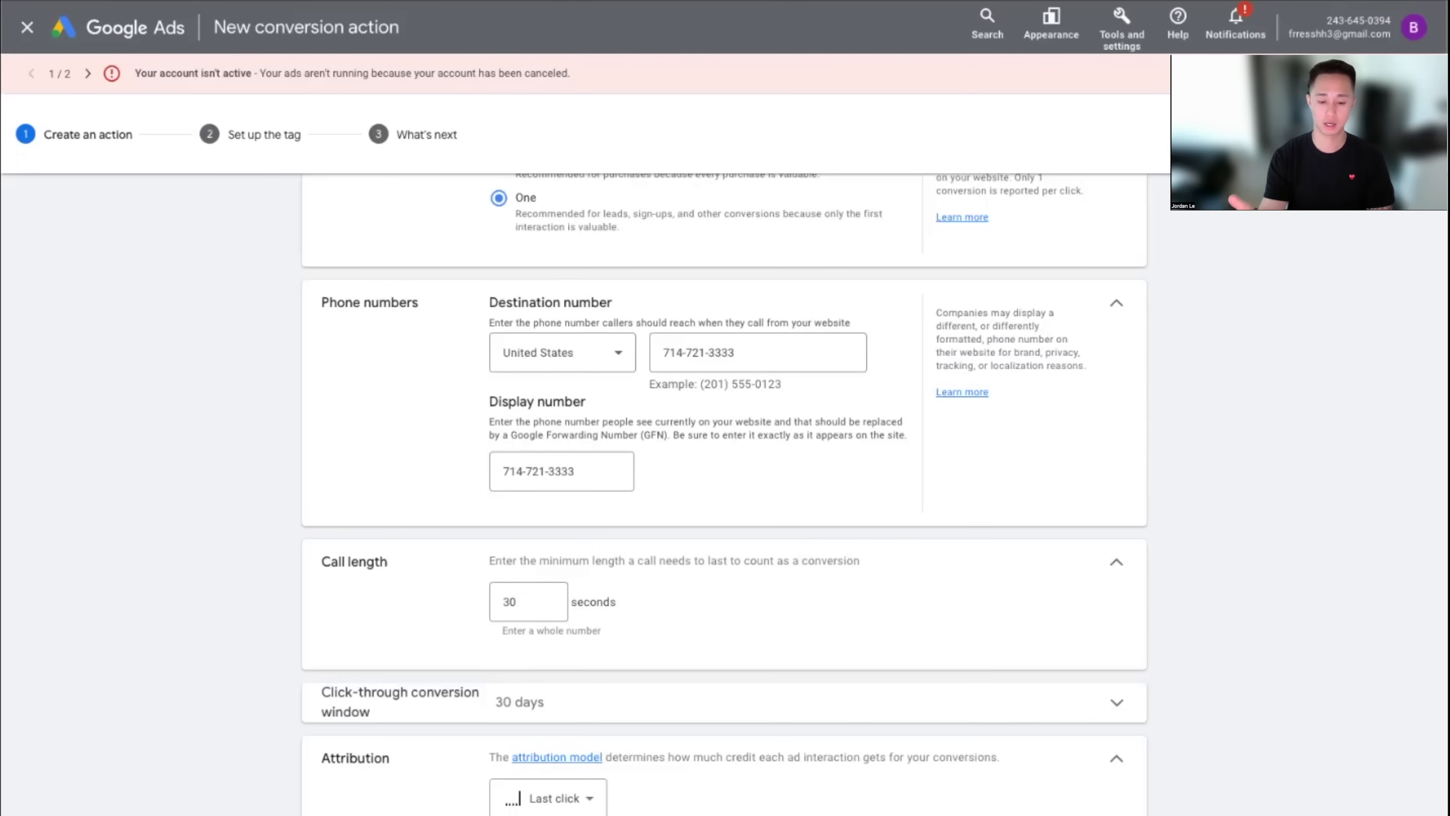
{"action": "scroll", "coordinate": [586, 599], "scroll_direction": "up", "scroll_amount": 1}
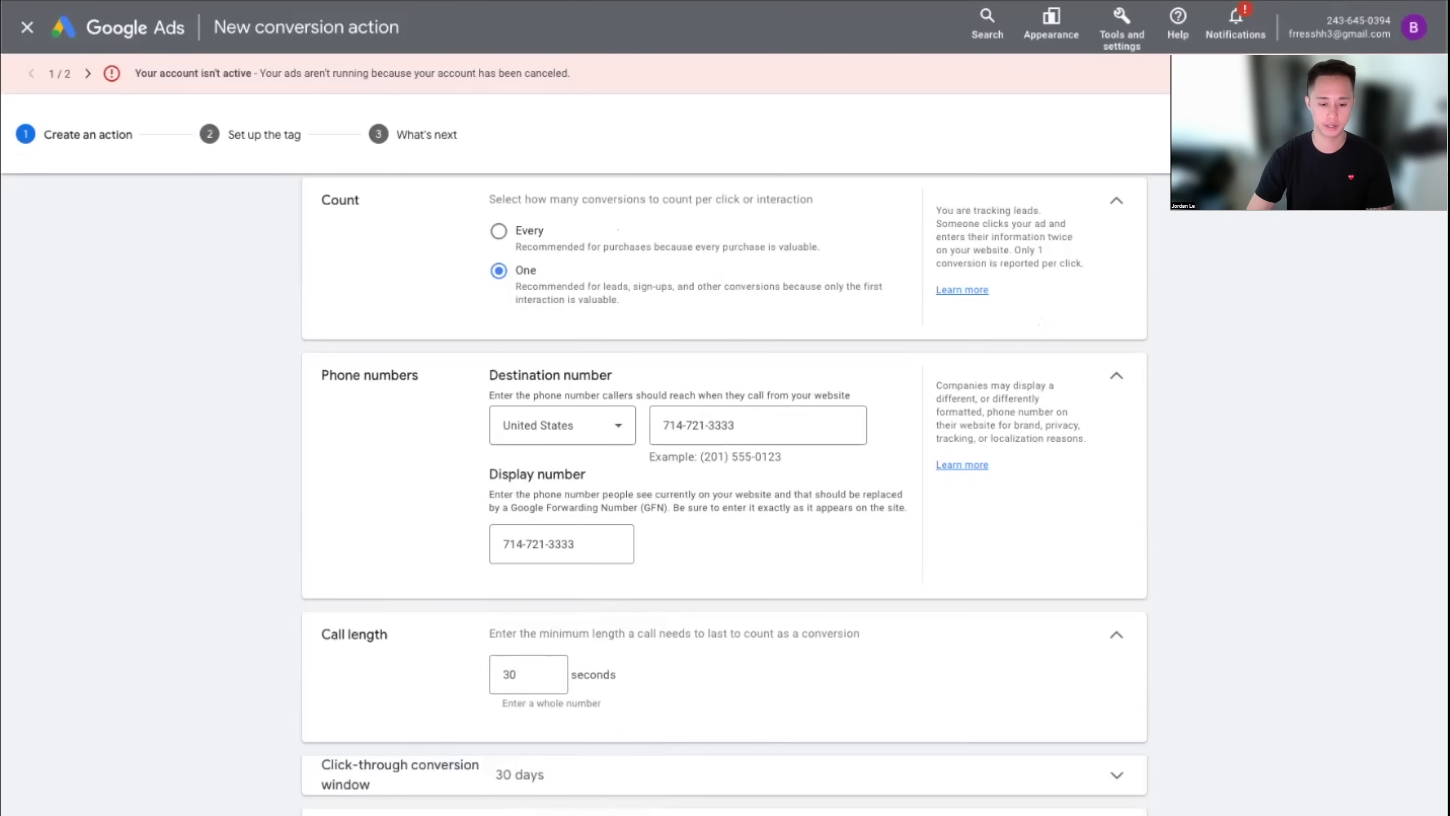
{"action": "left_click", "coordinate": [566, 808]}
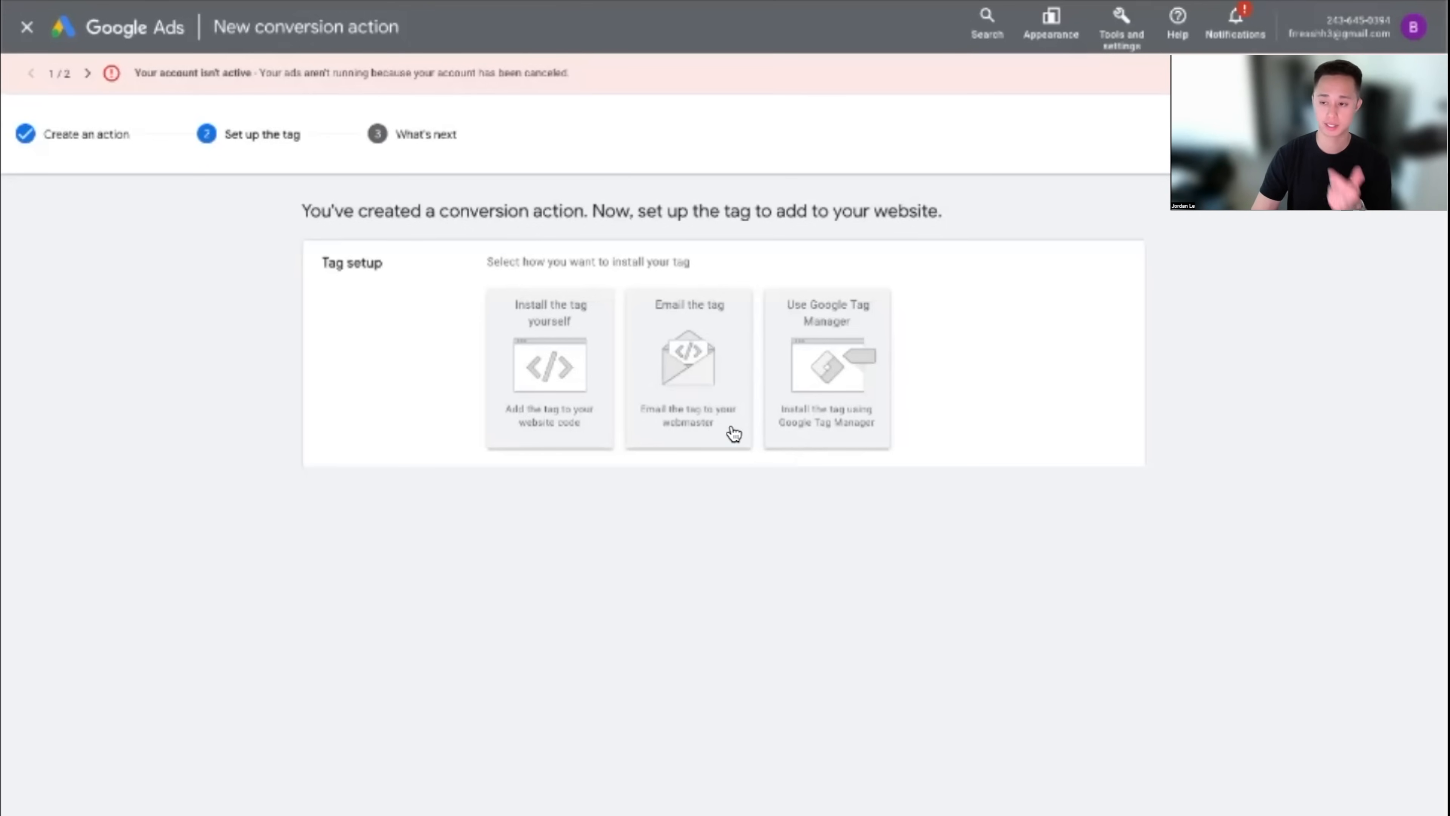
Choose to install the tag yourself and select the Google tag code
{"action": "left_click", "coordinate": [571, 393]}
{"action": "scroll", "coordinate": [607, 383], "scroll_direction": "down", "scroll_amount": 3}
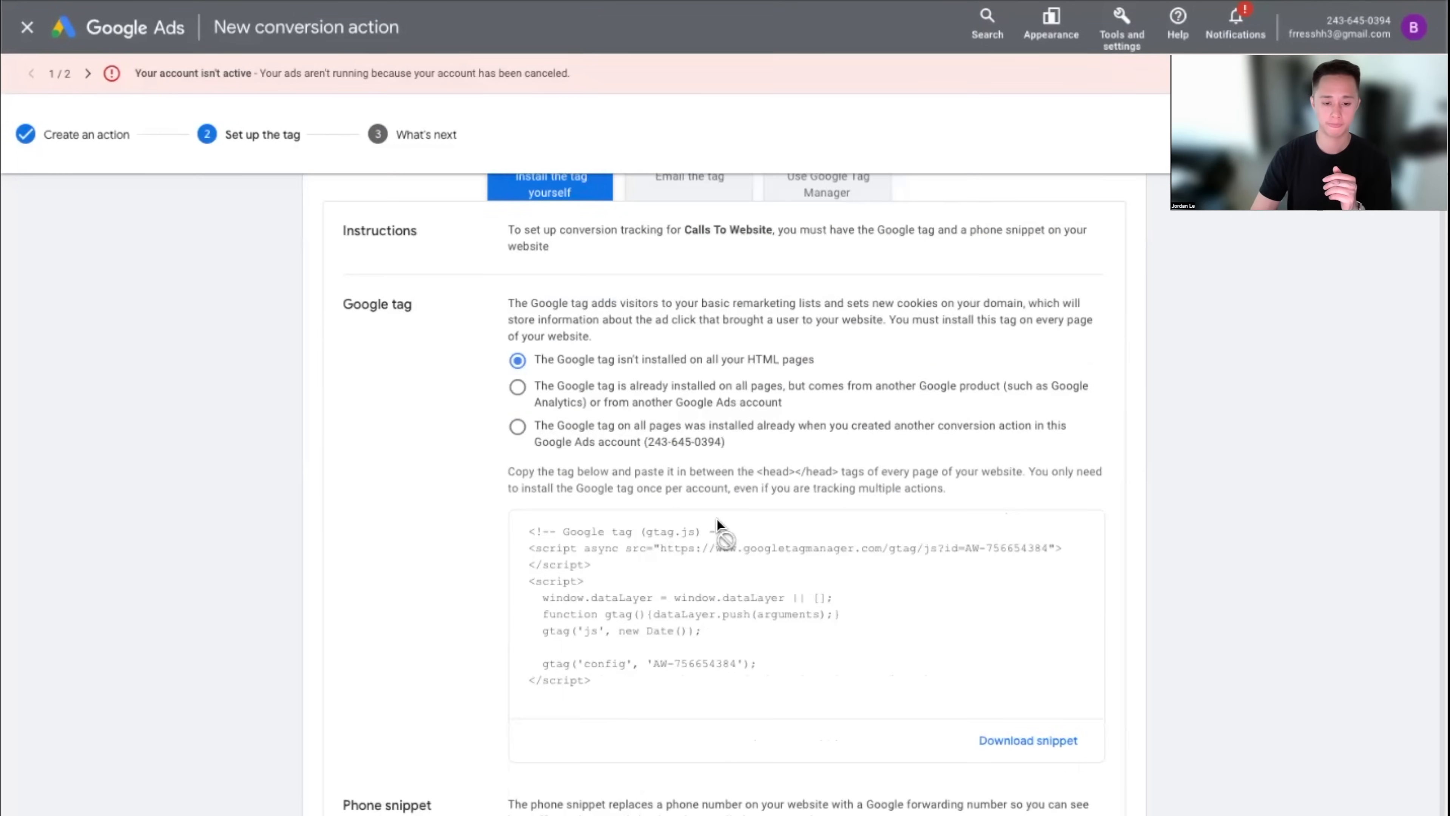
{"action": "left_click", "coordinate": [832, 560]}
{"action": "left_click_drag", "start_coordinate": [832, 559], "coordinate": [665, 560]}
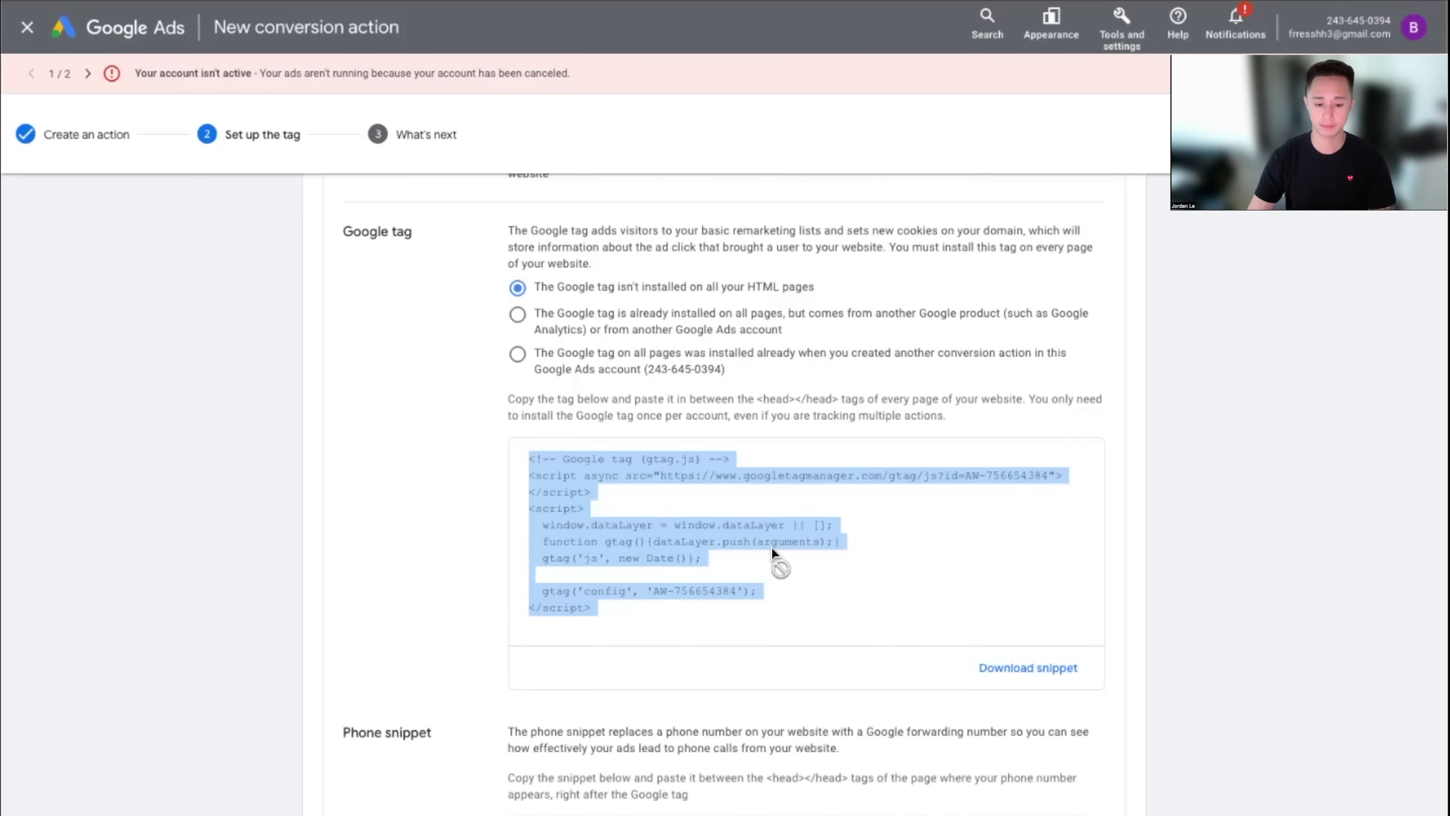
Select the phone snippet code, reselecting both code blocks
{"action": "scroll", "coordinate": [771, 547], "scroll_direction": "down", "scroll_amount": 1}
{"action": "left_click", "coordinate": [568, 760]}
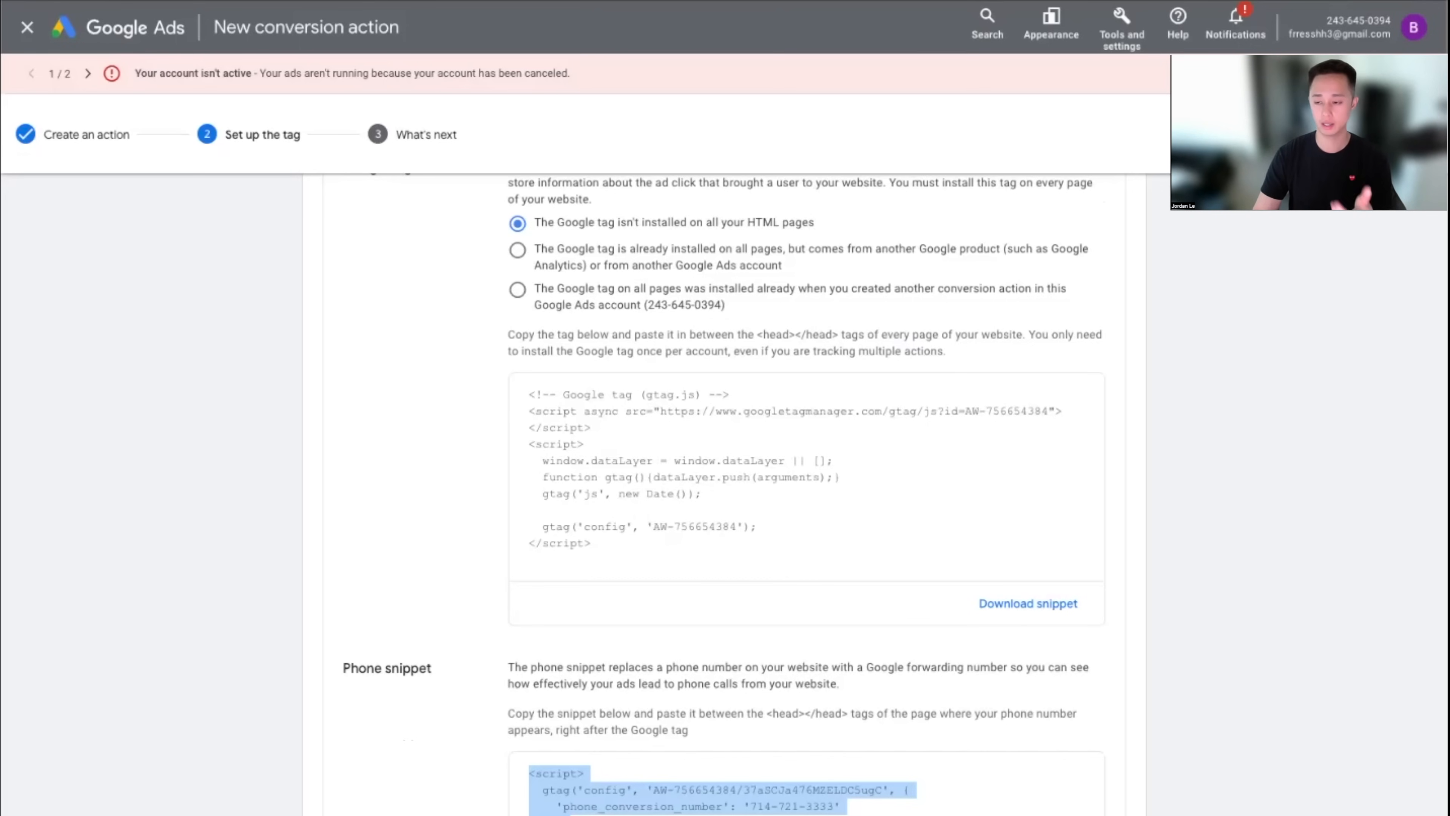
{"action": "left_click", "coordinate": [691, 458]}
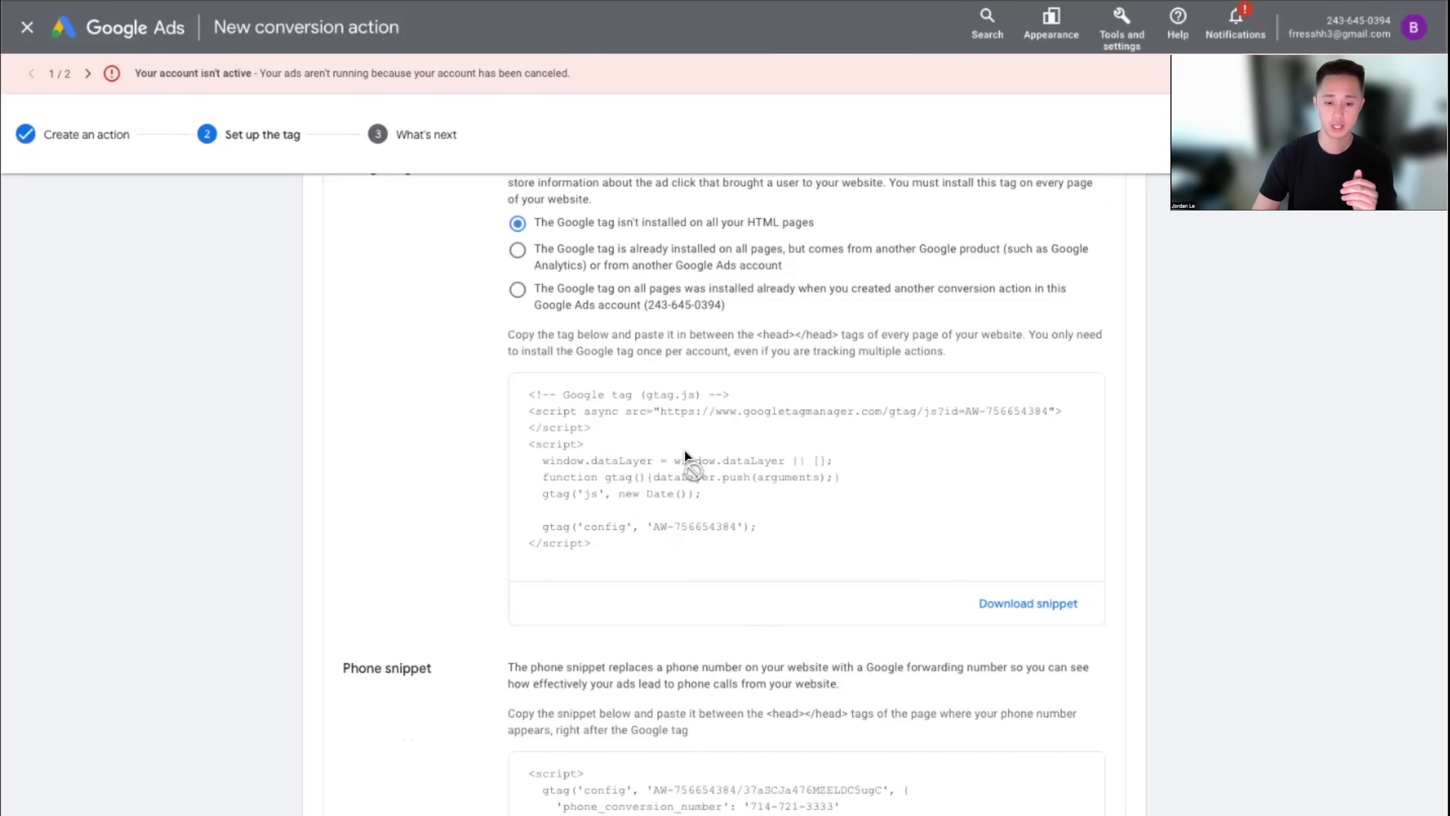
{"action": "left_click", "coordinate": [631, 523]}
{"action": "left_click", "coordinate": [719, 808]}
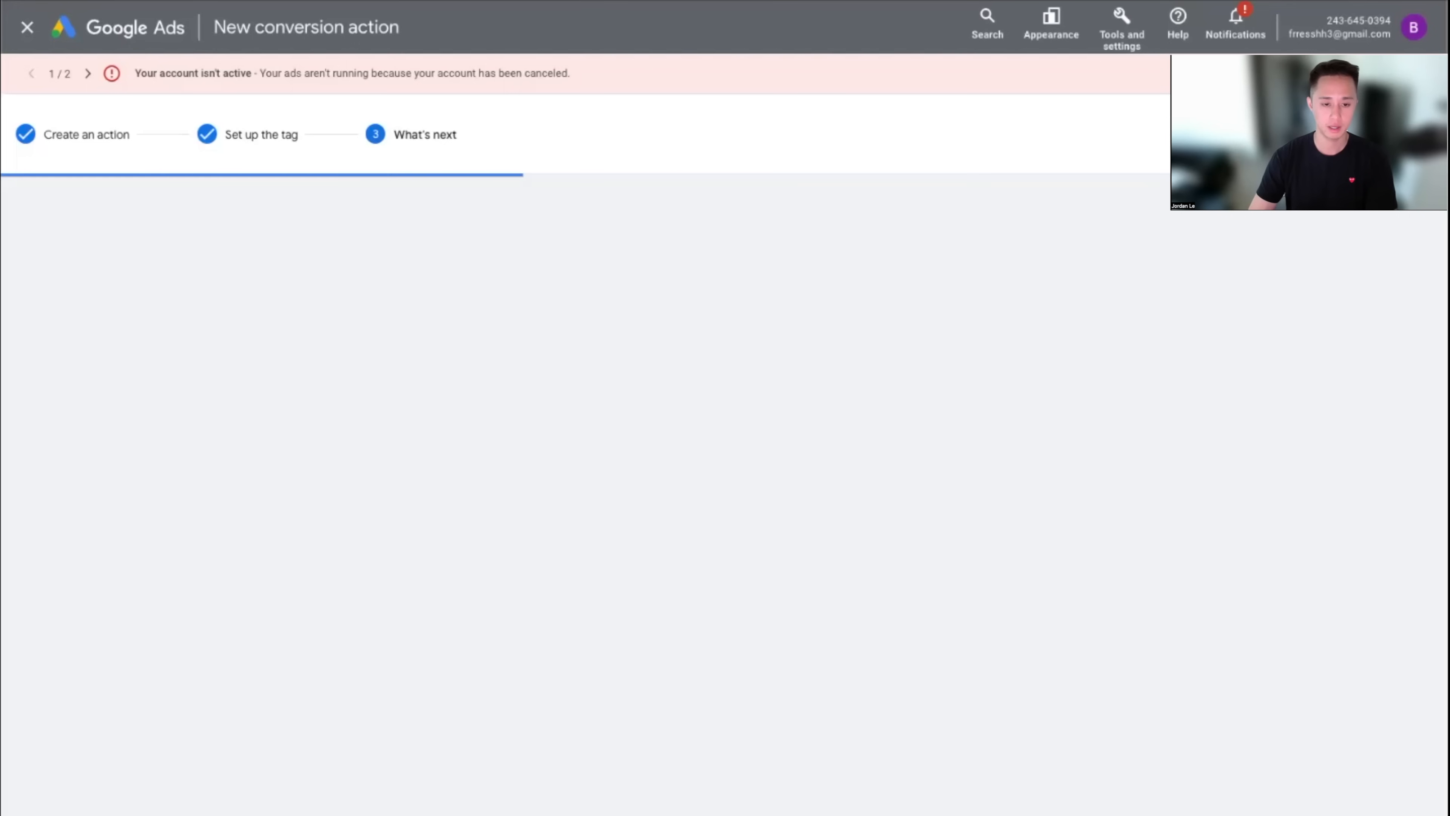
Finish the wizard, leave the campaign guide, and open a new Incognito window
{"action": "left_click", "coordinate": [324, 551]}
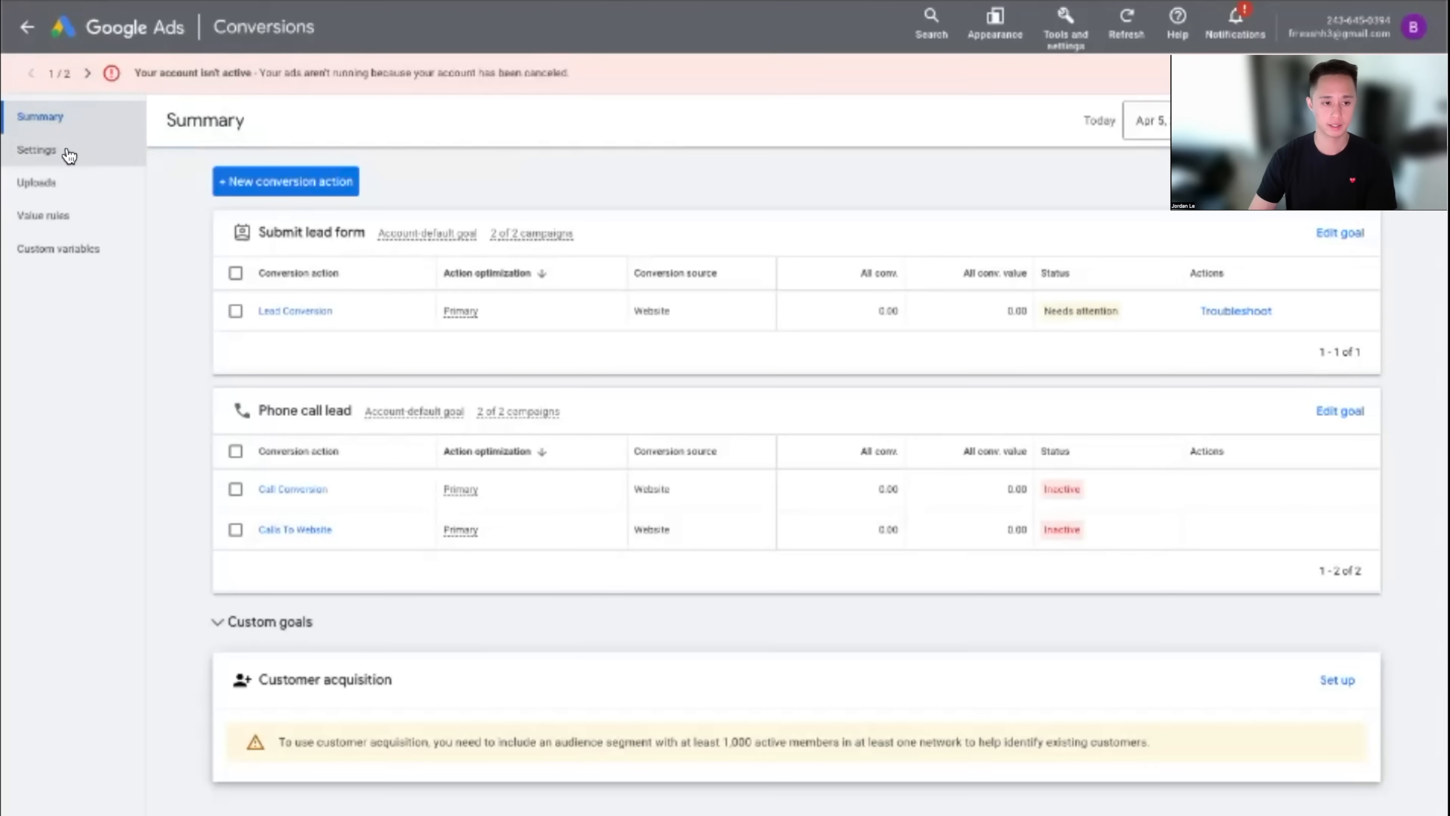
{"action": "left_click", "coordinate": [28, 28]}
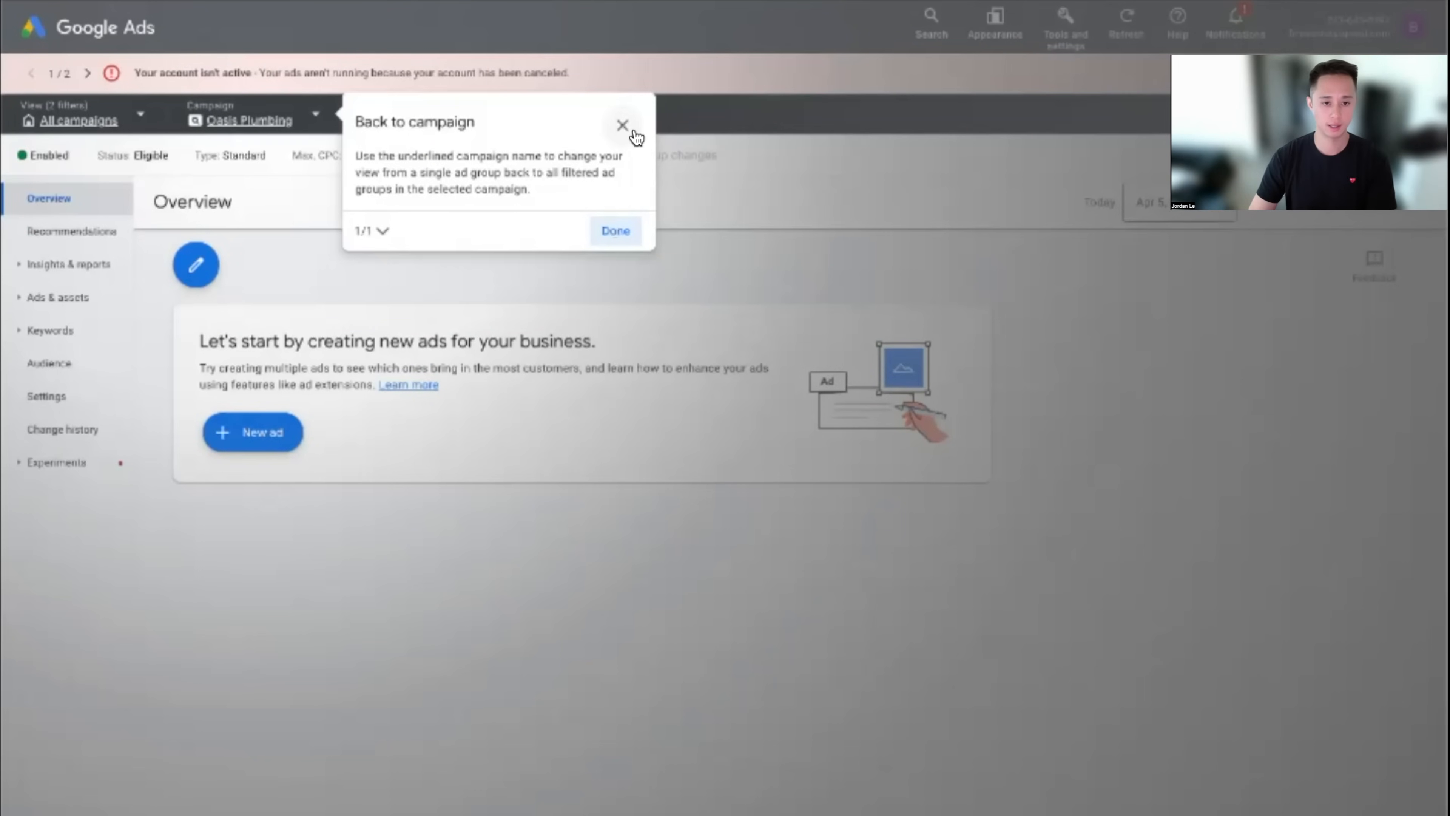
{"action": "left_click", "coordinate": [633, 130]}
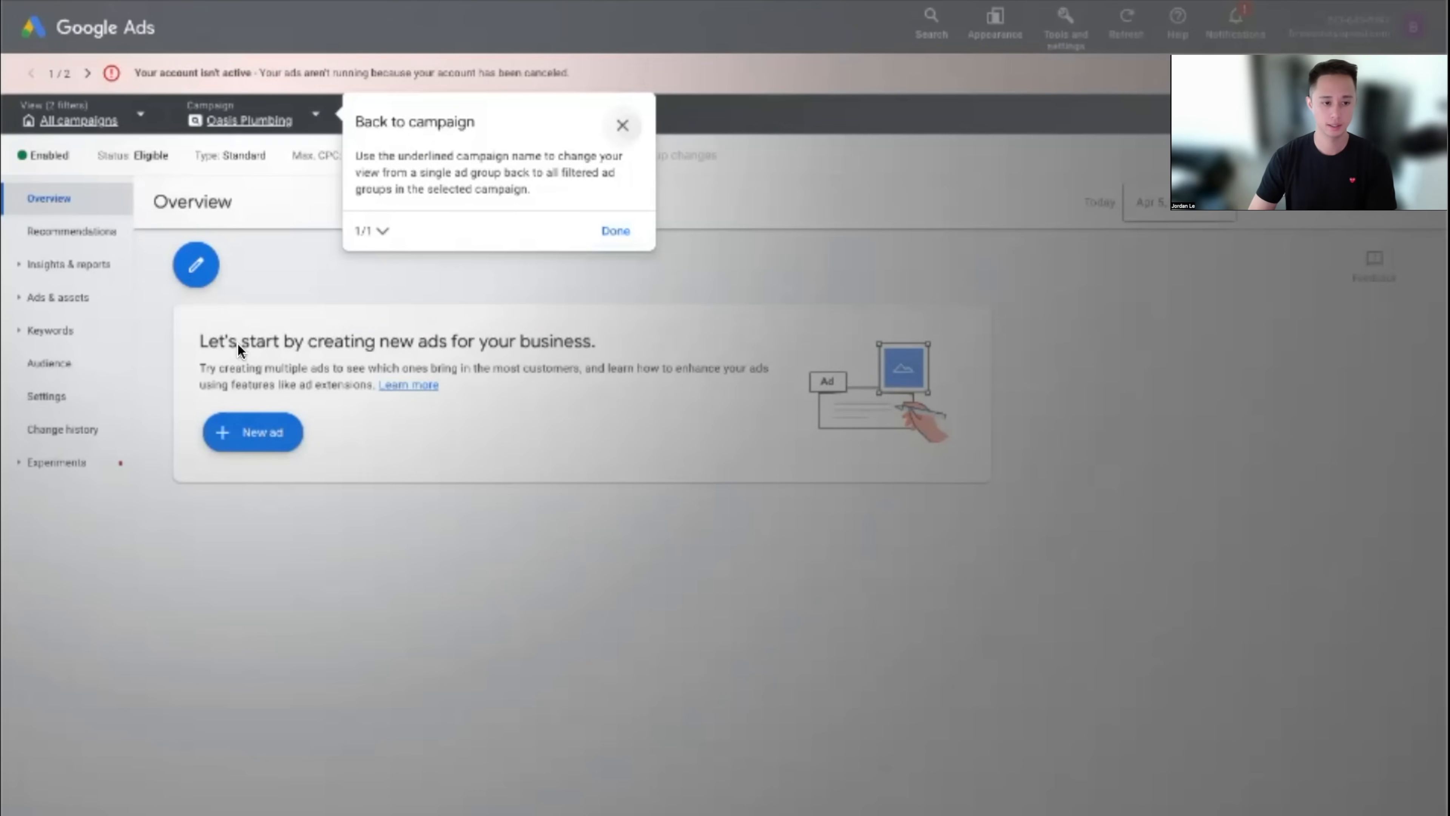
{"action": "left_click", "coordinate": [912, 624]}
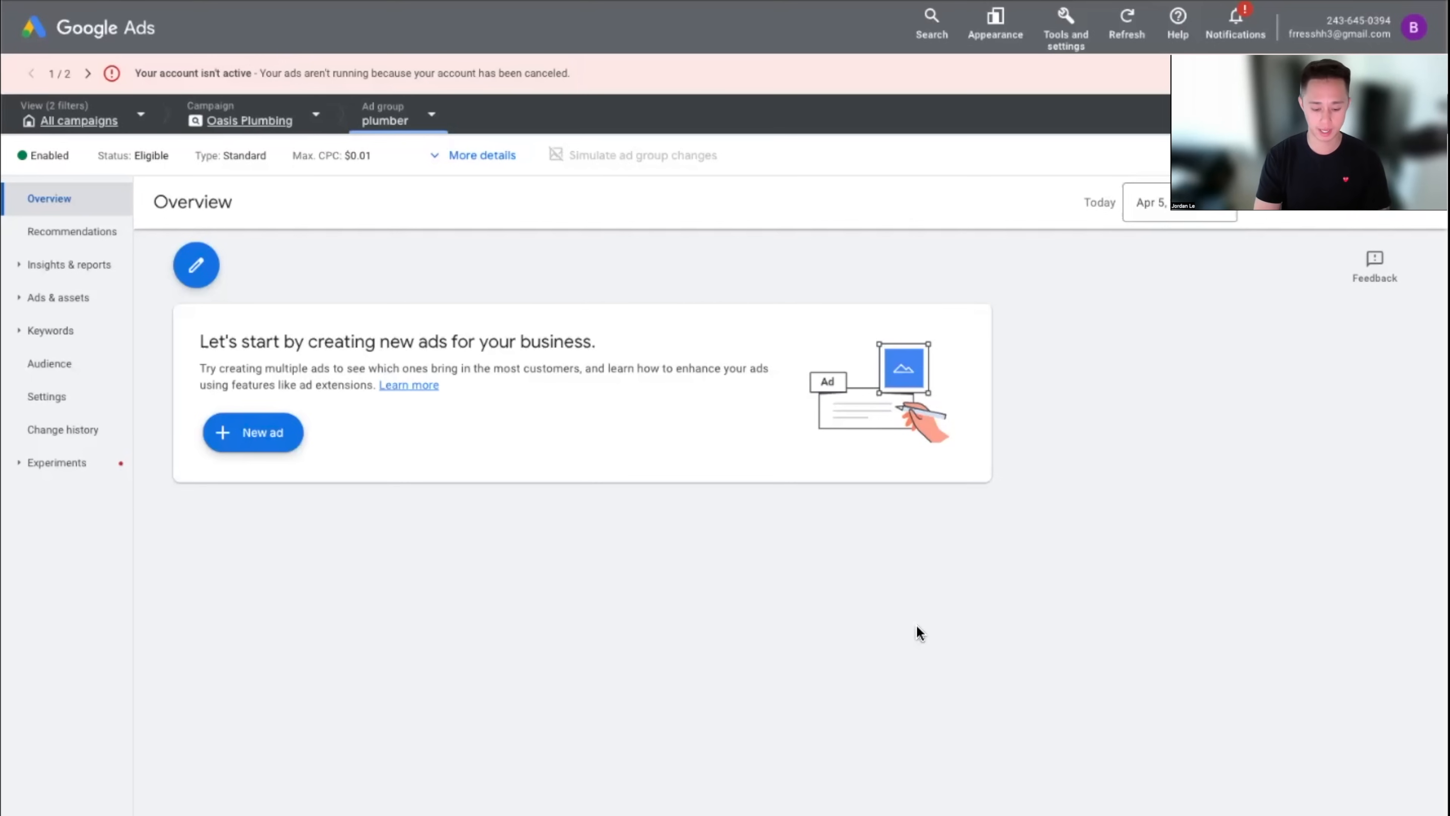
{"action": "key", "text": "ctrl+shift+n"}
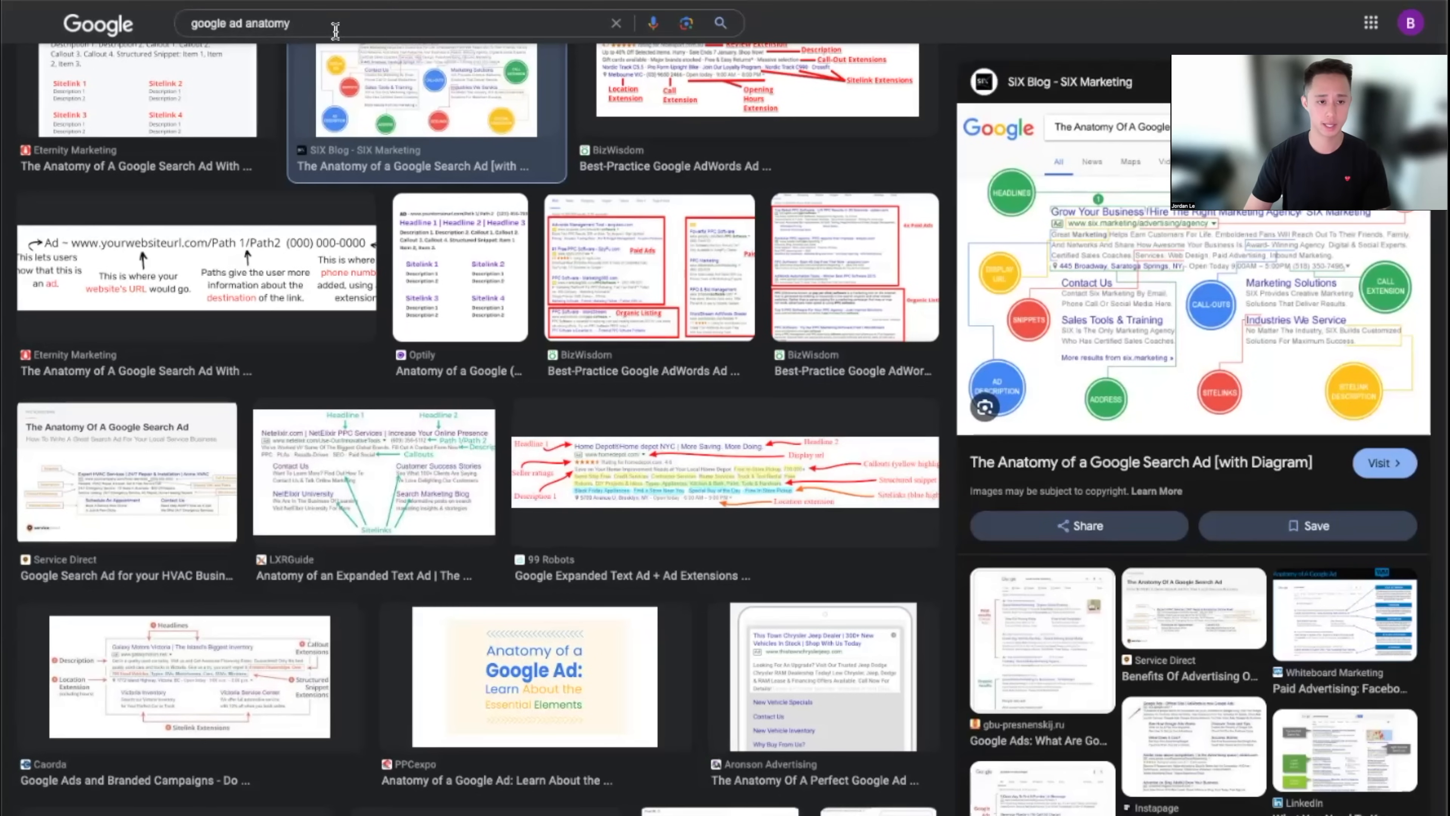
Search Google for 'plumber near me' and show the web results
{"action": "triple_click", "coordinate": [335, 29]}
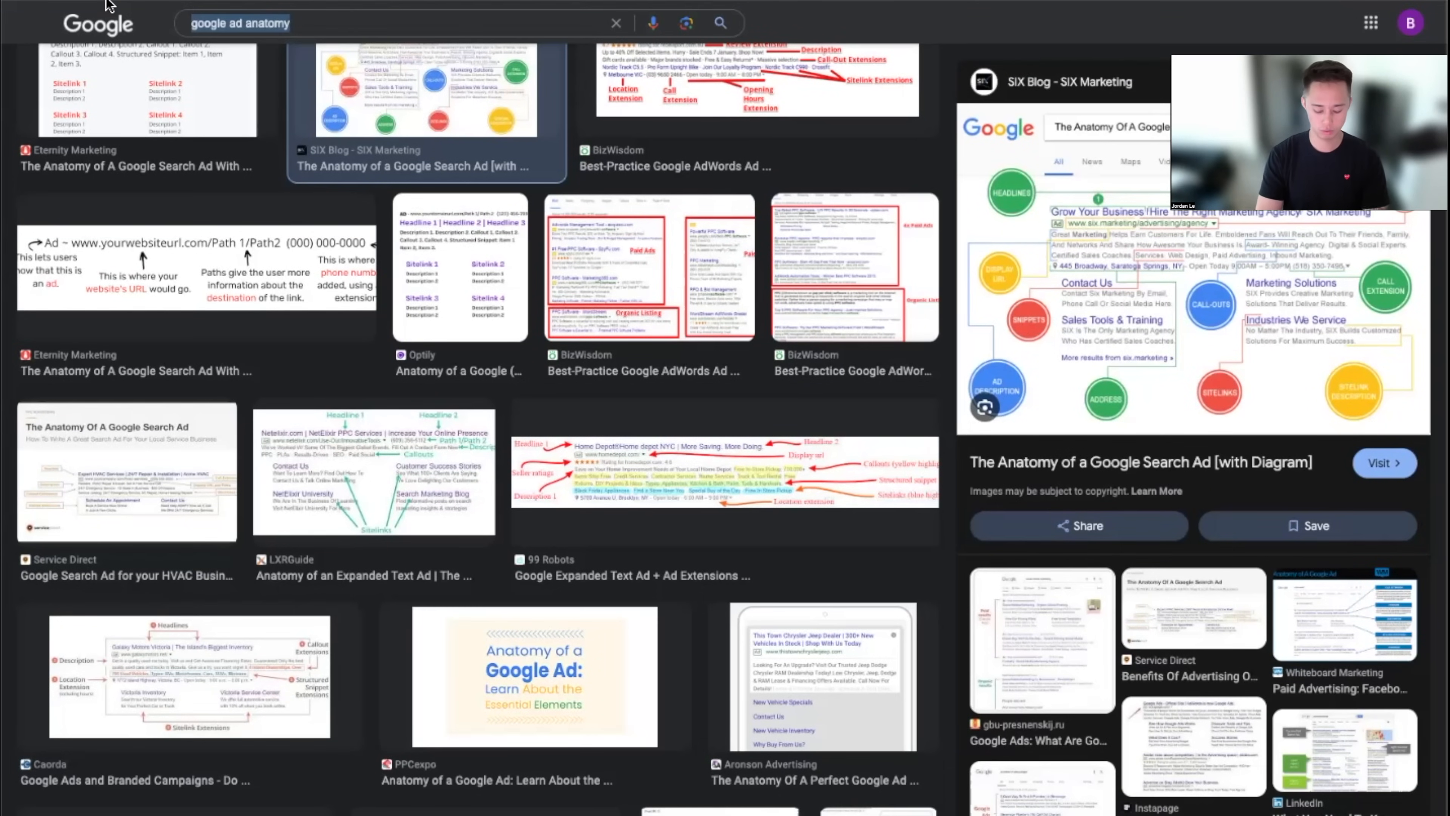
{"action": "type", "text": "plumber near me"}
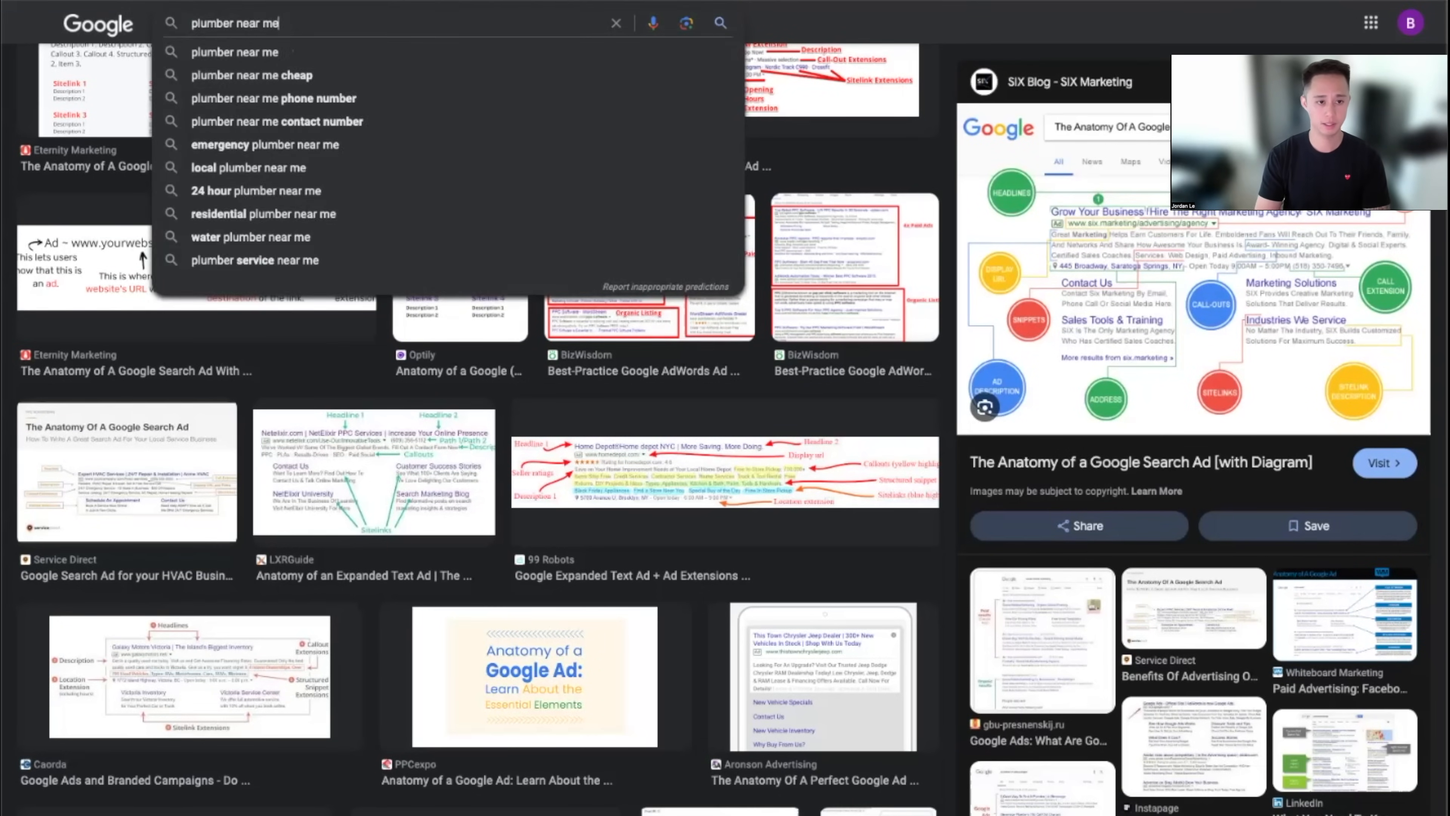
{"action": "key", "text": "Return"}
{"action": "left_click", "coordinate": [323, 127]}
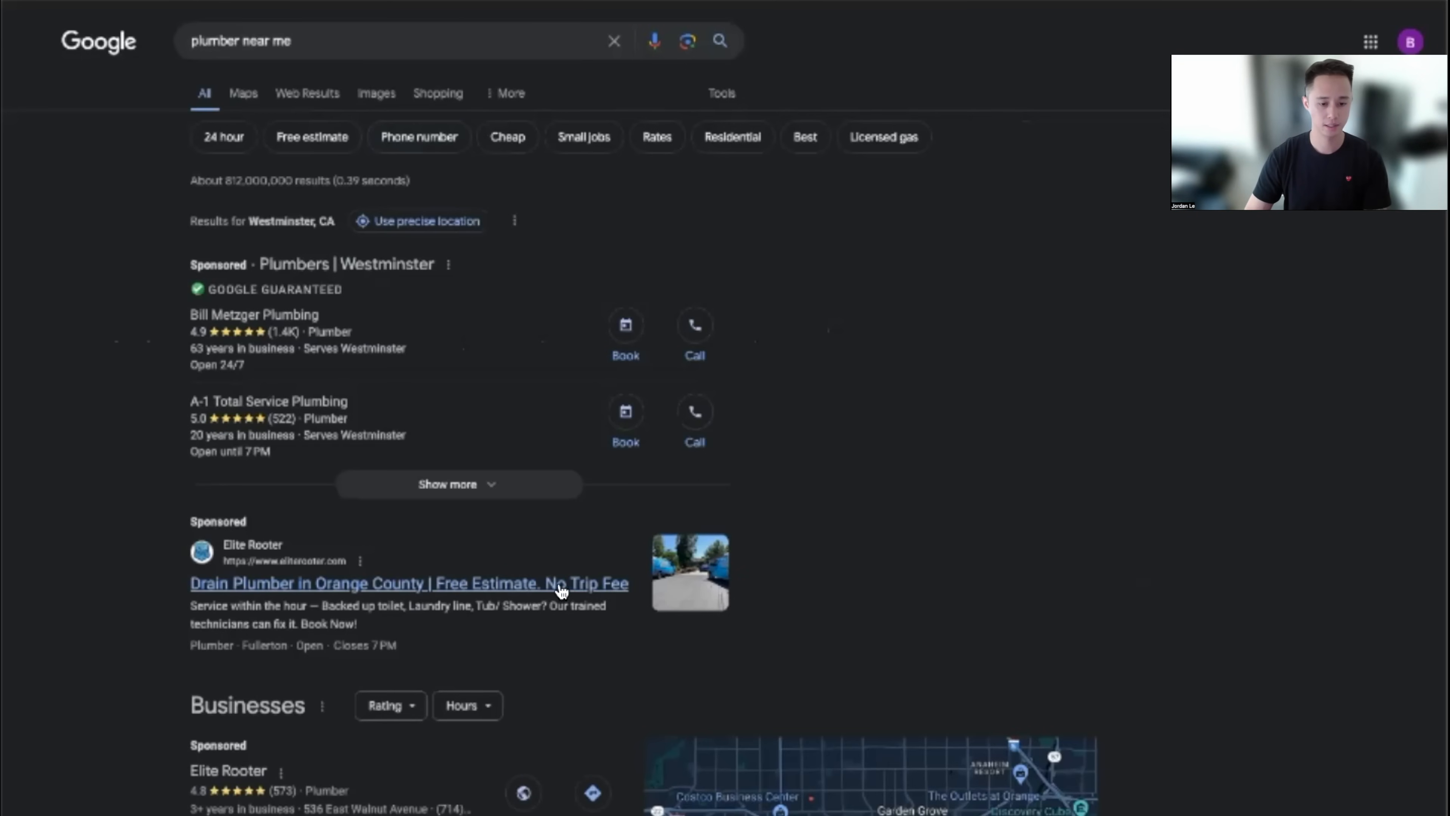
Open the Elite Rooter and rhcair.com sponsored ads in new tabs
{"action": "right_click", "coordinate": [561, 589]}
{"action": "left_click", "coordinate": [959, 504]}
{"action": "scroll", "coordinate": [955, 497], "scroll_direction": "down", "scroll_amount": 15}
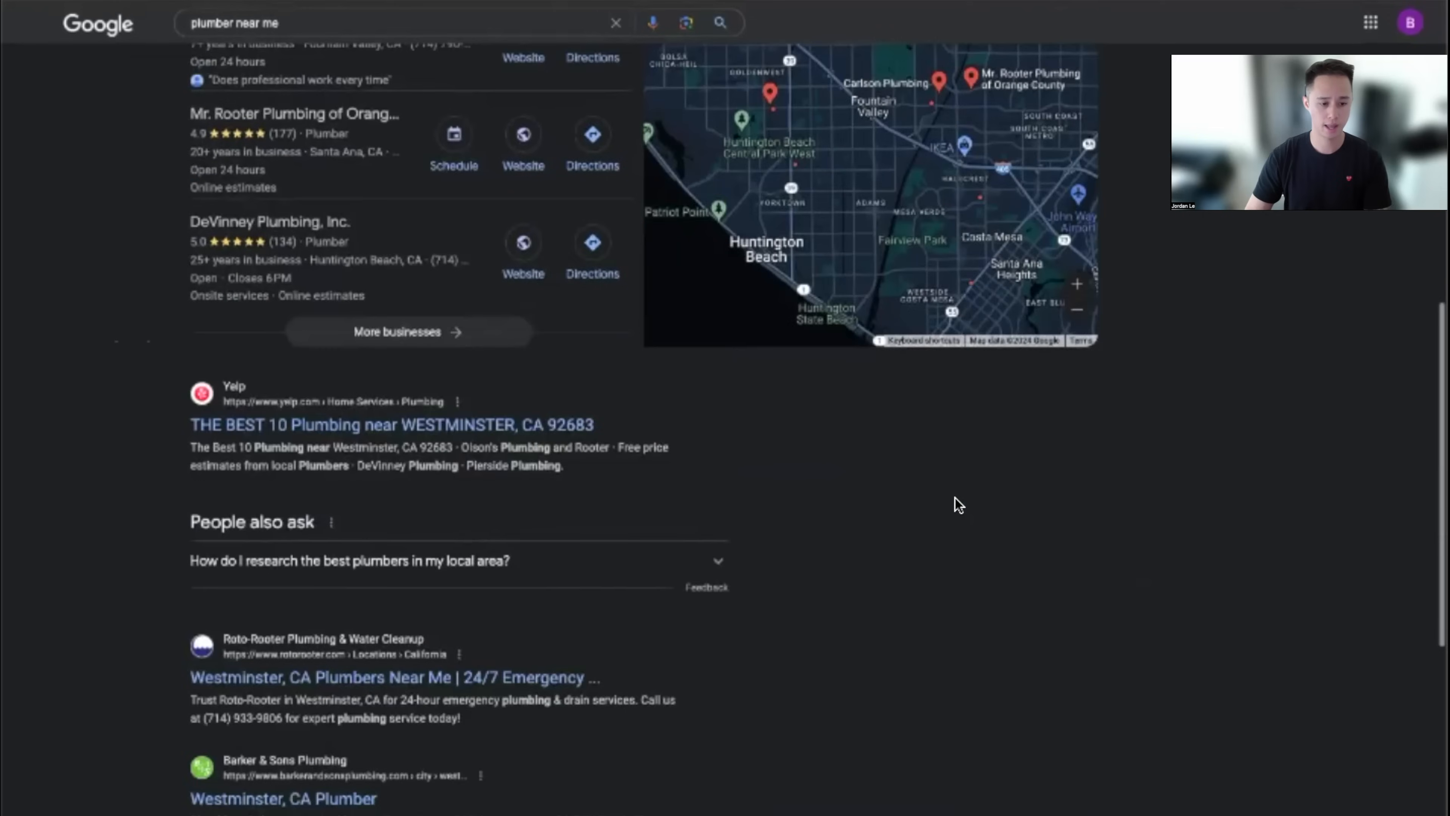
{"action": "scroll", "coordinate": [517, 639], "scroll_direction": "down", "scroll_amount": 4}
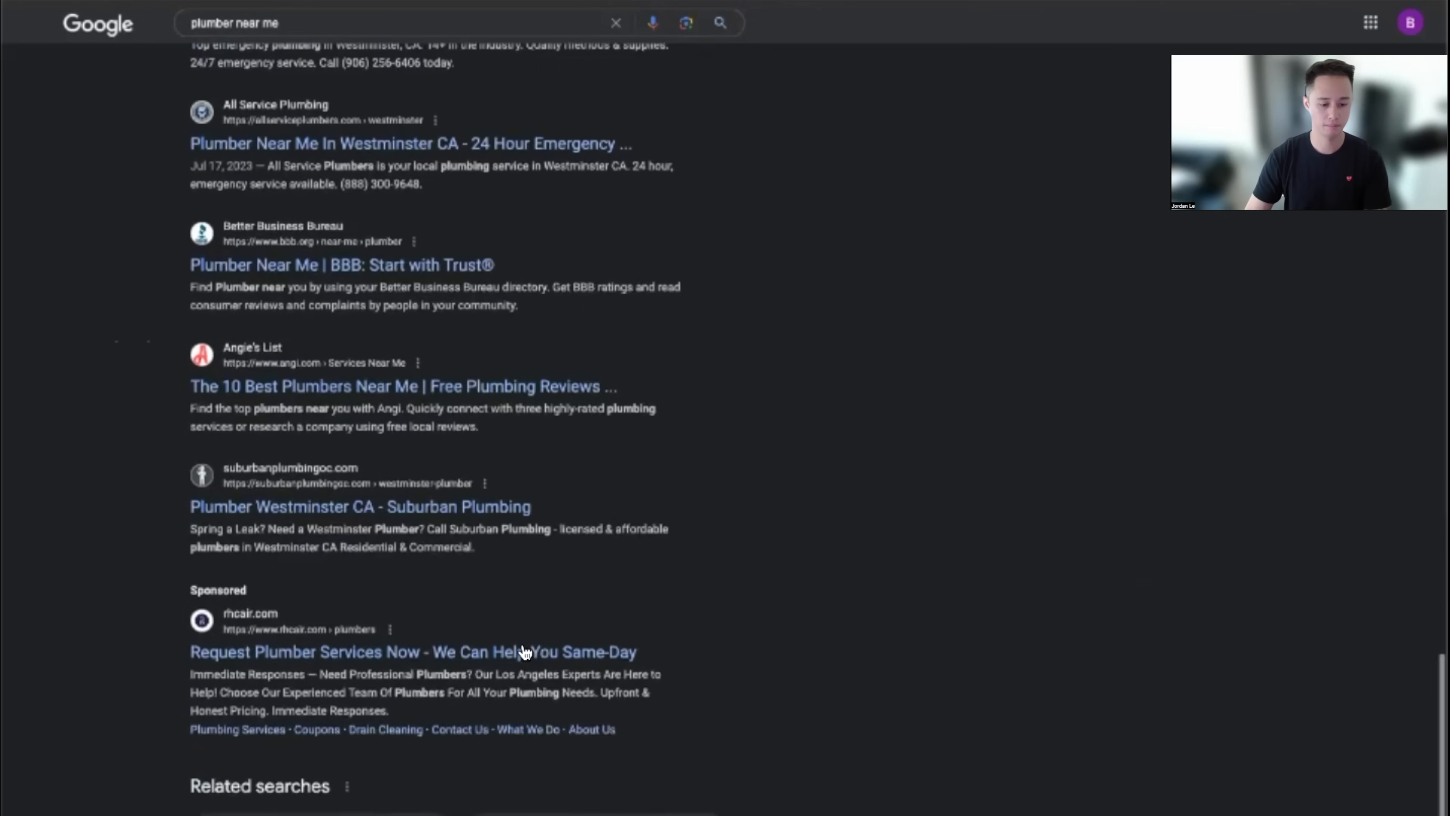
{"action": "right_click", "coordinate": [527, 650]}
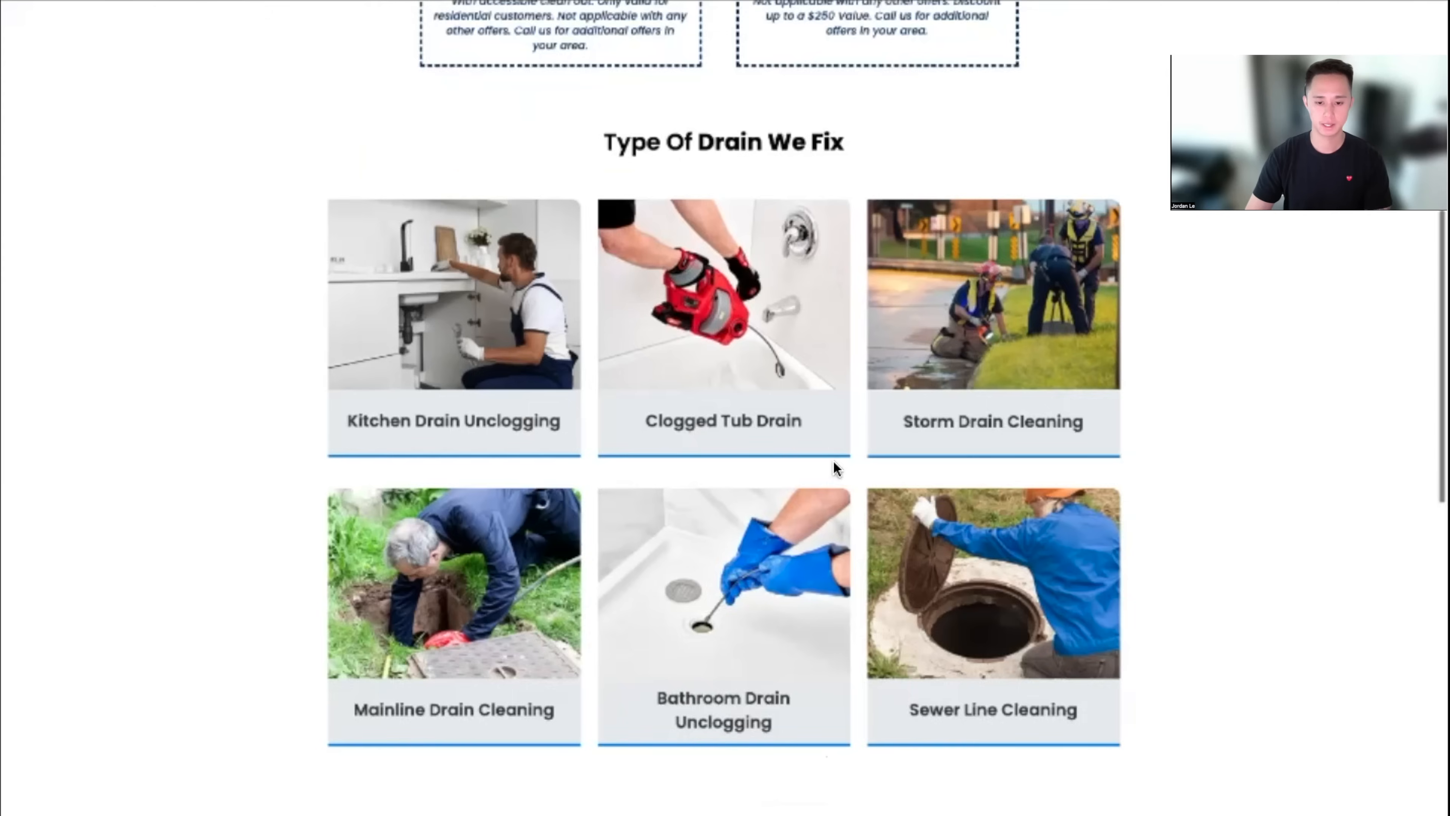
{"action": "scroll", "coordinate": [970, 505], "scroll_direction": "down", "scroll_amount": 20}
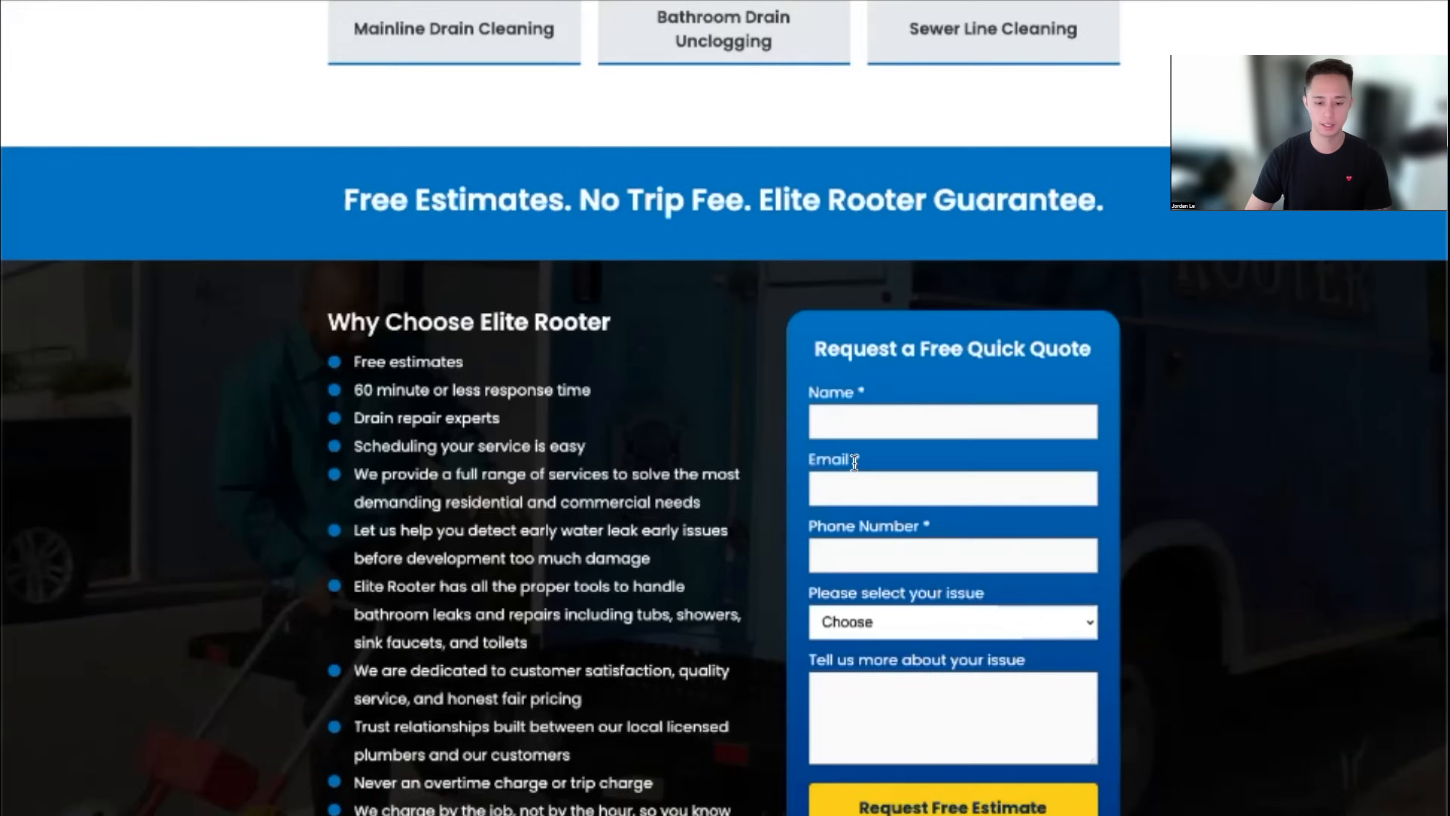
Review the Elite Rooter drain landing page, highlighting its header phone number
{"action": "scroll", "coordinate": [981, 502], "scroll_direction": "up", "scroll_amount": 14}
{"action": "scroll", "coordinate": [984, 506], "scroll_direction": "up", "scroll_amount": 20}
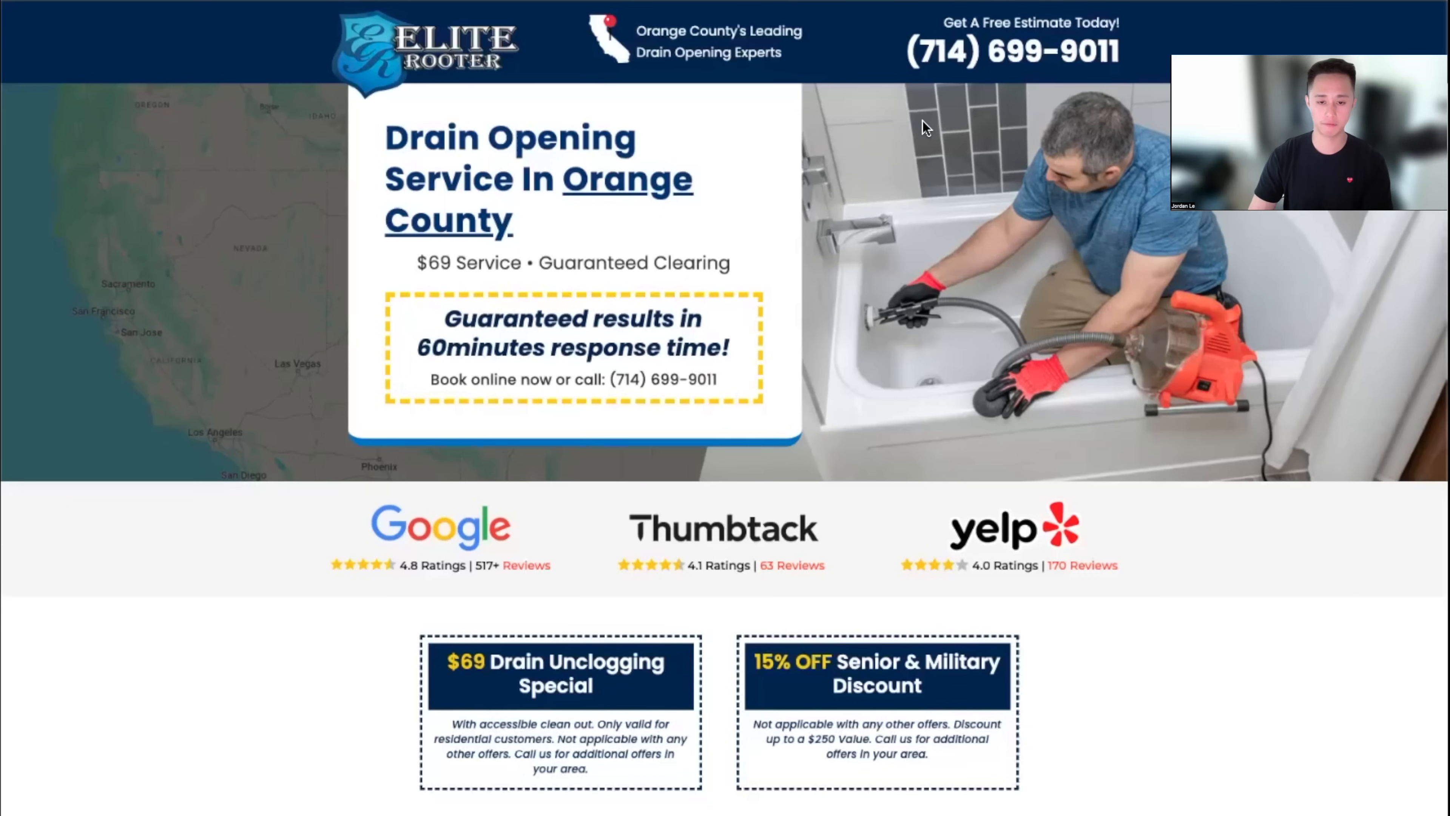
{"action": "left_click_drag", "start_coordinate": [892, 50], "coordinate": [1072, 21]}
{"action": "left_click", "coordinate": [1166, 63]}
{"action": "scroll", "coordinate": [1166, 62], "scroll_direction": "down", "scroll_amount": 20}
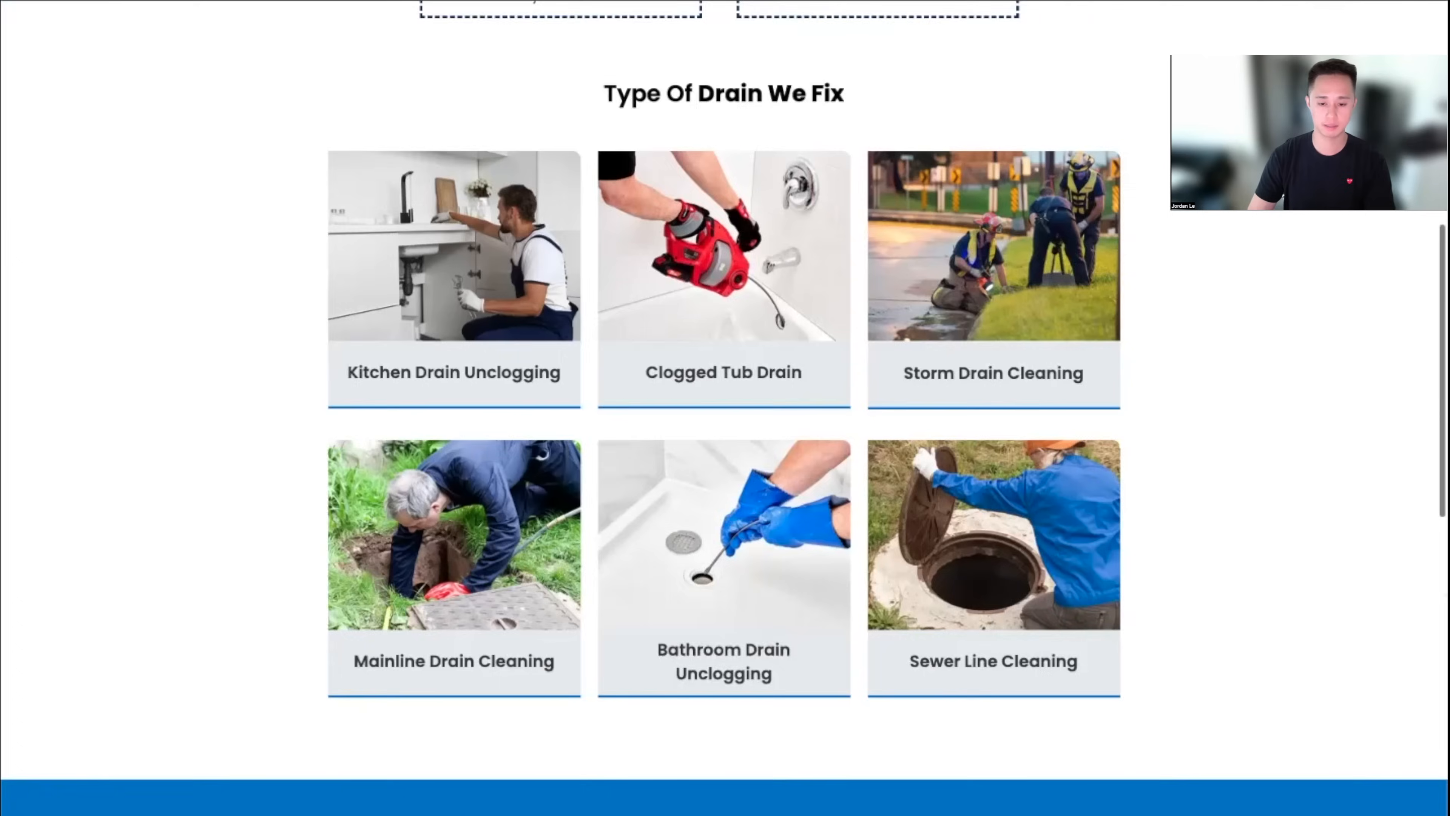
{"action": "scroll", "coordinate": [971, 392], "scroll_direction": "down", "scroll_amount": 3}
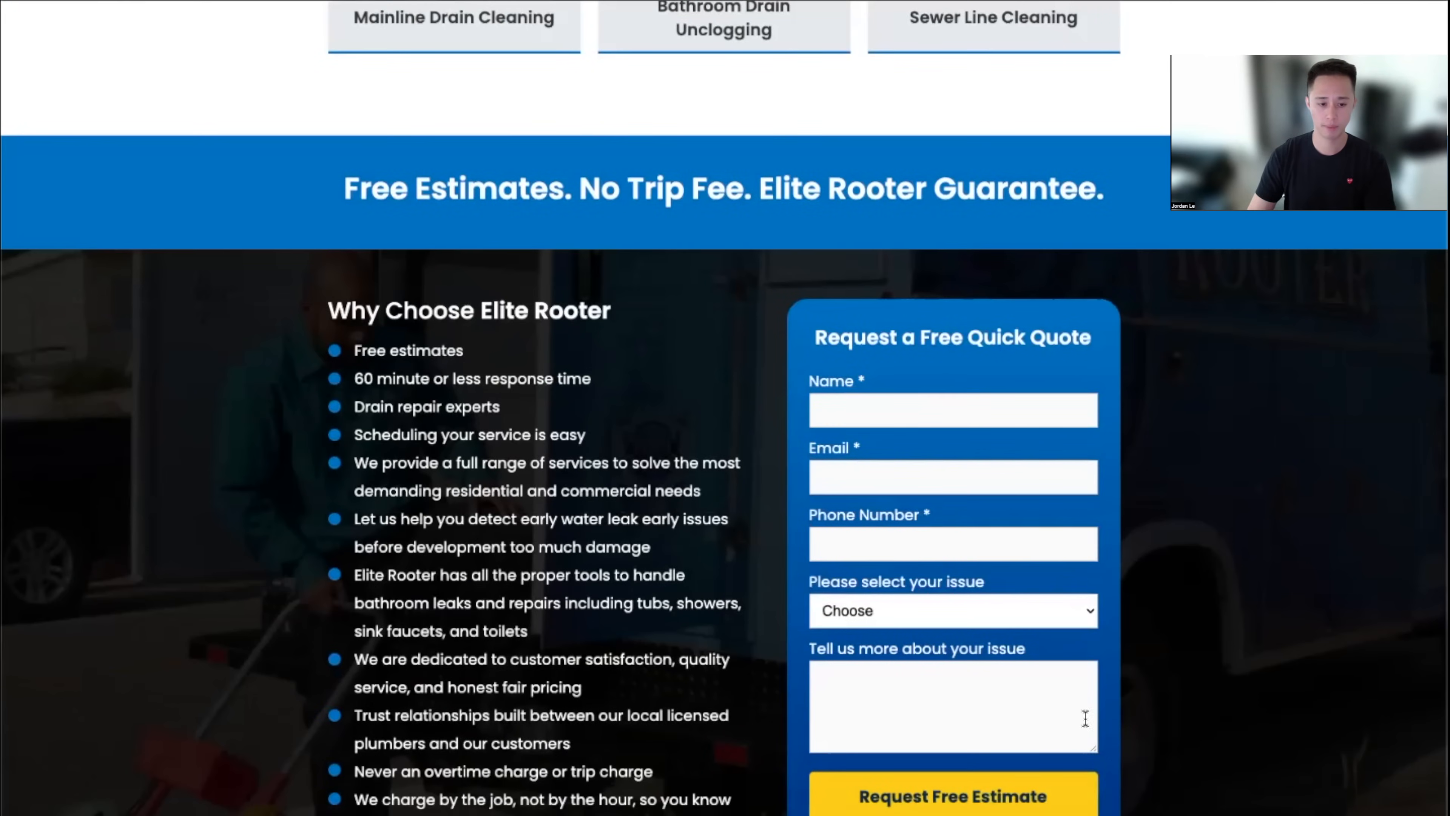
{"action": "scroll", "coordinate": [1088, 725], "scroll_direction": "down", "scroll_amount": 15}
{"action": "scroll", "coordinate": [1088, 725], "scroll_direction": "down", "scroll_amount": 1}
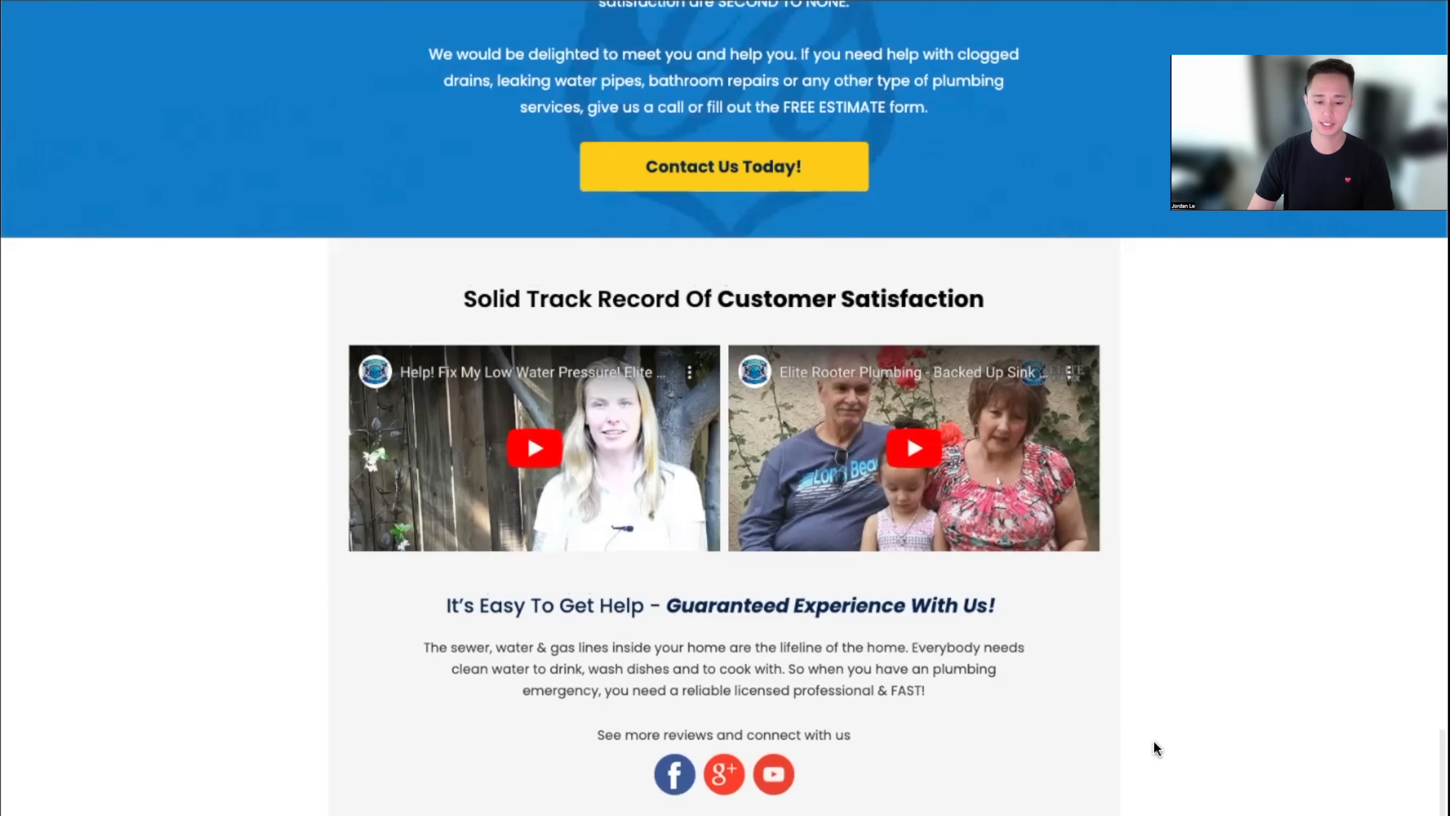
{"action": "scroll", "coordinate": [1171, 746], "scroll_direction": "up", "scroll_amount": 20}
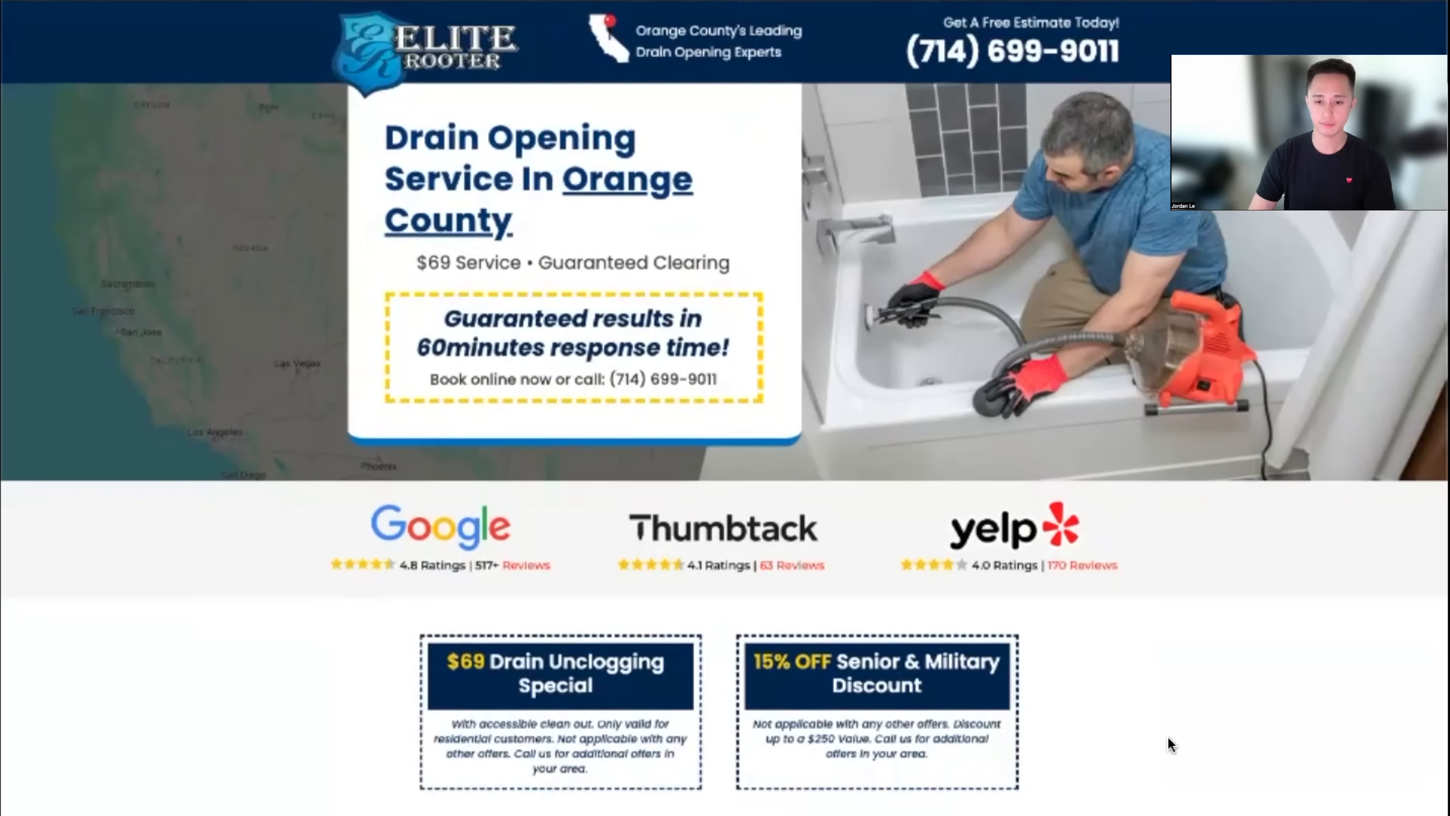
{"action": "scroll", "coordinate": [1176, 733], "scroll_direction": "down", "scroll_amount": 12}
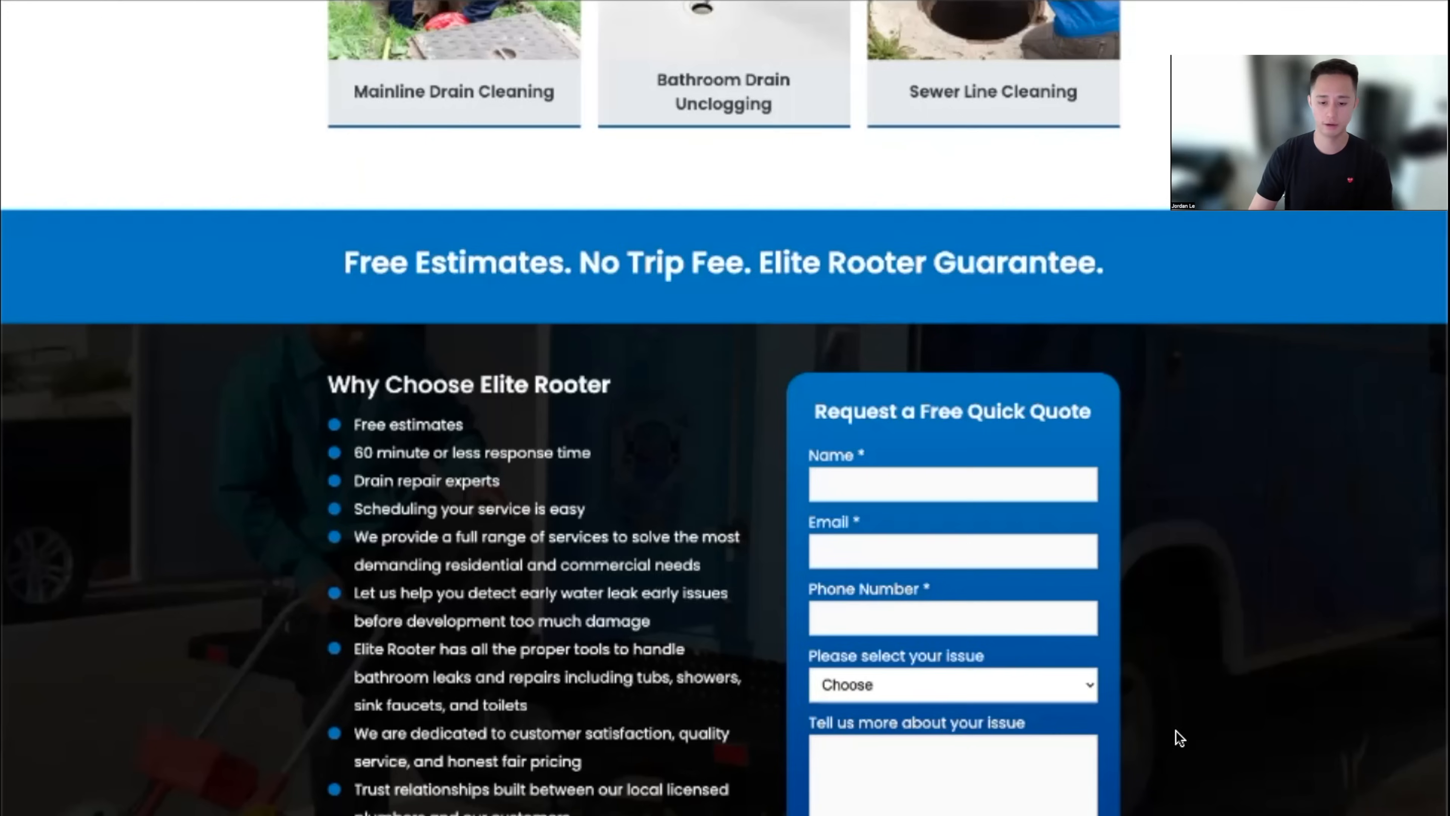
{"action": "scroll", "coordinate": [560, 431], "scroll_direction": "down", "scroll_amount": 10}
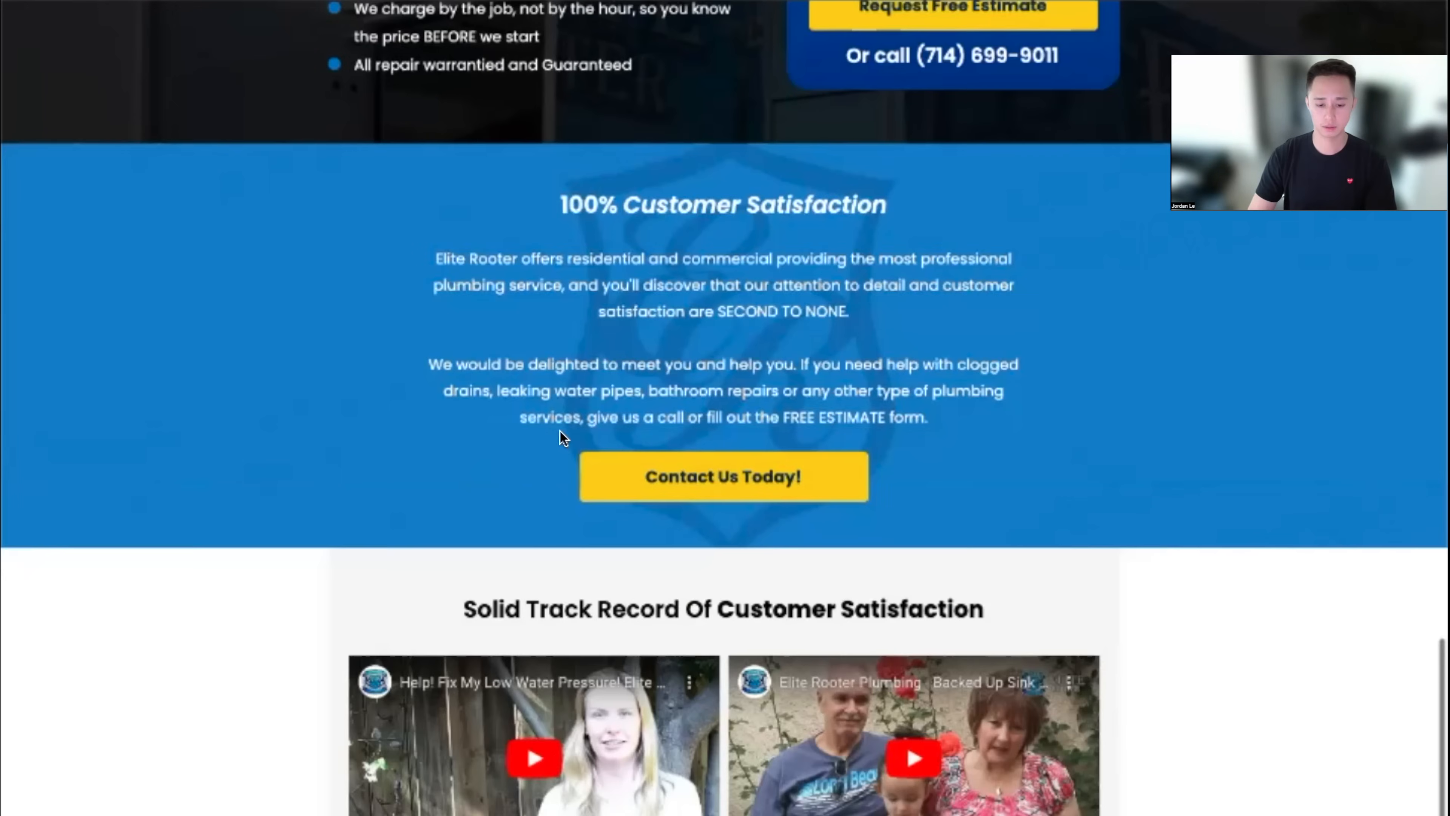
{"action": "scroll", "coordinate": [568, 443], "scroll_direction": "down", "scroll_amount": 1}
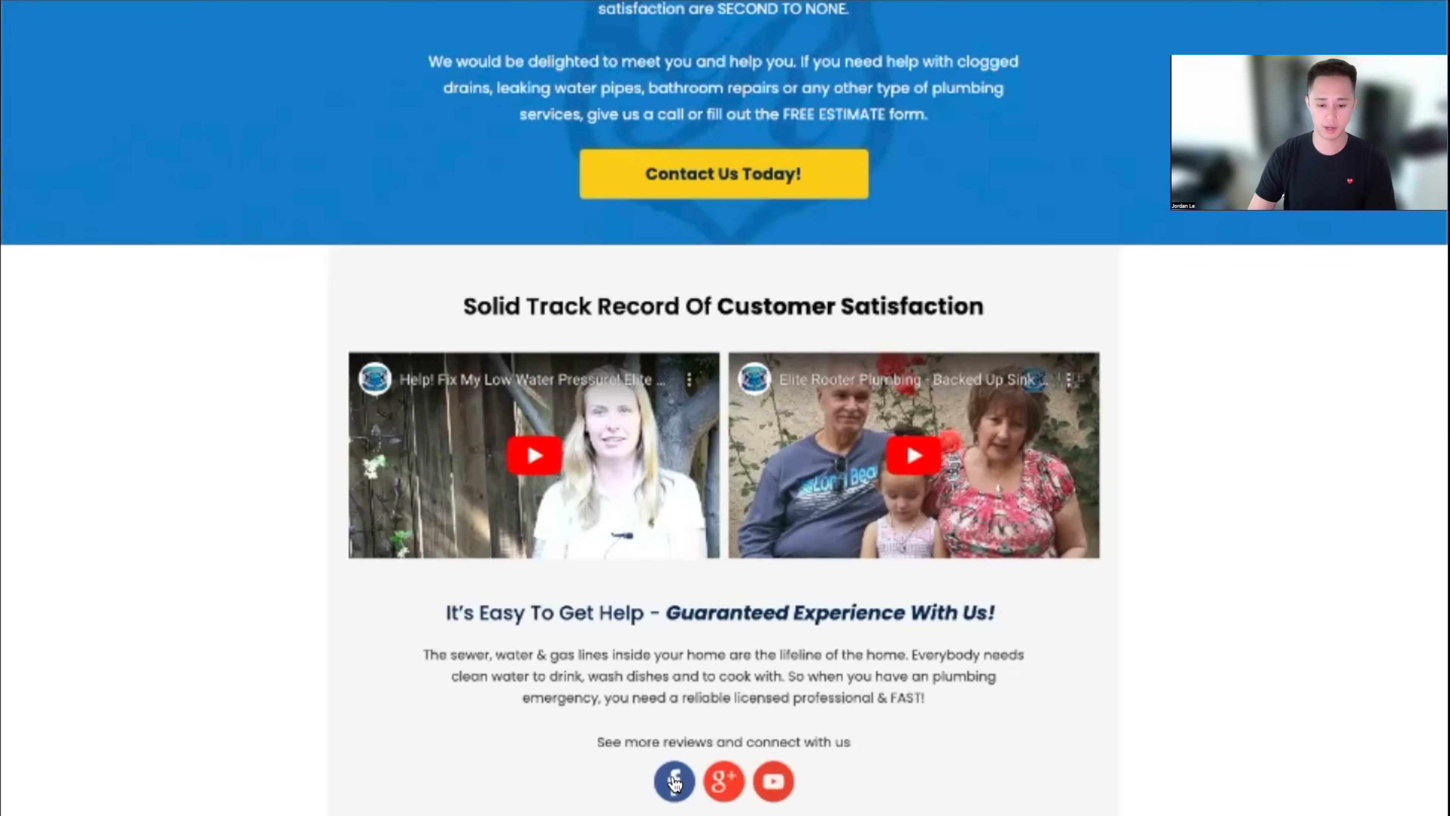
{"action": "scroll", "coordinate": [731, 788], "scroll_direction": "down", "scroll_amount": 1}
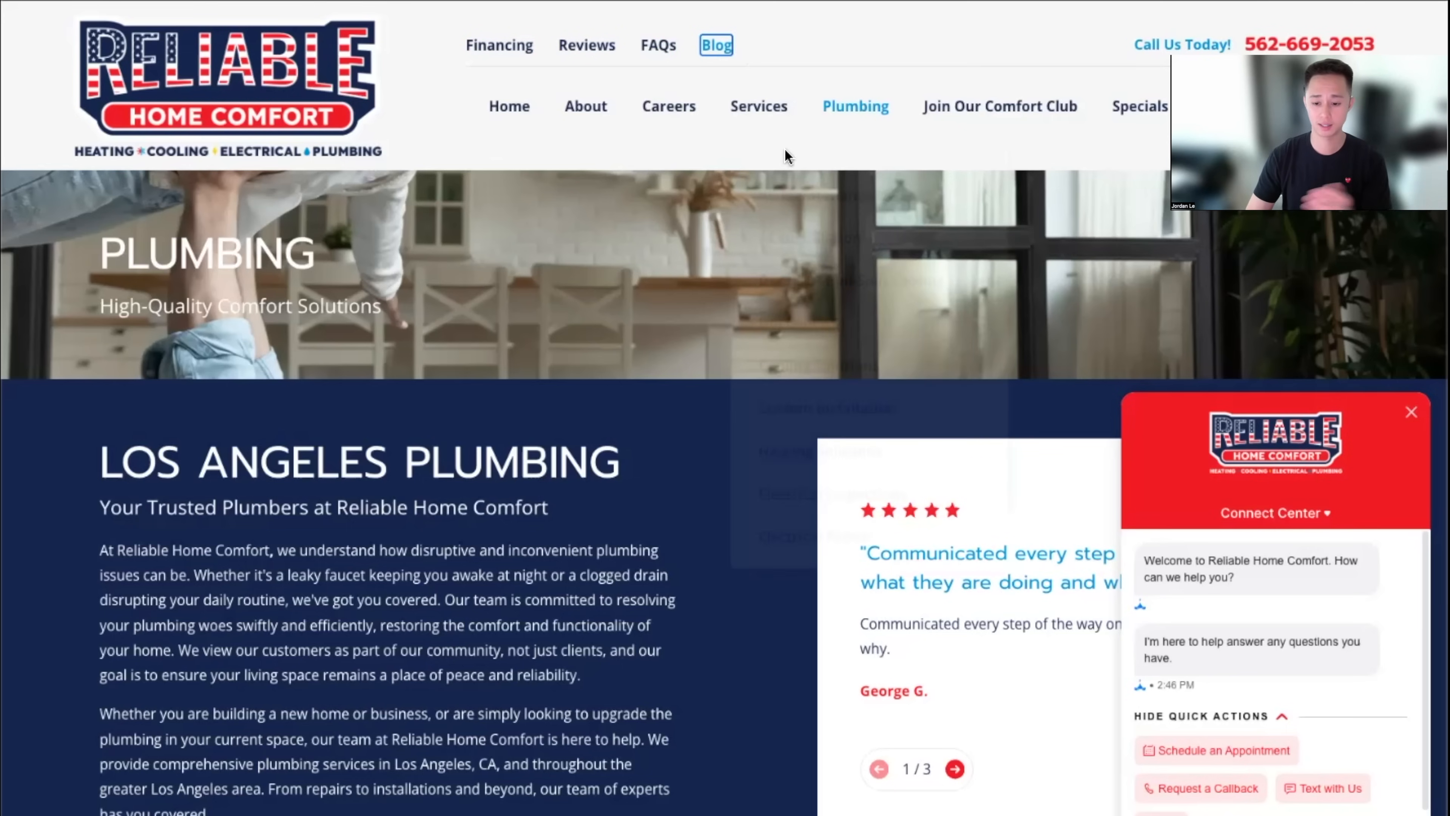
{"action": "scroll", "coordinate": [1296, 742], "scroll_direction": "down", "scroll_amount": 1}
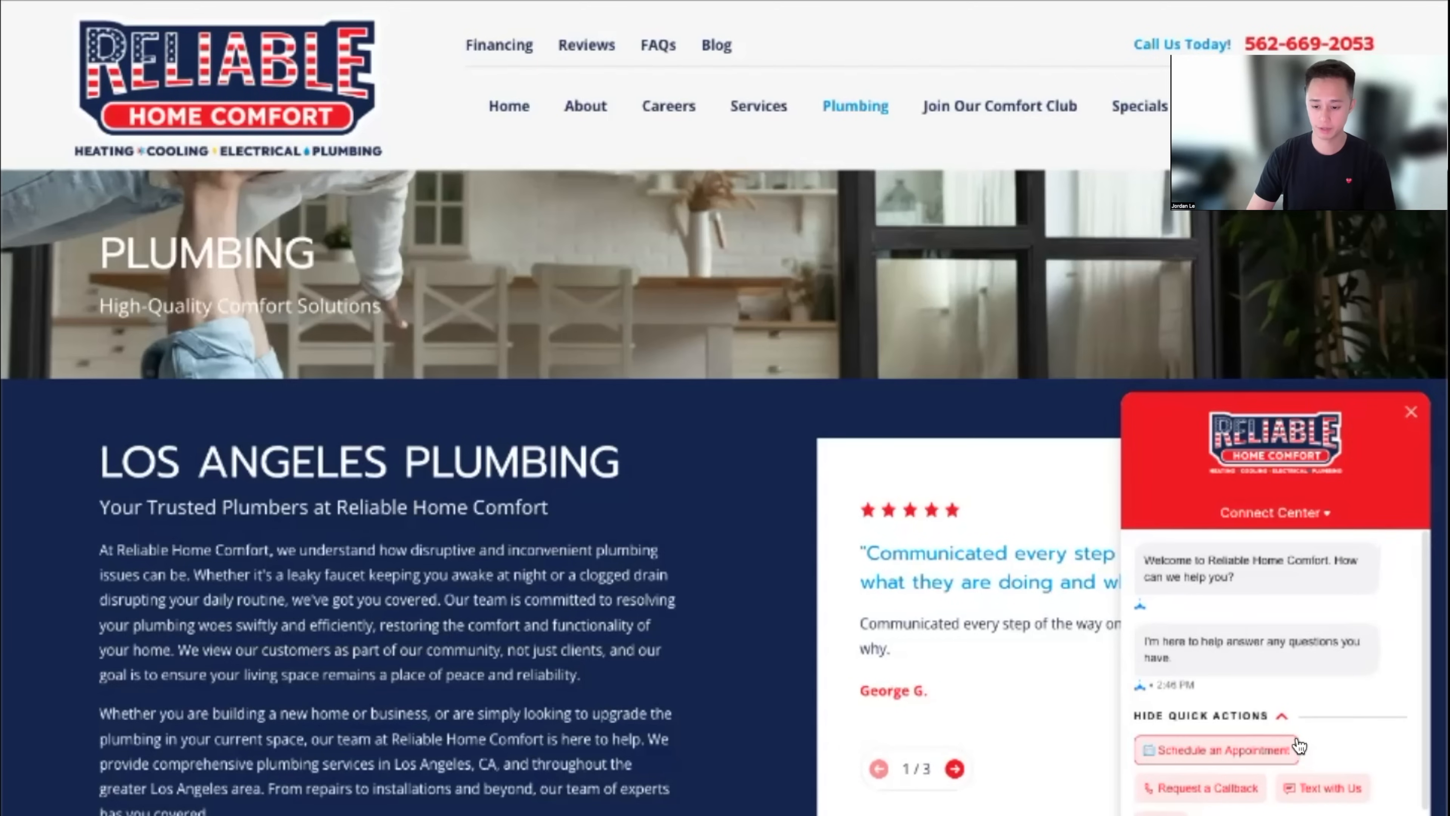
{"action": "scroll", "coordinate": [712, 426], "scroll_direction": "down", "scroll_amount": 20}
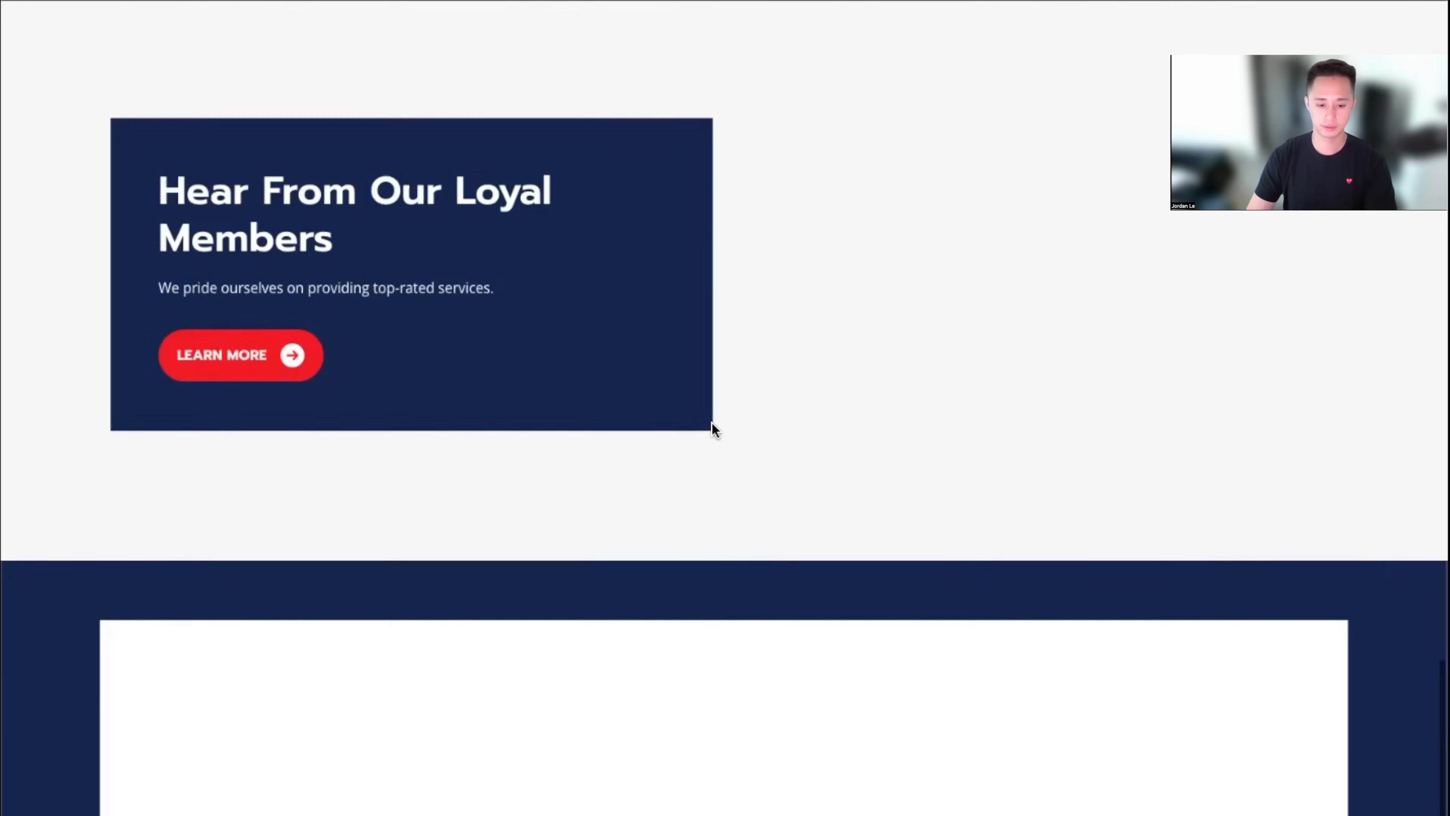
{"action": "scroll", "coordinate": [712, 432], "scroll_direction": "up", "scroll_amount": 20}
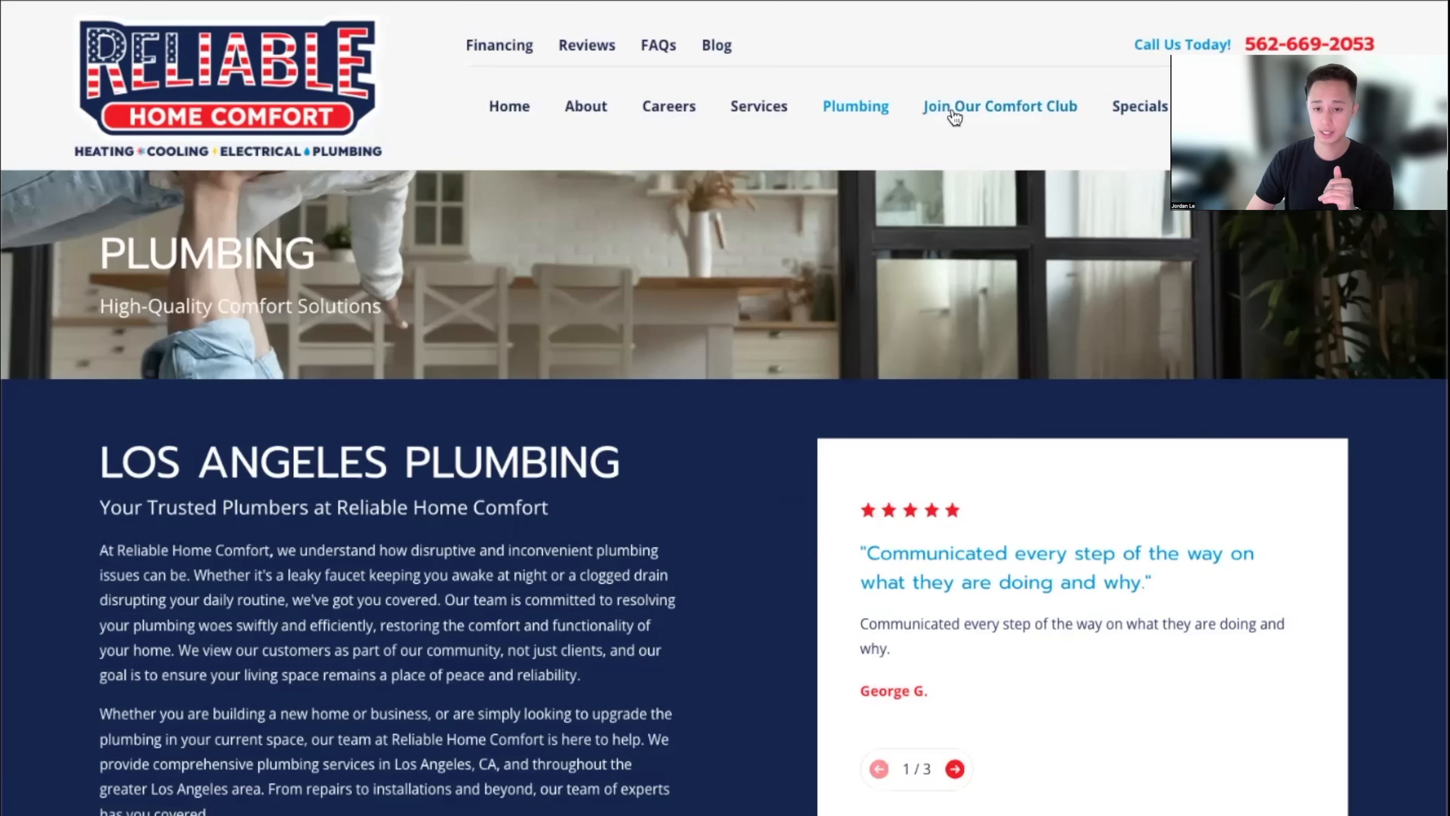
{"action": "scroll", "coordinate": [694, 294], "scroll_direction": "down", "scroll_amount": 5}
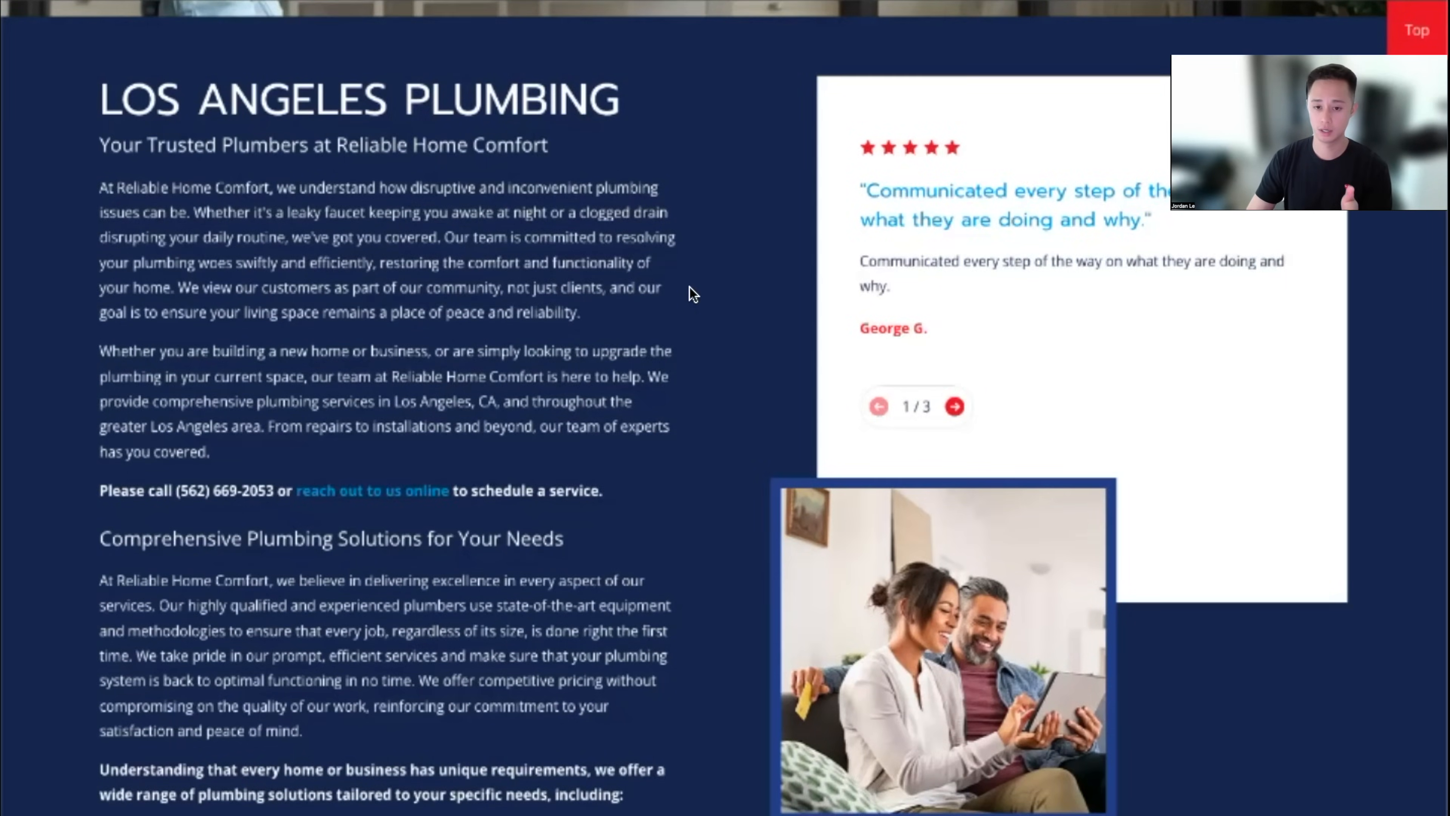
{"action": "scroll", "coordinate": [693, 294], "scroll_direction": "up", "scroll_amount": 5}
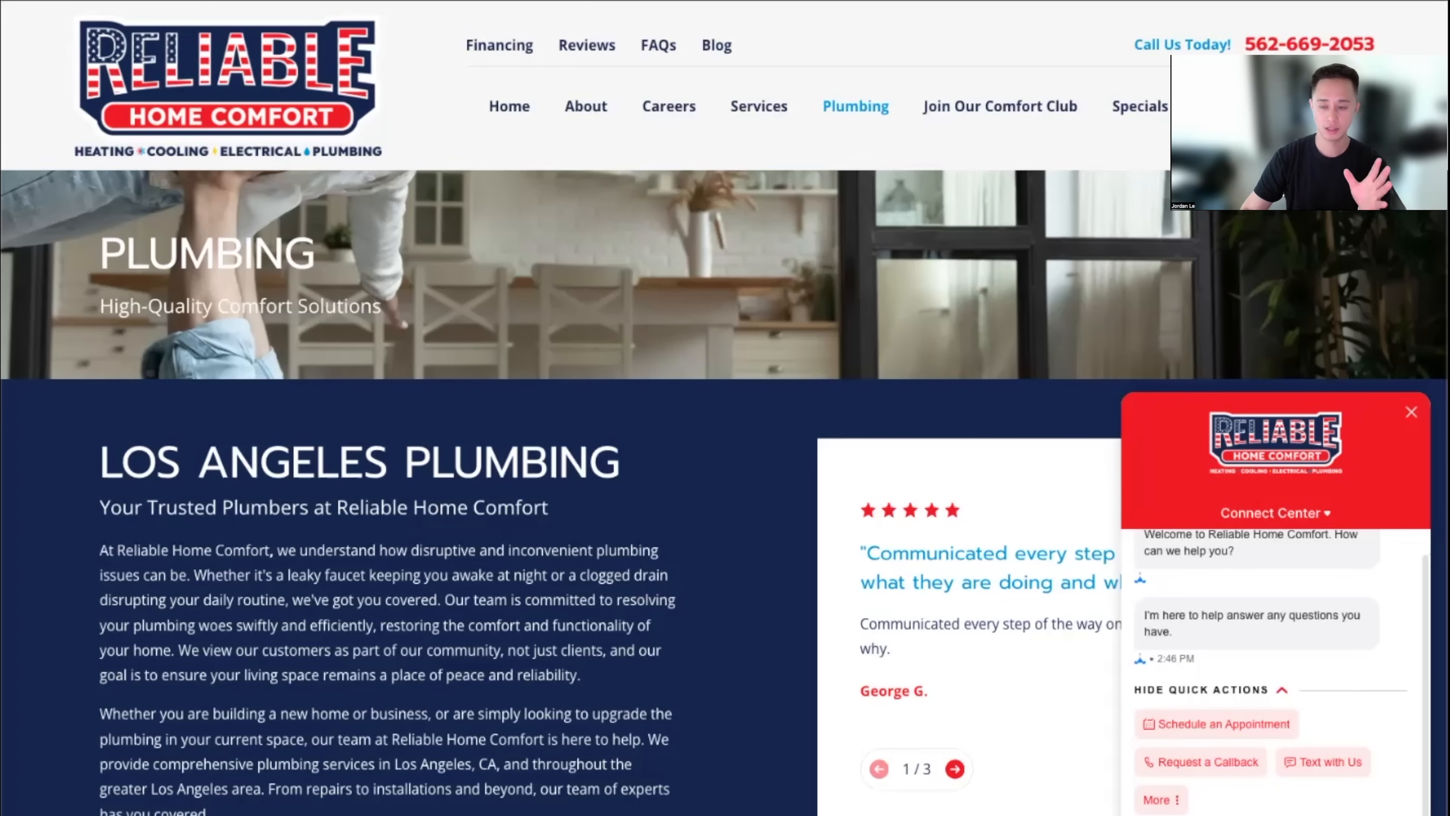
{"action": "scroll", "coordinate": [645, 660], "scroll_direction": "down", "scroll_amount": 4}
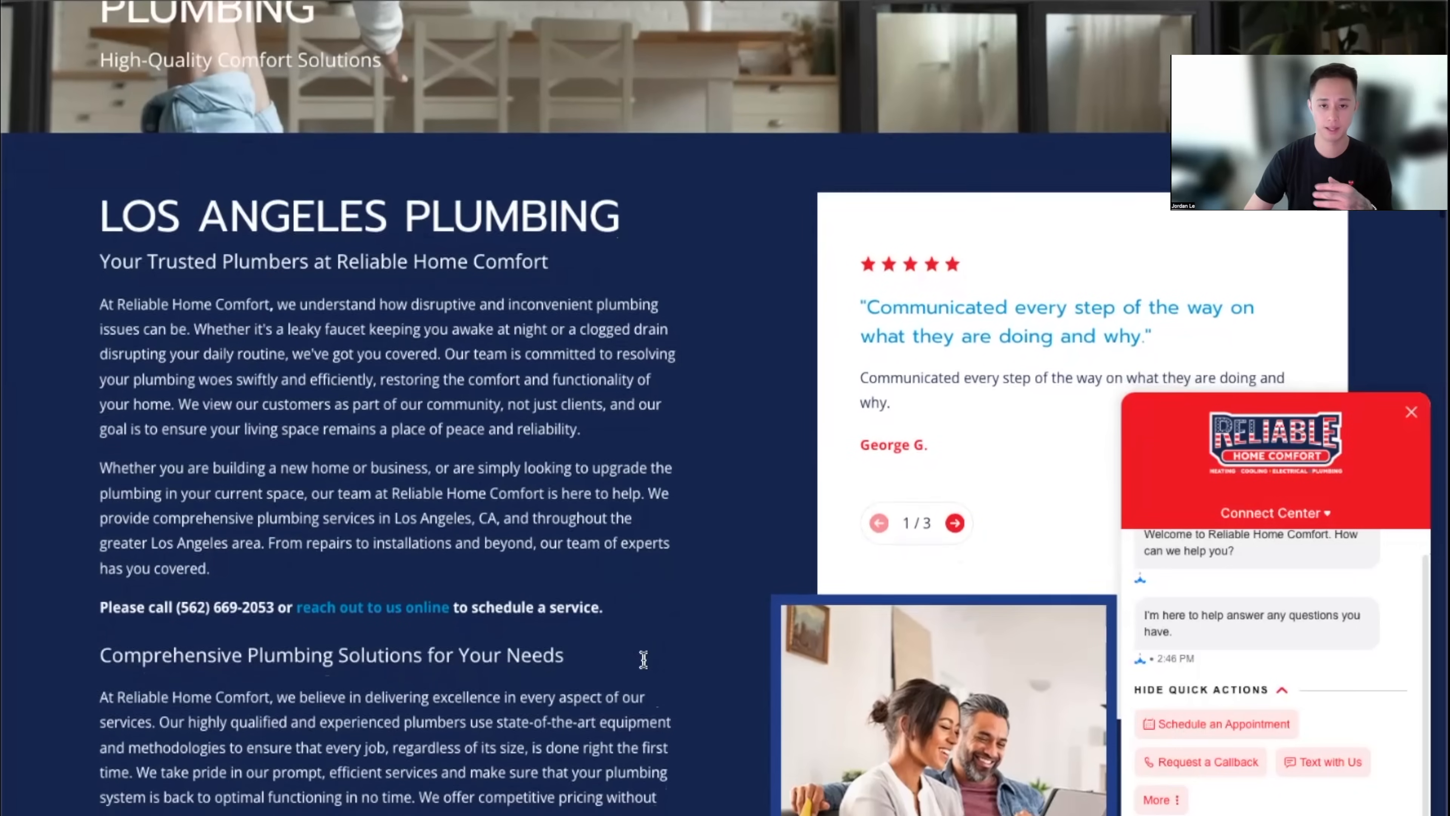
{"action": "scroll", "coordinate": [644, 662], "scroll_direction": "up", "scroll_amount": 4}
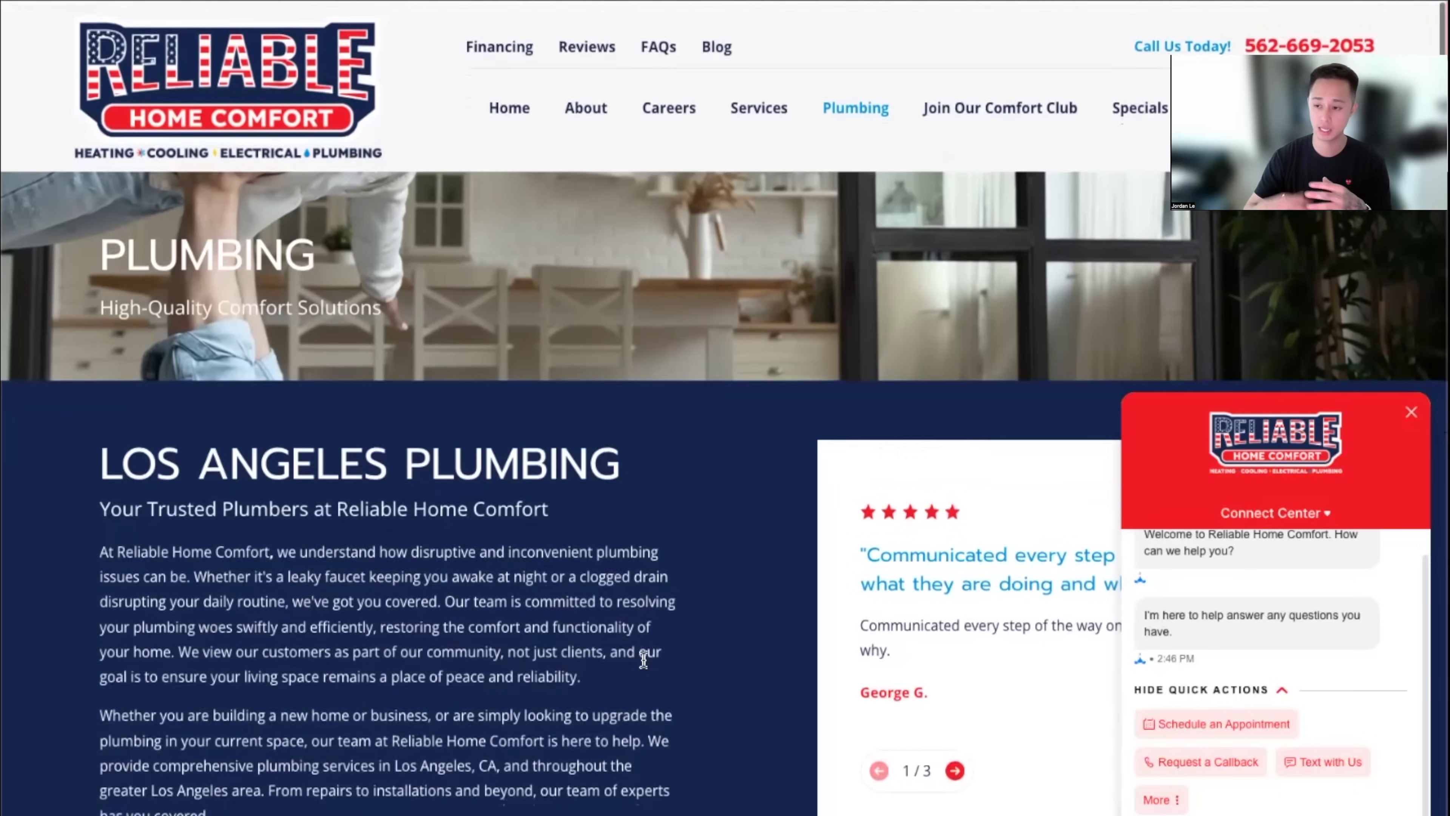